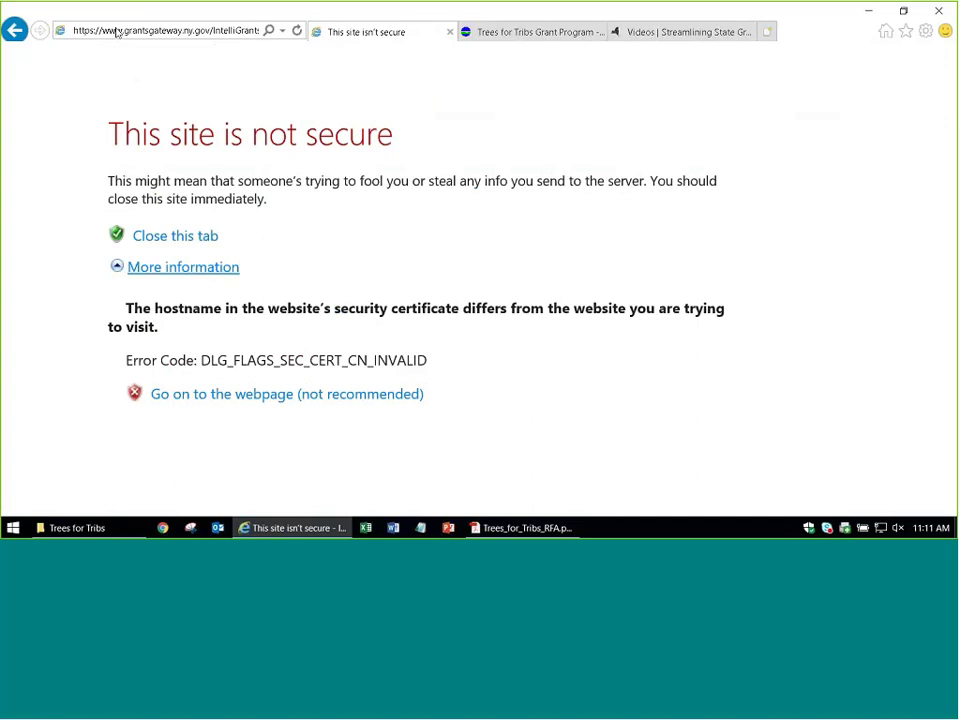
key(End)
key(Home)
key(Right)
key(Right)
key(Right)
key(Right)
key(Right)
key(Right)
key(Right)
key(Right)
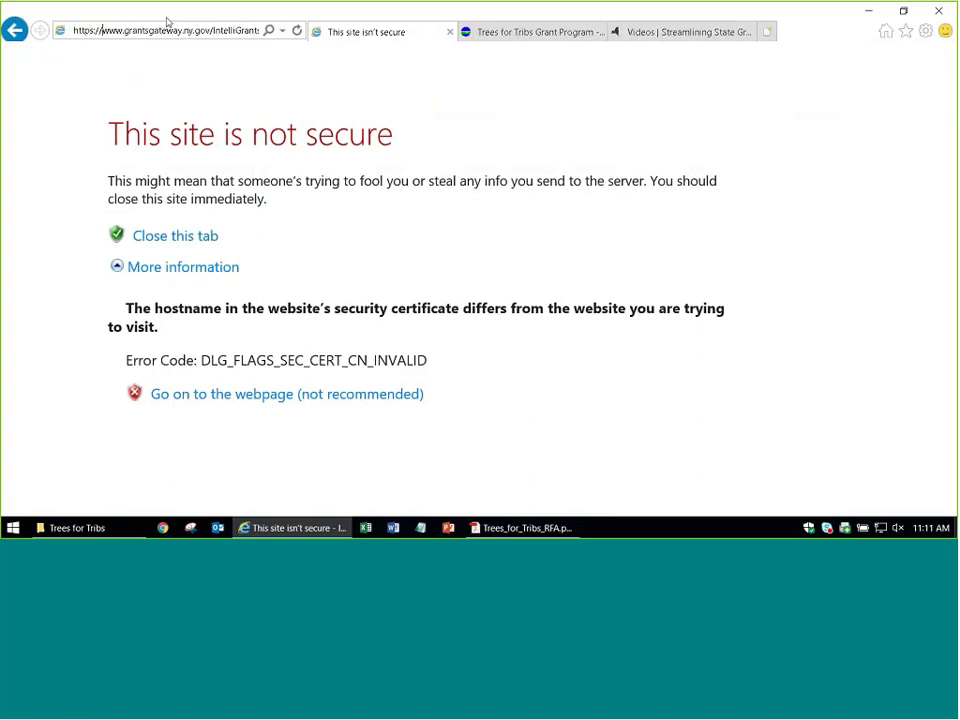
key(Delete)
key(Delete)
key(Delete)
key(Delete)
key(Return)
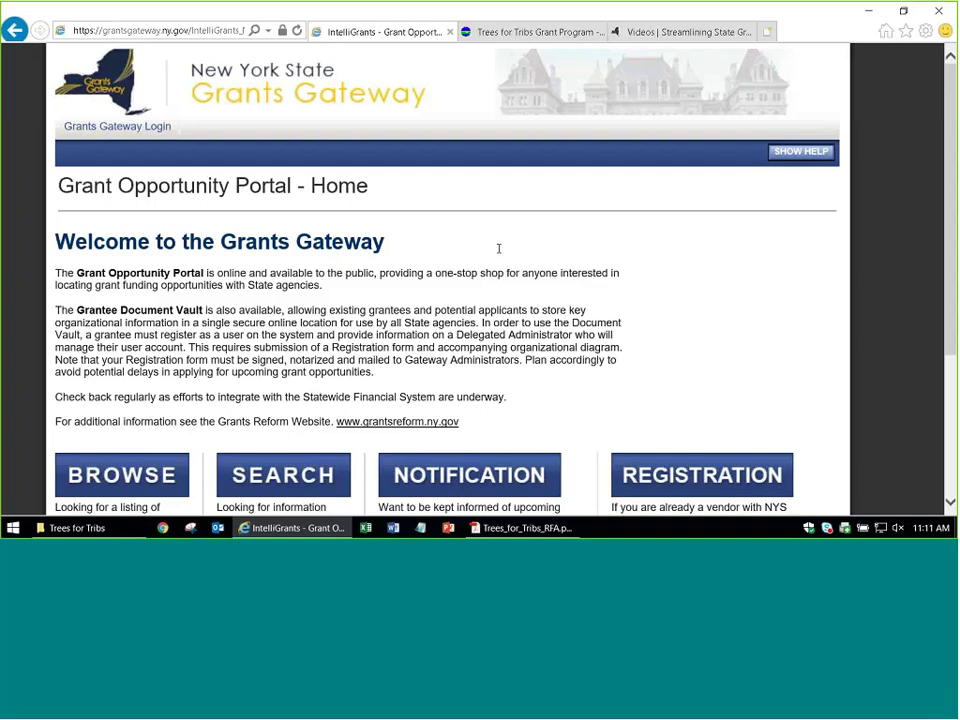
scroll(499, 248, down, 2)
scroll(392, 283, up, 1)
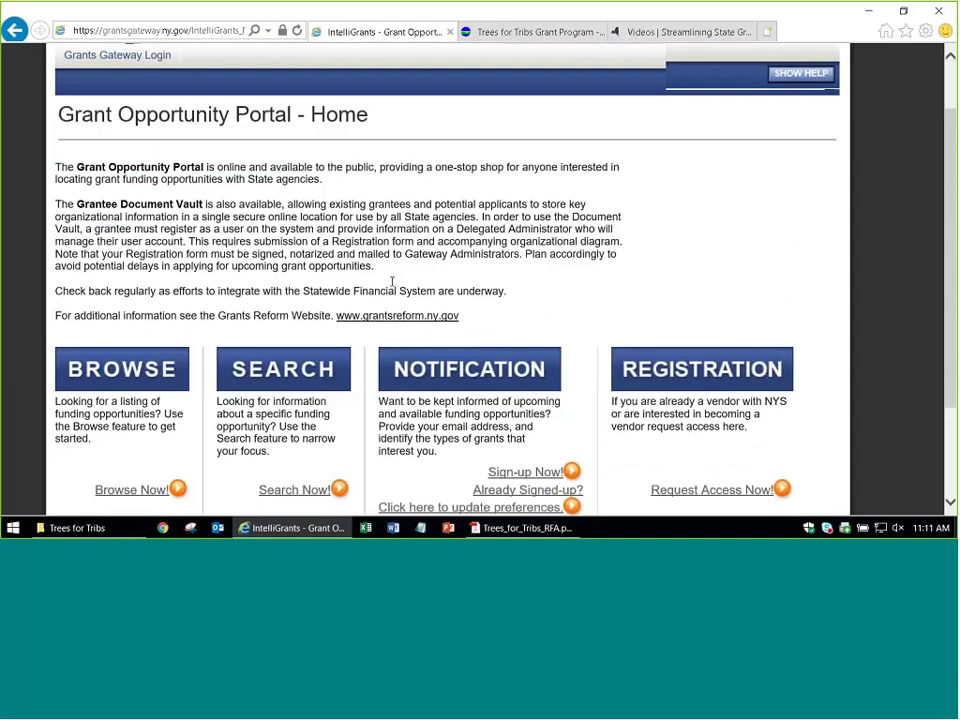
scroll(392, 283, down, 1)
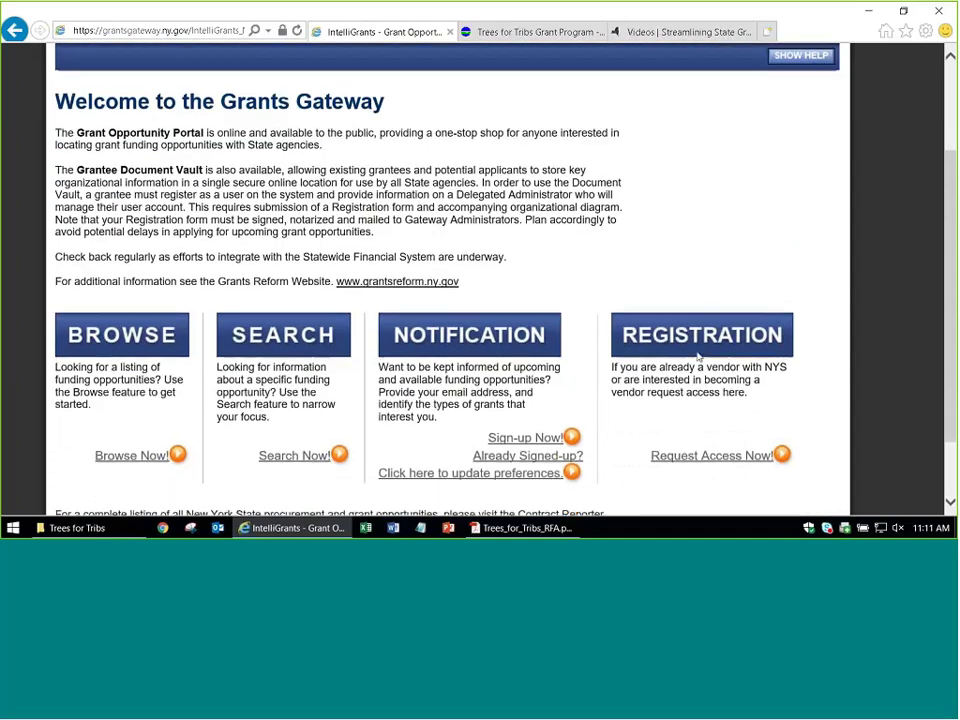
click(675, 459)
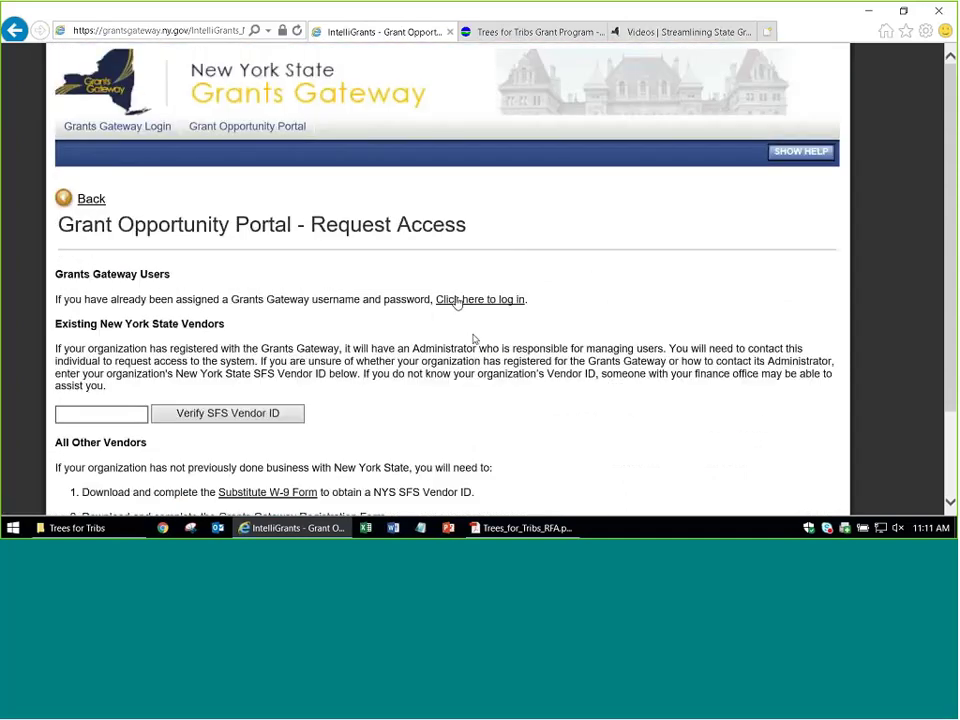
scroll(458, 303, down, 3)
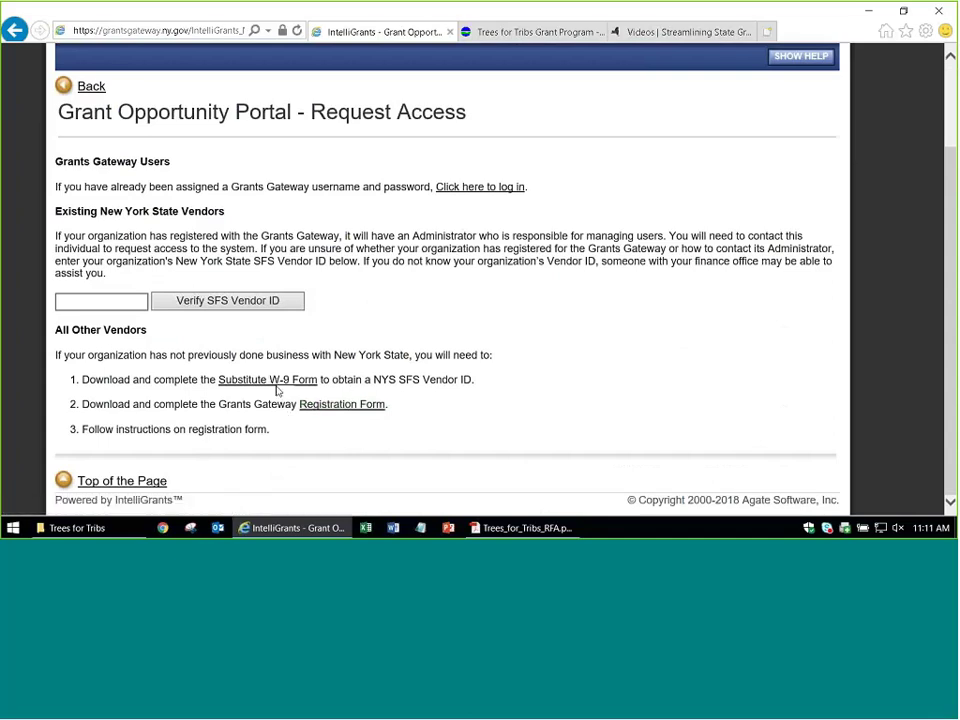
click(277, 381)
click(105, 302)
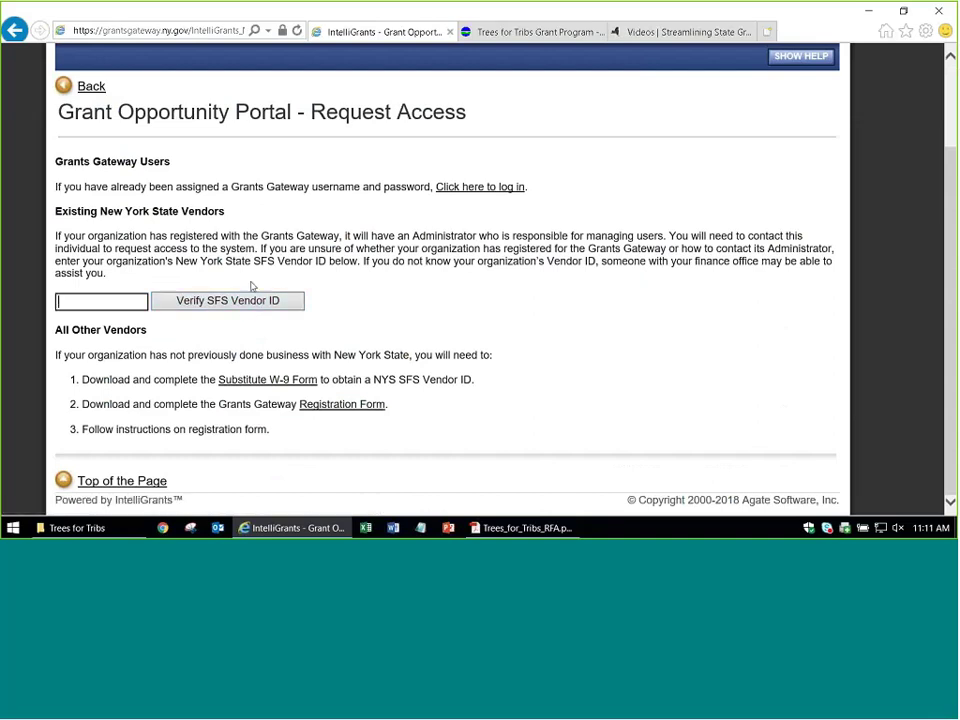
click(14, 29)
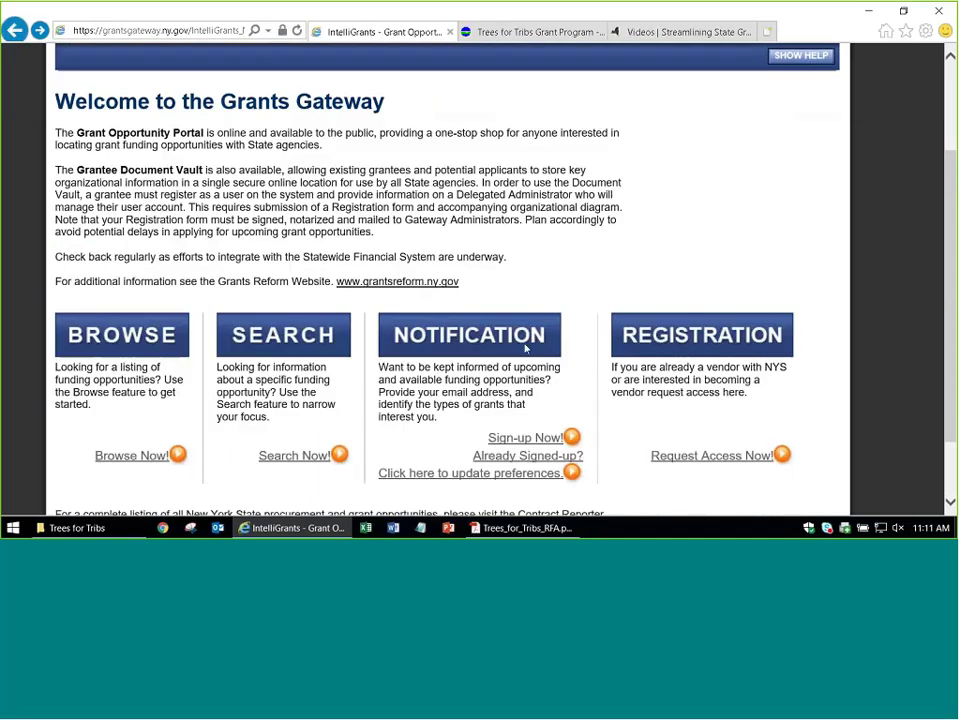
scroll(529, 336, down, 1)
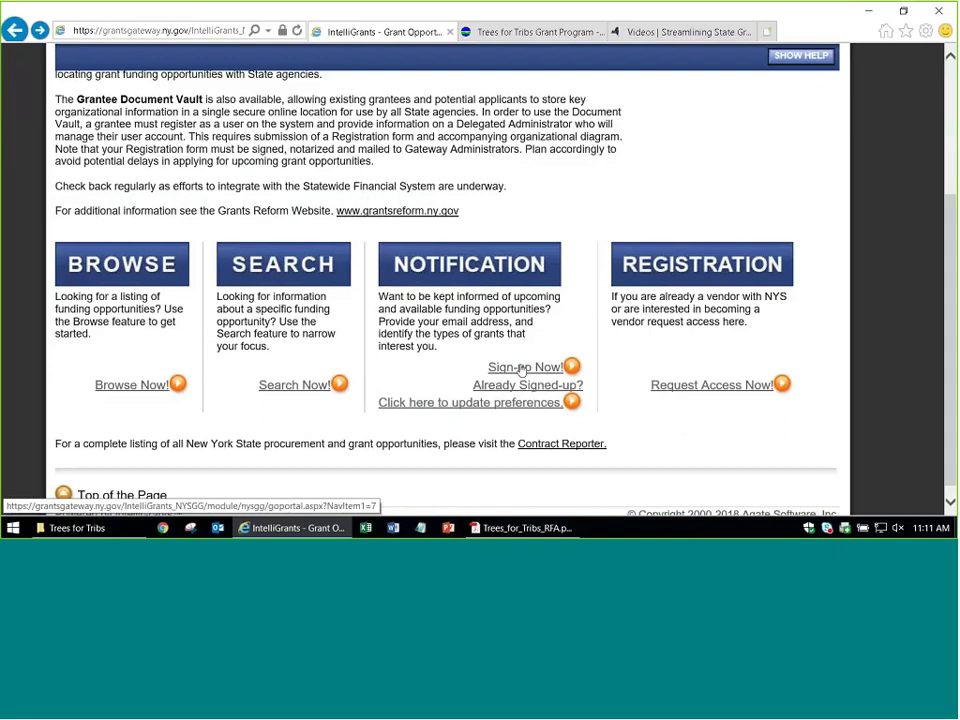
click(522, 370)
scroll(444, 339, down, 1)
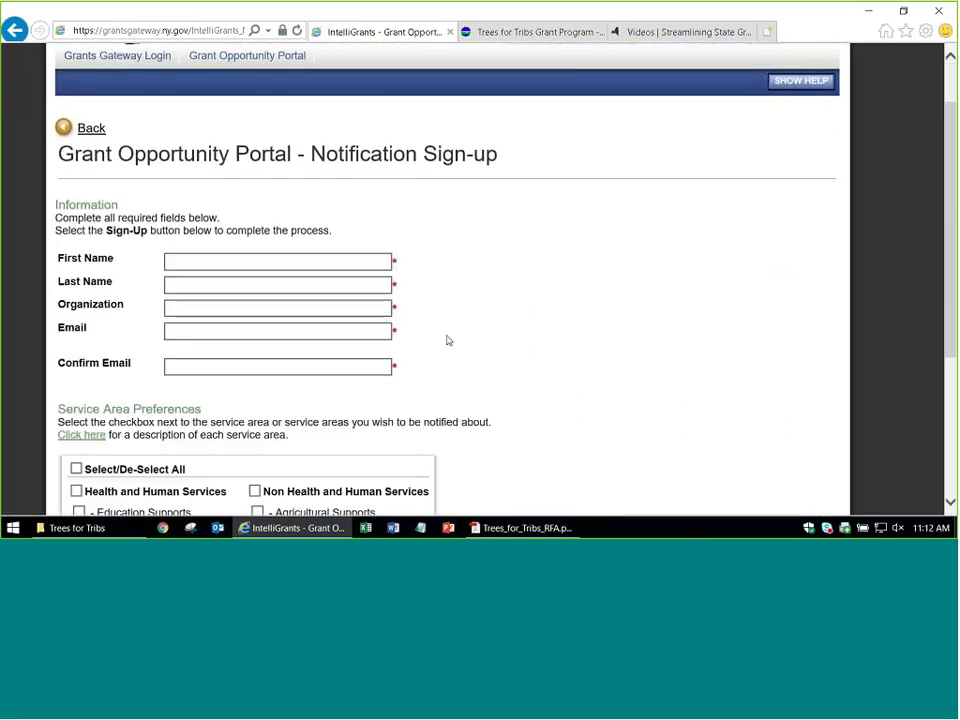
scroll(461, 320, down, 2)
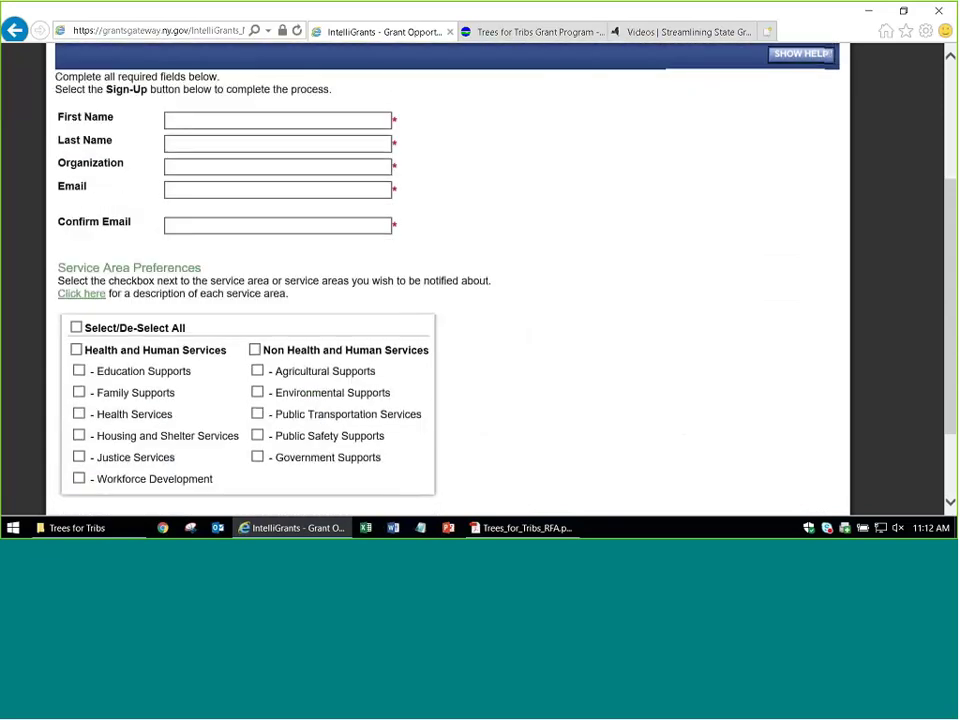
scroll(506, 255, down, 2)
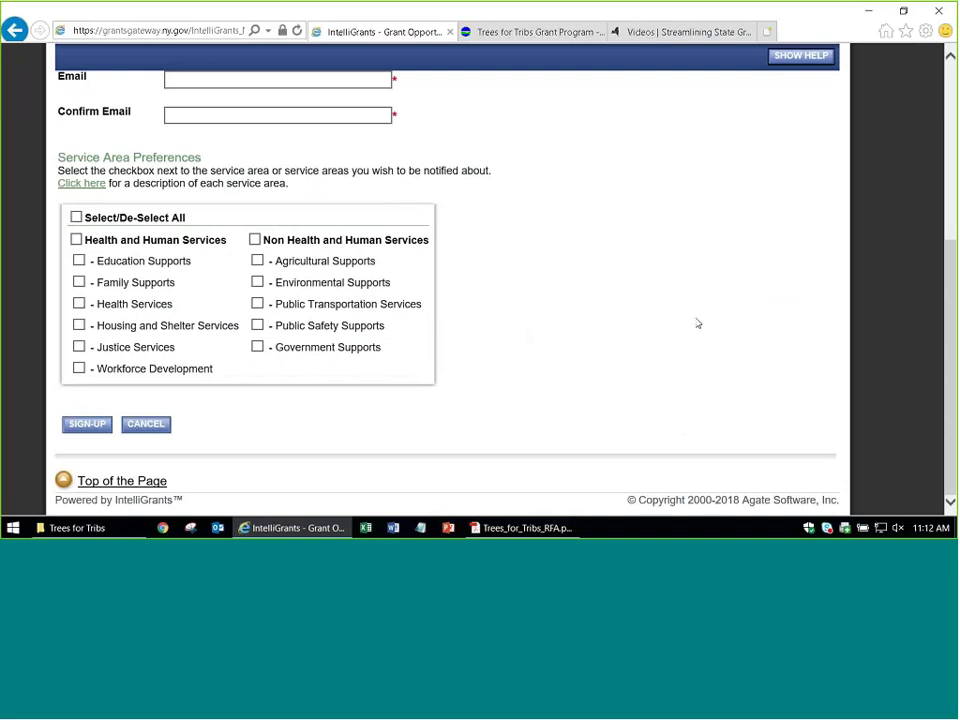
scroll(660, 317, up, 10)
key(alt+Left)
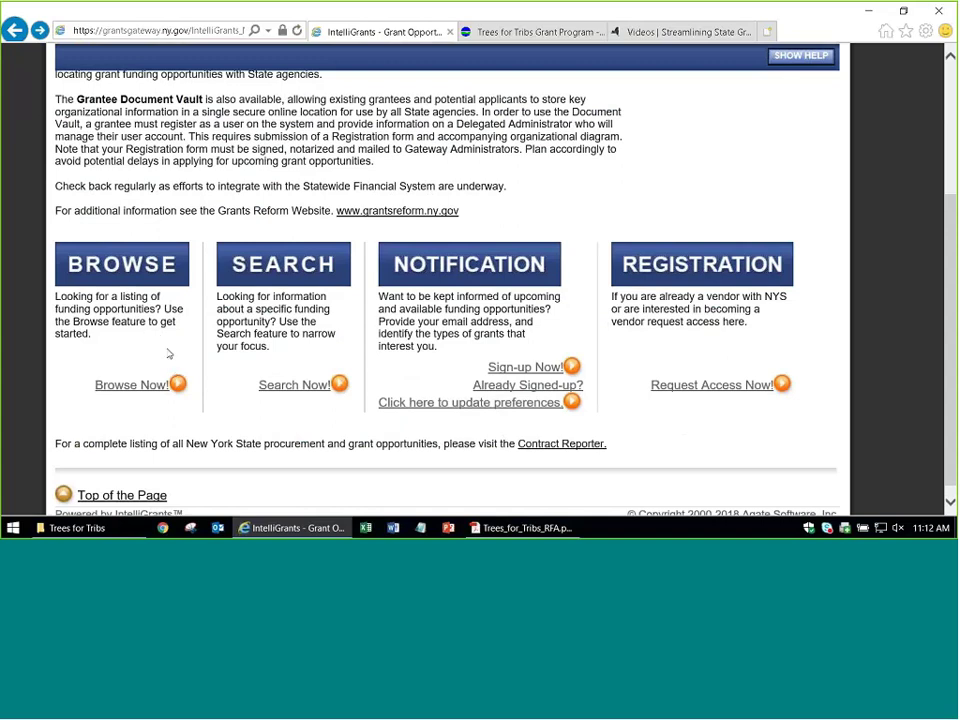
Search grant opportunities for 'tribs' with the funding agency left at All
click(279, 387)
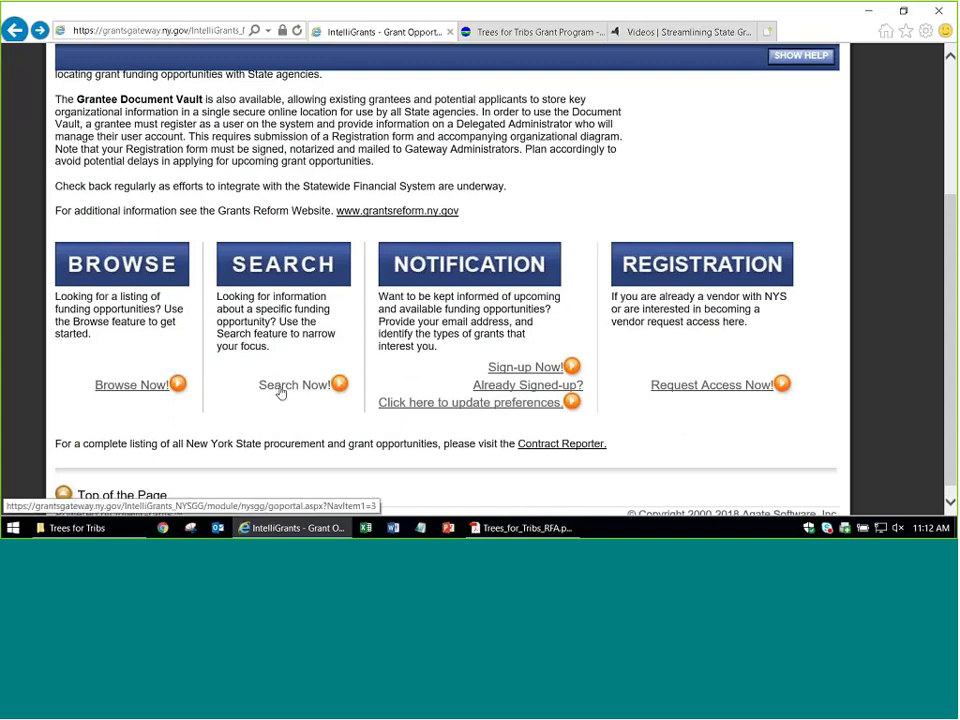
scroll(359, 336, down, 1)
click(296, 294)
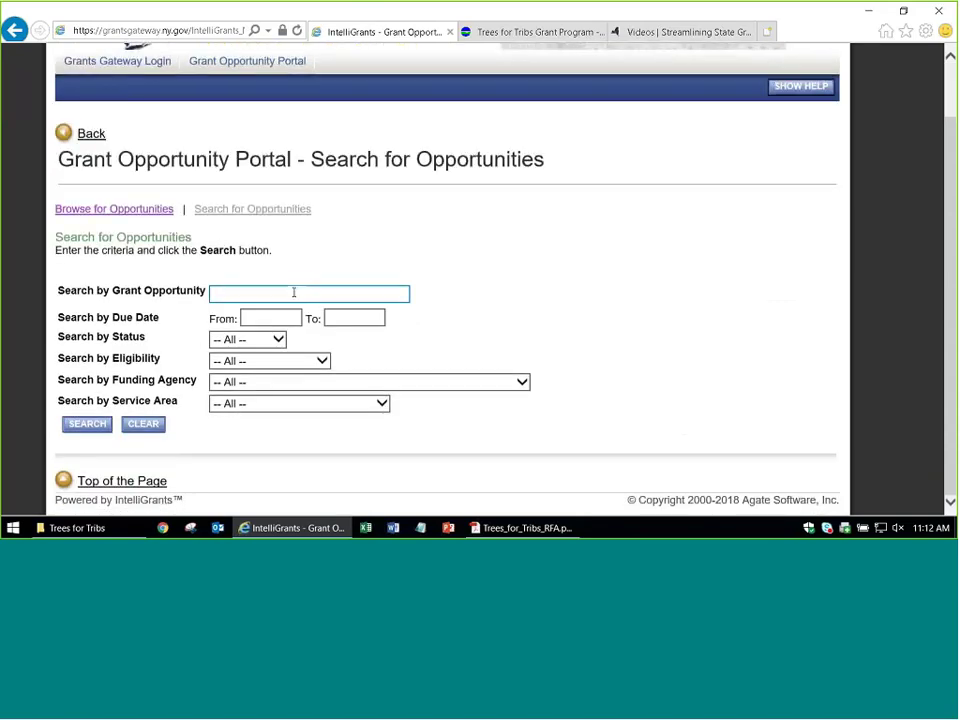
text(tribs)
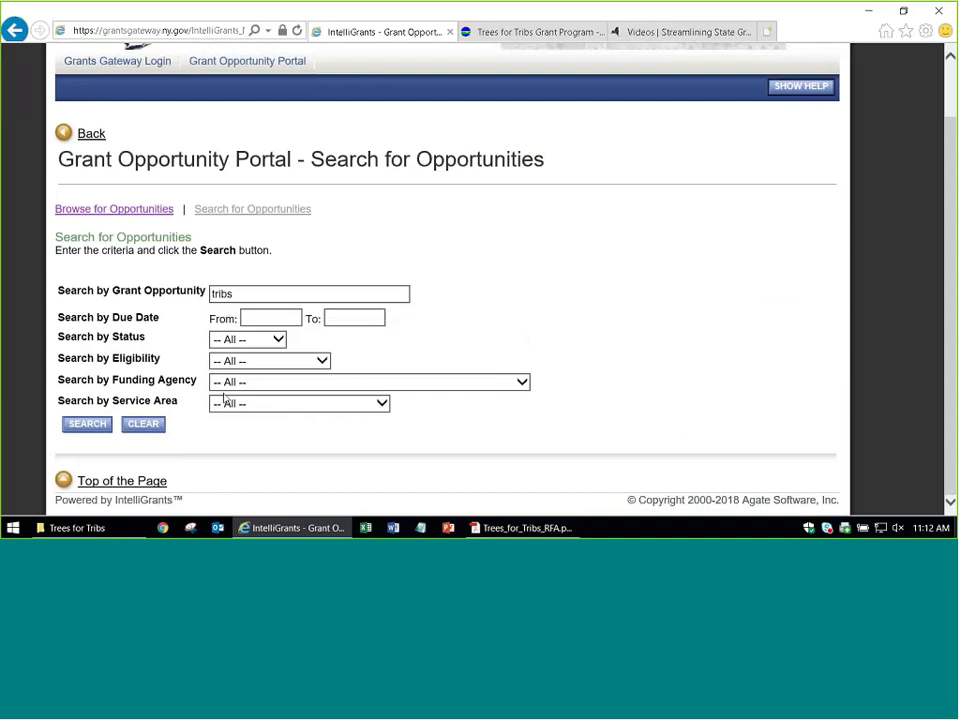
click(256, 384)
scroll(256, 330, up, 5)
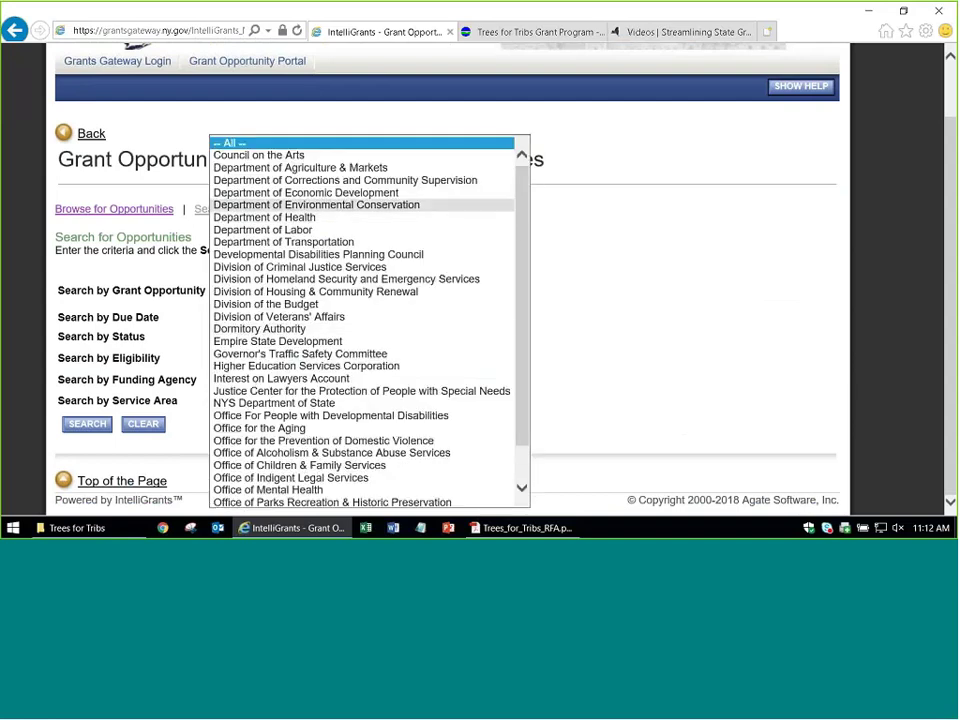
click(576, 286)
click(258, 290)
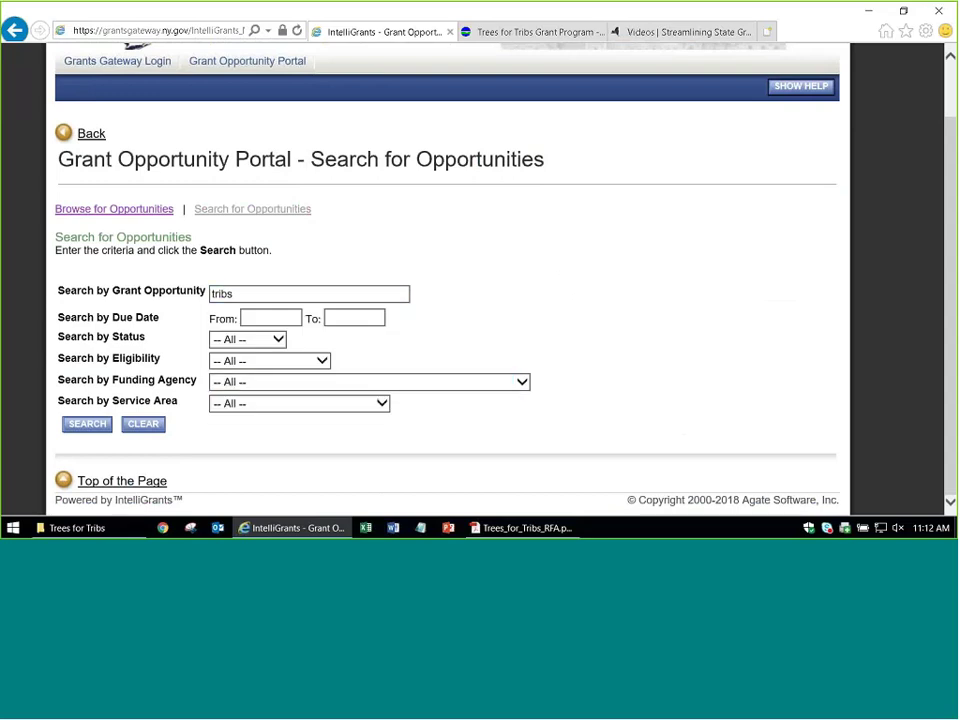
key(Return)
Review the result's eligibility and its July 3 and September 07, 2018 dates, then open its profile
scroll(321, 302, down, 5)
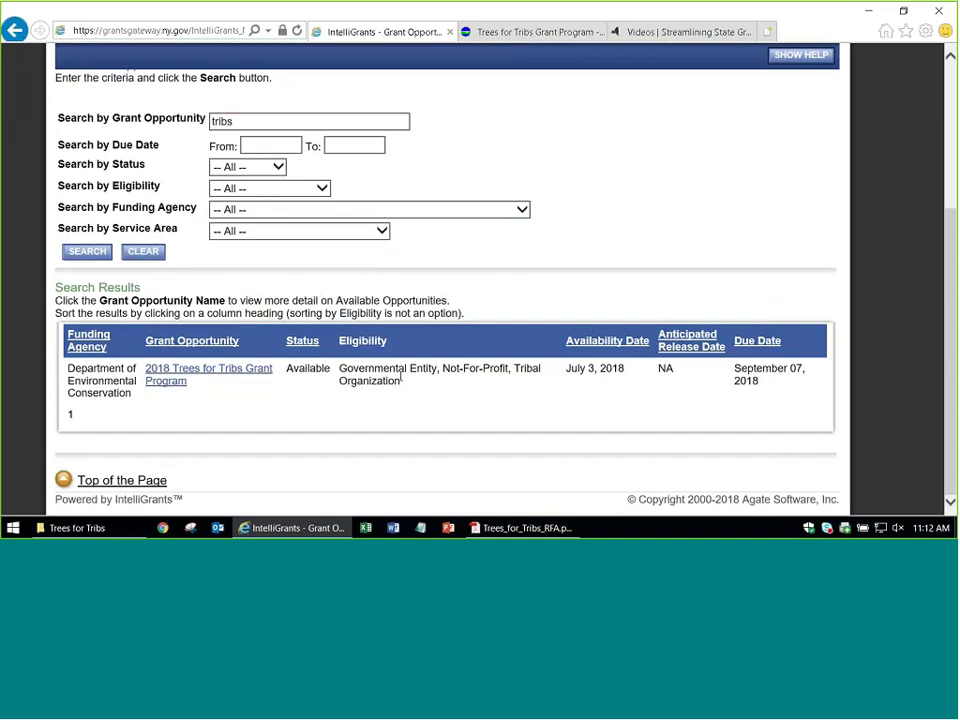
drag(340, 369, 431, 376)
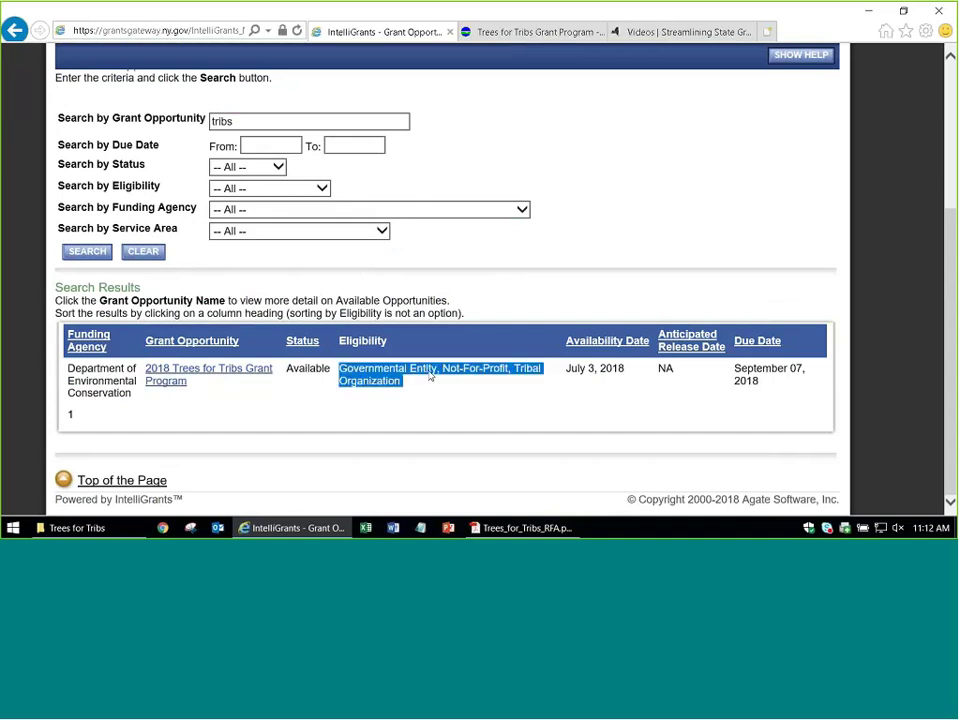
drag(566, 369, 599, 370)
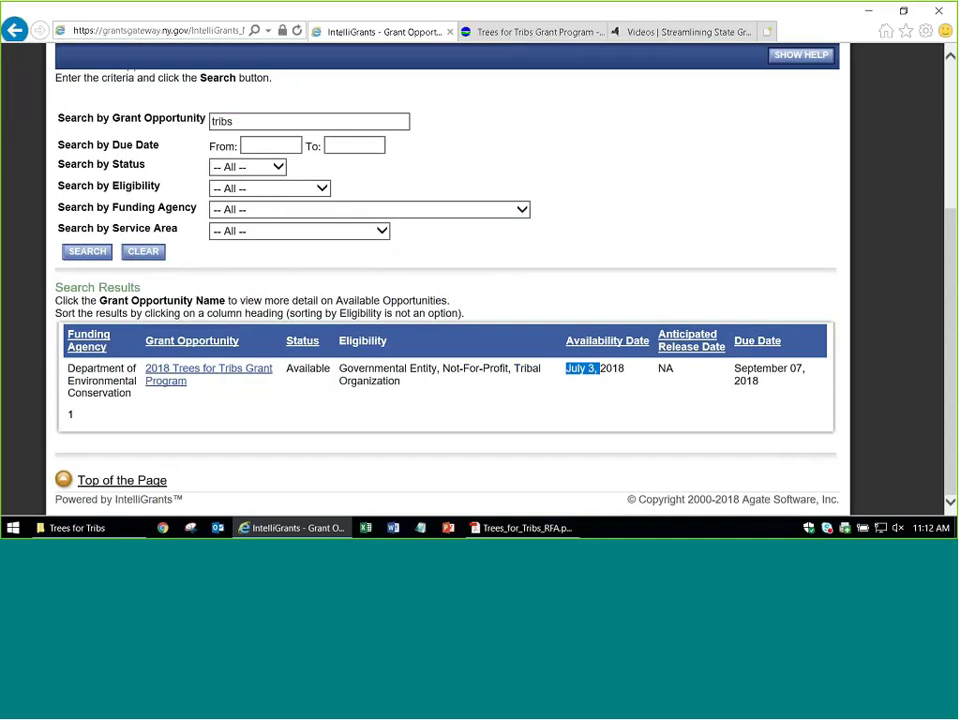
drag(762, 386, 734, 368)
click(734, 368)
click(193, 373)
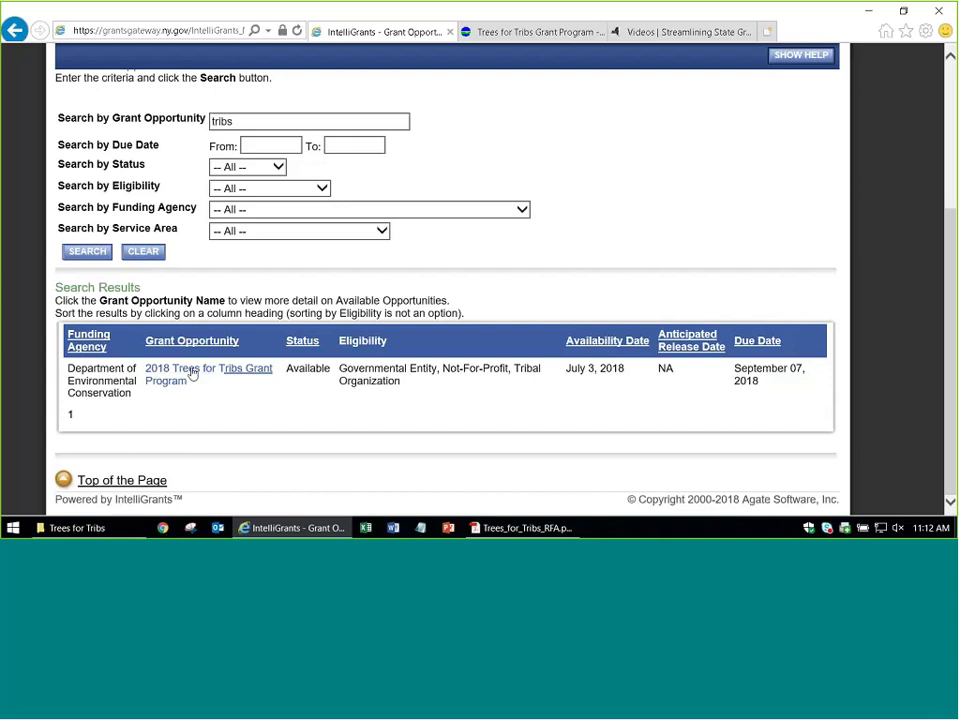
scroll(255, 377, down, 1)
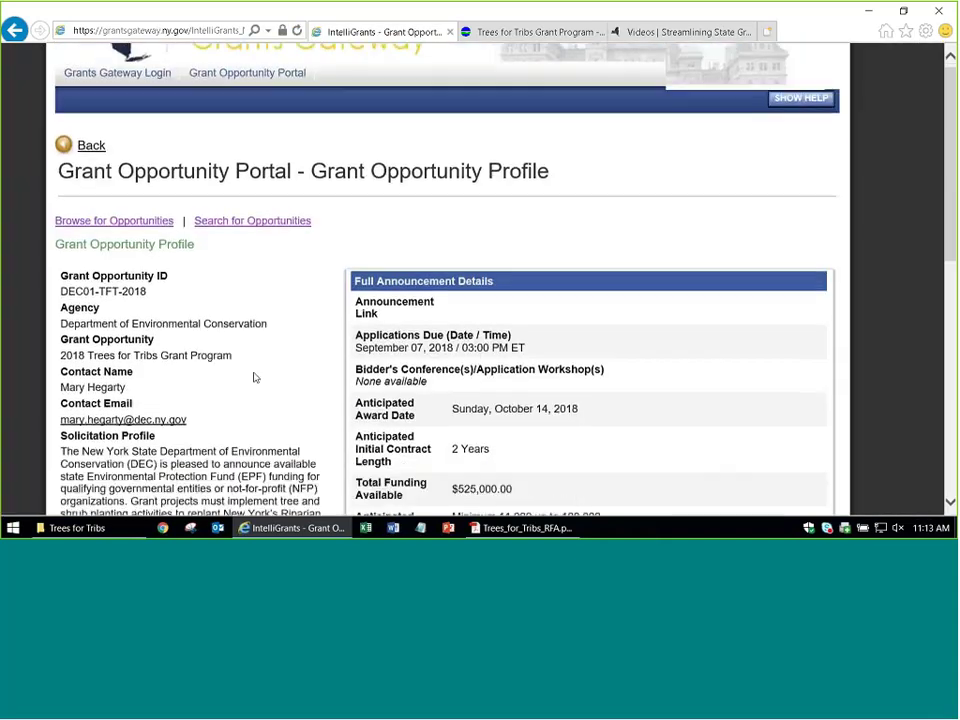
scroll(255, 377, down, 2)
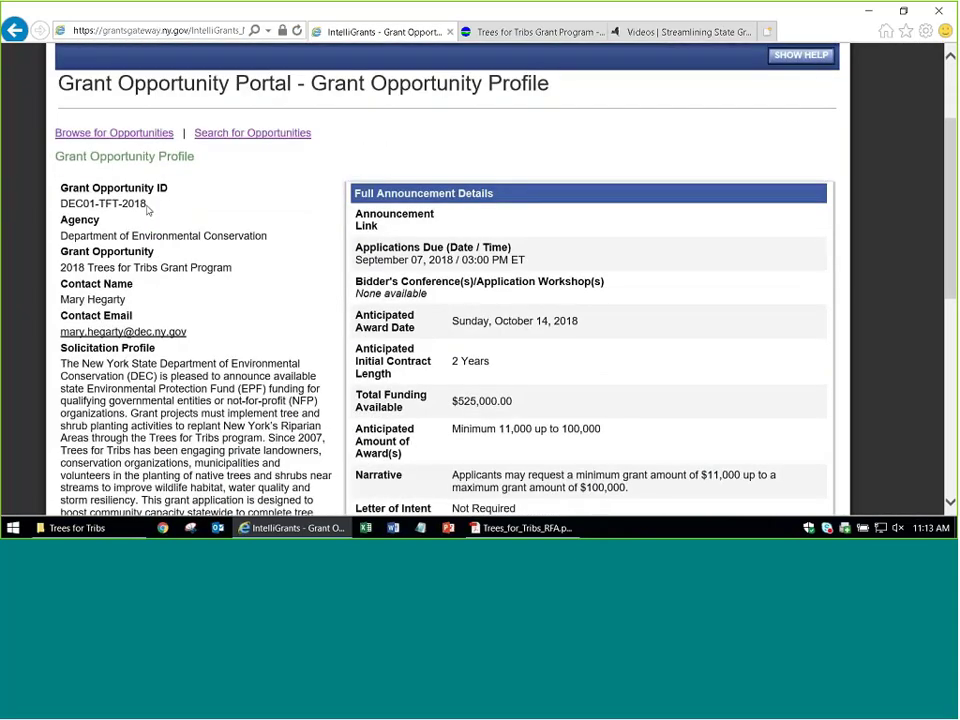
drag(147, 205, 60, 204)
click(137, 217)
mouse_move(141, 206)
mouse_down()
mouse_move(104, 205)
mouse_move(131, 215)
mouse_up()
click(131, 215)
drag(157, 212, 60, 204)
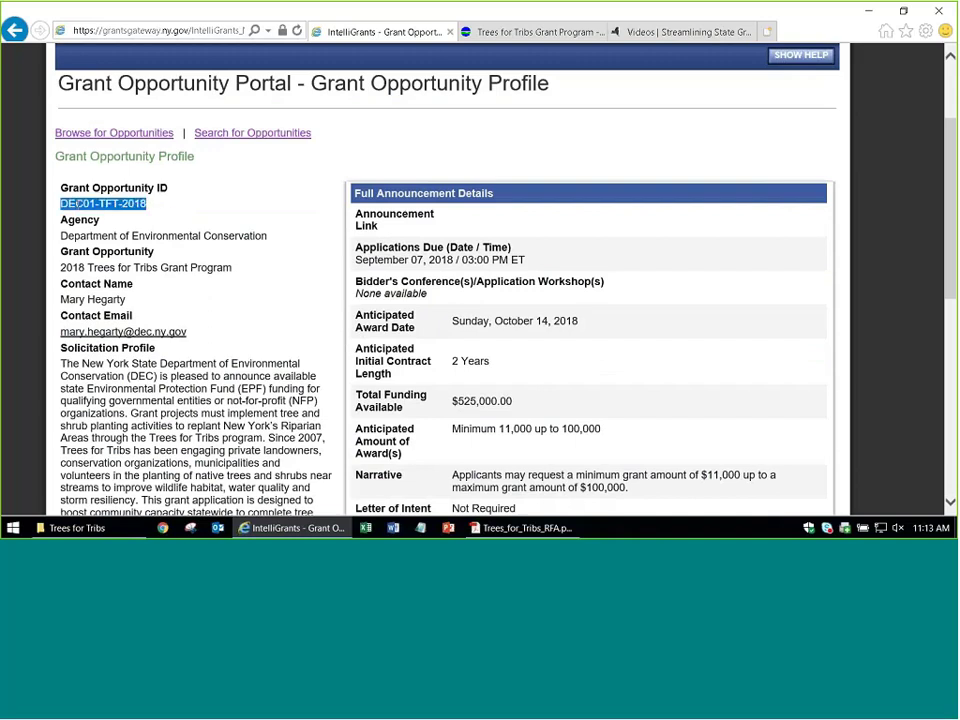
click(57, 207)
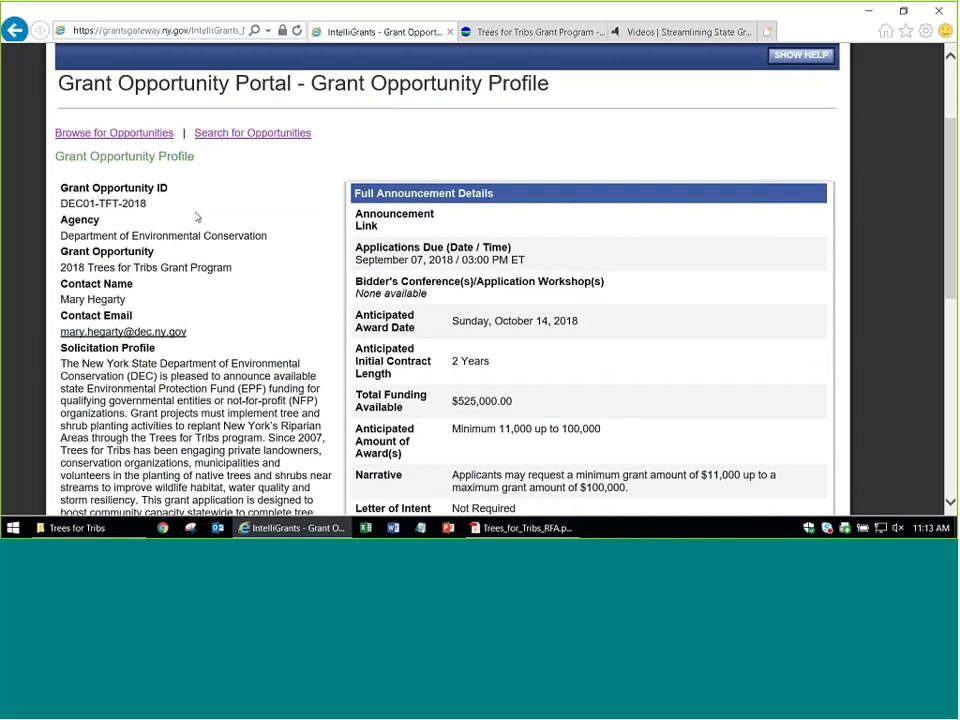
scroll(136, 203, down, 2)
drag(60, 222, 126, 234)
click(206, 356)
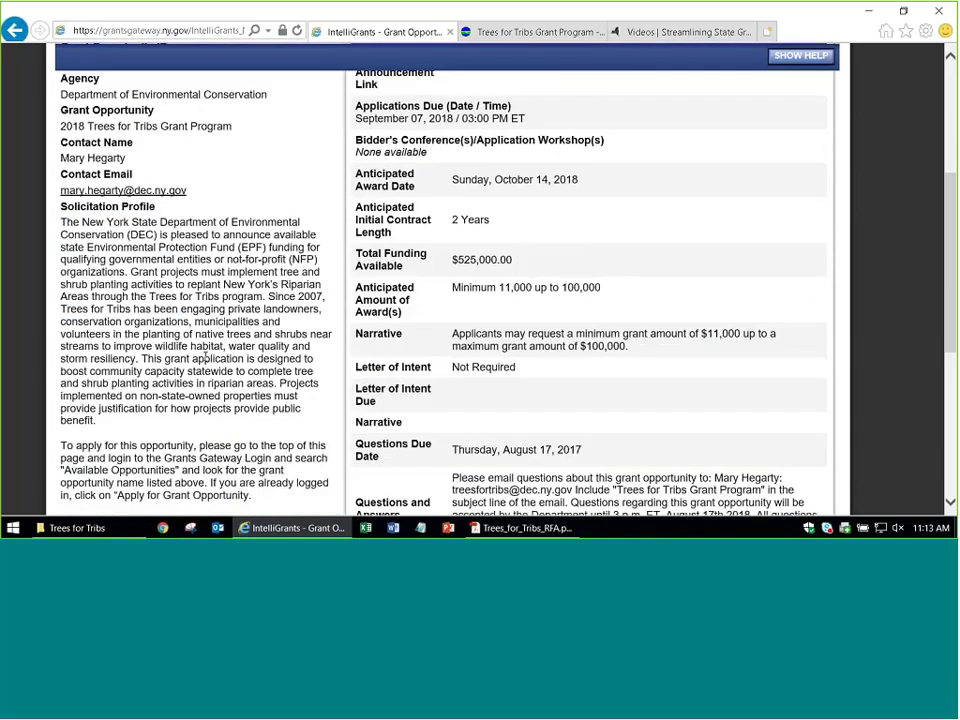
scroll(200, 352, down, 5)
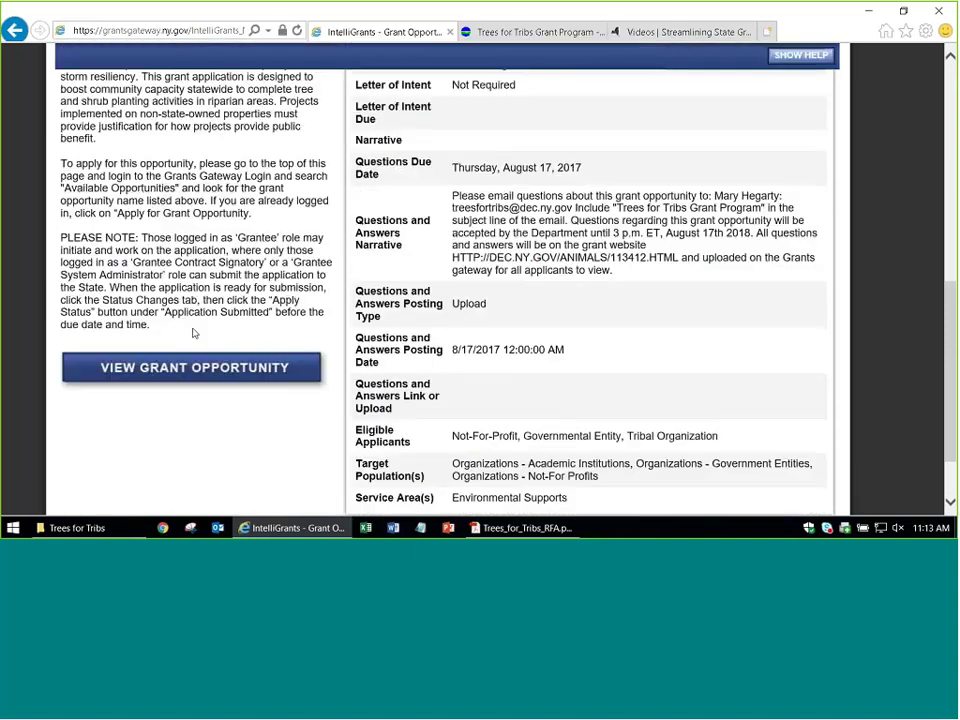
scroll(240, 284, up, 2)
drag(249, 284, 60, 234)
click(157, 352)
drag(142, 308, 190, 398)
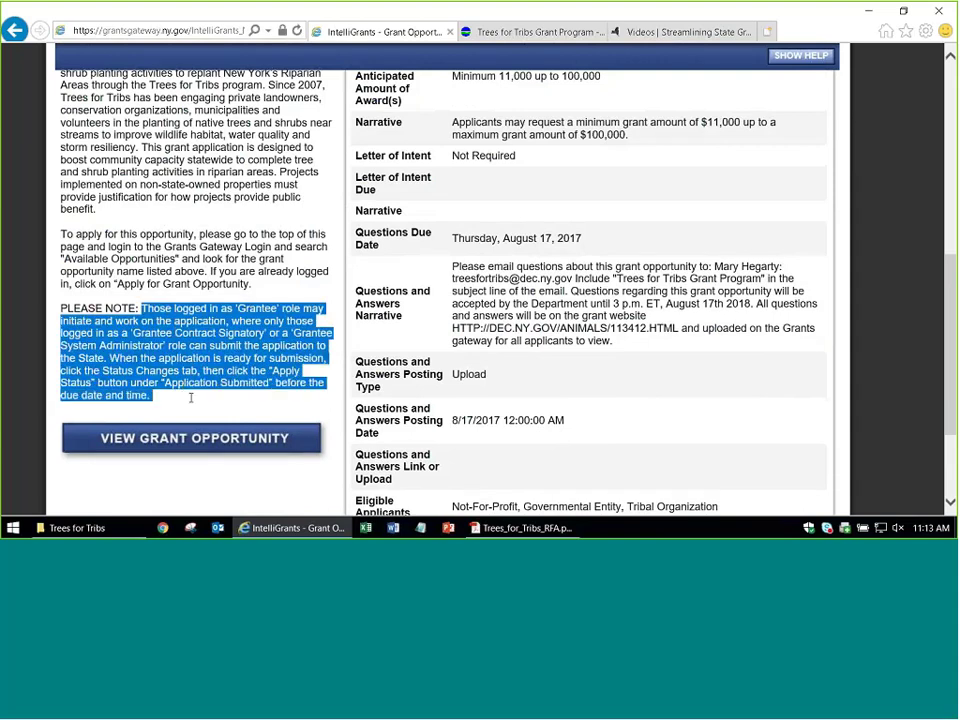
click(207, 352)
scroll(207, 352, up, 1)
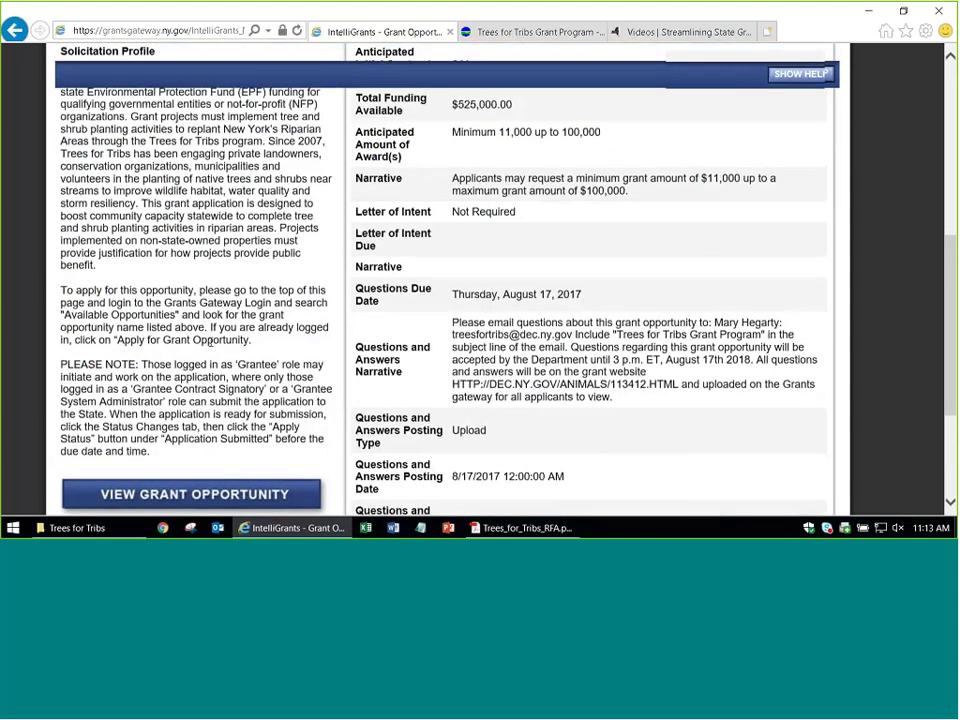
scroll(209, 340, up, 3)
drag(525, 191, 392, 190)
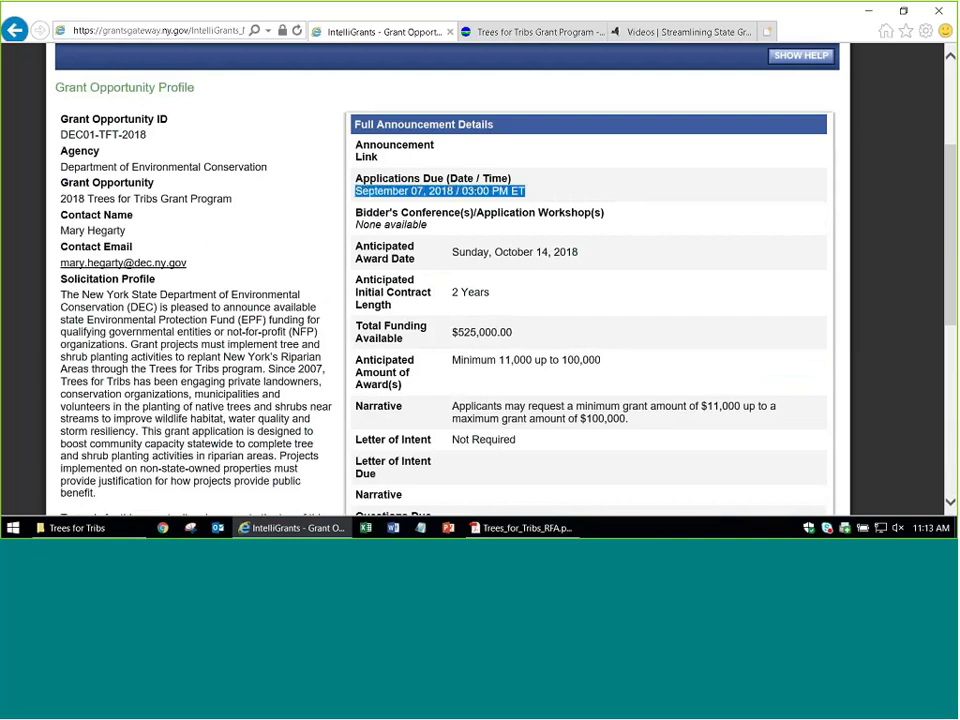
scroll(555, 279, down, 1)
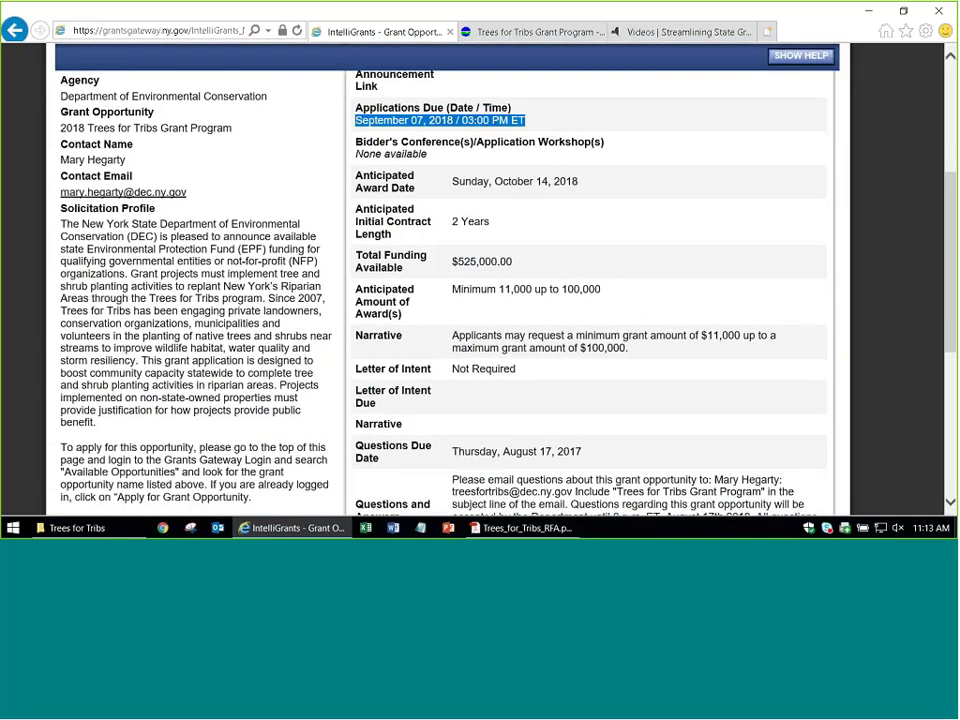
click(489, 223)
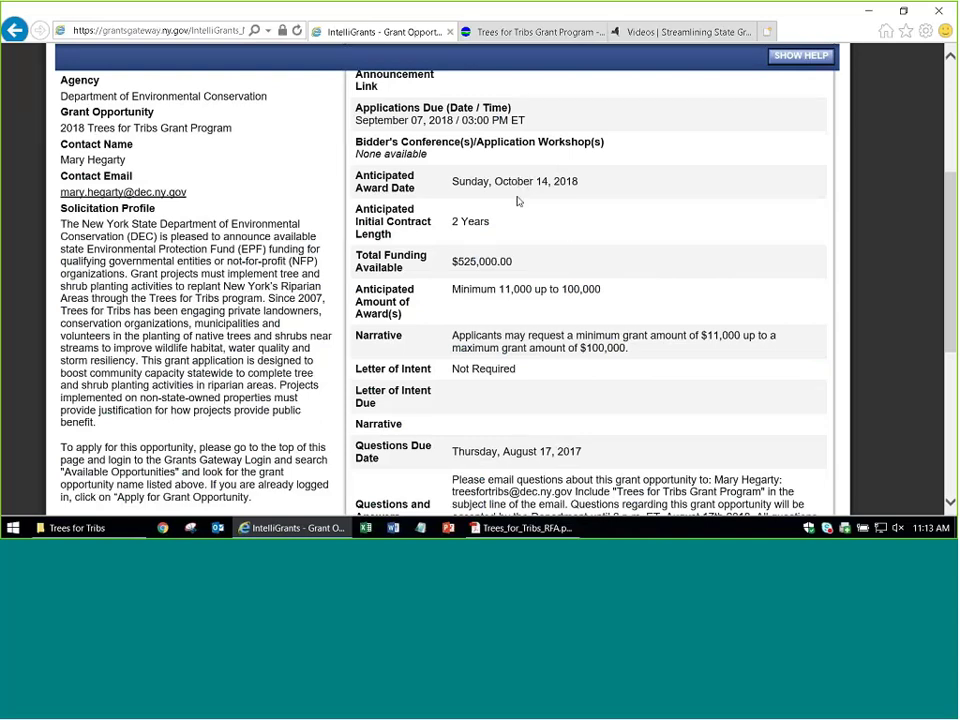
scroll(546, 242, down, 2)
scroll(544, 236, up, 2)
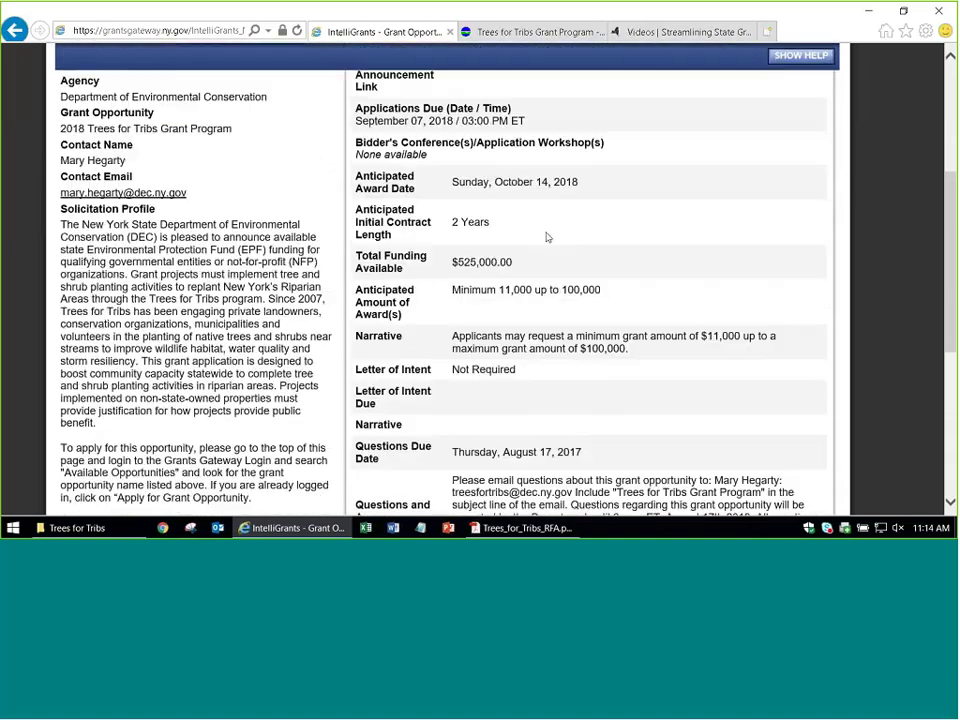
scroll(542, 286, up, 1)
scroll(542, 286, down, 1)
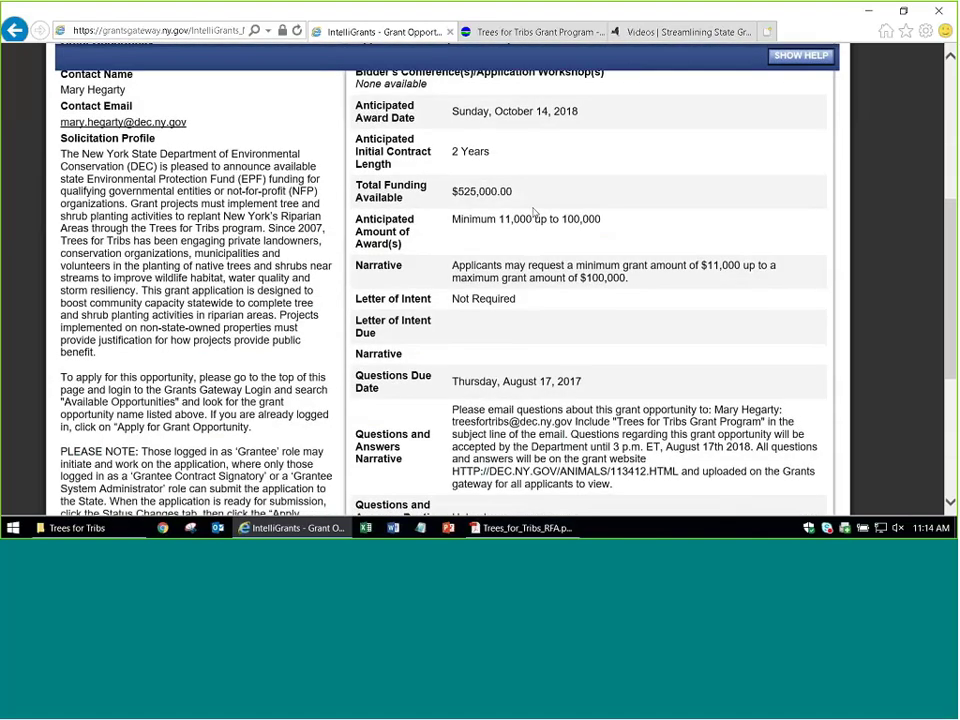
drag(498, 220, 535, 220)
click(573, 219)
double_click(573, 219)
scroll(558, 273, down, 4)
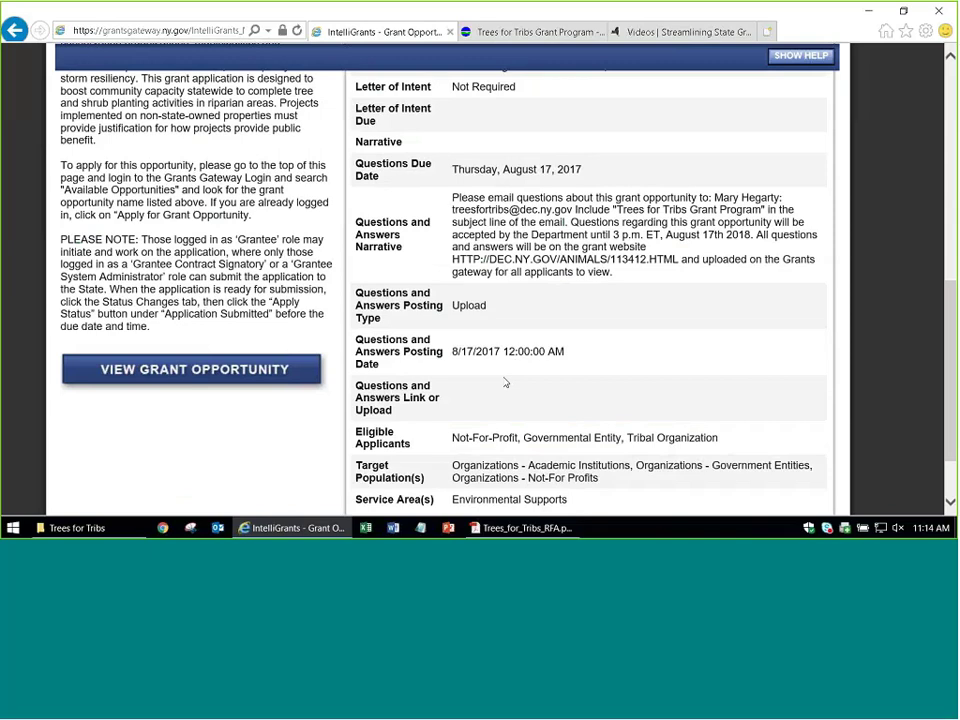
scroll(505, 383, down, 2)
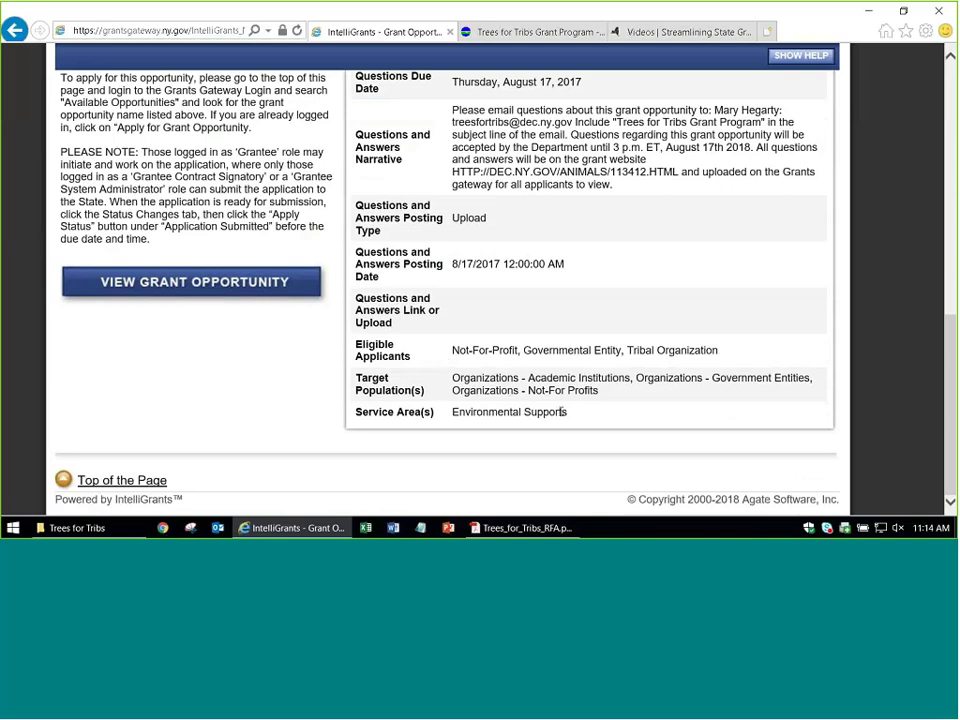
drag(567, 412, 452, 412)
click(515, 380)
drag(567, 412, 452, 412)
click(537, 377)
drag(677, 173, 447, 175)
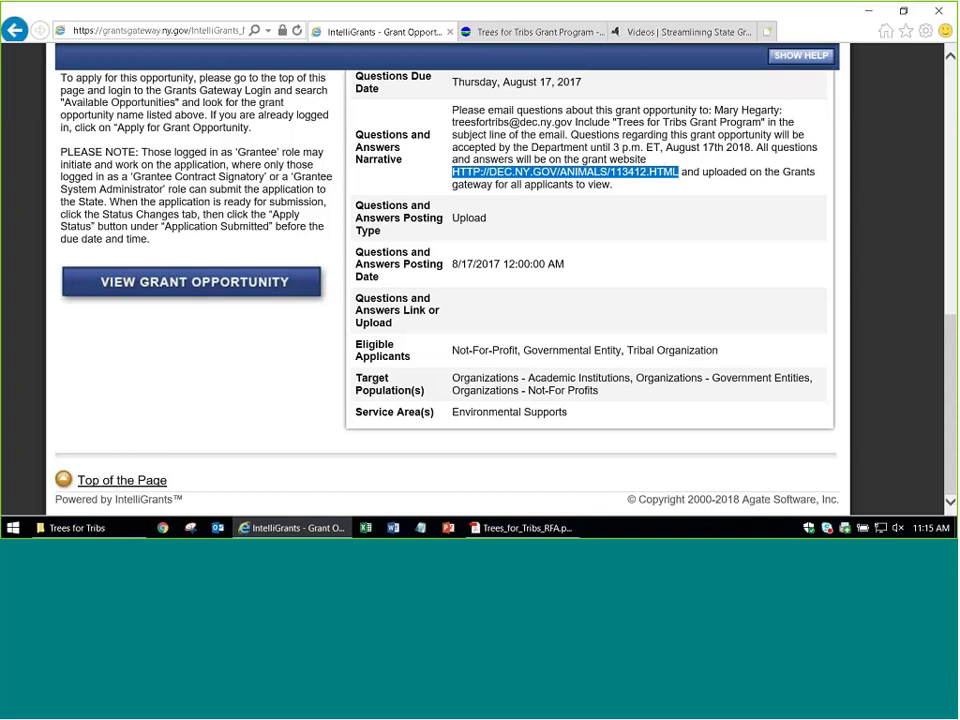
click(530, 31)
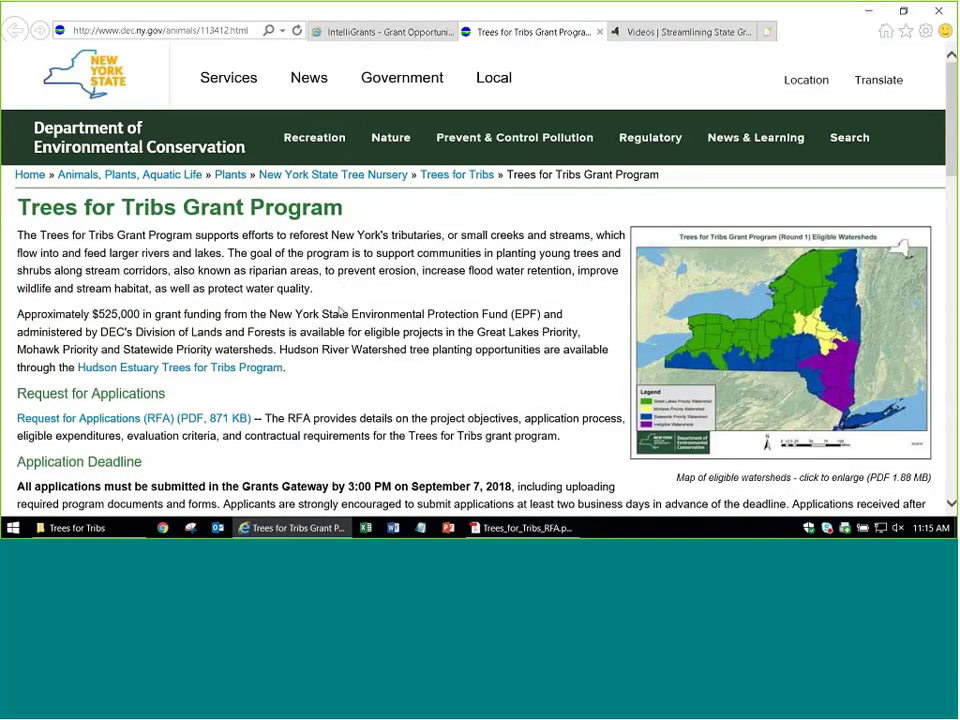
scroll(340, 312, down, 3)
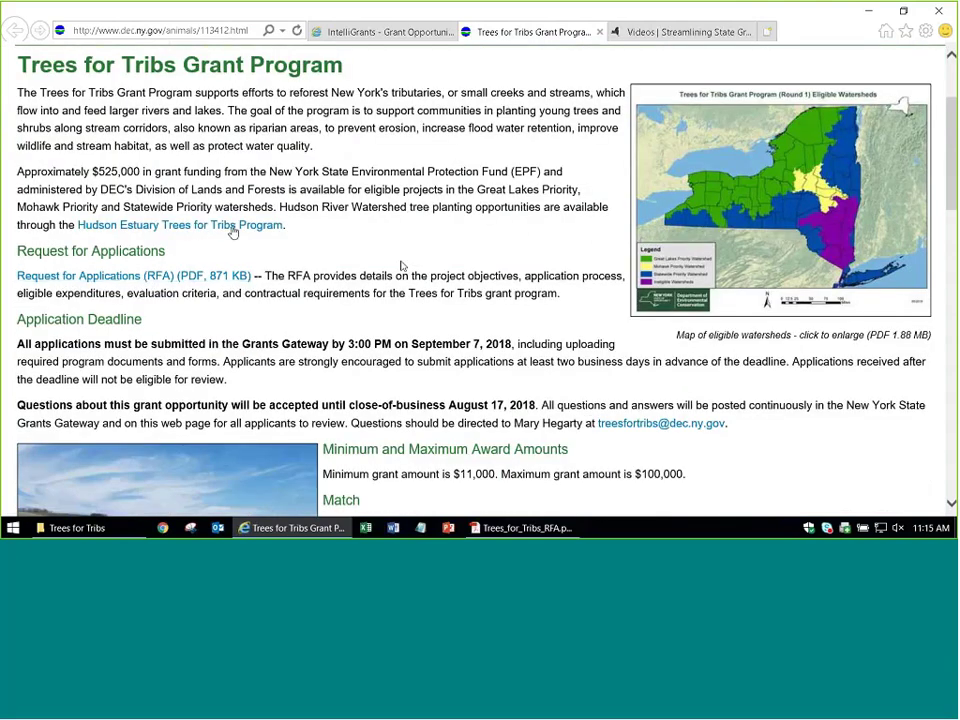
scroll(400, 262, down, 10)
scroll(400, 265, up, 3)
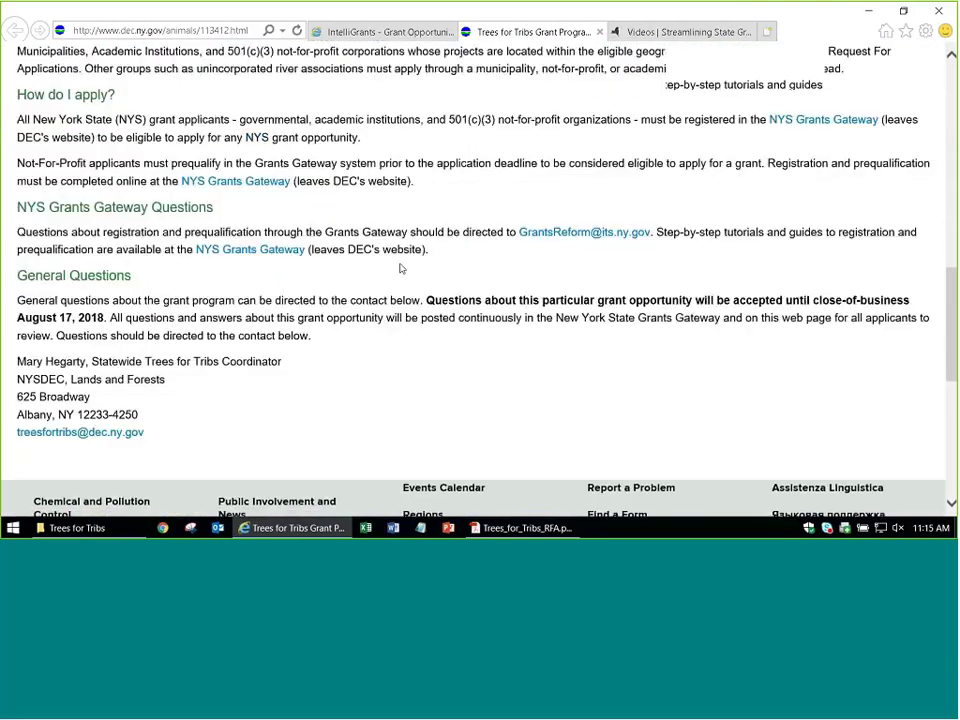
scroll(400, 268, up, 15)
click(349, 33)
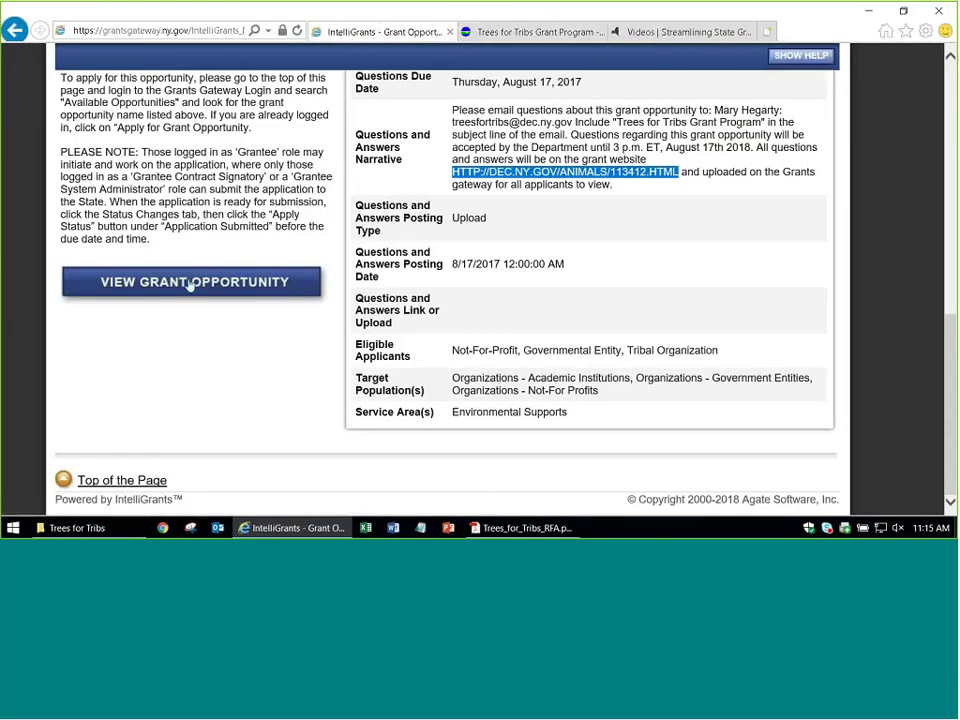
scroll(201, 290, up, 10)
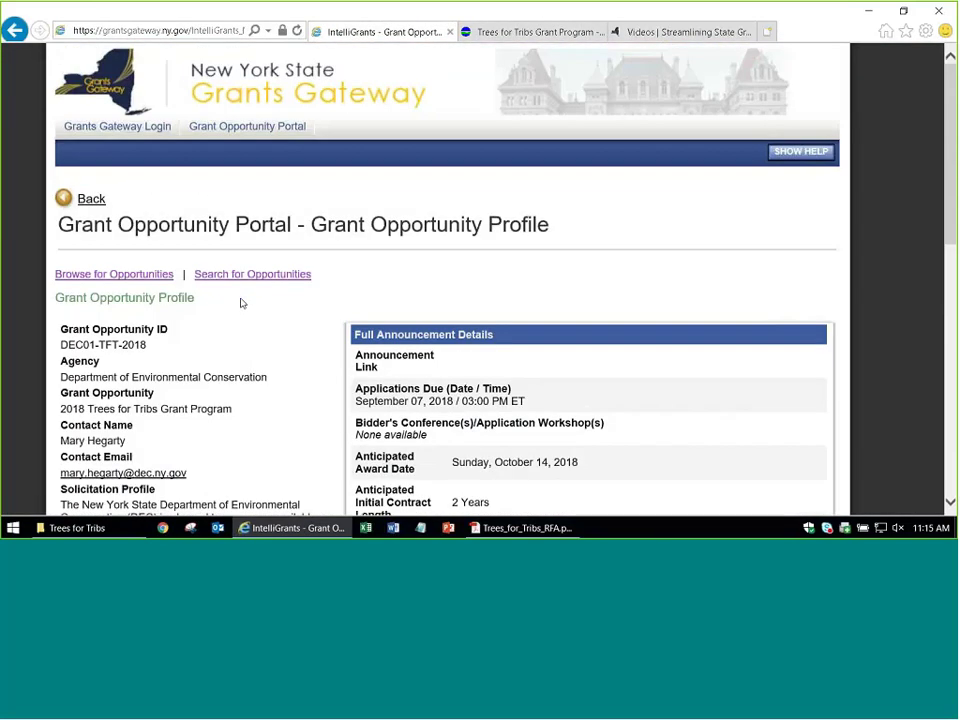
scroll(245, 327, down, 10)
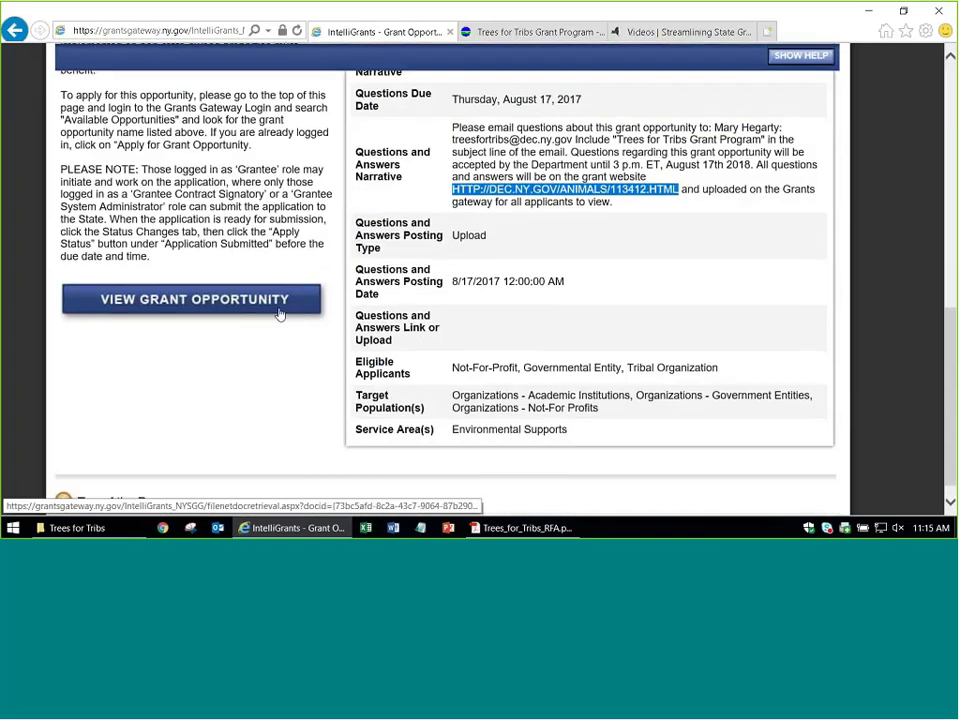
Open the downloaded Trees for Tribs RFA PDF, scroll to its Table of Contents, and return to the profile
click(205, 302)
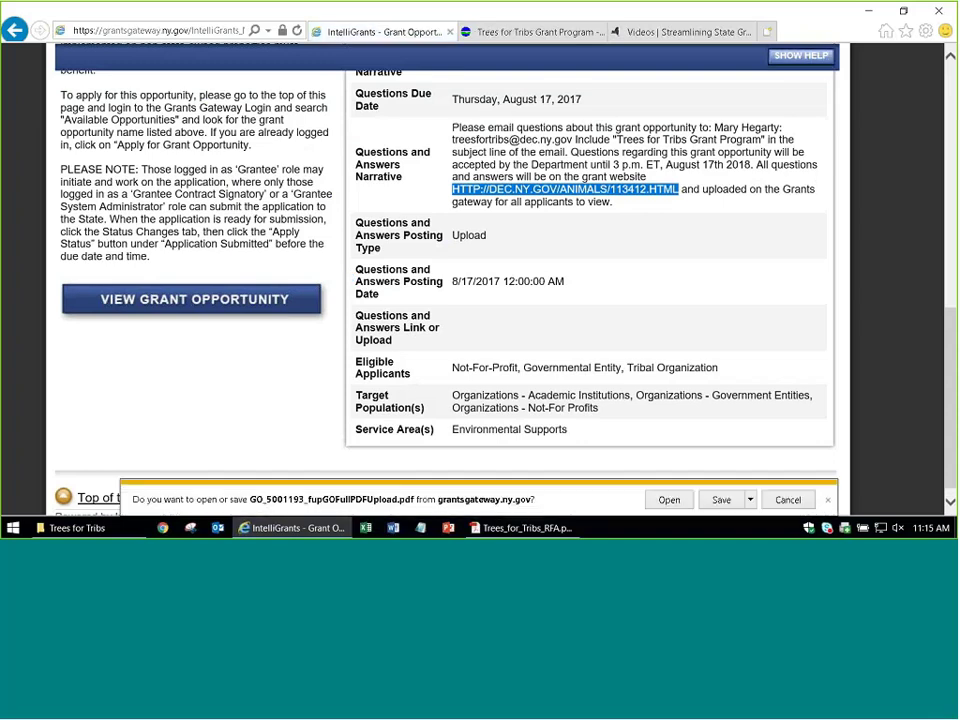
click(669, 499)
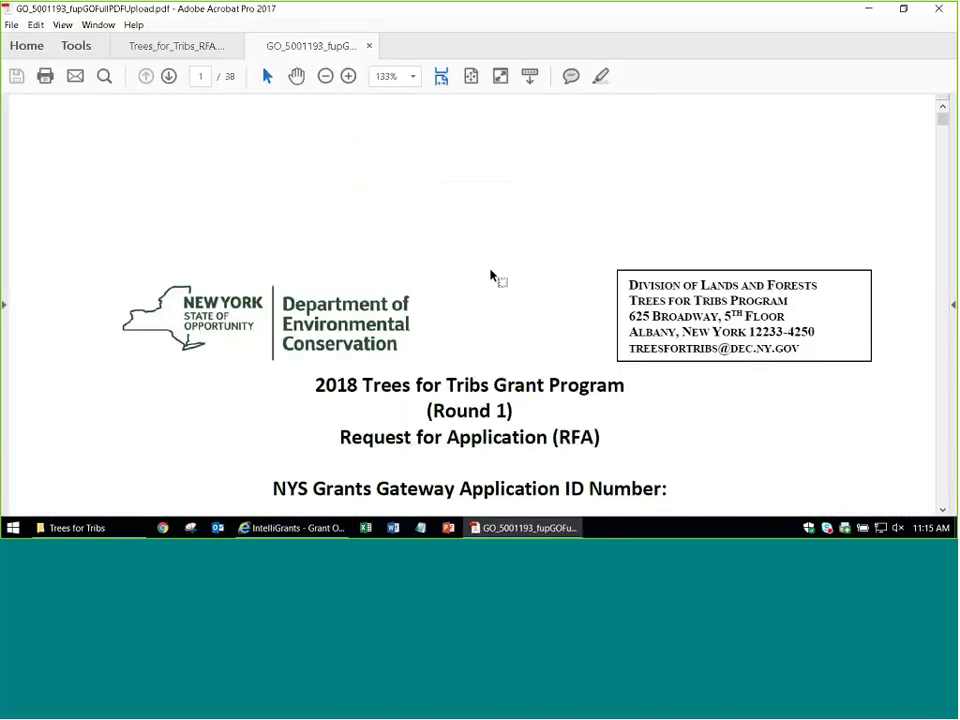
scroll(490, 276, down, 3)
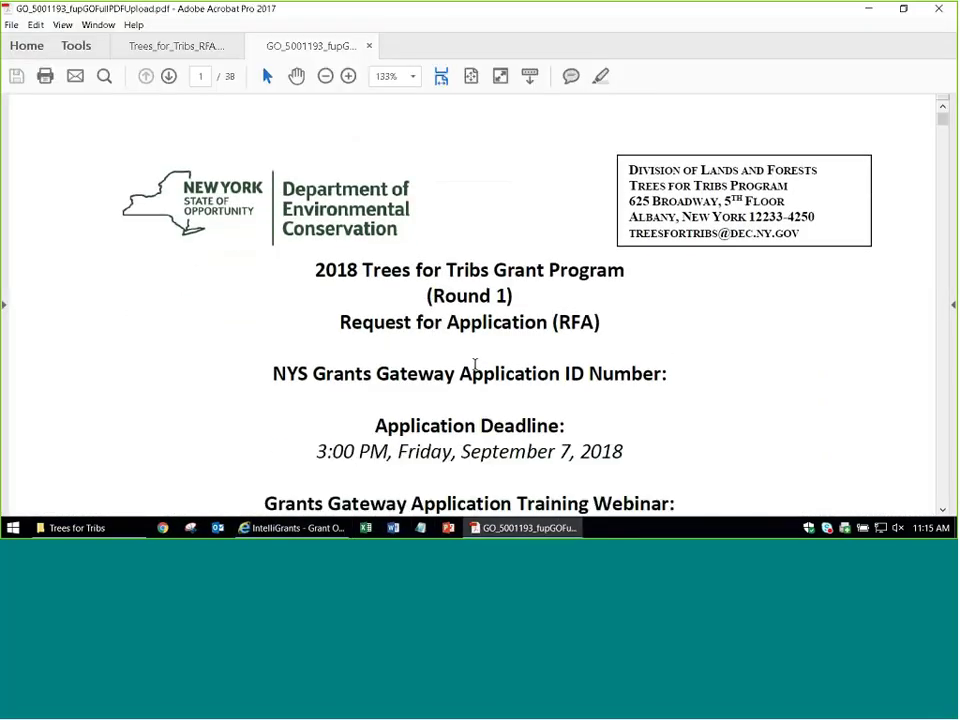
scroll(475, 365, down, 2)
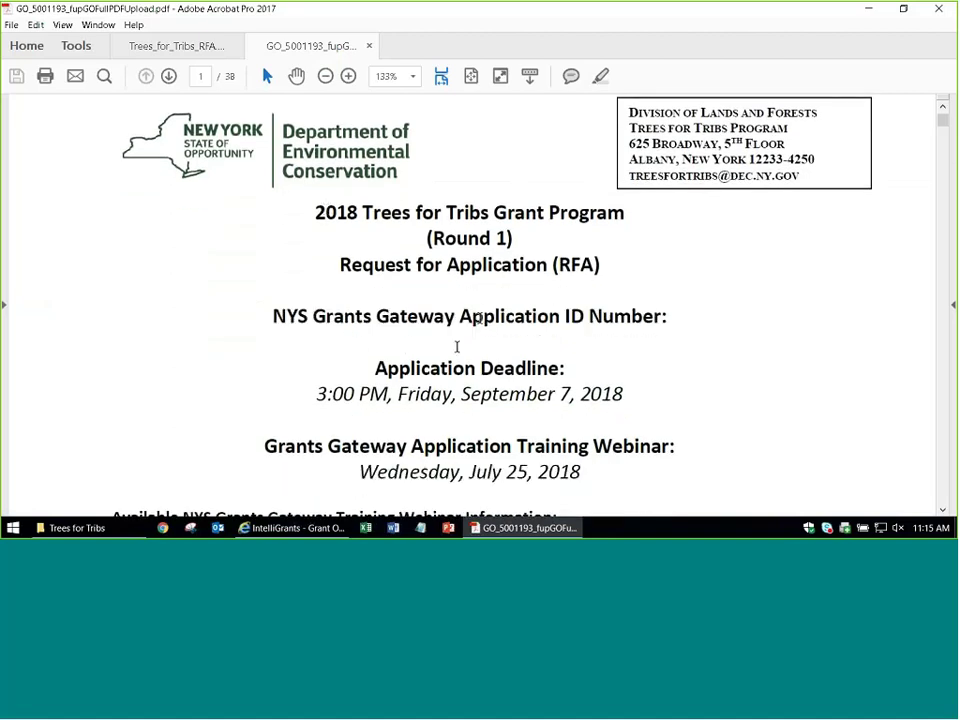
scroll(456, 348, down, 4)
scroll(453, 350, down, 10)
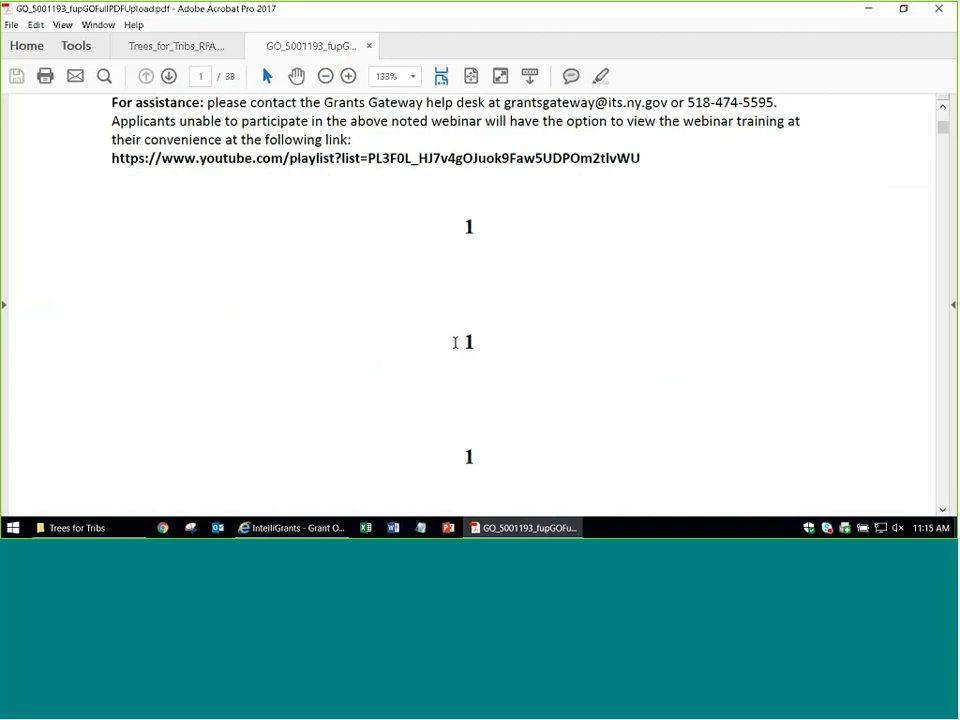
scroll(450, 355, down, 3)
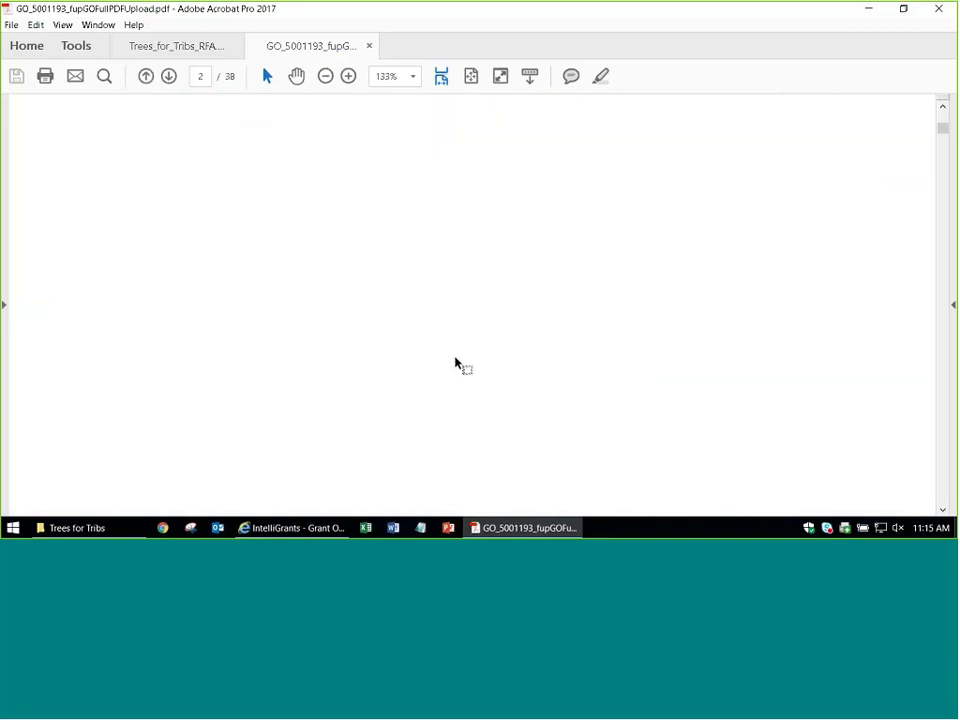
scroll(456, 358, down, 6)
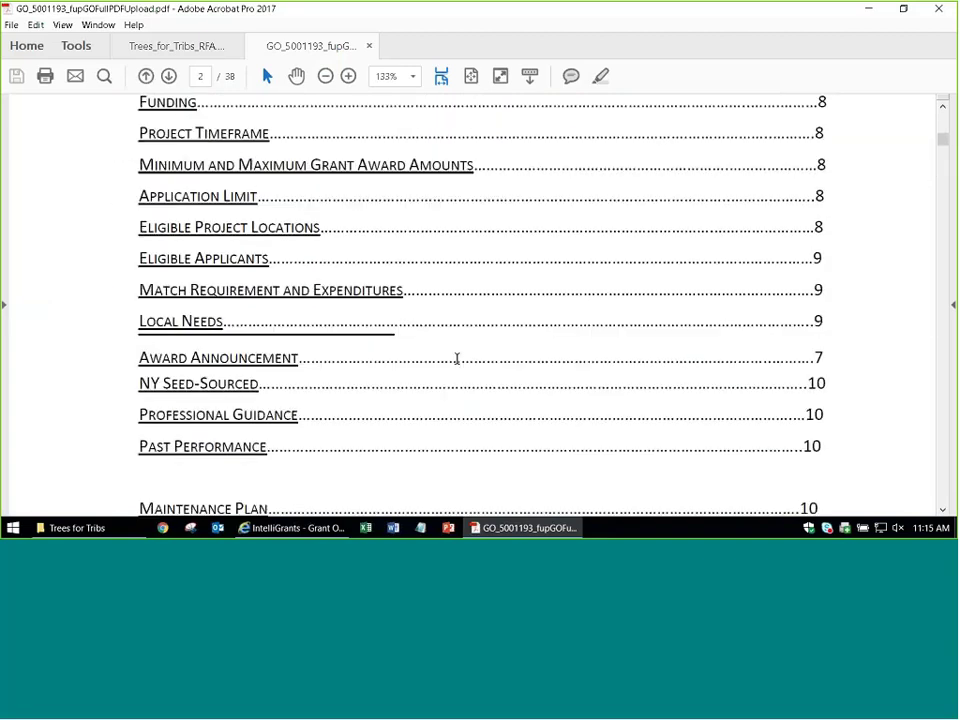
key(alt+Tab)
scroll(204, 411, up, 10)
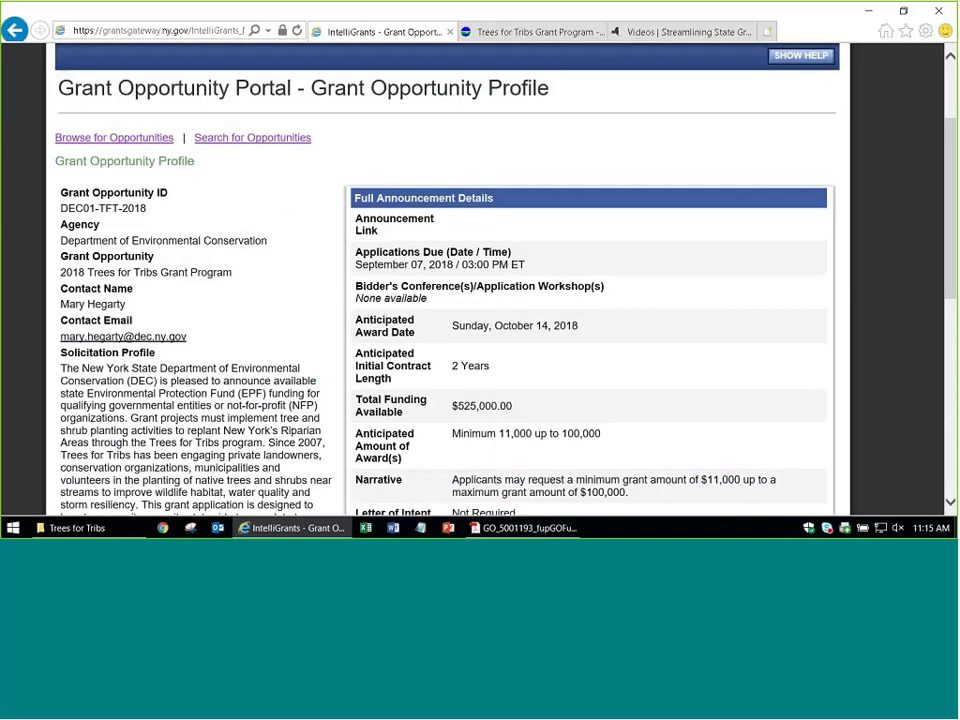
Switch the address to the staging Grants Gateway site and open its login page
scroll(285, 285, up, 3)
click(162, 33)
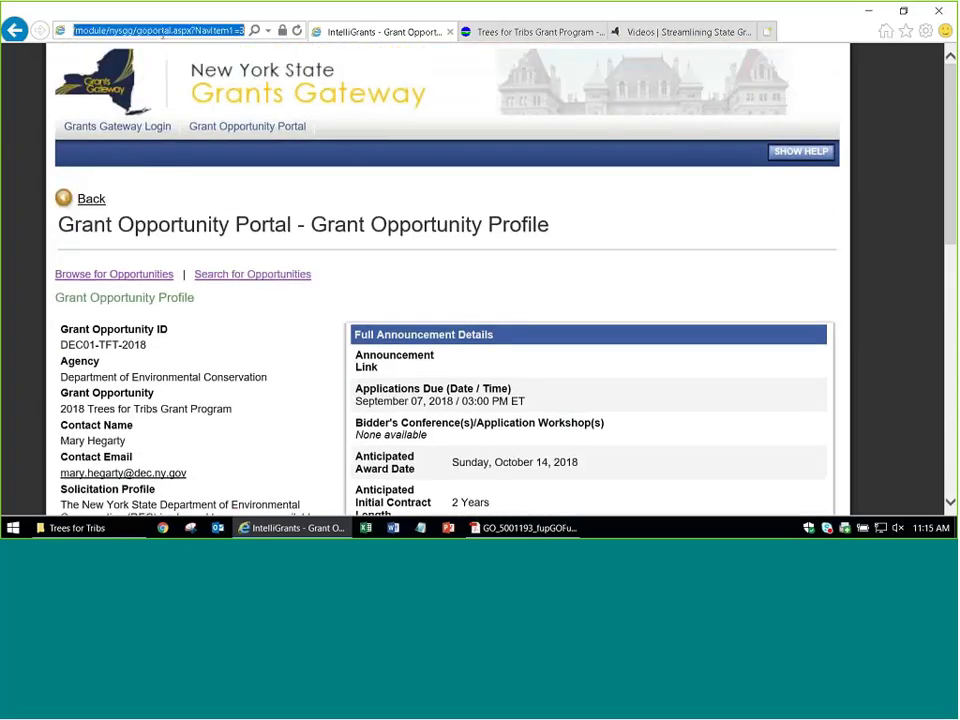
click(174, 30)
key(Left)
key(Left)
key(Left)
key(Left)
key(Left)
key(Left)
key(Left)
key(Left)
key(Left)
key(Left)
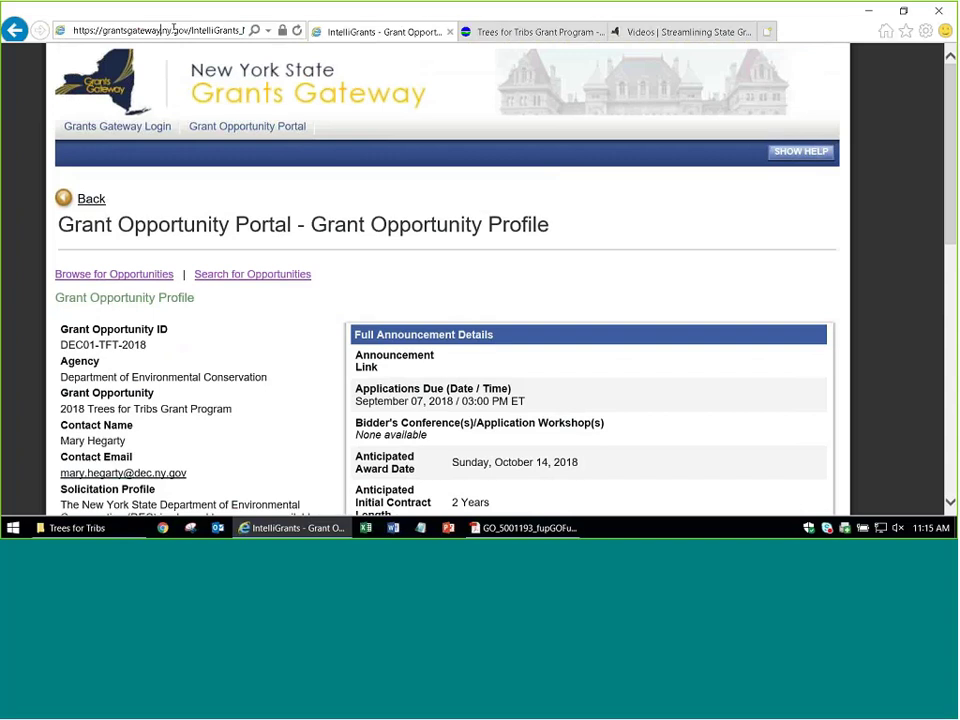
text(-sta)
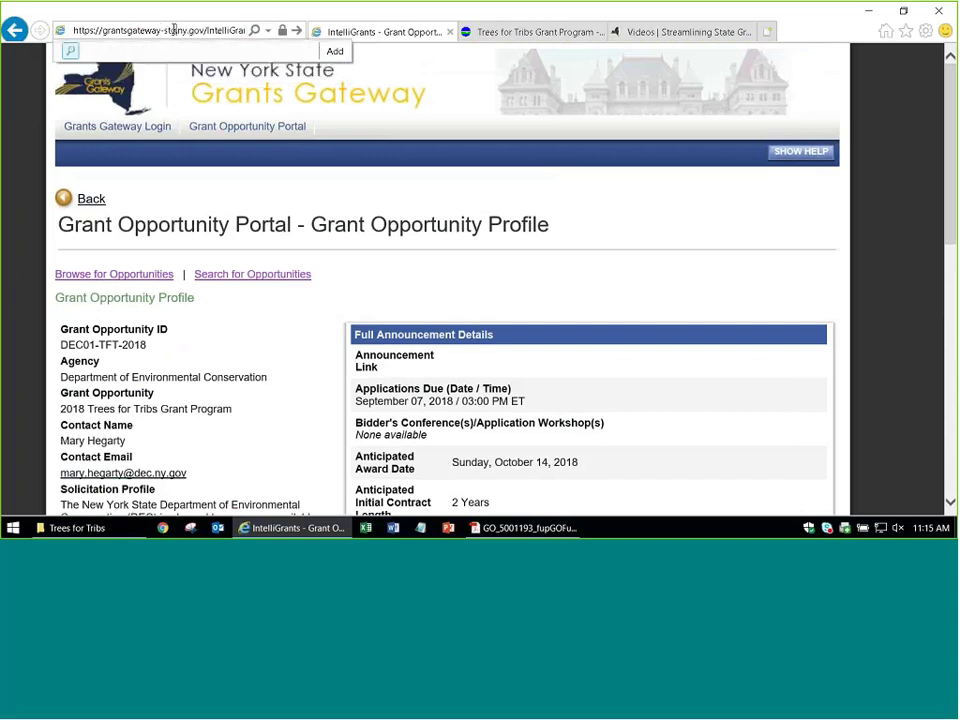
key(Return)
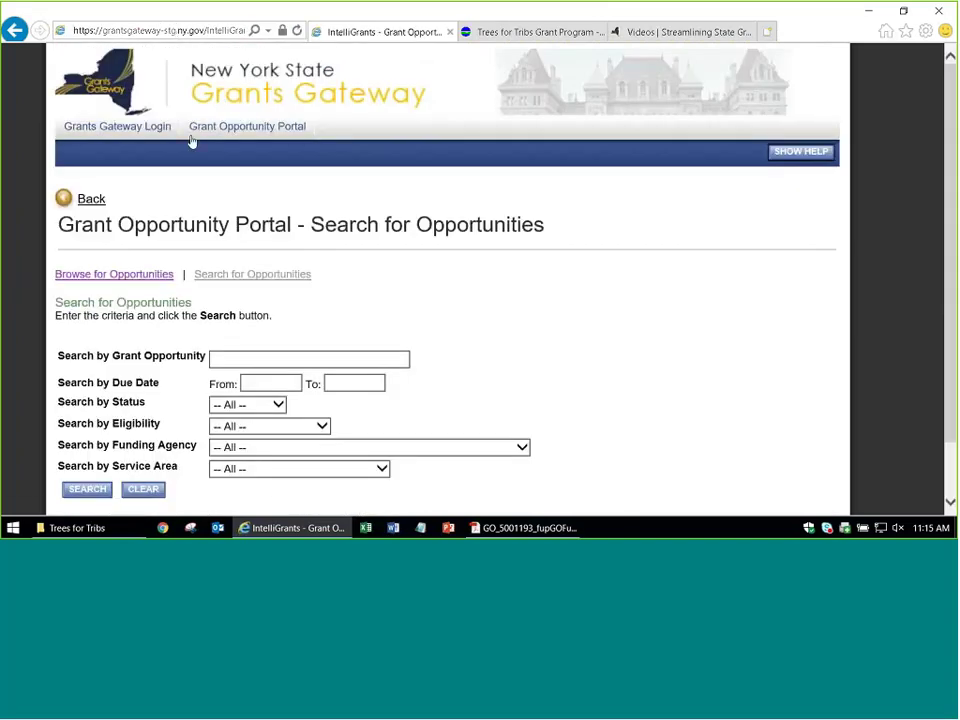
click(148, 133)
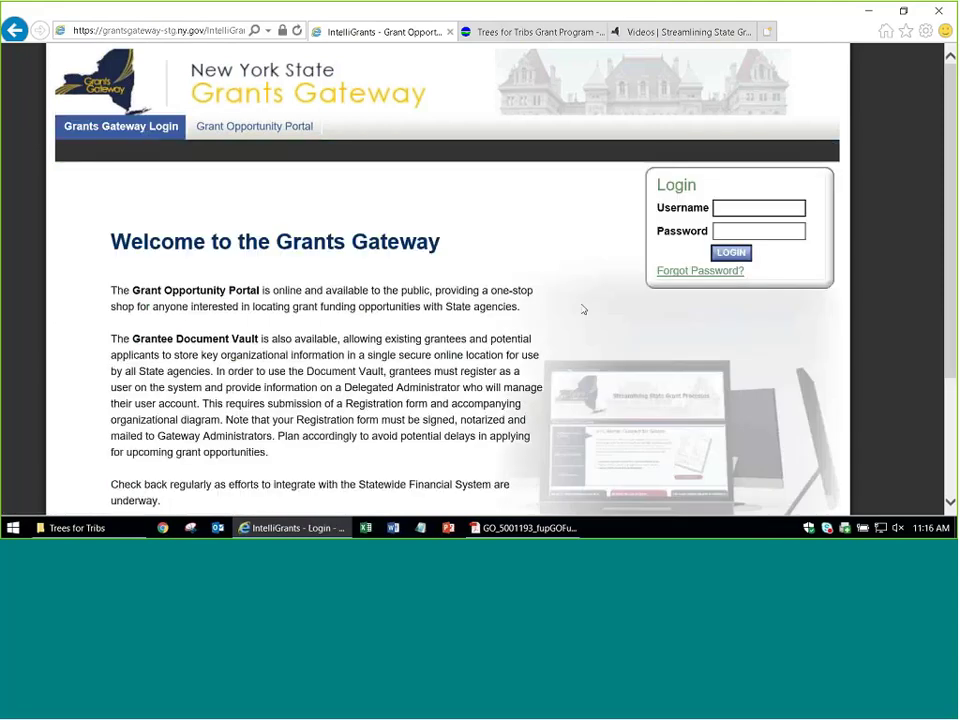
Log in with the saved grantee username and password
text(jgran)
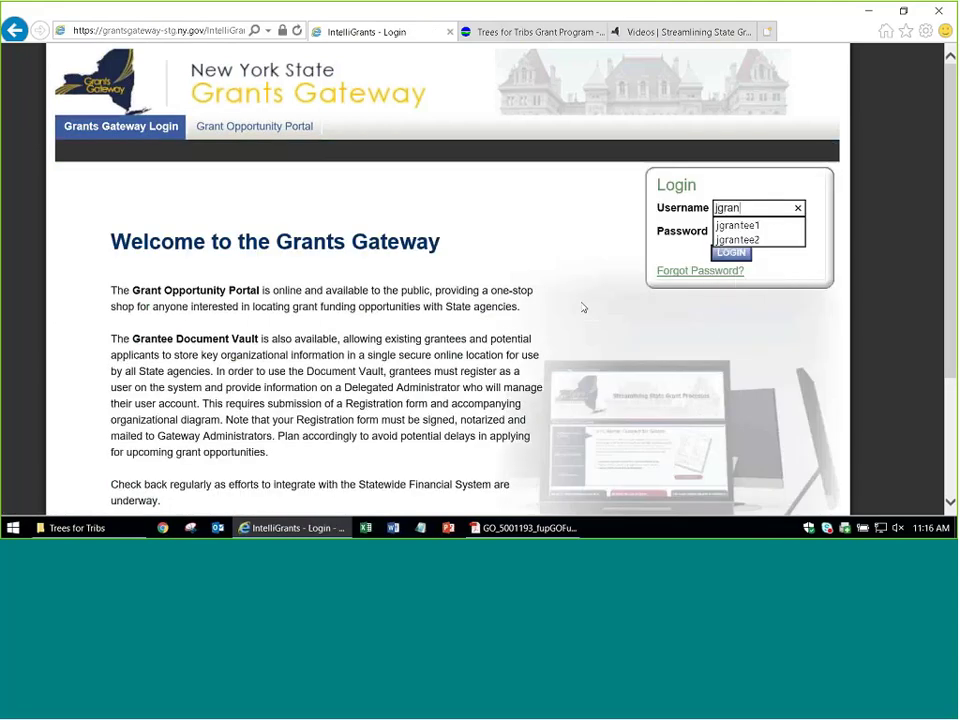
key(Down)
key(Tab)
key(Return)
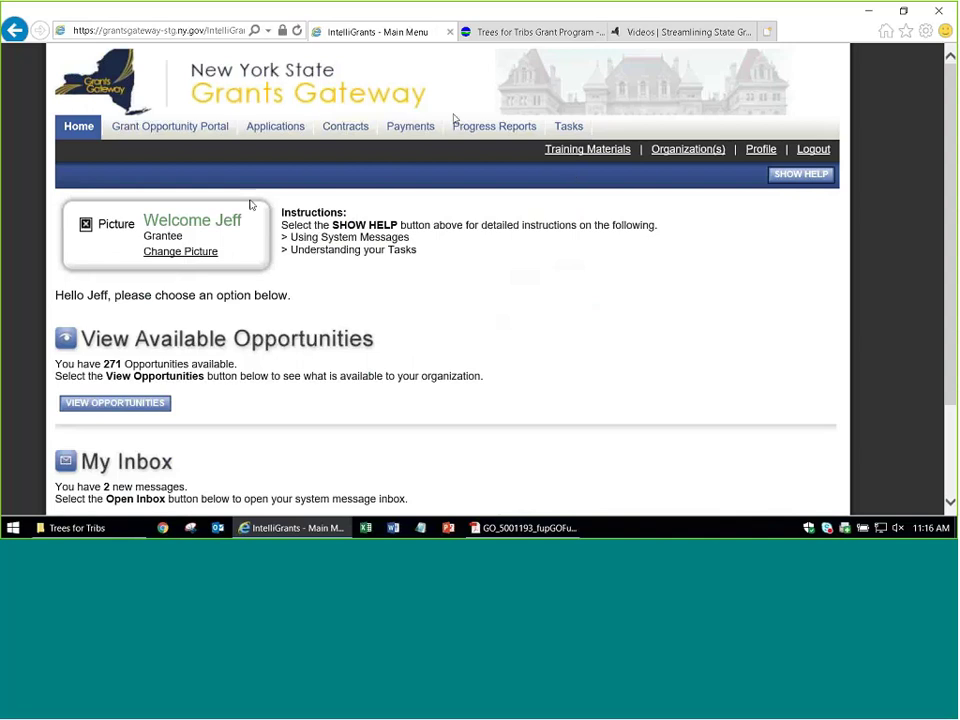
double_click(183, 238)
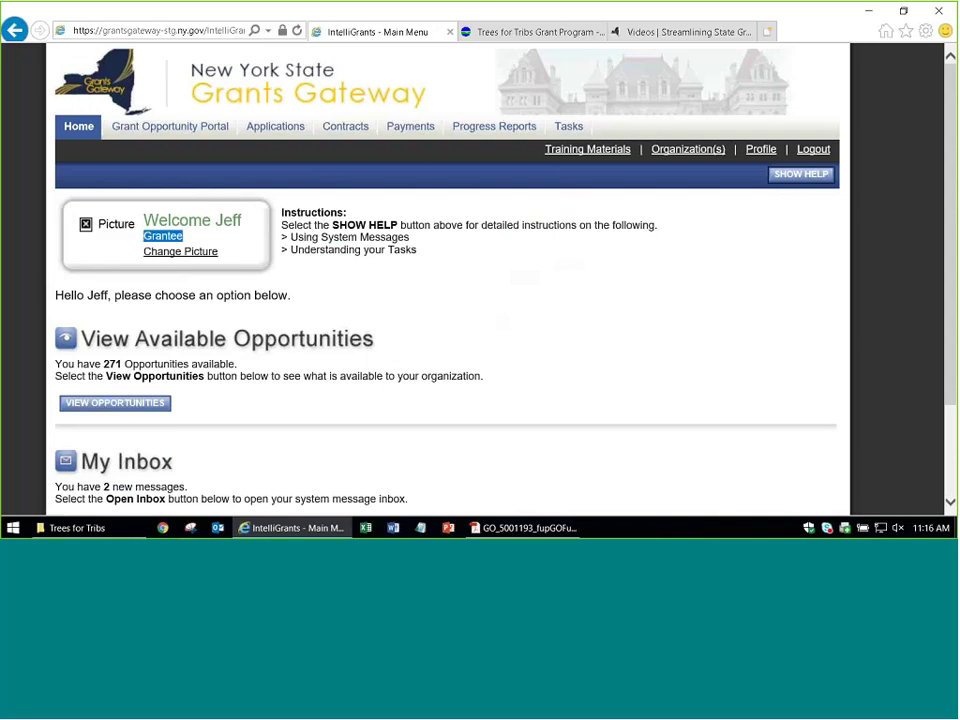
click(590, 301)
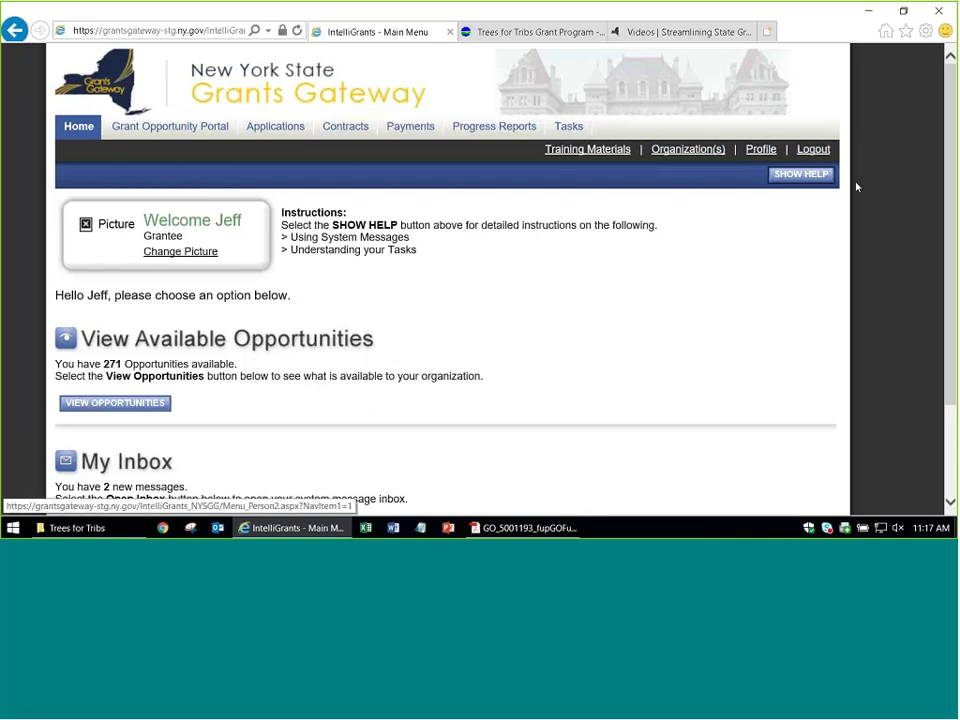
click(806, 175)
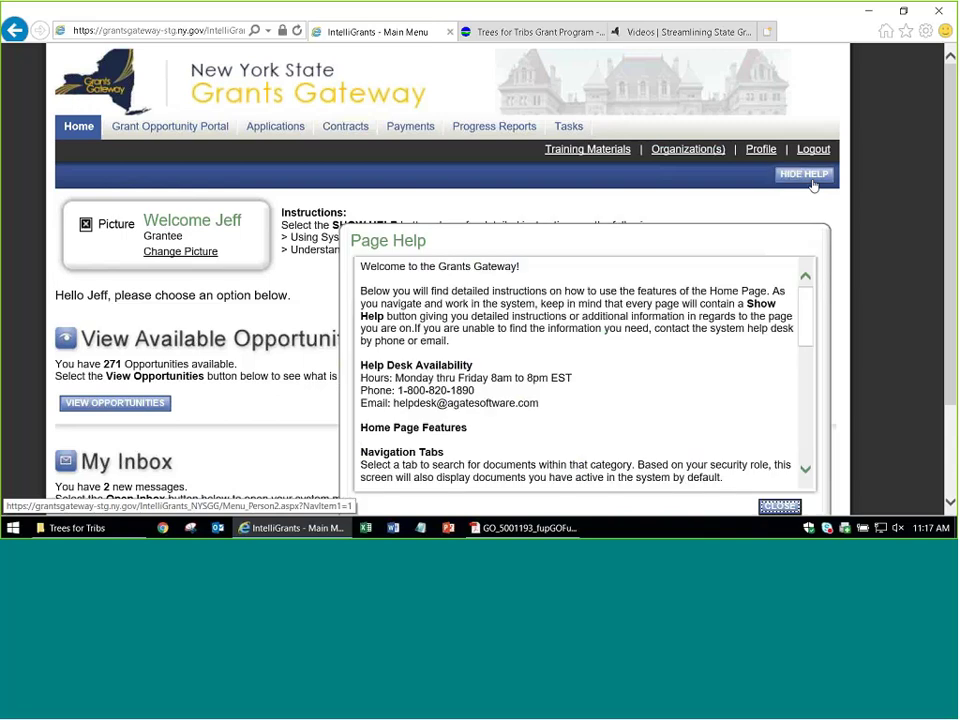
click(813, 184)
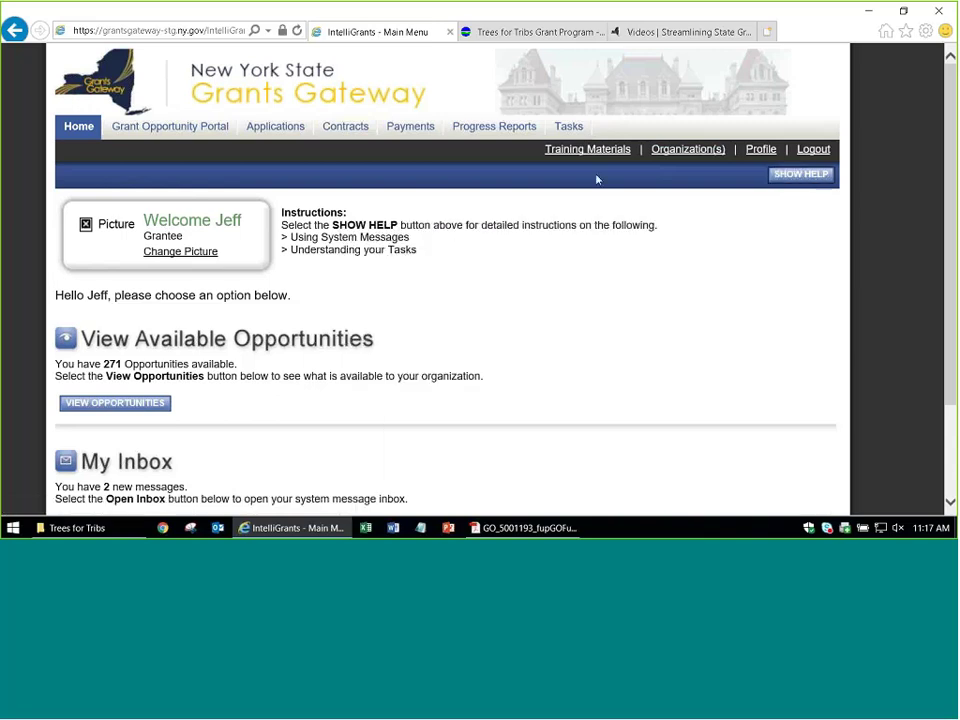
scroll(642, 239, down, 1)
scroll(642, 239, up, 1)
scroll(557, 358, down, 3)
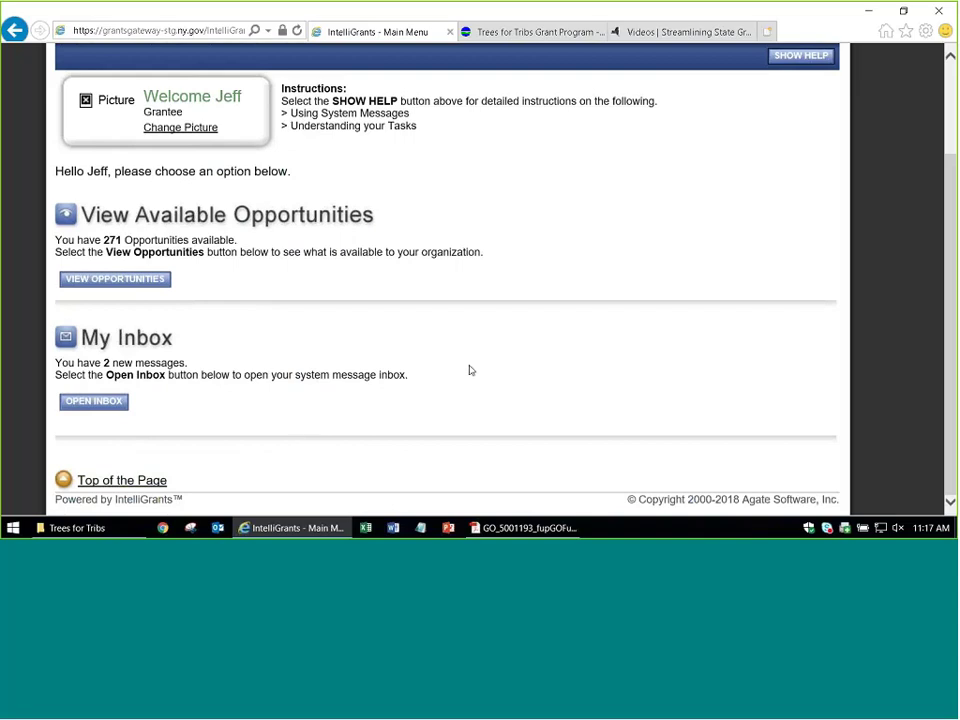
click(111, 401)
scroll(128, 381, up, 2)
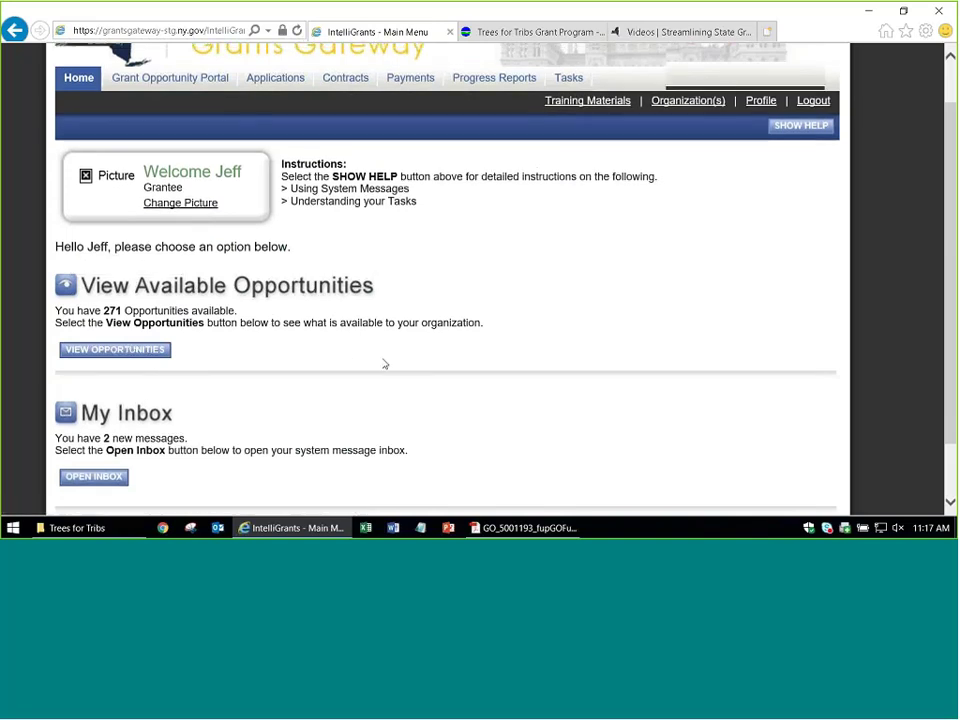
scroll(385, 365, up, 1)
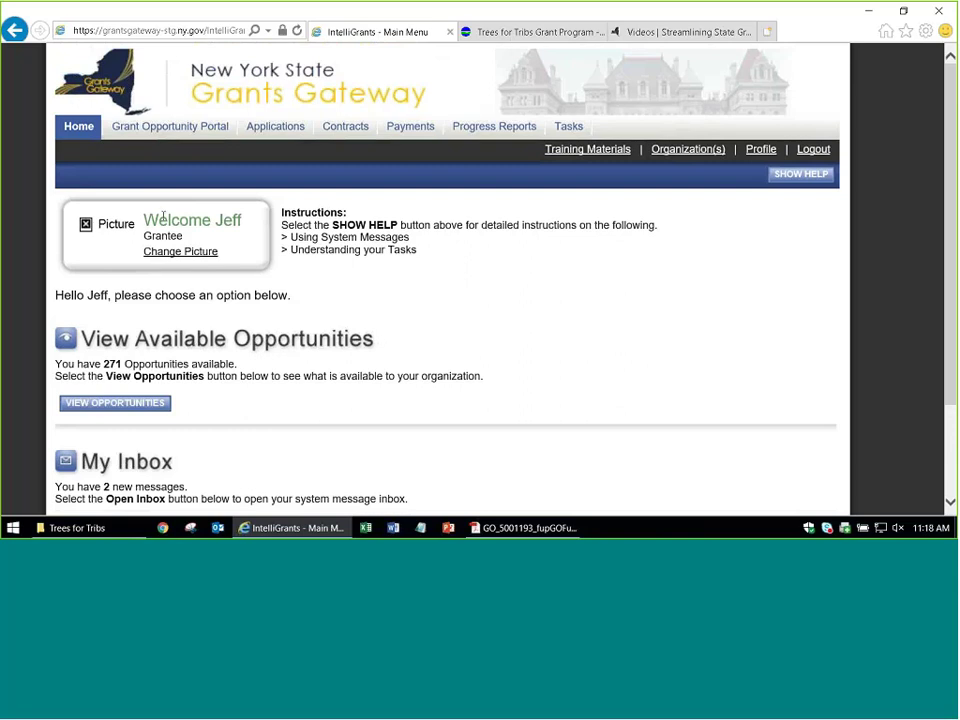
scroll(422, 289, down, 1)
Search opportunities for 'tribs' and view the 2018 Trees for Tribs Grant Program details
click(107, 333)
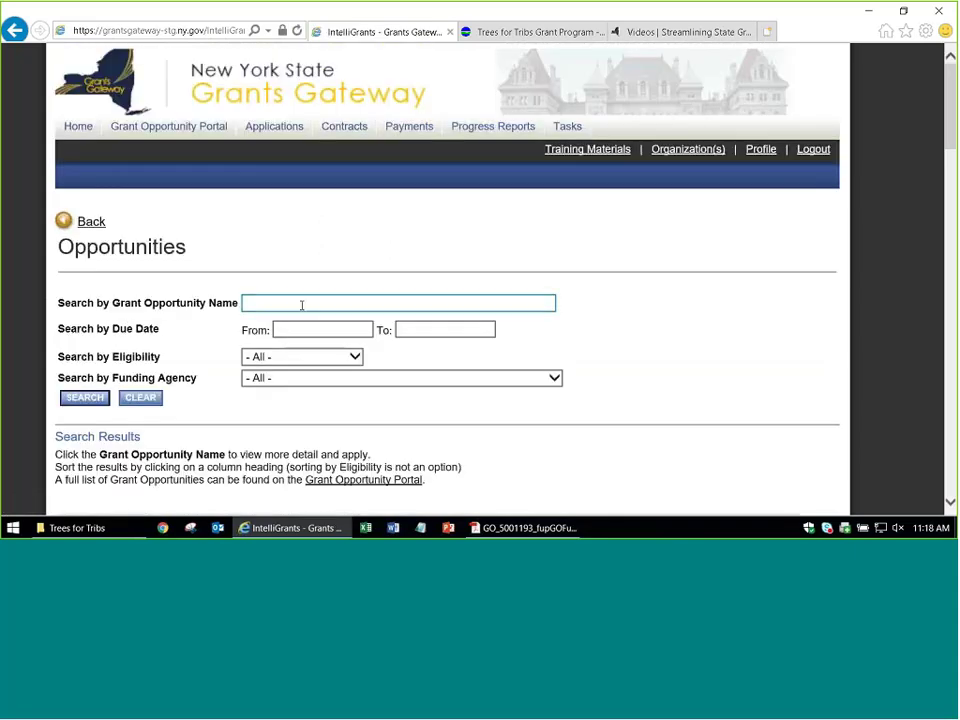
text(tr)
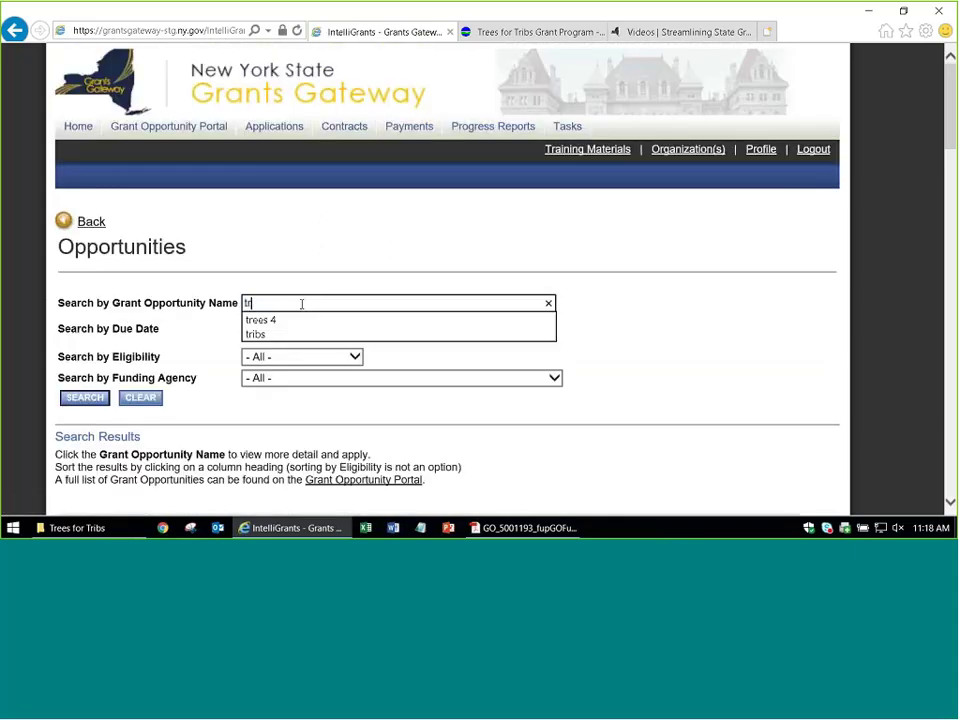
text(ibs)
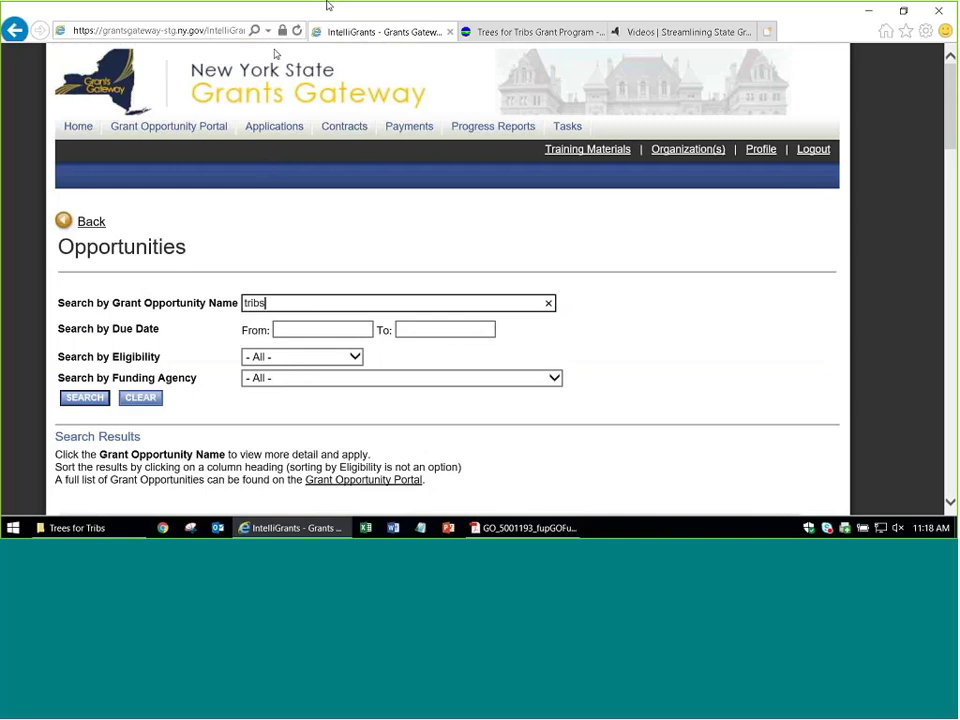
click(84, 399)
scroll(231, 338, down, 2)
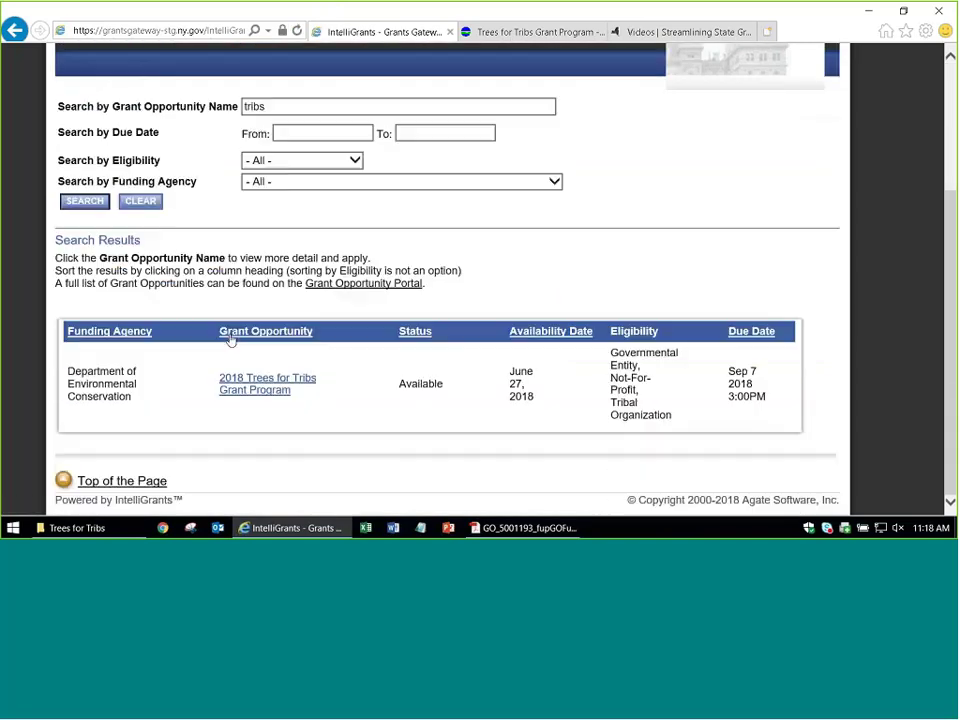
click(263, 396)
scroll(262, 380, down, 3)
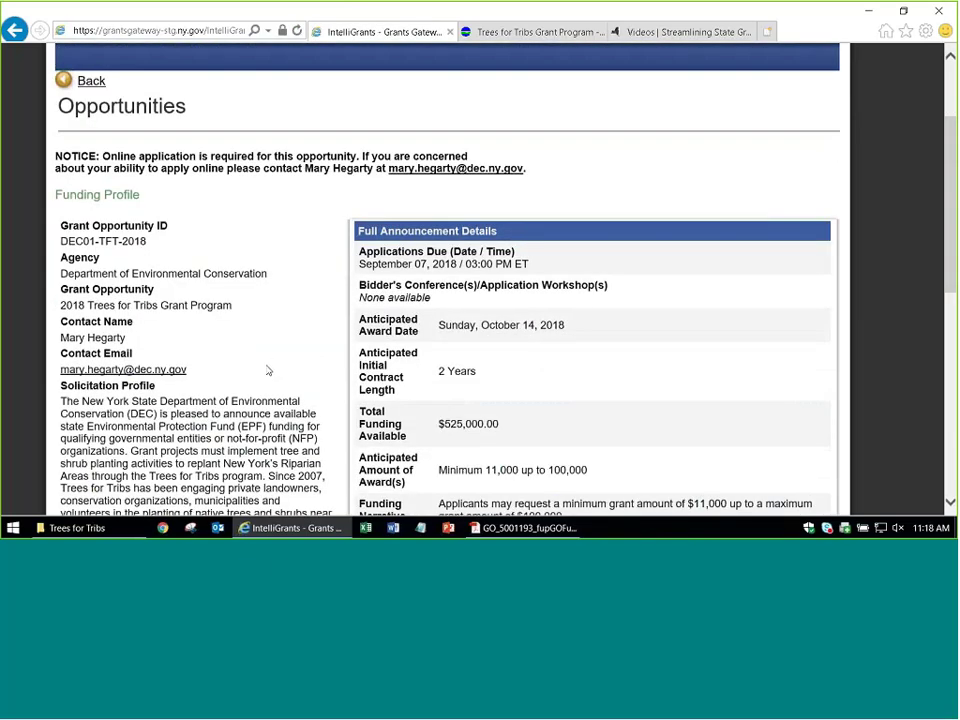
scroll(268, 370, down, 5)
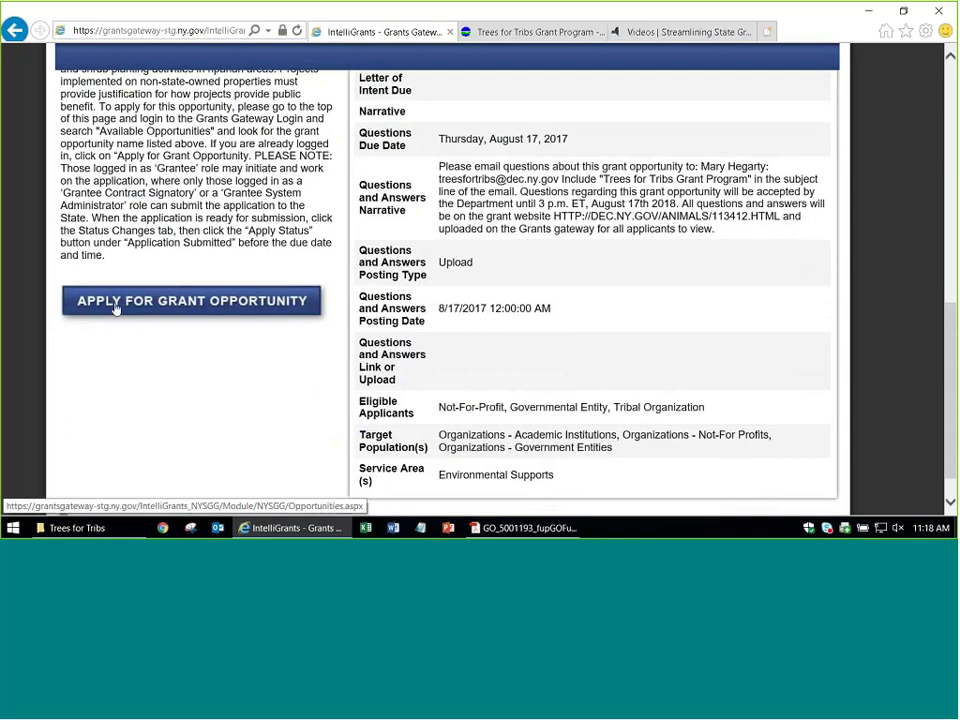
scroll(116, 309, up, 5)
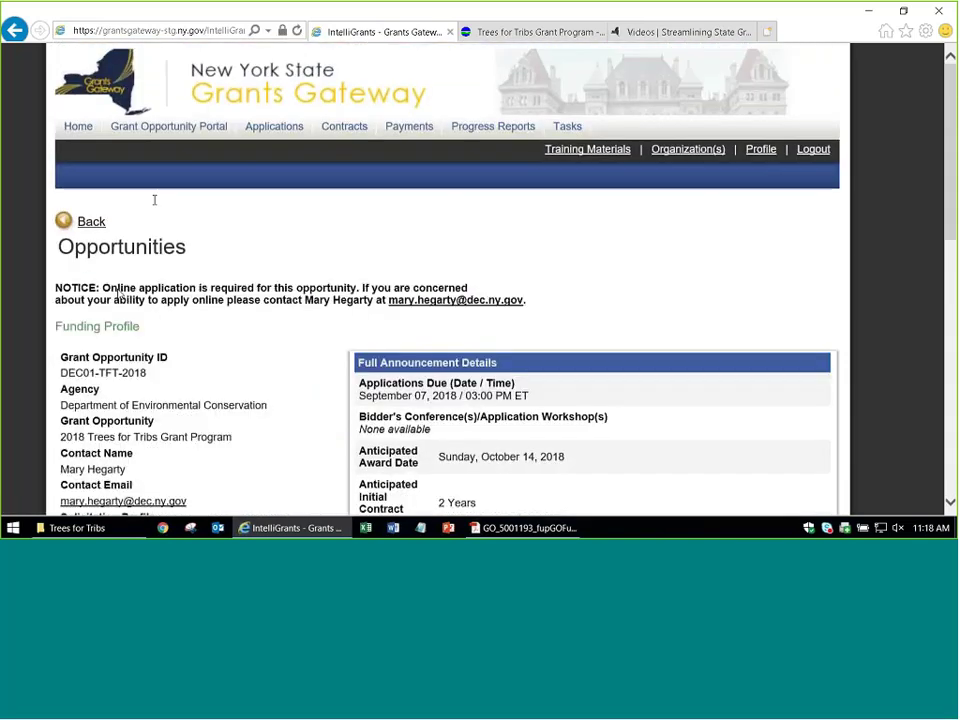
Search 'tribs' again from the home page and apply to the 2018 Trees for Tribs program
click(89, 134)
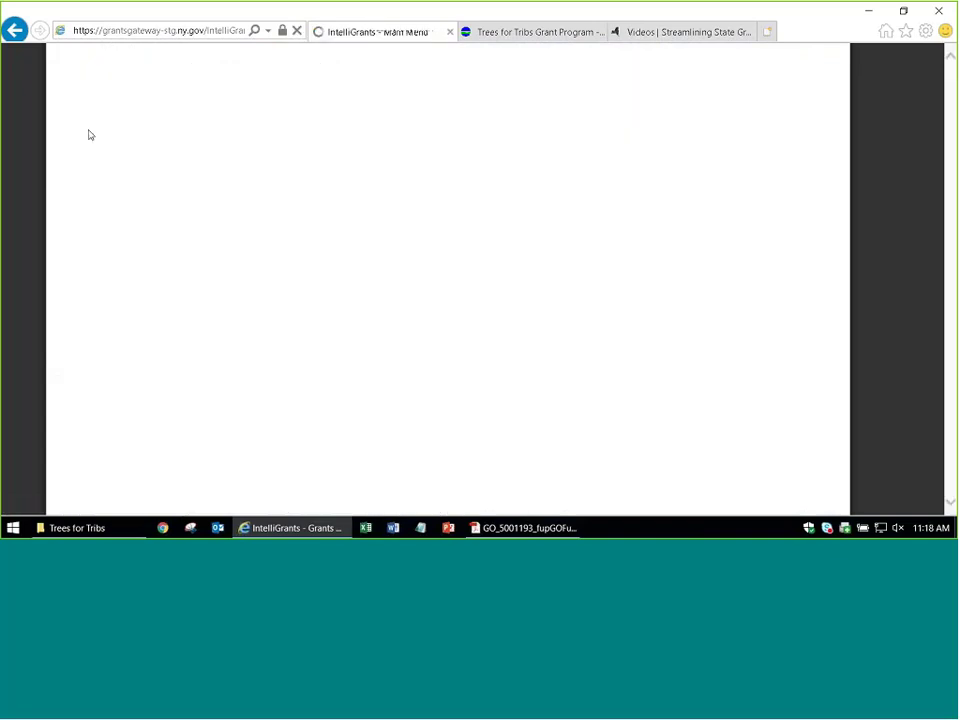
click(147, 404)
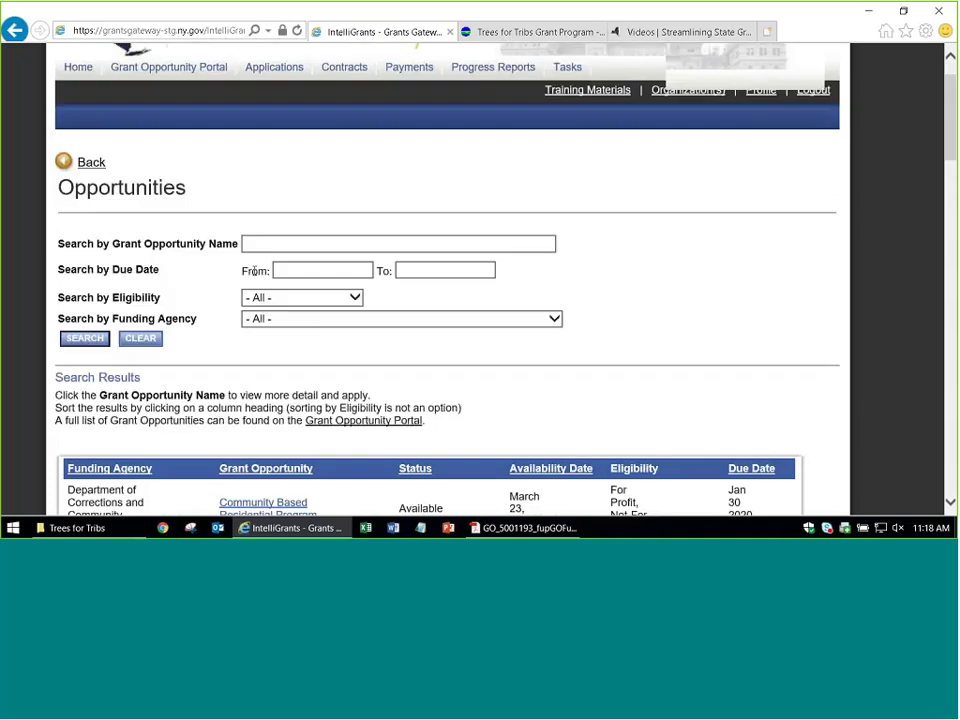
click(273, 166)
text(tribs)
click(88, 257)
scroll(226, 360, down, 3)
click(225, 392)
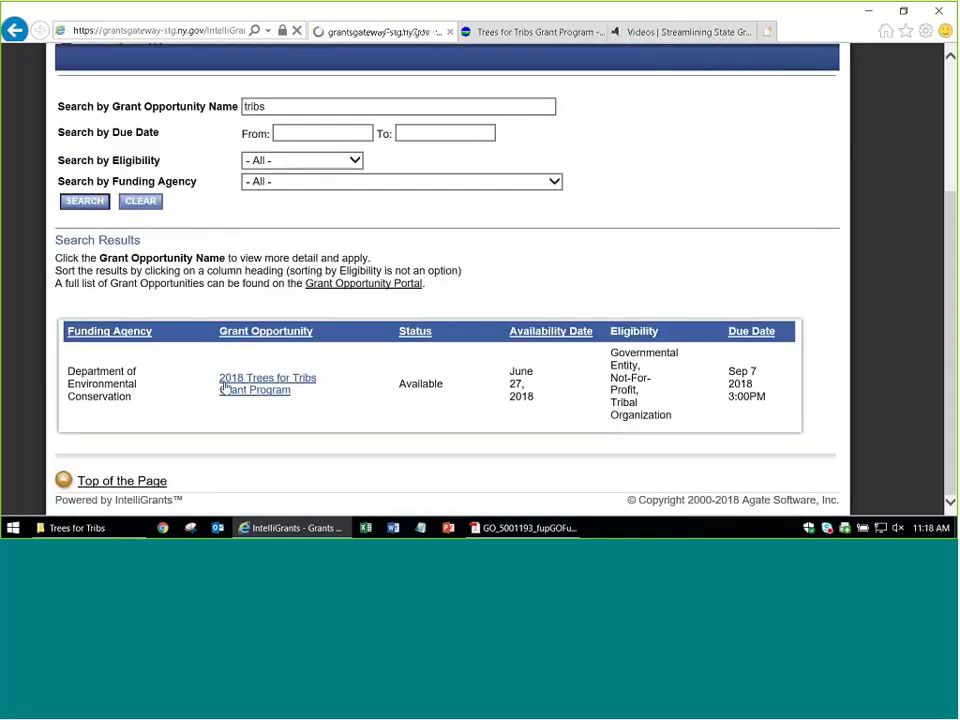
scroll(215, 380, down, 3)
scroll(200, 388, down, 5)
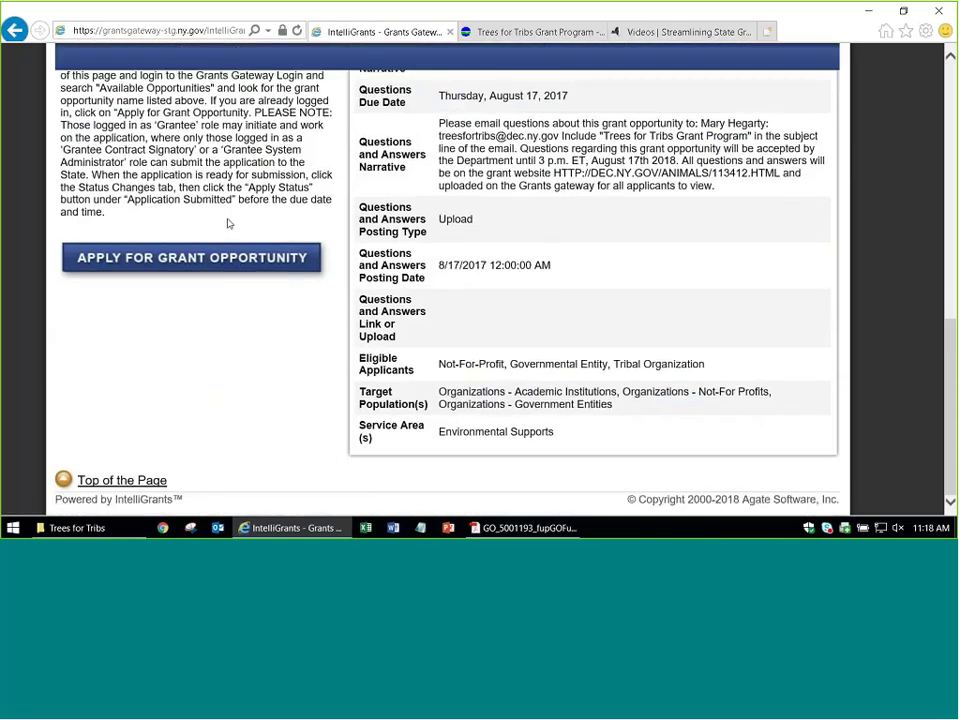
click(167, 259)
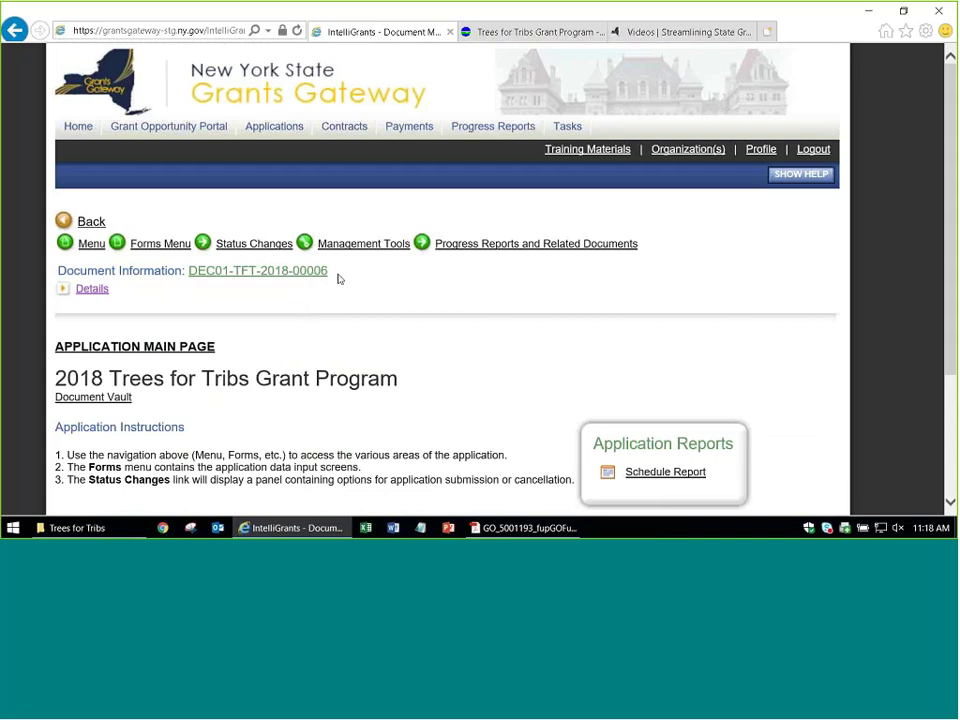
Point out the 00006 application number and the APPLICATION MAIN PAGE heading
double_click(315, 272)
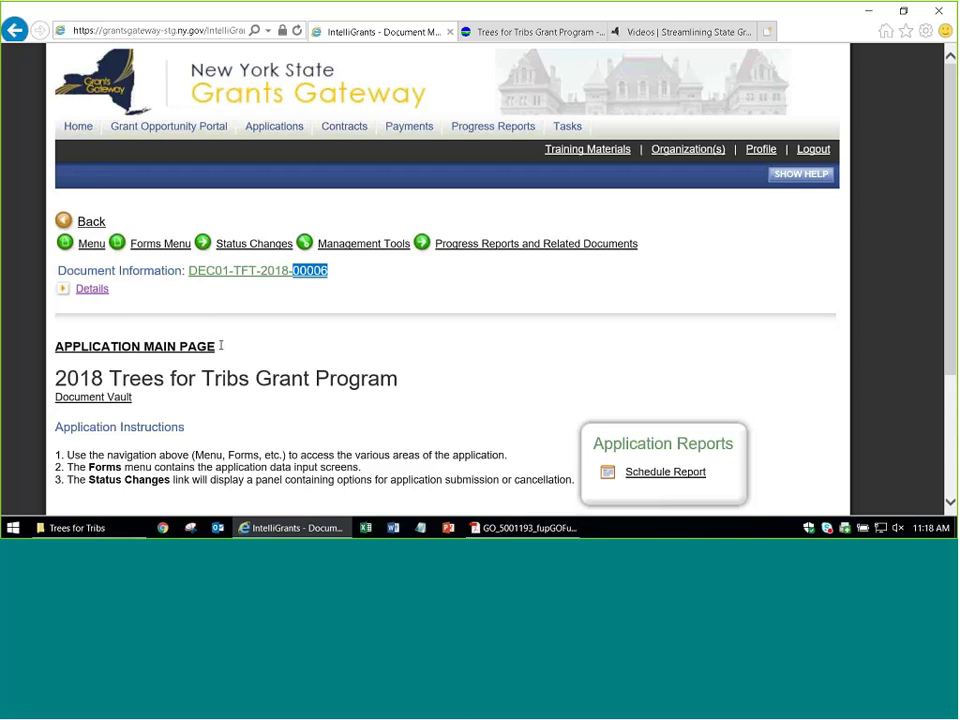
drag(221, 345, 55, 346)
click(636, 326)
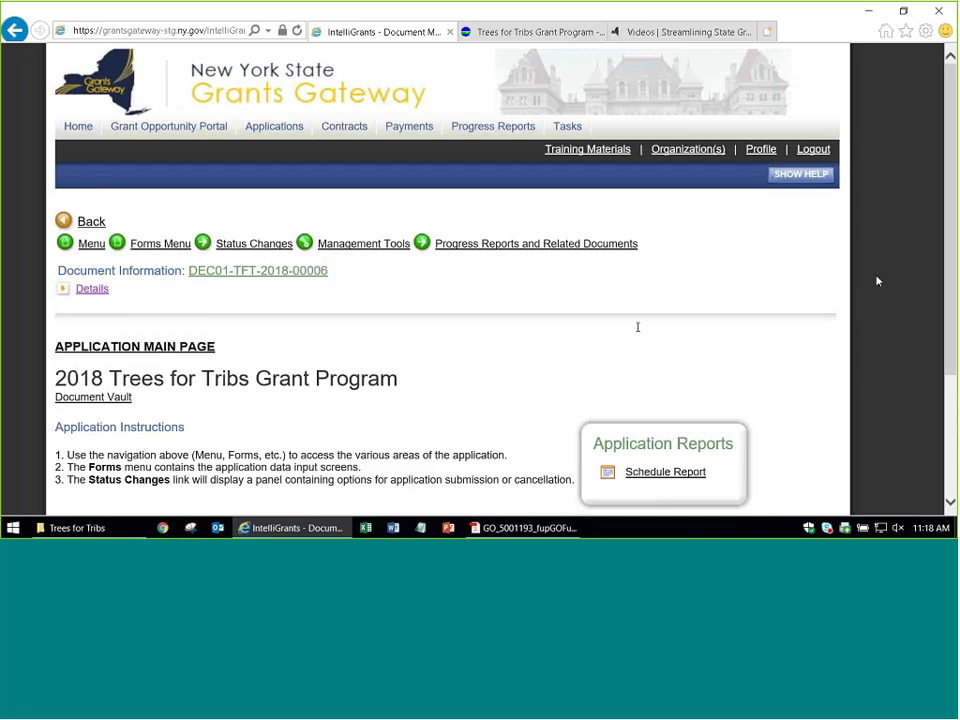
scroll(582, 334, down, 1)
scroll(446, 375, down, 3)
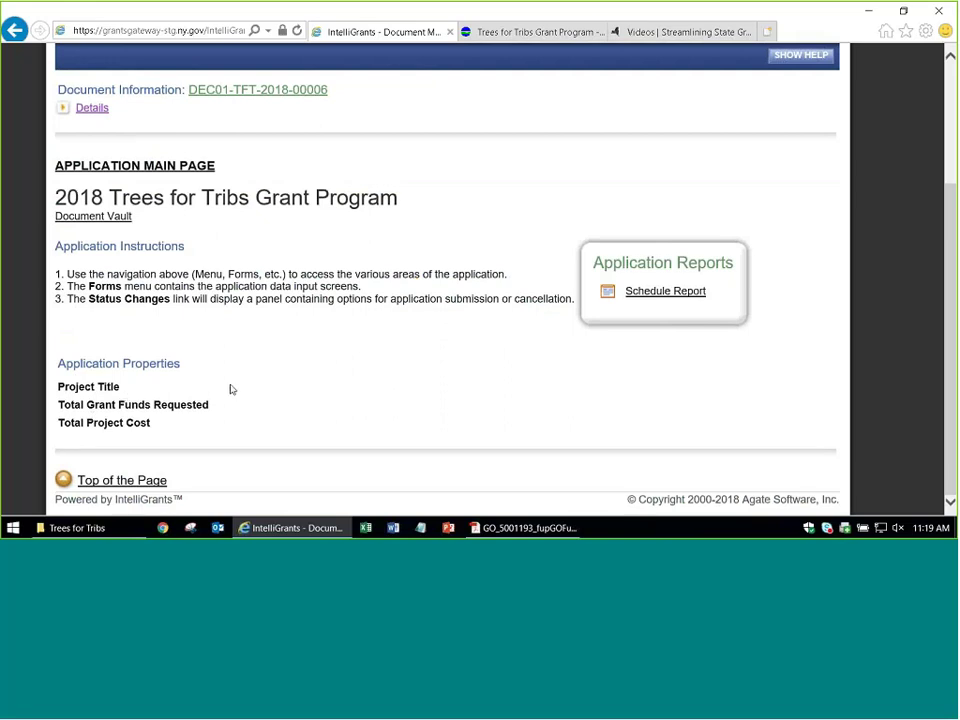
scroll(269, 374, up, 3)
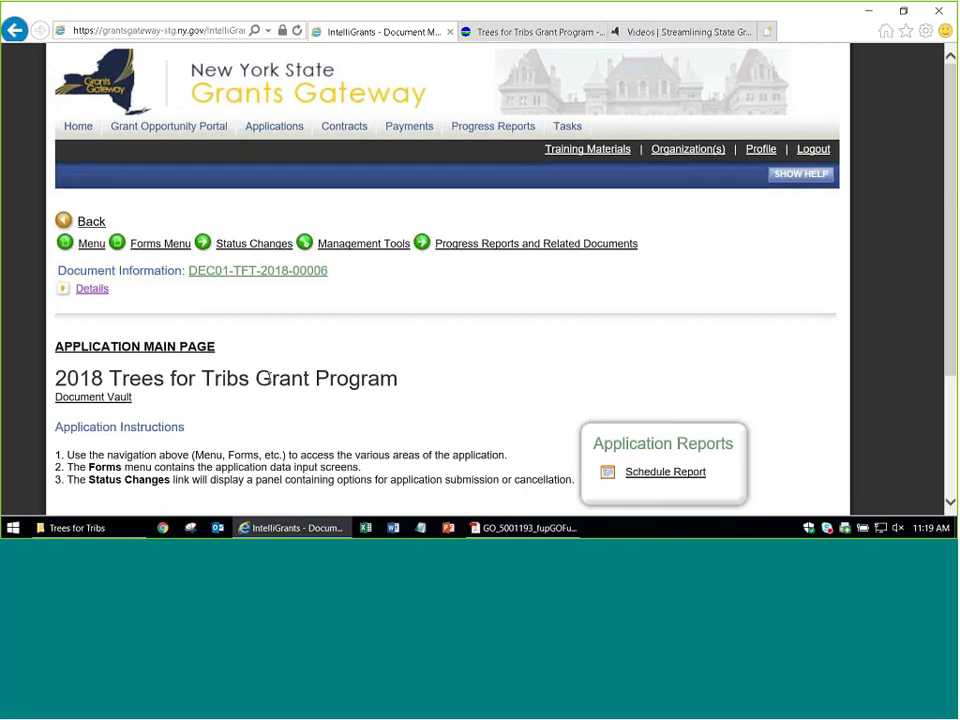
Check the Status Changes, Management Tools and Progress Reports links, then show the Forms Menu
click(151, 245)
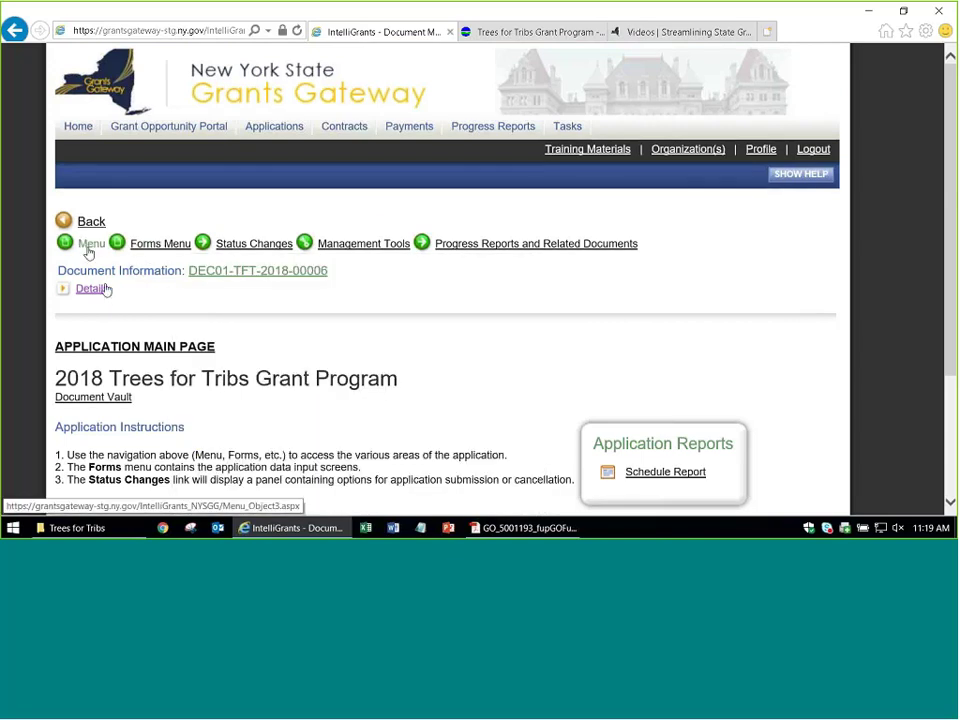
click(157, 250)
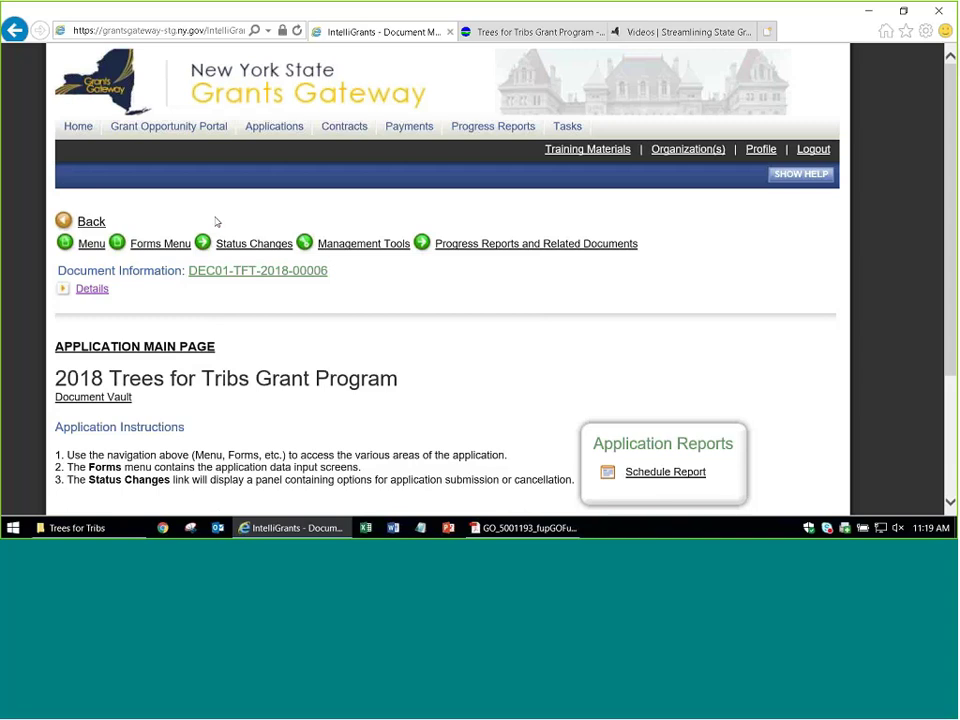
click(244, 250)
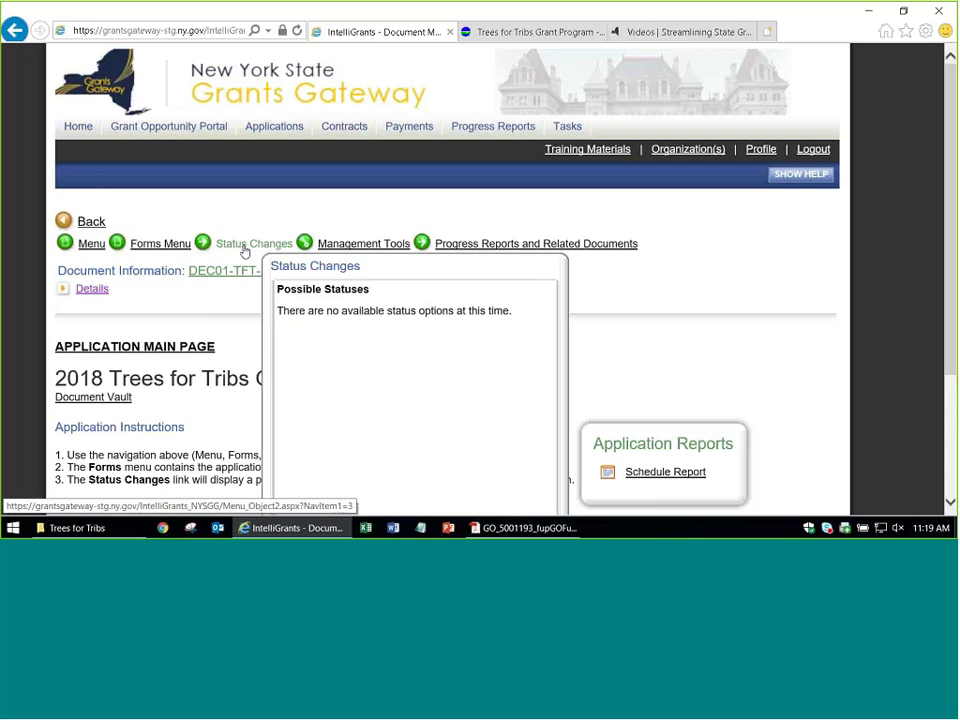
click(342, 248)
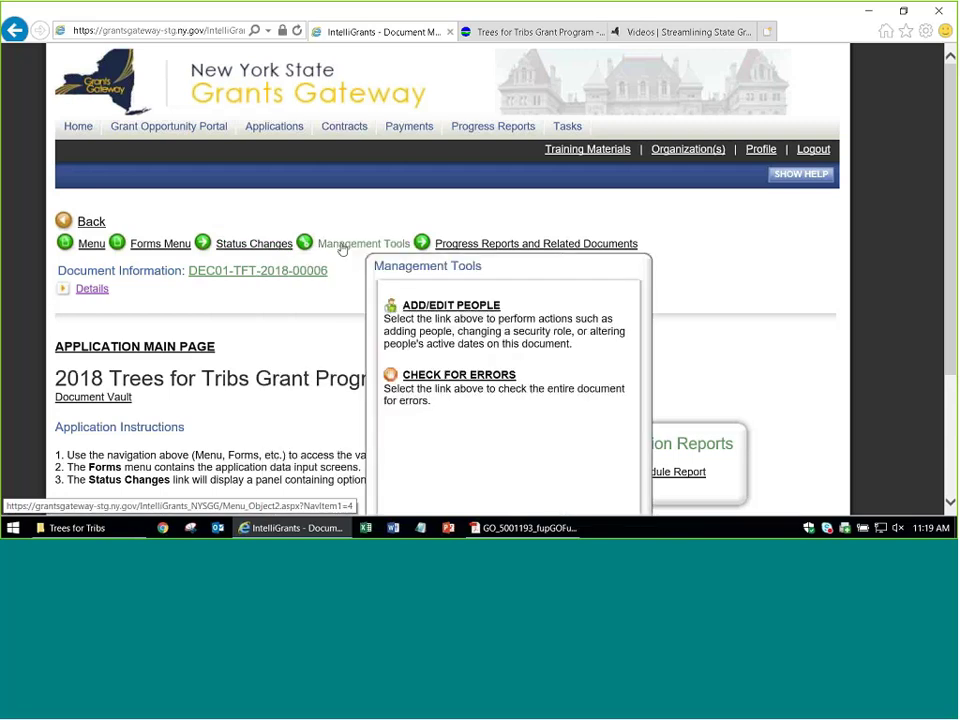
click(537, 246)
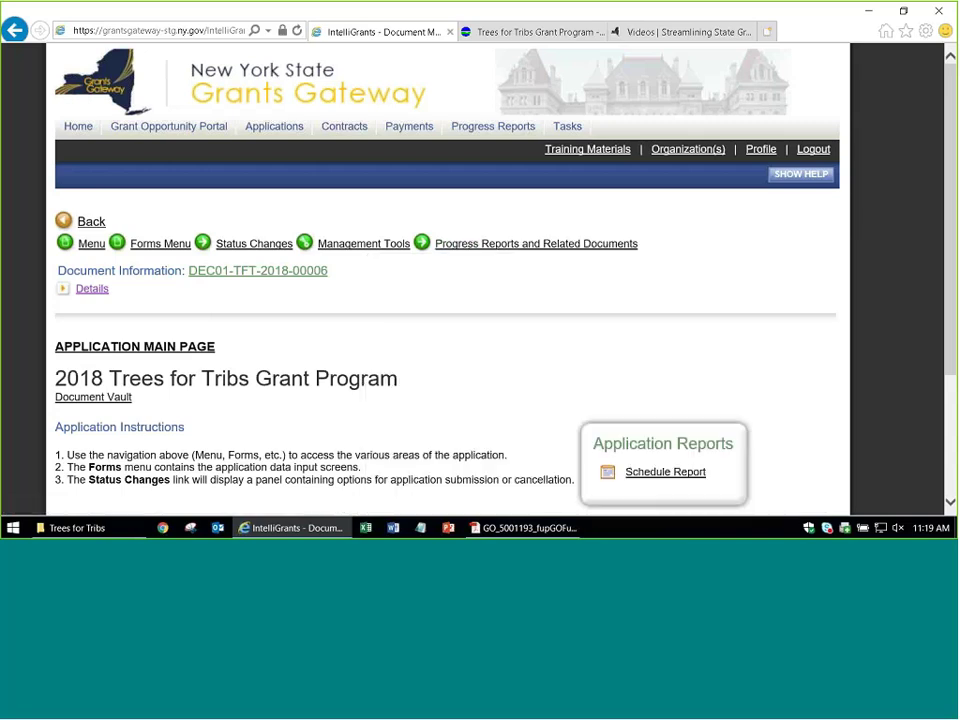
click(148, 245)
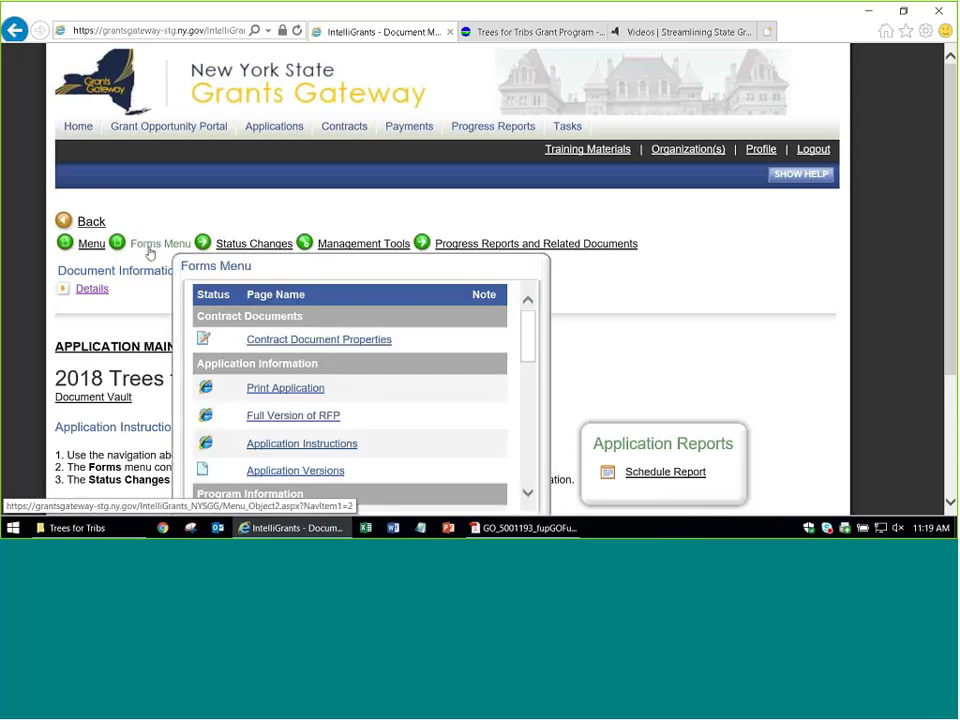
Open Contract Document Properties from the application's Forms list
click(148, 250)
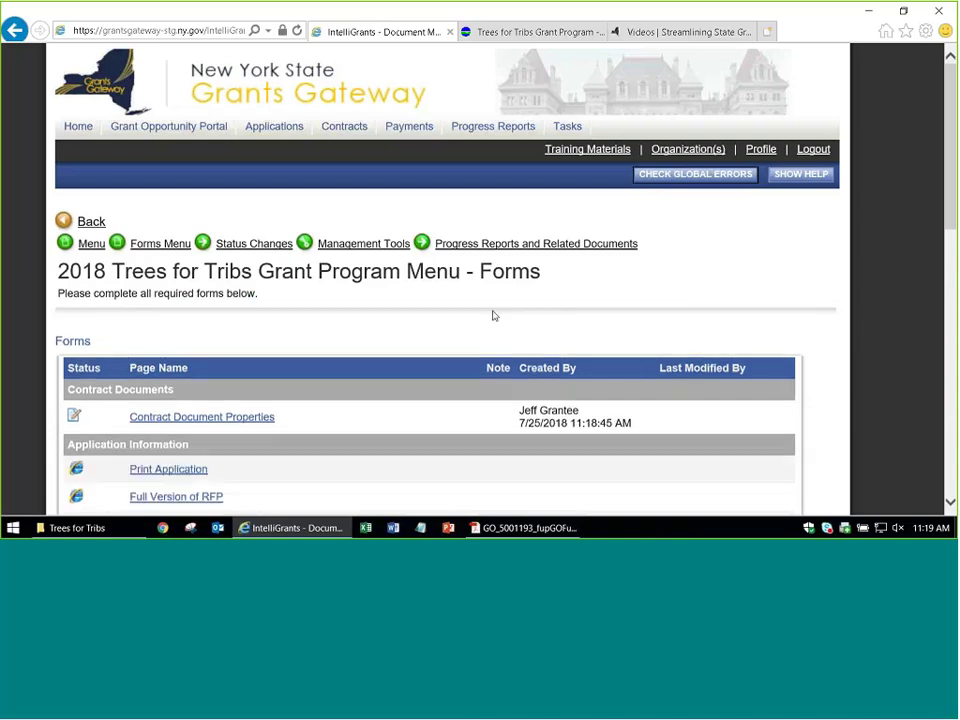
scroll(349, 334, down, 5)
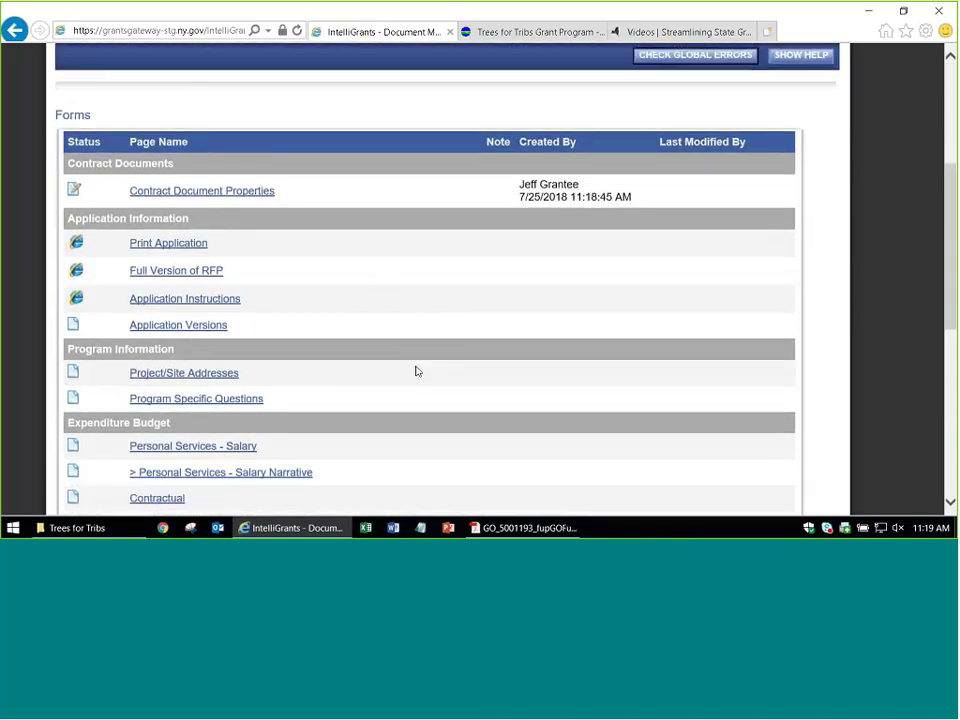
scroll(417, 371, up, 3)
scroll(417, 371, down, 3)
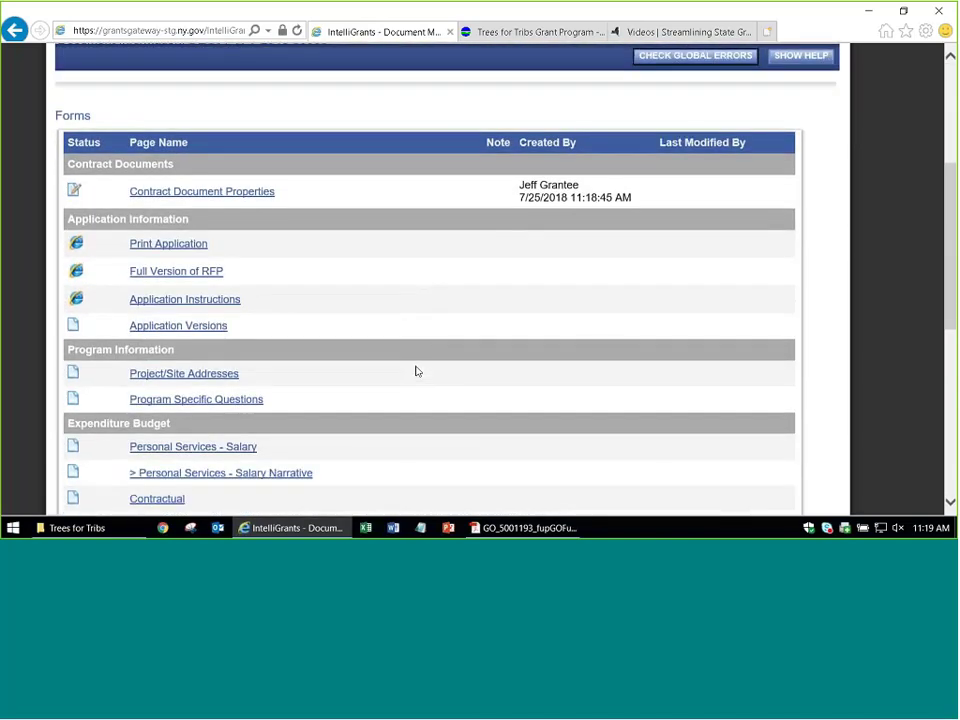
click(215, 193)
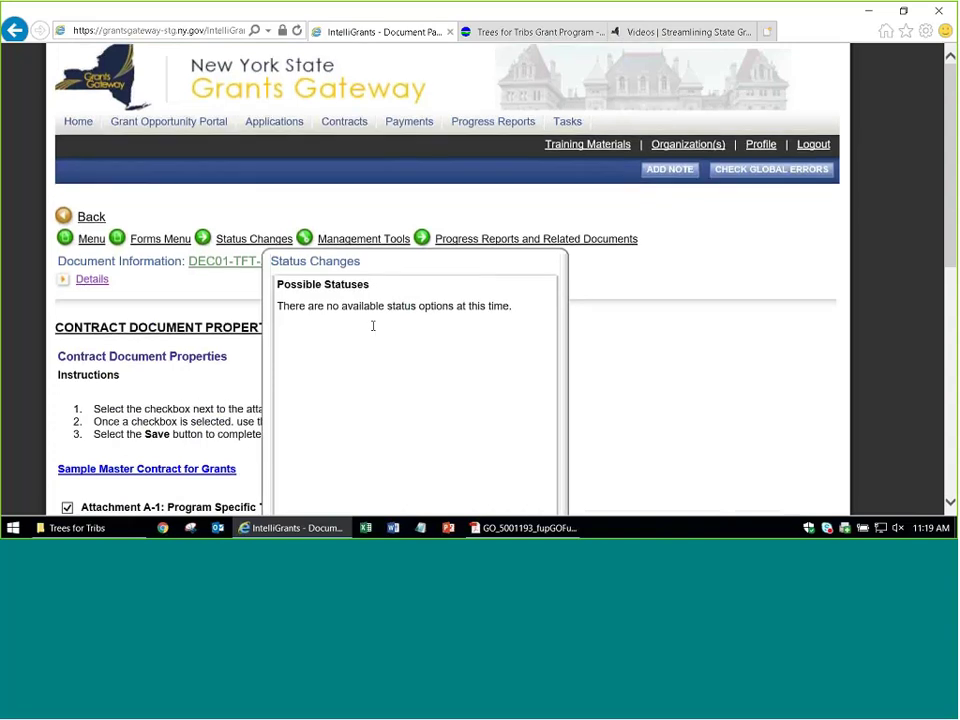
Review the contract attachments, open the Sample Master Contract for Grants, and go back
scroll(161, 332, down, 5)
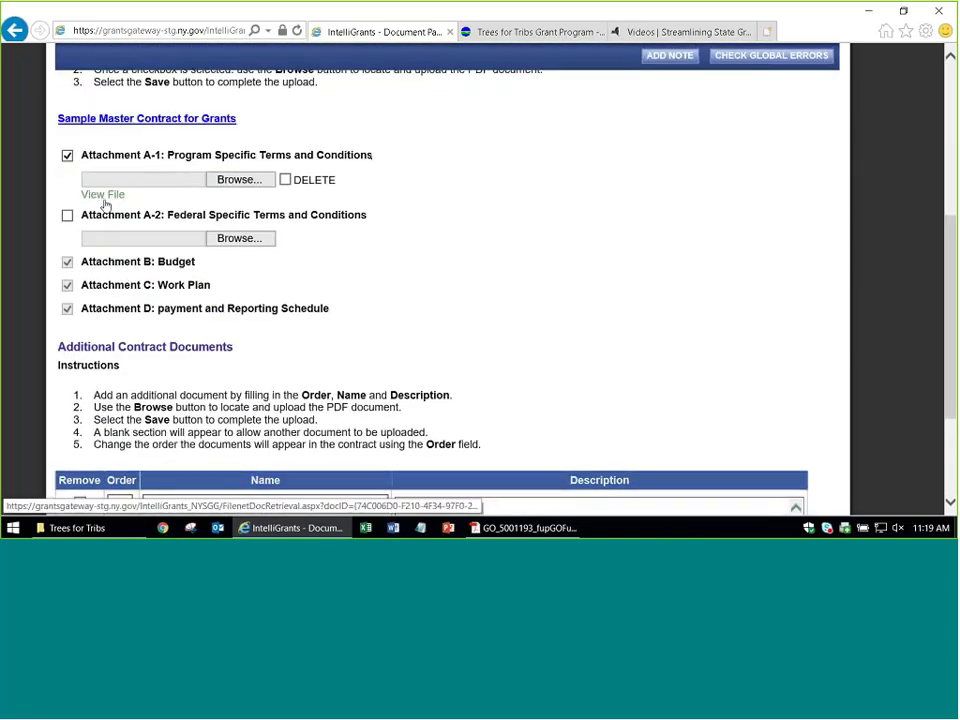
scroll(366, 345, up, 1)
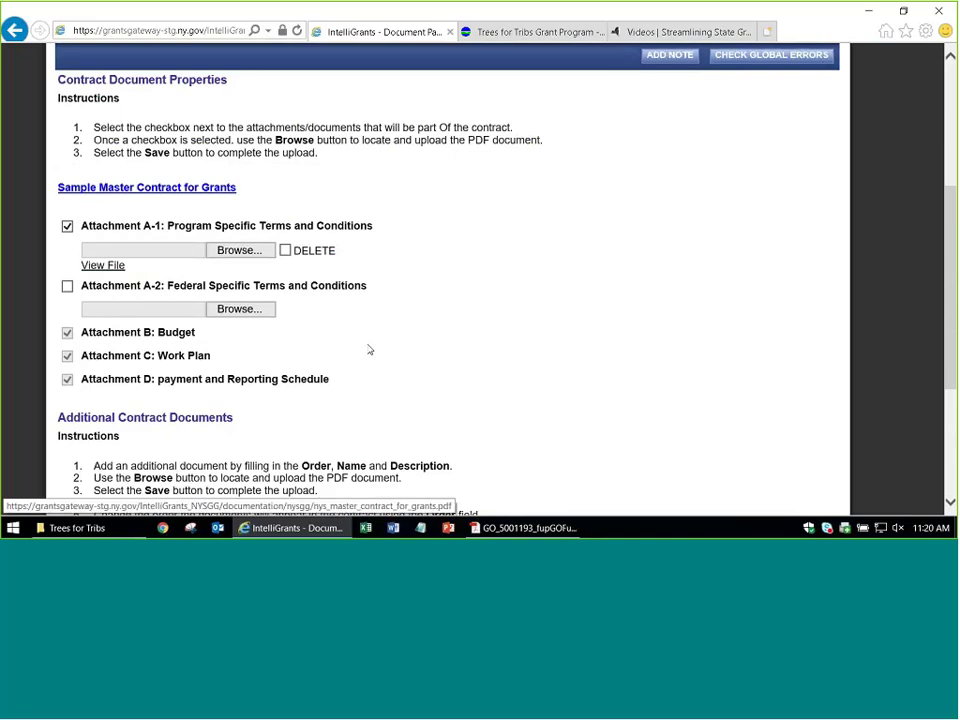
click(135, 189)
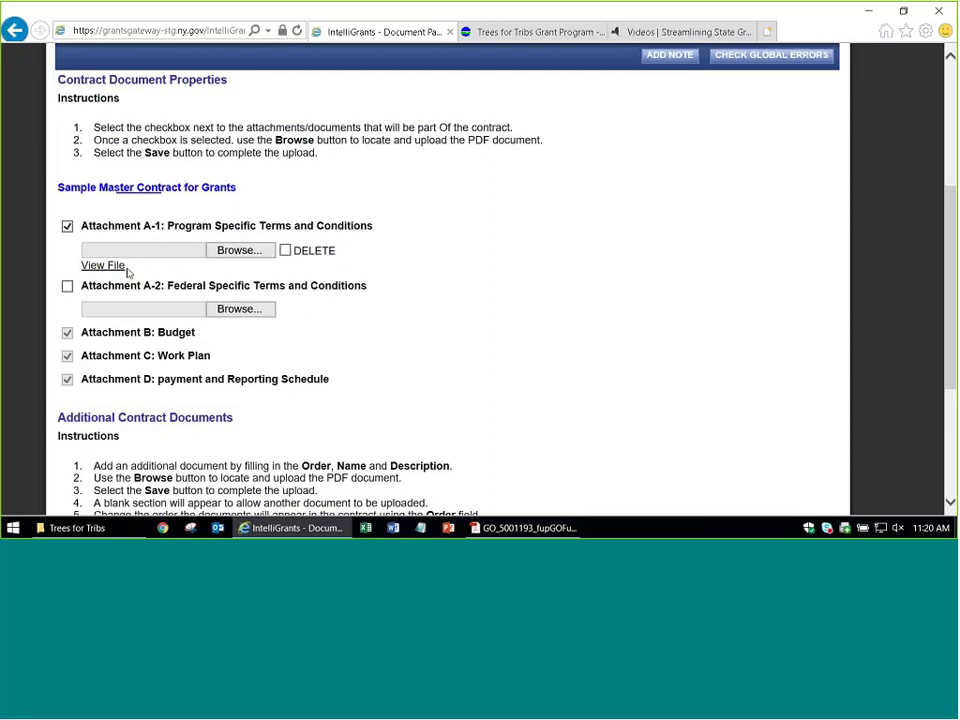
scroll(190, 255, down, 3)
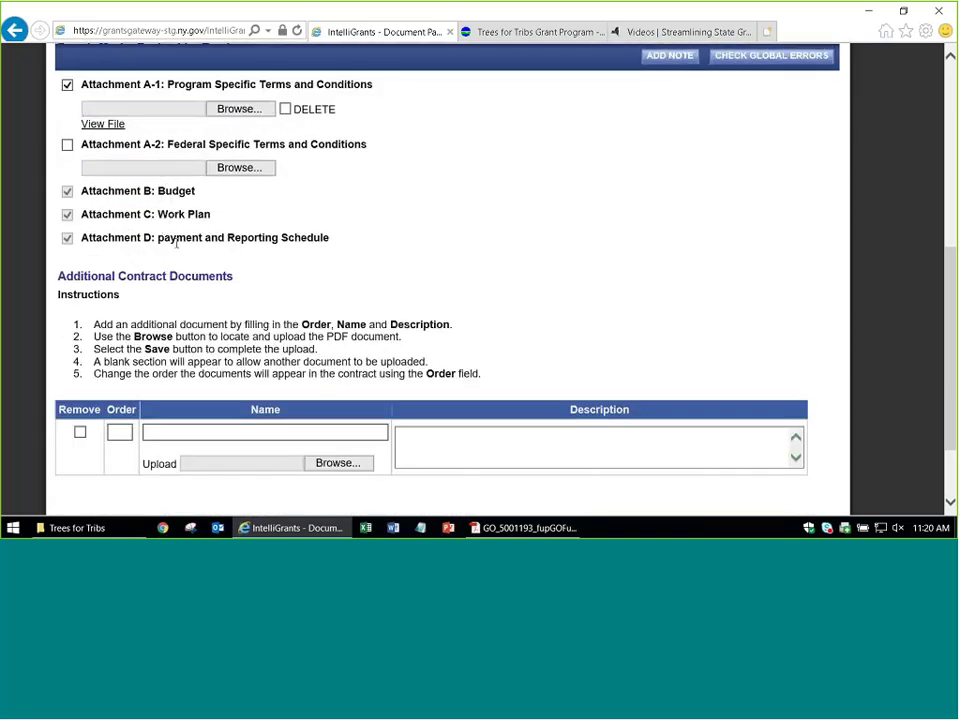
scroll(176, 243, down, 2)
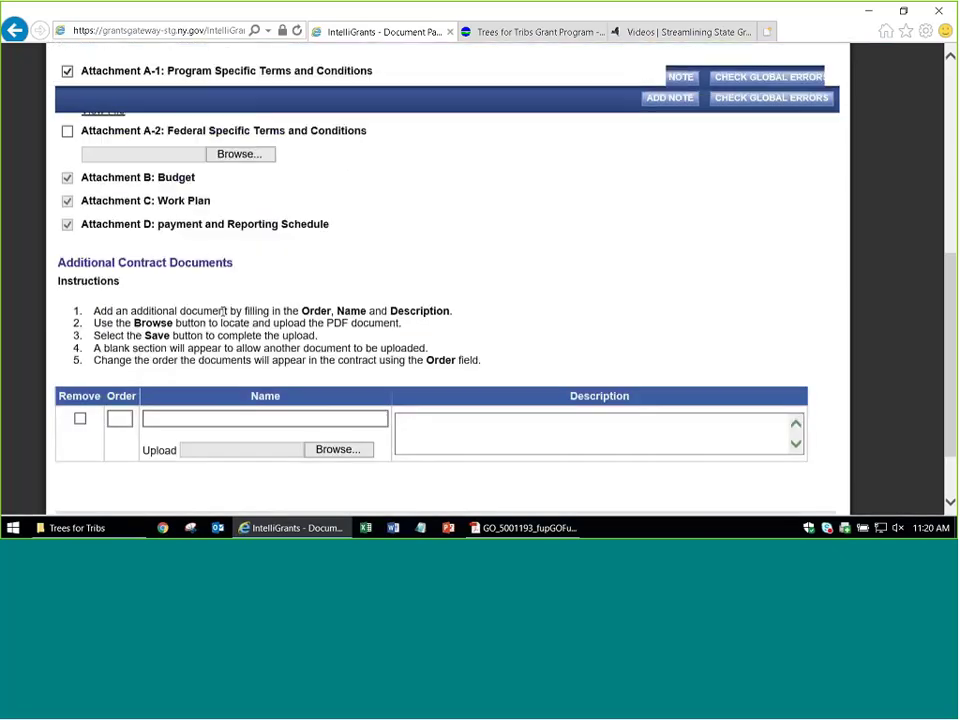
scroll(224, 311, up, 7)
click(14, 30)
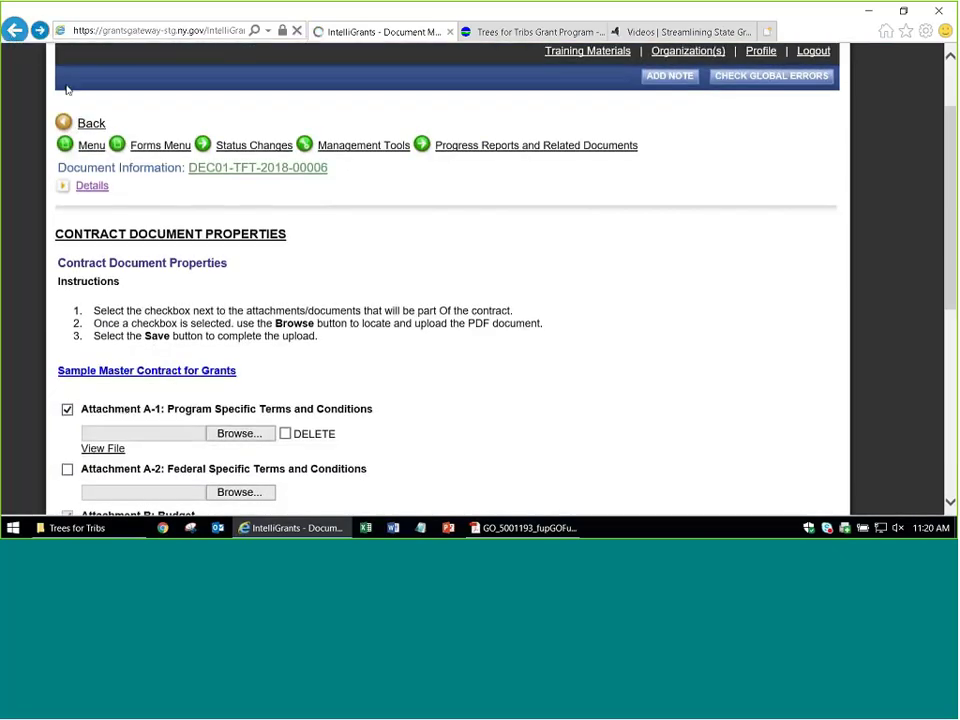
Load the live grantsgateway.ny.gov address without '-stg' and open the downloaded Grants Gateway Tips PDF
scroll(226, 274, down, 3)
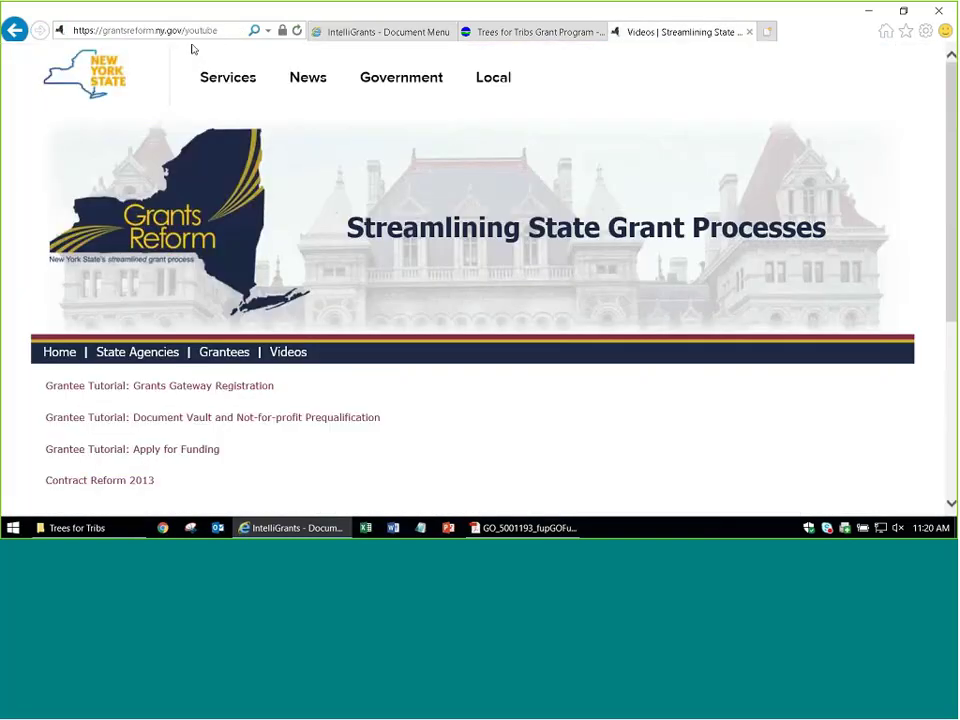
click(208, 30)
key(ctrl+v)
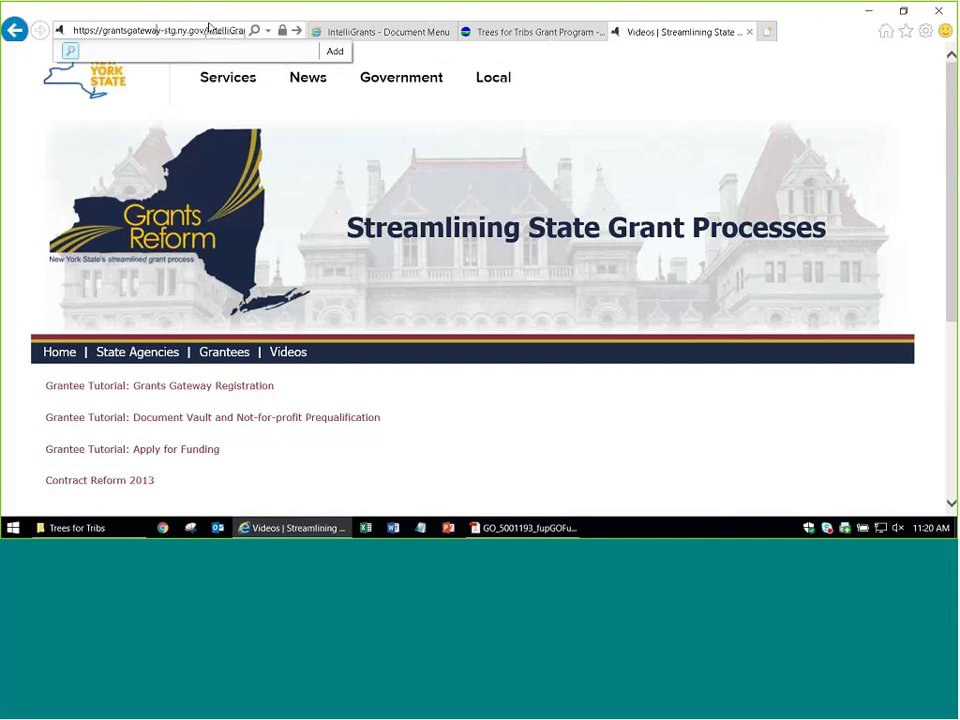
key(Delete)
key(Delete)
key(Delete)
key(Delete)
key(Return)
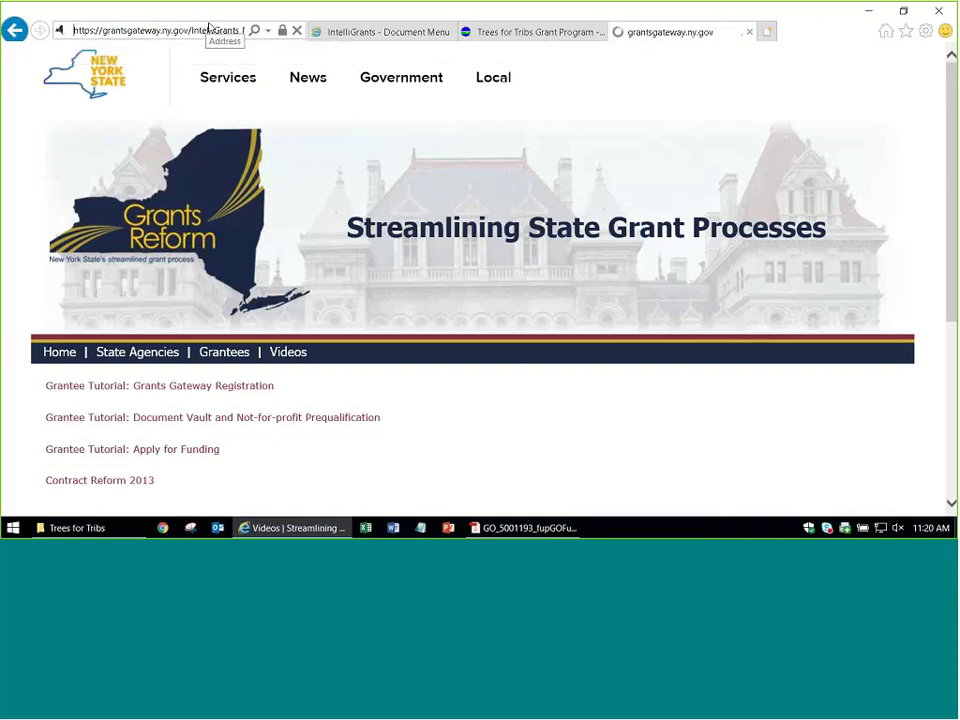
click(669, 499)
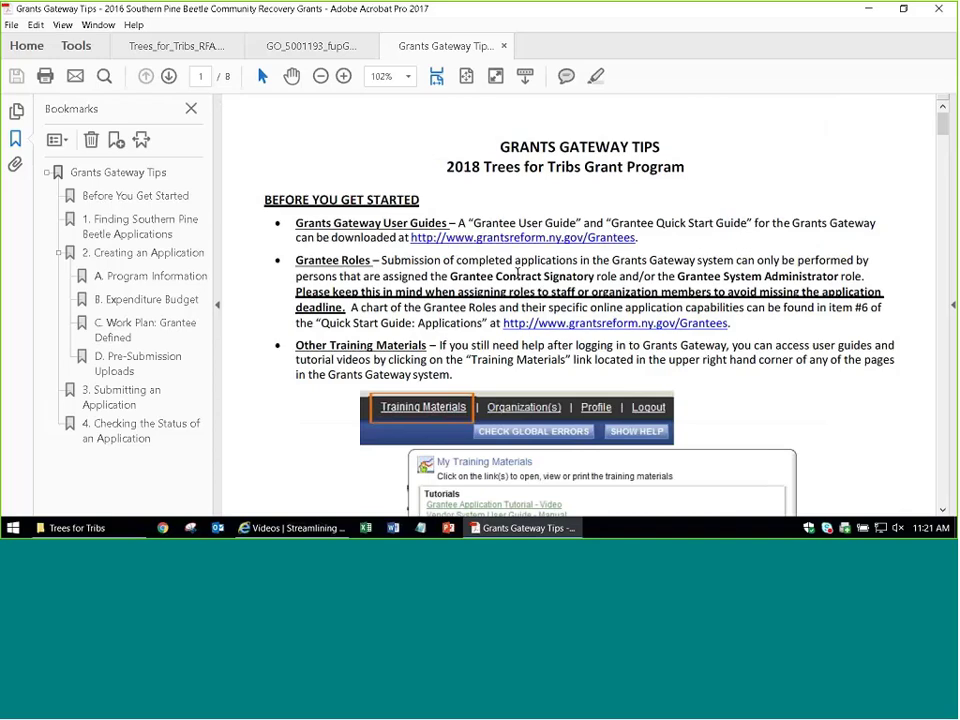
Read the Grants Gateway Tips PDF down to section 2A Program Information, then return to the IntelliGrants Document Menu
scroll(519, 275, down, 15)
scroll(519, 280, down, 15)
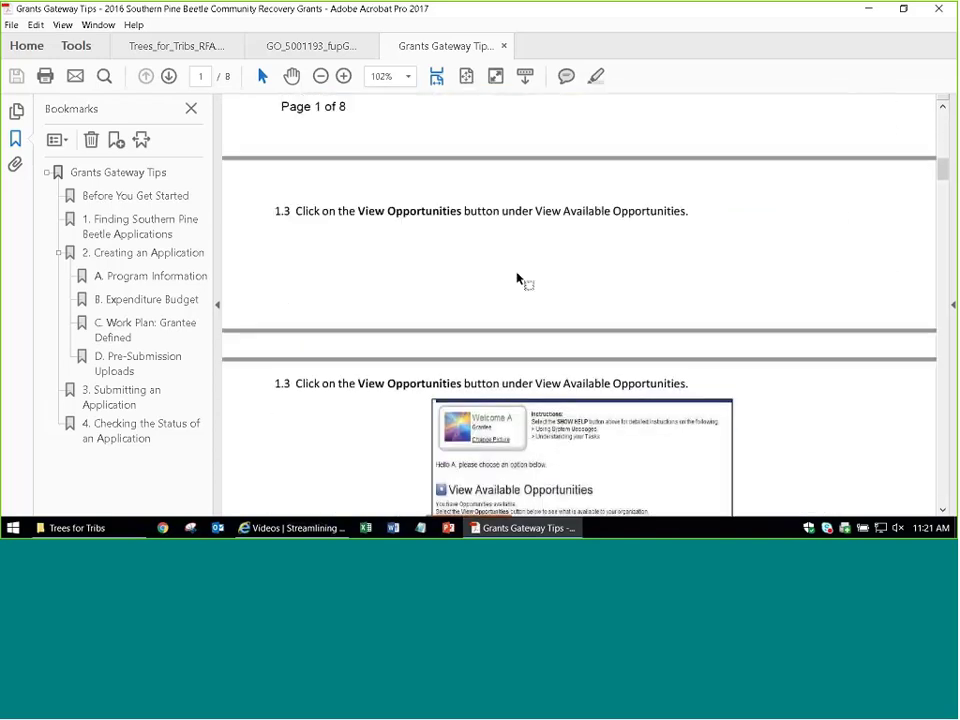
scroll(517, 273, down, 15)
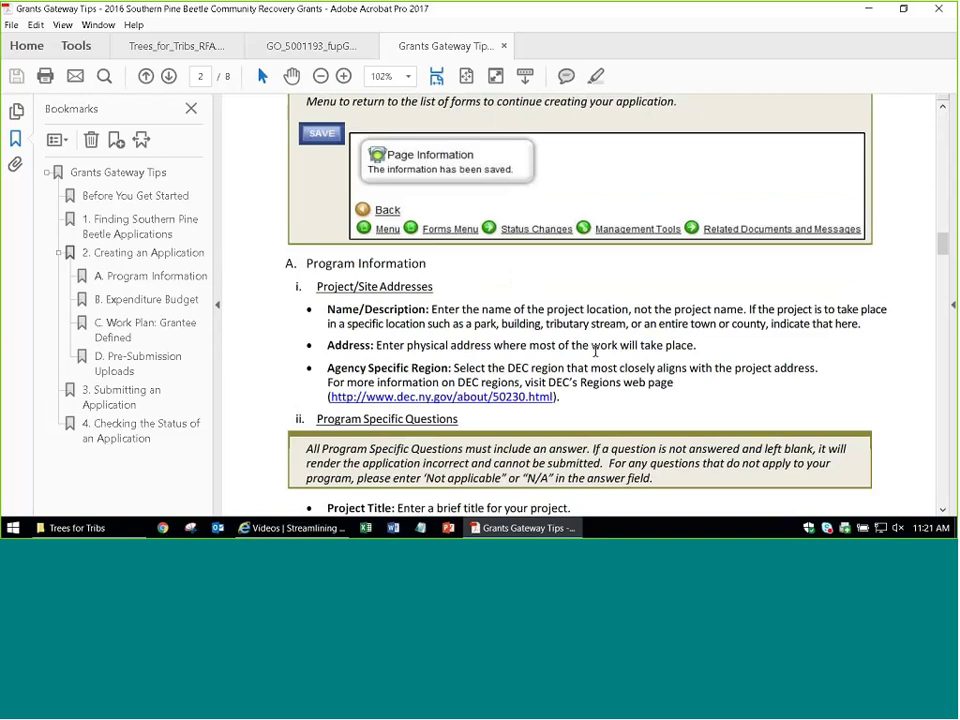
key(alt+Tab)
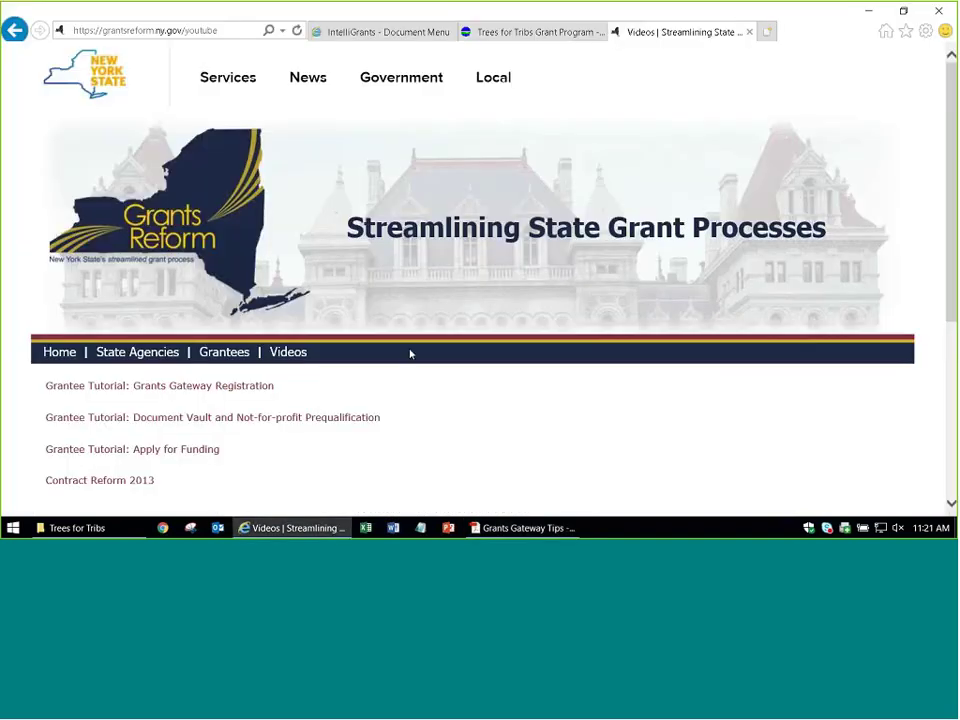
click(380, 31)
Open the Project/Site Addresses form from the forms list
scroll(286, 306, down, 2)
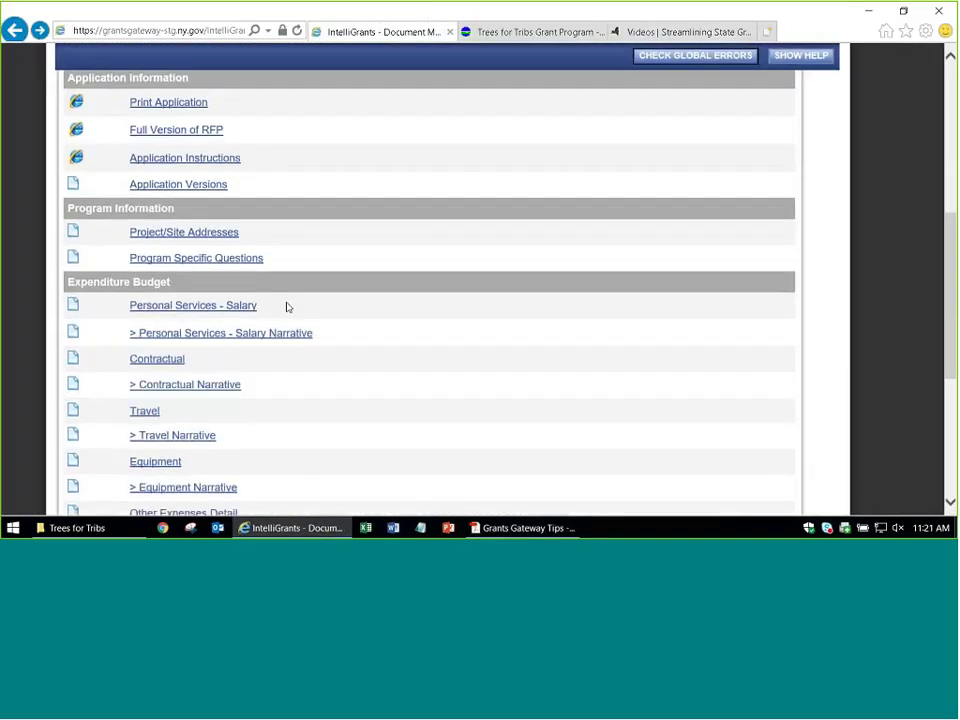
scroll(292, 306, up, 1)
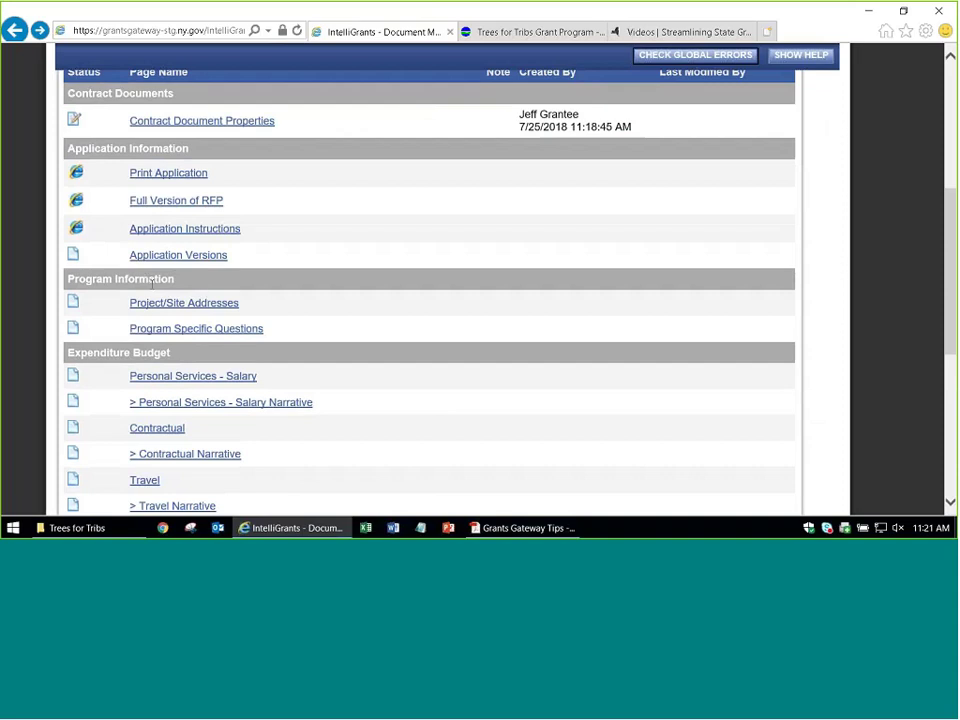
scroll(152, 283, down, 3)
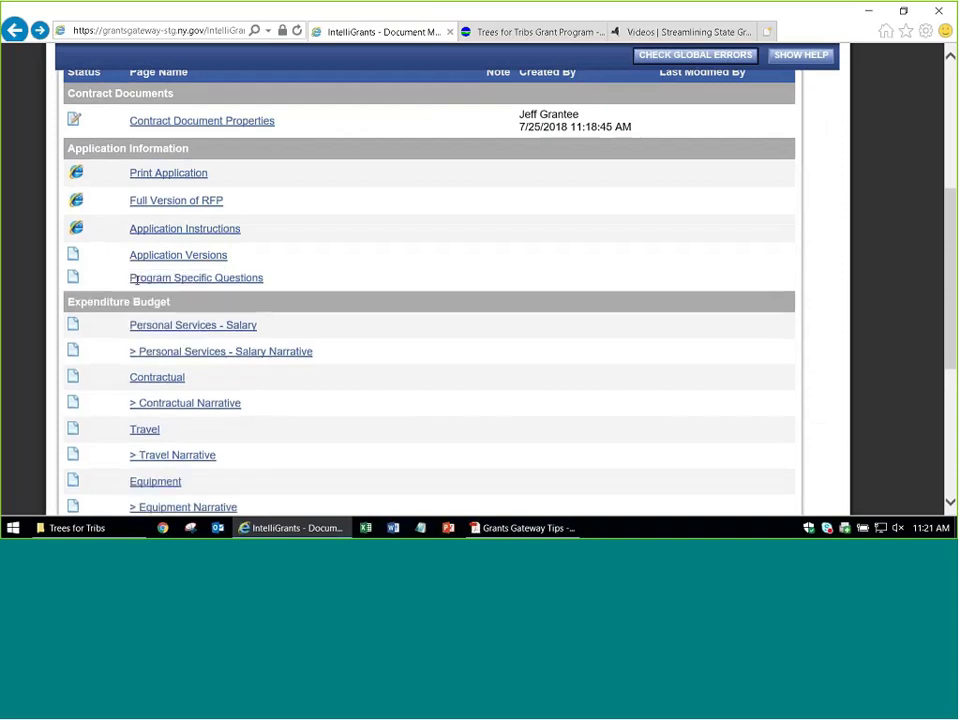
scroll(96, 250, down, 5)
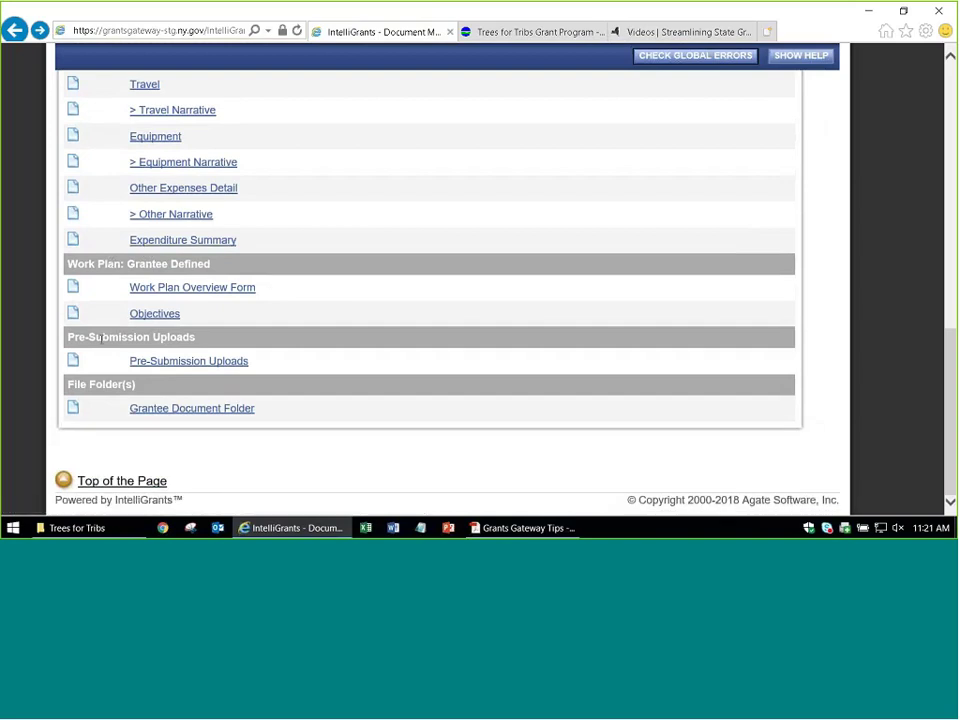
scroll(210, 365, up, 8)
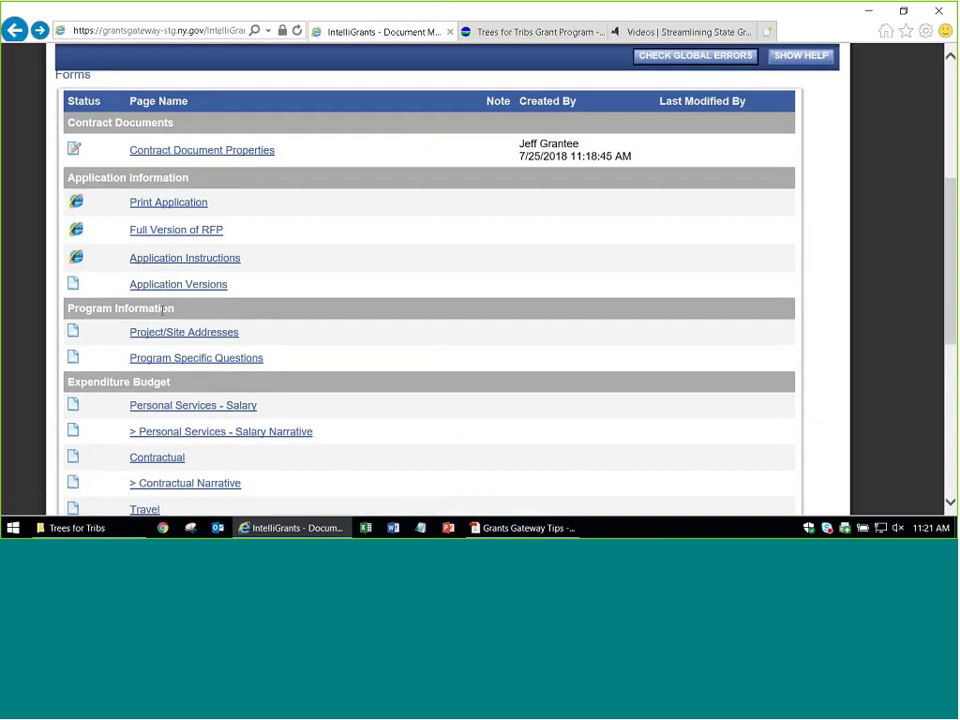
click(222, 336)
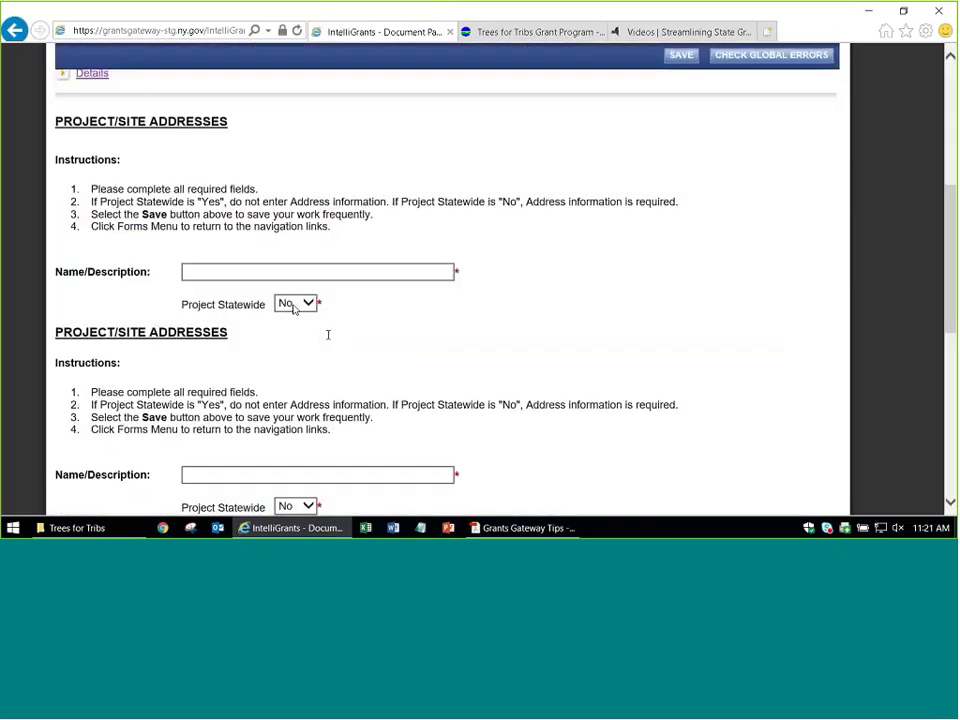
Enter the project name ending 'Trees for Tribs Program' and the site address in Albany County
text(f's )
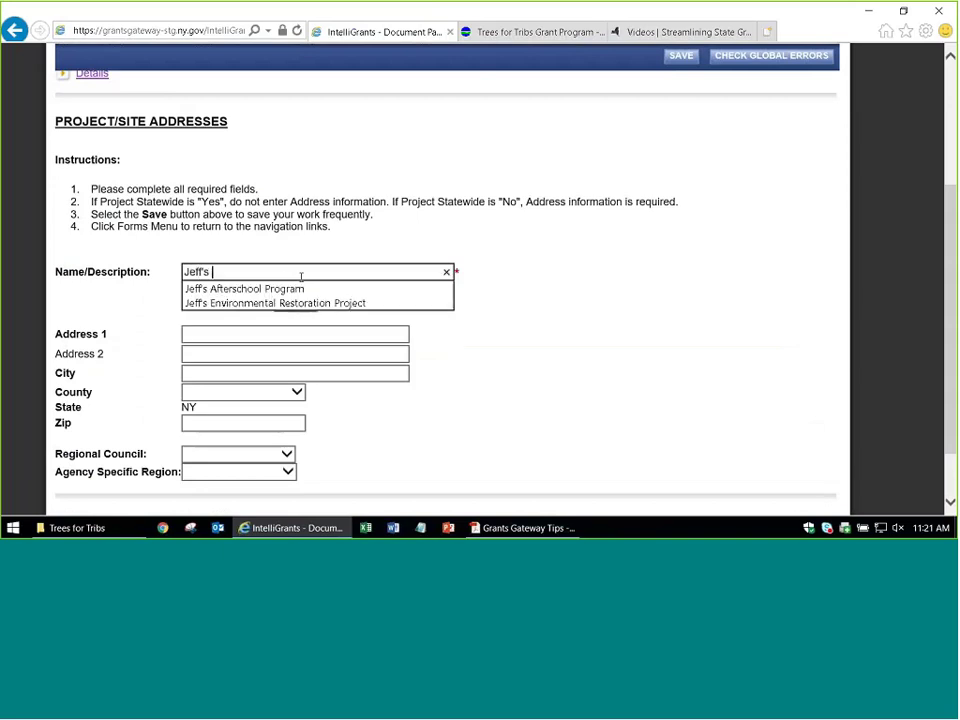
text(Trees for Tribs Program)
key(Tab)
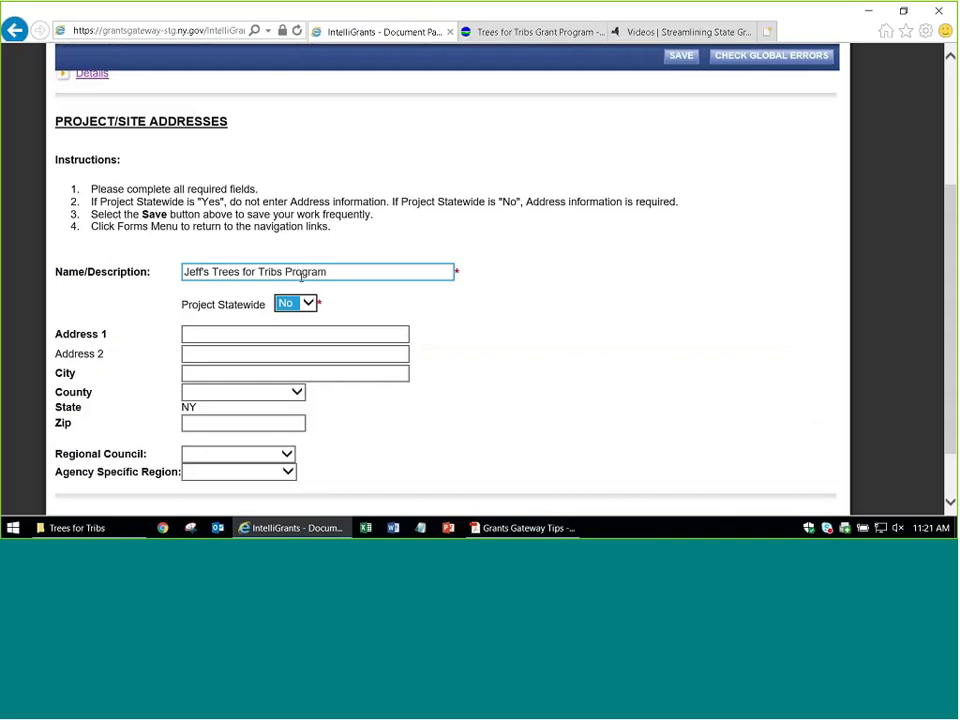
key(Tab)
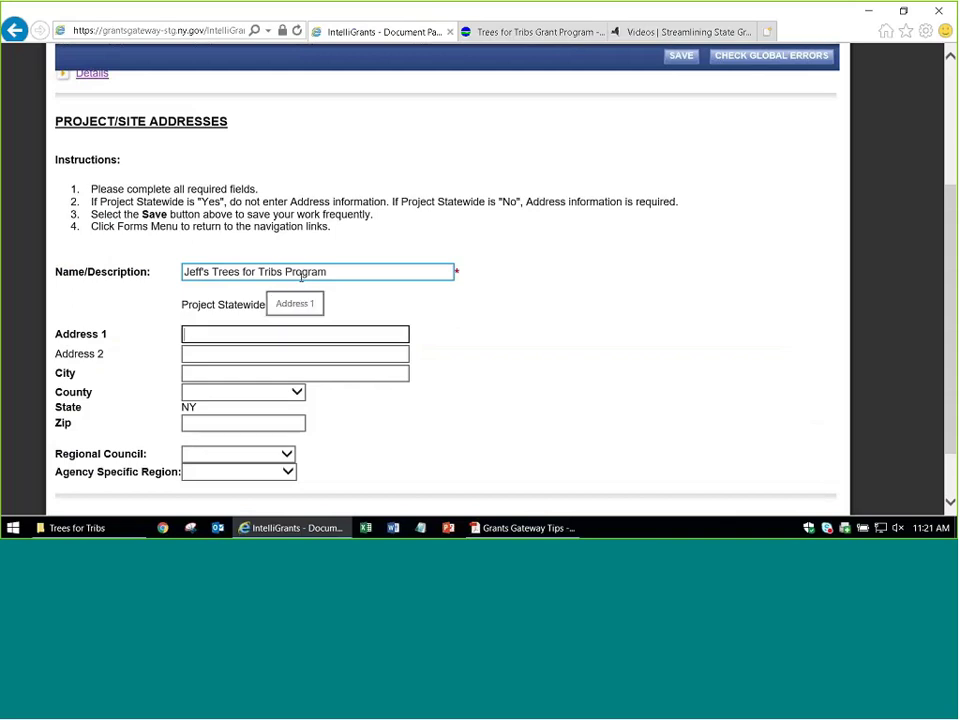
text(123)
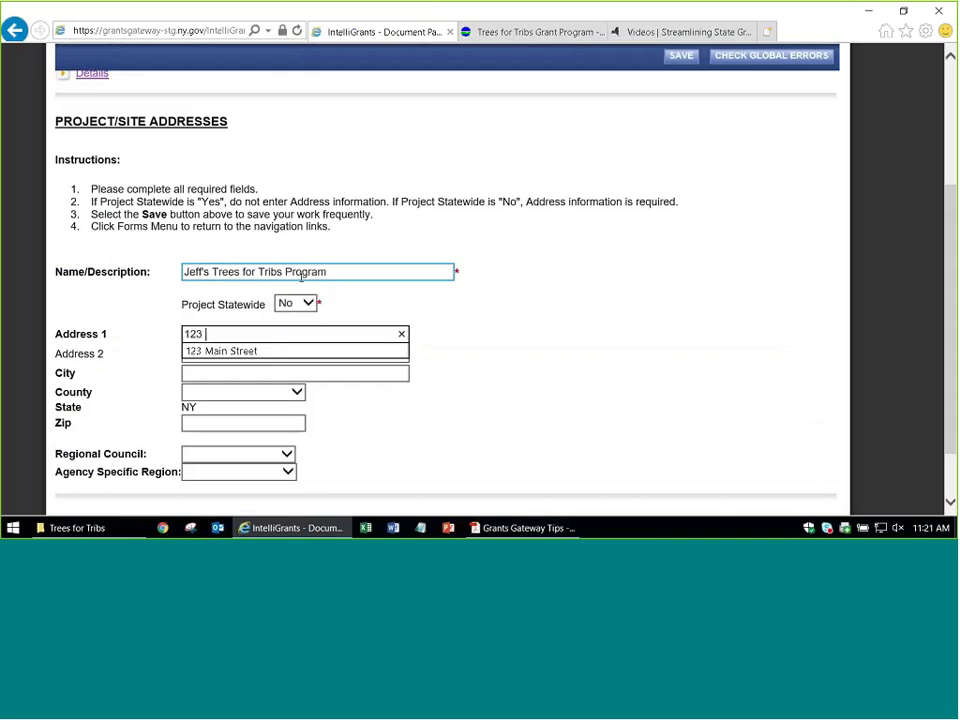
key(Down)
key(Tab)
key(Tab)
text(Any)
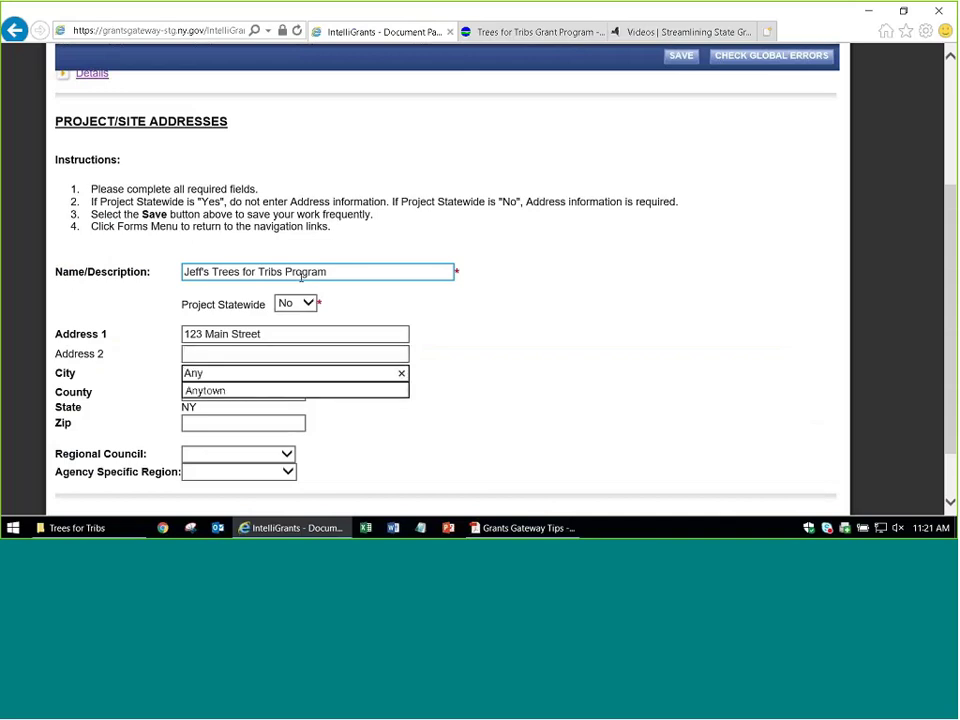
key(Down)
key(Tab)
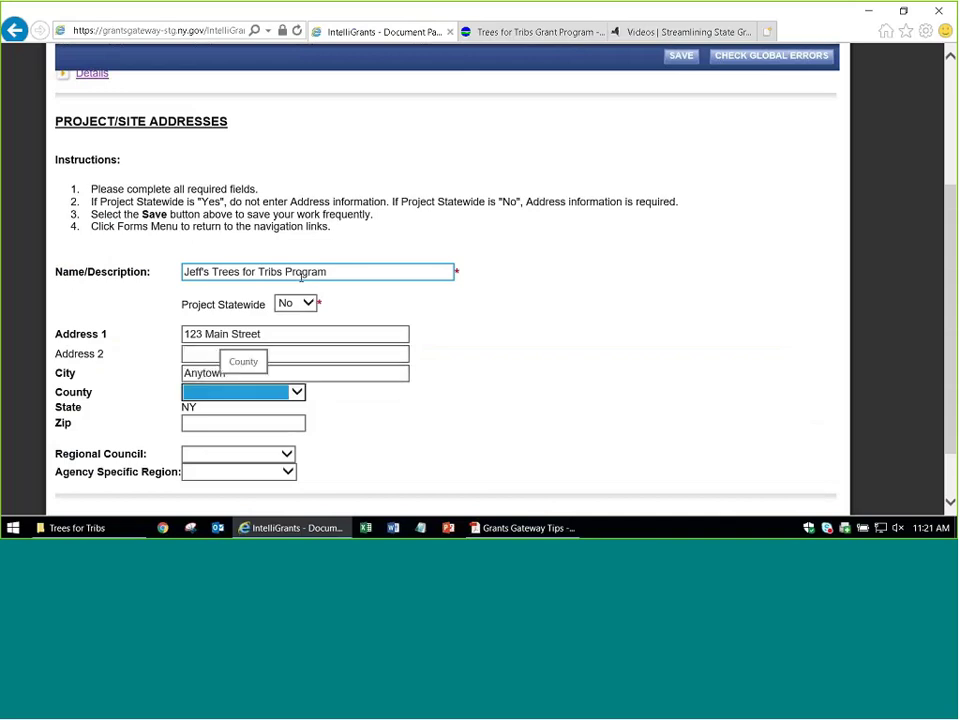
key(Down)
key(Tab)
text(12345)
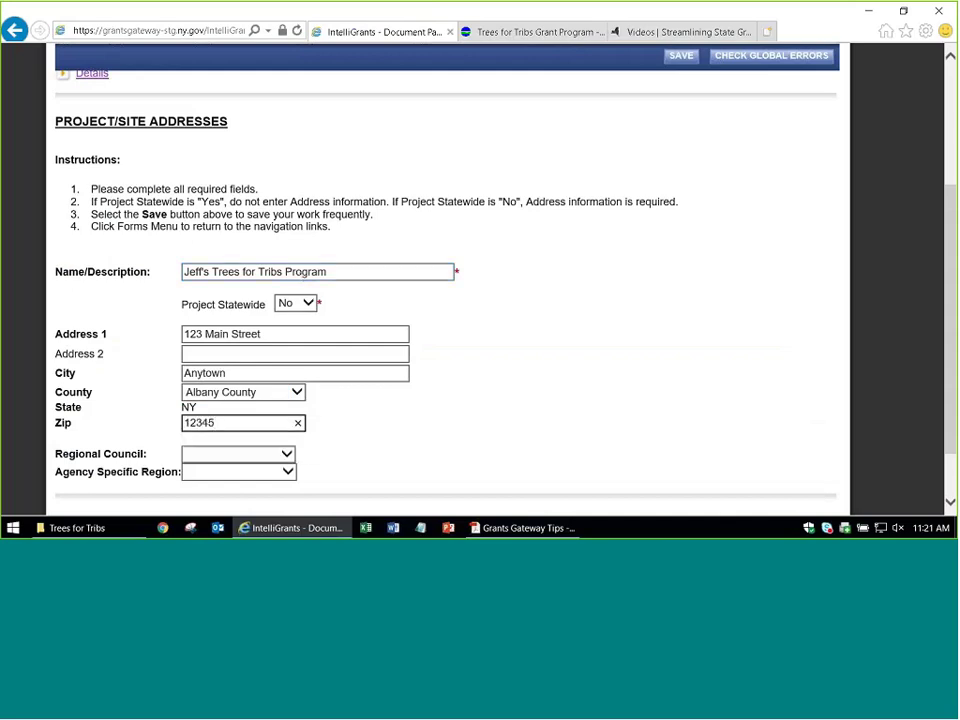
Leave Regional Council blank, set Agency Specific Region to NYSDEC Region 1, and save
scroll(259, 392, down, 2)
click(259, 388)
click(259, 388)
click(268, 408)
click(336, 403)
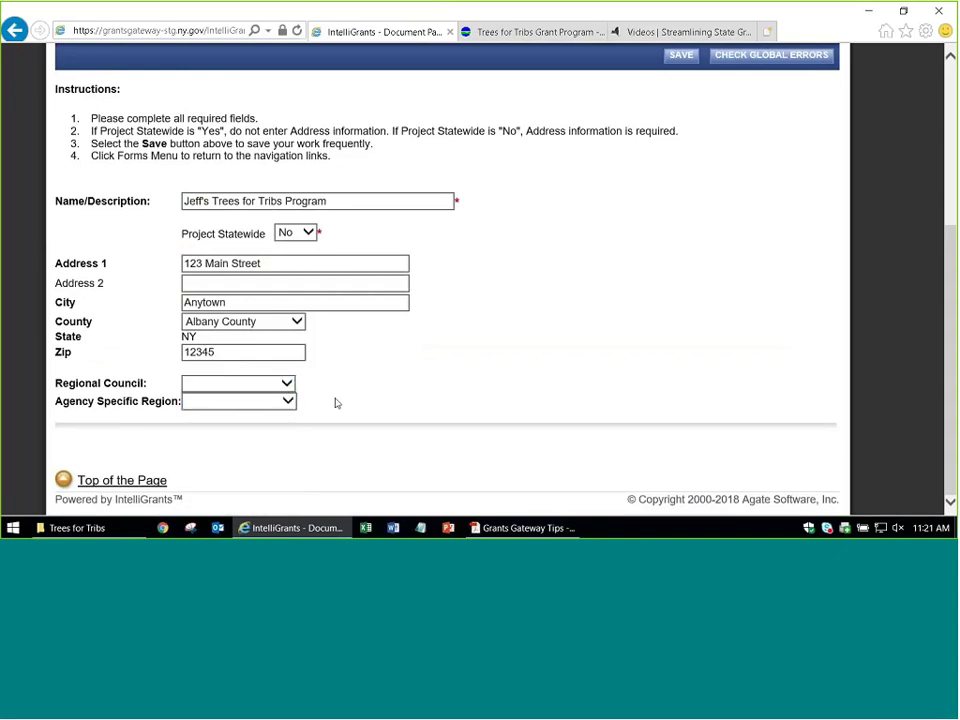
click(287, 384)
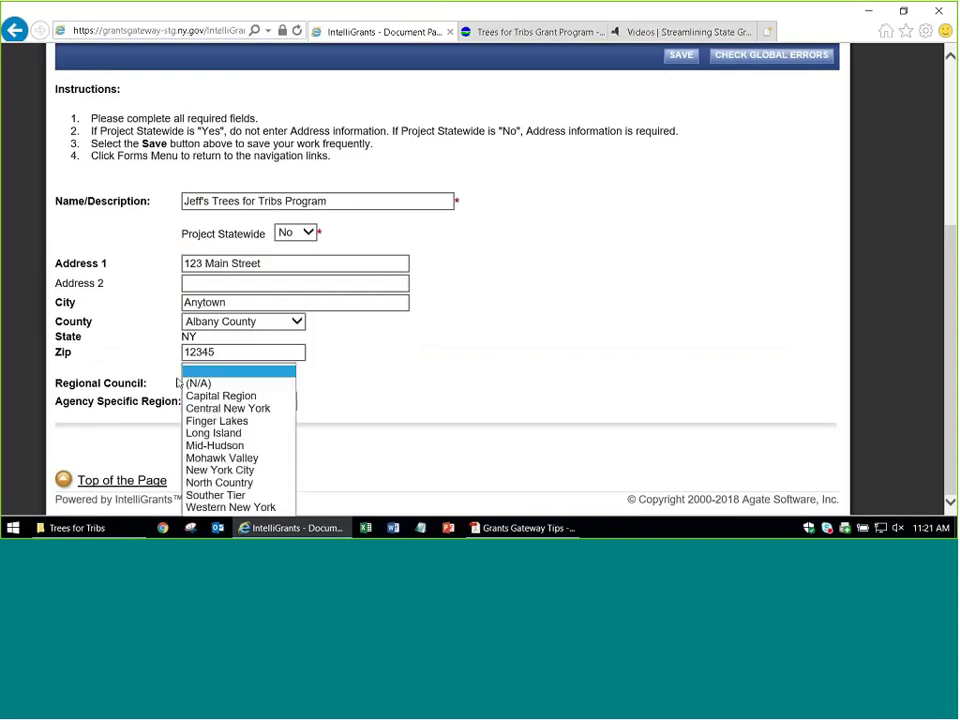
click(408, 386)
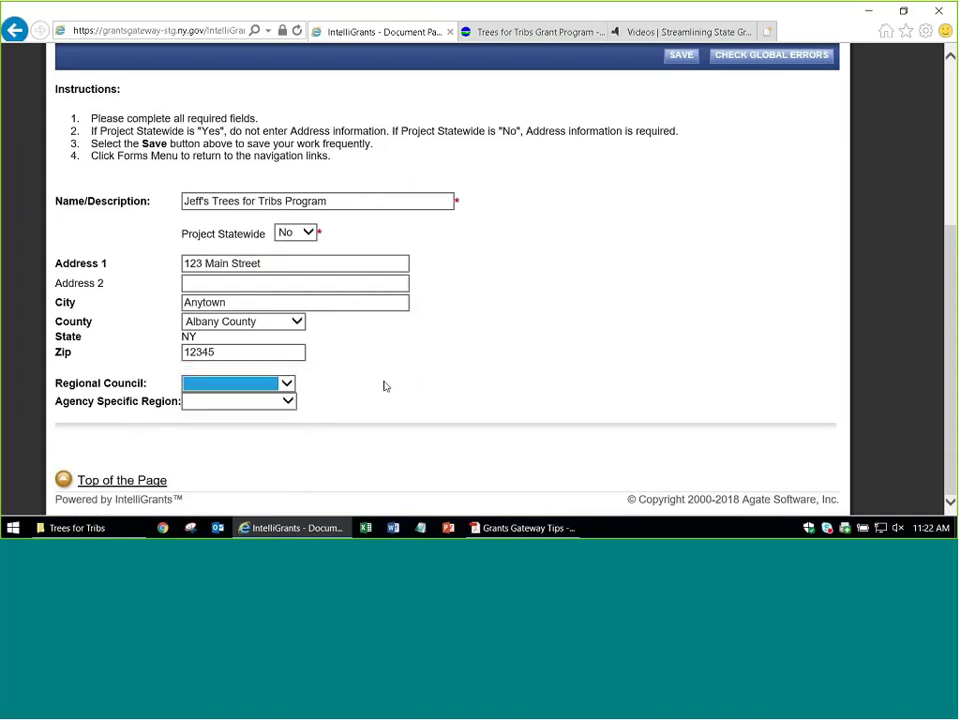
click(362, 384)
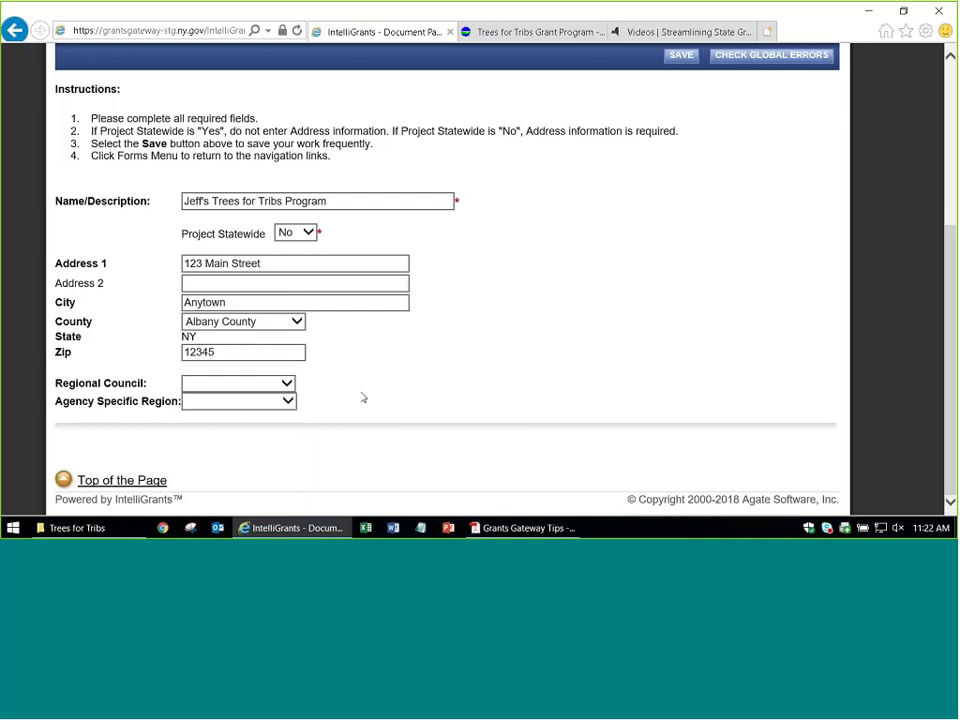
click(288, 385)
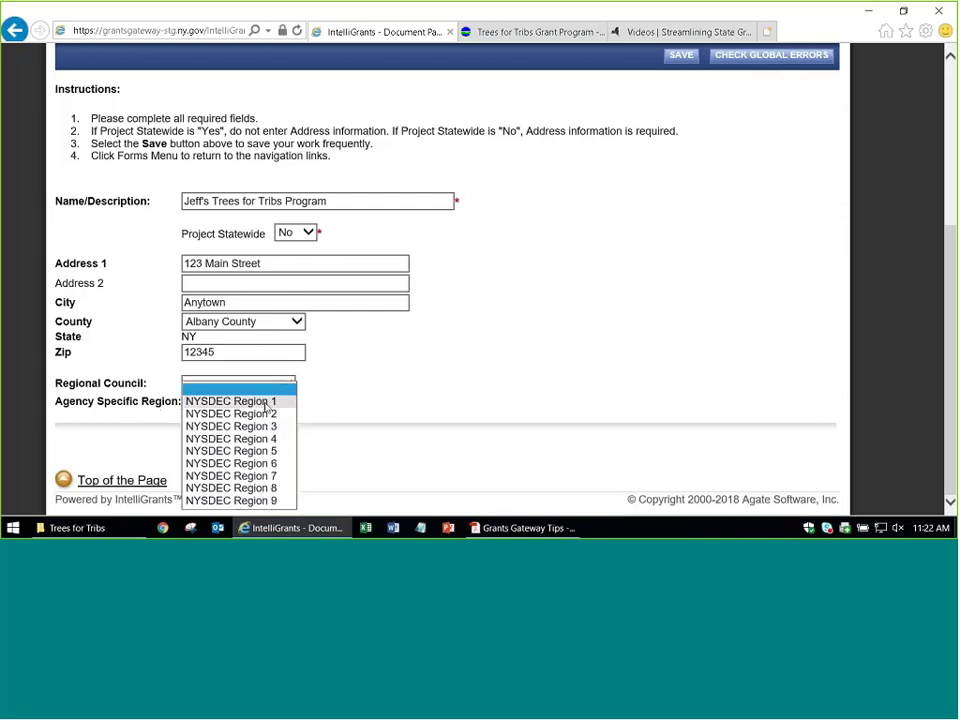
click(231, 401)
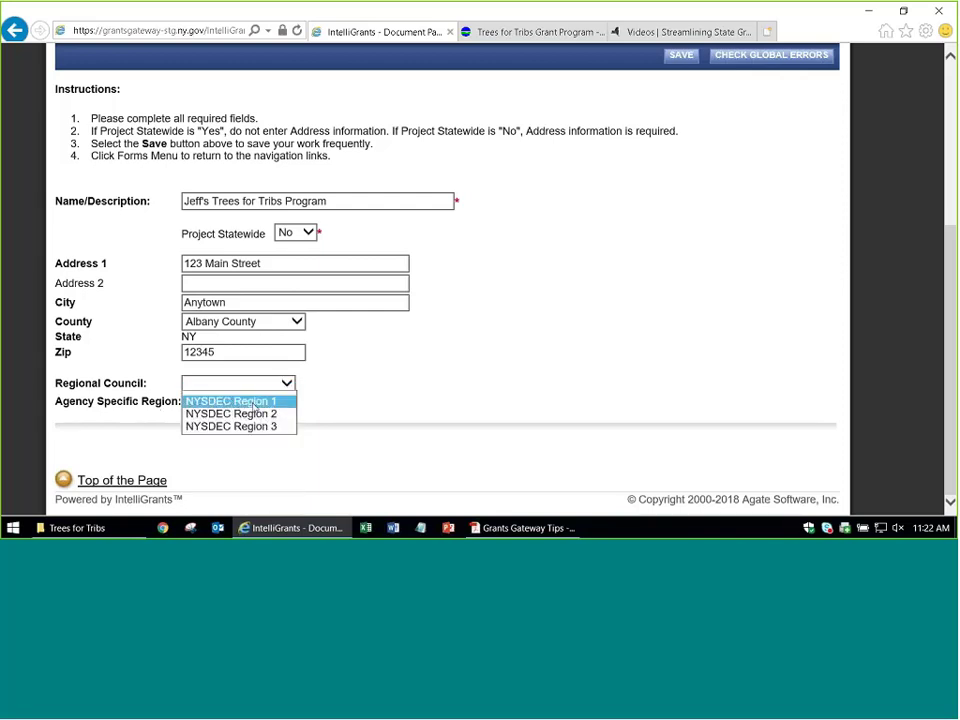
click(681, 55)
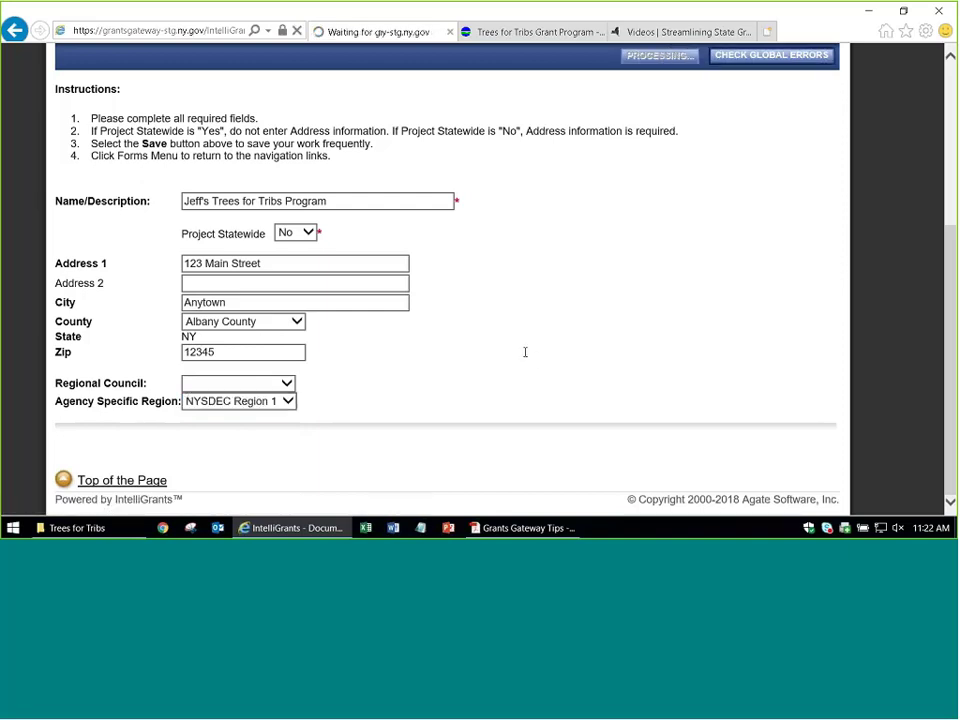
scroll(513, 351, down, 5)
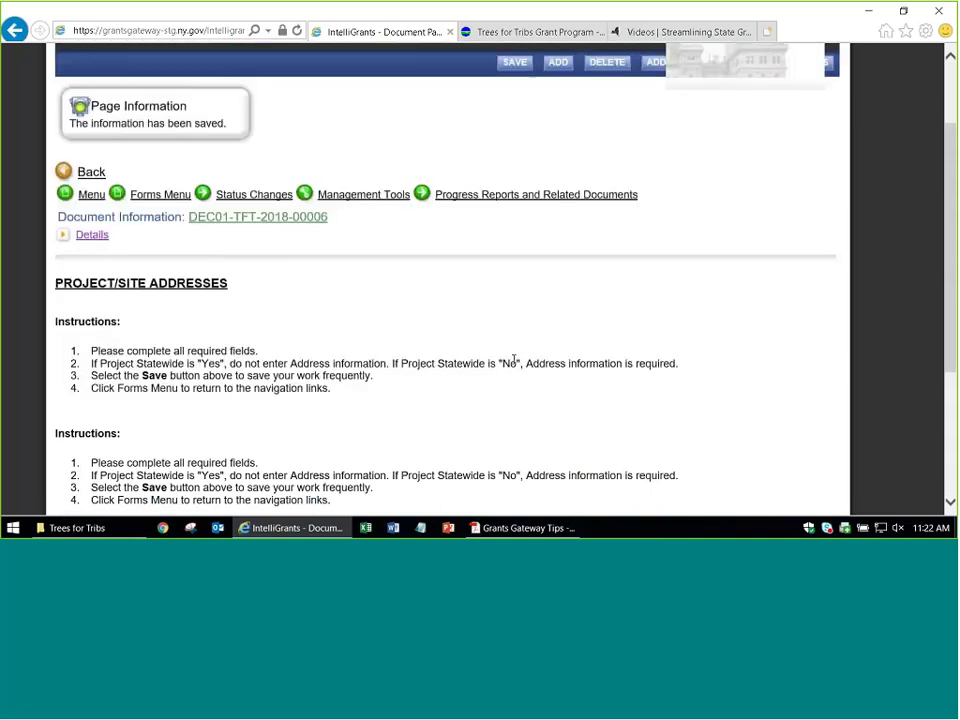
Clear the project Name/Description and save to trigger the required-field error
triple_click(457, 203)
click(481, 211)
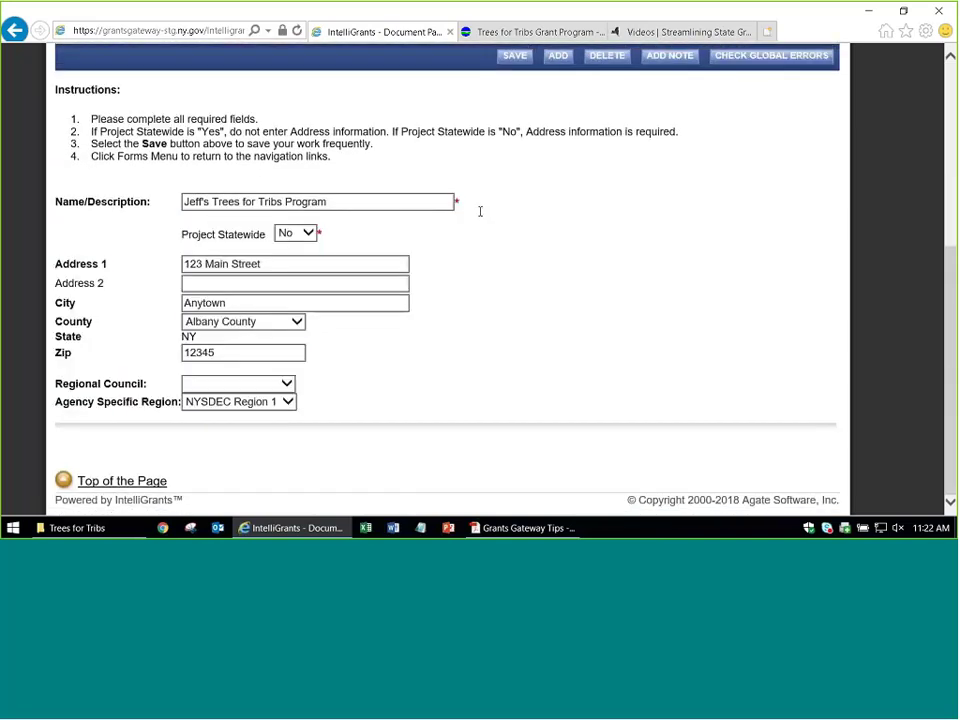
drag(390, 200, 178, 210)
key(ctrl+c)
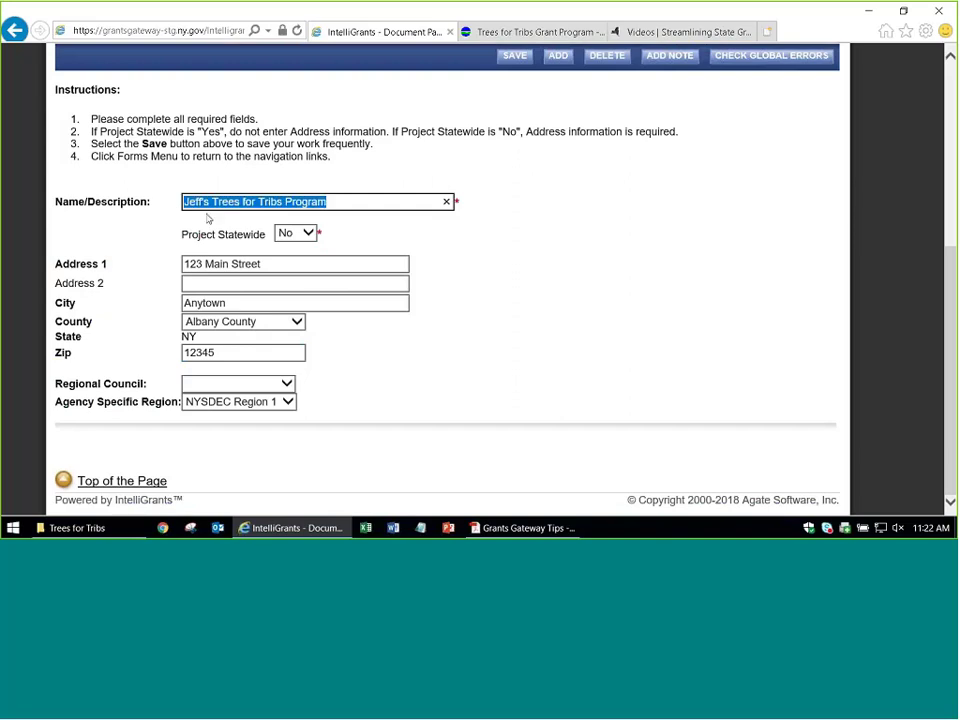
key(BackSpace)
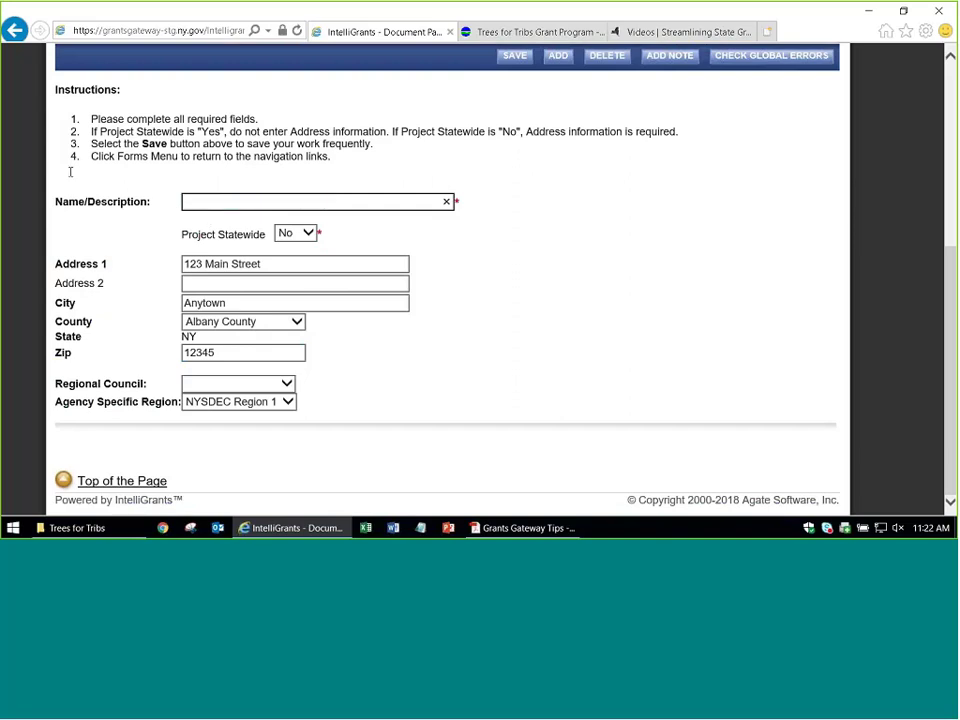
click(510, 56)
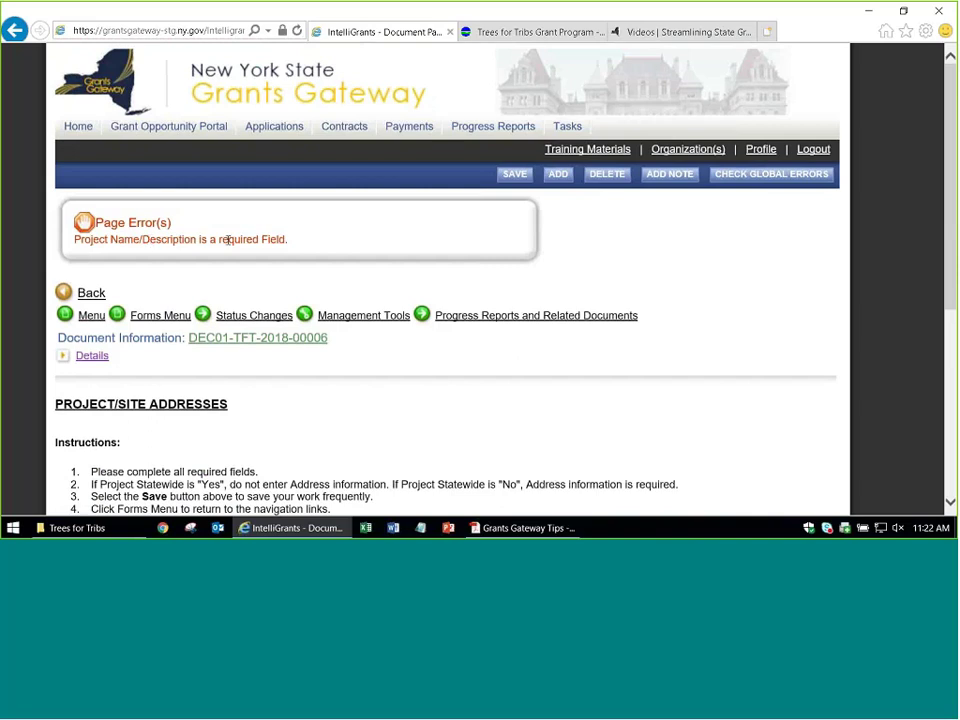
Paste the project name back into the field and save the form
scroll(223, 240, down, 3)
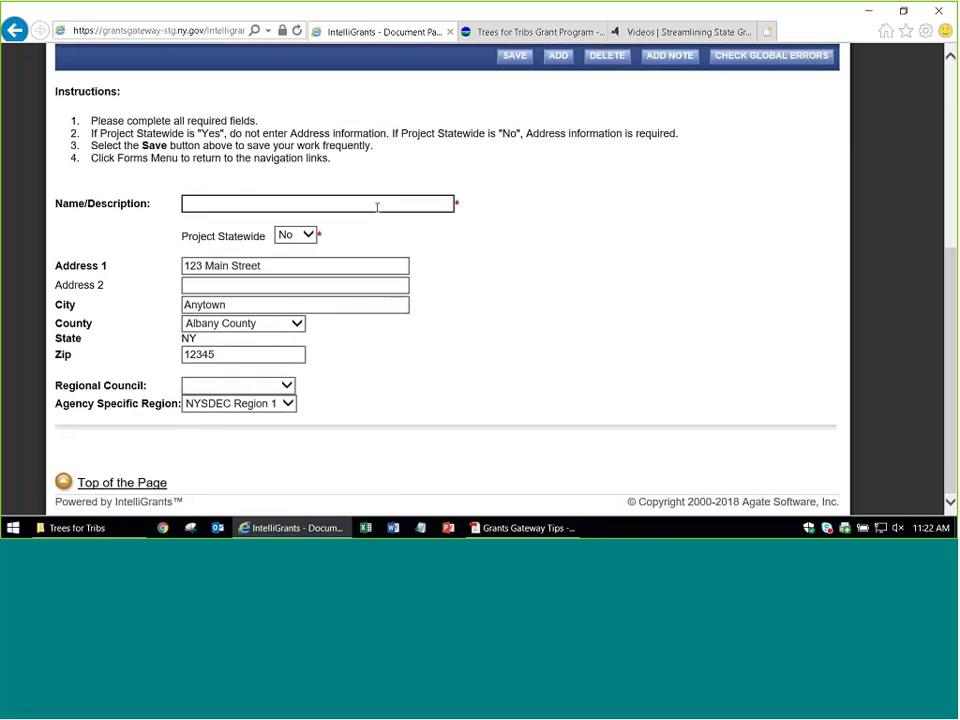
key(ctrl+v)
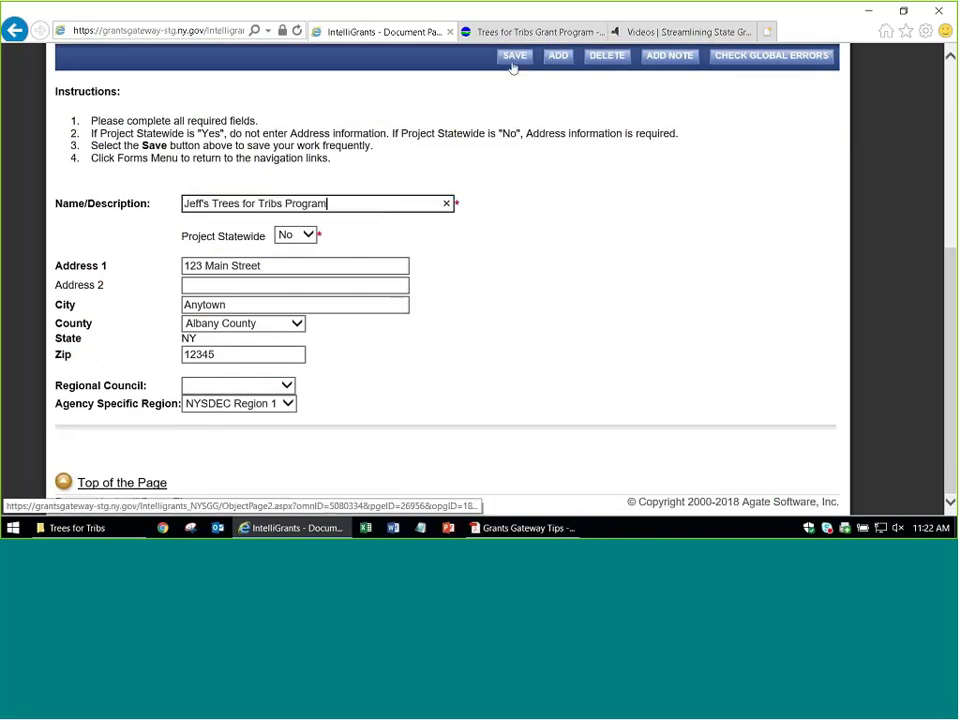
click(514, 56)
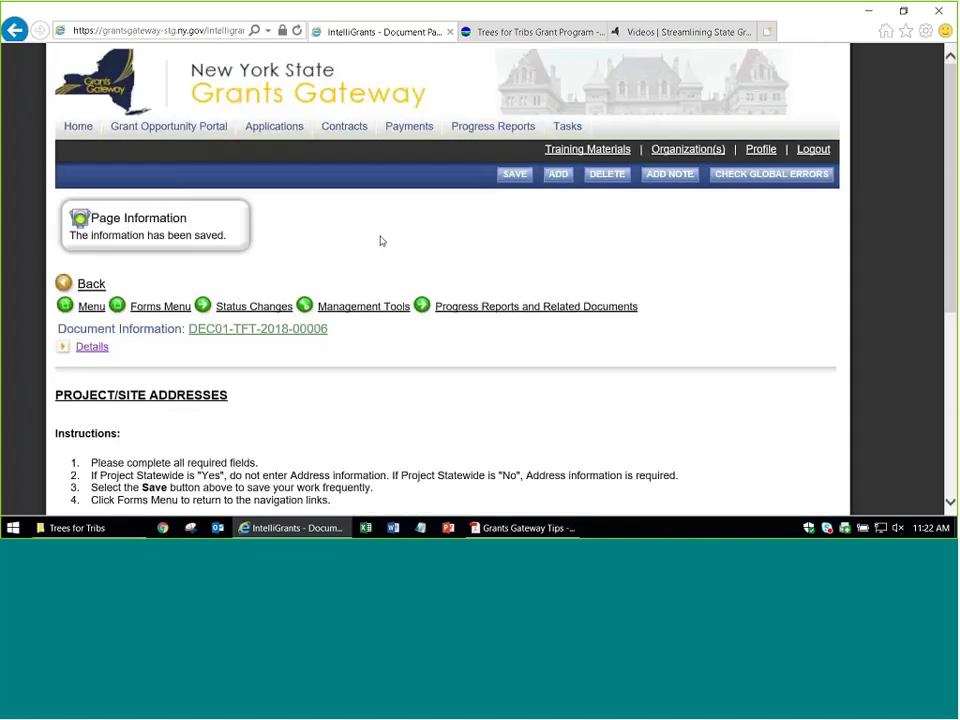
Go to the application's Forms Menu page
scroll(378, 238, down, 5)
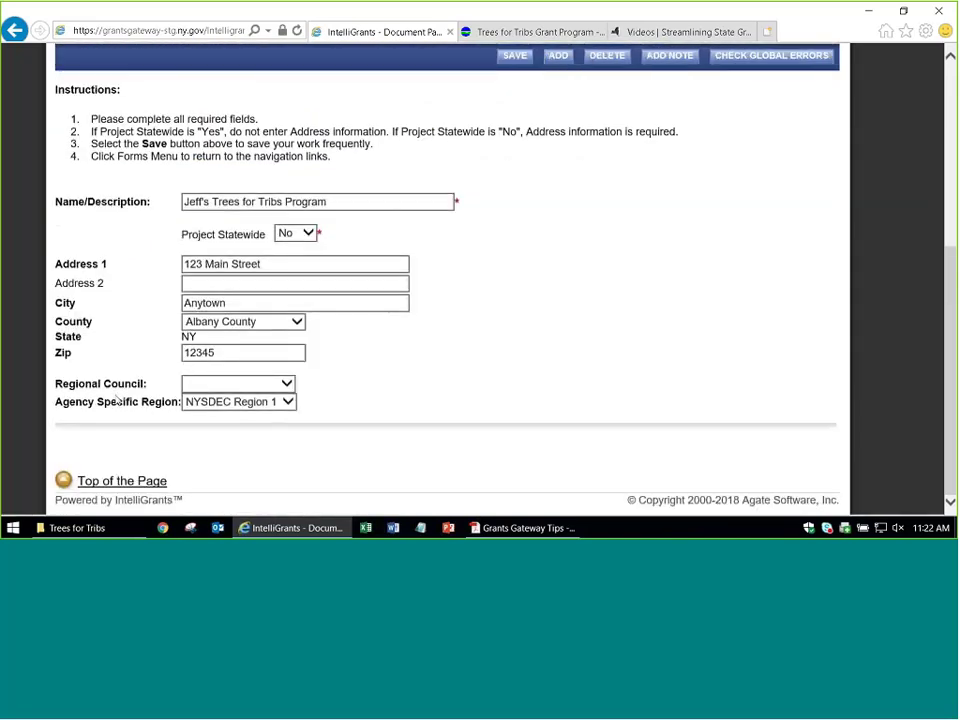
scroll(610, 375, up, 5)
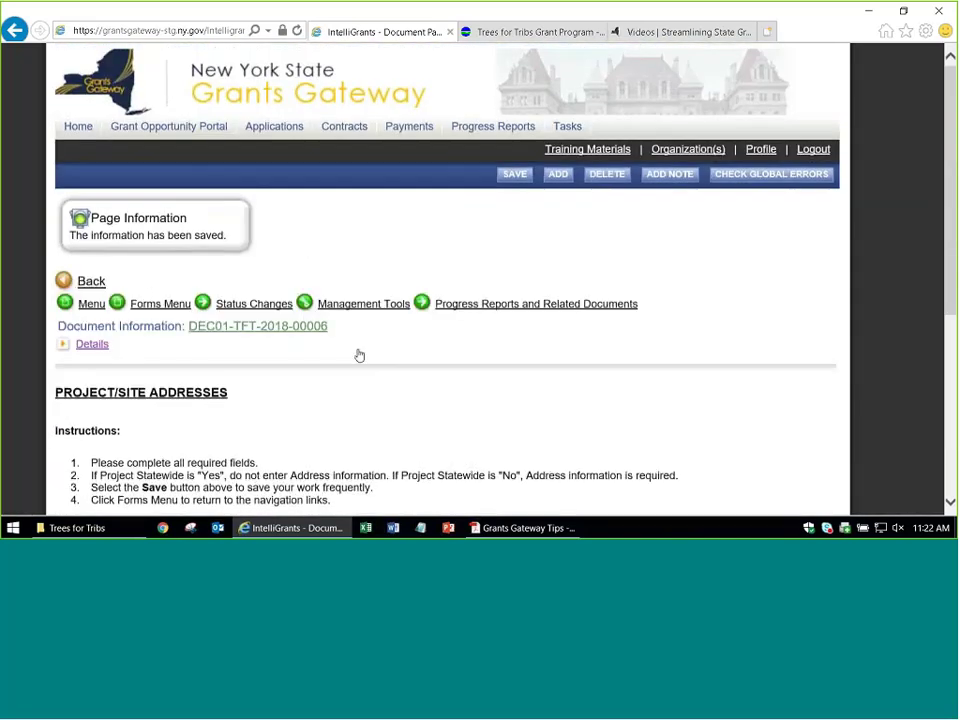
click(146, 313)
click(146, 316)
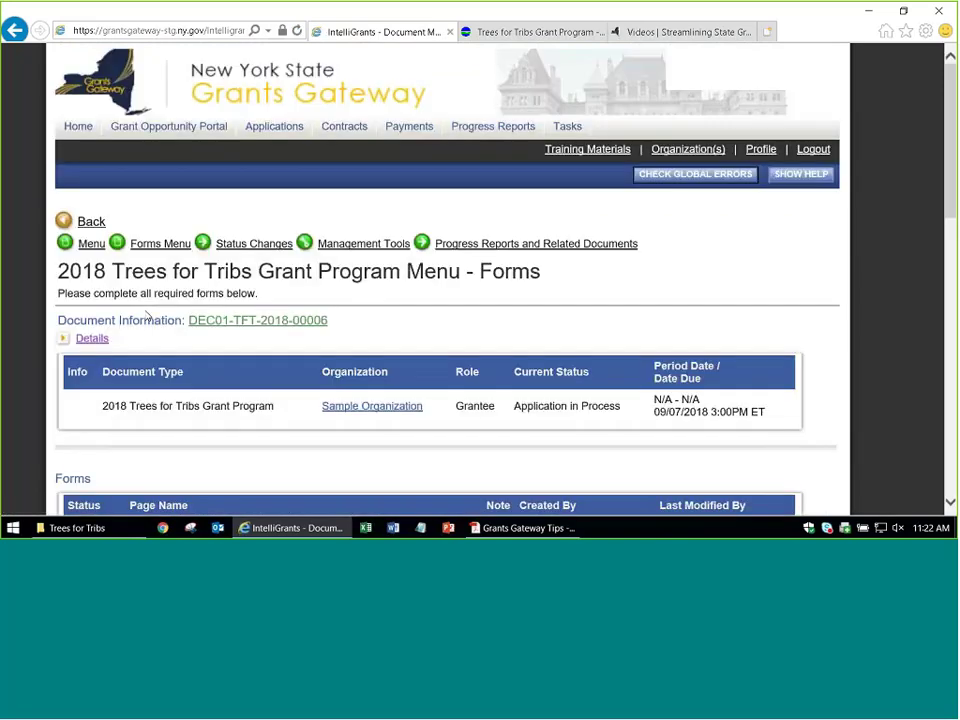
Open Pre-Submission Uploads and bring up link options for the DEC Regional Map template
scroll(375, 340, down, 10)
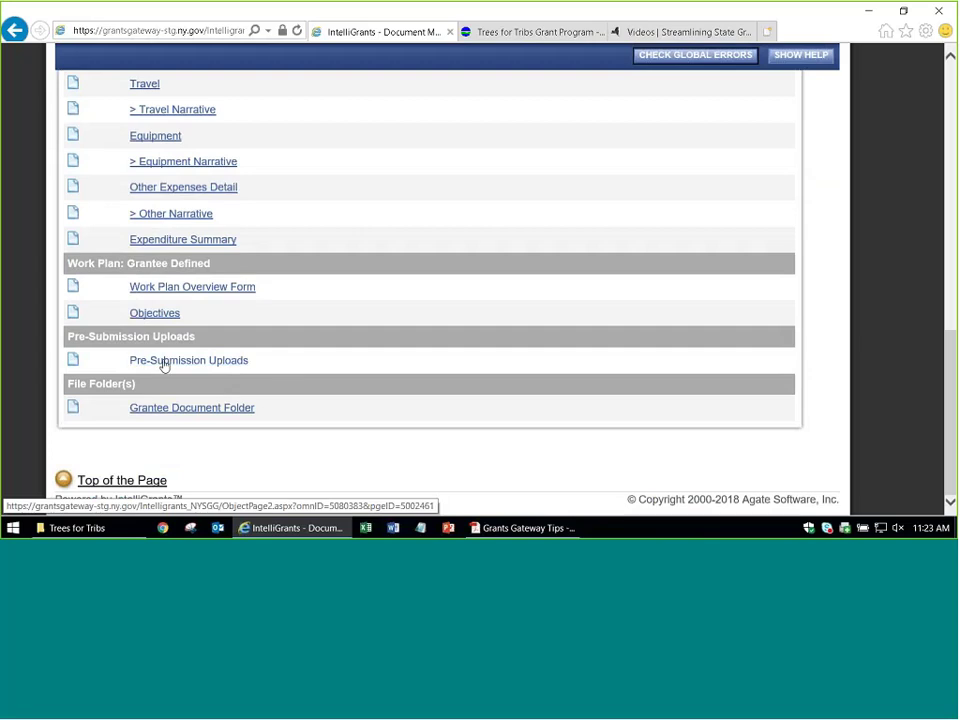
scroll(165, 366, up, 5)
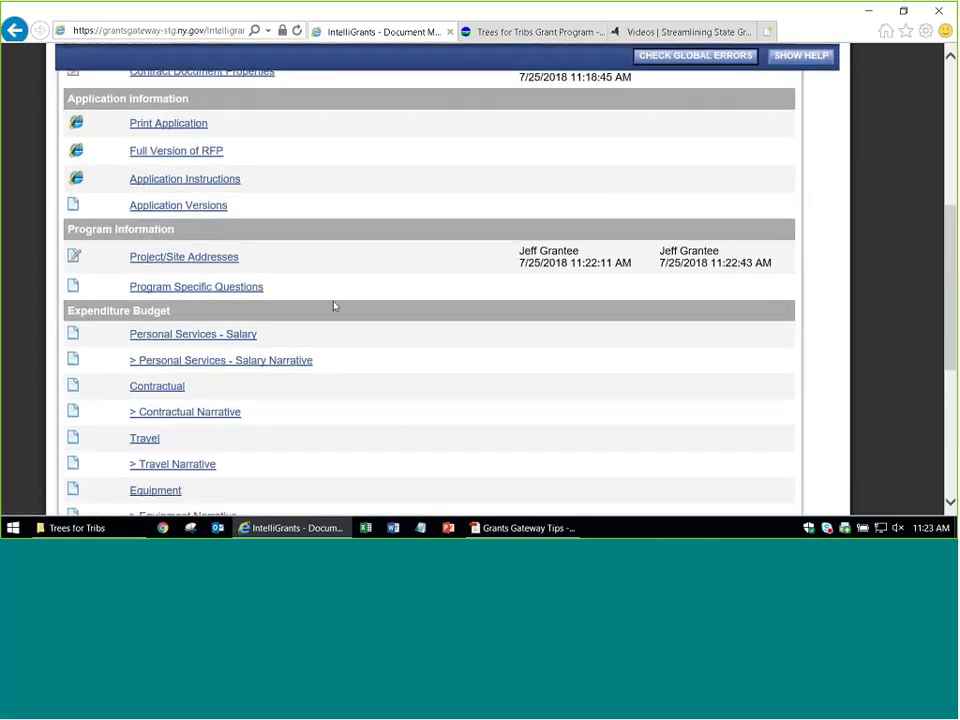
scroll(375, 320, down, 3)
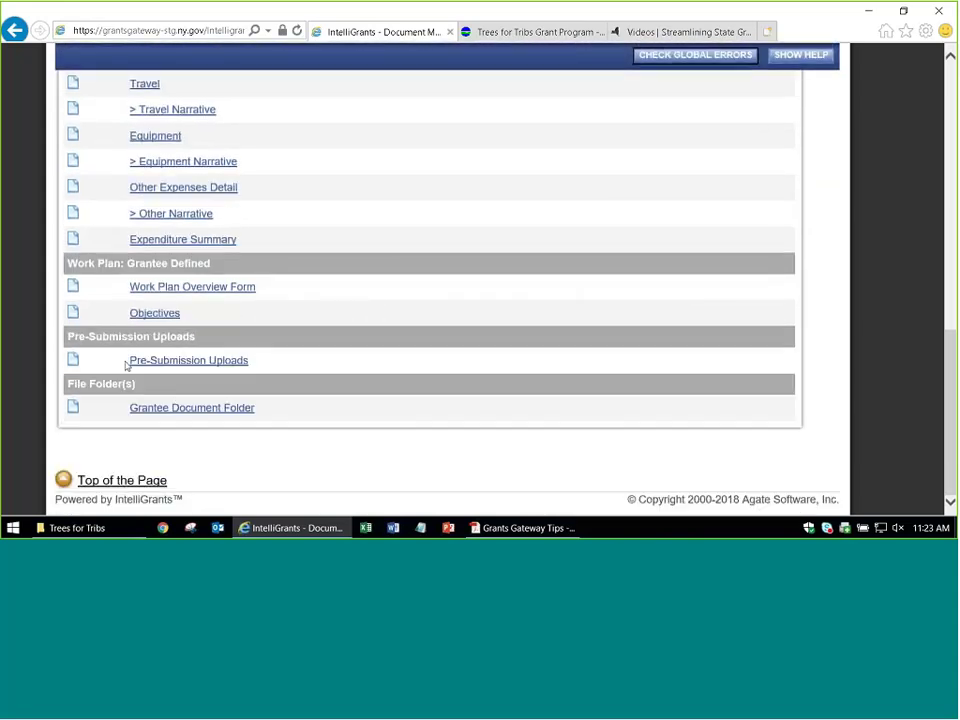
click(199, 364)
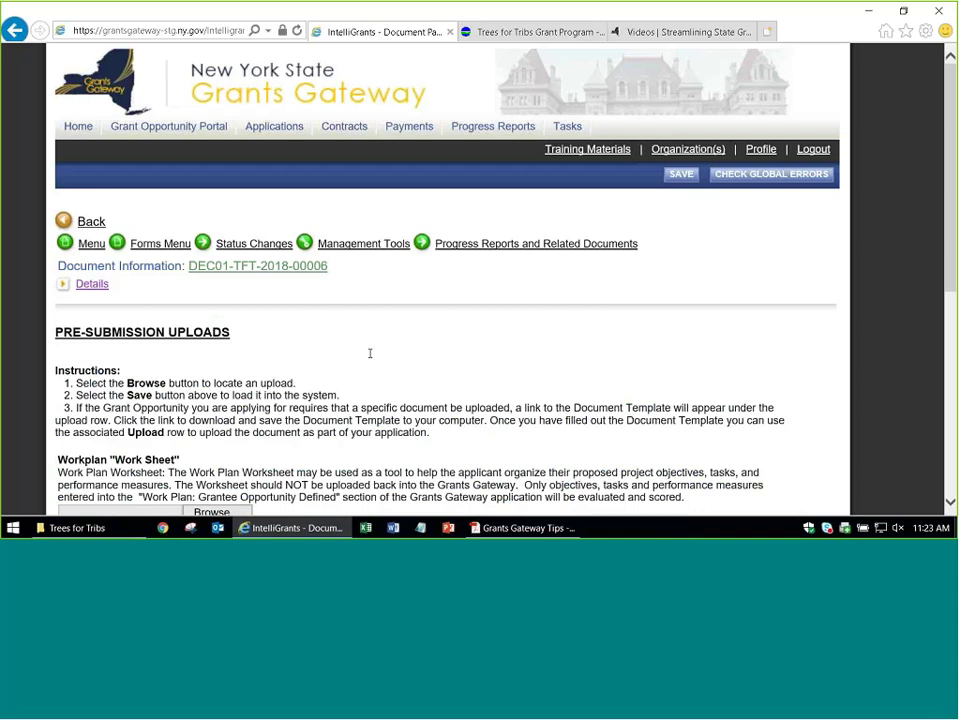
scroll(356, 363, down, 5)
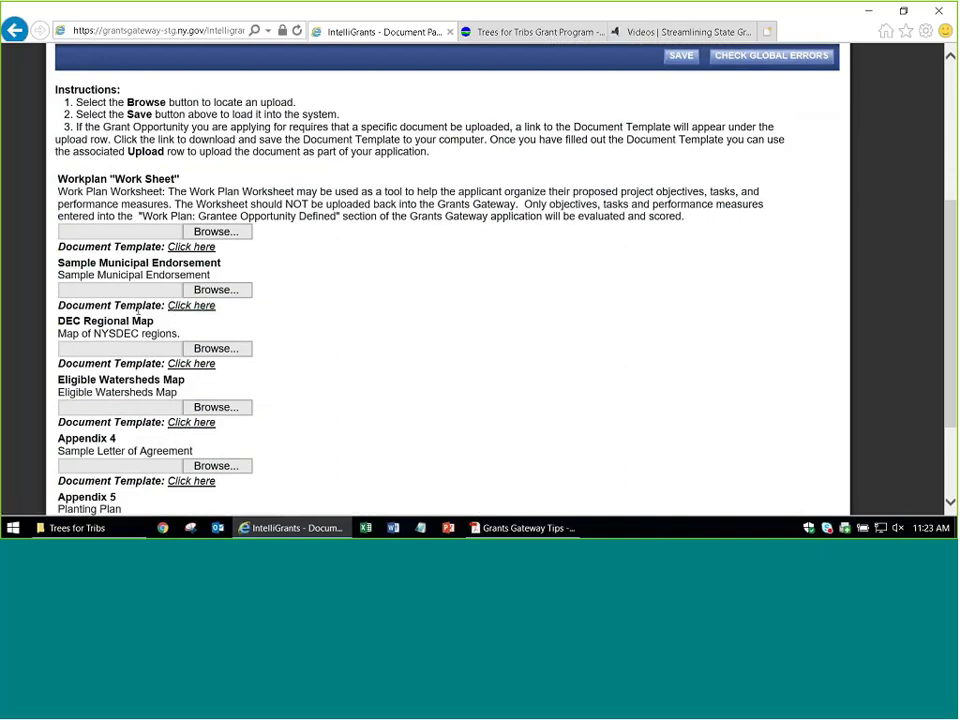
right_click(206, 366)
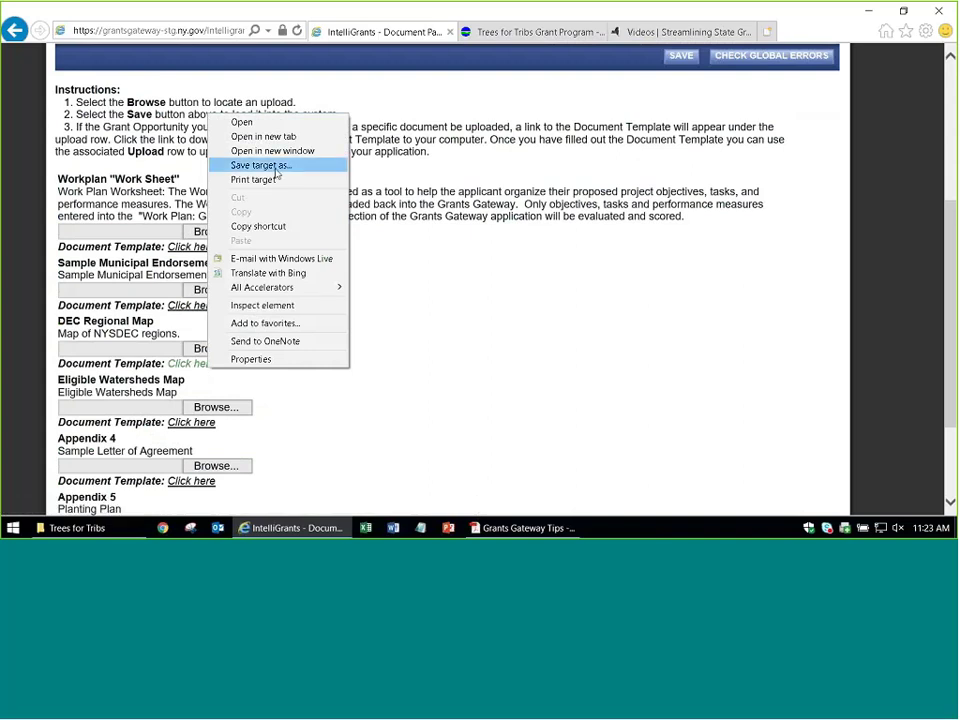
Download the DEC Regional Map template from the live address without '-stg' and open the PDF
click(309, 228)
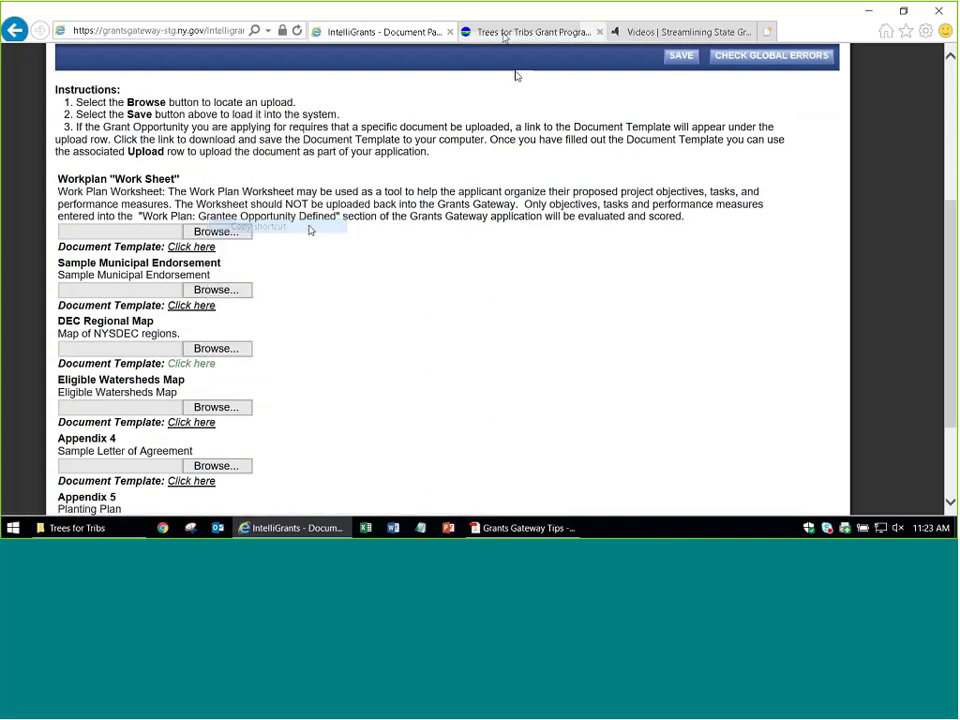
click(510, 33)
click(187, 31)
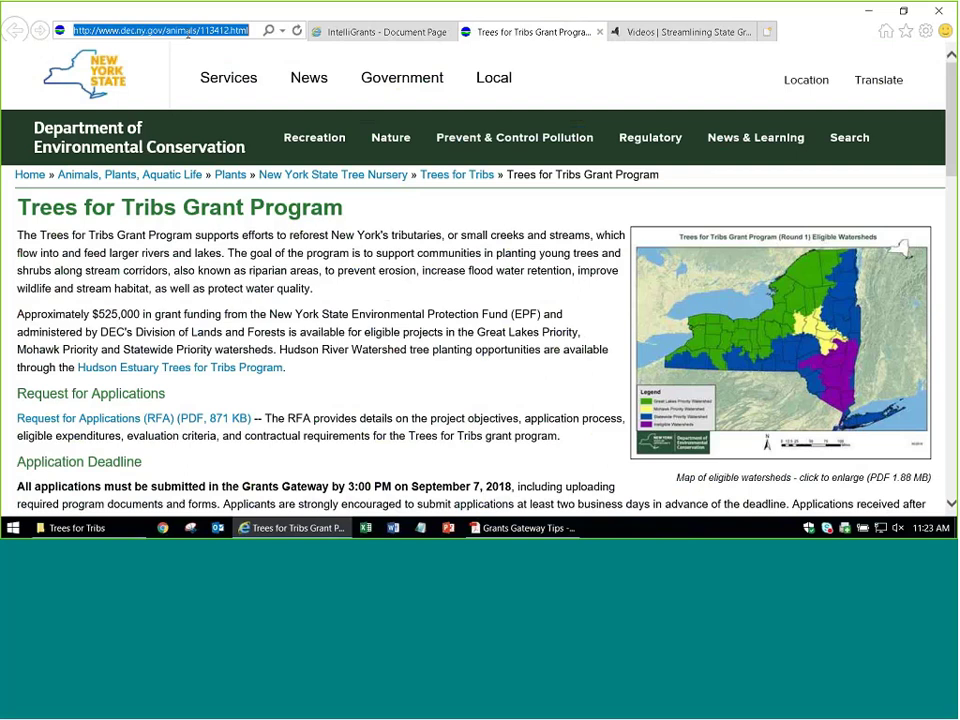
key(ctrl+v)
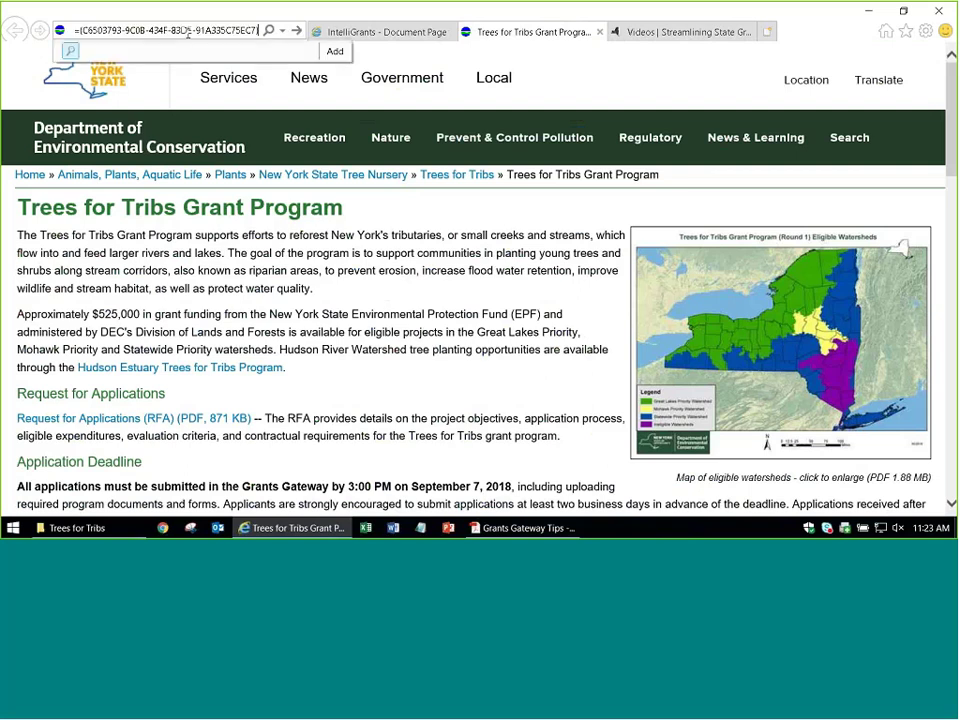
key(Home)
key(Right)
key(Right)
key(Right)
key(Right)
key(Right)
key(Right)
key(Right)
key(Right)
key(Right)
key(Right)
key(Right)
key(Right)
key(Right)
key(Right)
key(Right)
key(Right)
key(Right)
key(Right)
key(Right)
key(Right)
key(Delete)
key(Delete)
key(Delete)
key(Delete)
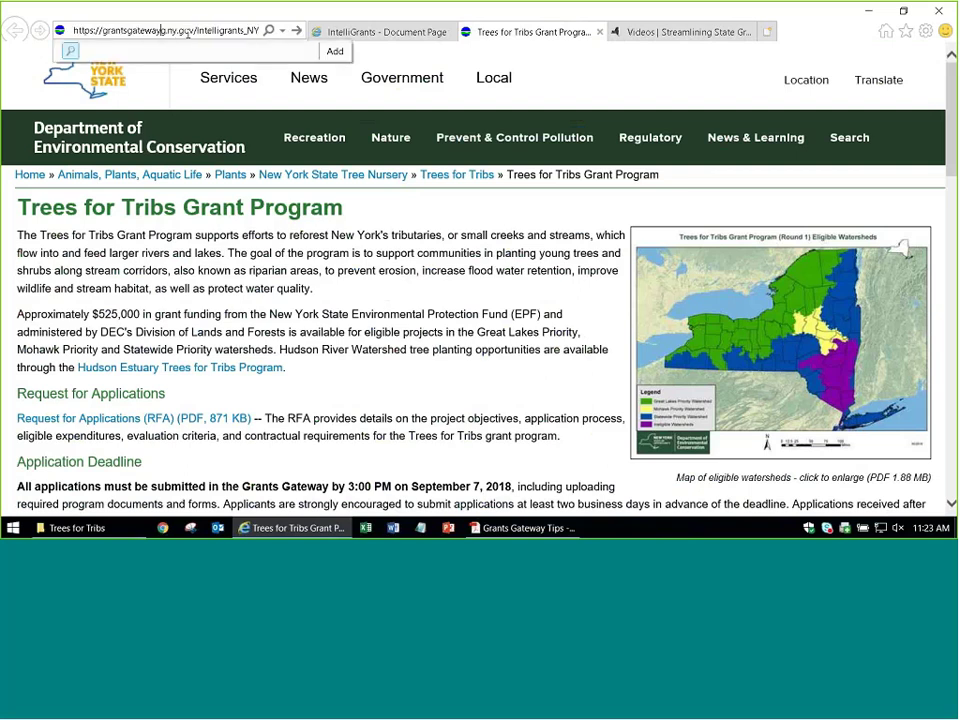
key(Return)
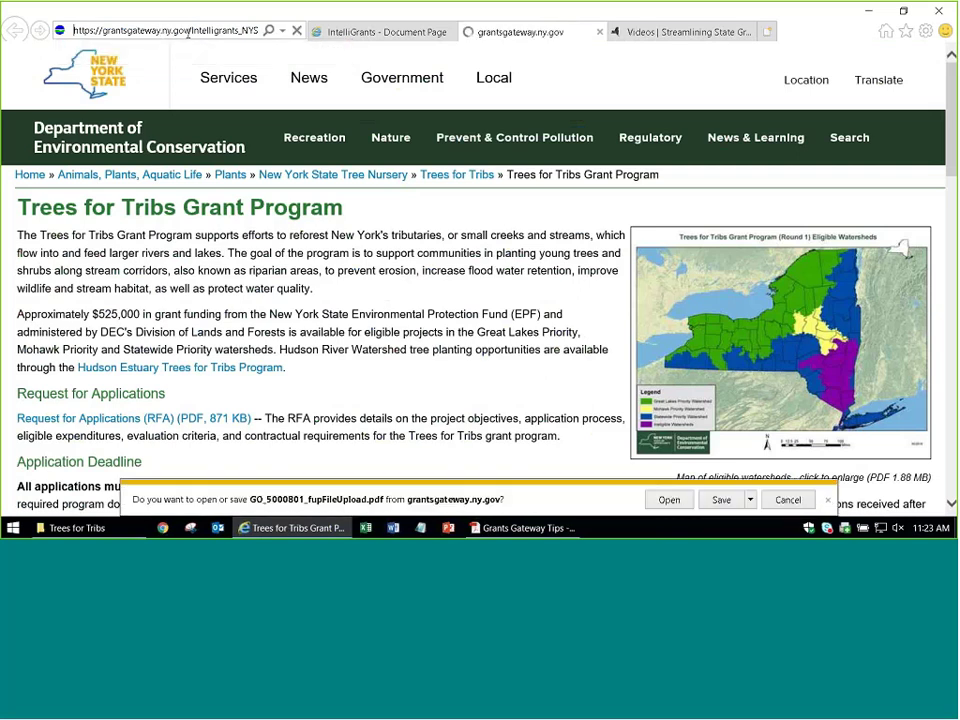
click(669, 499)
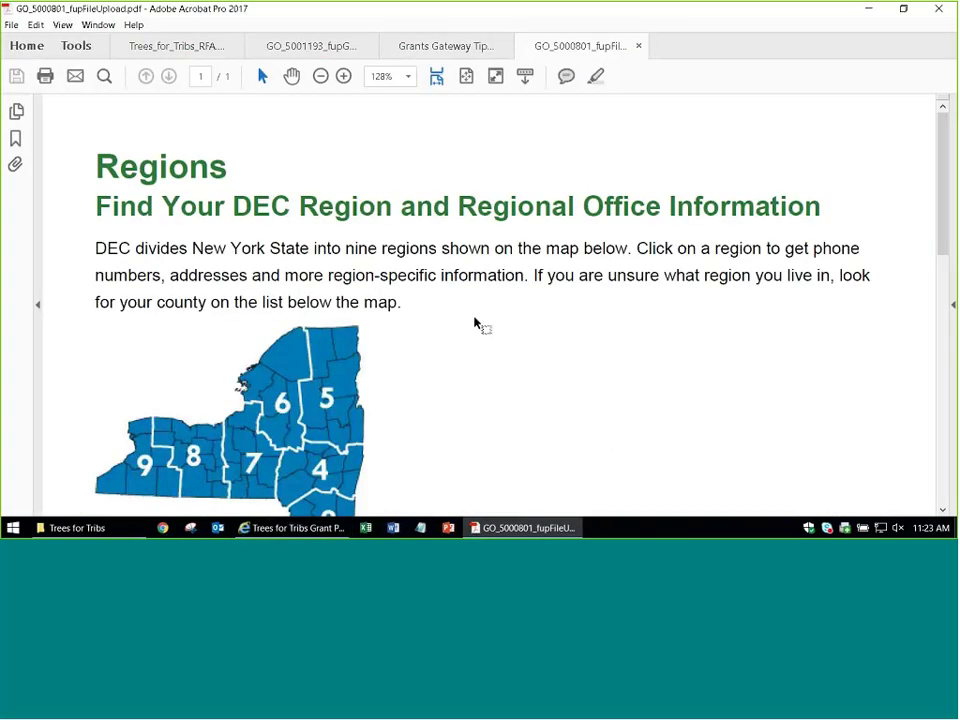
Look over the DEC regions map PDF, then return to the Trees for Tribs web page
scroll(476, 323, down, 4)
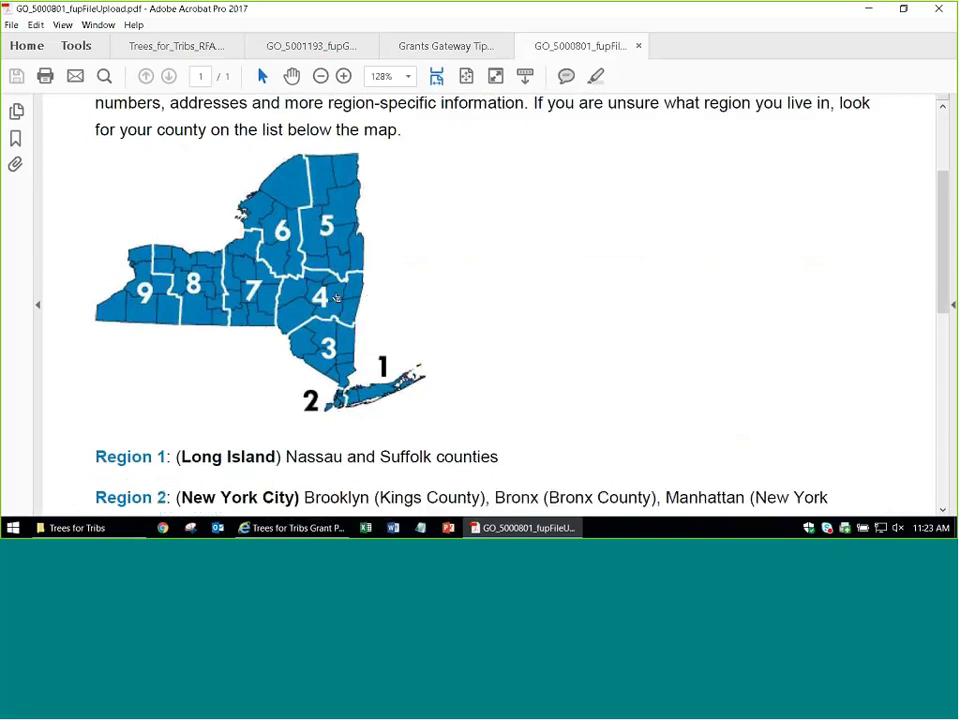
scroll(548, 312, down, 6)
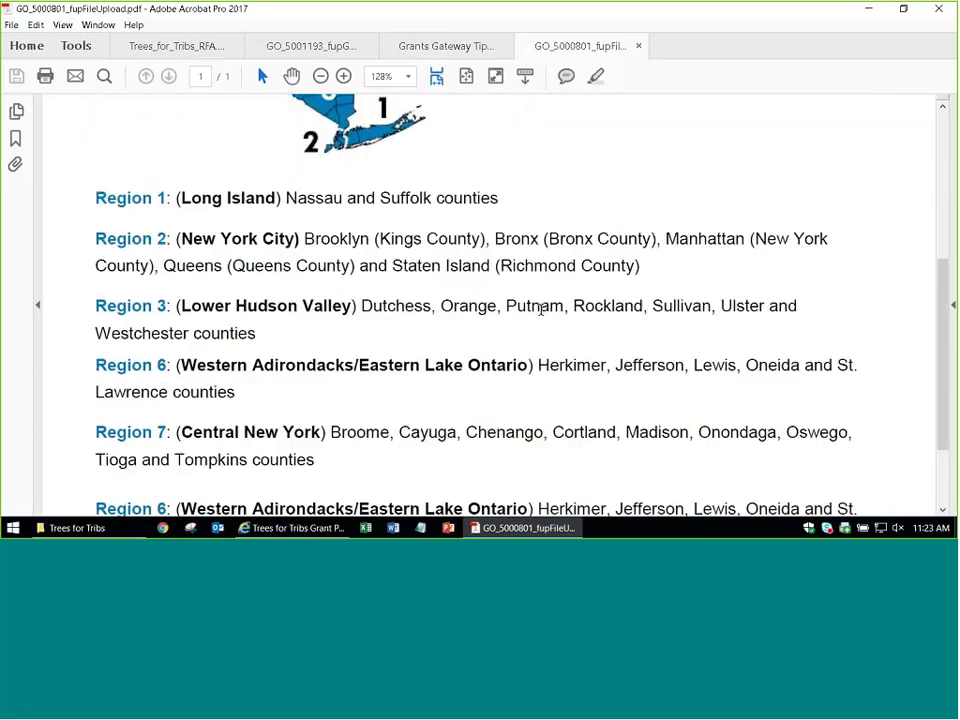
key(alt+Tab)
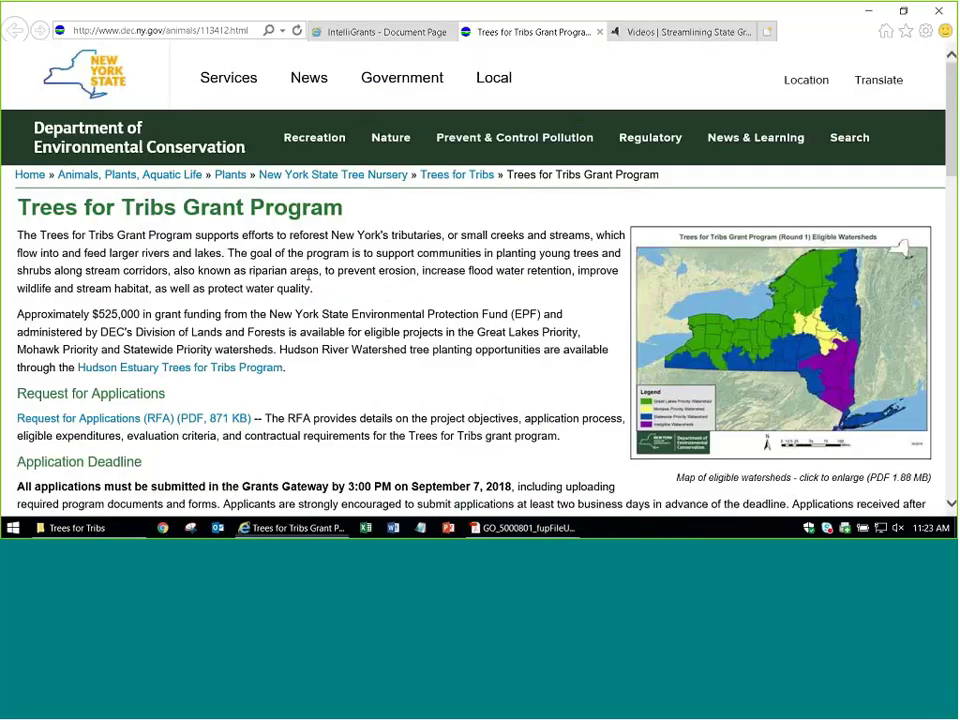
Back on Pre-Submission Uploads, bring up link options for the Appendix 5 Planting Plan template
click(385, 31)
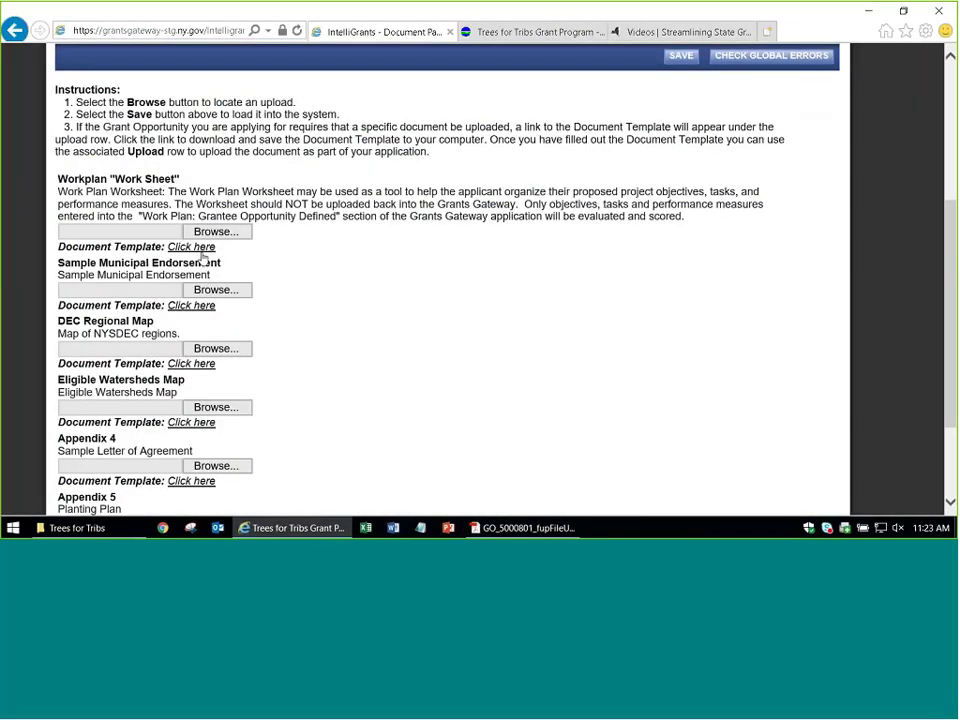
scroll(190, 265, up, 3)
scroll(190, 265, down, 5)
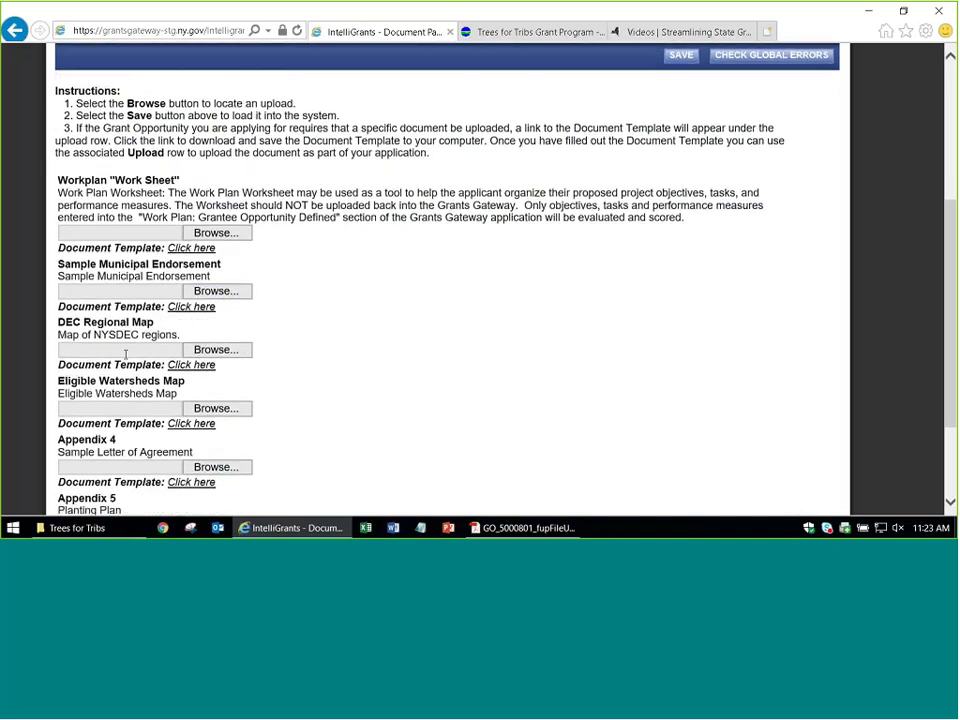
scroll(248, 290, down, 2)
scroll(250, 288, up, 2)
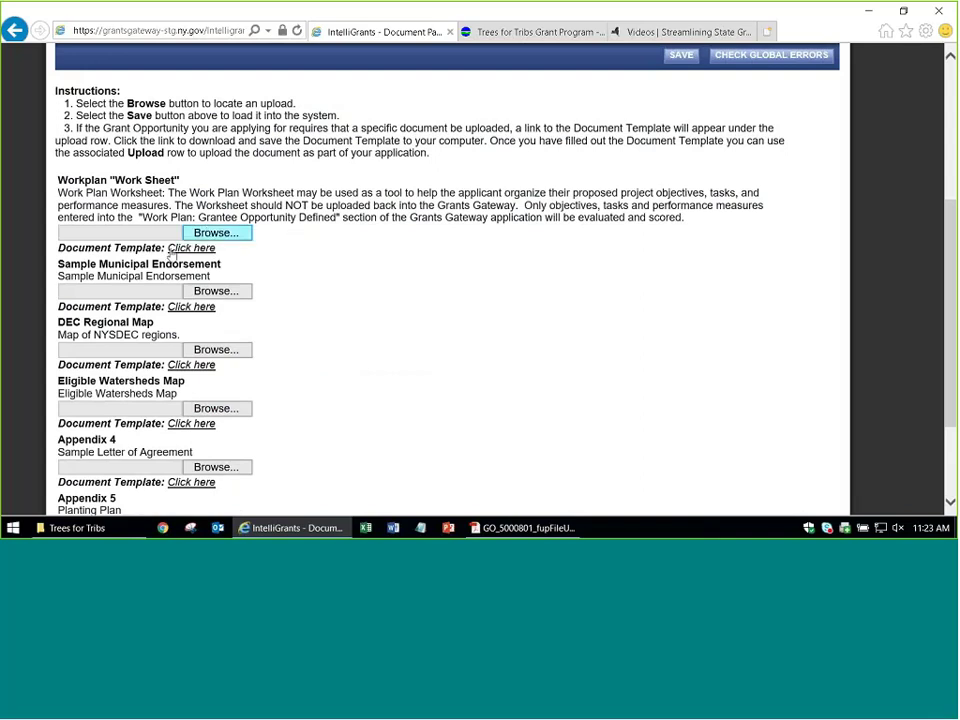
scroll(250, 252, down, 2)
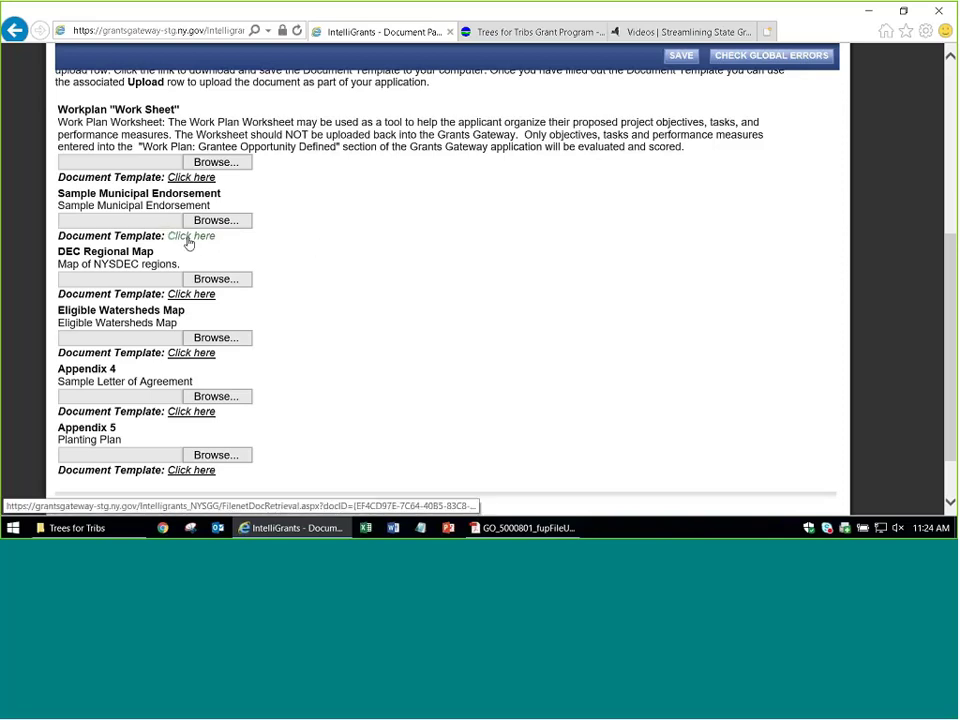
scroll(302, 262, down, 2)
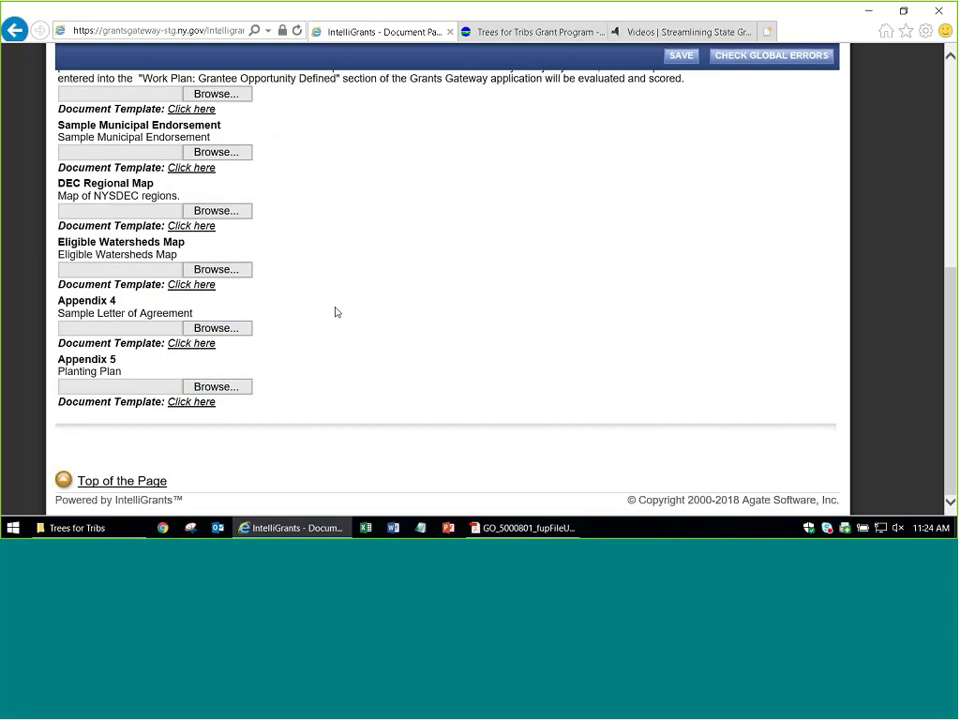
right_click(188, 410)
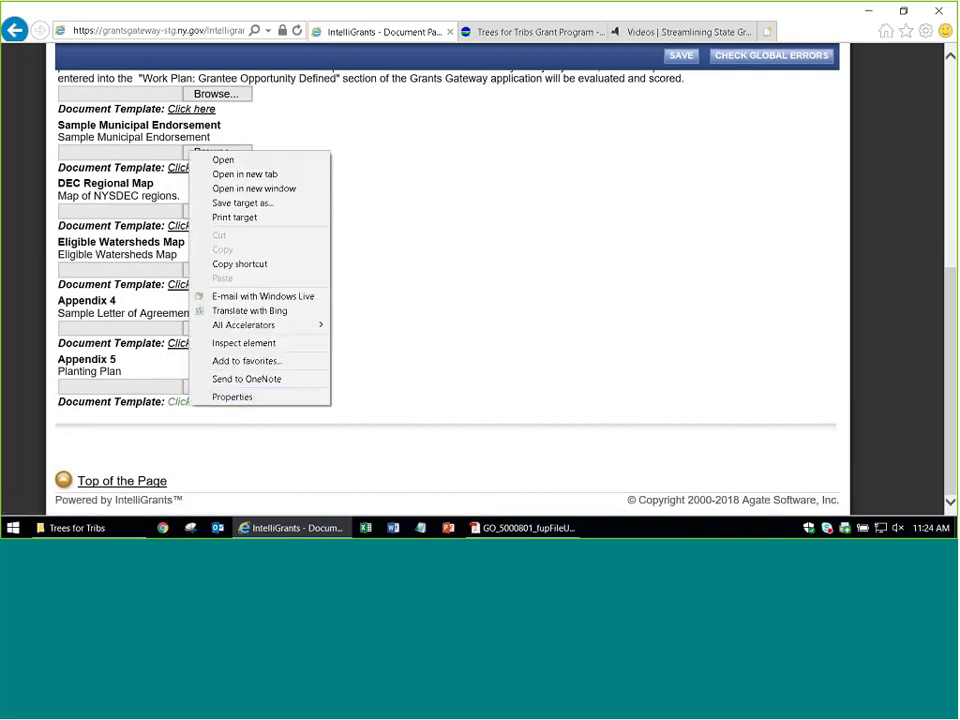
Download the Appendix 5 Planting Plan template via its copied link and open GO_5001193_fupFileUpload.docx
click(279, 265)
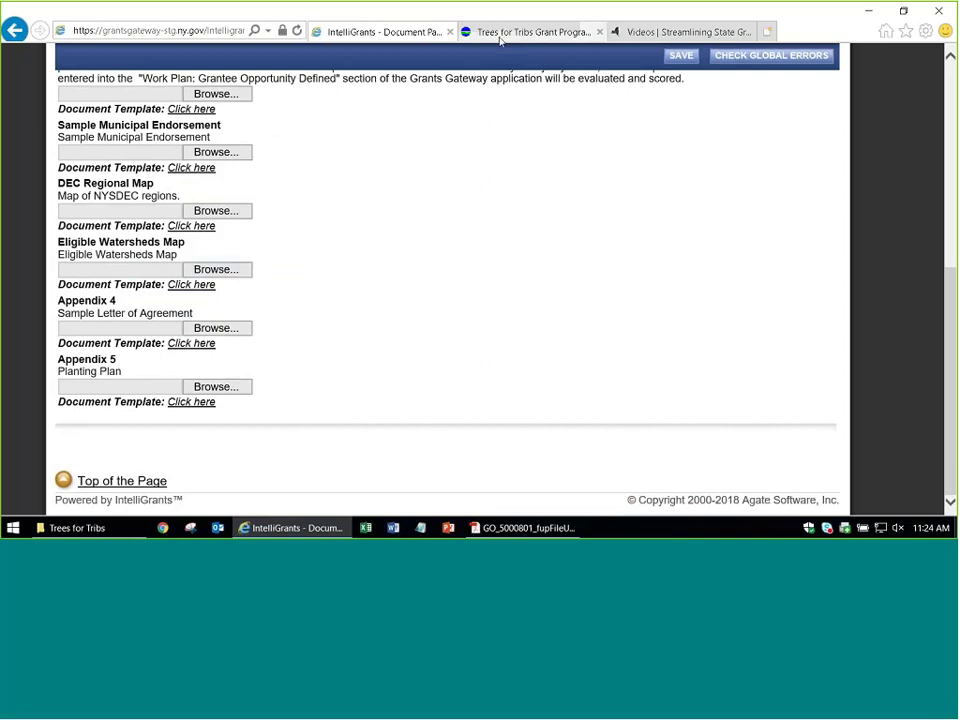
click(505, 32)
click(135, 30)
key(ctrl+v)
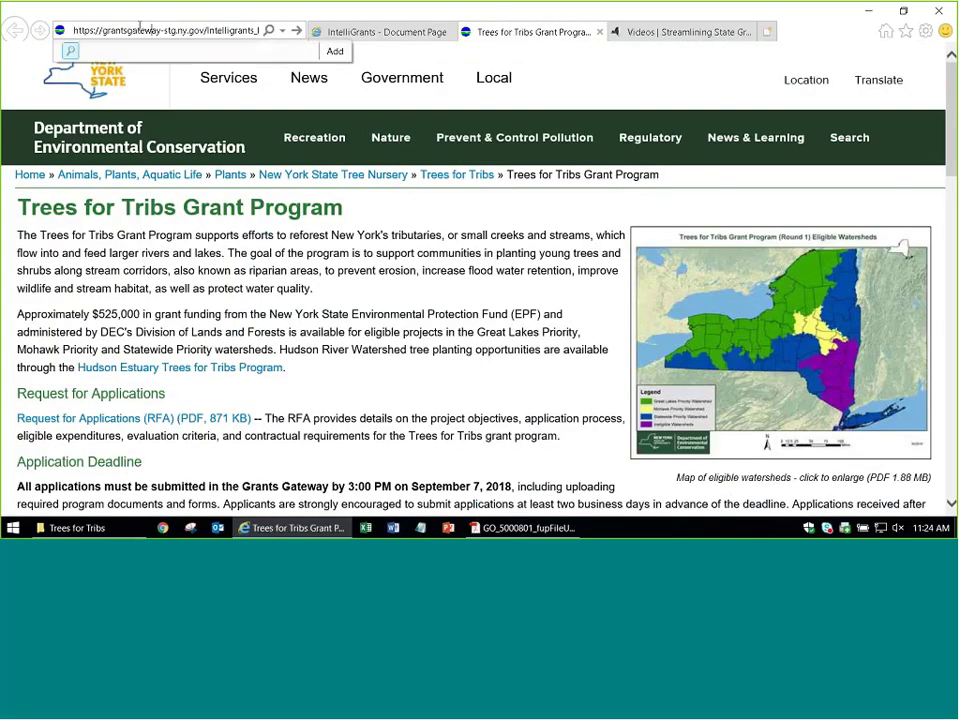
key(Return)
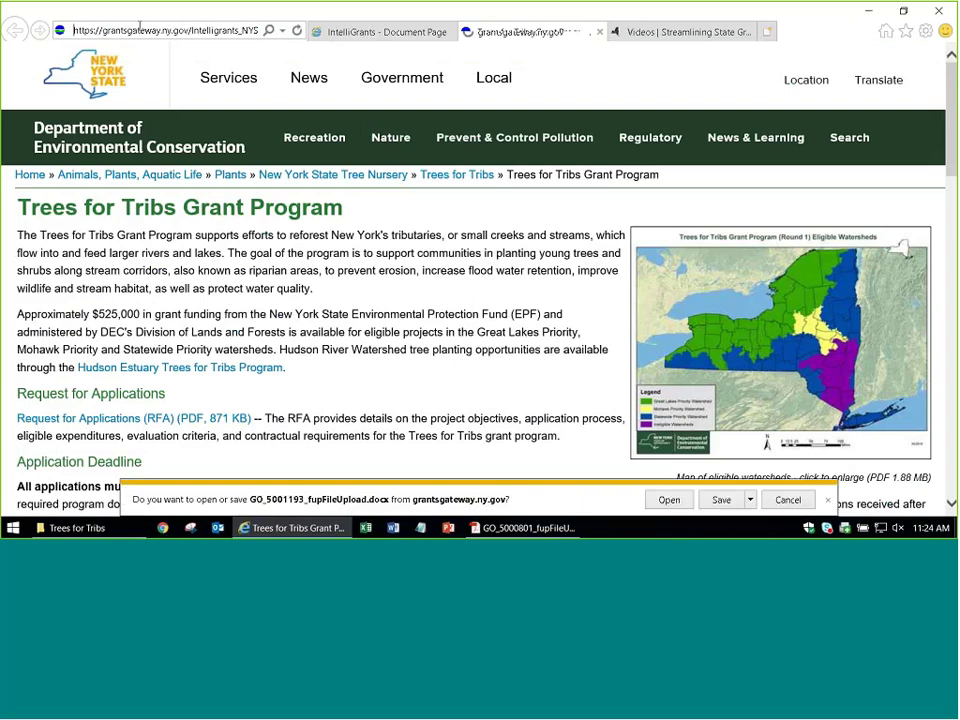
click(669, 499)
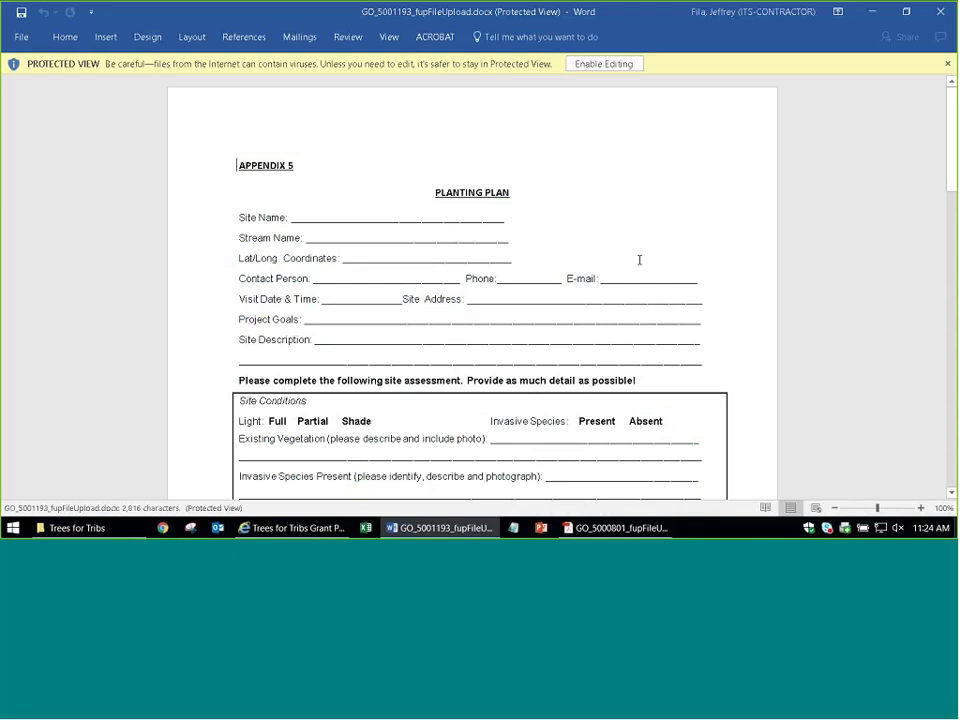
Review the Planting Plan's Stream and Bank Conditions, Site Map and tree/shrub request sections
scroll(489, 278, down, 8)
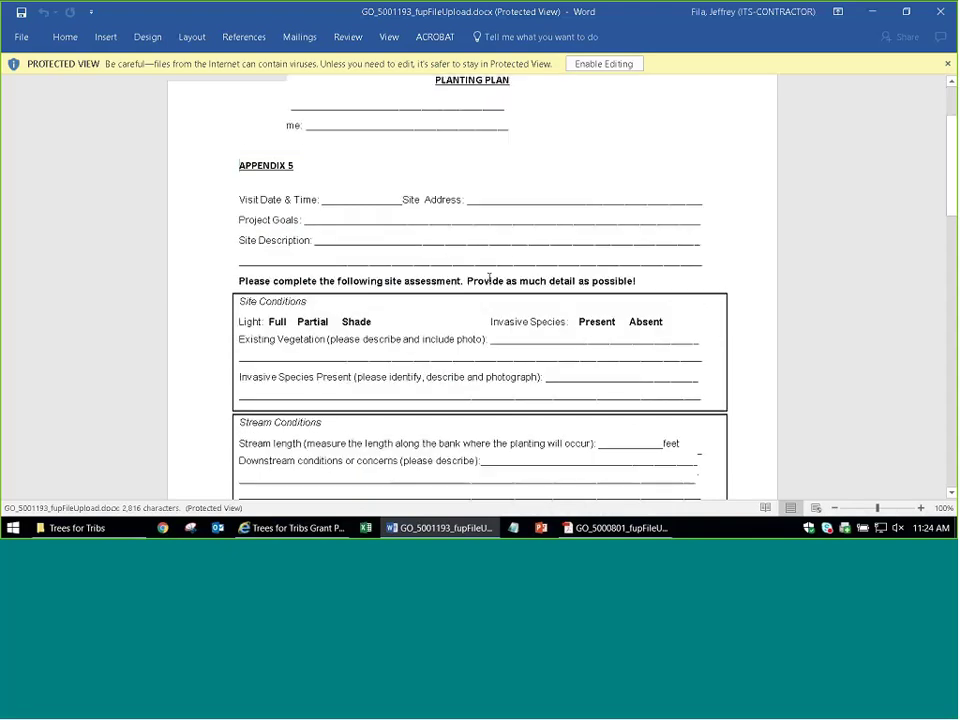
scroll(489, 278, down, 15)
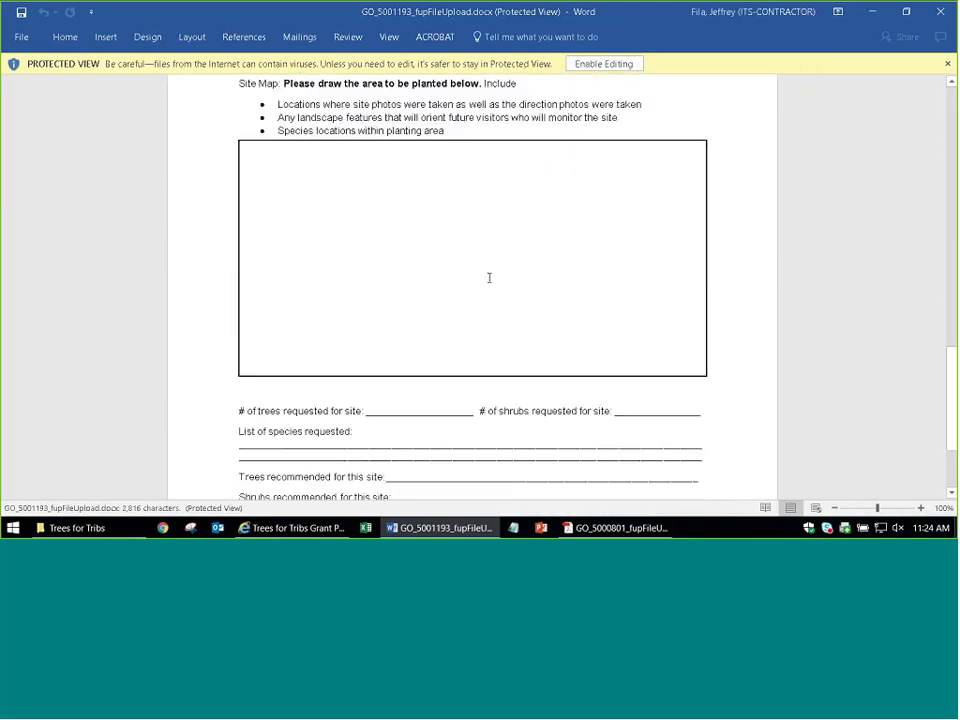
scroll(489, 278, up, 20)
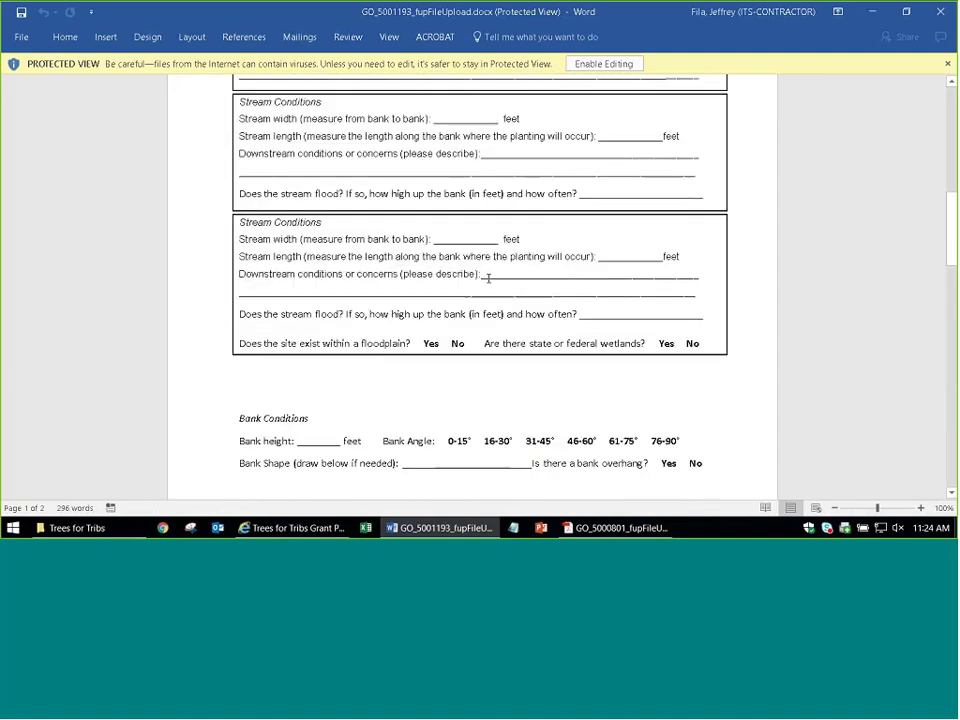
Minimize Word and reopen the Project/Site Addresses form in IntelliGrants
click(871, 11)
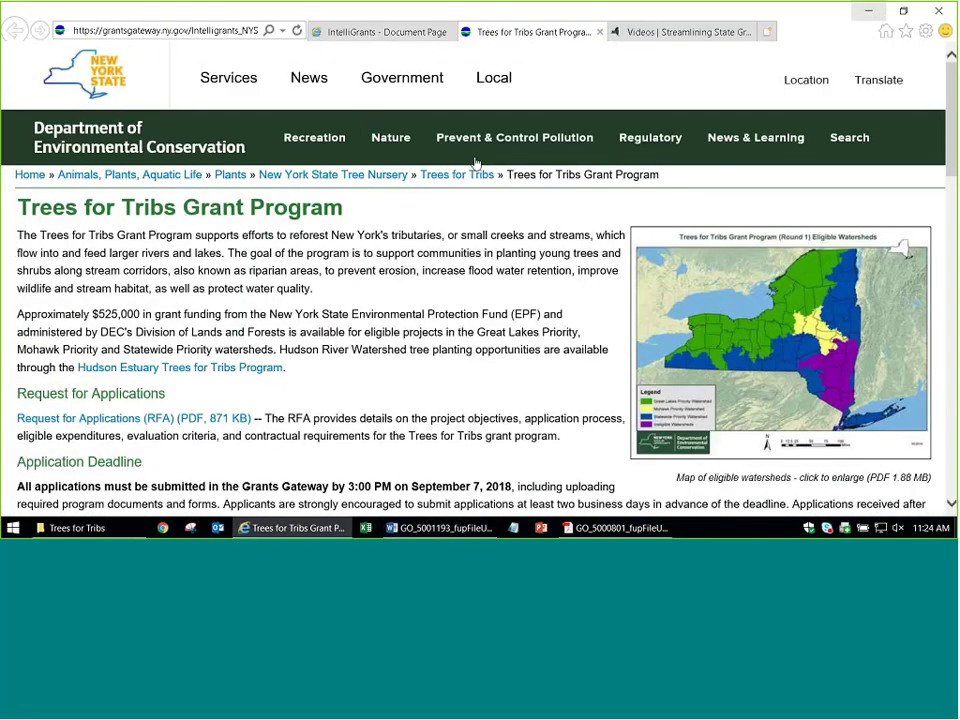
click(343, 32)
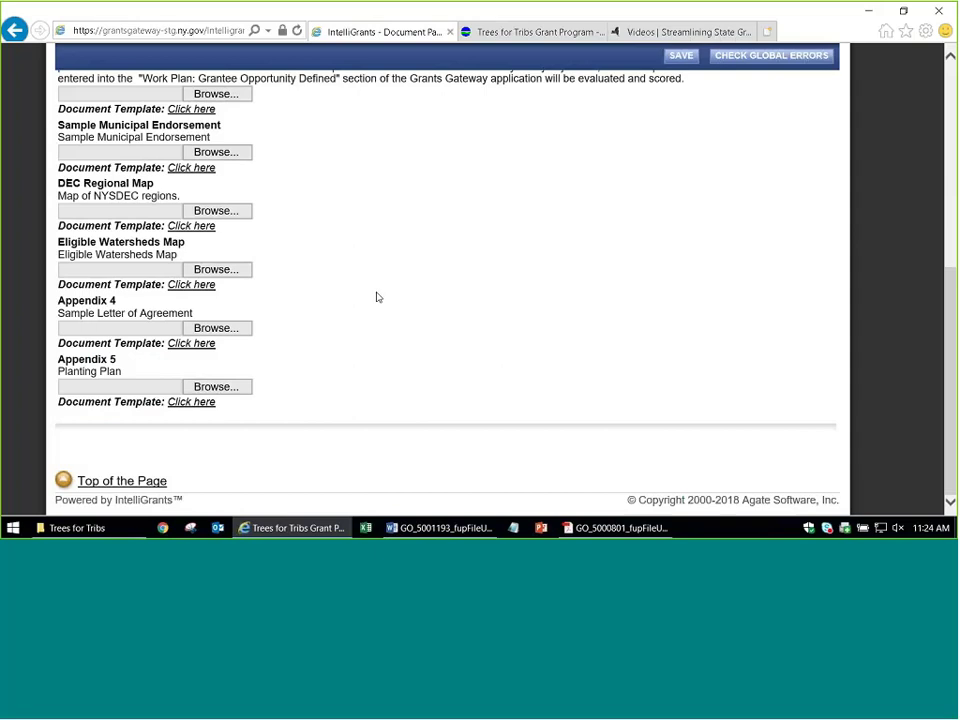
scroll(377, 296, up, 3)
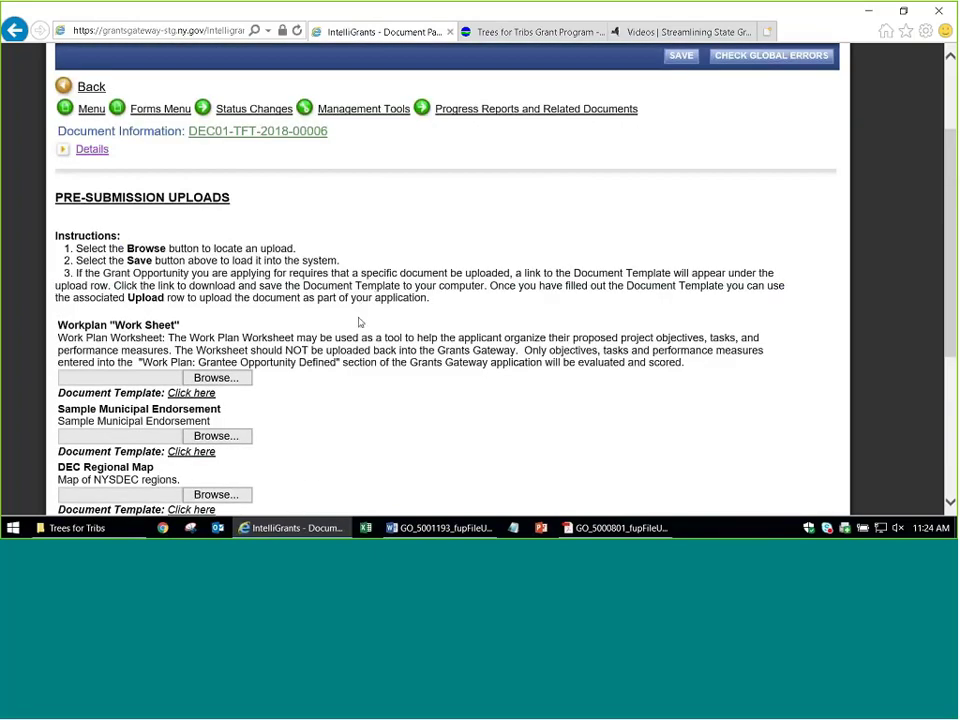
scroll(358, 311, down, 3)
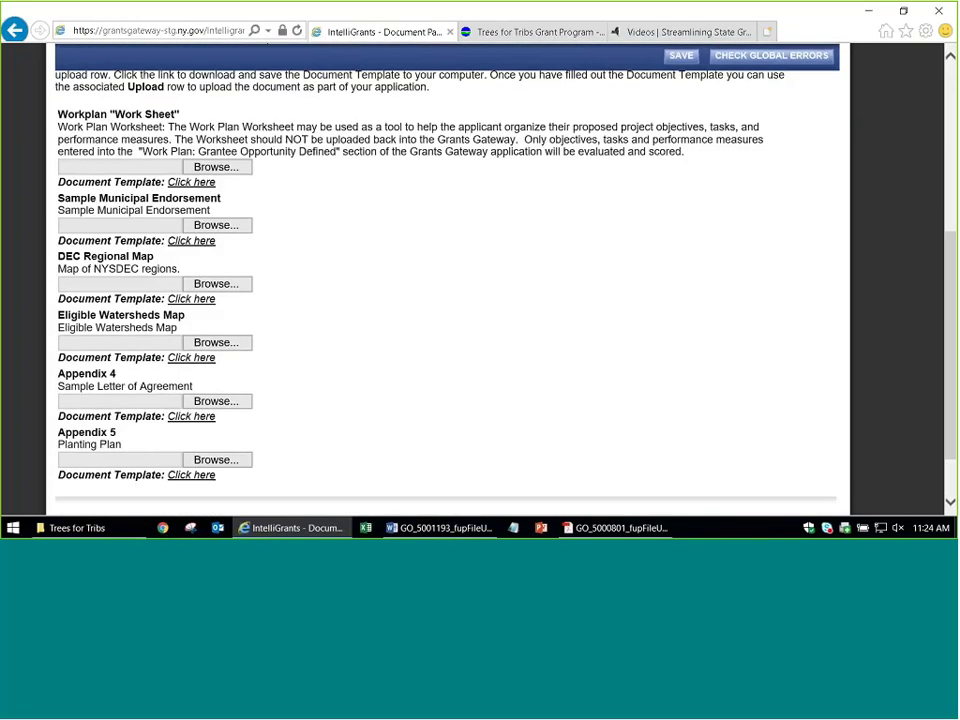
scroll(519, 343, up, 3)
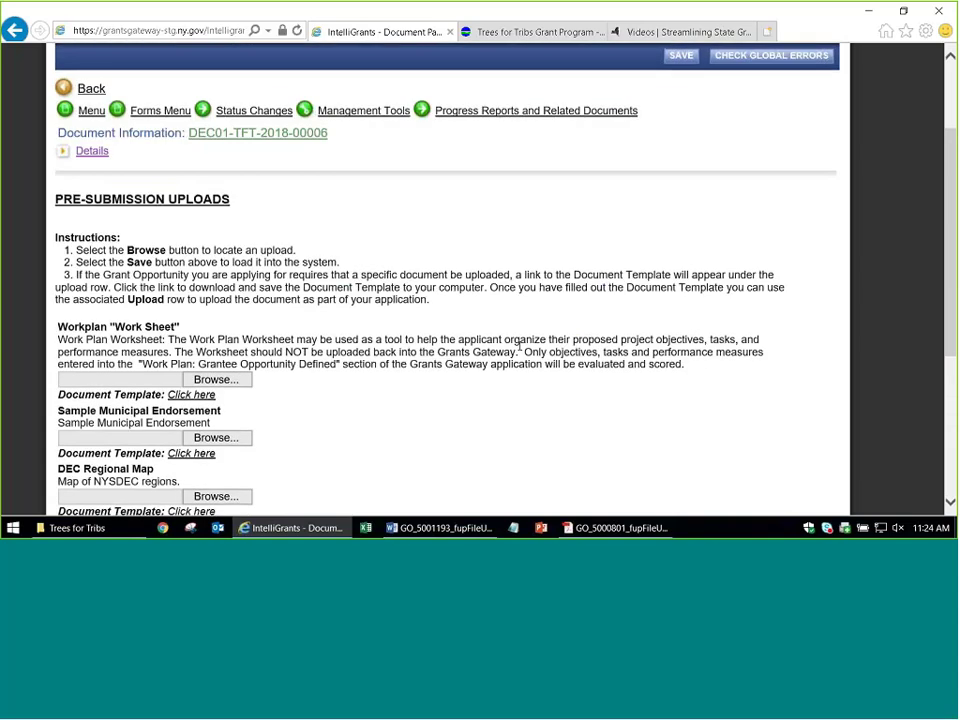
click(158, 111)
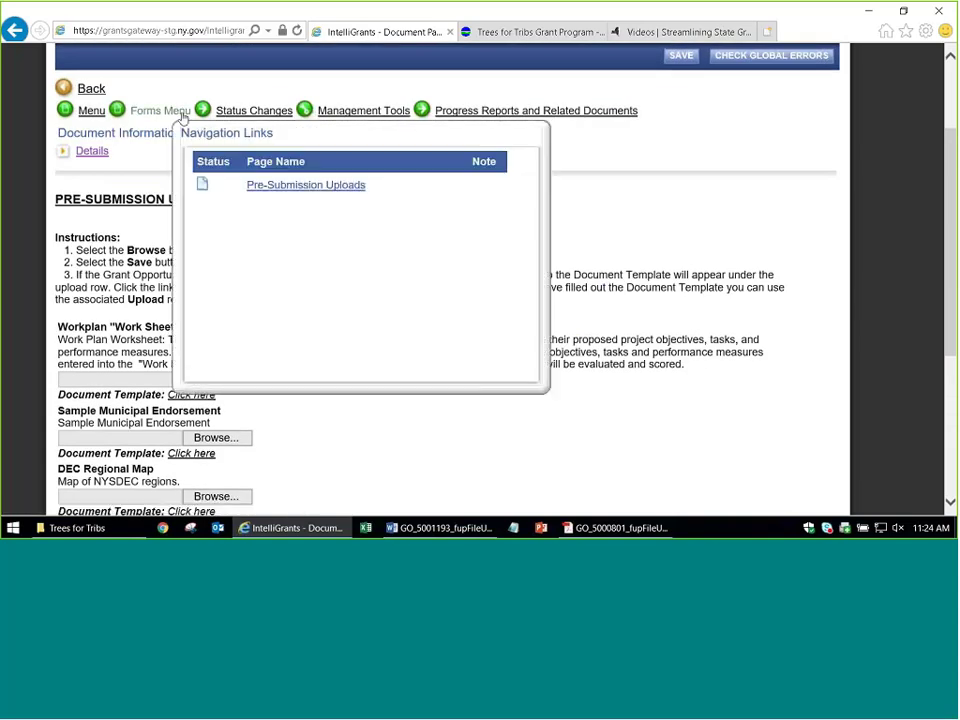
click(147, 117)
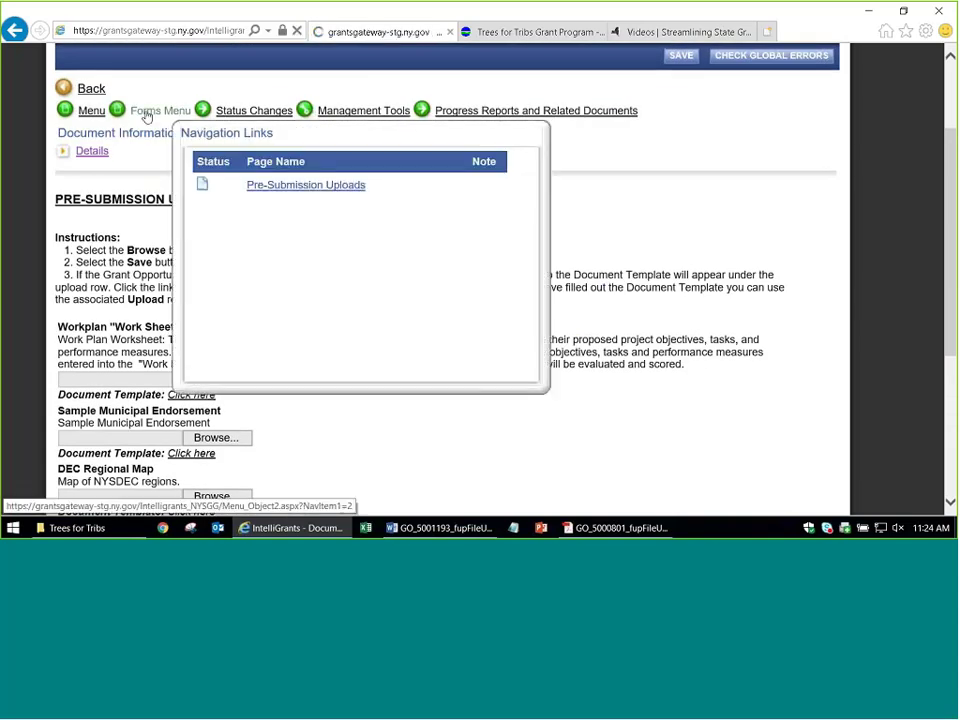
scroll(350, 348, down, 5)
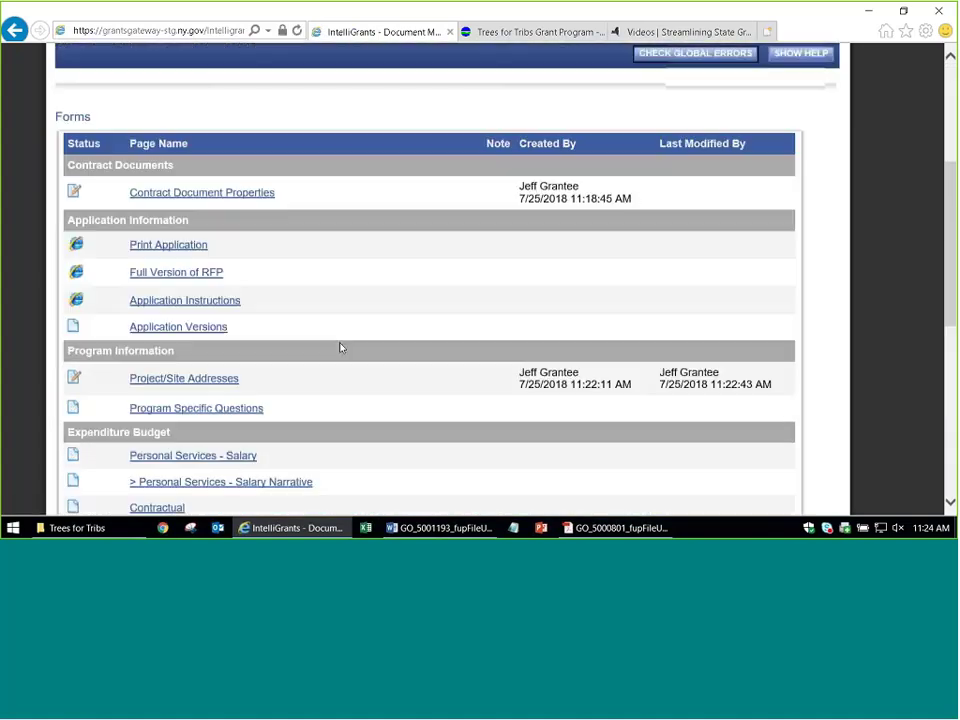
scroll(340, 345, down, 3)
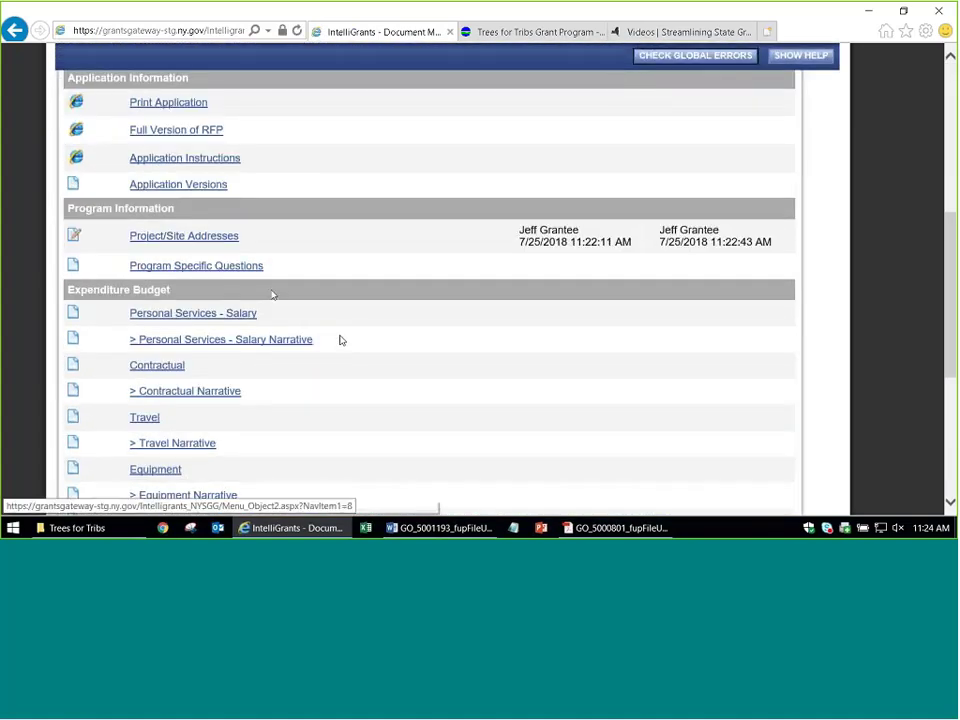
click(322, 255)
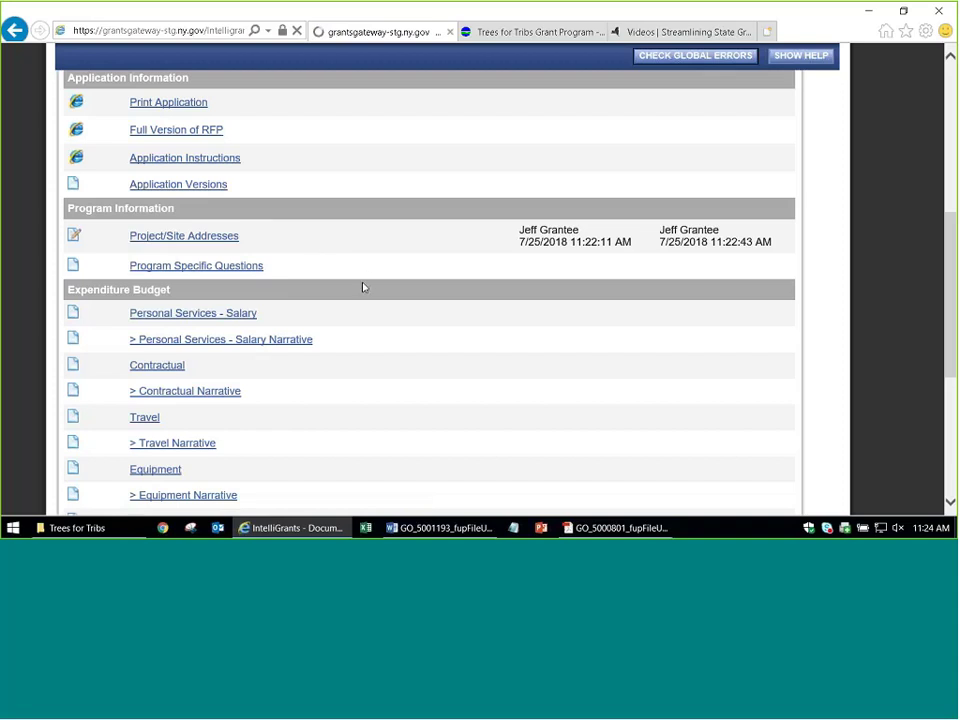
Set Agency Specific Region to NYSDEC Region 4 and save the site address
scroll(364, 289, down, 5)
click(267, 403)
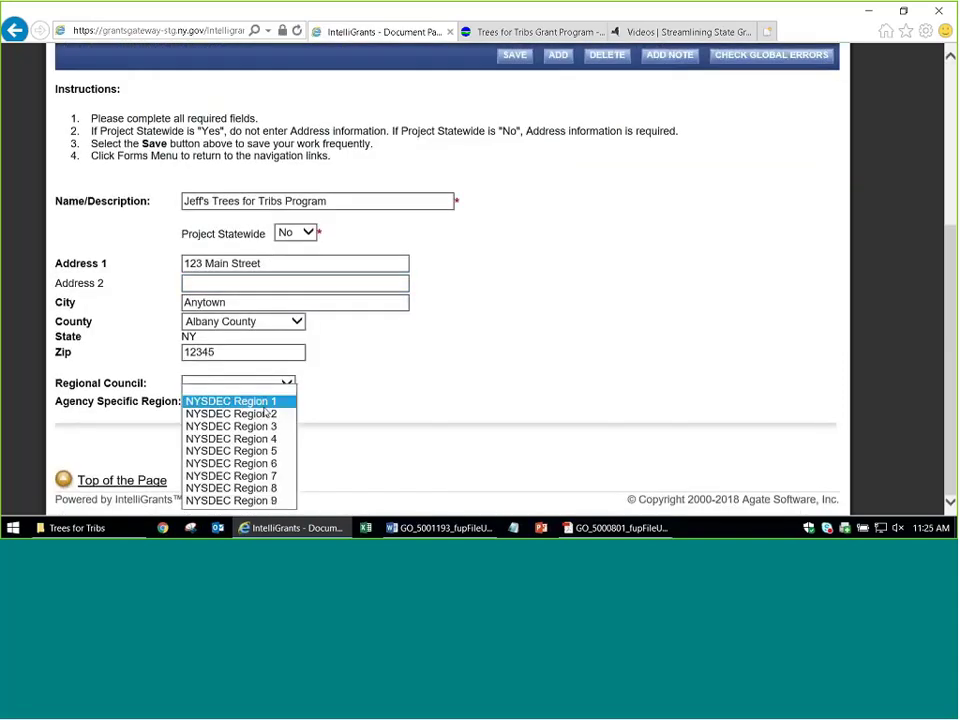
click(228, 437)
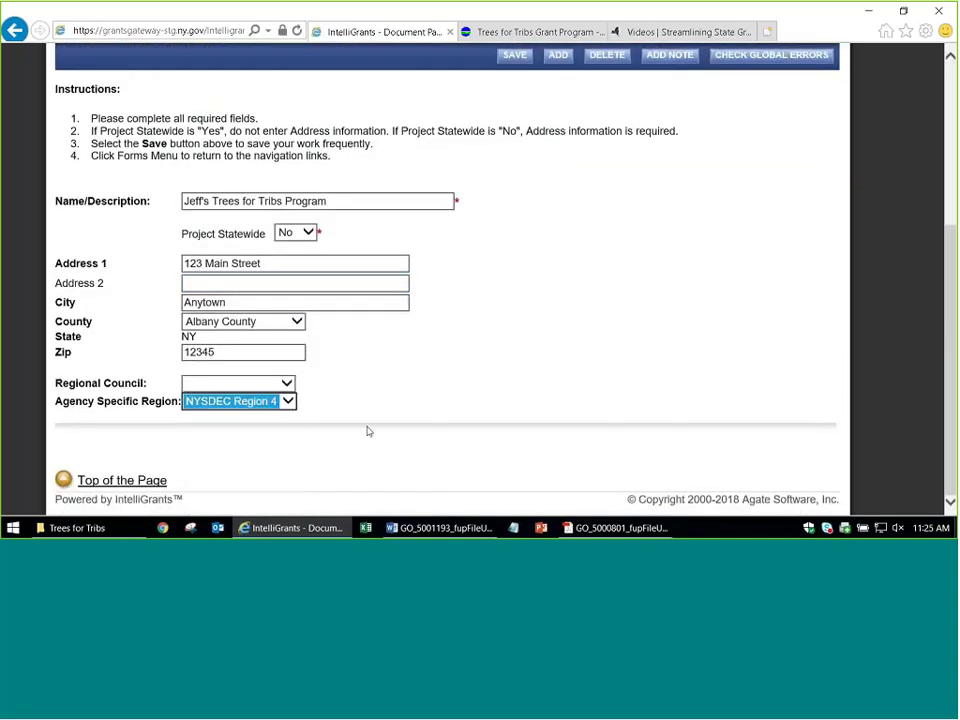
click(514, 55)
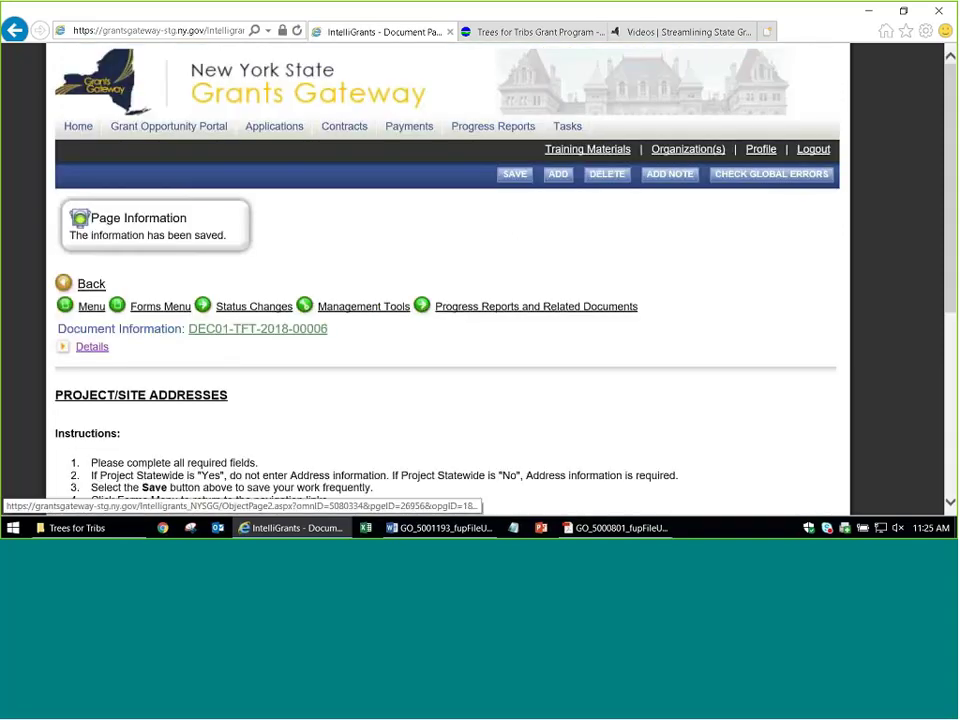
Start a new blank Project/Site Address entry with ADD
scroll(366, 346, down, 5)
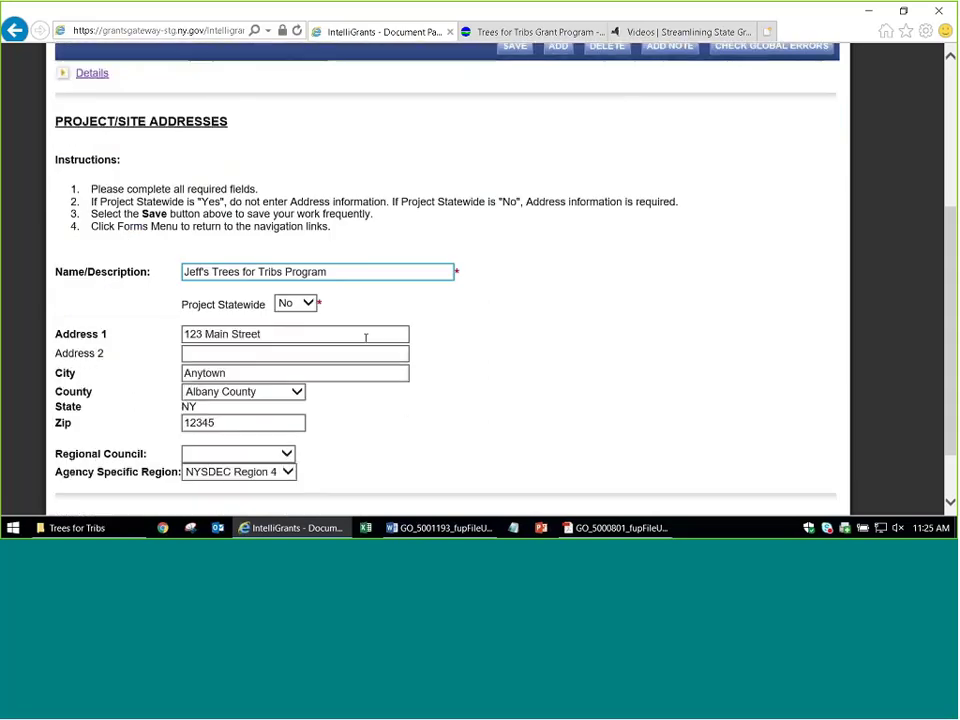
scroll(630, 414, up, 1)
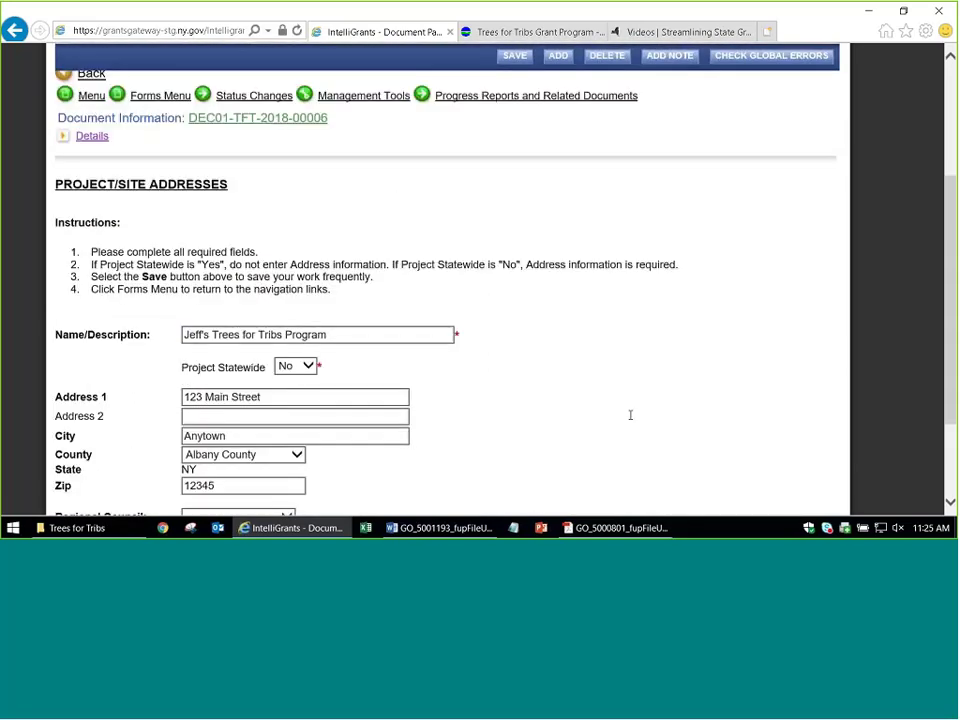
scroll(553, 392, up, 1)
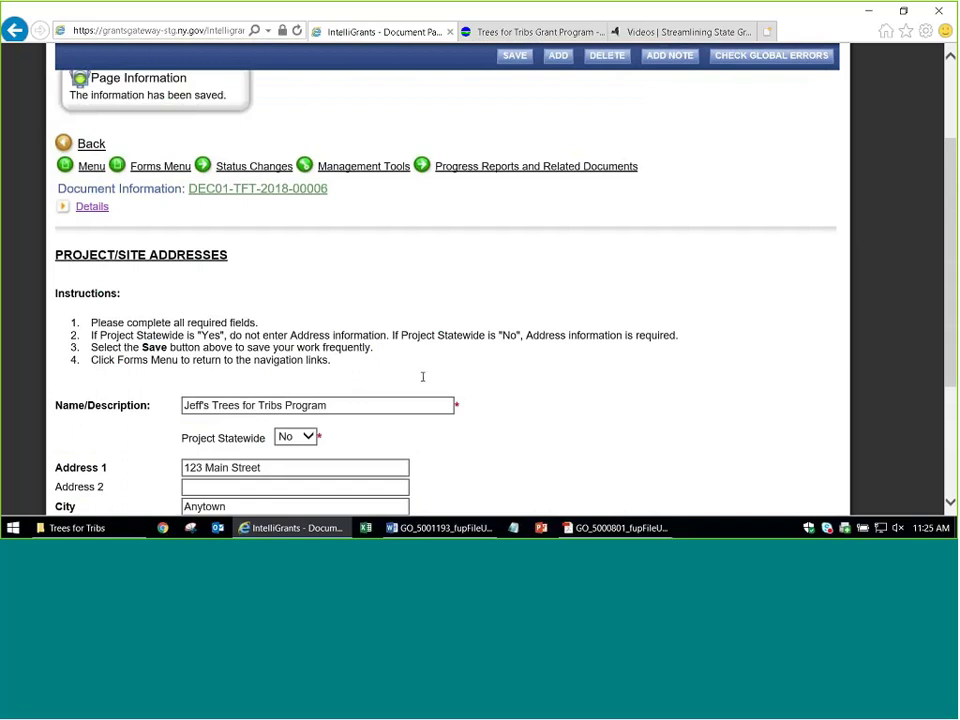
mouse_move(574, 153)
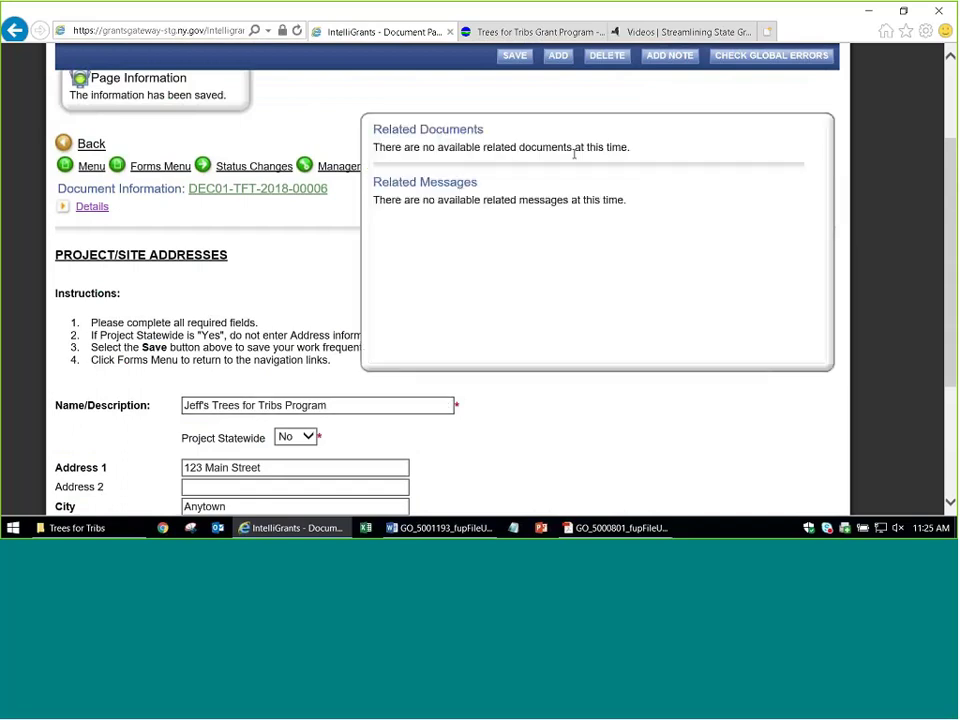
click(558, 58)
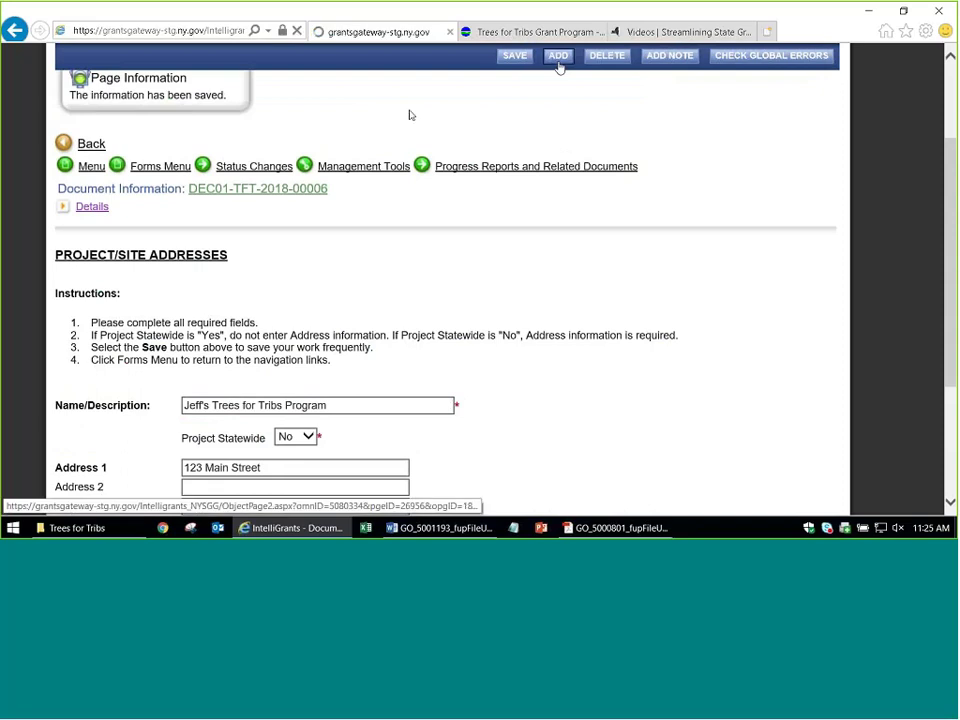
Enter the second site as 'Another Address', 999 State Street, Albany, zip 12345
scroll(348, 363, down, 3)
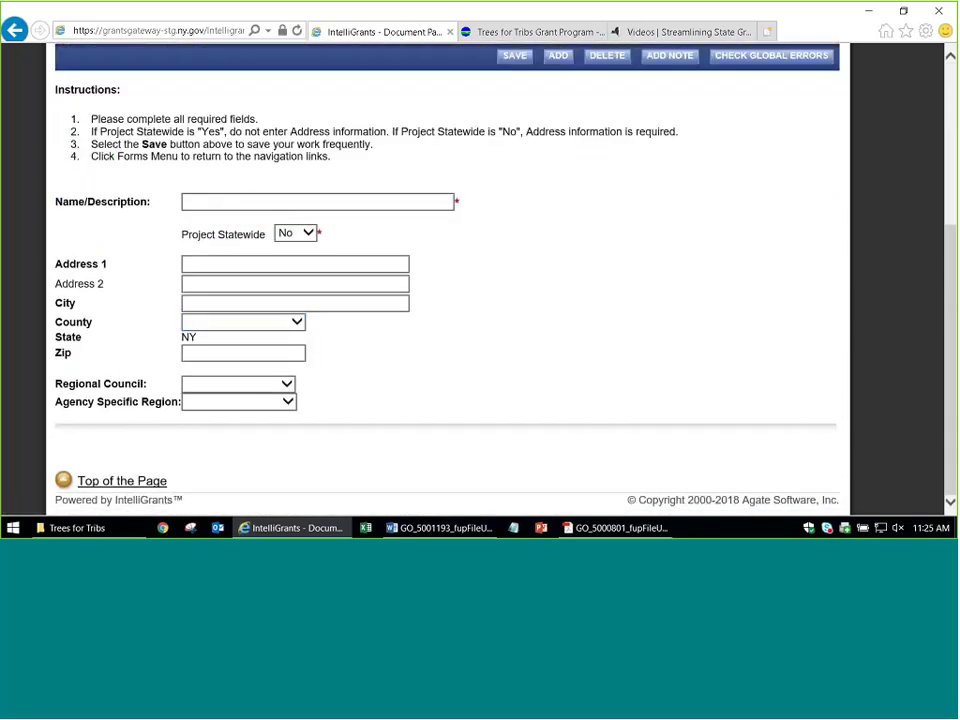
click(347, 200)
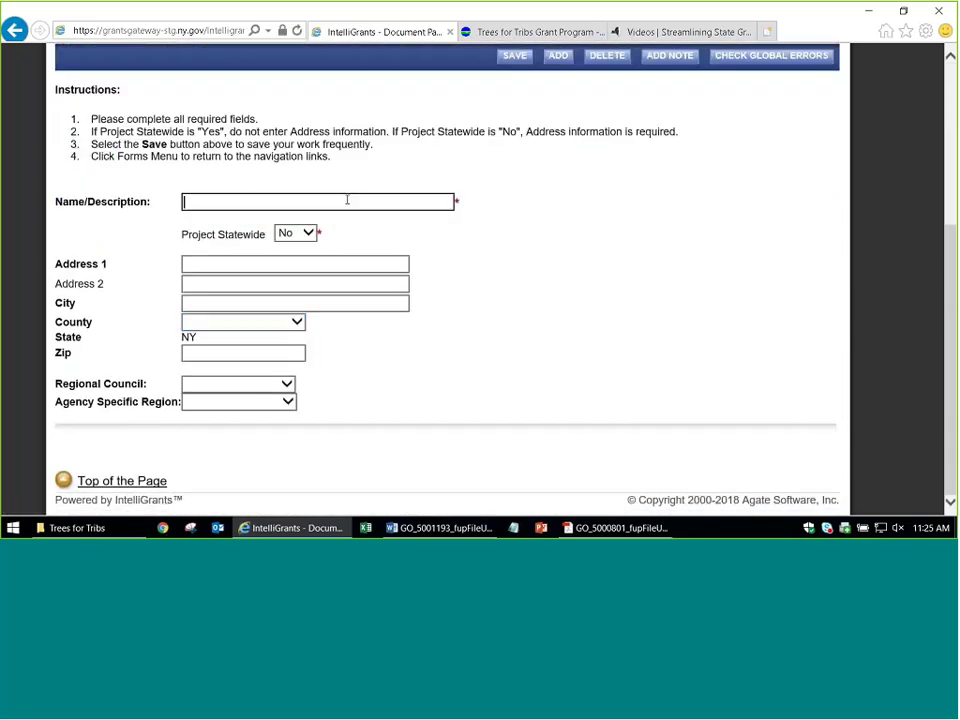
text(Another a)
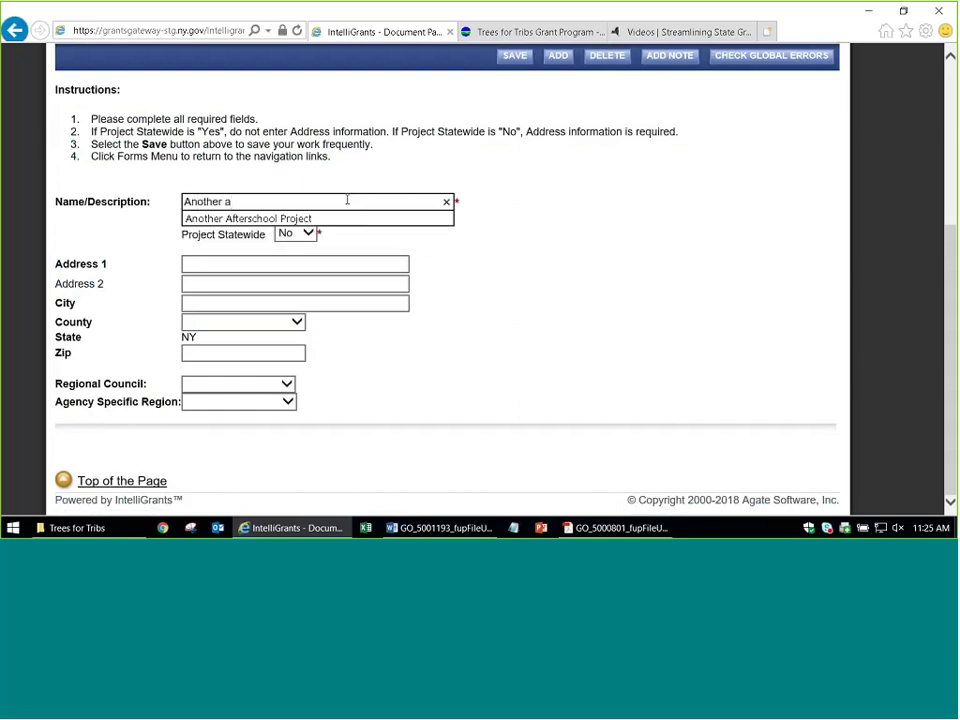
key(BackSpace)
text(Address)
key(Tab)
key(Tab)
text(999)
key(Tab)
key(Tab)
key(Tab)
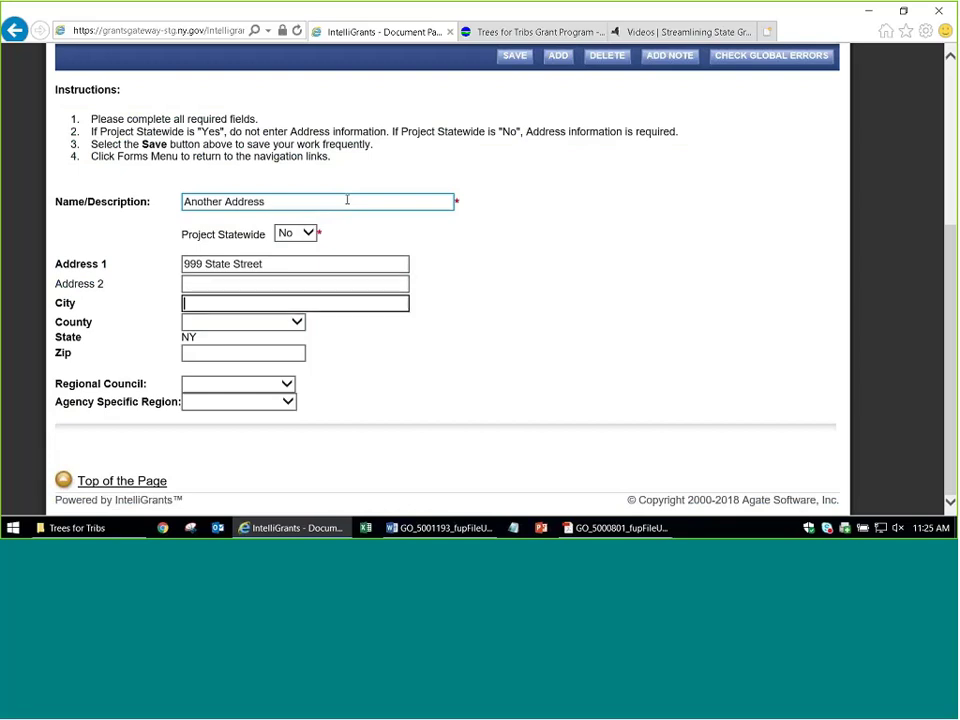
key(shift+Tab)
text(Alba)
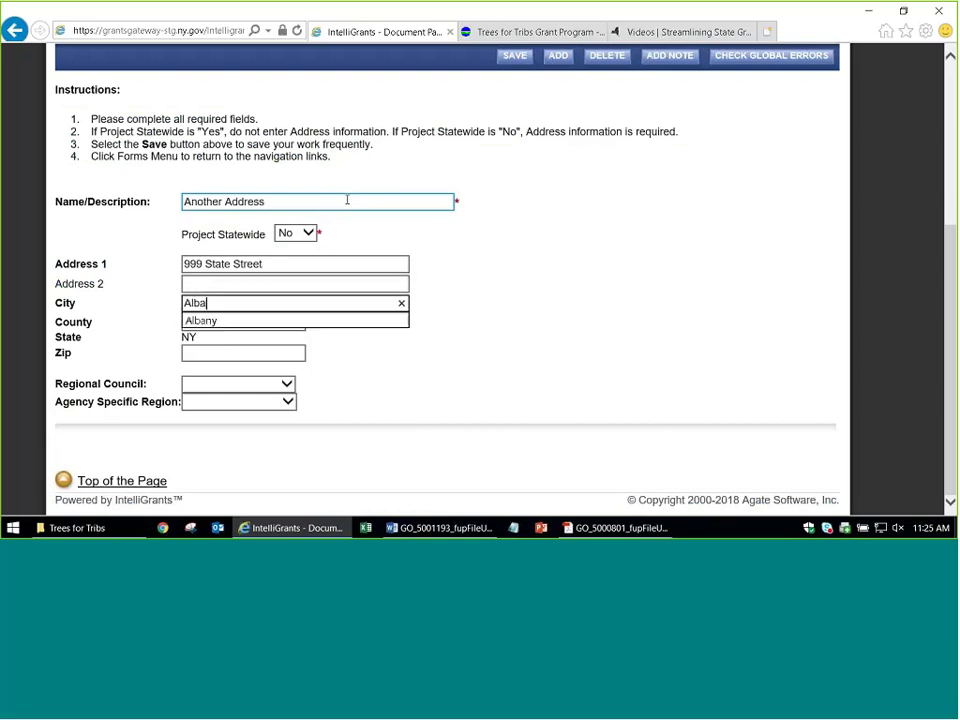
key(Tab)
key(Tab)
text(12)
key(Tab)
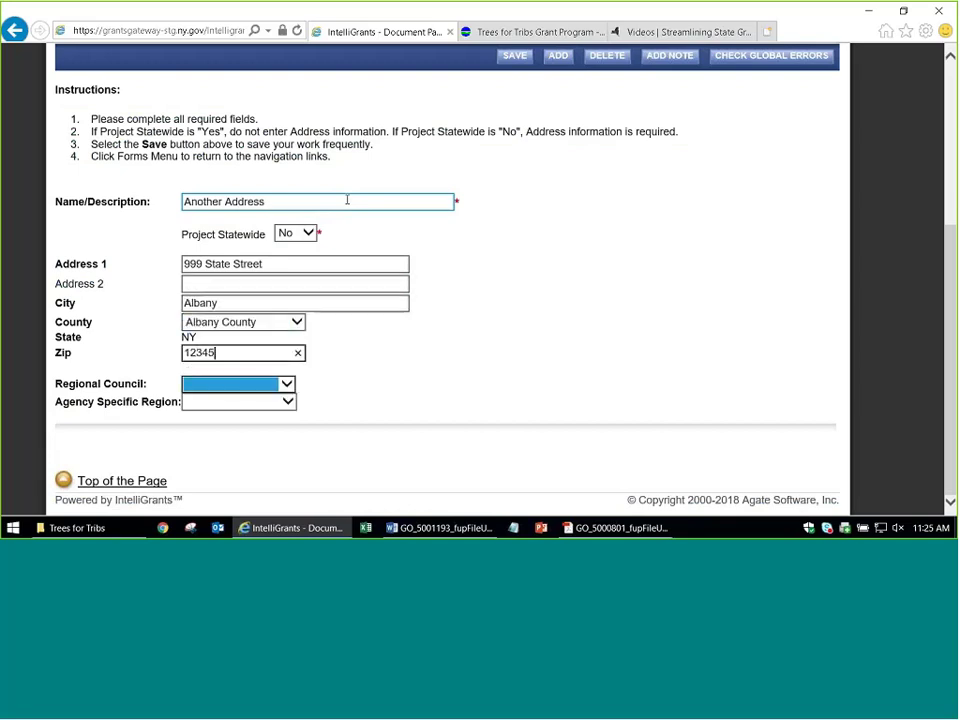
key(Tab)
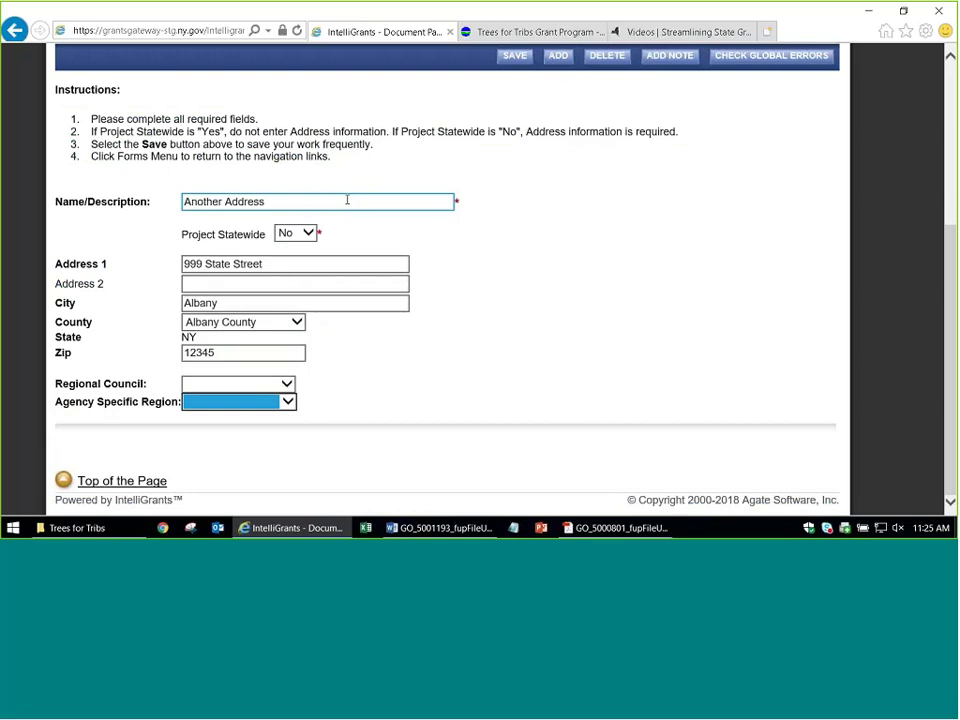
Set Agency Specific Region to NYSDEC Region 4 and save the address
click(245, 384)
click(232, 438)
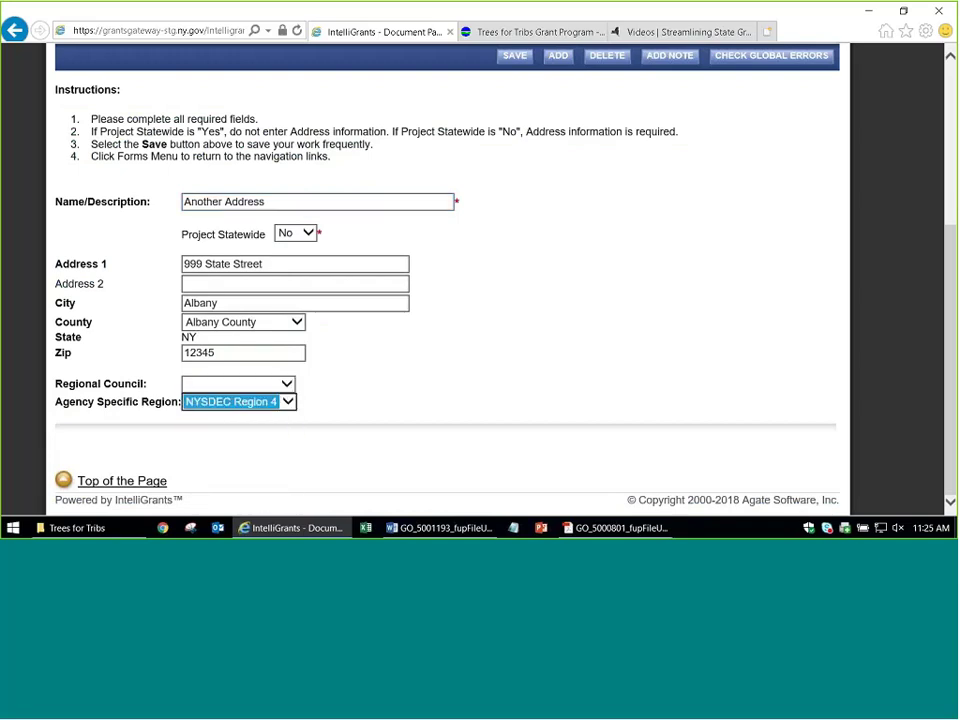
click(514, 55)
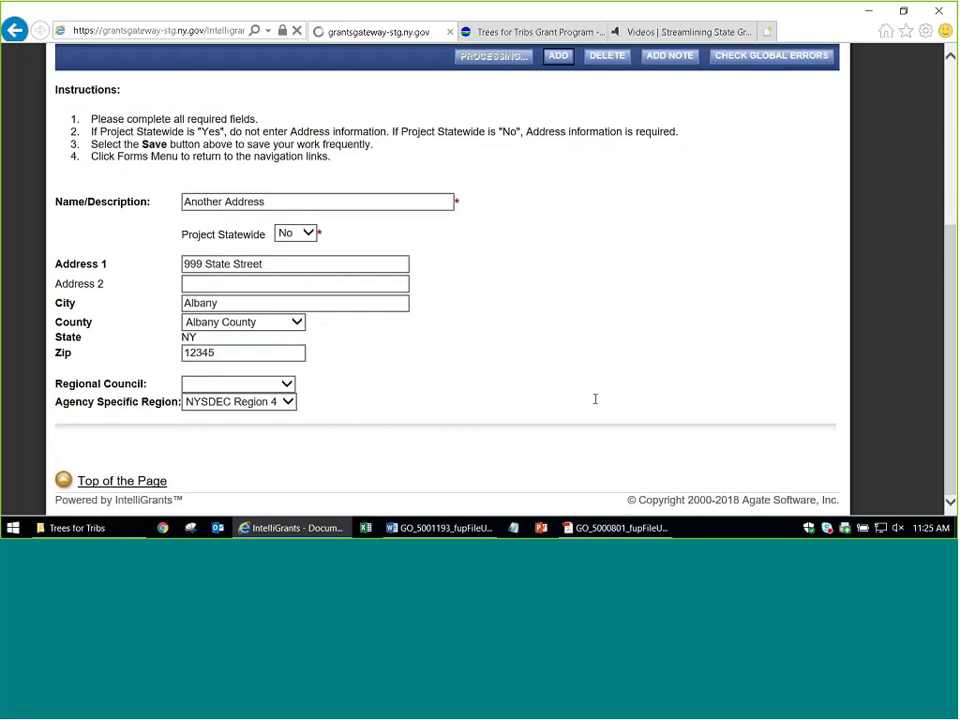
Check the saved Project/Site Addresses list, now showing two addresses
scroll(535, 392, down, 3)
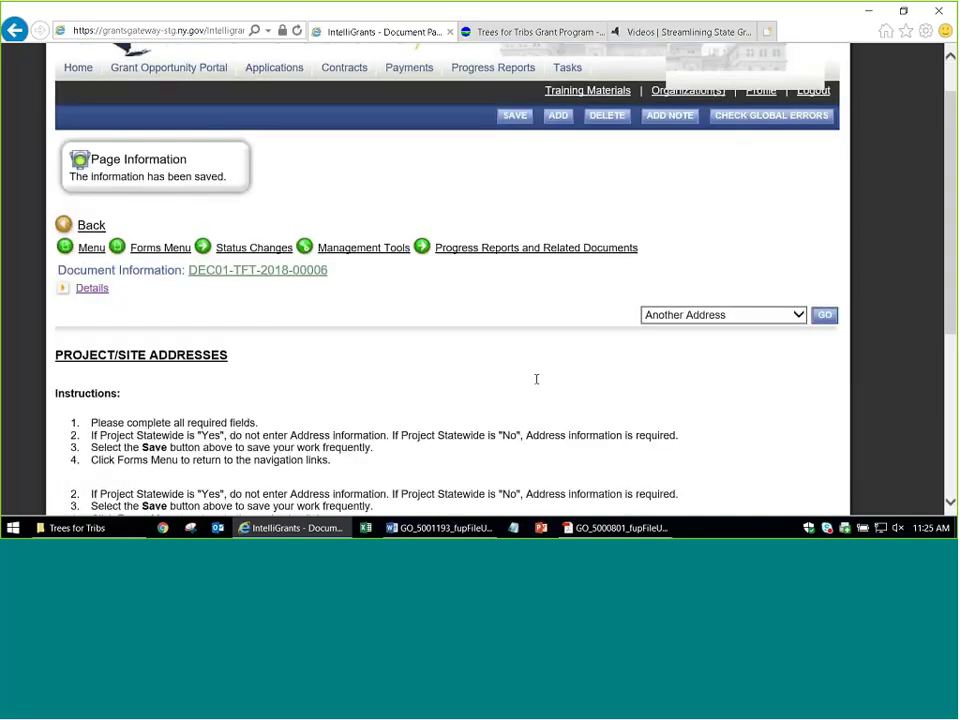
click(720, 232)
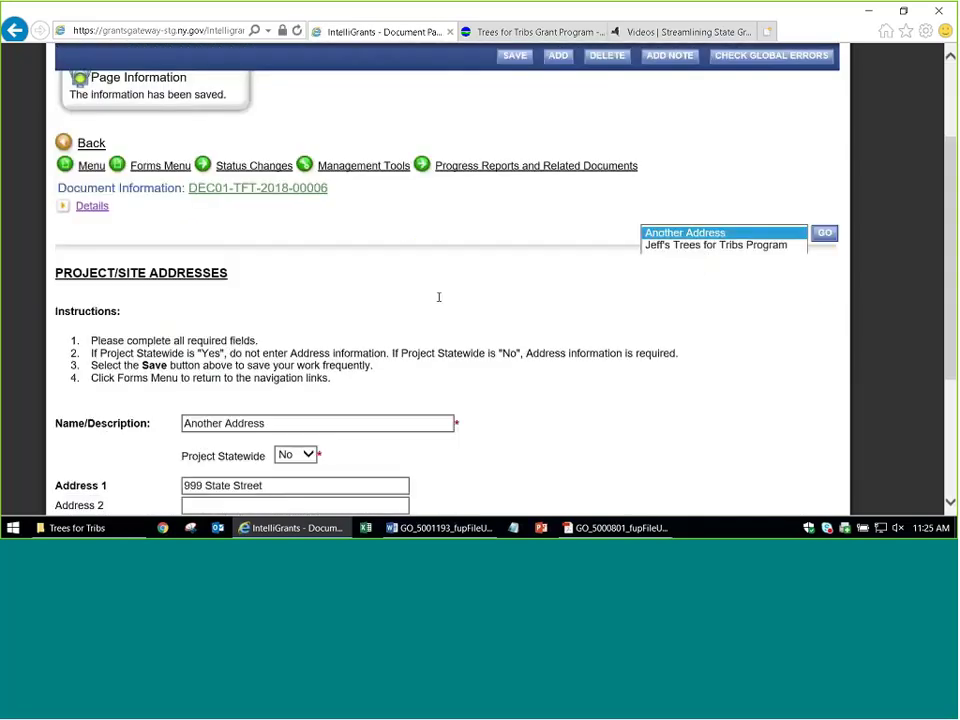
click(439, 293)
scroll(428, 338, down, 3)
scroll(498, 364, up, 3)
scroll(498, 364, up, 2)
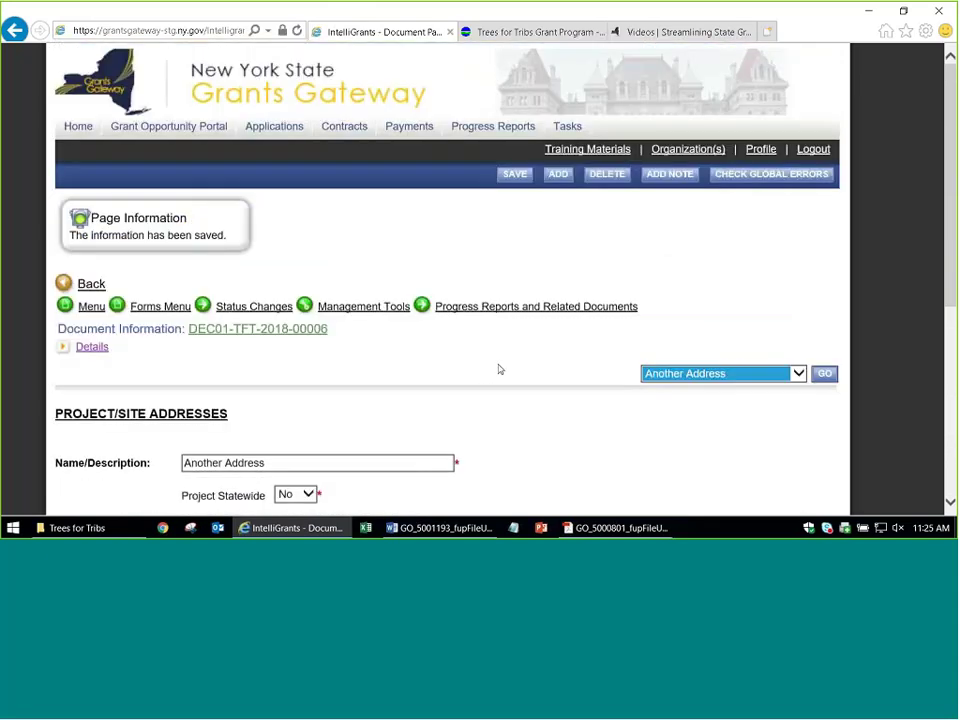
click(152, 306)
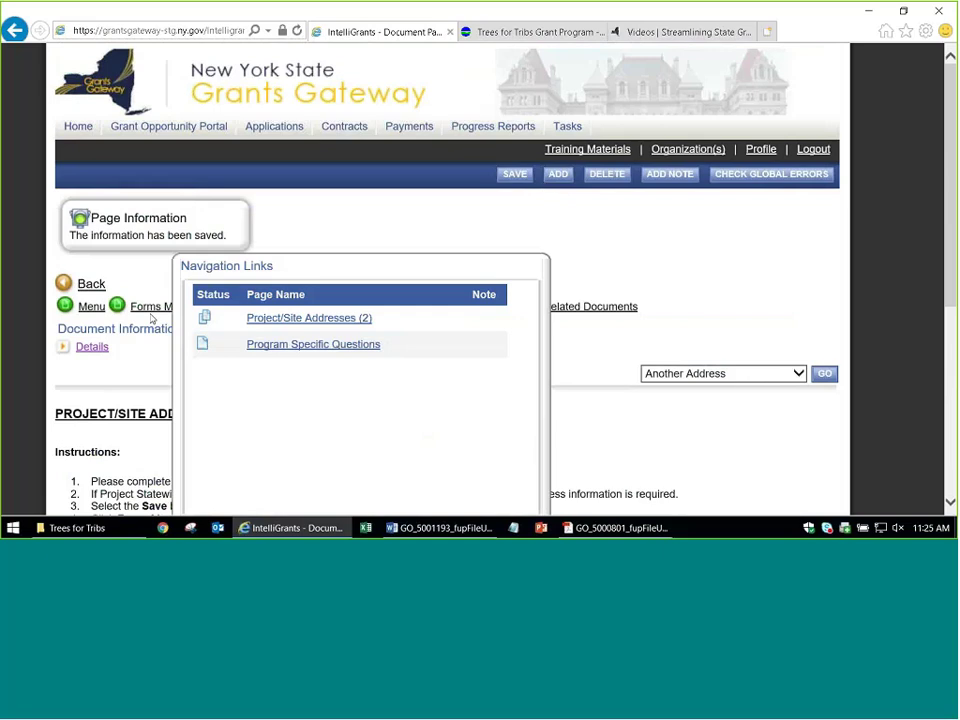
Open Program Specific Questions from the Forms Menu's Program Information section
click(150, 308)
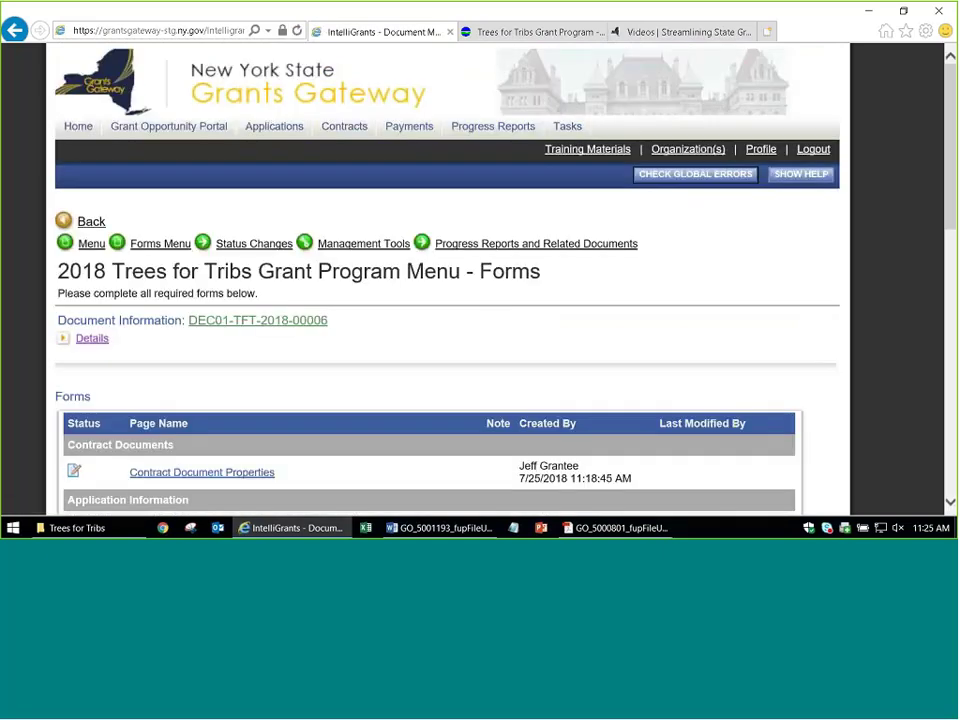
scroll(388, 326, down, 5)
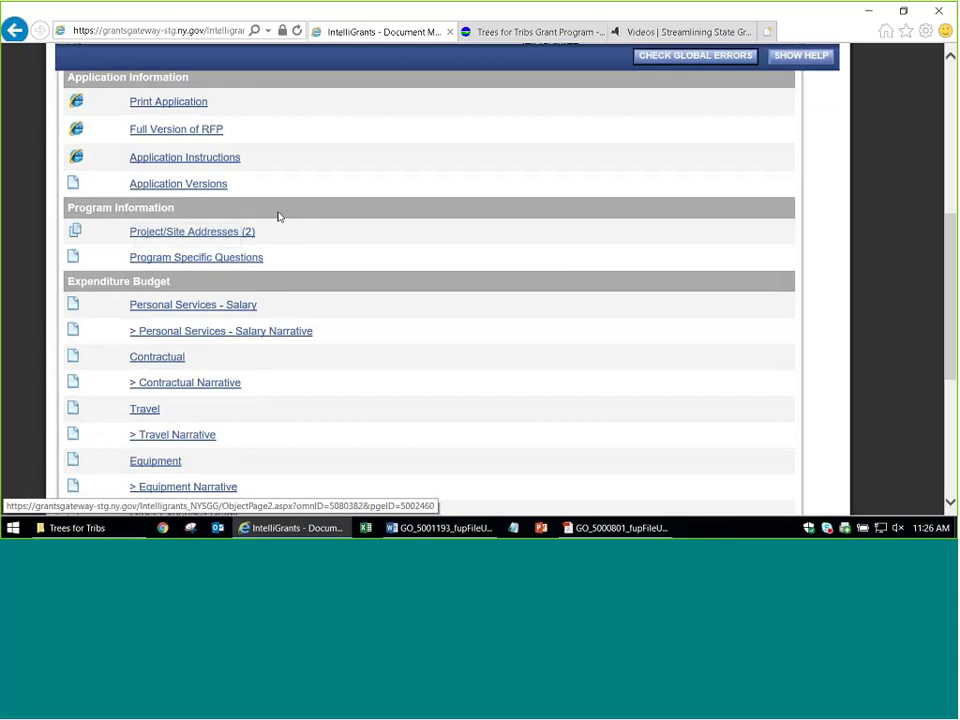
scroll(204, 231, up, 3)
scroll(213, 238, down, 4)
click(197, 190)
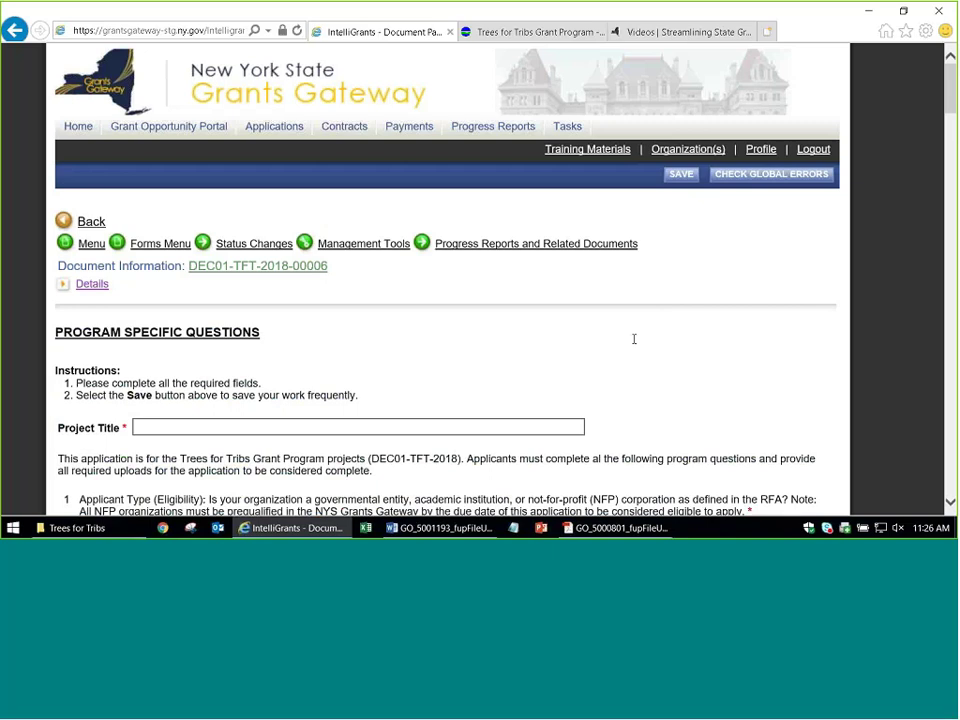
Enter 'Jeff's Trees for Tribs Project' as the Project Title
scroll(580, 336, down, 3)
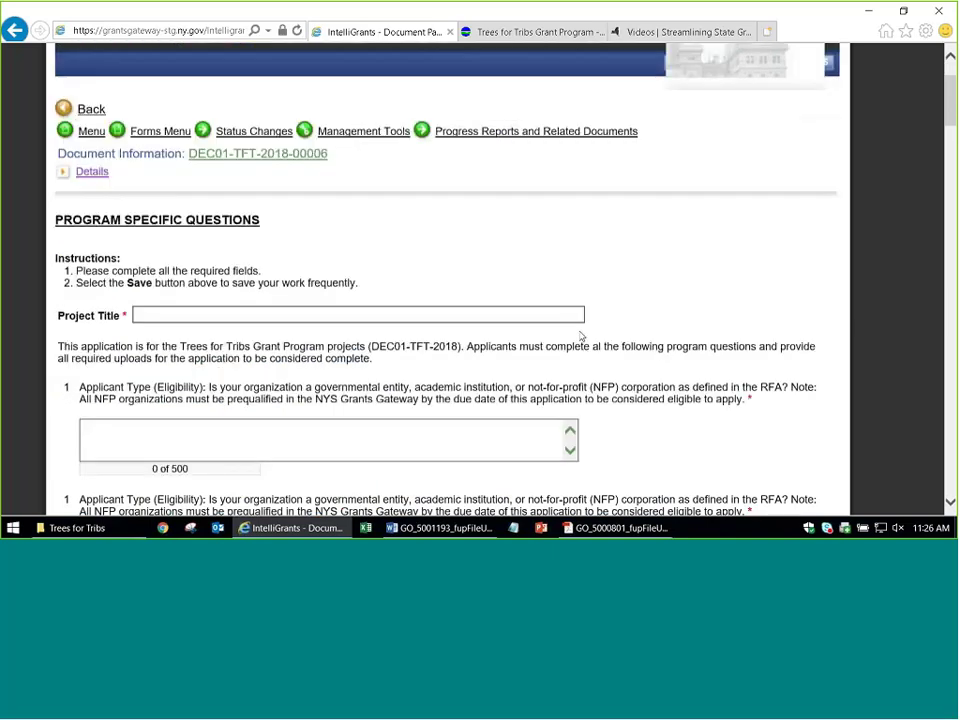
click(504, 218)
text(J)
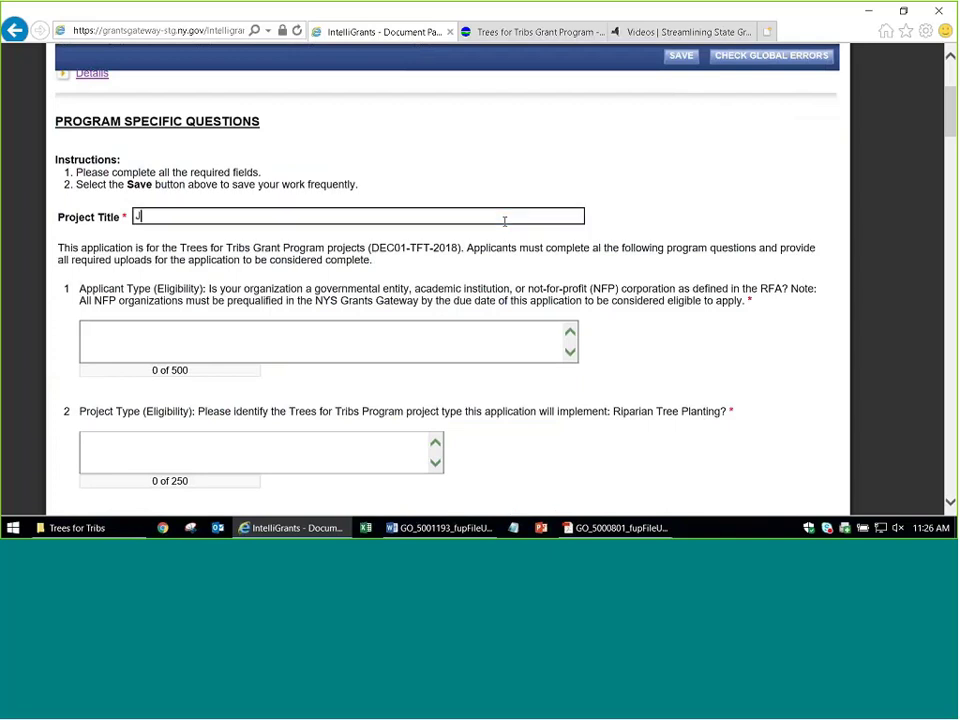
text(eff's T)
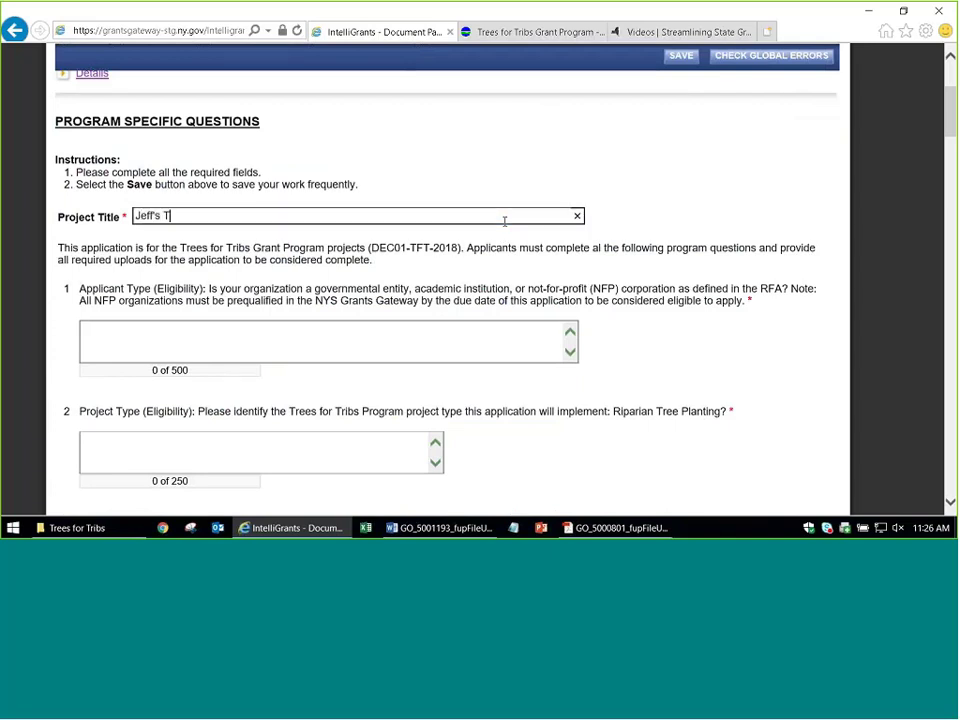
text(rees for Tribs Project)
key(Tab)
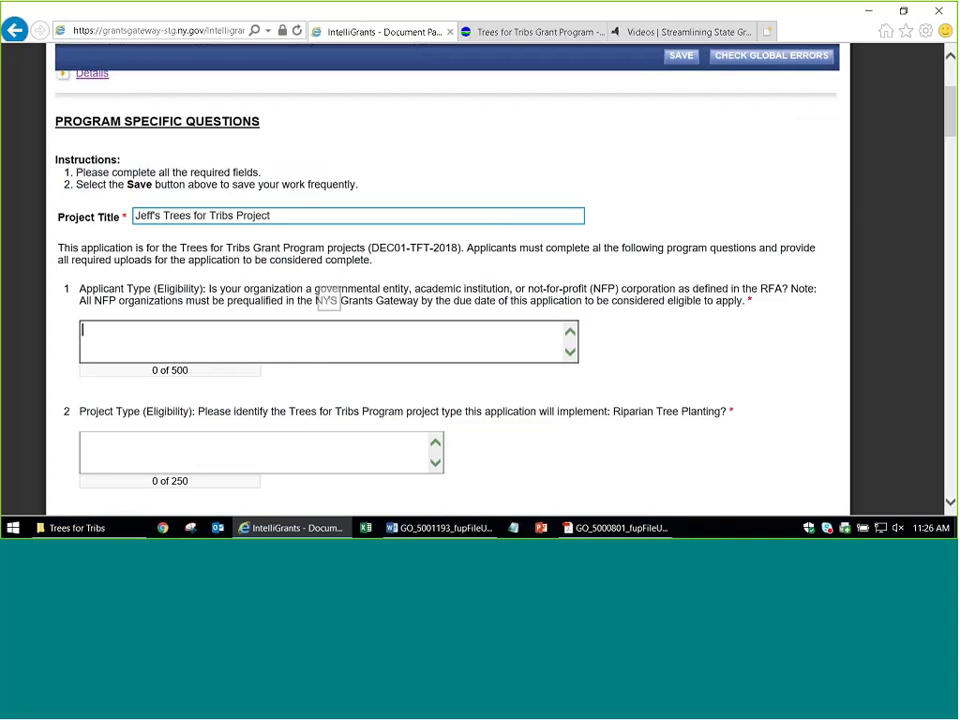
Look over the eligibility questions and the other funding answer options, returning to Applicant Type
scroll(356, 154, down, 1)
scroll(293, 328, down, 9)
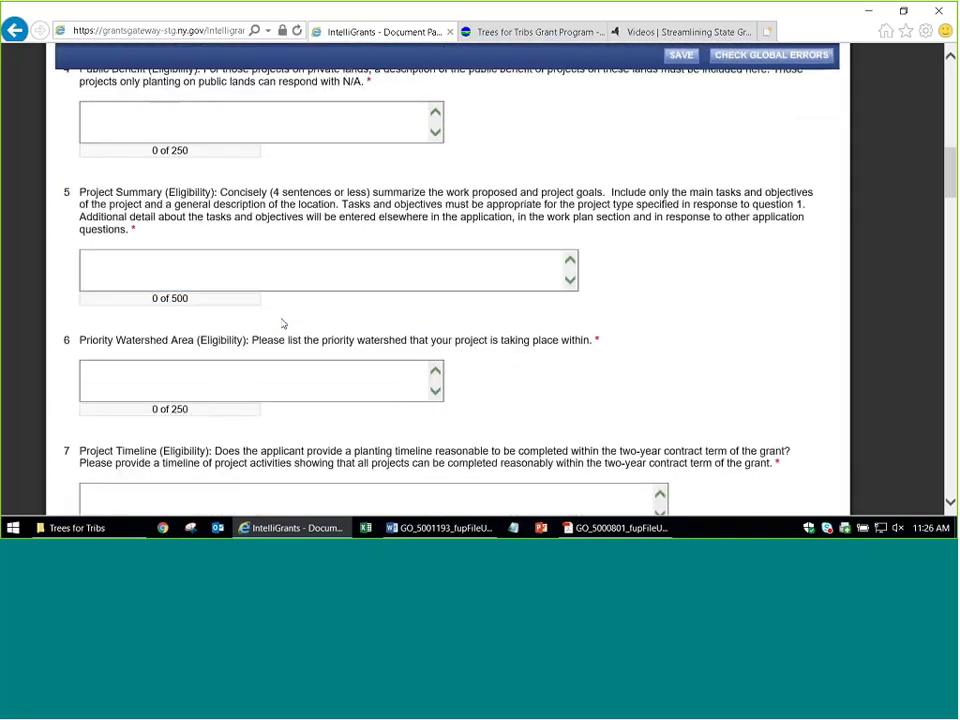
click(115, 349)
scroll(172, 346, down, 3)
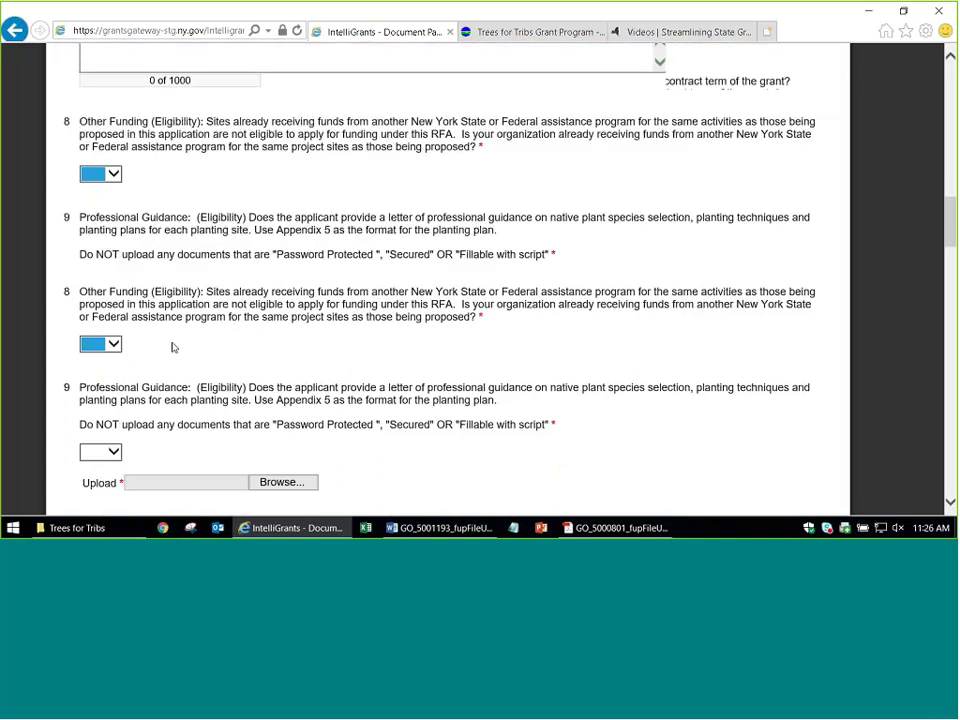
scroll(161, 285, down, 3)
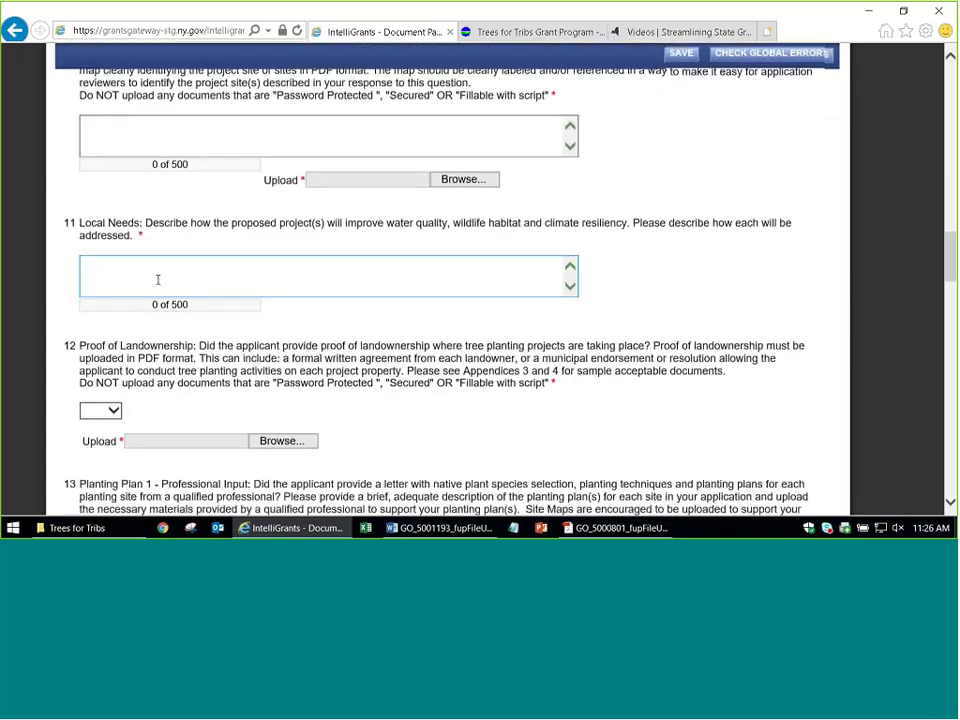
scroll(157, 283, down, 2)
scroll(214, 315, up, 15)
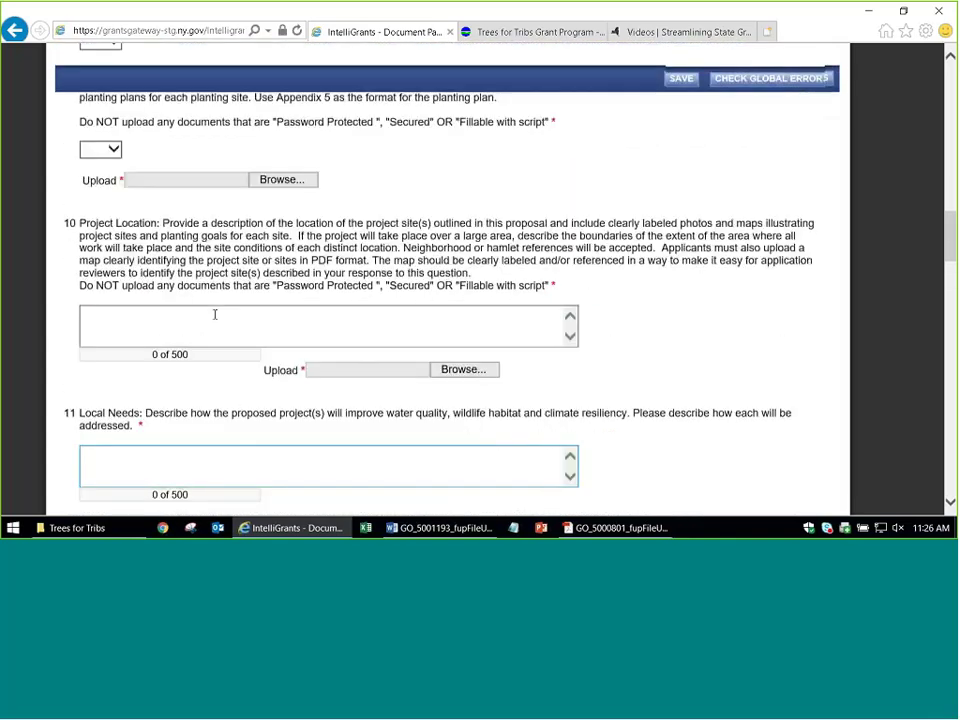
scroll(214, 323, up, 5)
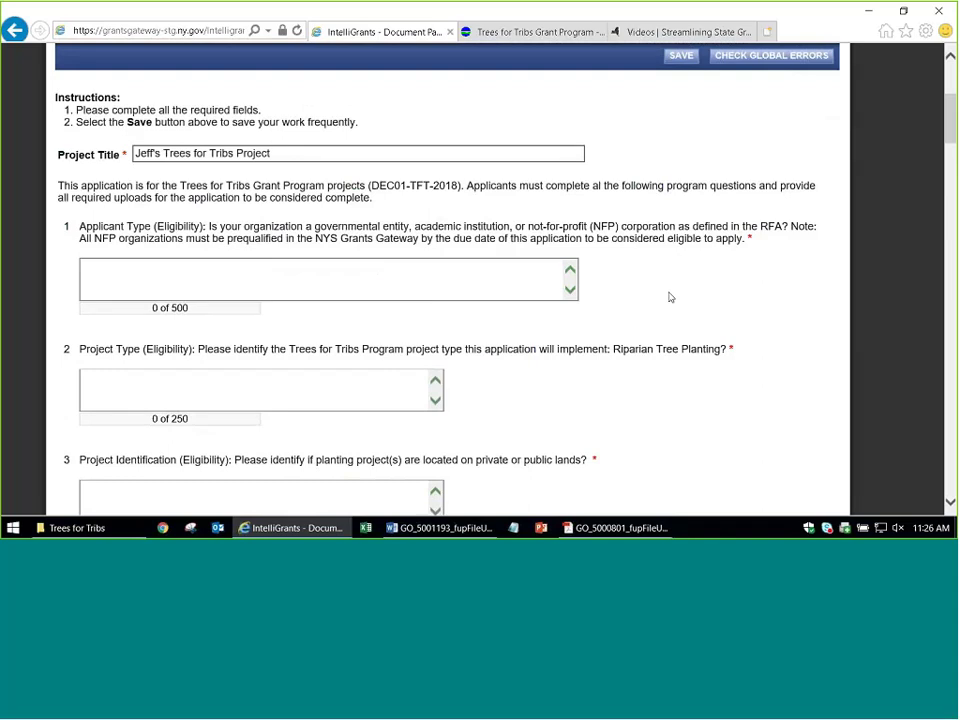
click(137, 264)
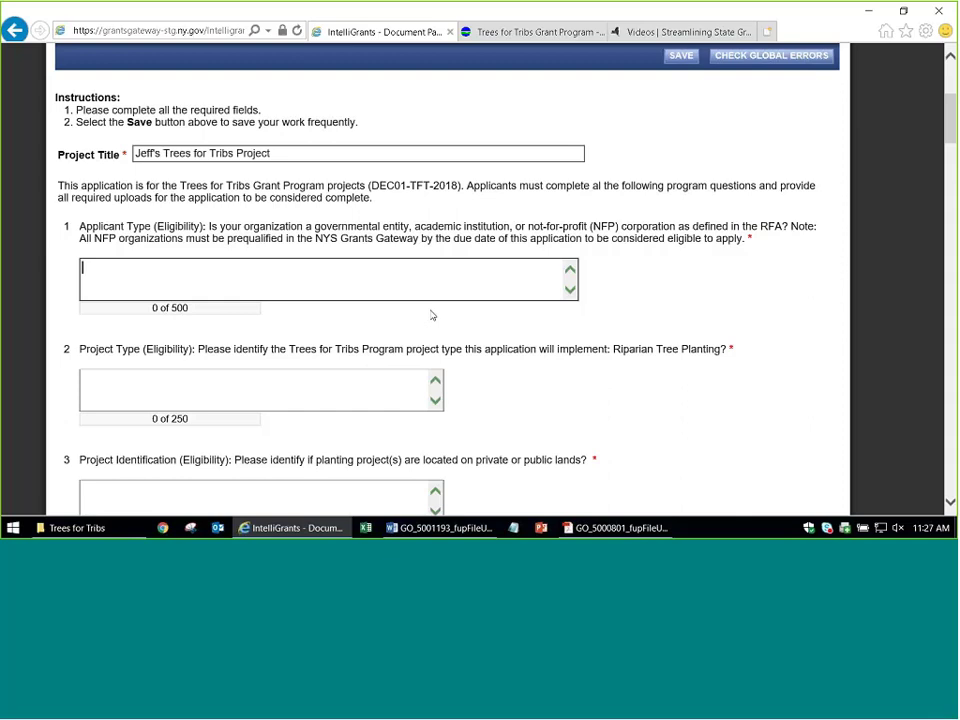
Answer Applicant Type with 'Not for profit', removing the stray junk lines
text(ot for profit)
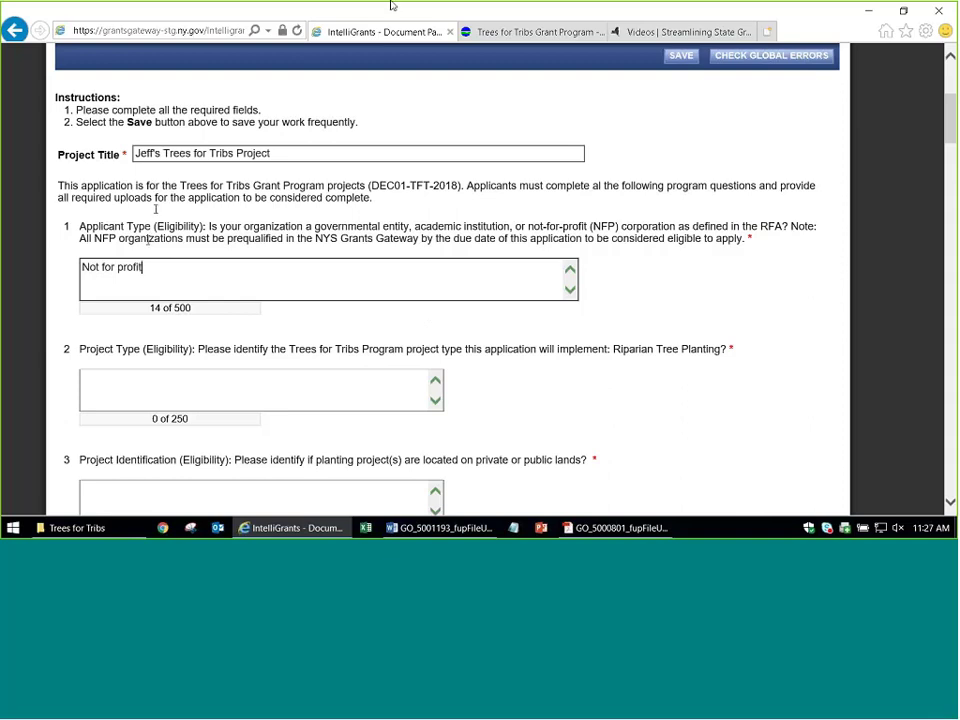
key(Return)
text(asdflkasj flaskjdfsa)
key(Return)
text(fsadflkjsadkfasdf)
key(Return)
text(sadflkasjfd;laskjfdsaf)
key(Return)
text(asdlfksajdf;lkjdsaf)
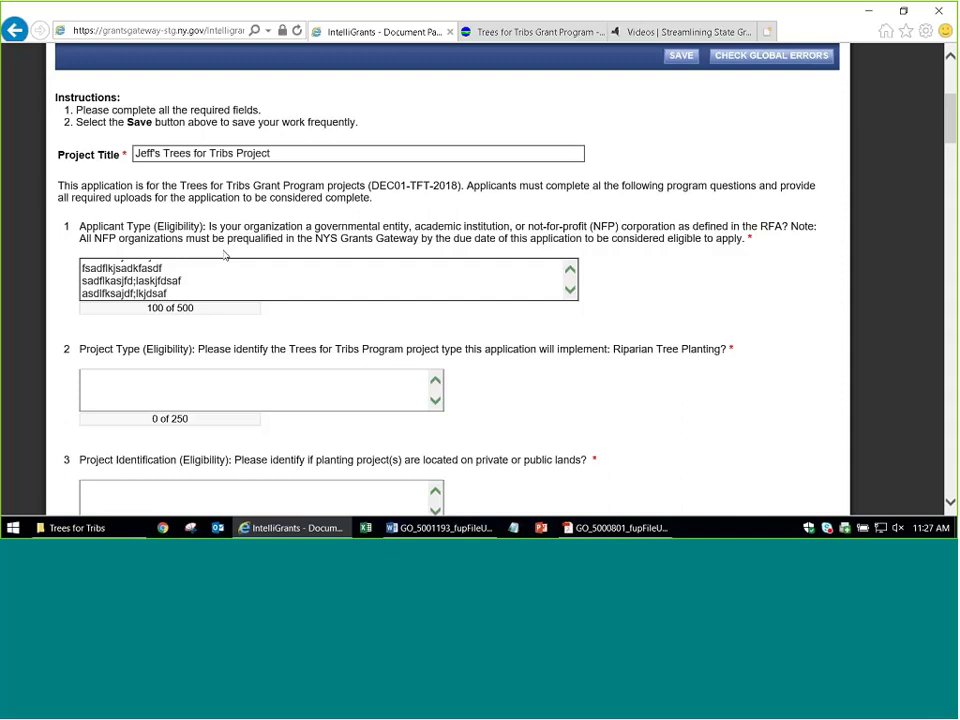
key(BackSpace)
key(BackSpace)
key(BackSpace)
key(BackSpace)
key(BackSpace)
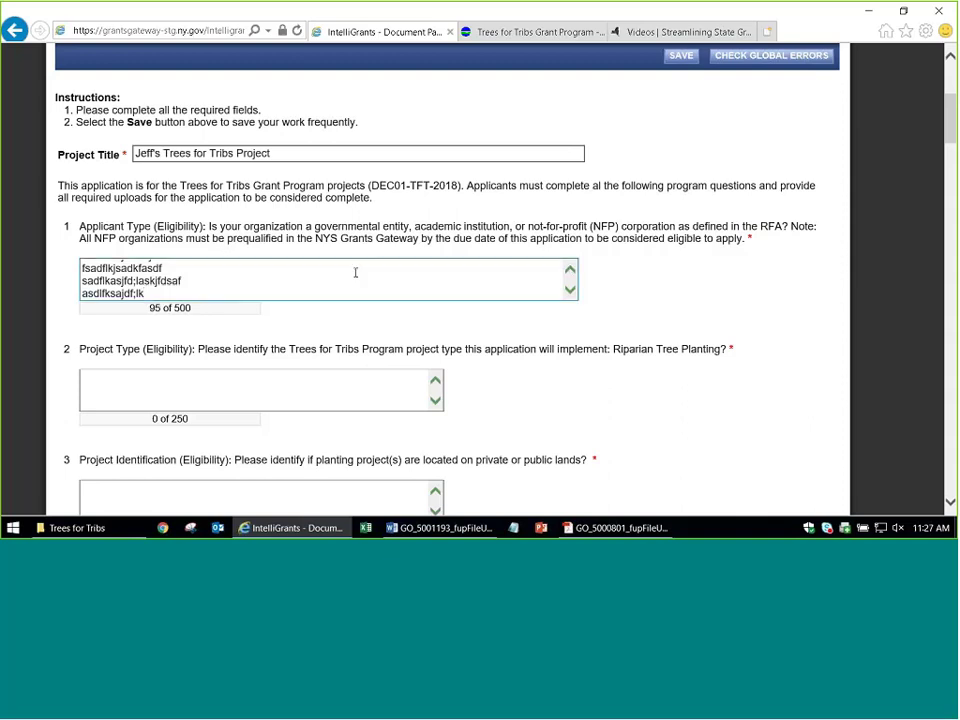
key(BackSpace)
key(BackSpace)
key(BackSpace)
key(BackSpace)
key(BackSpace)
key(BackSpace)
key(BackSpace)
key(BackSpace)
key(BackSpace)
key(BackSpace)
key(BackSpace)
key(BackSpace)
key(BackSpace)
key(BackSpace)
key(BackSpace)
key(BackSpace)
key(BackSpace)
key(BackSpace)
key(BackSpace)
key(BackSpace)
key(BackSpace)
key(BackSpace)
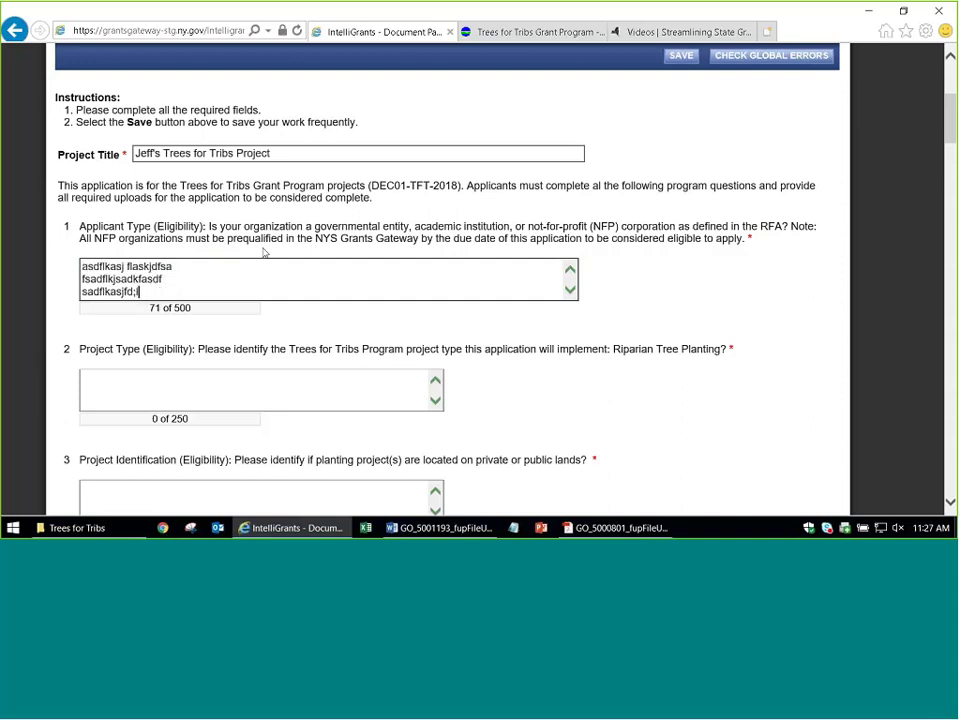
key(BackSpace)
key(BackSpace)
key(BackSpace)
key(BackSpace)
key(BackSpace)
key(BackSpace)
key(BackSpace)
key(BackSpace)
key(BackSpace)
key(BackSpace)
key(BackSpace)
key(BackSpace)
key(BackSpace)
key(BackSpace)
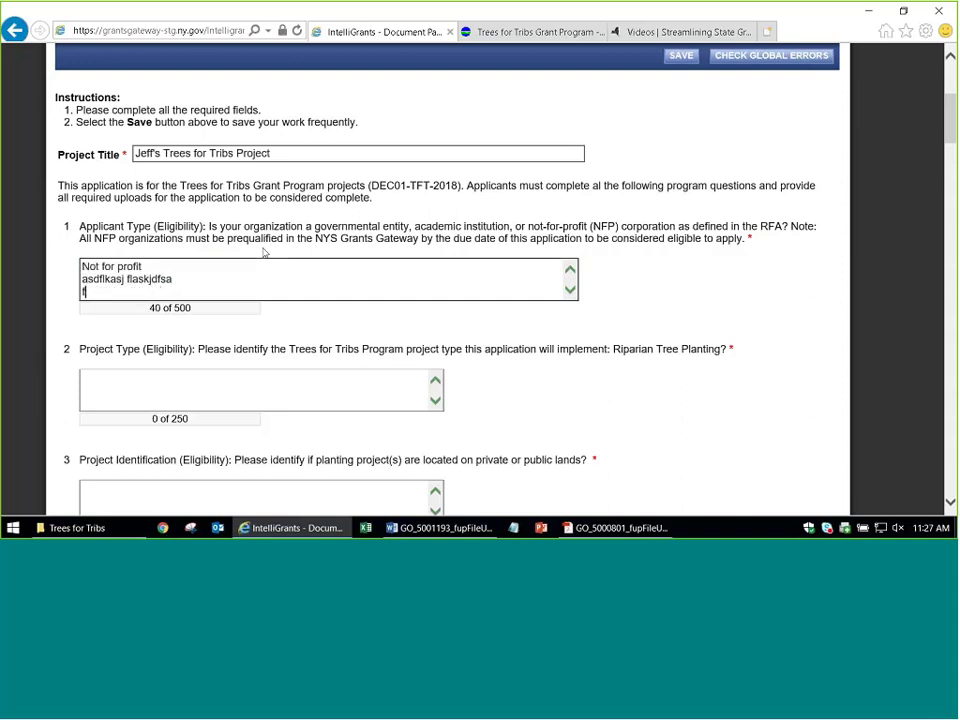
key(BackSpace)
key(BackSpace)
key(BackSpace)
key(BackSpace)
key(BackSpace)
key(BackSpace)
key(BackSpace)
key(BackSpace)
key(BackSpace)
key(BackSpace)
key(BackSpace)
key(BackSpace)
key(BackSpace)
key(BackSpace)
key(BackSpace)
key(BackSpace)
key(BackSpace)
key(BackSpace)
key(BackSpace)
key(BackSpace)
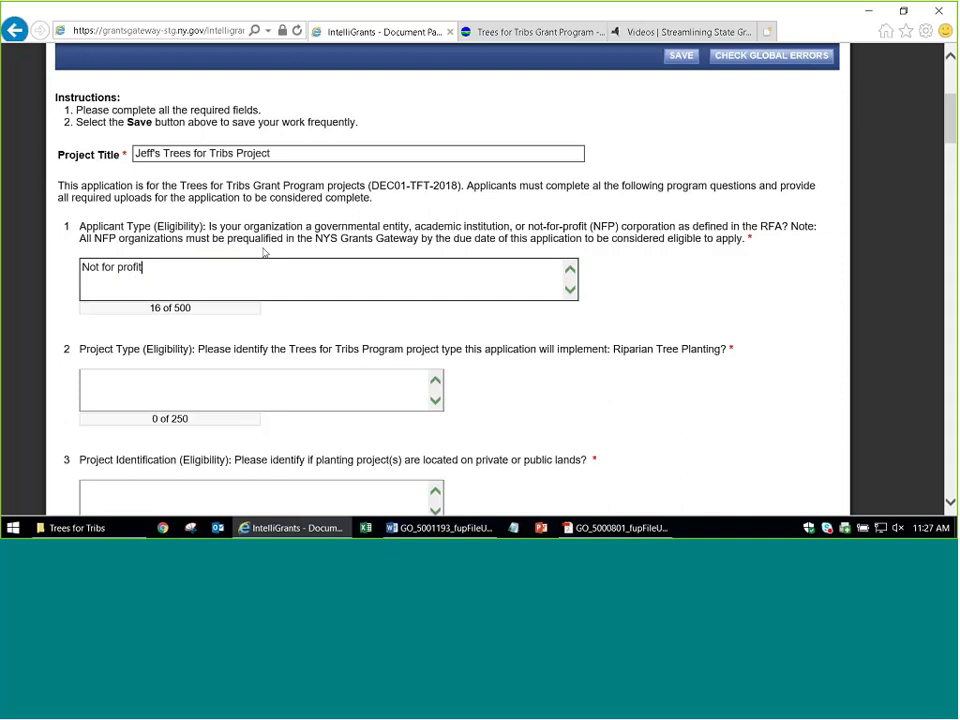
key(BackSpace)
Answer Project Type with 'Riparian Tree Planting'
scroll(199, 252, down, 1)
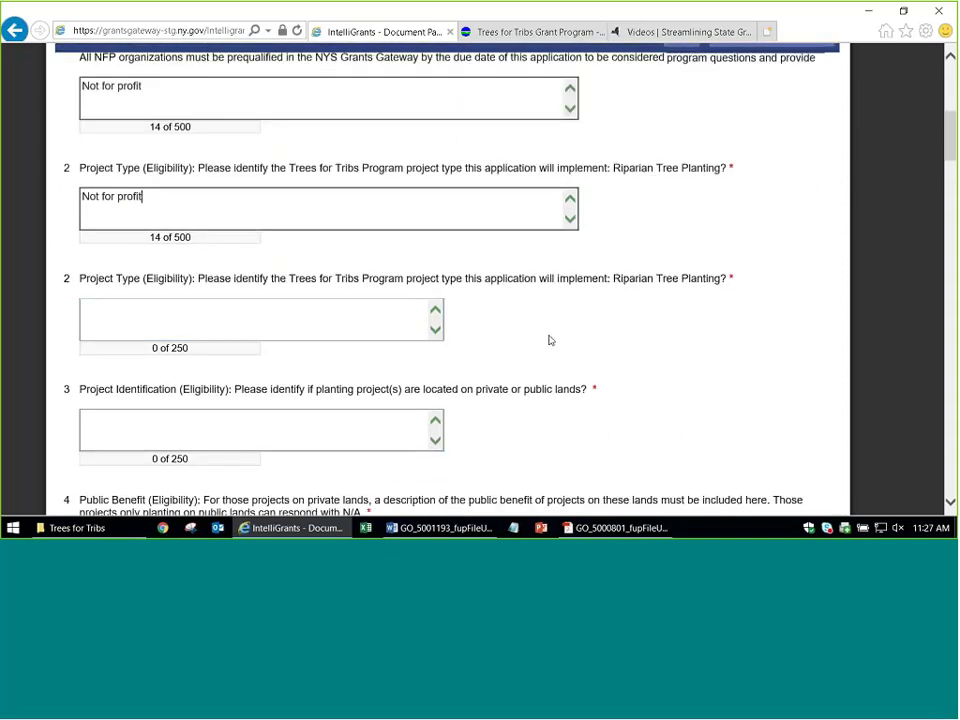
scroll(399, 285, up, 1)
click(298, 244)
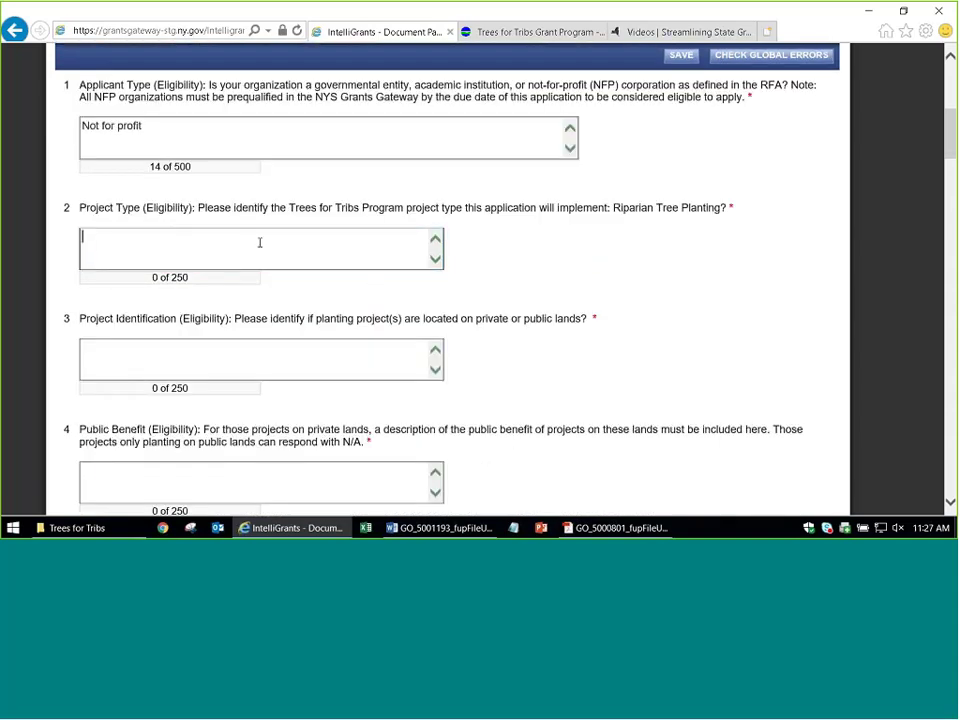
text(Riparian Tree Planti)
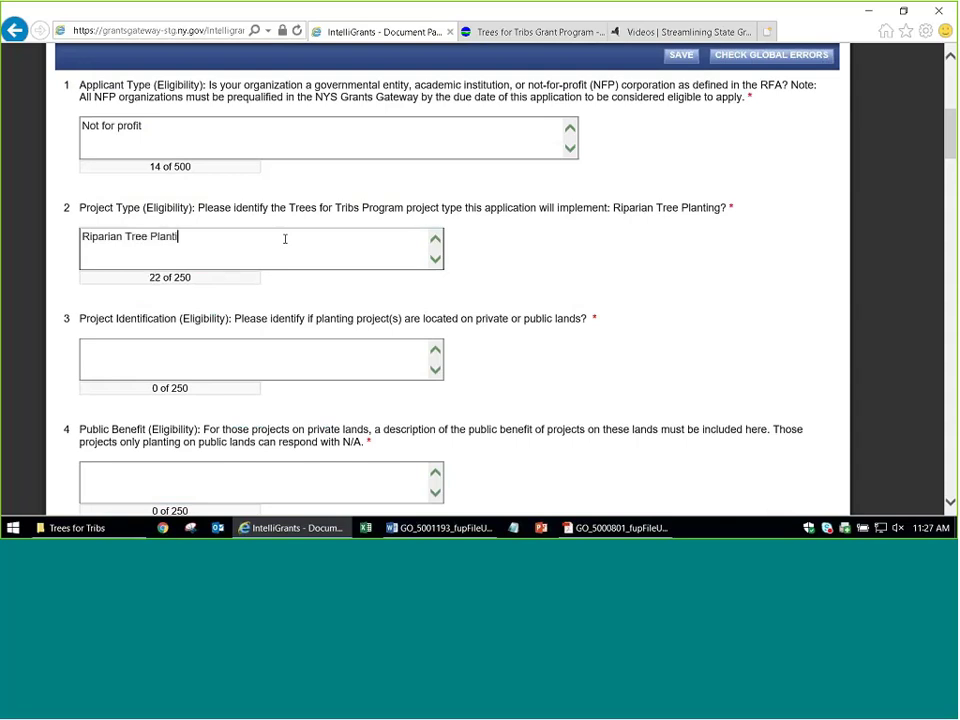
text(ng)
Answer Project Identification with 'Public lands'
scroll(285, 239, down, 1)
click(257, 279)
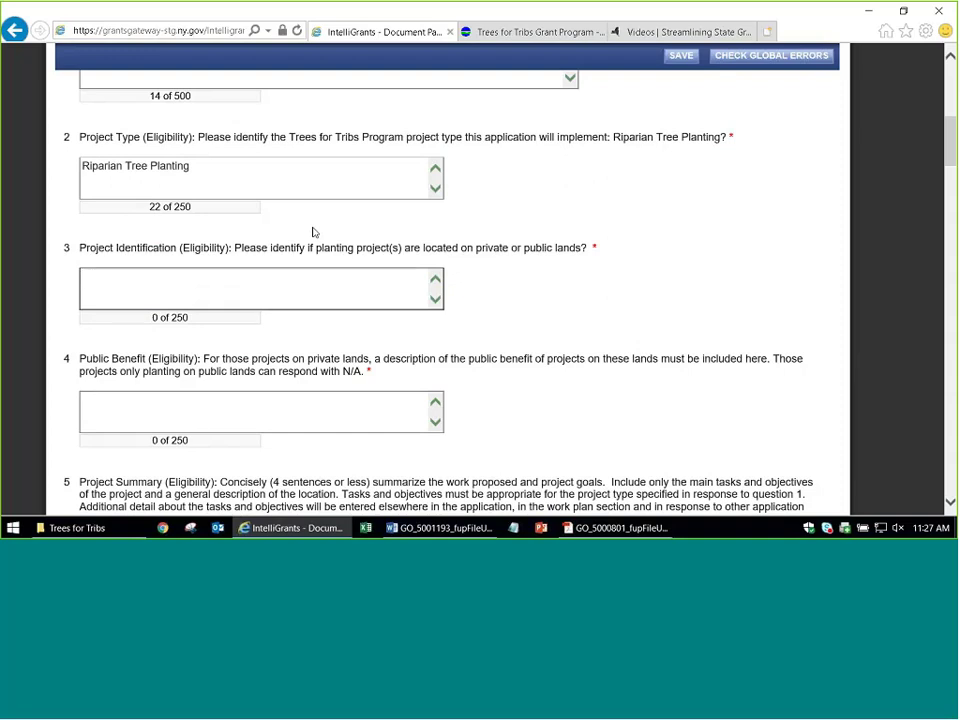
text(Public lands)
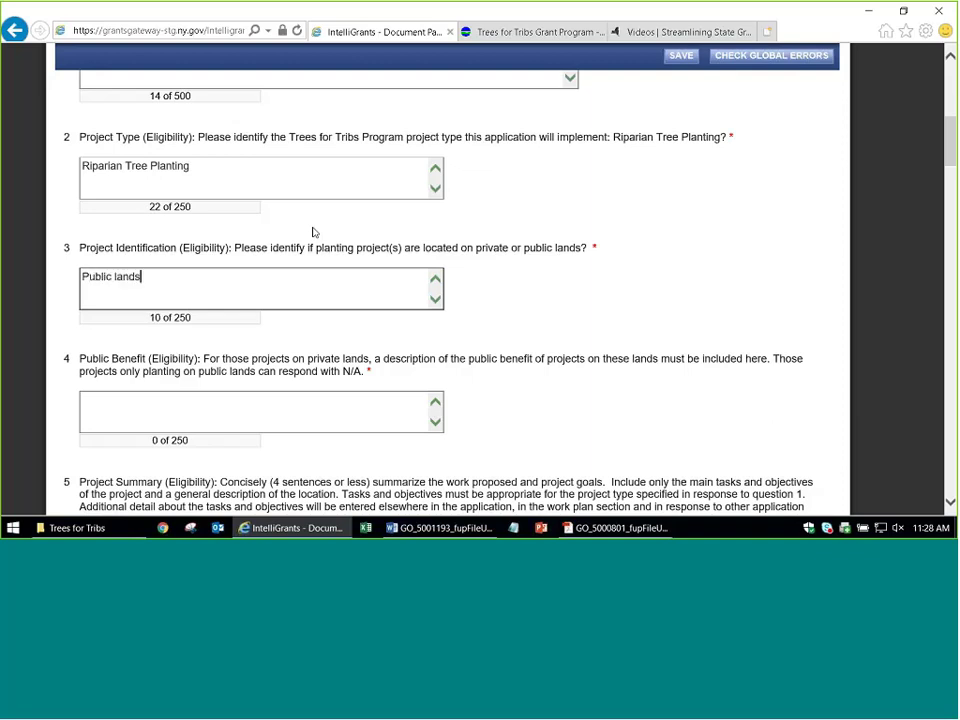
Answer the Public Benefit question with 'N/A'
scroll(317, 206, down, 2)
click(317, 206)
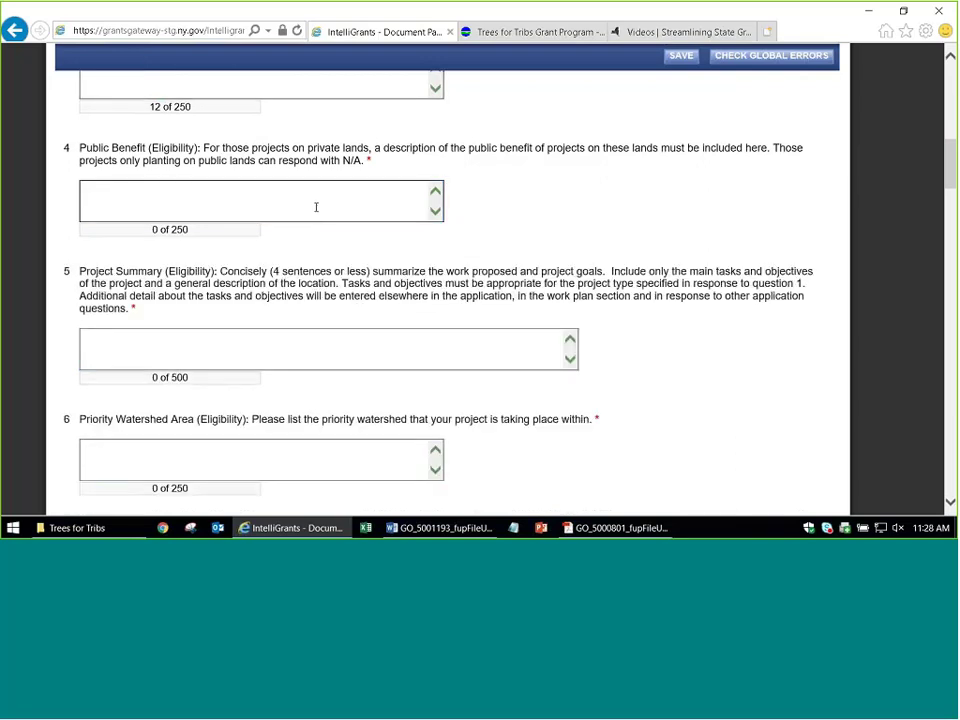
text(N/A)
Fill the Project Summary with repeated copies of 'Here is my summary.'
scroll(316, 207, down, 2)
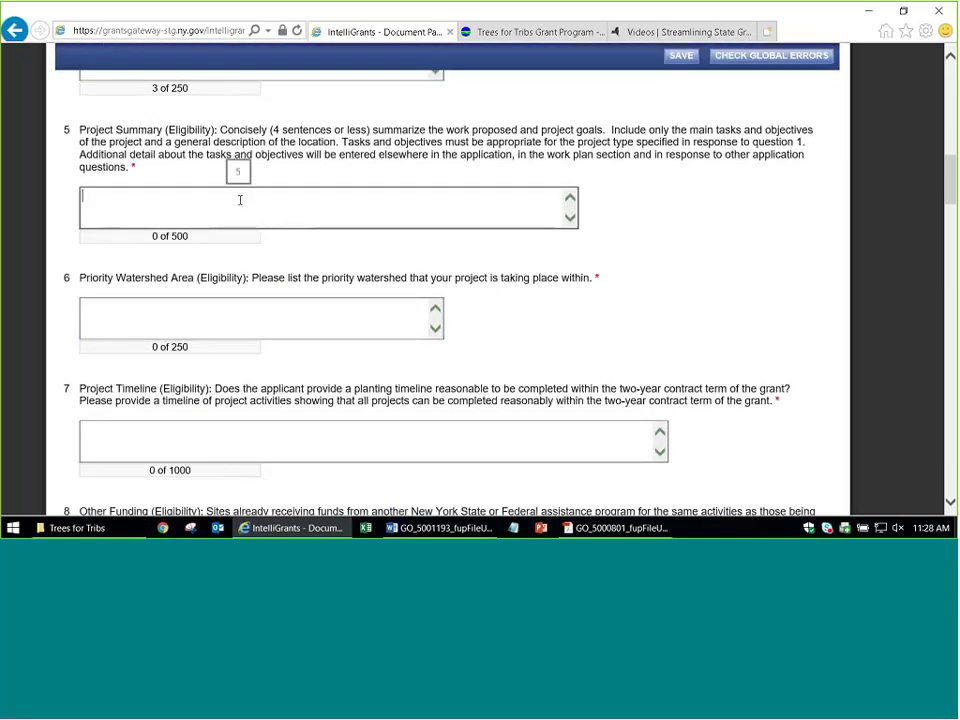
text(Here is my summary.)
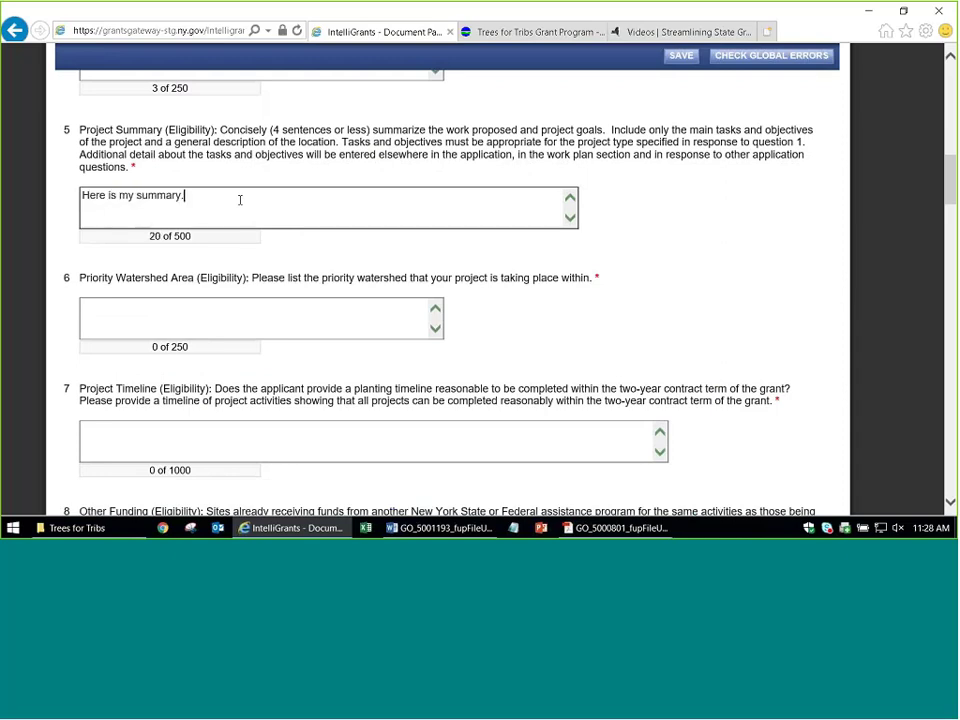
text(Here is my summary.)
key(ctrl+v)
key(ctrl+v)
key(ctrl+v)
key(ctrl+v)
key(ctrl+v)
key(ctrl+v)
key(ctrl+v)
key(ctrl+v)
key(ctrl+v)
key(ctrl+v)
key(ctrl+v)
key(ctrl+v)
key(ctrl+v)
key(ctrl+v)
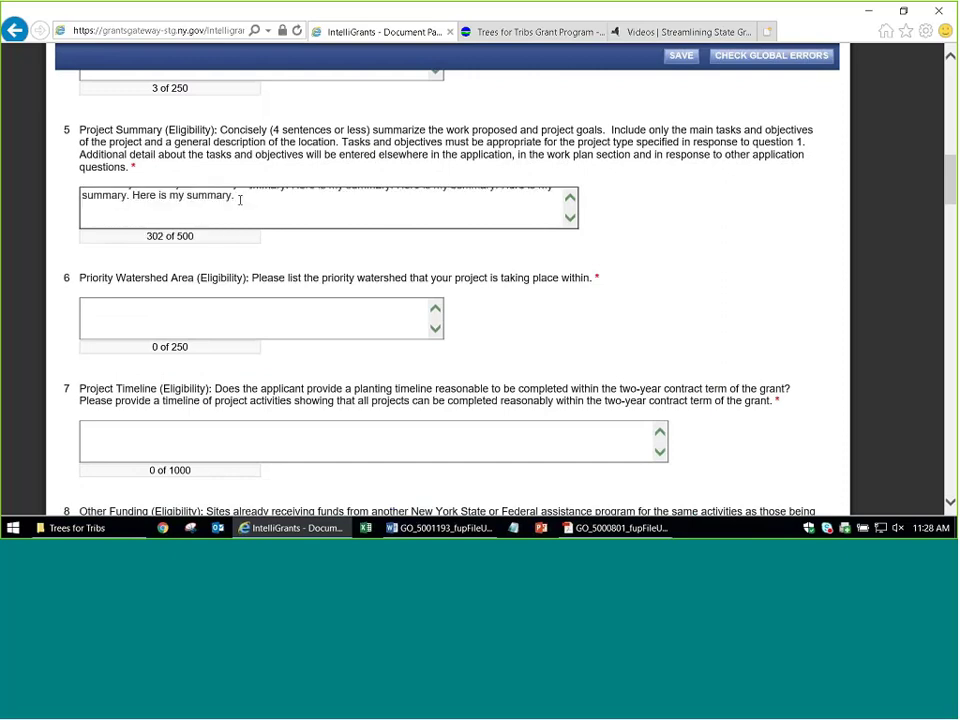
key(Return)
key(ctrl+v)
key(ctrl+v)
key(ctrl+v)
key(ctrl+v)
key(ctrl+v)
key(ctrl+v)
key(ctrl+v)
key(ctrl+v)
key(ctrl+v)
key(Return)
text(Here is my summary.)
key(ctrl+v)
key(ctrl+v)
key(ctrl+v)
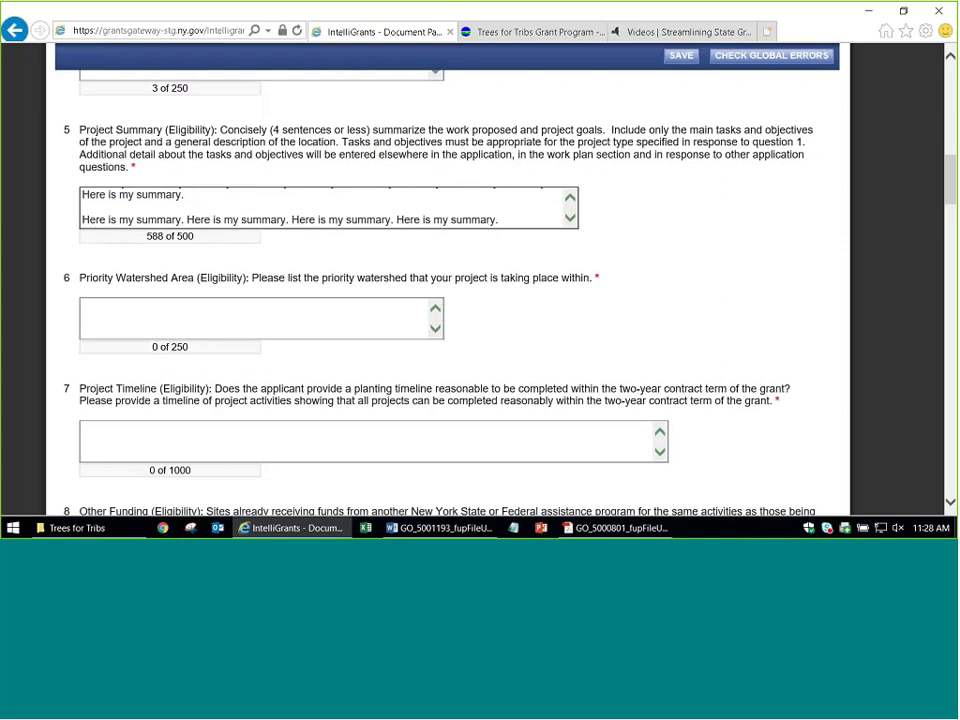
Trim the excess summary sentences so the summary fits under 500 characters
click(244, 317)
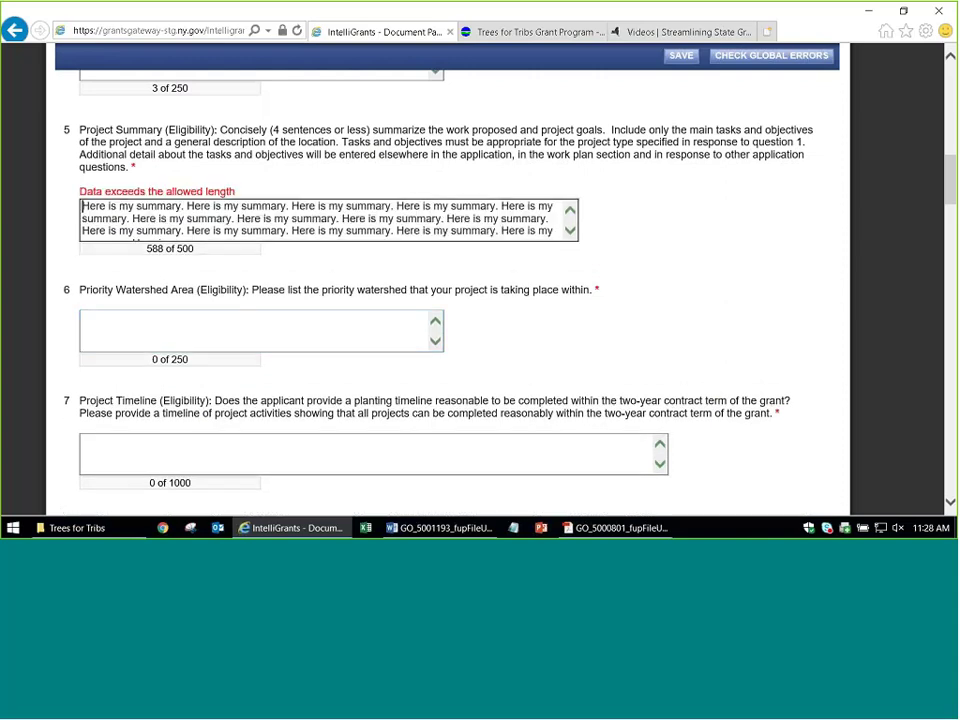
click(570, 231)
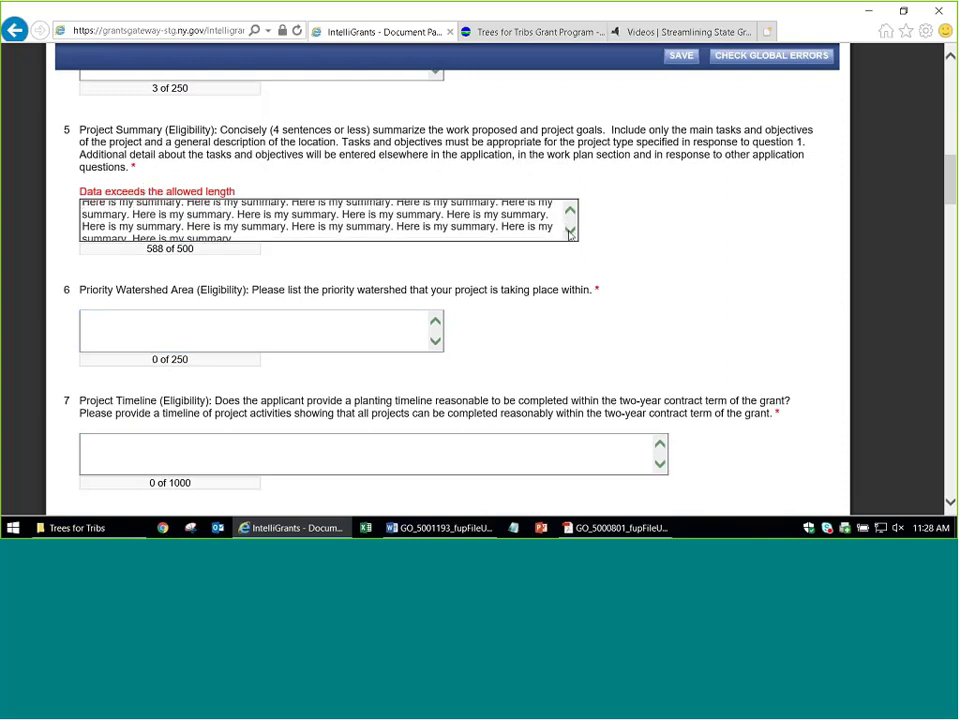
drag(533, 233, 77, 233)
key(BackSpace)
key(BackSpace)
key(BackSpace)
key(BackSpace)
key(BackSpace)
key(BackSpace)
key(BackSpace)
key(BackSpace)
key(BackSpace)
key(BackSpace)
key(BackSpace)
key(BackSpace)
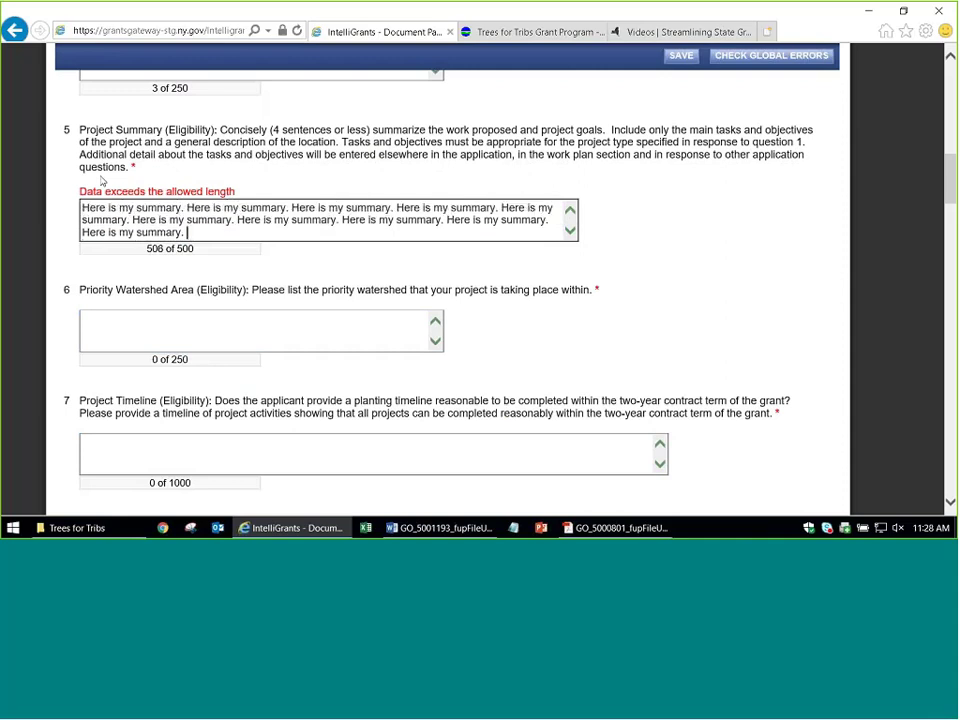
key(BackSpace)
scroll(681, 231, down, 1)
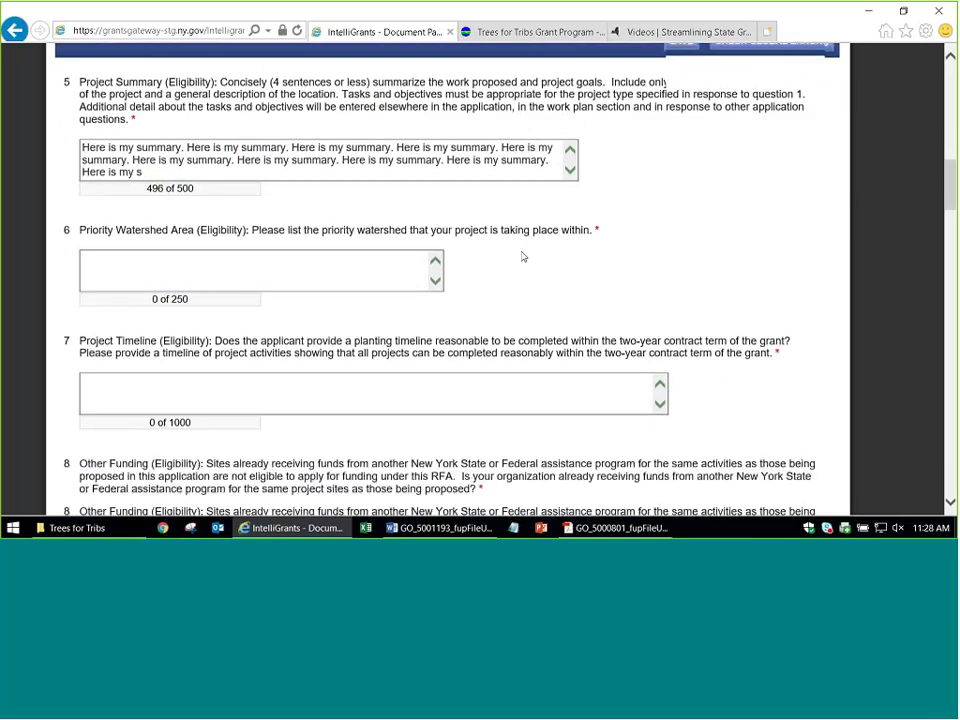
Answer Priority Watershed Area with 'Here is my answer.' and scroll back to the top
click(350, 245)
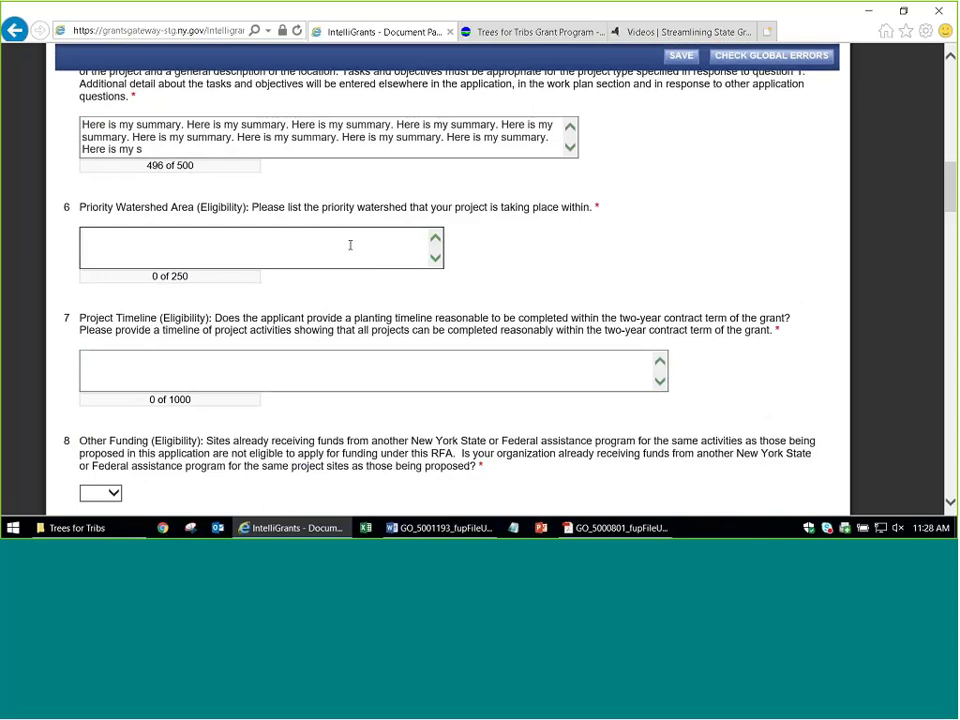
text(Here is my answer.)
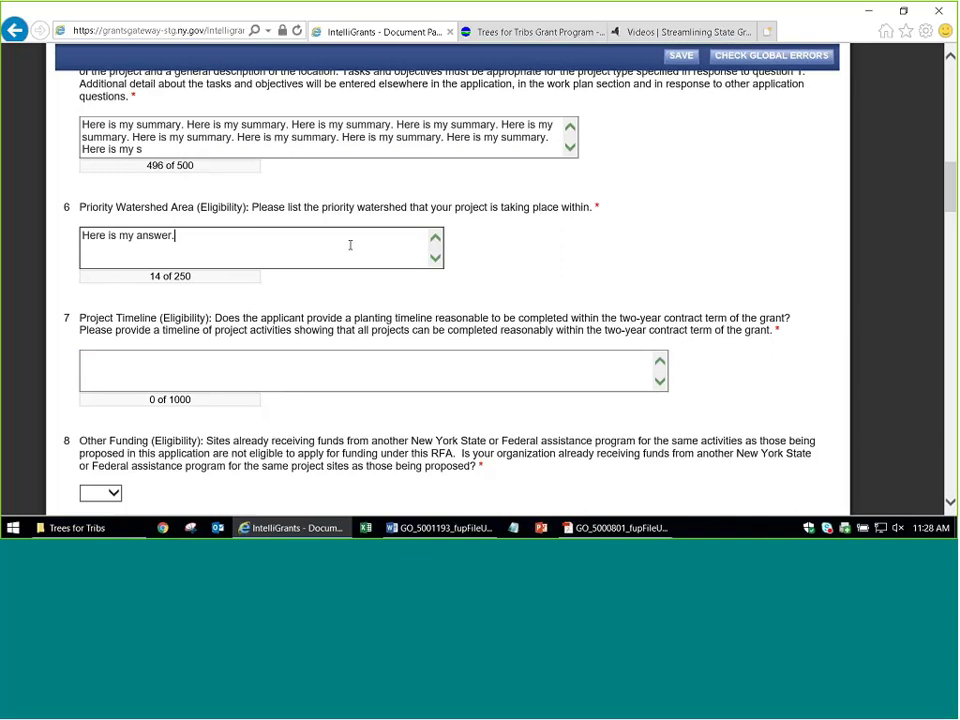
key(ctrl+a)
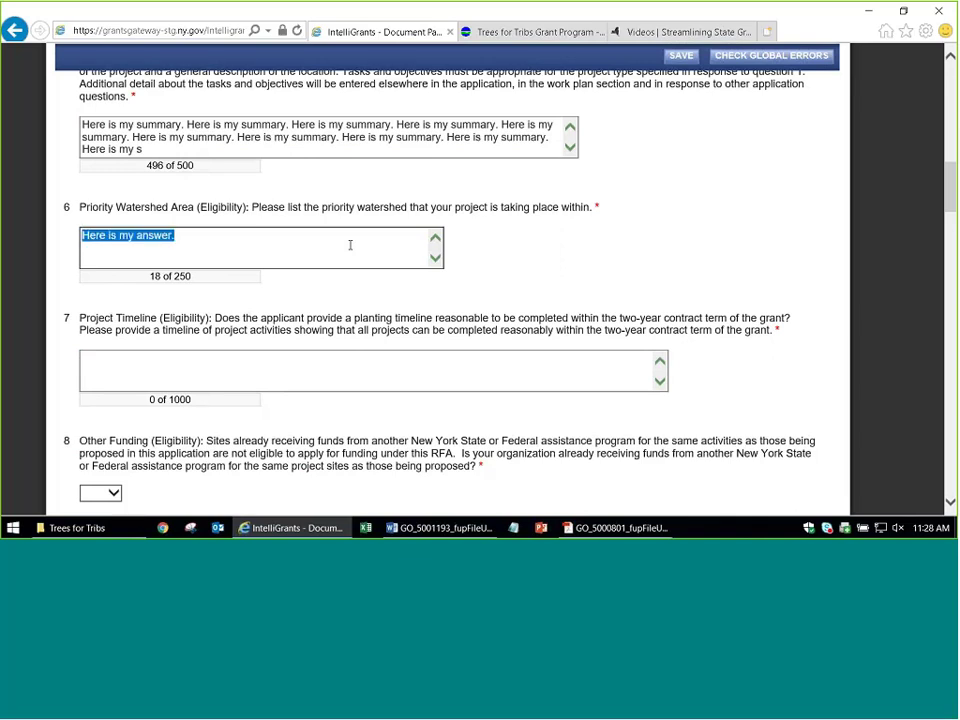
click(616, 269)
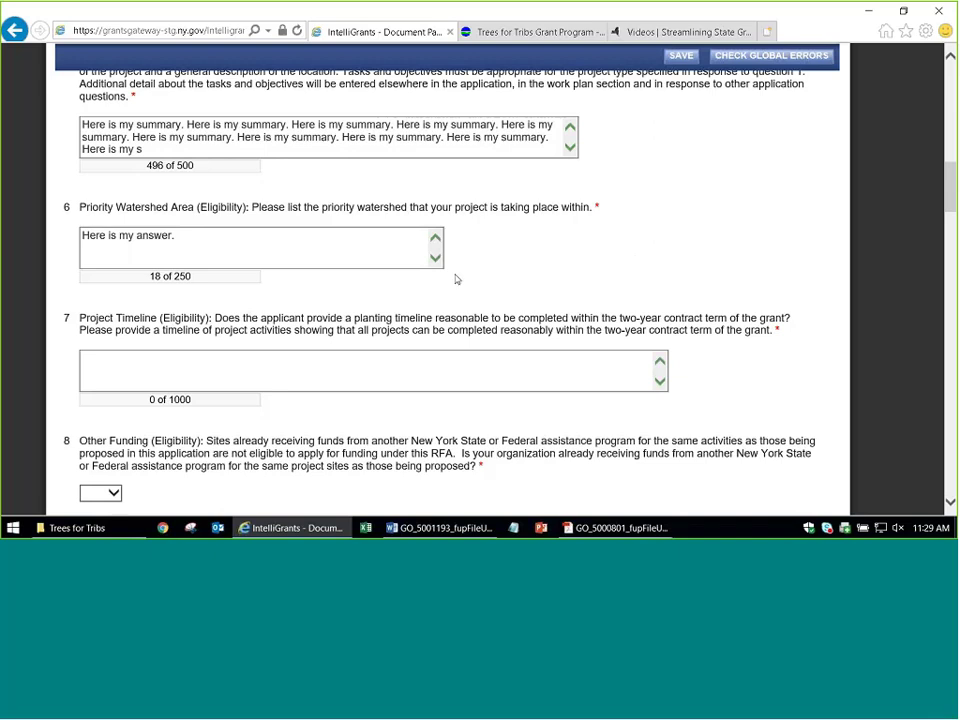
scroll(455, 279, down, 15)
scroll(455, 281, down, 15)
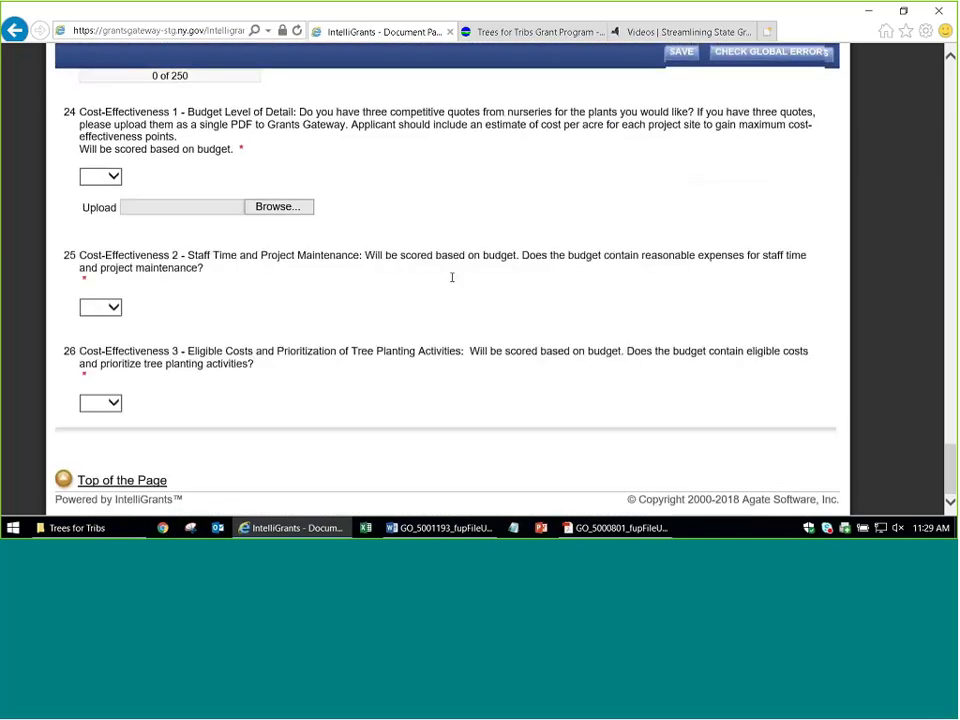
scroll(266, 339, up, 8)
scroll(266, 336, up, 10)
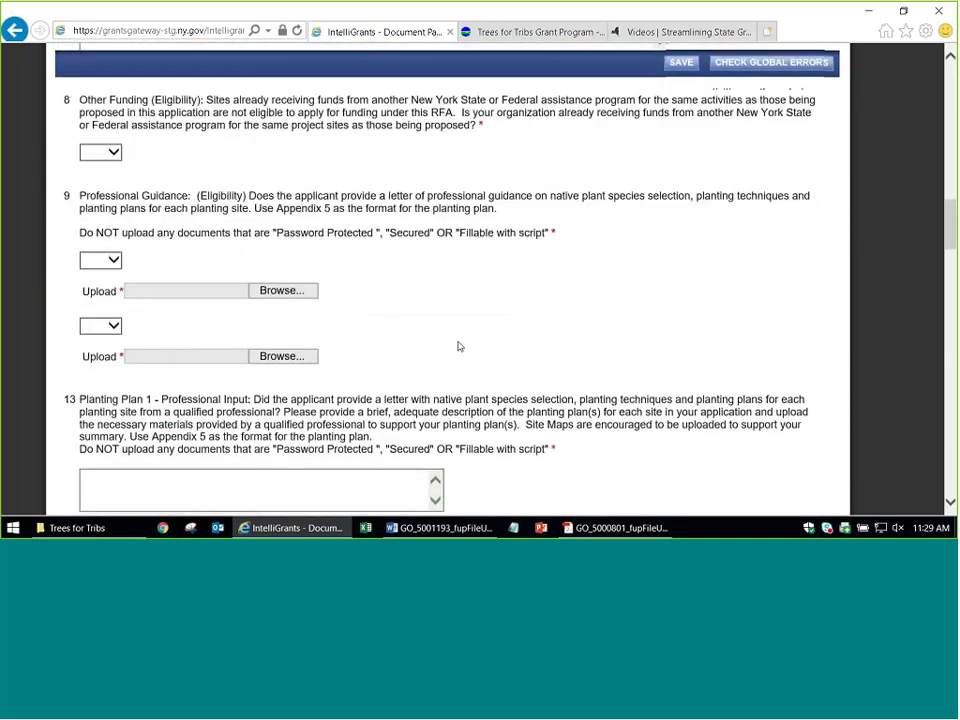
scroll(458, 346, up, 4)
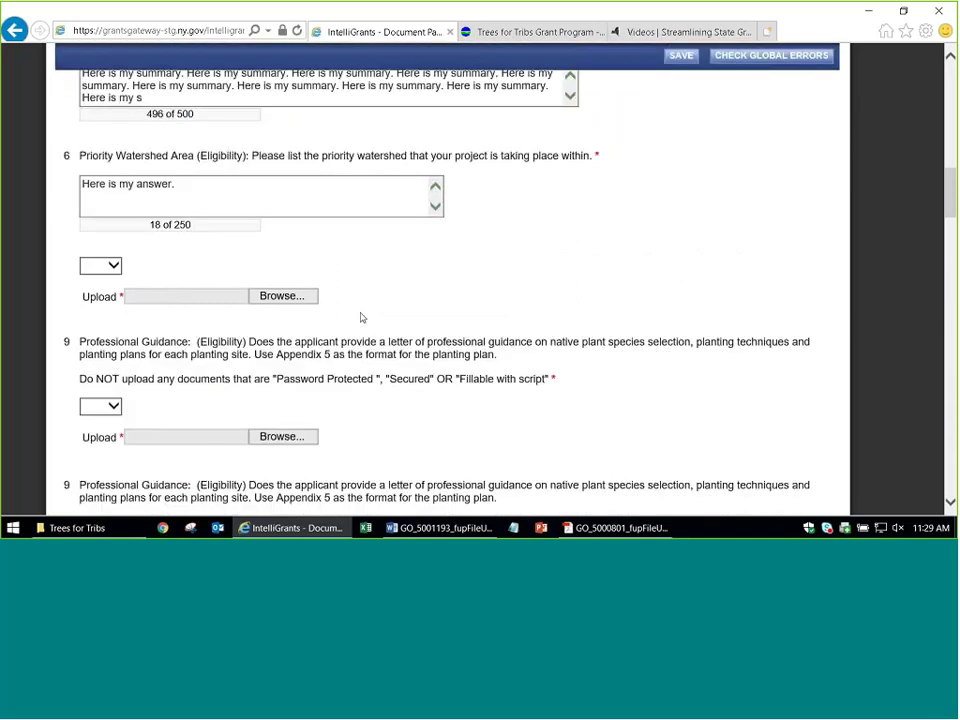
scroll(360, 317, up, 6)
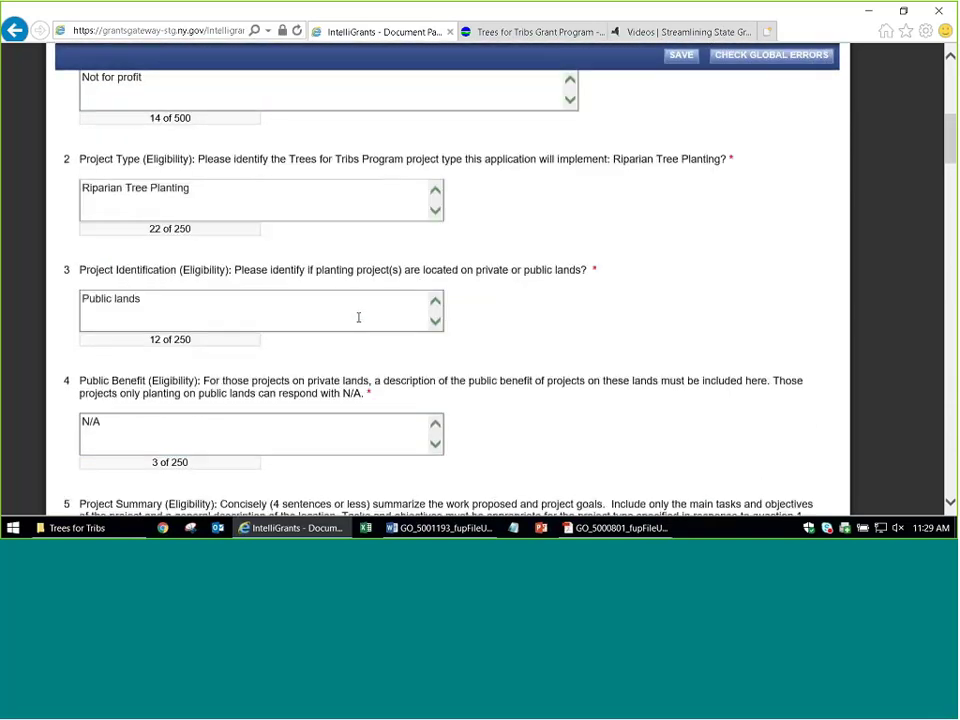
scroll(358, 317, up, 2)
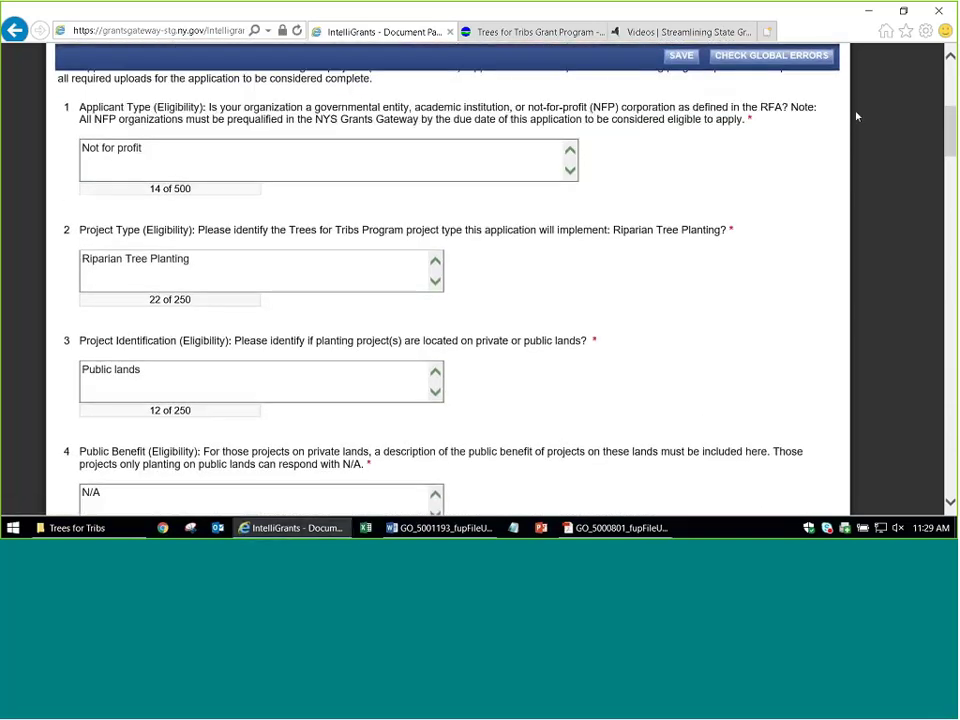
click(681, 56)
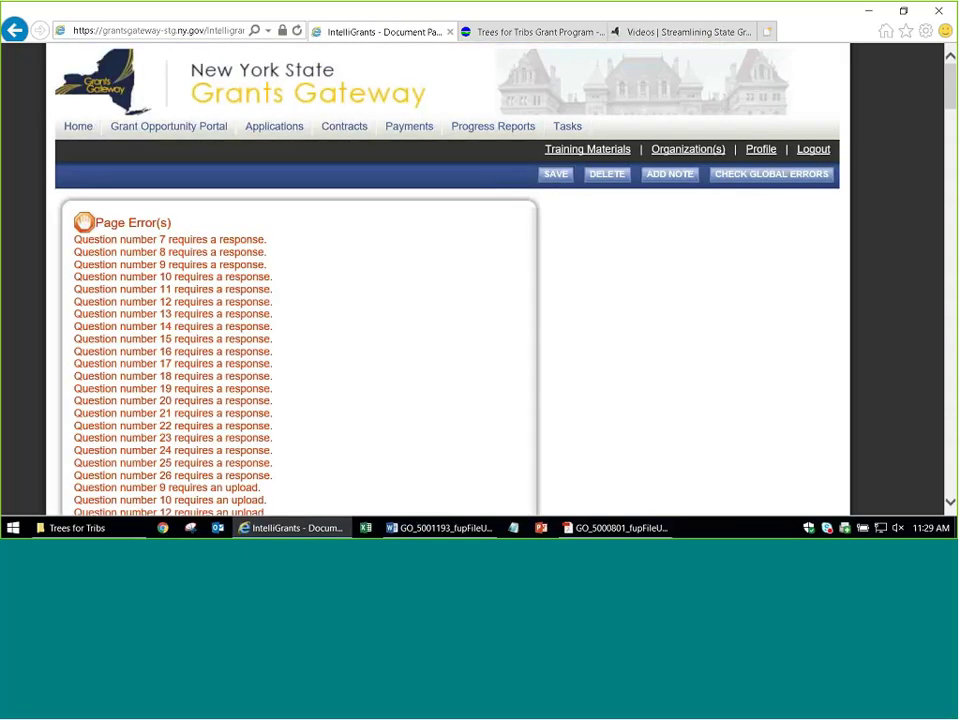
scroll(137, 186, down, 2)
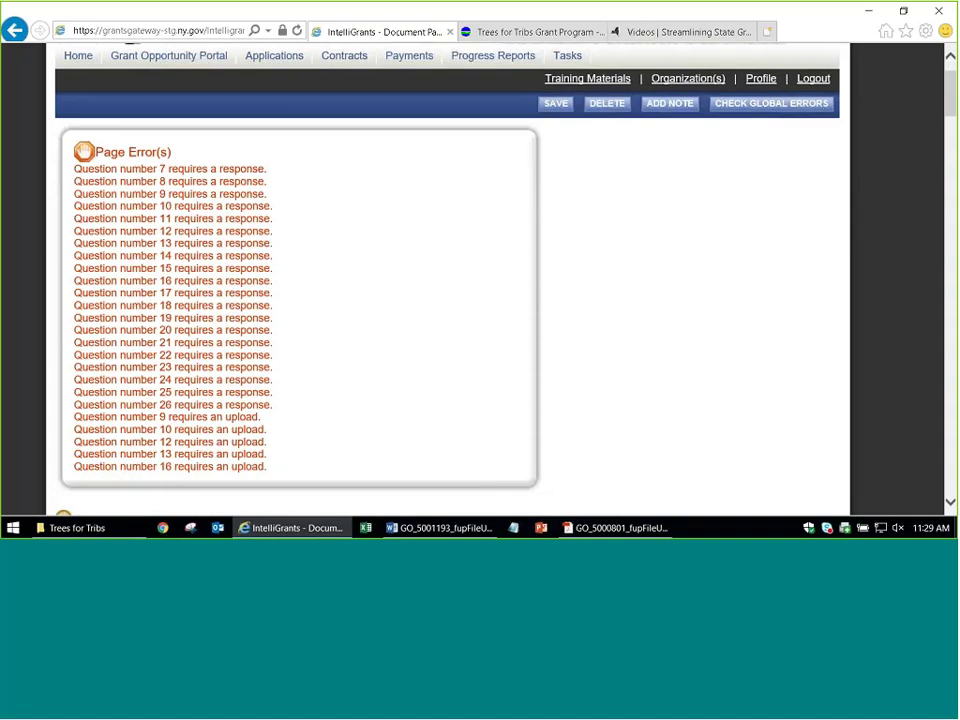
scroll(600, 307, down, 10)
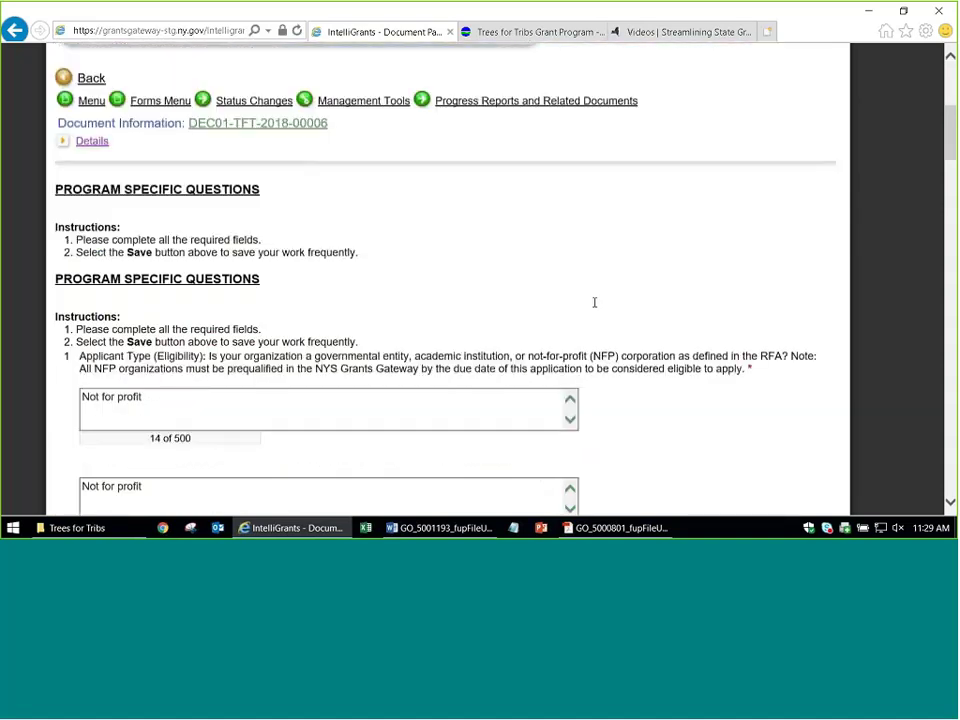
scroll(225, 293, down, 4)
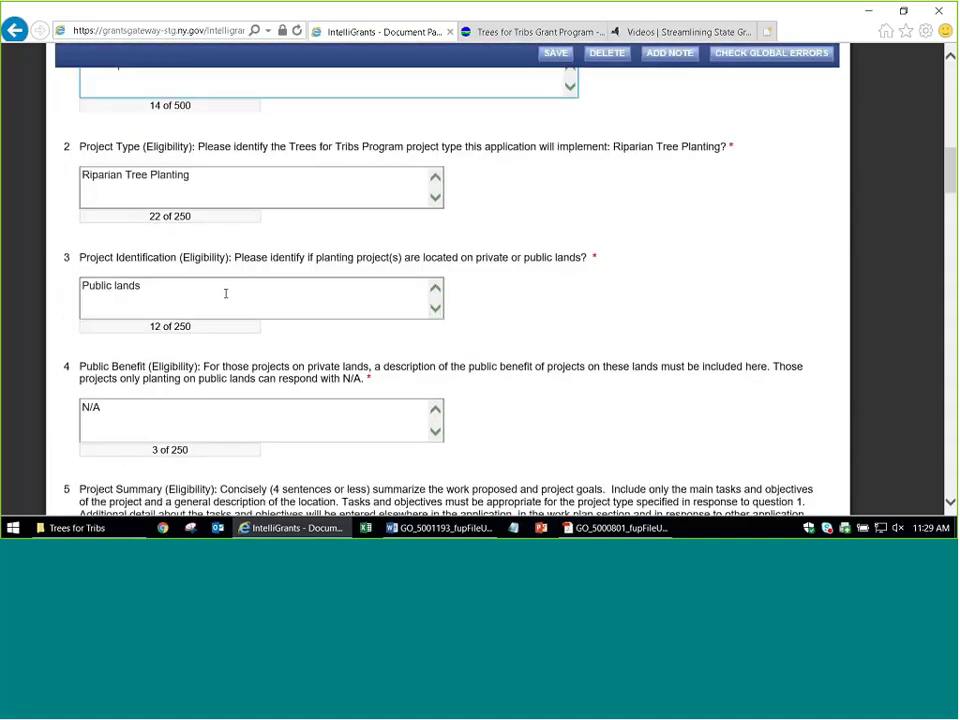
scroll(585, 317, up, 5)
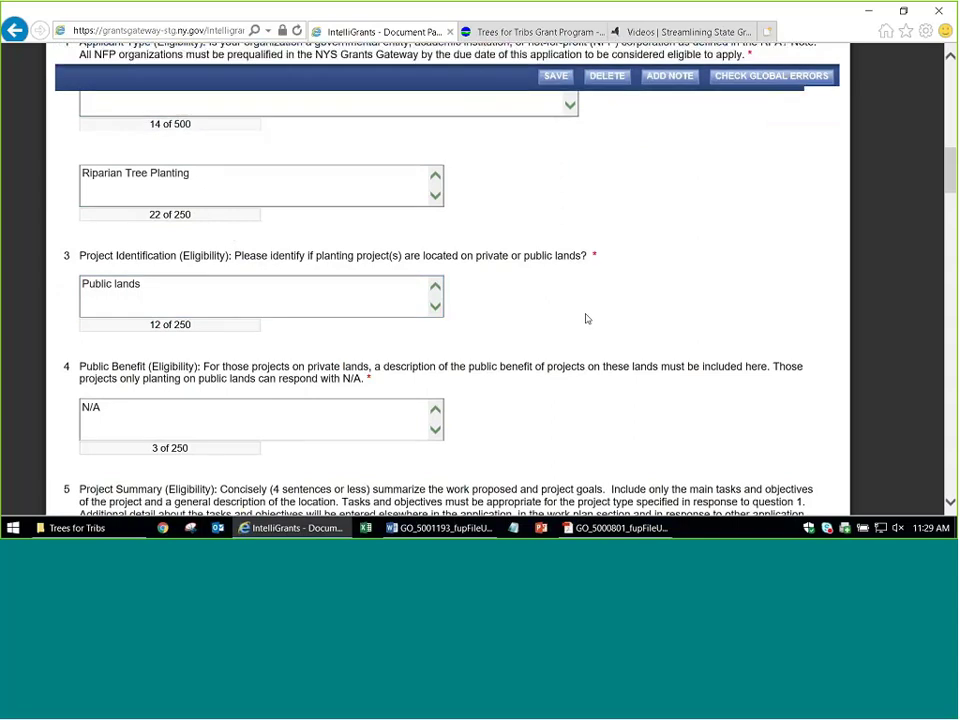
scroll(593, 335, down, 4)
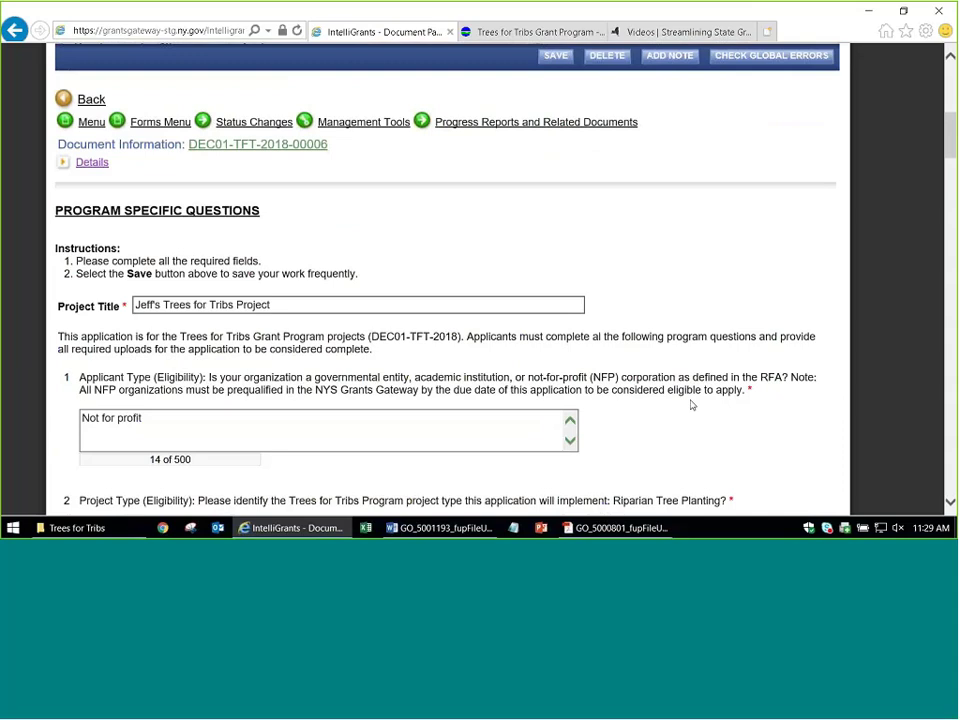
scroll(692, 404, up, 1)
scroll(692, 404, up, 5)
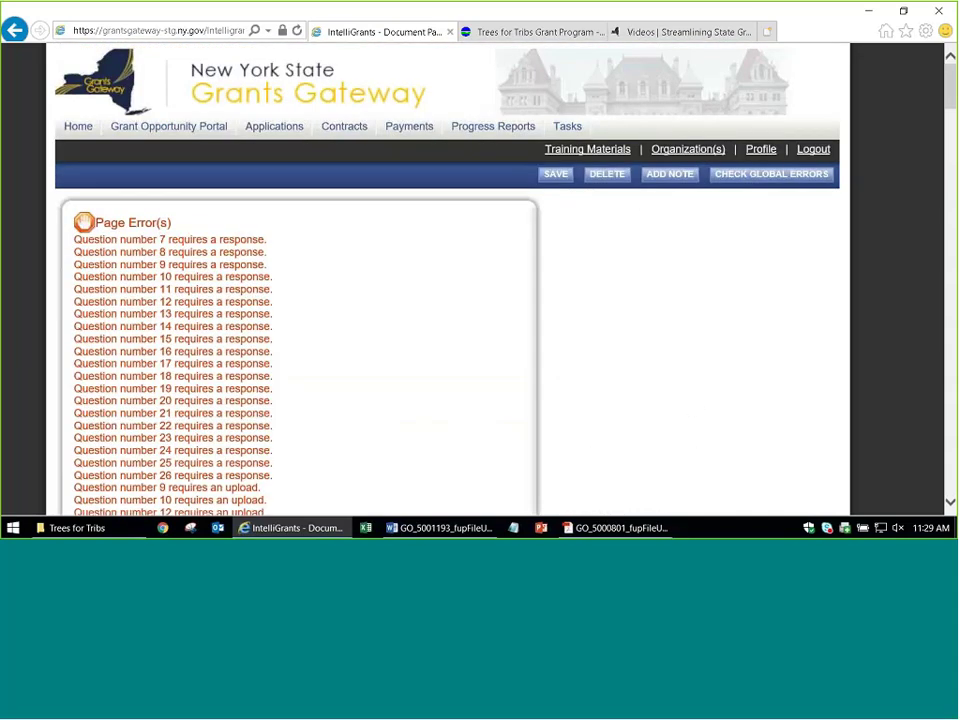
Go to the Home page and show My Tasks, listing DEC01-TFT-2018-00006
click(73, 130)
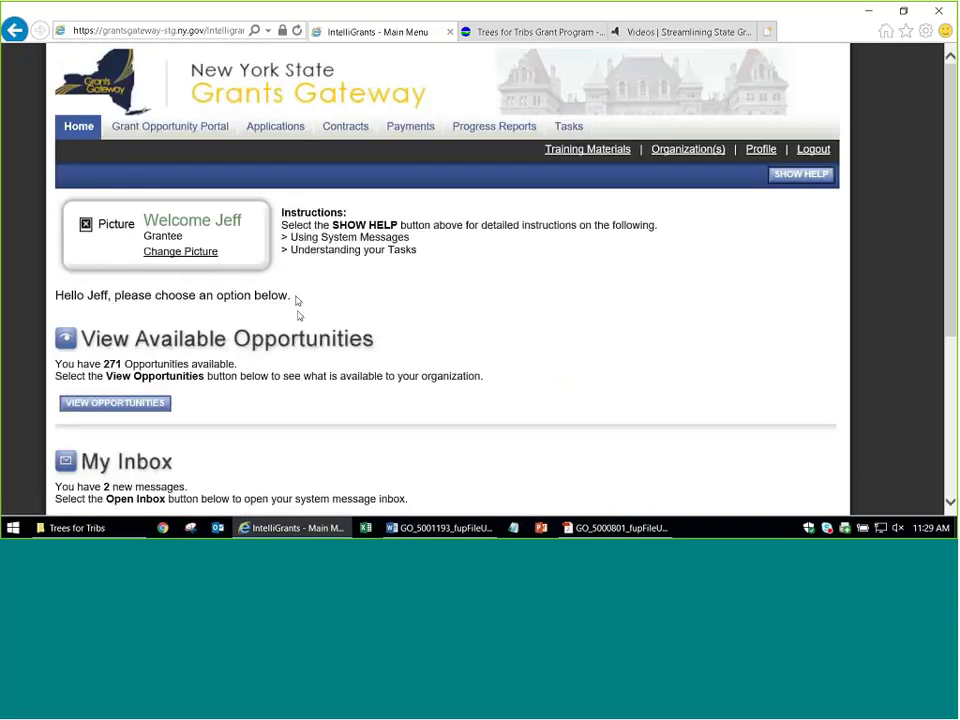
scroll(298, 312, down, 3)
scroll(193, 358, up, 2)
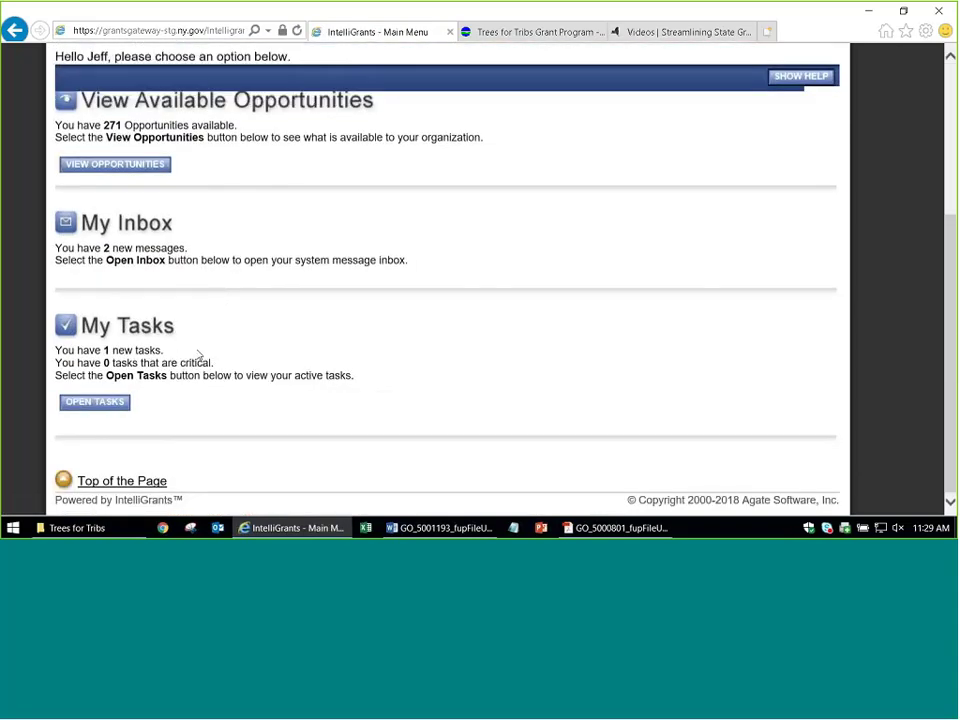
scroll(199, 350, down, 2)
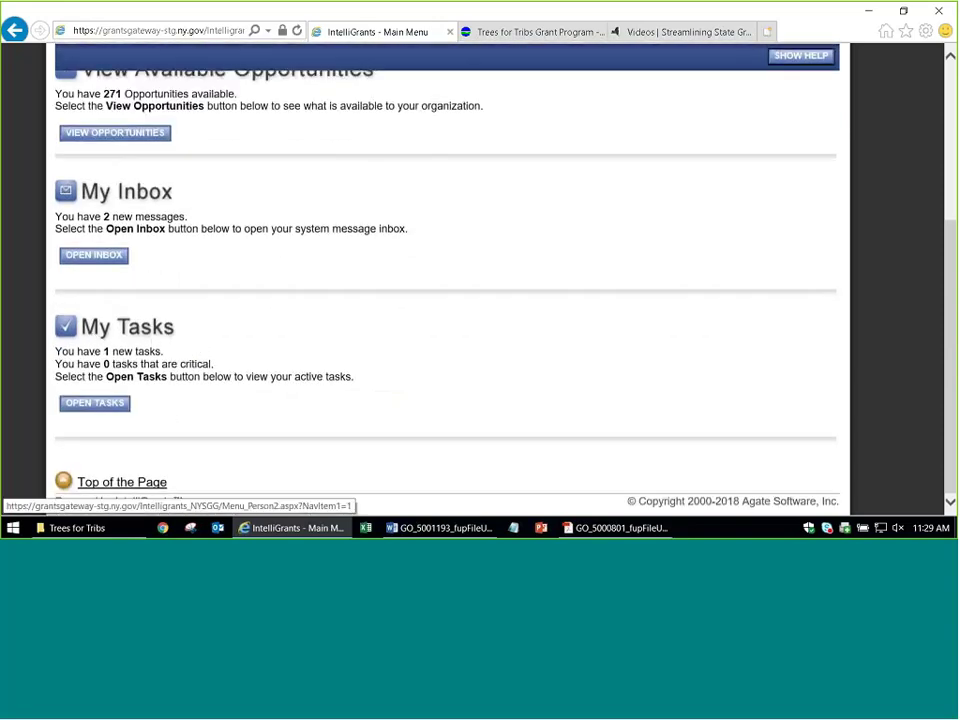
click(116, 404)
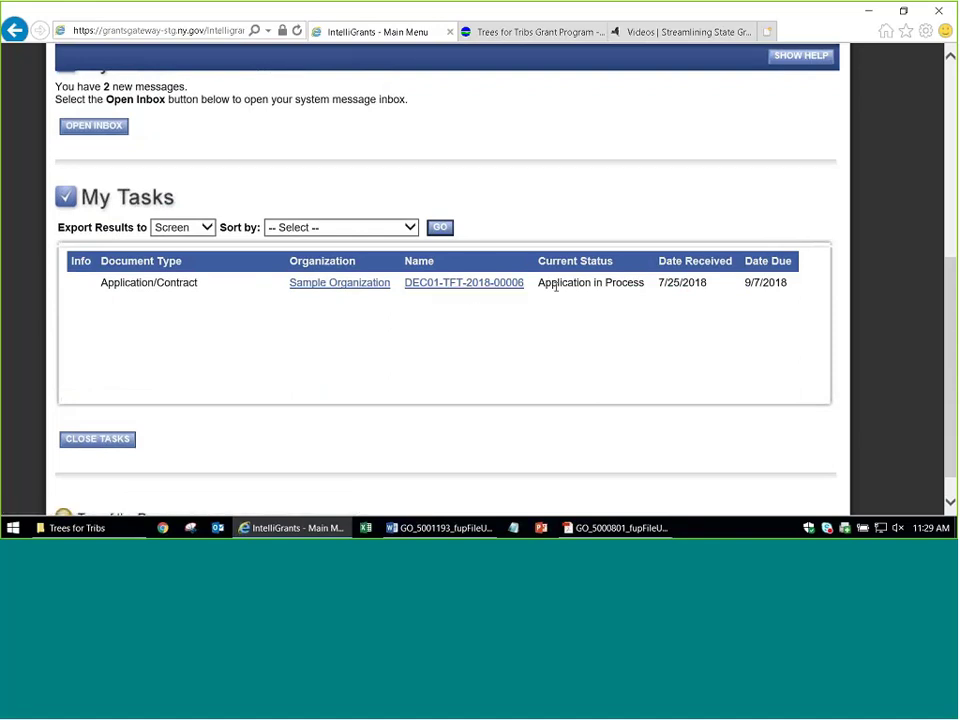
Open application DEC01-TFT-2018-00006 and its Program Specific Questions page from the Forms Menu
click(457, 283)
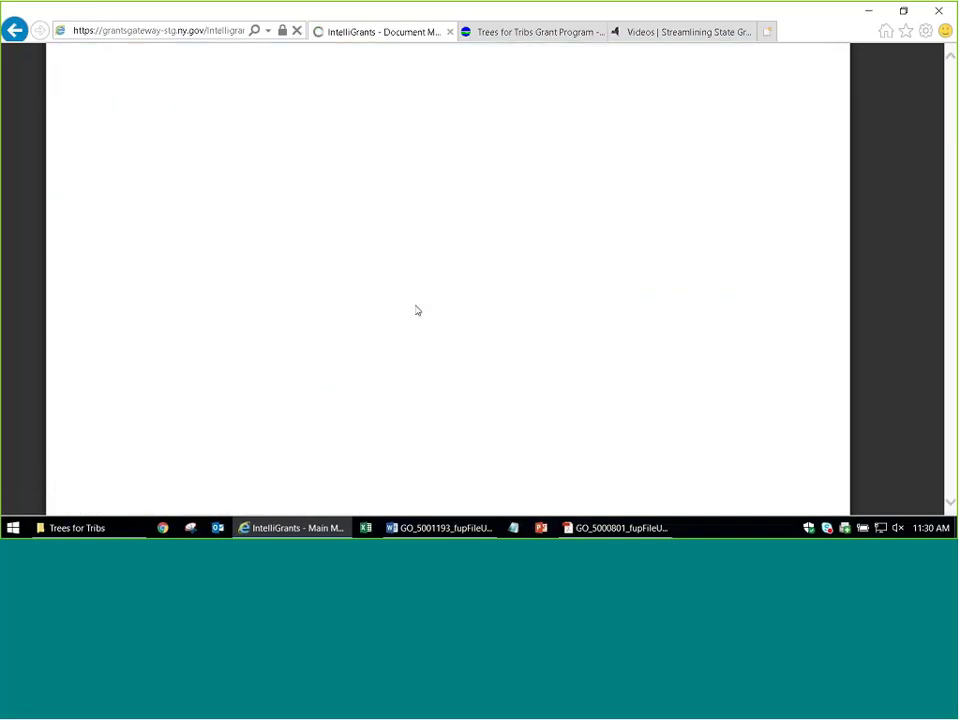
click(155, 246)
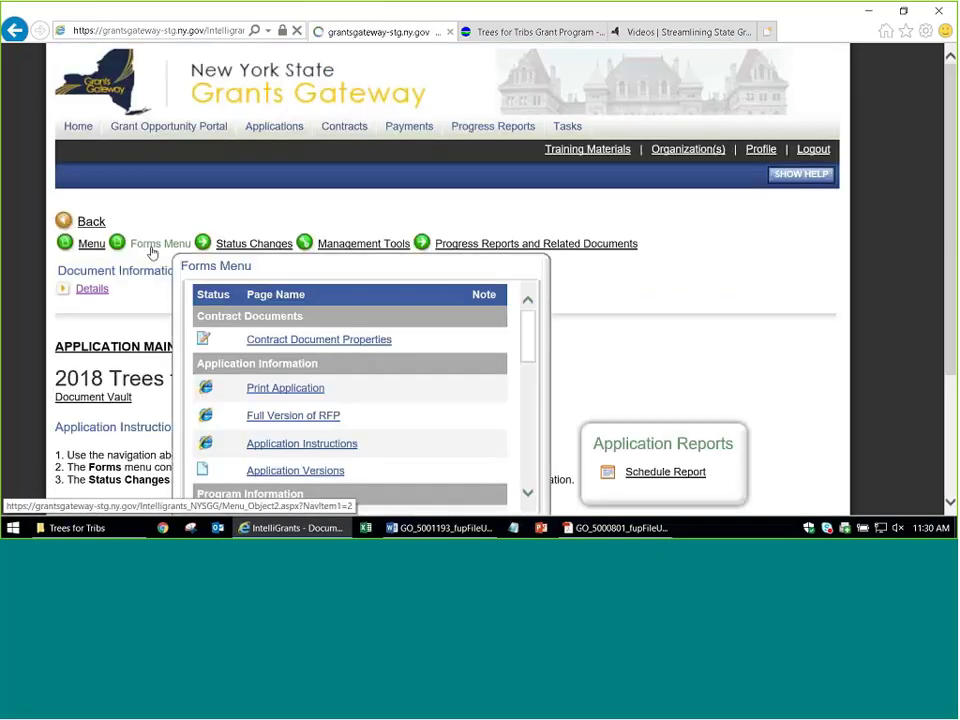
scroll(150, 335, down, 10)
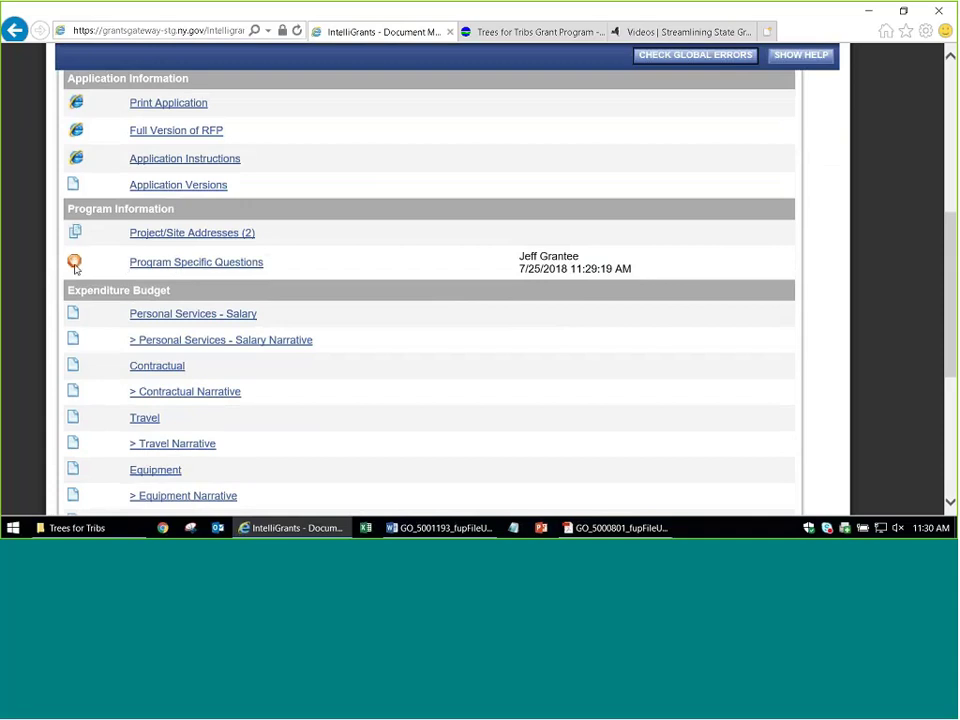
mouse_move(75, 267)
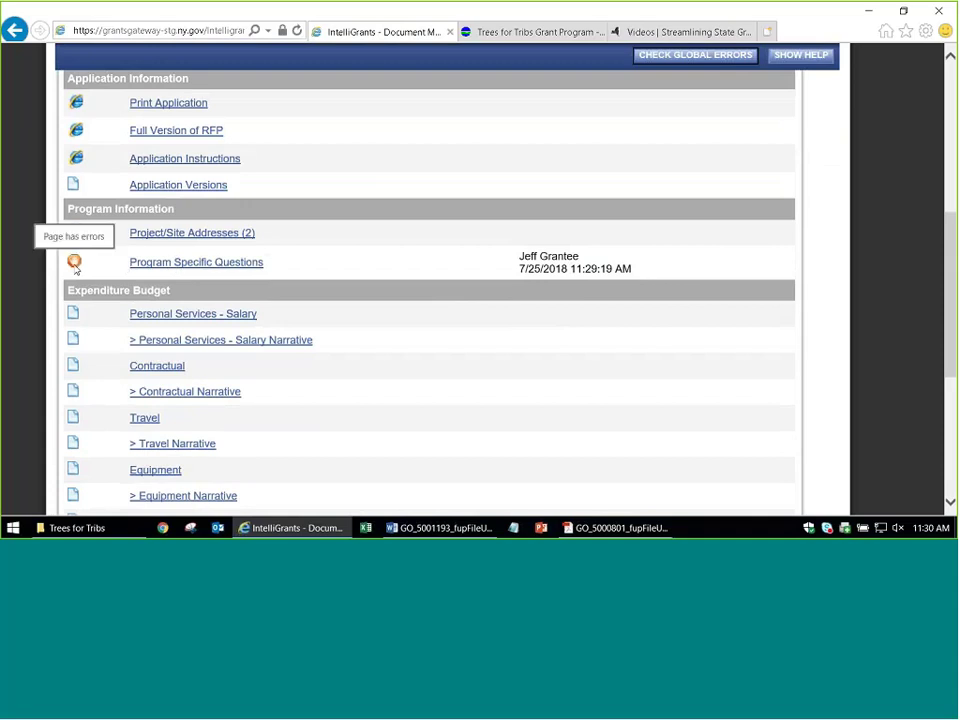
click(177, 264)
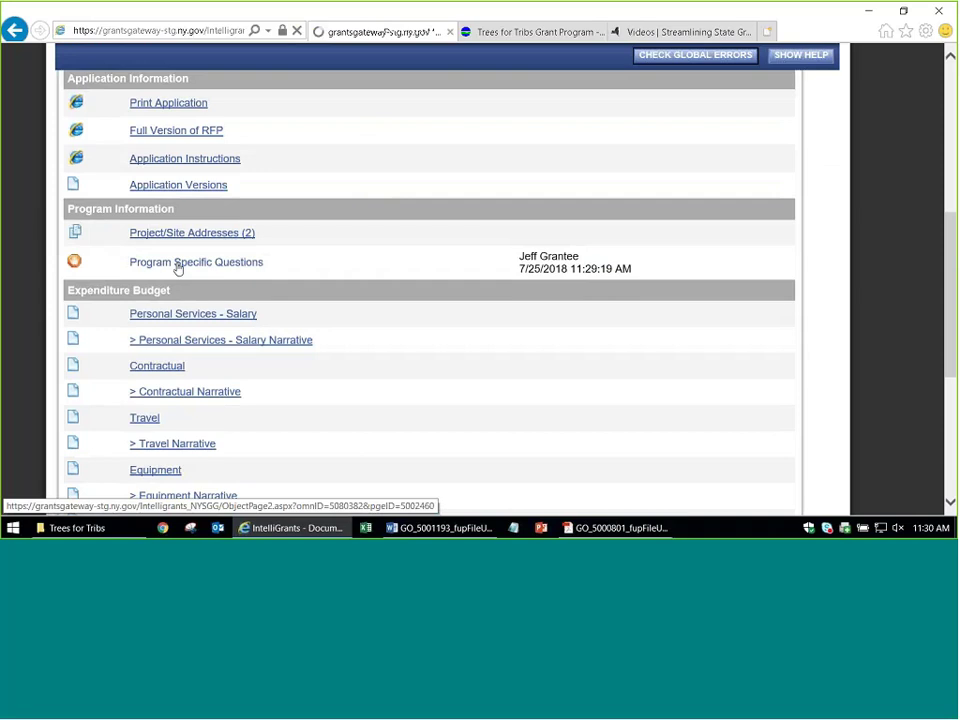
Paste 'Here is my answer.' into the question 7 Project Timeline
scroll(379, 309, down, 6)
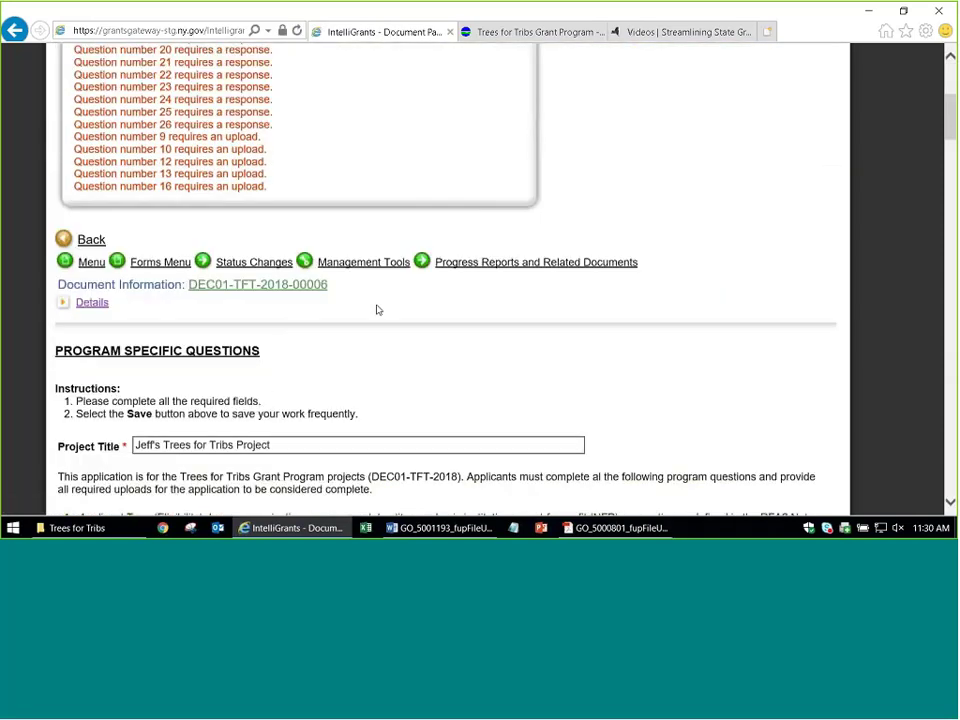
scroll(379, 309, down, 6)
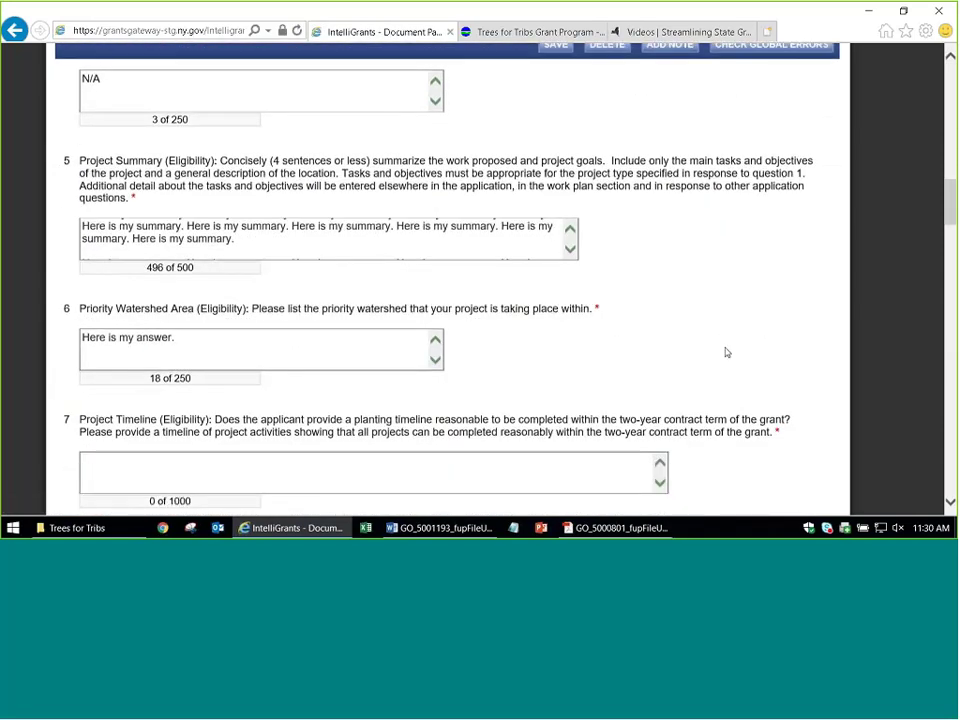
click(390, 176)
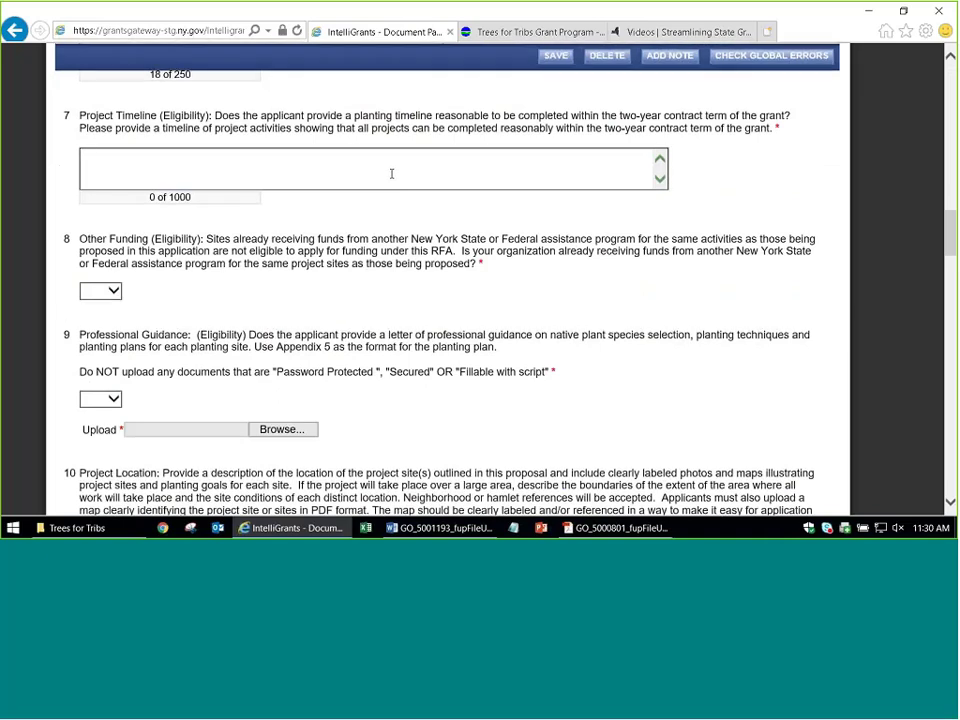
text(Here is my answer.)
Answer Yes to question 8, other funding, and question 9, Professional Guidance
click(100, 290)
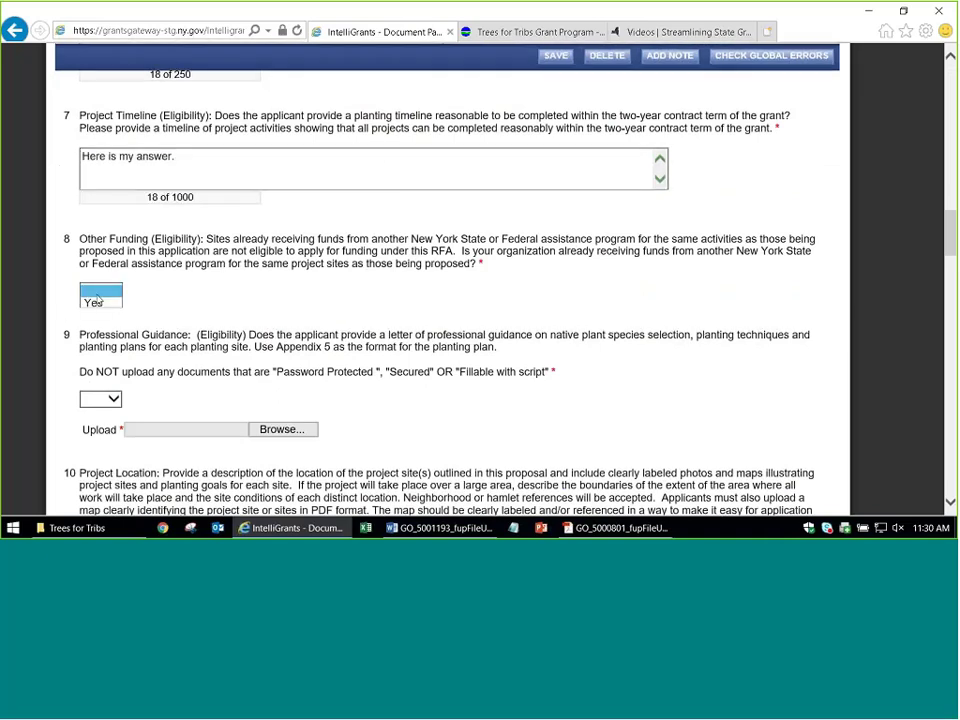
click(96, 302)
click(100, 257)
click(92, 266)
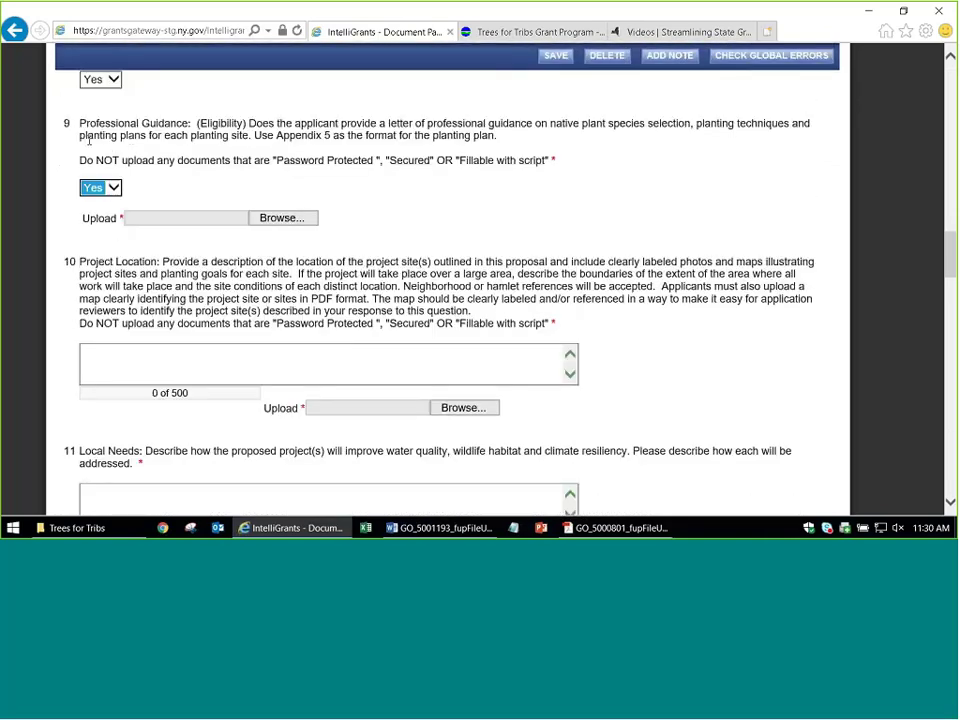
click(203, 212)
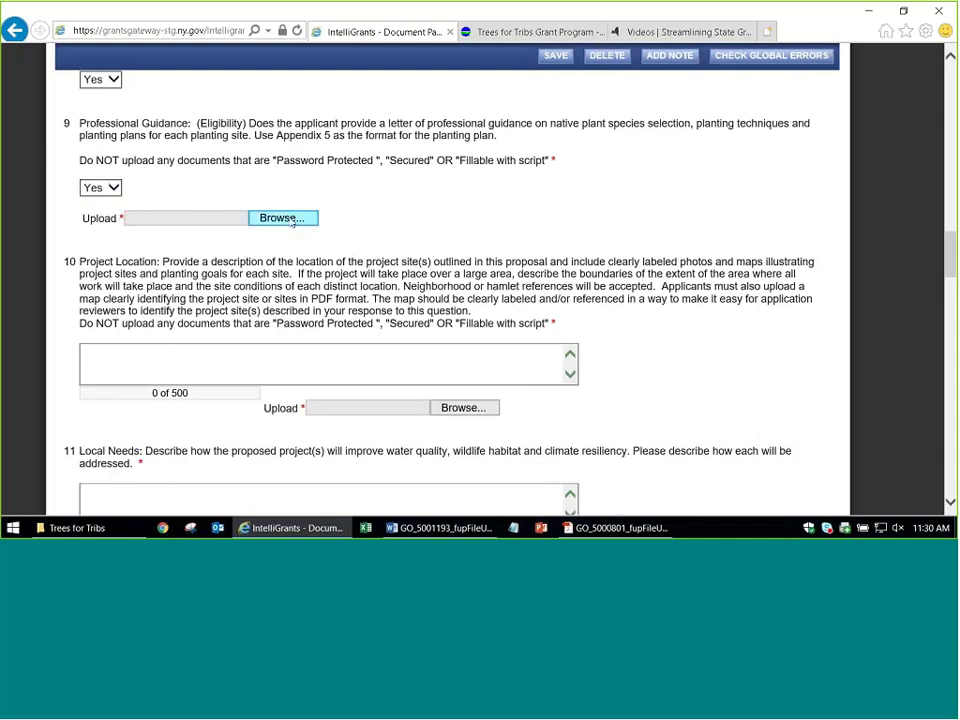
drag(80, 160, 546, 163)
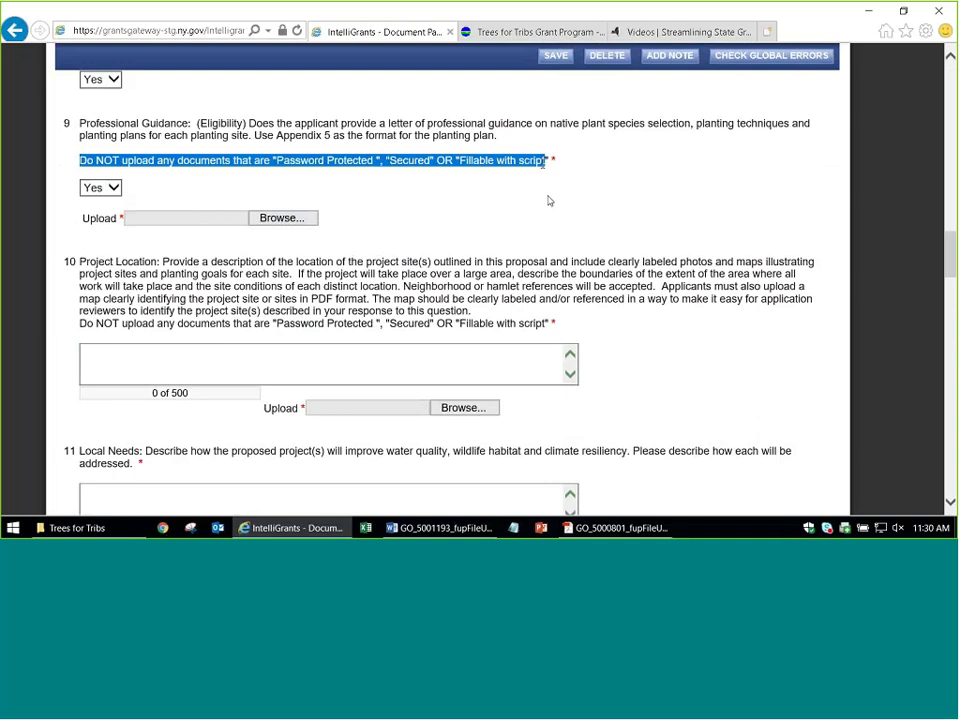
click(427, 216)
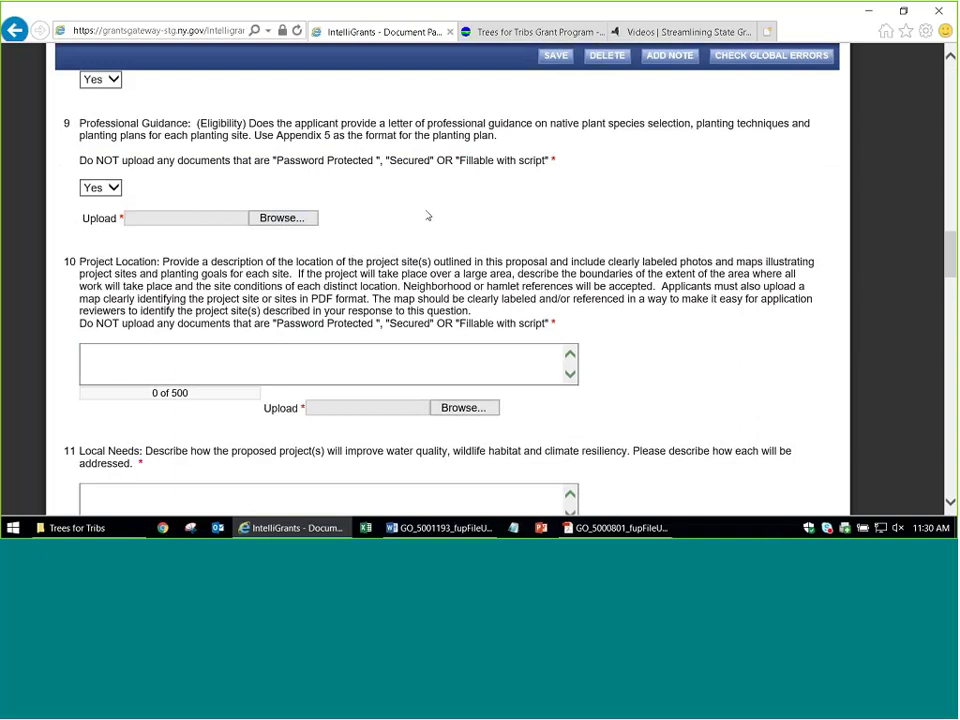
Attach Sample Attachment.pdf from the Desktop to question 9 and save the form
click(297, 219)
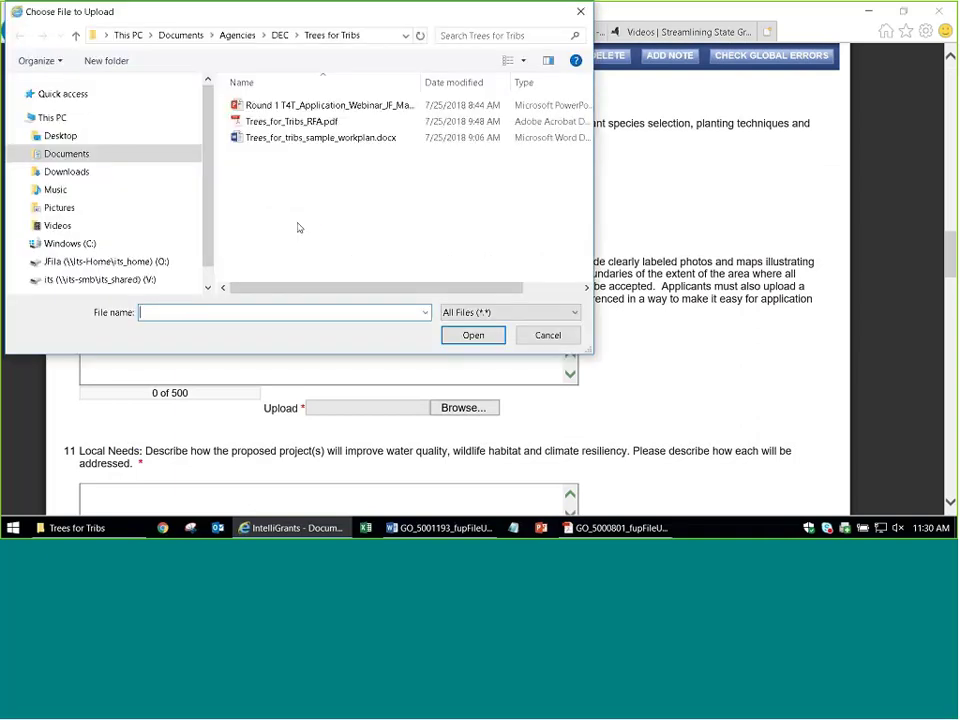
scroll(90, 94, up, 3)
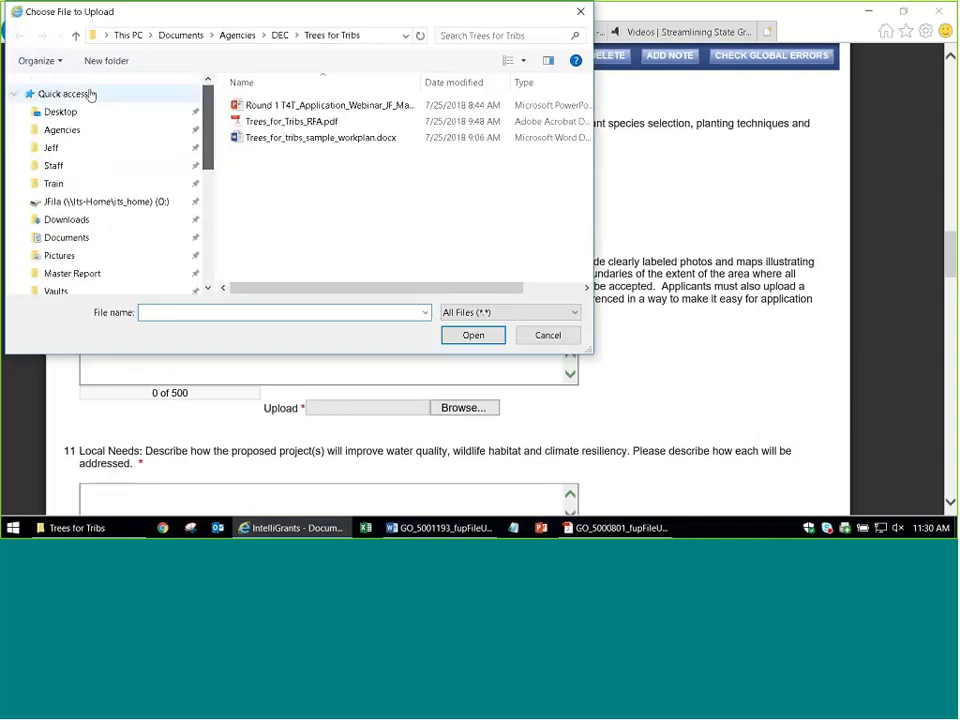
click(82, 111)
scroll(480, 180, down, 1)
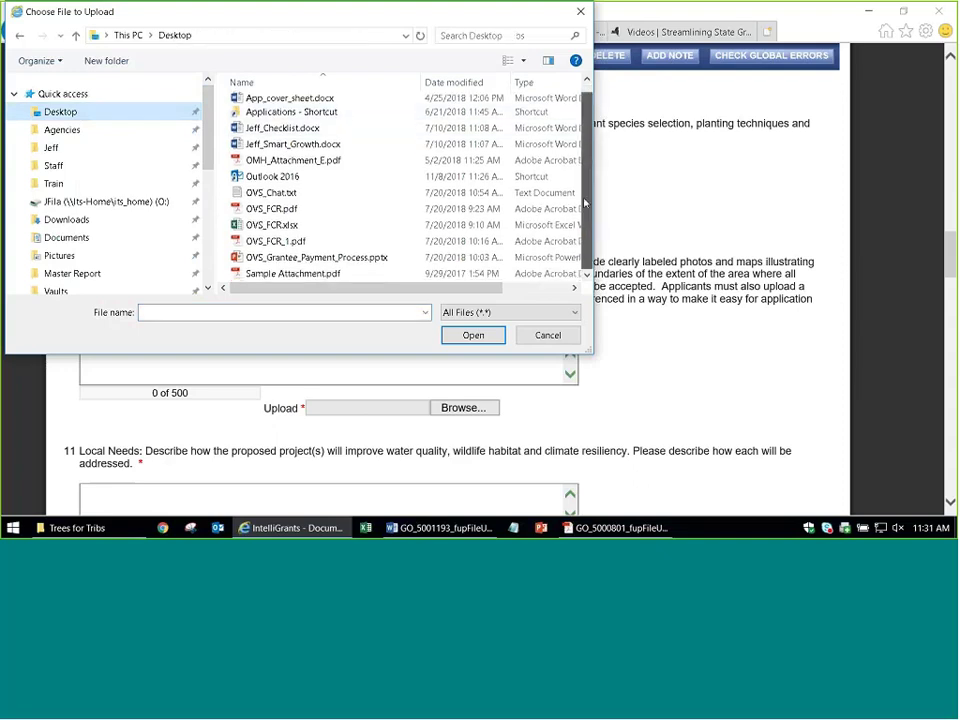
double_click(293, 273)
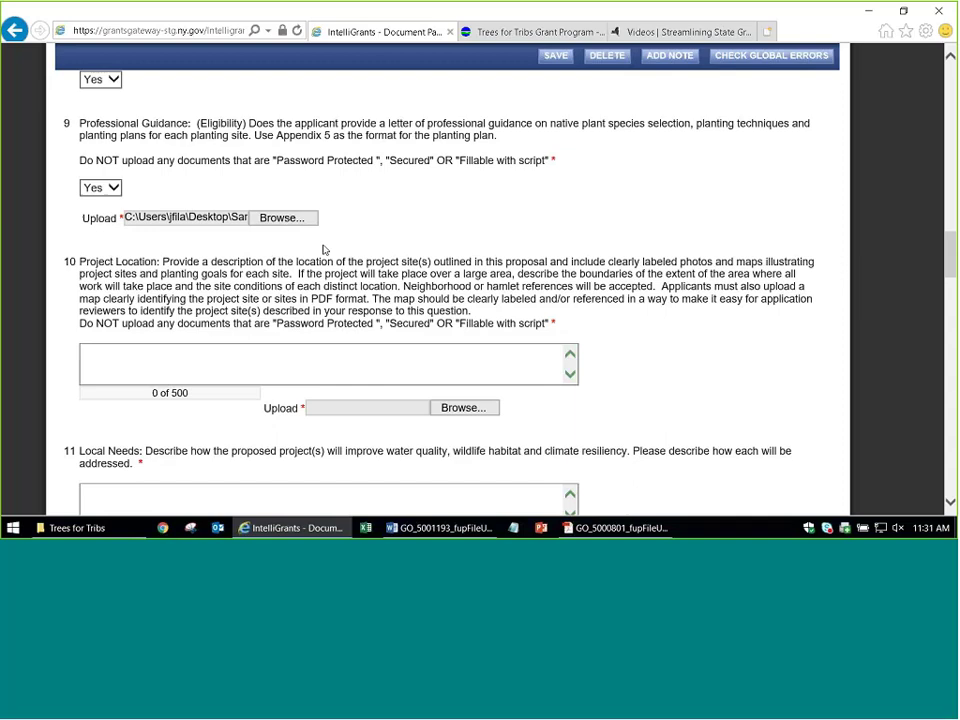
click(556, 56)
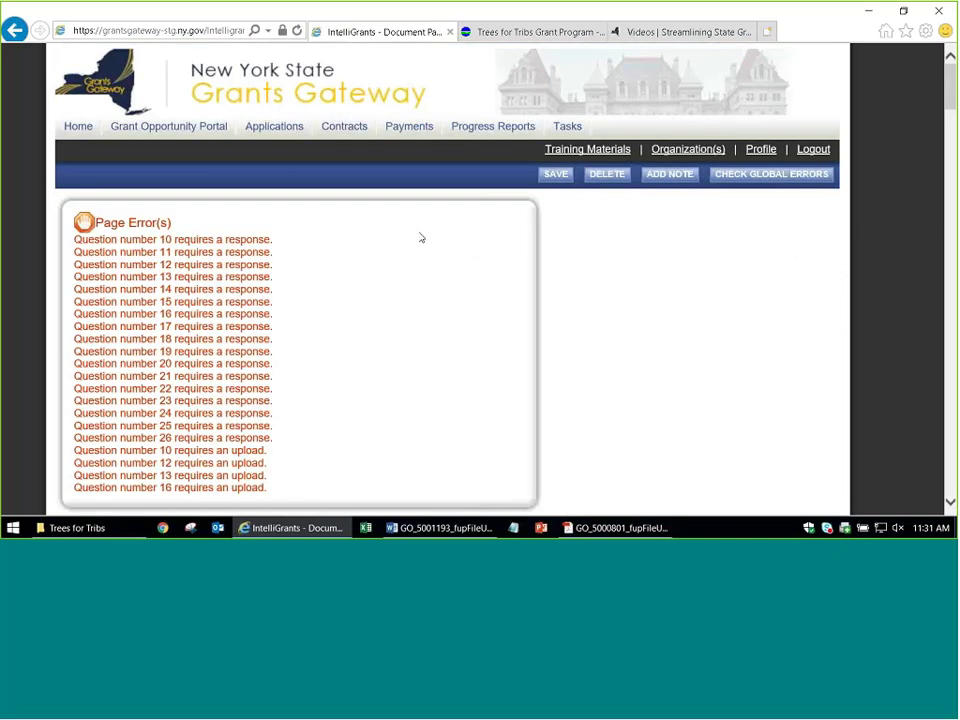
Open question 9's uploaded Sample Attachment PDF in Acrobat, then minimize Acrobat
scroll(381, 291, down, 10)
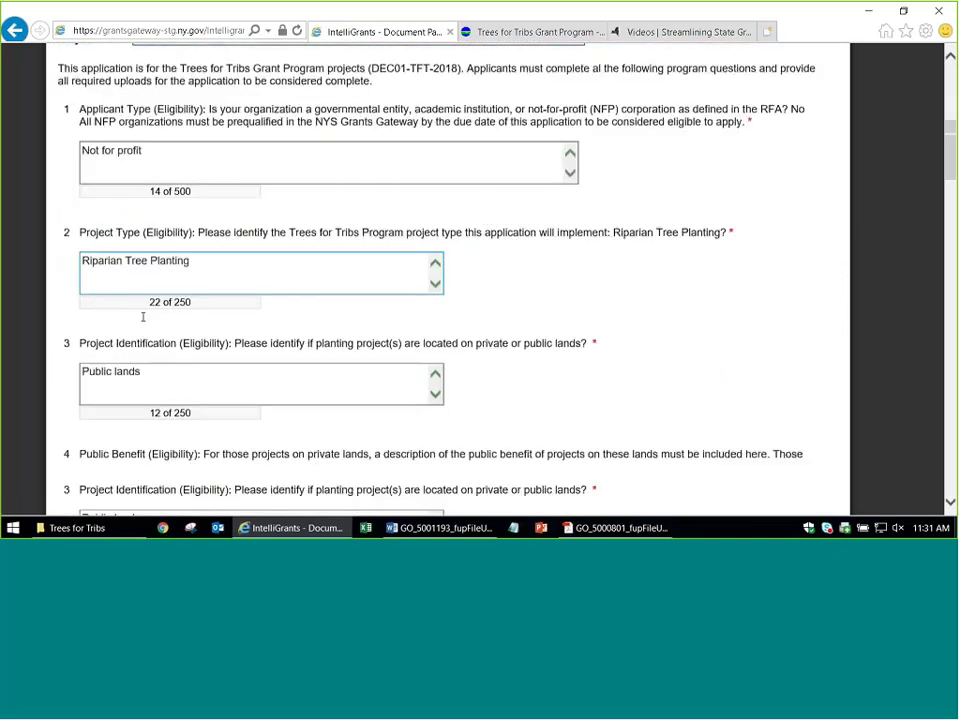
scroll(143, 316, down, 15)
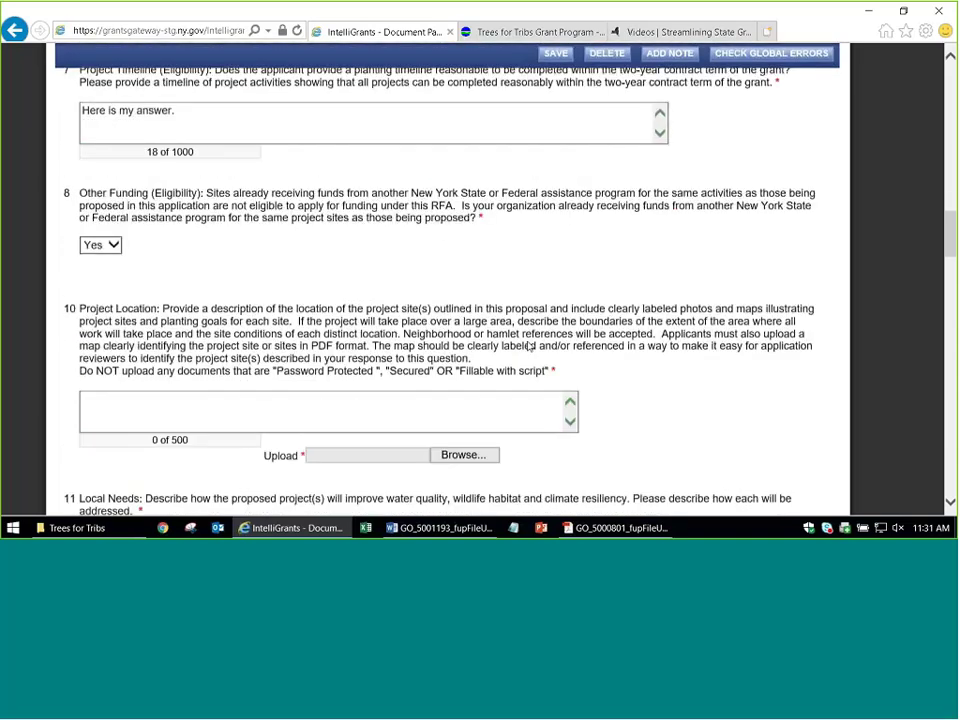
scroll(530, 345, down, 1)
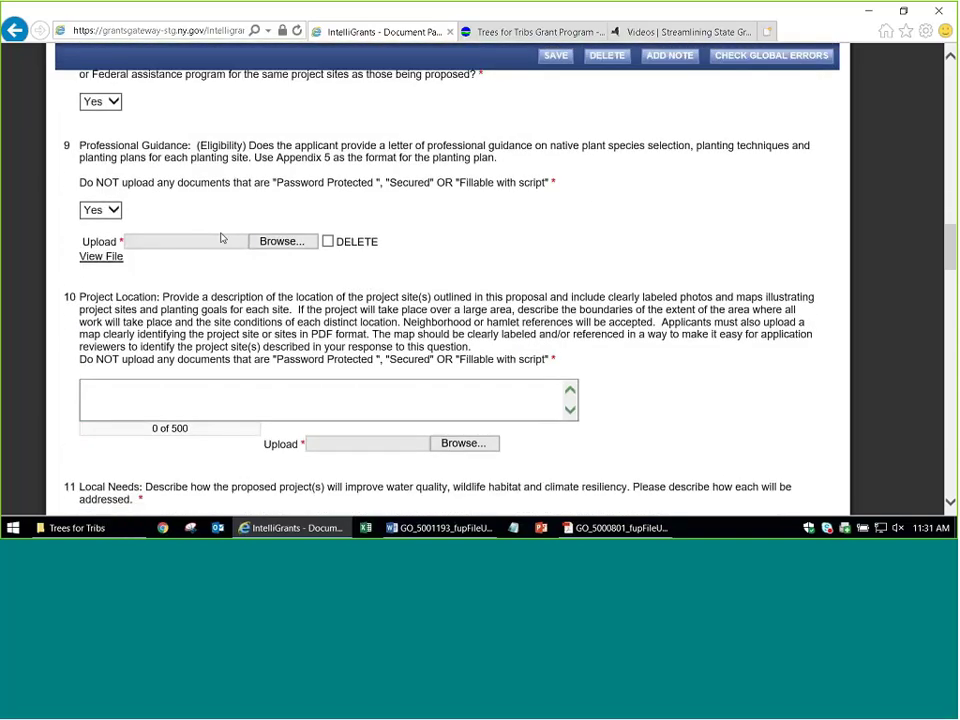
click(95, 258)
click(88, 258)
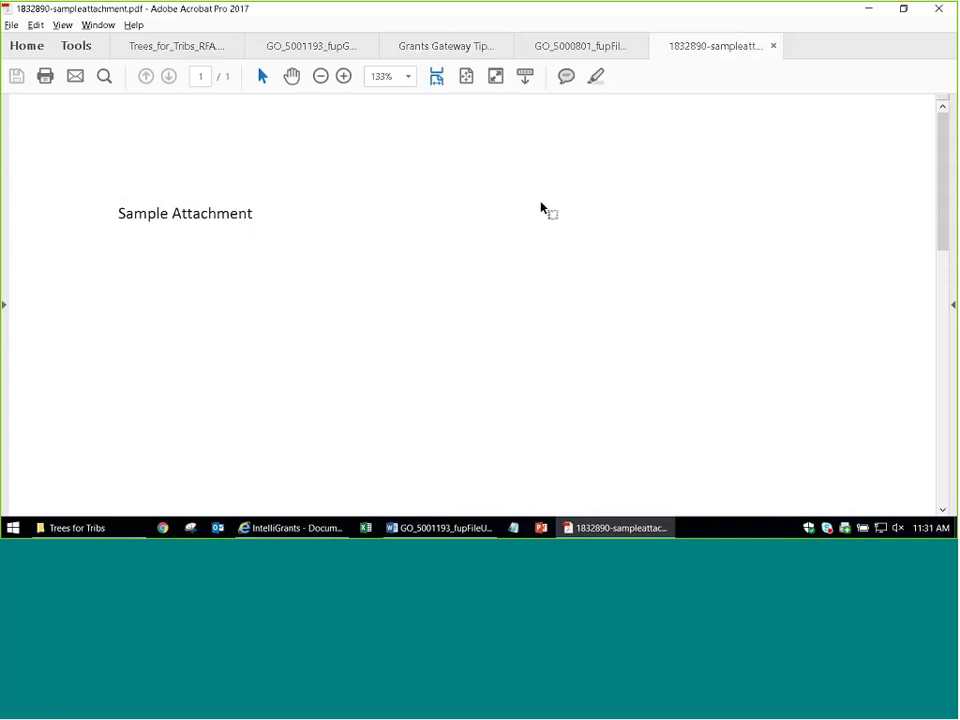
click(867, 9)
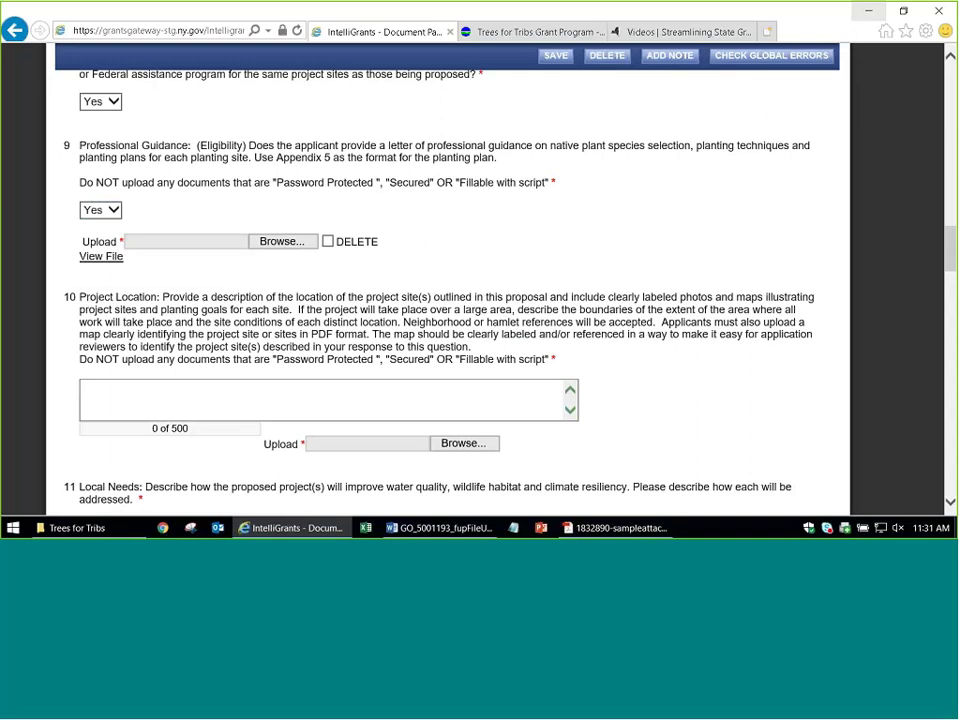
Answer question 10 Project Location with 'Here is my answer.' and attach Sample Attachment.pdf
click(113, 256)
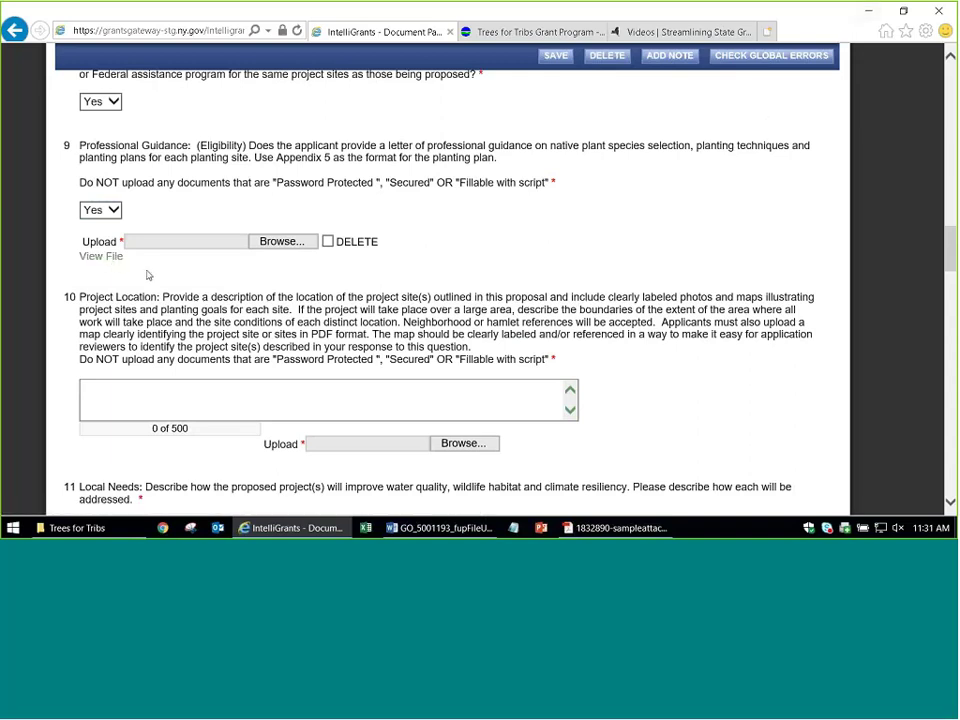
click(201, 249)
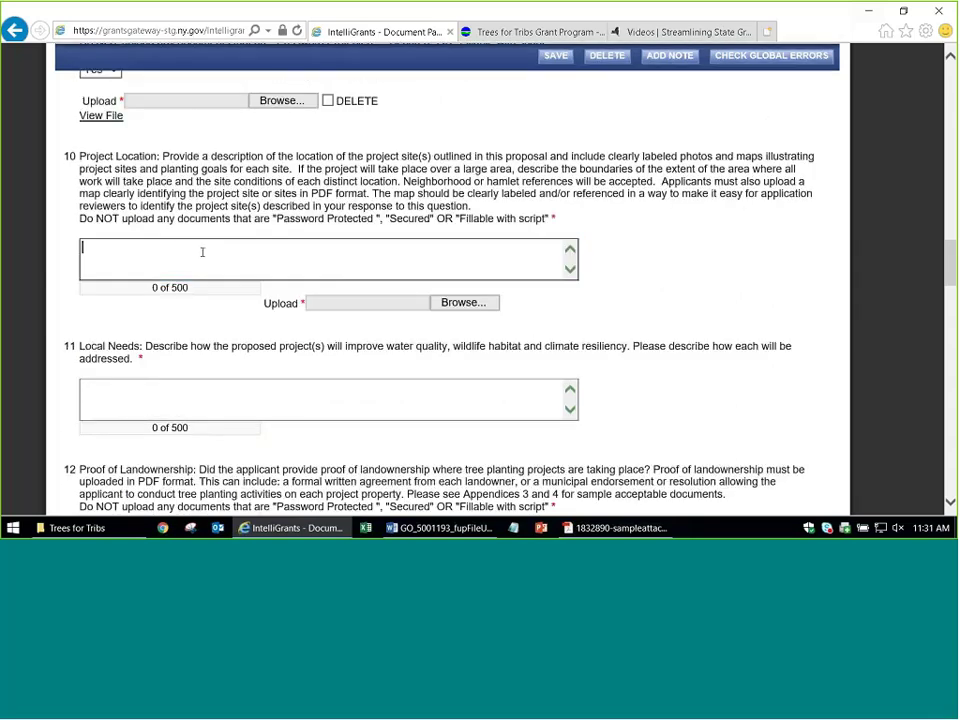
text(Here is my answer.)
click(494, 303)
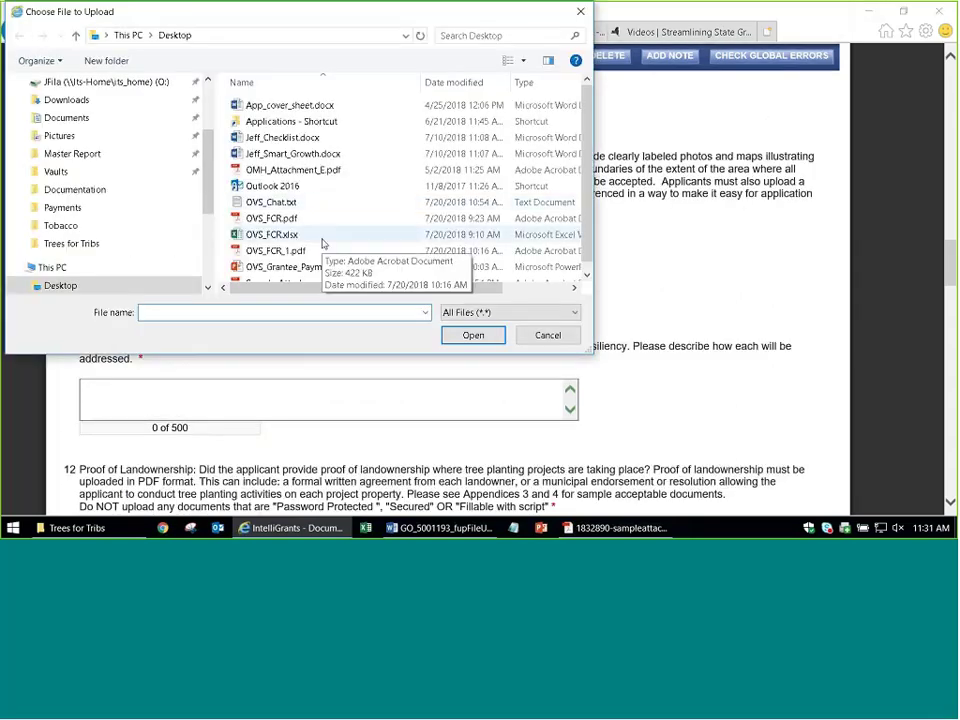
scroll(321, 242, down, 1)
double_click(318, 279)
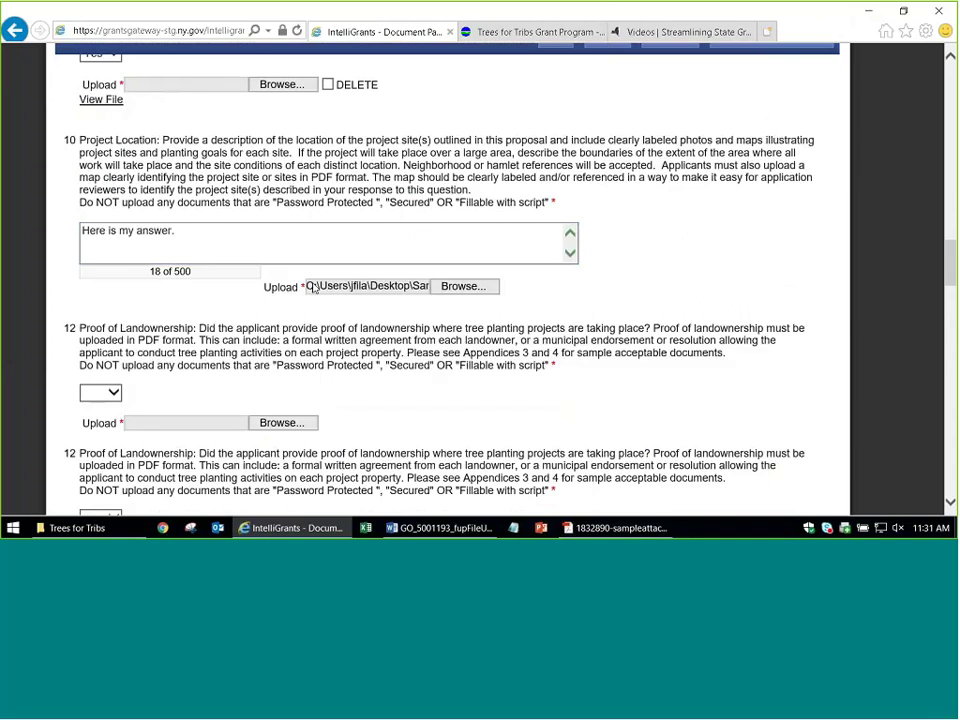
Answer the Local Needs question with 'Here is my answer.' plus pasted text
click(163, 253)
text(Here is my answer.)
key(ctrl+v)
key(ctrl+v)
key(ctrl+v)
key(ctrl+v)
key(ctrl+v)
key(ctrl+v)
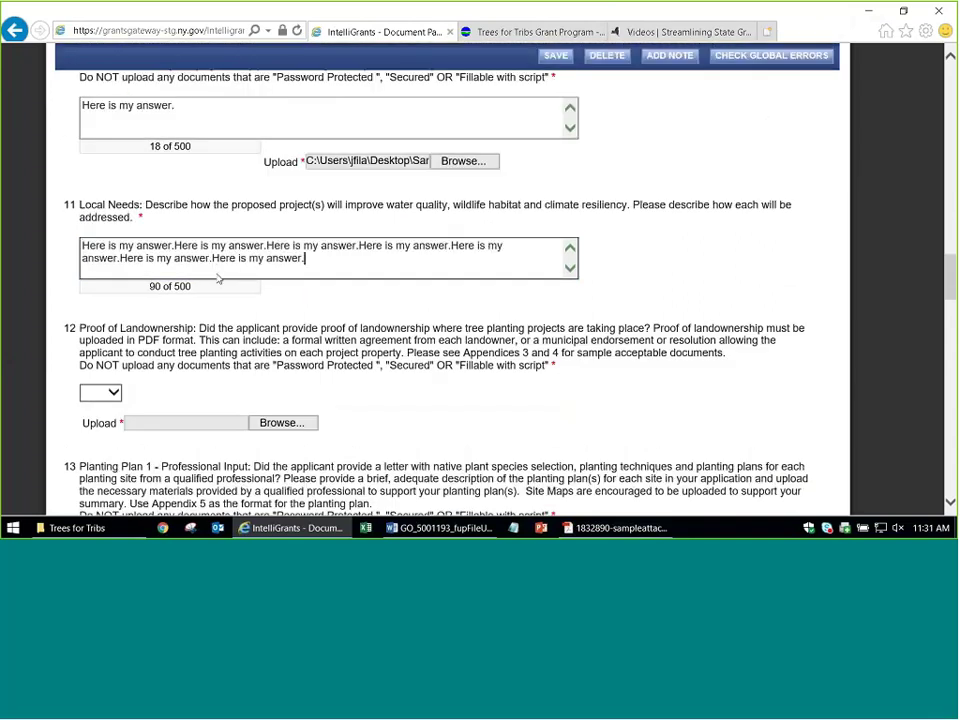
scroll(200, 275, down, 3)
Answer Yes to question 12 and attach Sample Attachment.pdf
click(105, 252)
click(110, 264)
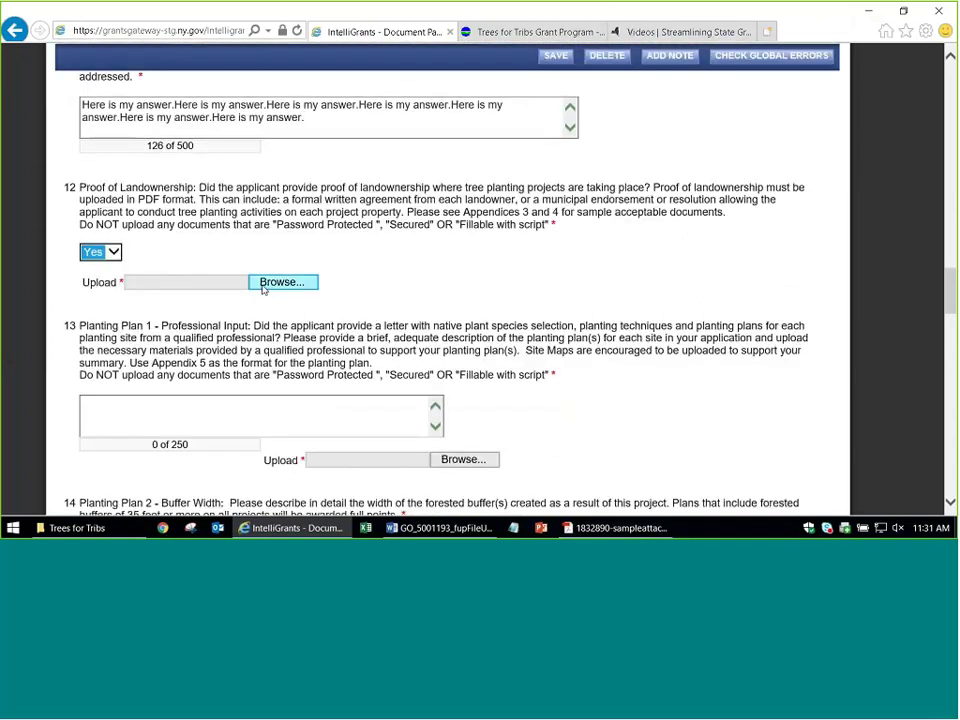
click(268, 283)
scroll(380, 255, down, 1)
double_click(317, 274)
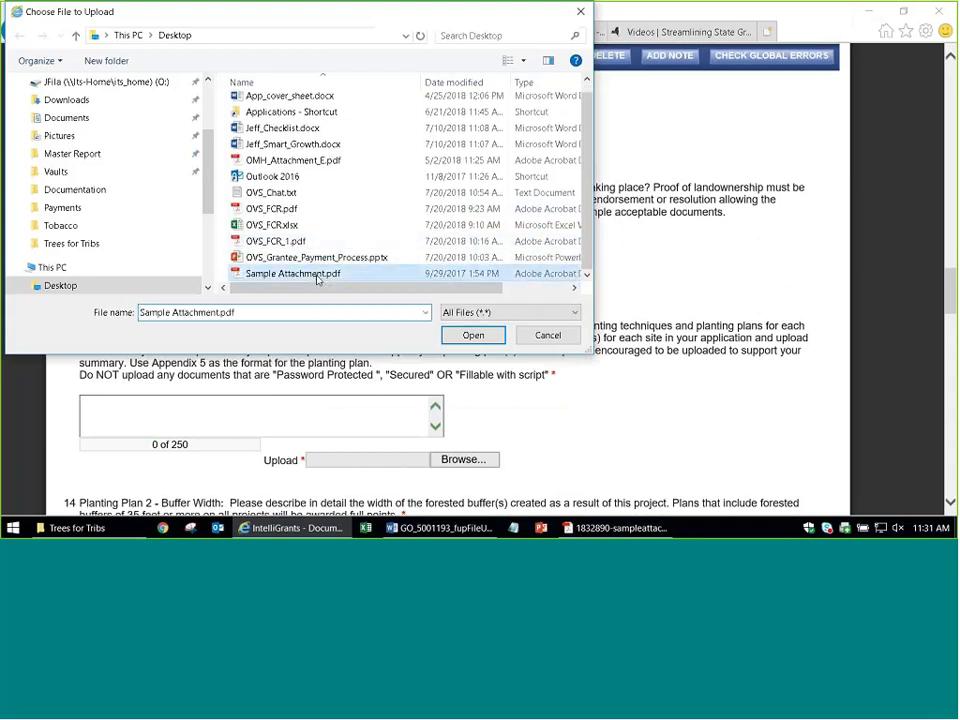
Paste the answer text into question 13 and attach Sample Attachment.pdf
scroll(281, 305, down, 1)
scroll(281, 305, down, 1)
click(236, 214)
key(ctrl+v)
key(ctrl+v)
key(ctrl+v)
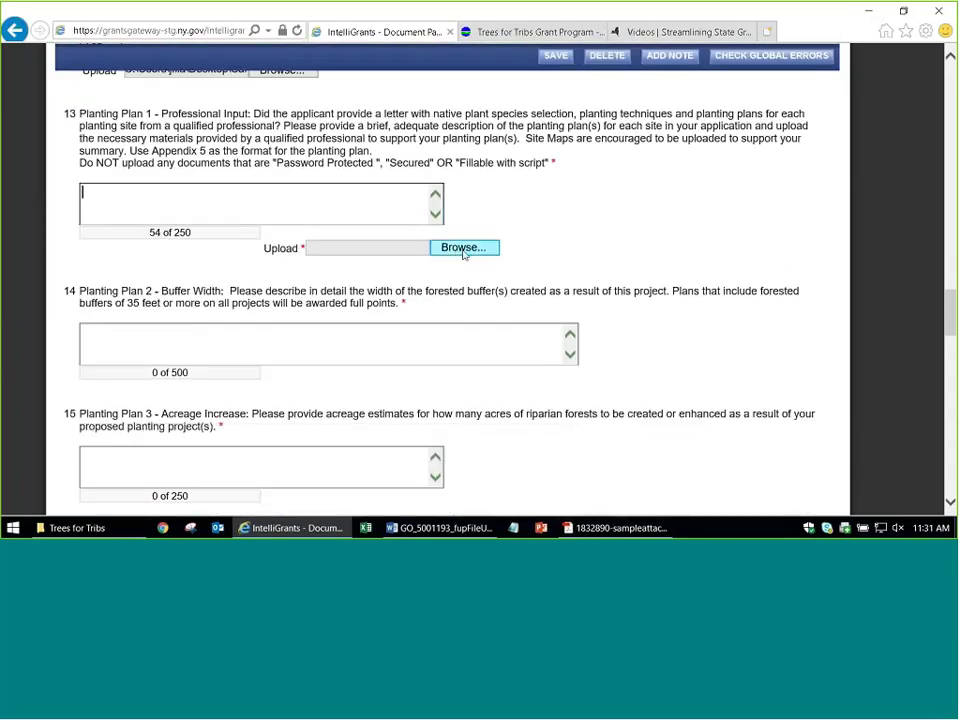
click(461, 246)
scroll(366, 250, down, 1)
double_click(309, 274)
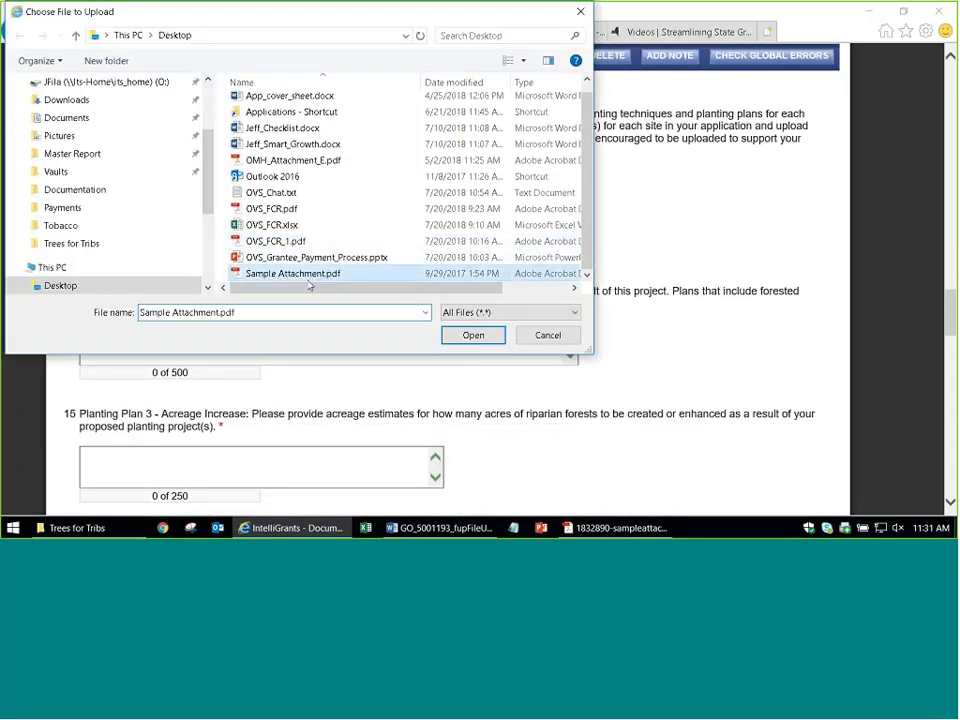
Paste answer text into questions 14 (buffer width) and 15 (acreage)
scroll(309, 275, down, 1)
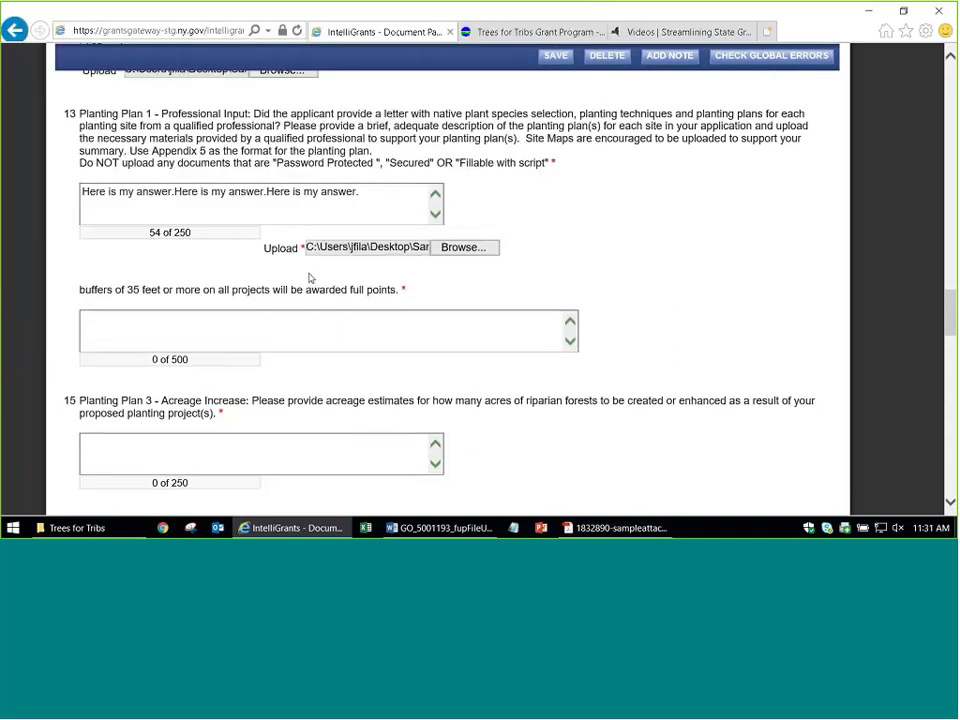
scroll(207, 258, up, 3)
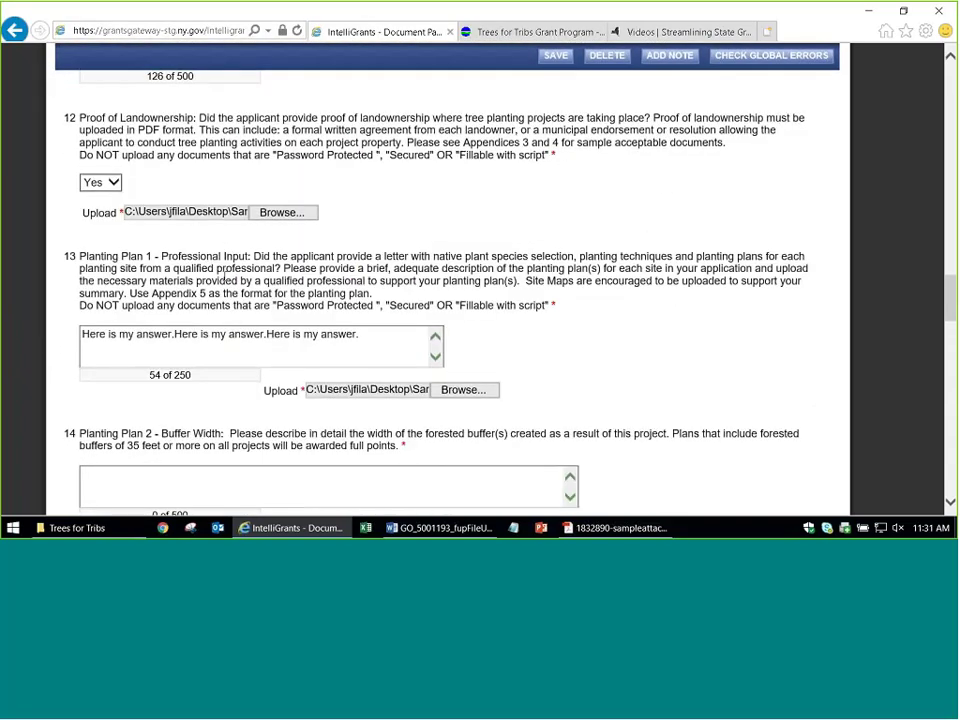
scroll(220, 270, down, 3)
scroll(226, 282, down, 1)
click(187, 212)
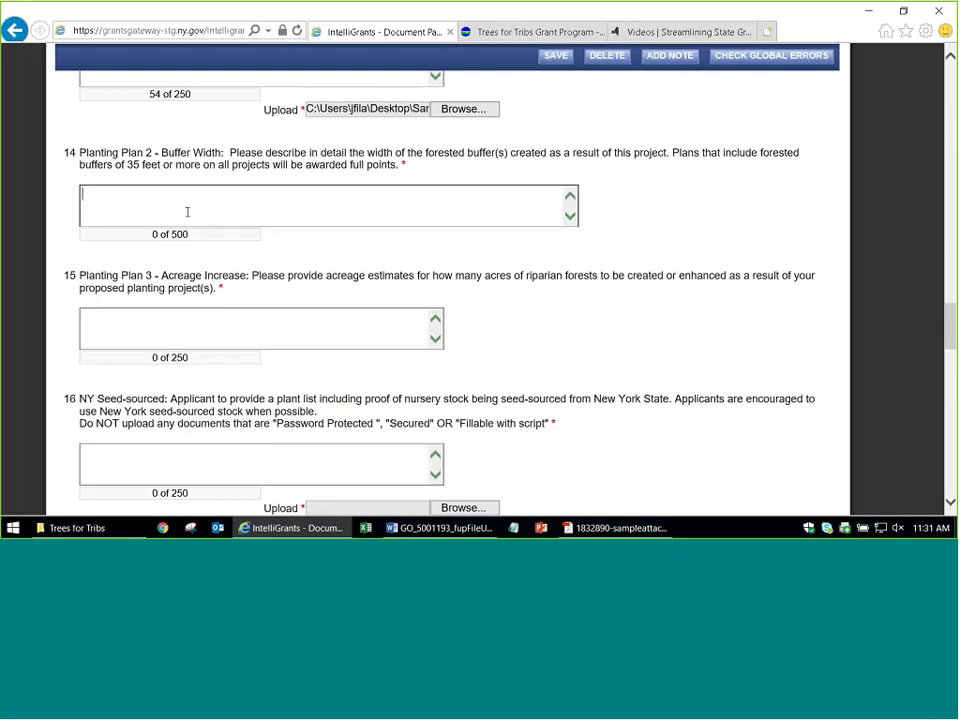
text(Here is my answer.)
key(ctrl+v)
key(ctrl+v)
key(ctrl+v)
key(ctrl+v)
click(189, 321)
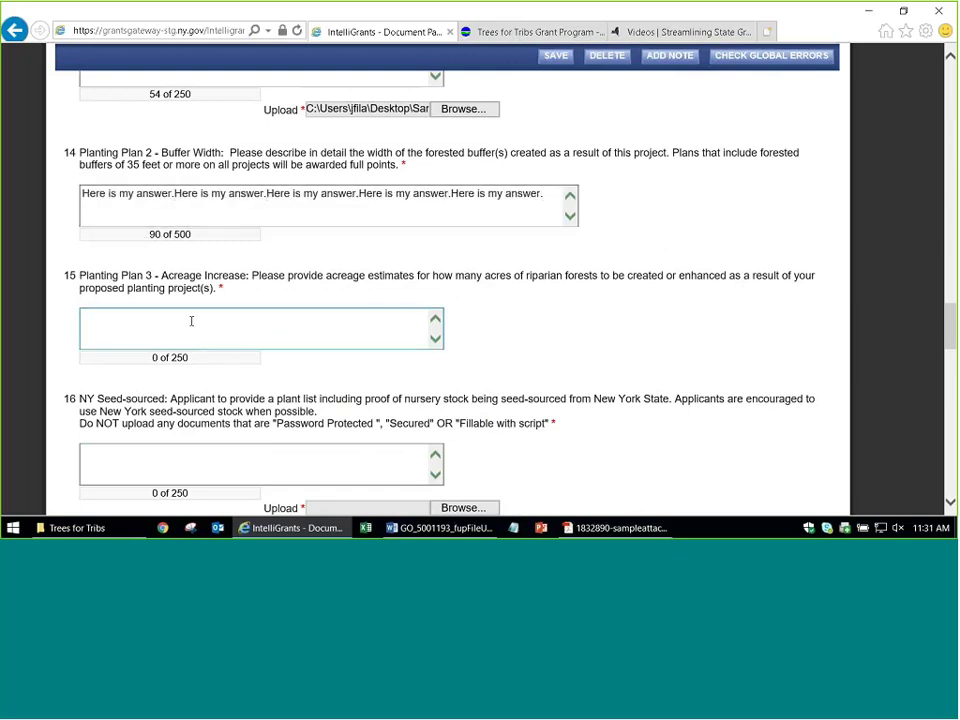
key(ctrl+v)
key(ctrl+v)
key(ctrl+v)
key(ctrl+v)
scroll(191, 321, down, 1)
click(187, 318)
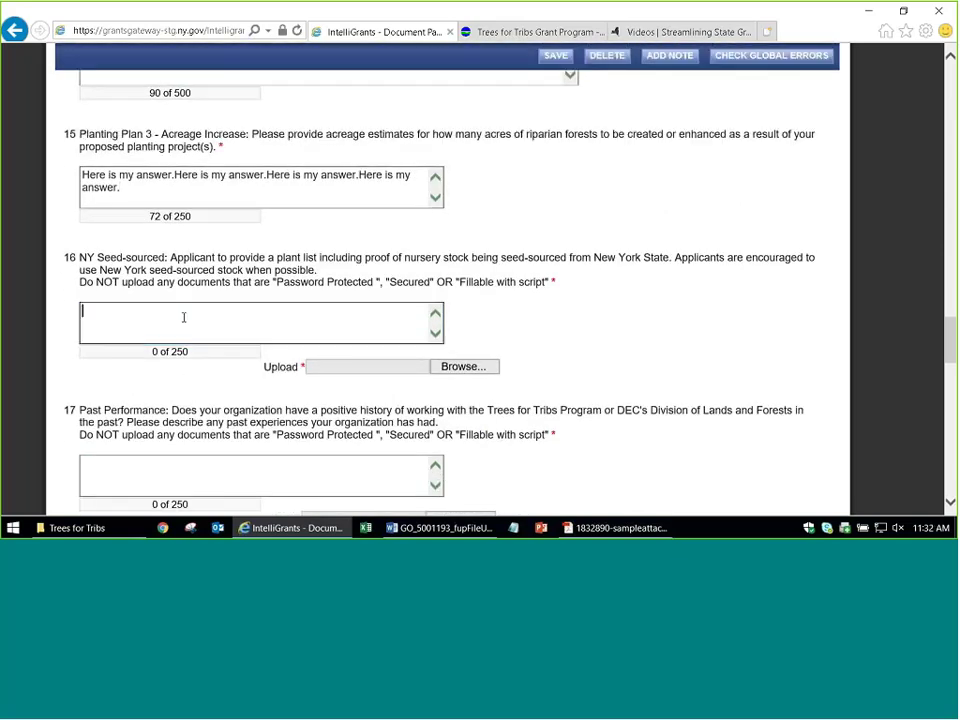
key(ctrl+v)
key(ctrl+v)
key(ctrl+v)
Attach Sample Attachment.pdf to question 16's upload
key(Tab)
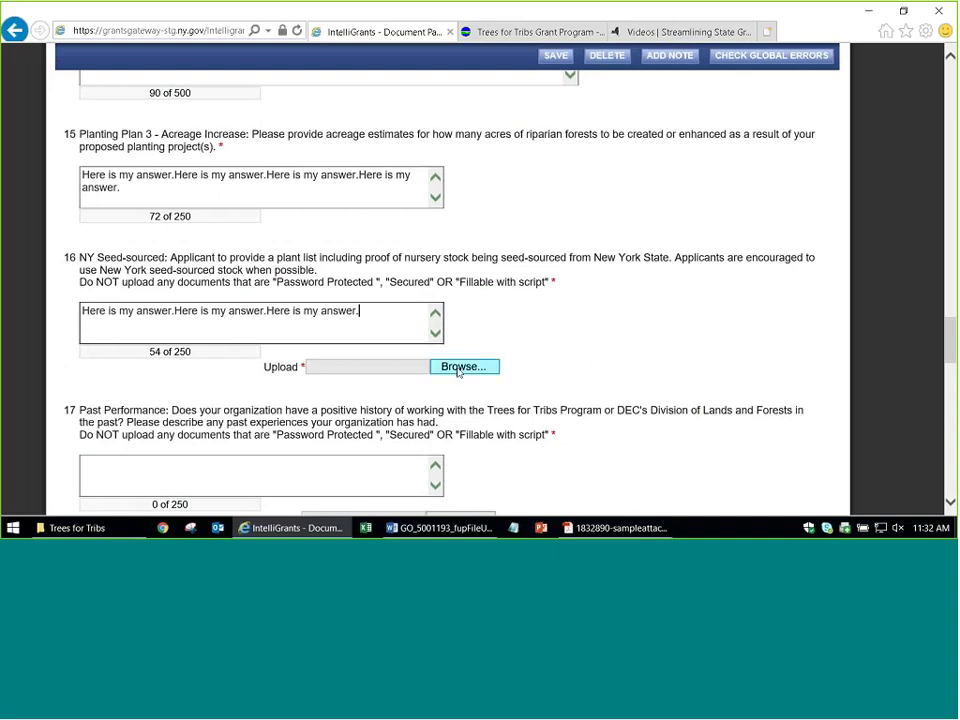
key(Return)
double_click(293, 273)
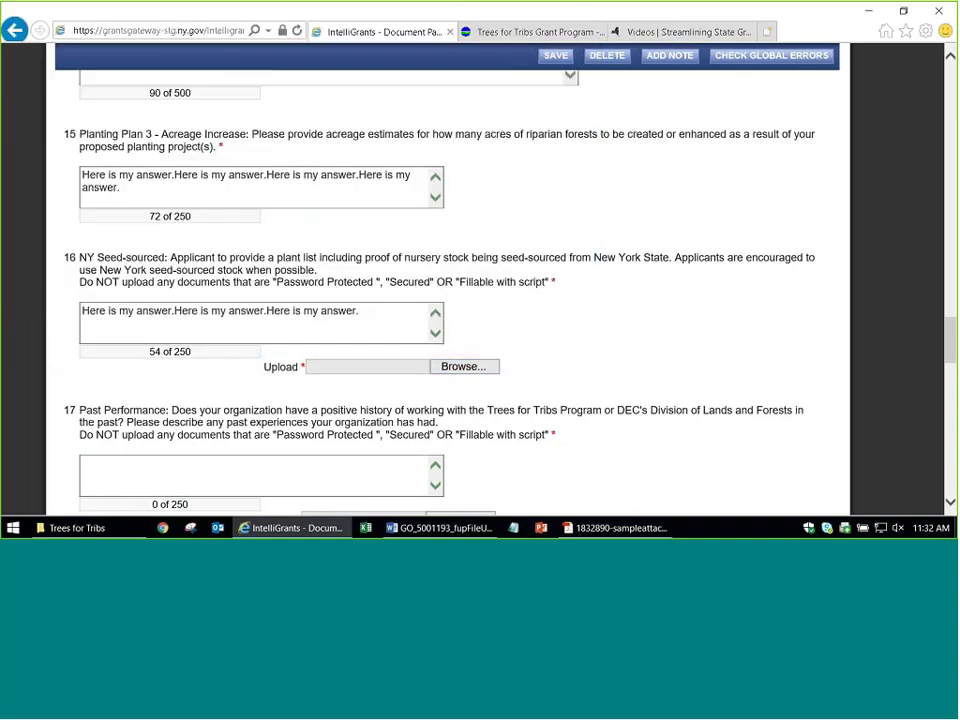
scroll(221, 364, down, 3)
Paste the answer text into question 17 Past Performance and start its file upload
click(230, 259)
key(ctrl+v)
key(ctrl+v)
key(ctrl+v)
key(ctrl+v)
key(ctrl+v)
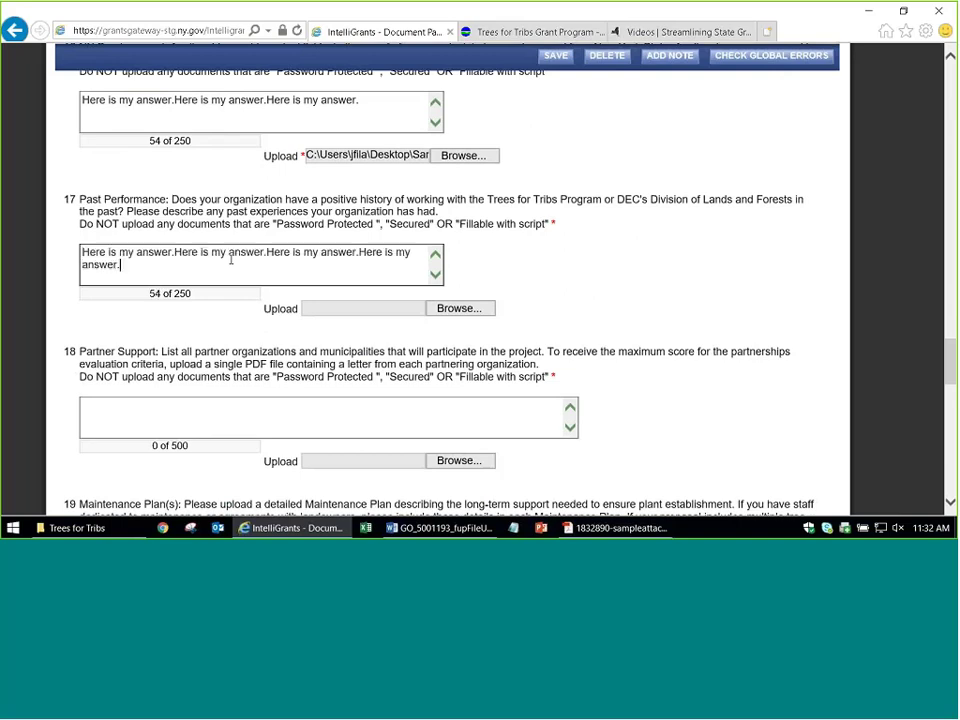
key(Tab)
key(Return)
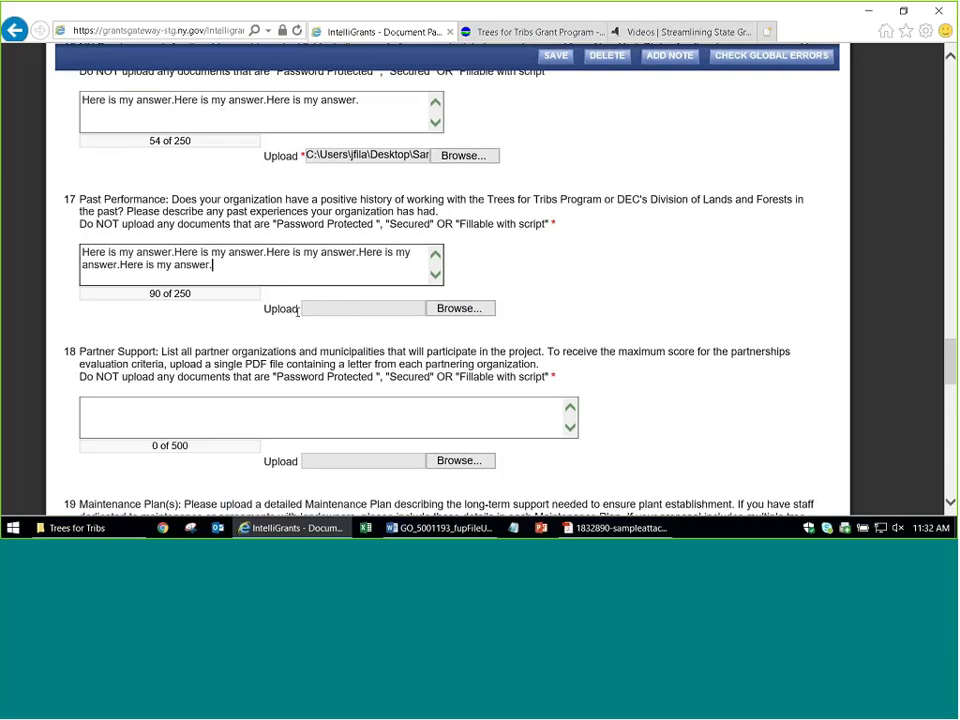
scroll(295, 313, down, 4)
Paste the answer into question 18 Partner Support and attach the Sample Attachment PDF
click(253, 206)
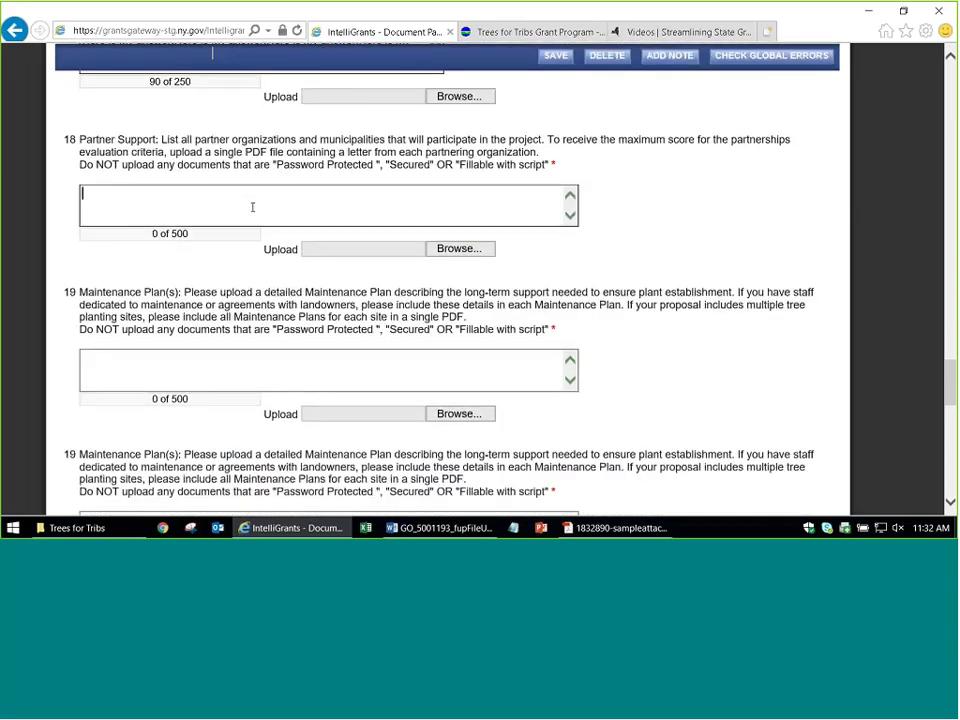
text(Here is my answer.Here is my answer.Here is my answer.Here is my answer.Here is my answer.Here is my answer.)
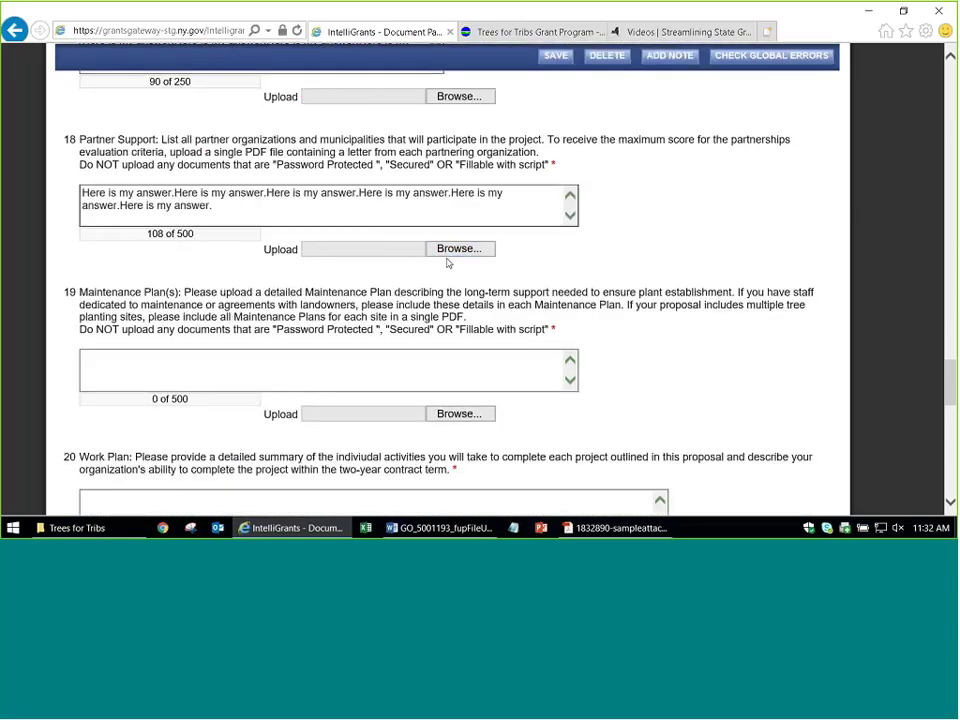
click(452, 250)
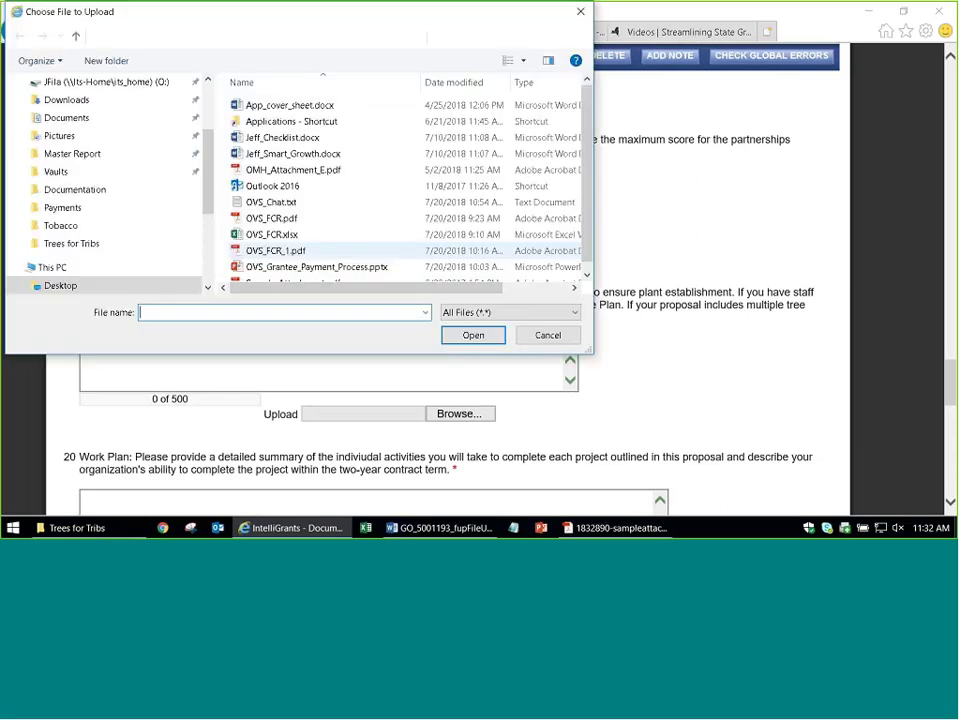
scroll(316, 228, down, 1)
double_click(317, 272)
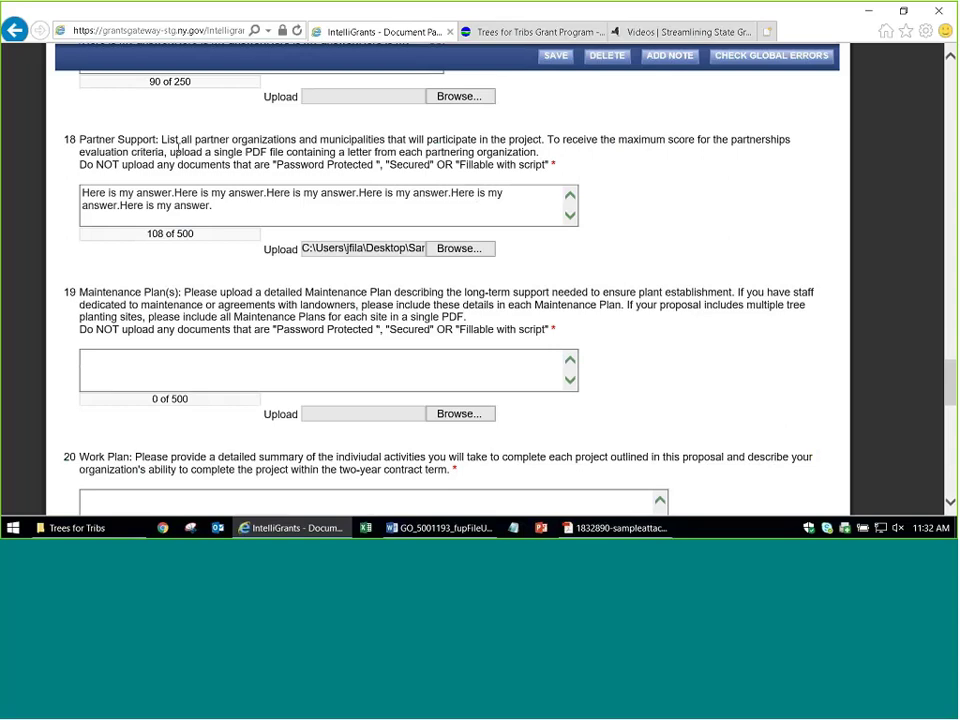
drag(179, 152, 287, 152)
click(455, 158)
Save the form and paste the sample answer into question 19
click(555, 56)
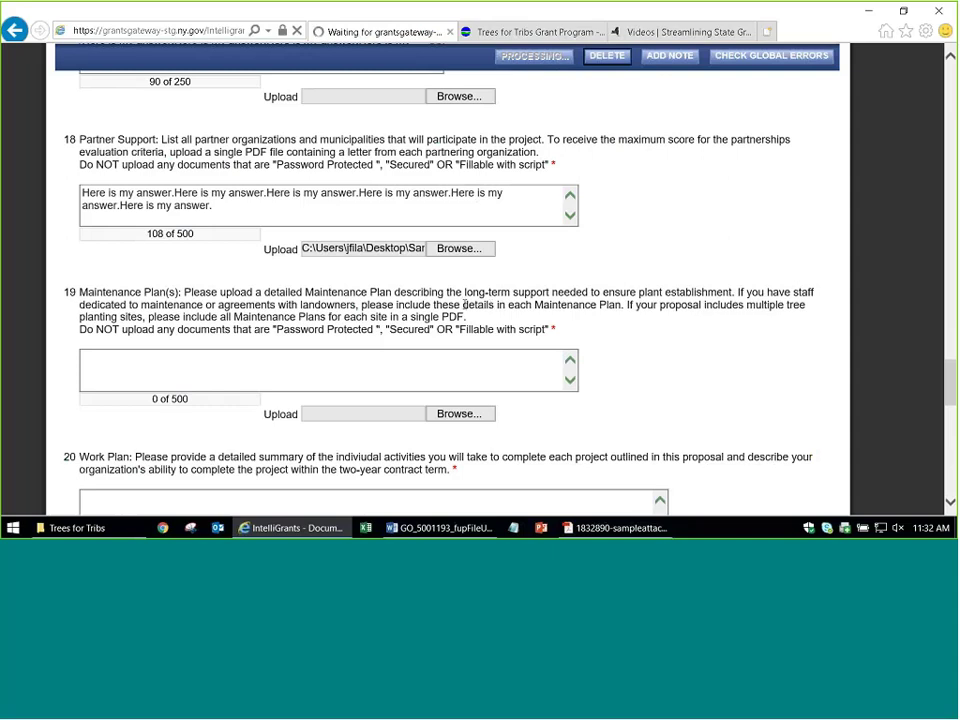
scroll(183, 360, down, 1)
scroll(183, 360, down, 15)
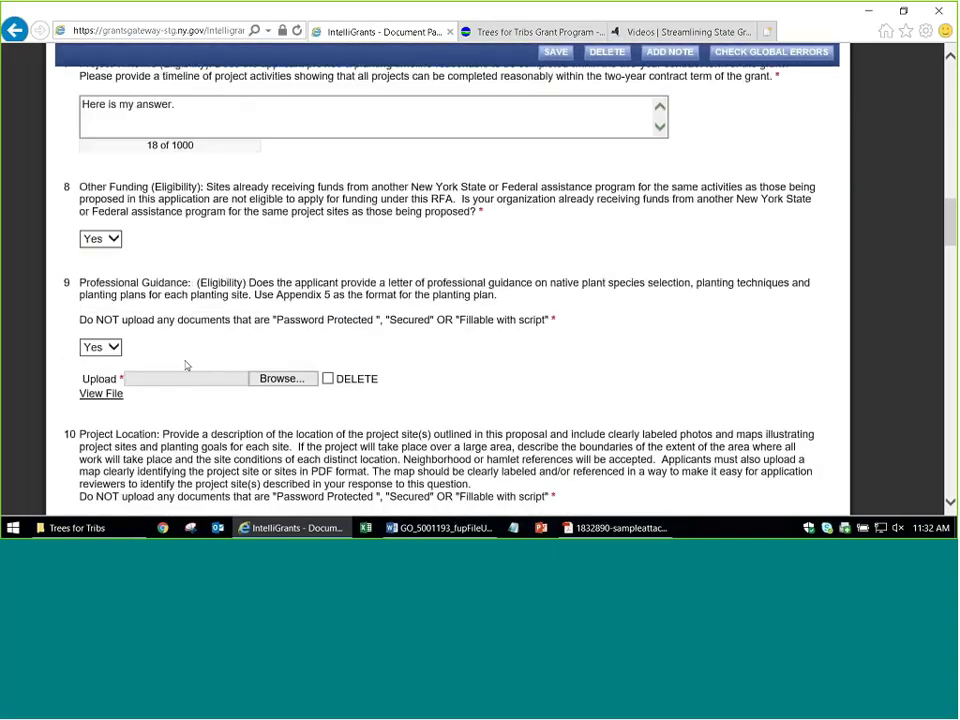
scroll(185, 360, down, 20)
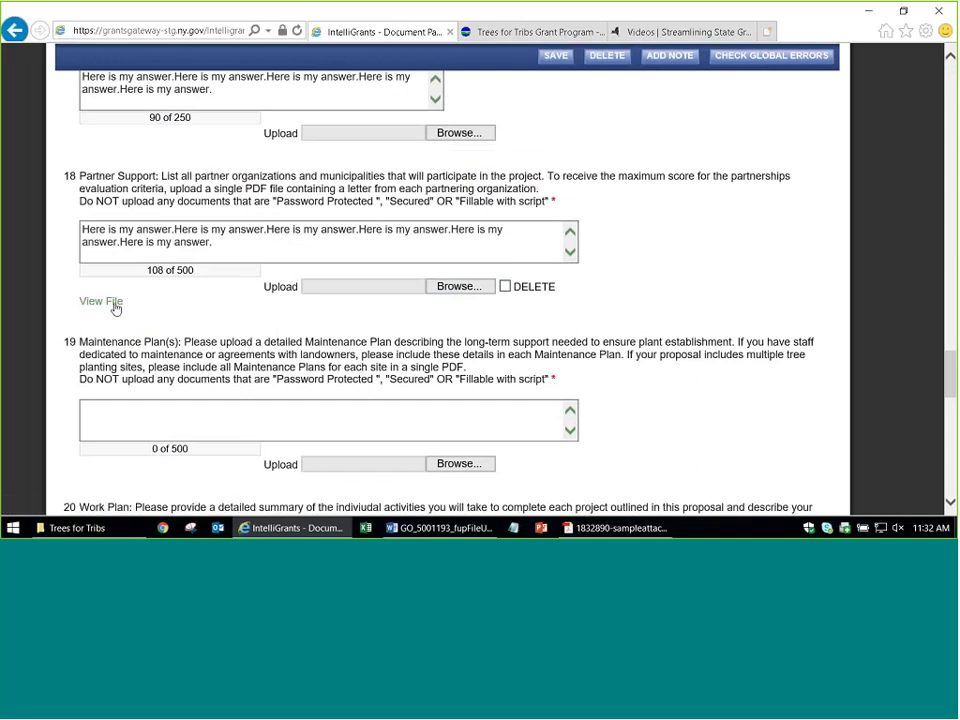
scroll(115, 309, down, 2)
click(295, 225)
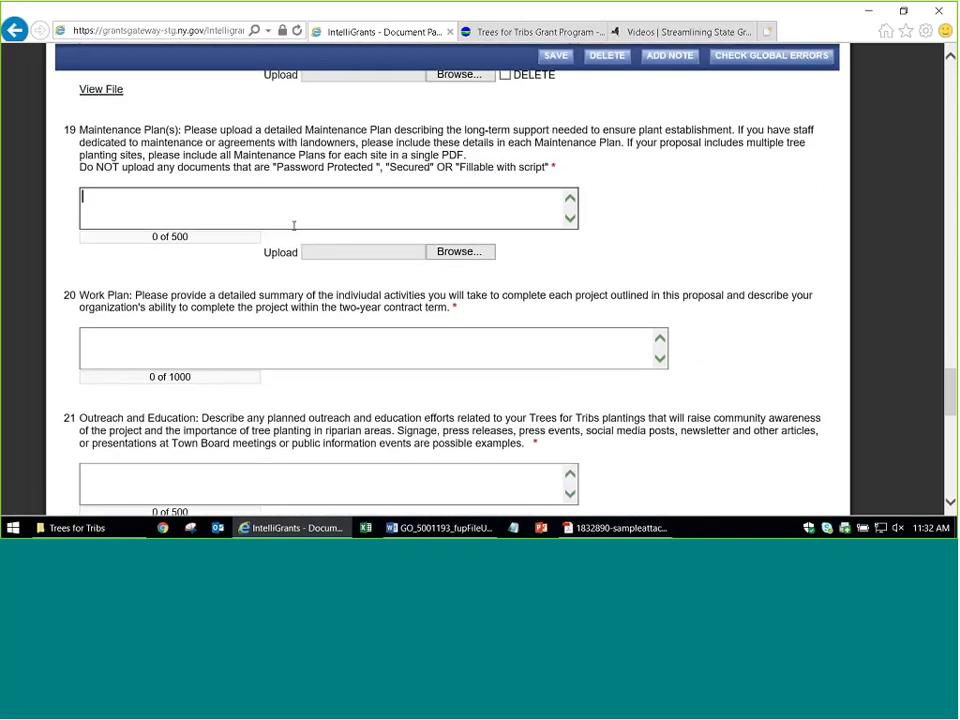
key(ctrl+v)
key(ctrl+v)
key(ctrl+v)
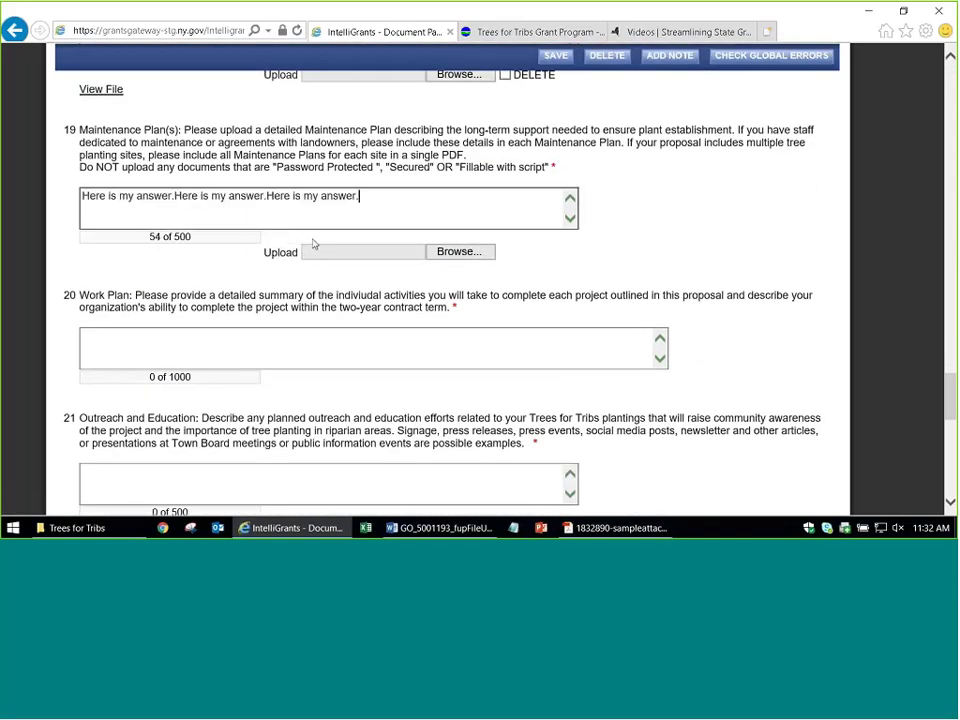
Paste the sample answer text twice into question 20
click(195, 356)
key(ctrl+v)
key(ctrl+v)
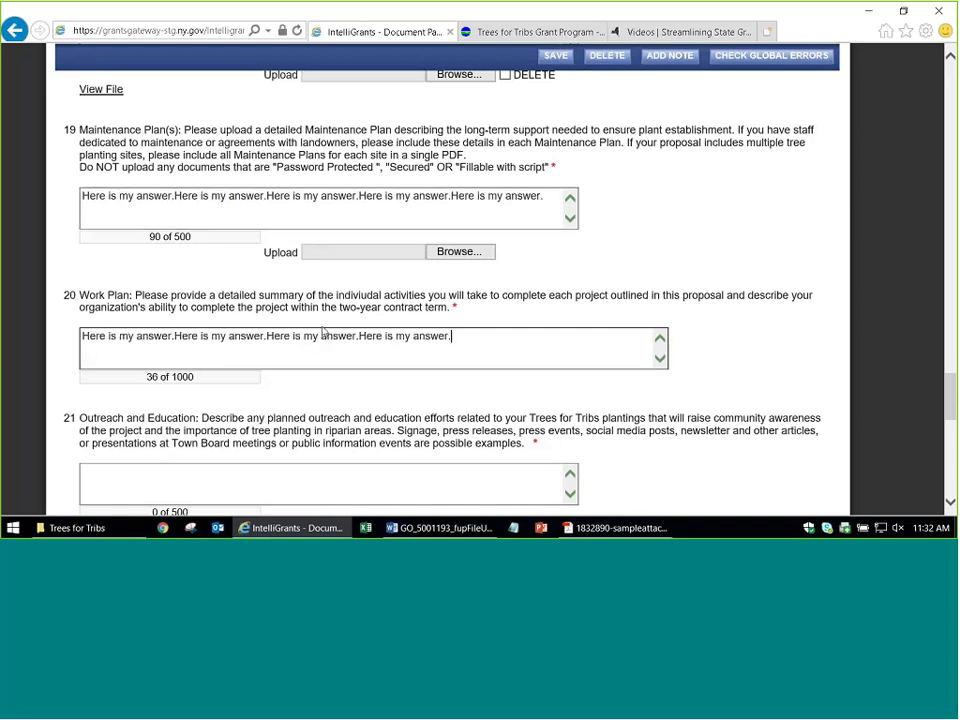
key(ctrl+v)
key(ctrl+v)
scroll(320, 334, down, 2)
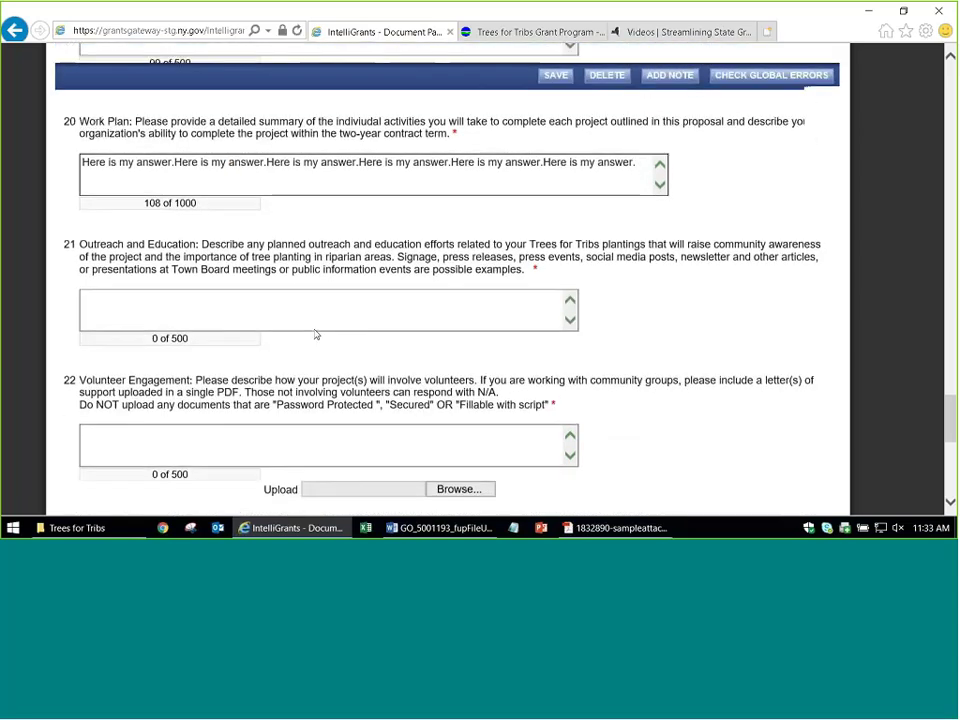
scroll(316, 335, up, 1)
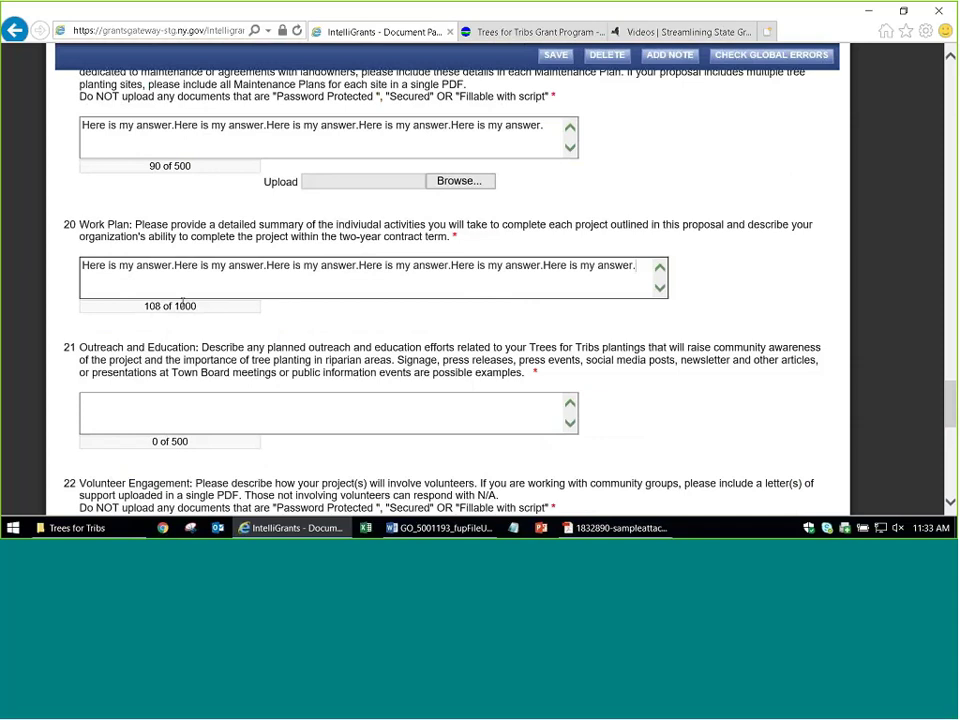
drag(640, 265, 80, 265)
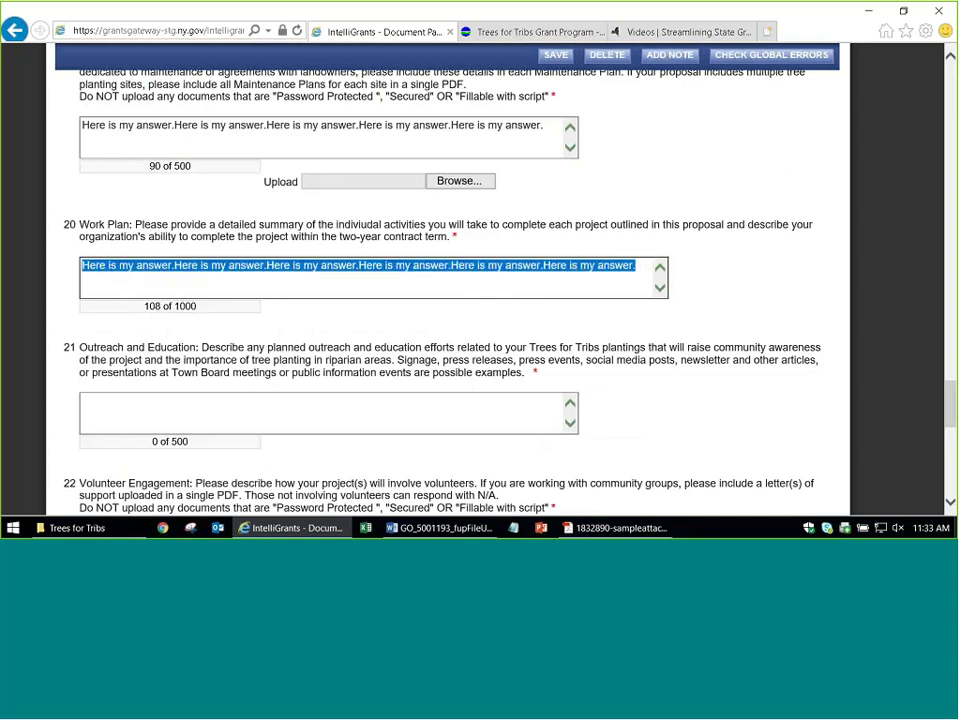
click(743, 287)
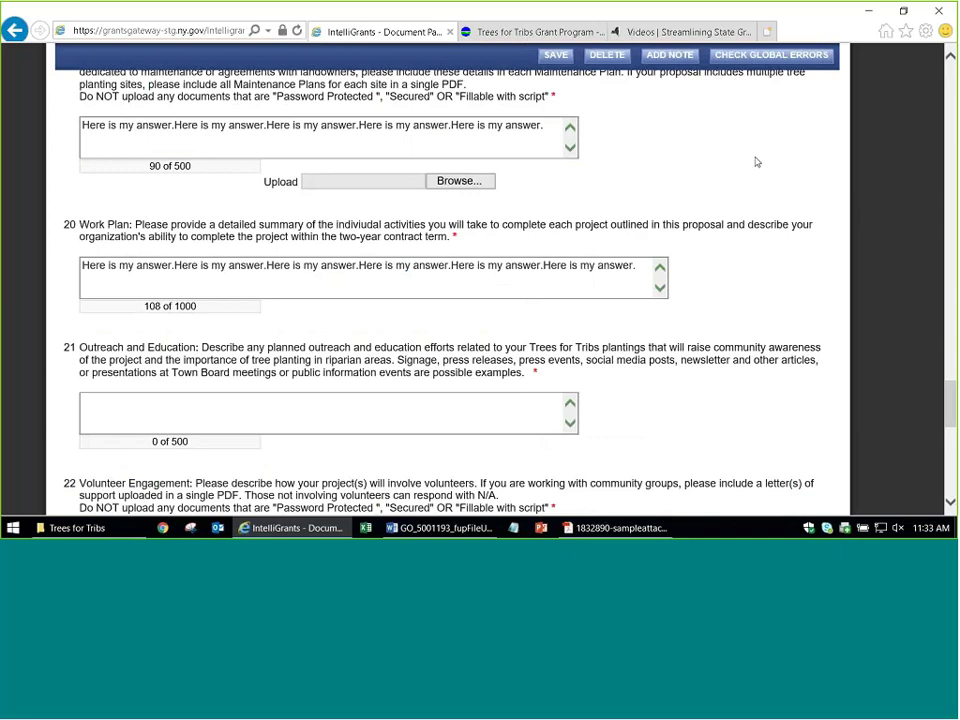
scroll(525, 257, down, 1)
Answer questions 21 and 22, attaching the Sample Attachment PDF to question 22
click(351, 337)
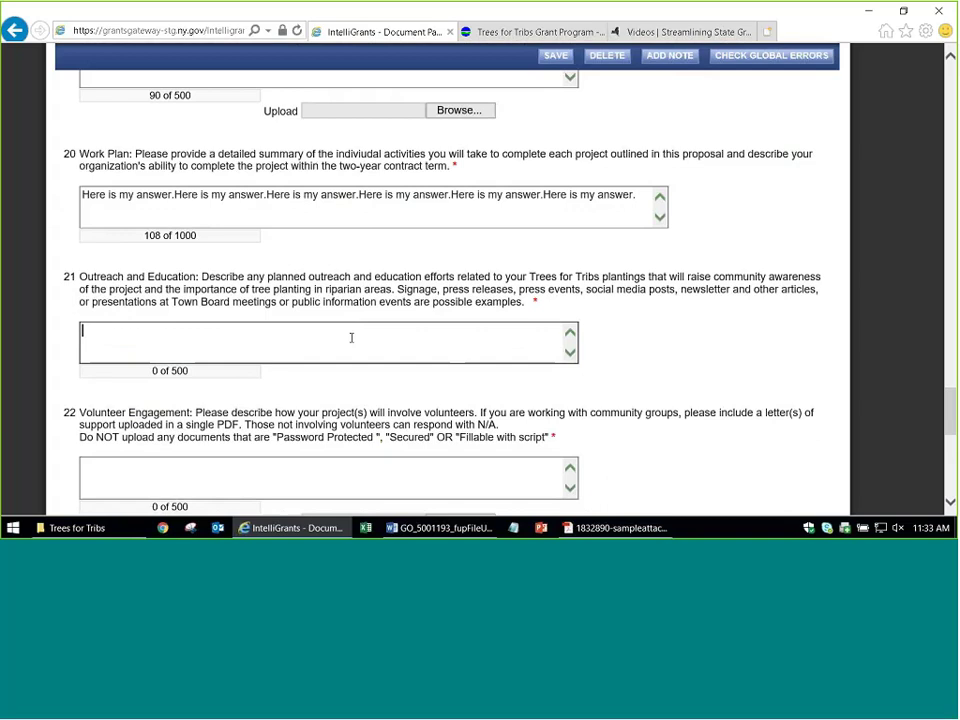
key(ctrl+v)
key(ctrl+v)
key(ctrl+v)
key(ctrl+v)
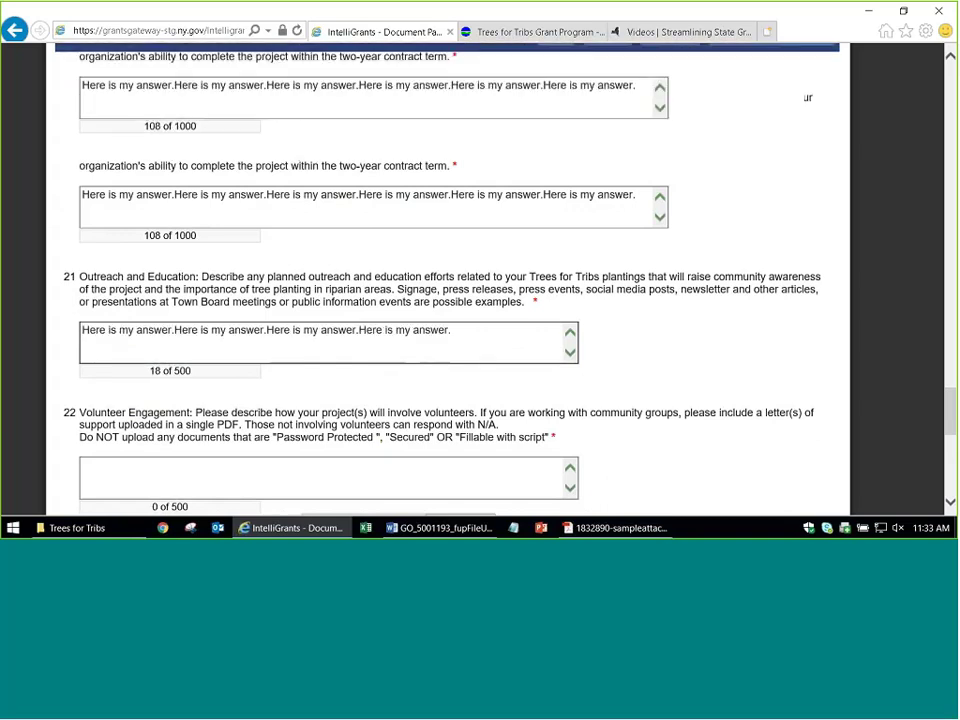
scroll(133, 347, down, 2)
click(133, 347)
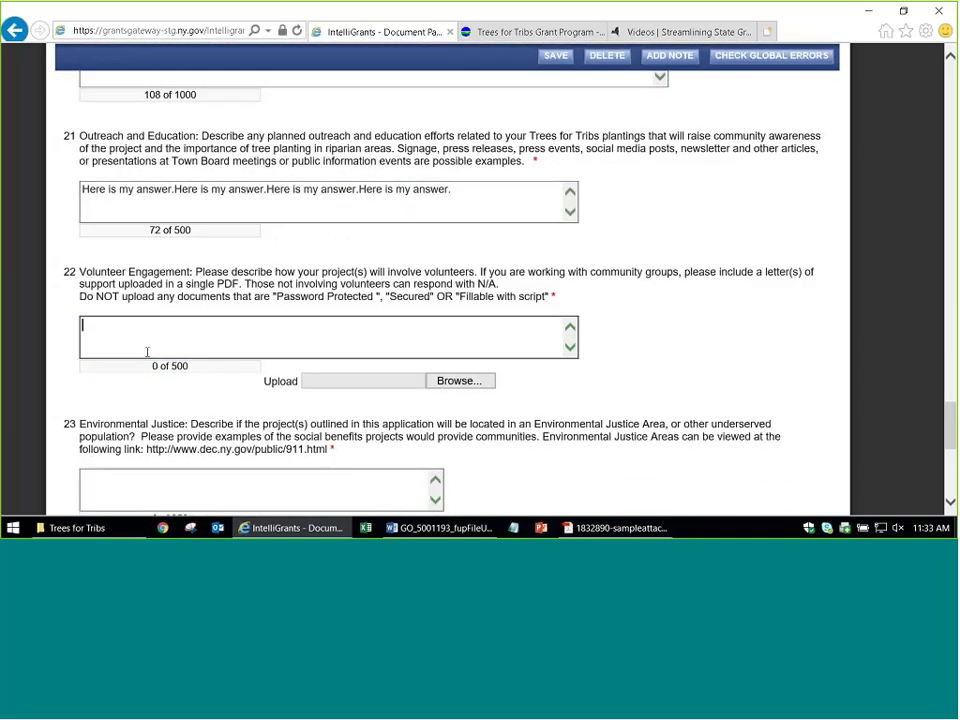
key(ctrl+v)
key(ctrl+v)
key(ctrl+v)
text(Here is my answer.)
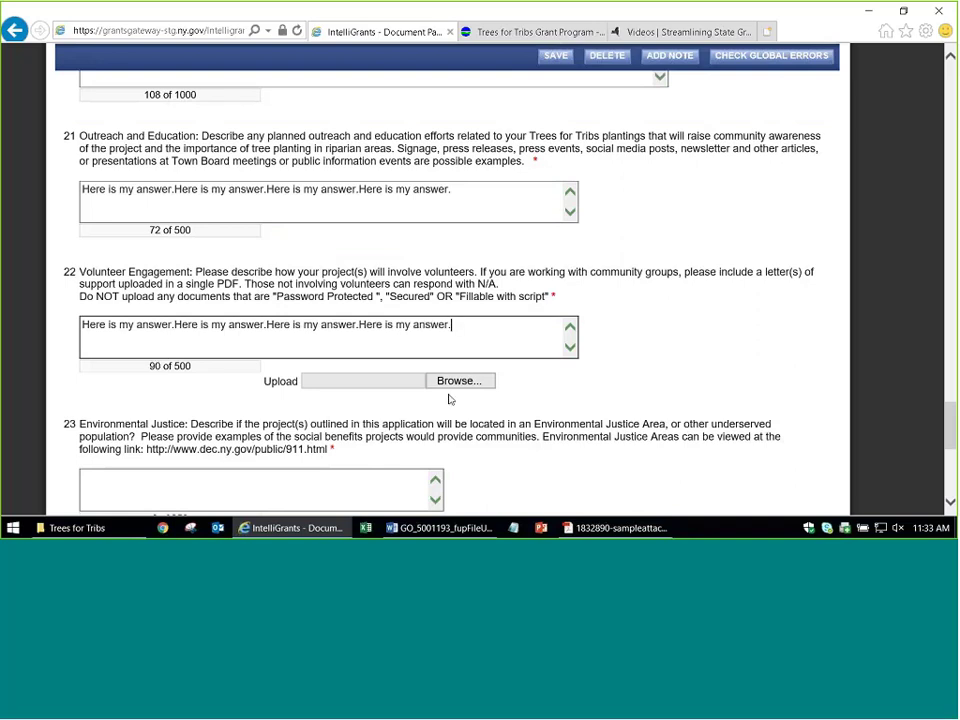
click(455, 382)
scroll(334, 270, down, 1)
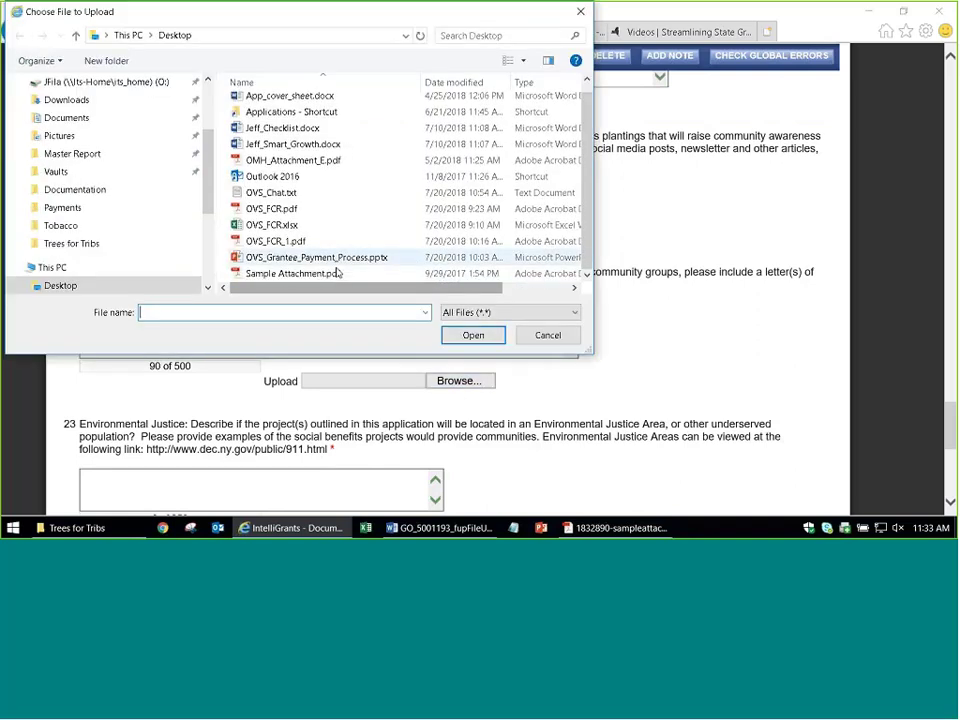
double_click(336, 272)
Paste the sample answer into question 23
scroll(268, 318, down, 3)
click(266, 206)
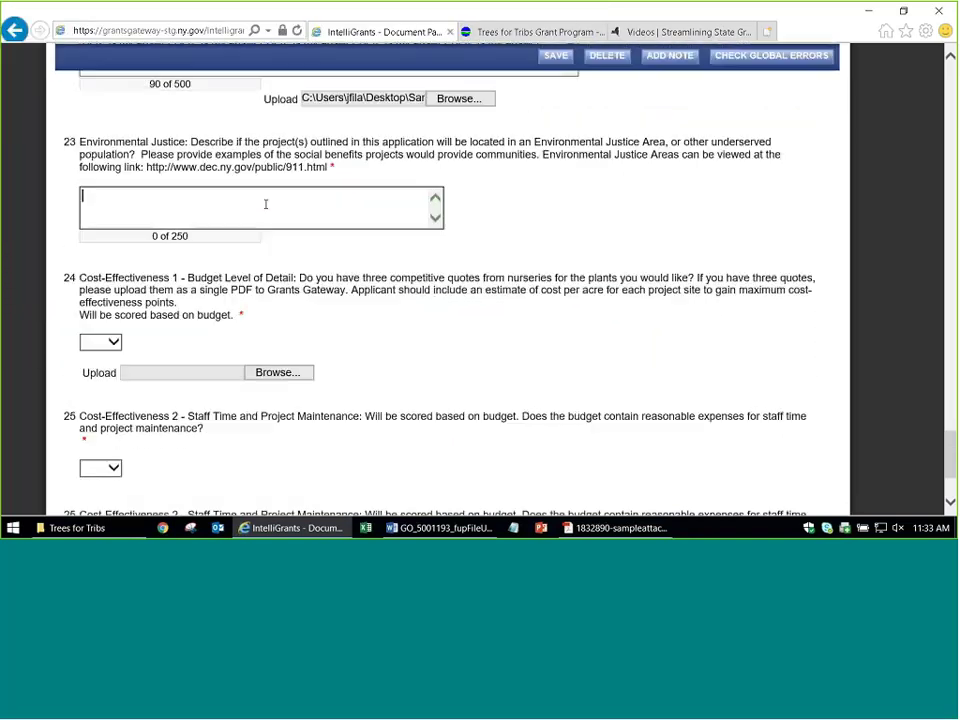
key(ctrl+v)
key(ctrl+v)
key(ctrl+v)
key(ctrl+v)
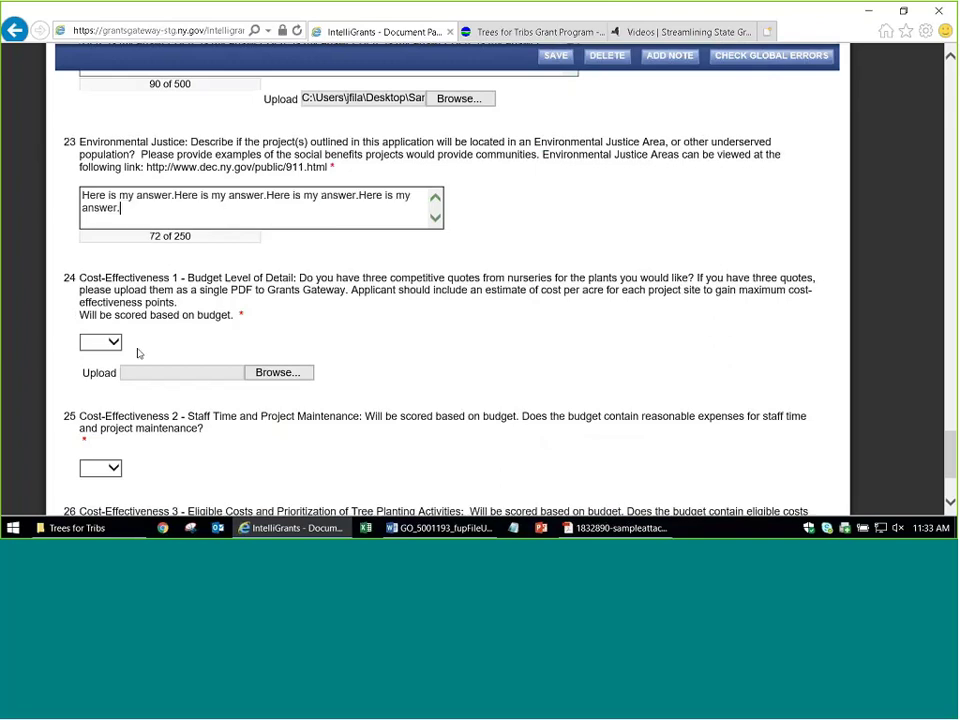
Answer Yes to question 24 and attach the Sample Attachment PDF
click(112, 343)
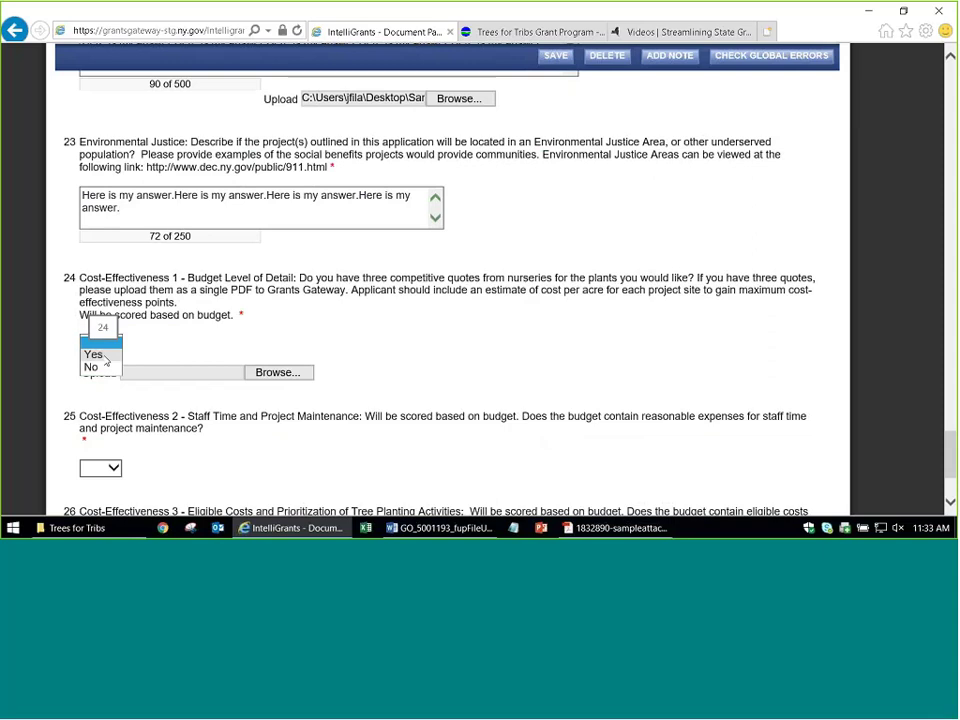
click(100, 355)
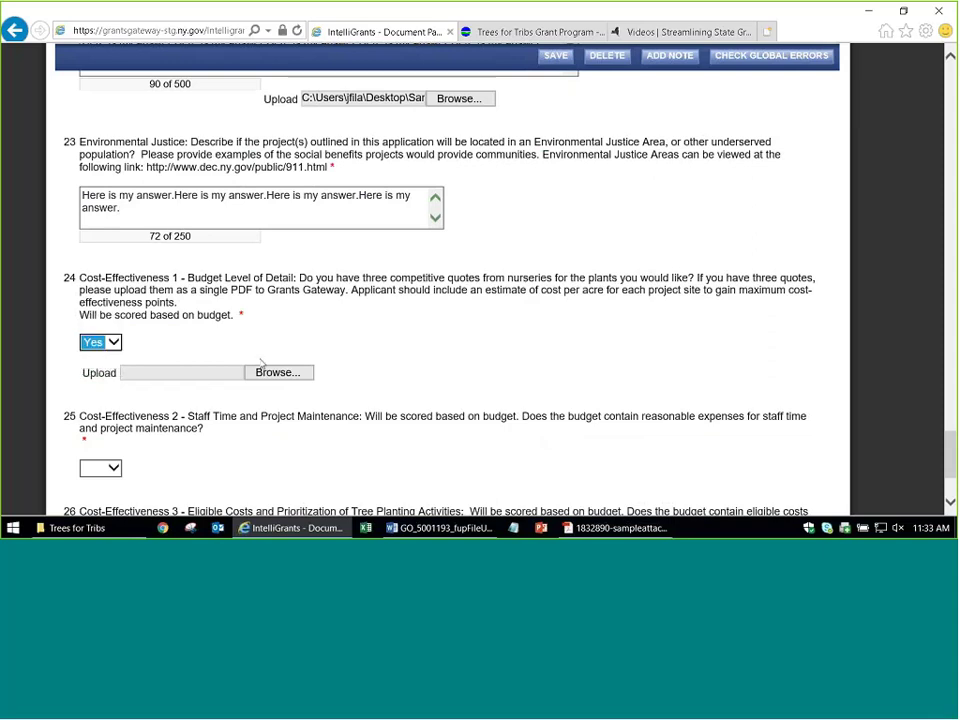
click(399, 327)
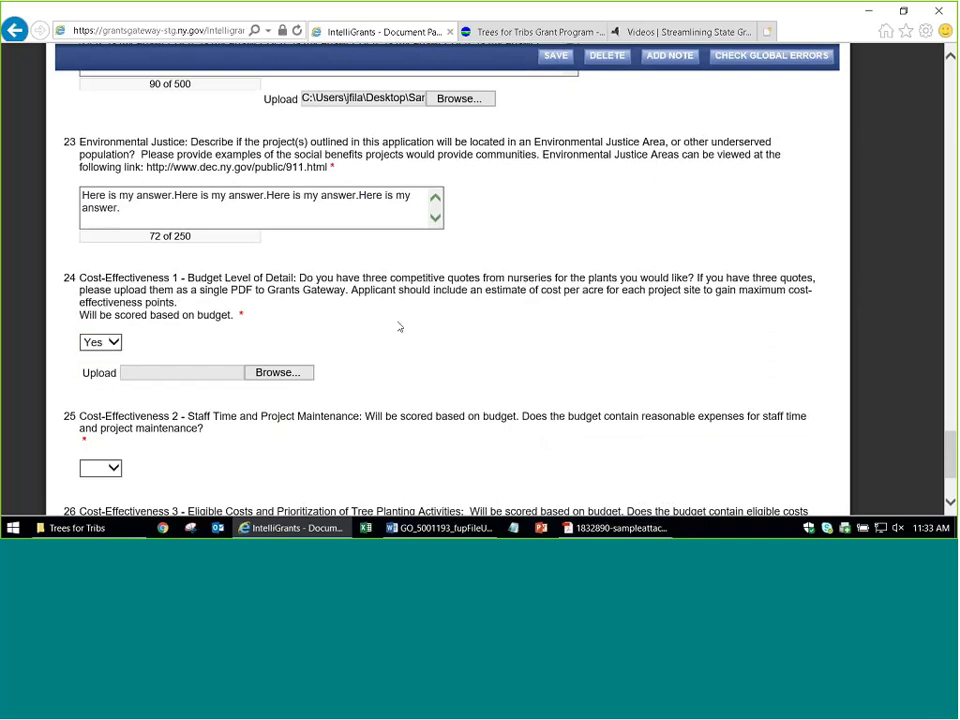
click(280, 373)
scroll(300, 220, down, 1)
click(293, 274)
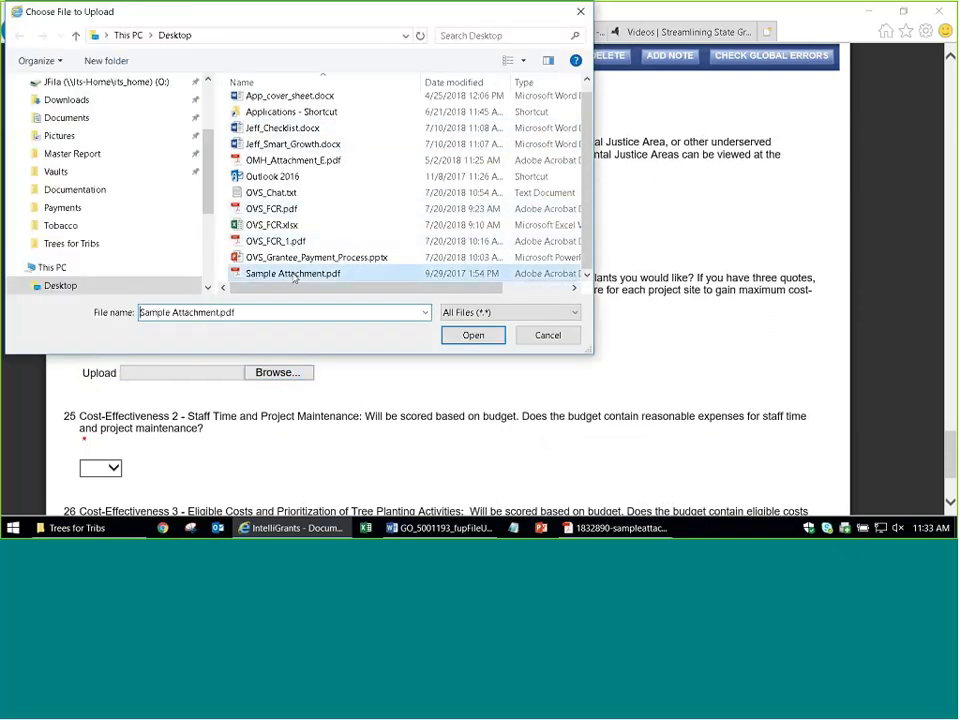
double_click(293, 274)
scroll(317, 321, down, 3)
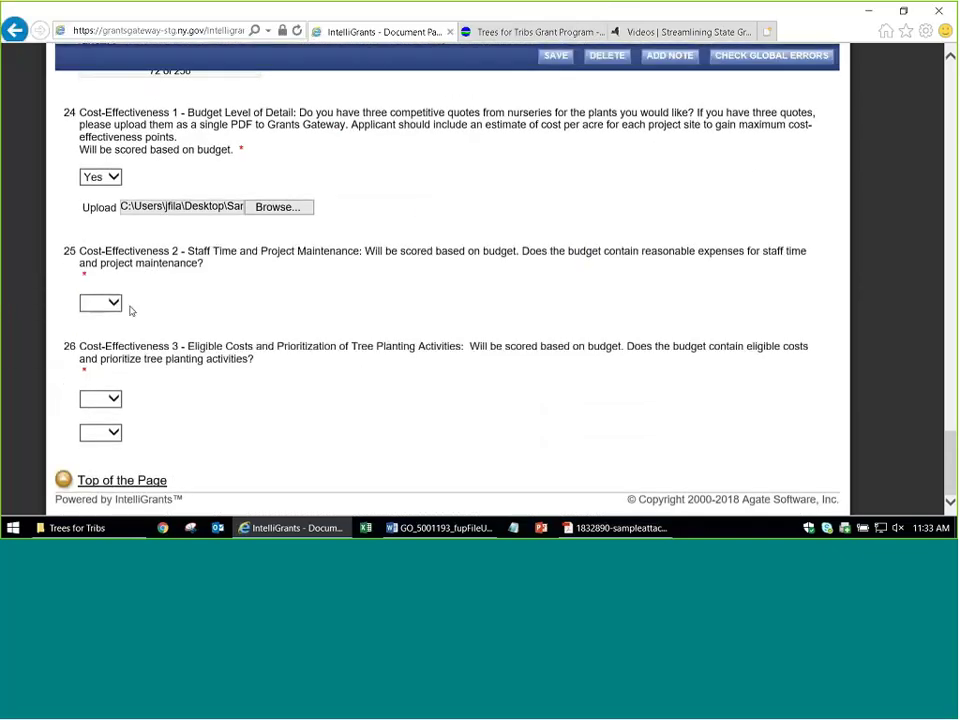
Set question 25 to Yes and save the form
click(112, 303)
click(95, 313)
click(249, 308)
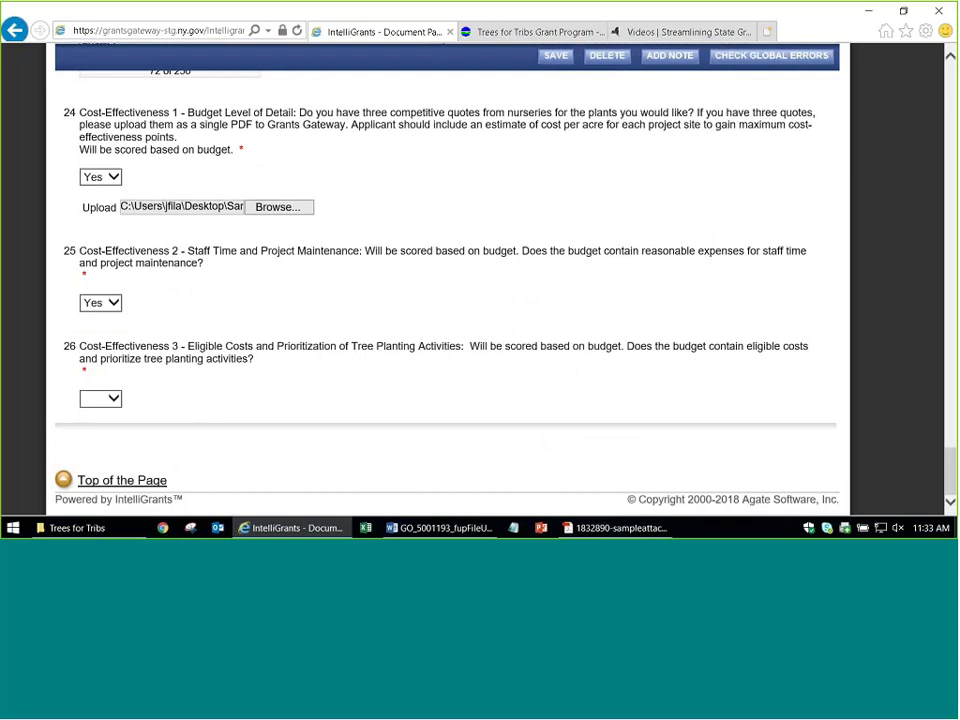
click(556, 55)
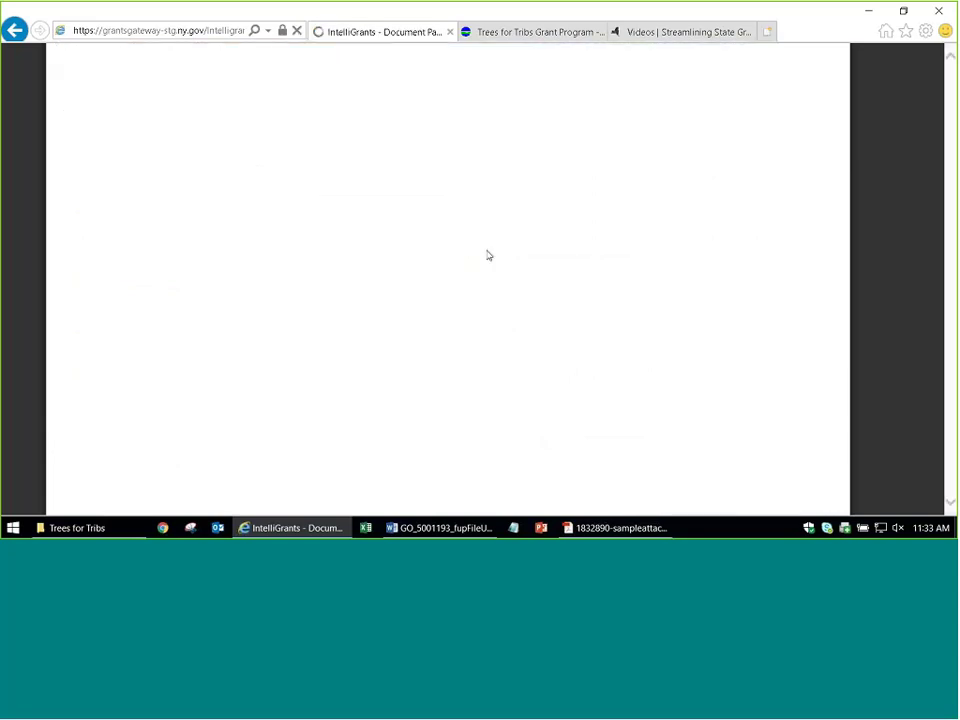
Append placeholder text to the question 6 Priority Watershed answer
mouse_move(624, 317)
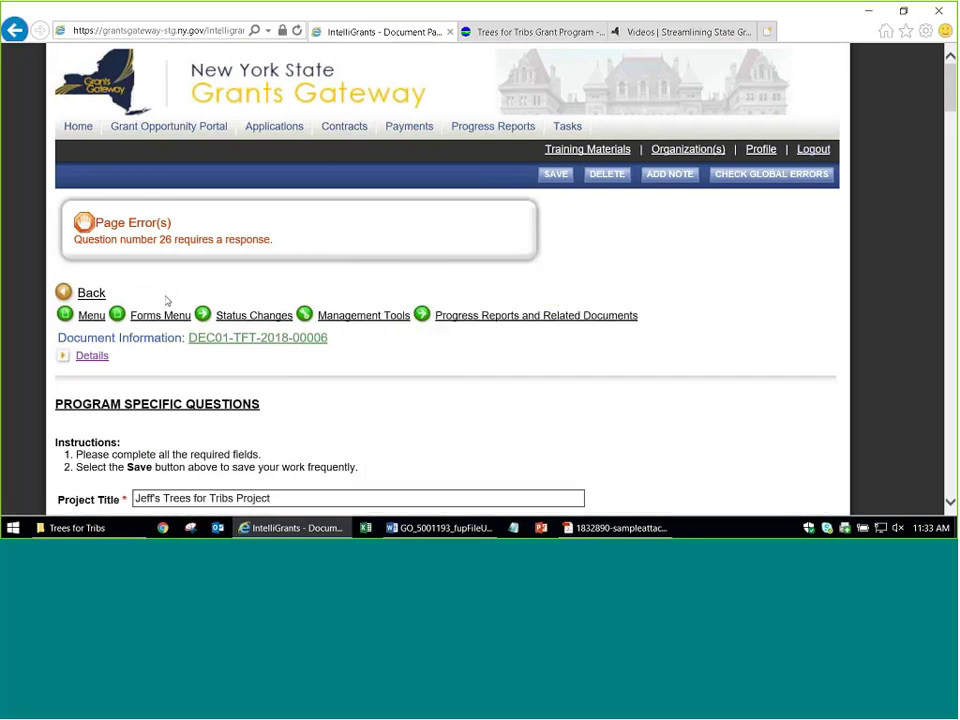
scroll(391, 349, down, 10)
scroll(391, 349, down, 15)
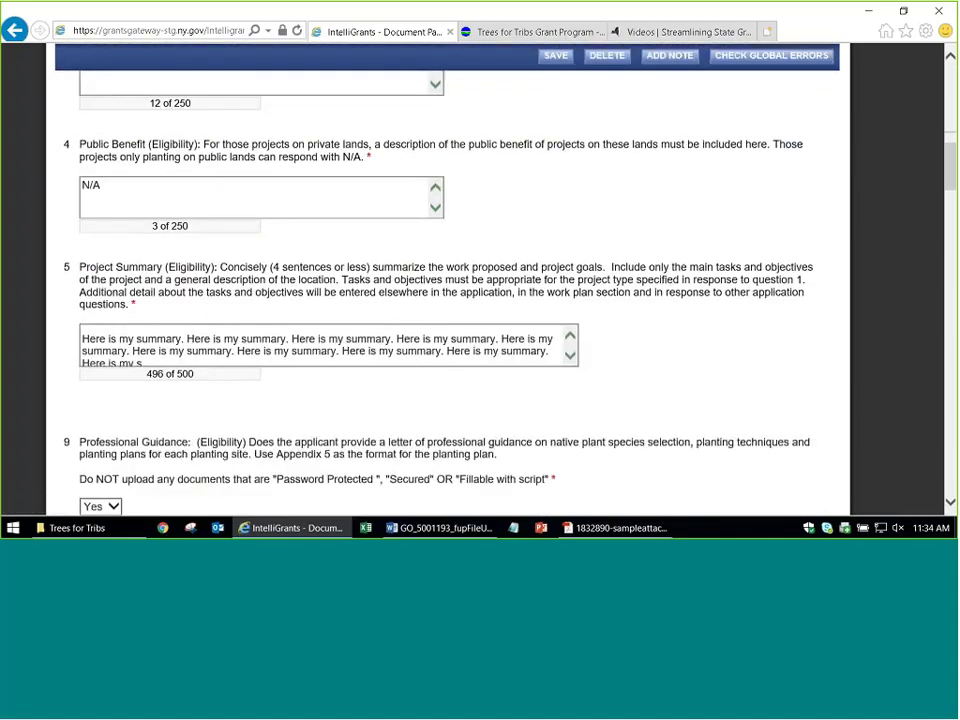
scroll(663, 352, down, 3)
scroll(664, 350, up, 20)
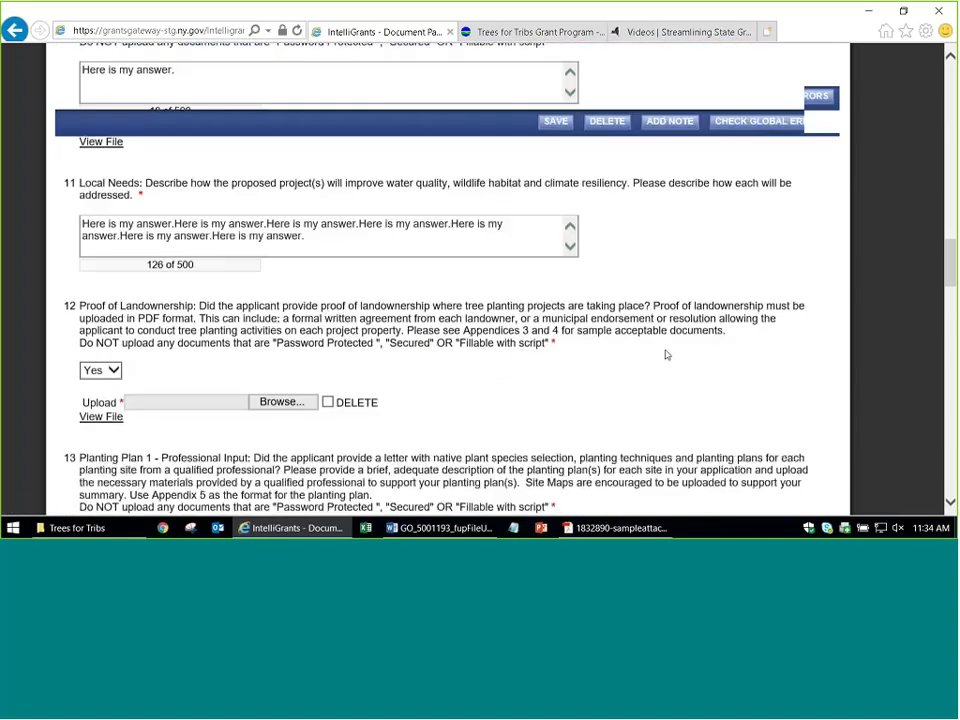
scroll(667, 356, up, 5)
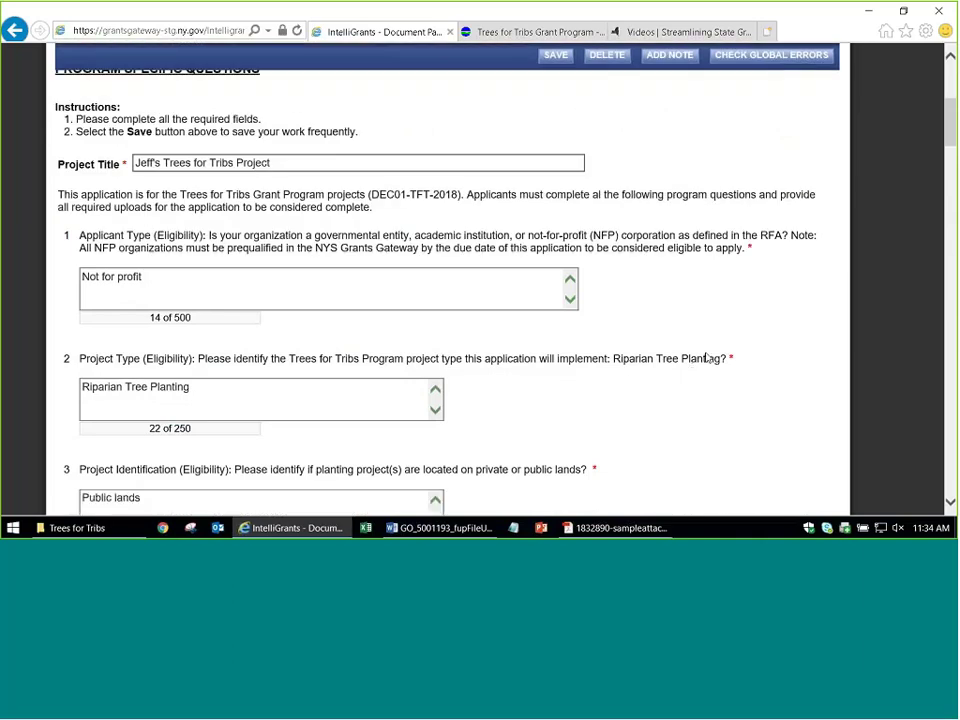
scroll(700, 360, down, 2)
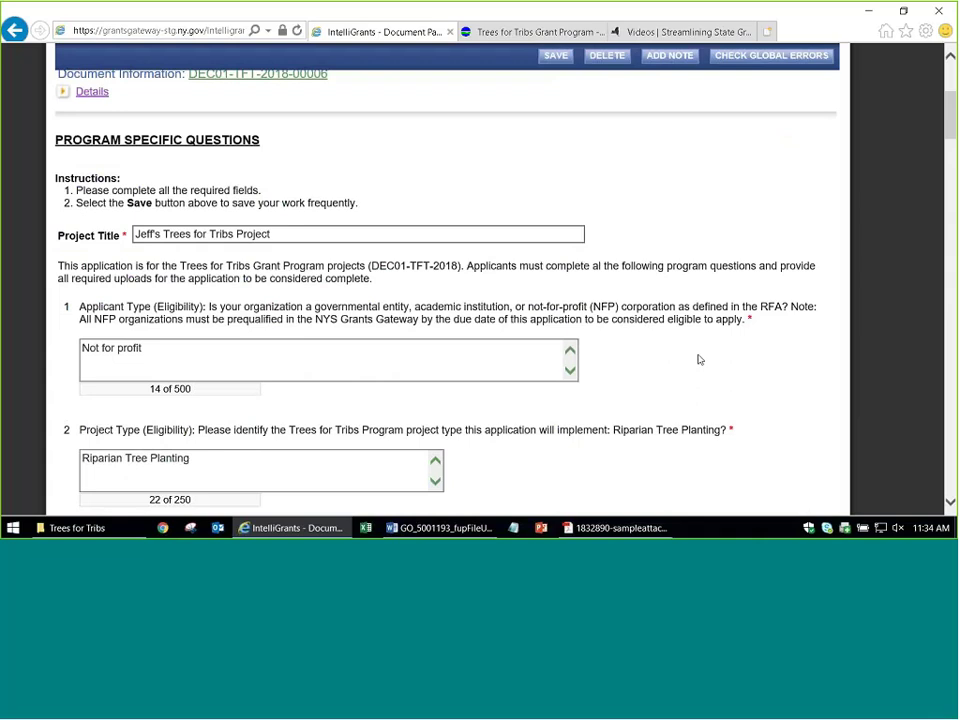
scroll(516, 251, down, 10)
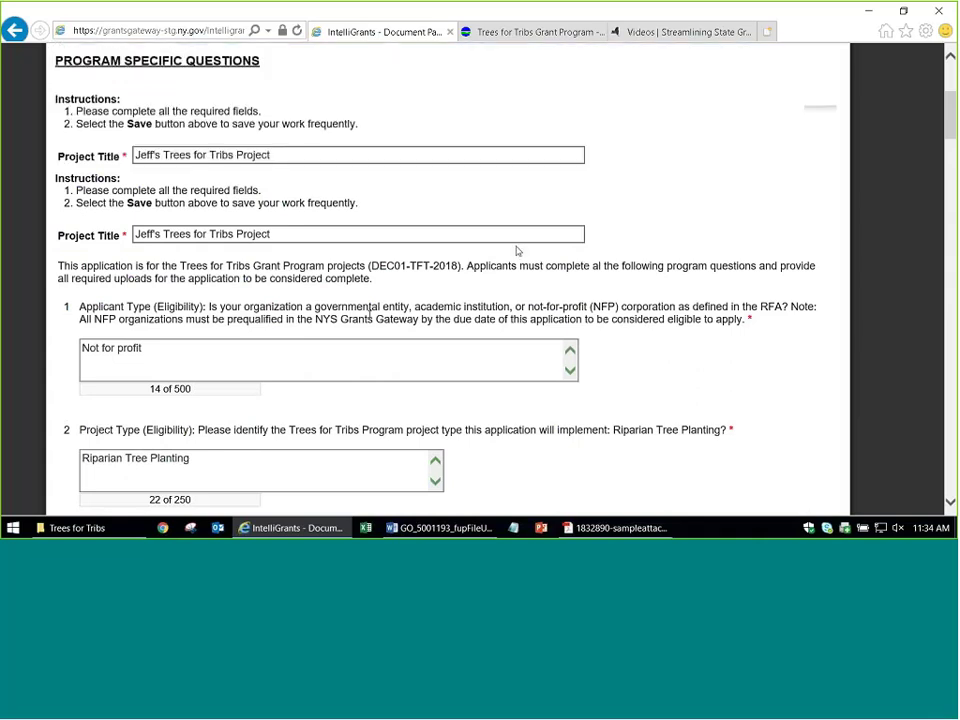
click(240, 264)
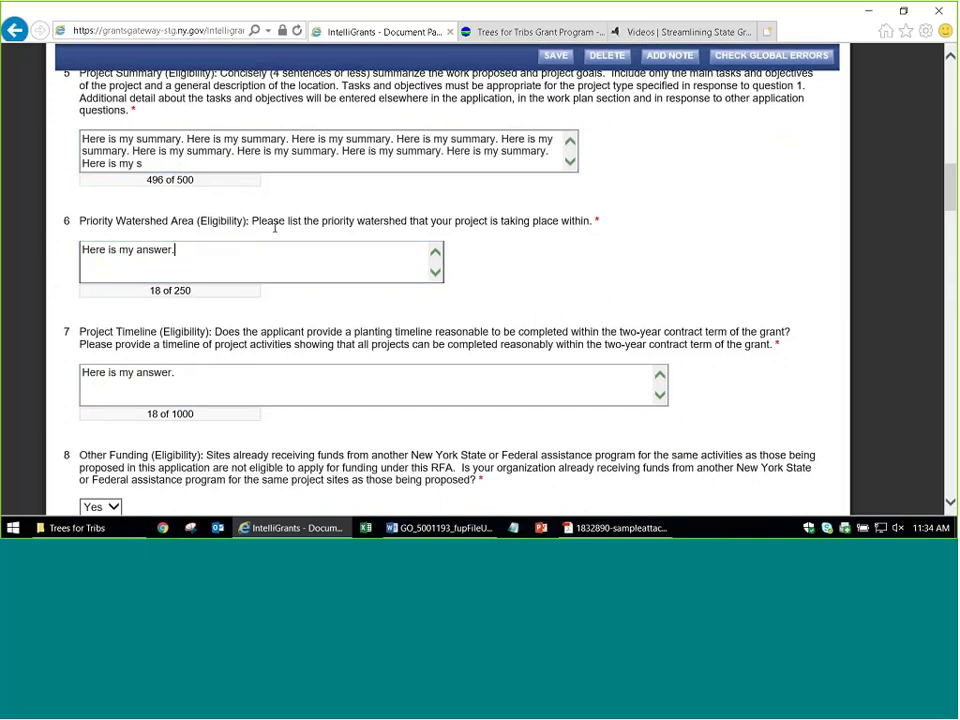
text(asd fsad fsadf lksadf l;ksa;ld fjsa;ldfk jasldkfj)
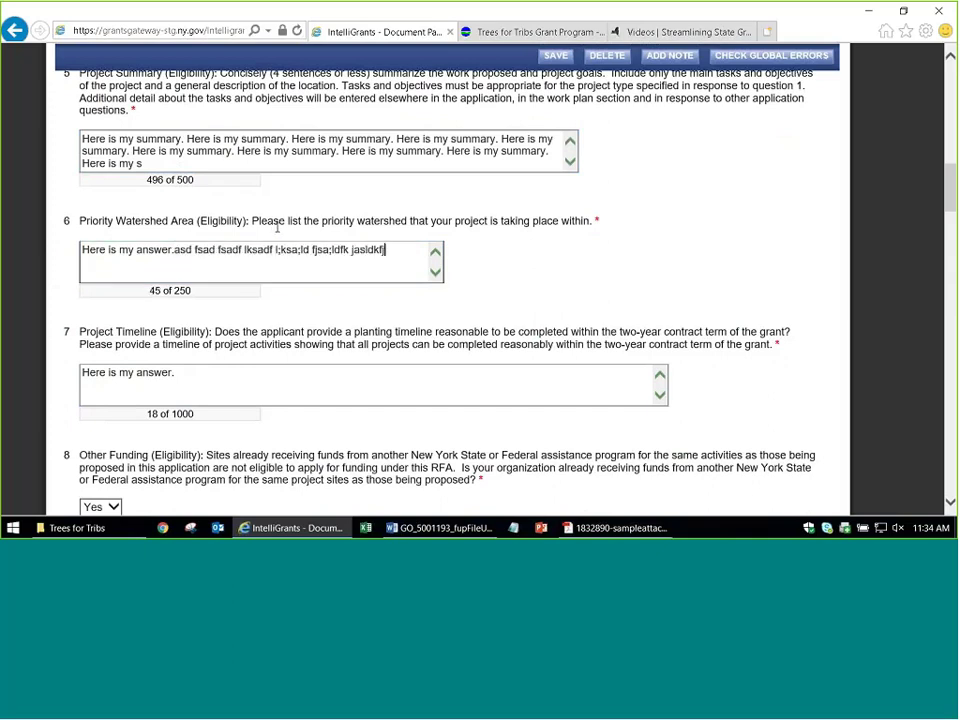
text(sa;ldkfjasdfsa sadf)
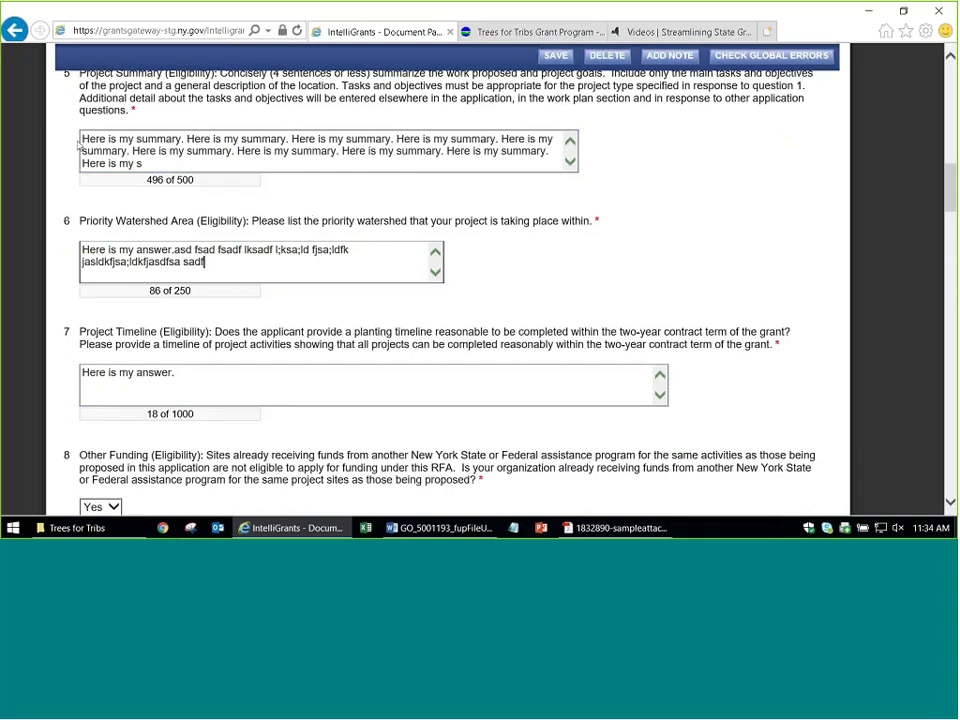
Save the Program Specific Questions page and review the remaining error
shift+click(138, 250)
click(265, 272)
click(556, 55)
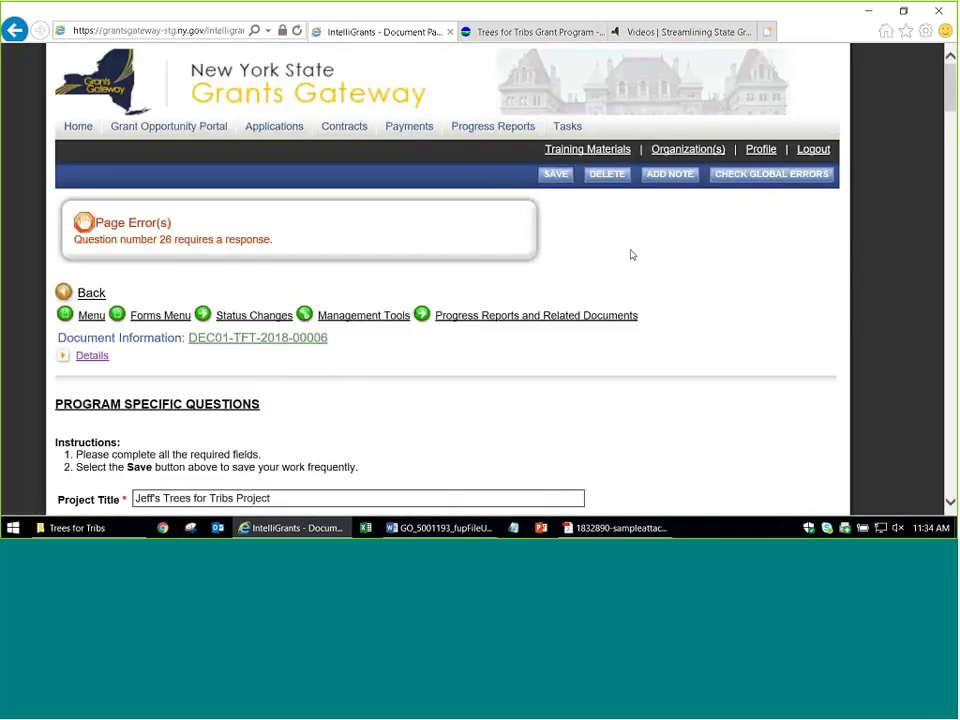
scroll(482, 270, down, 3)
Go to Expenditure Budget > Personal Services - Salary and focus the Position/Title field
mouse_move(157, 186)
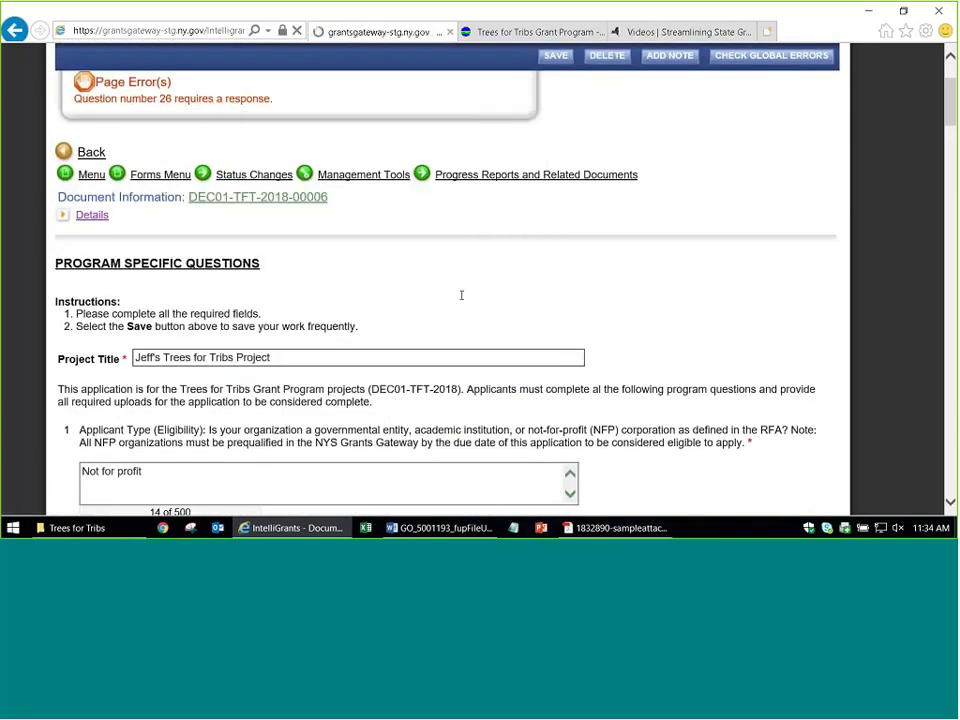
scroll(310, 335, down, 5)
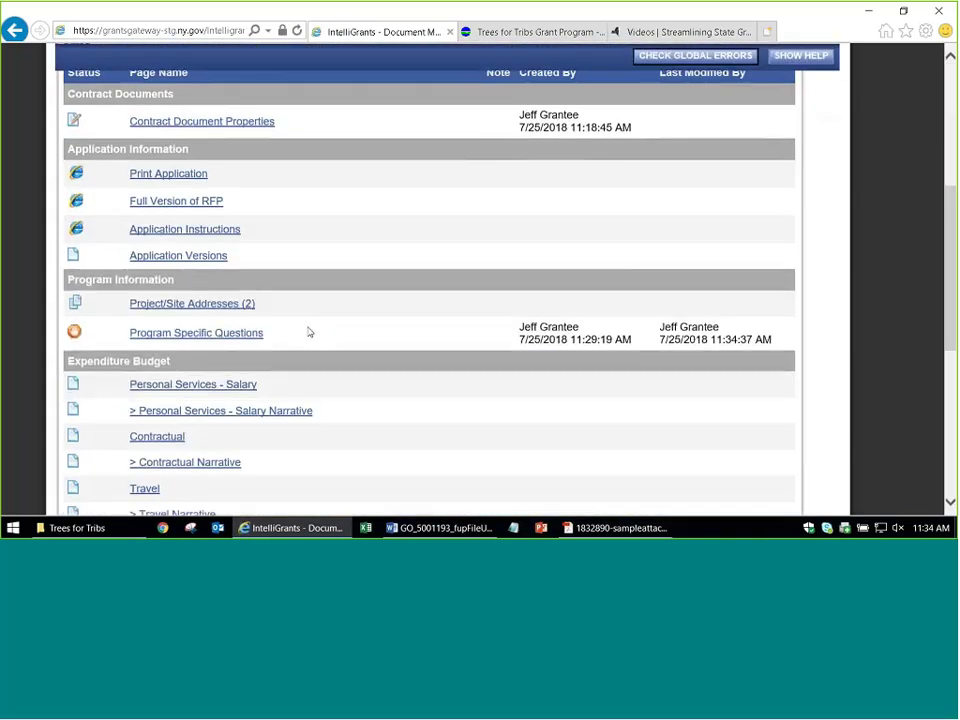
scroll(390, 291, down, 1)
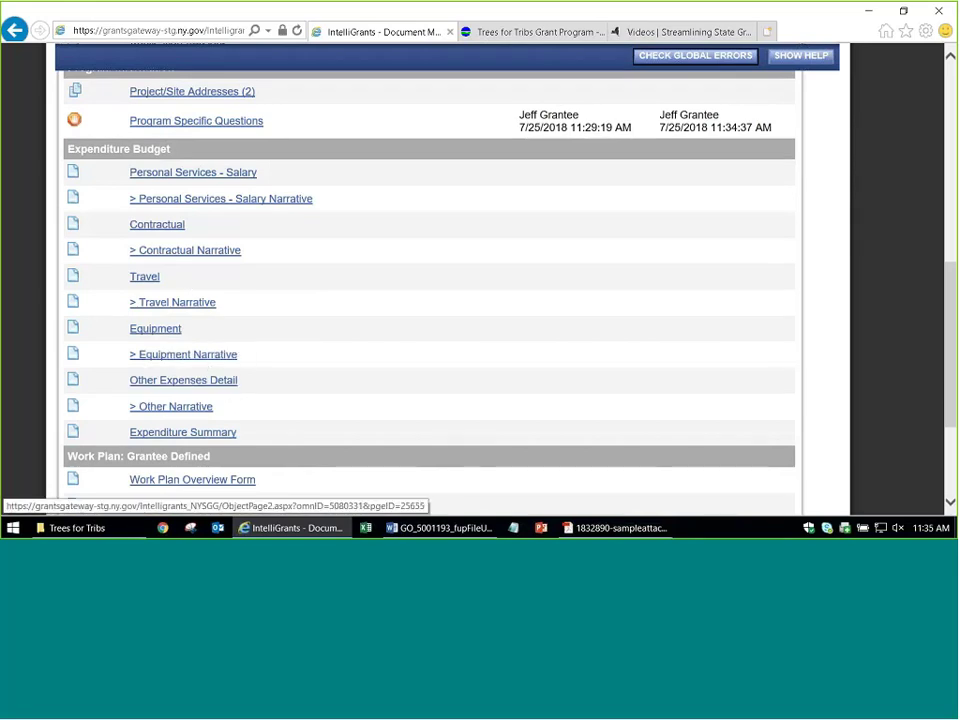
scroll(324, 429, up, 1)
scroll(326, 426, down, 1)
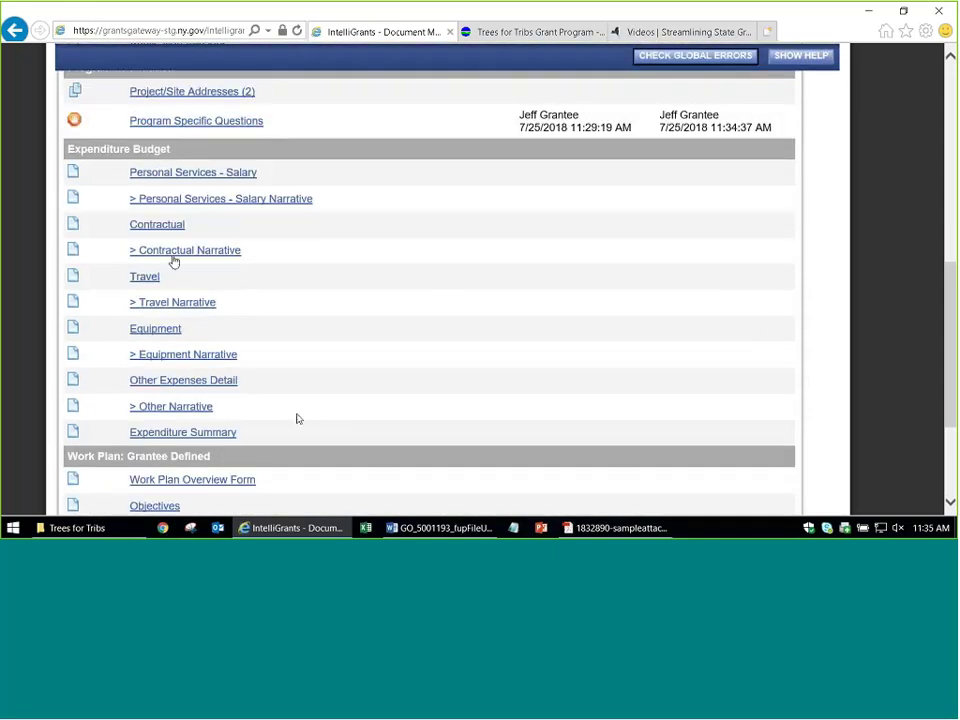
click(185, 173)
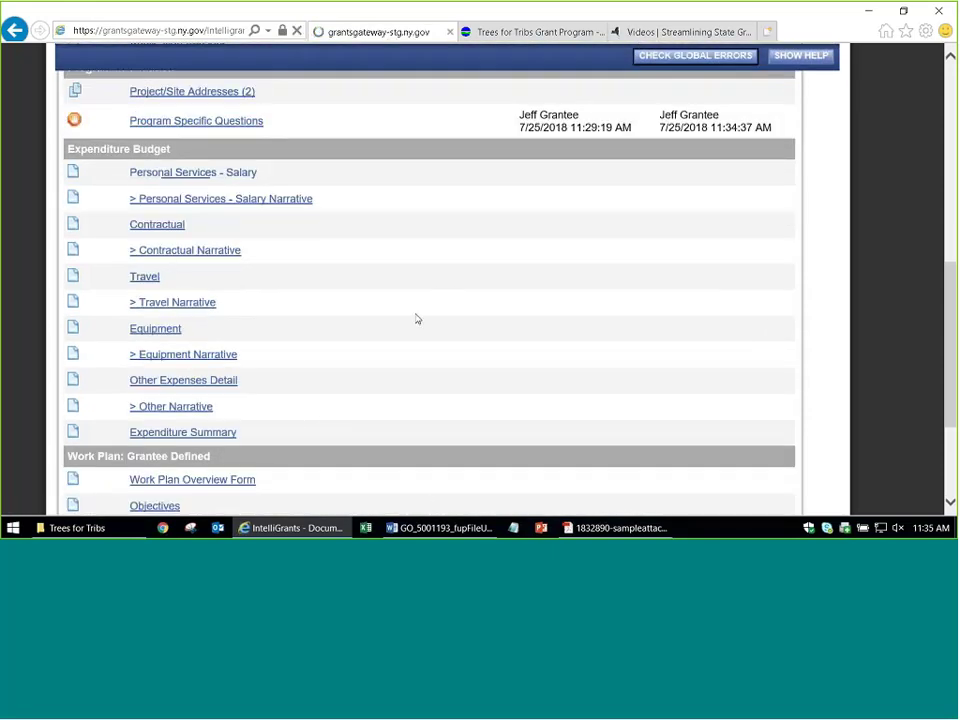
click(403, 311)
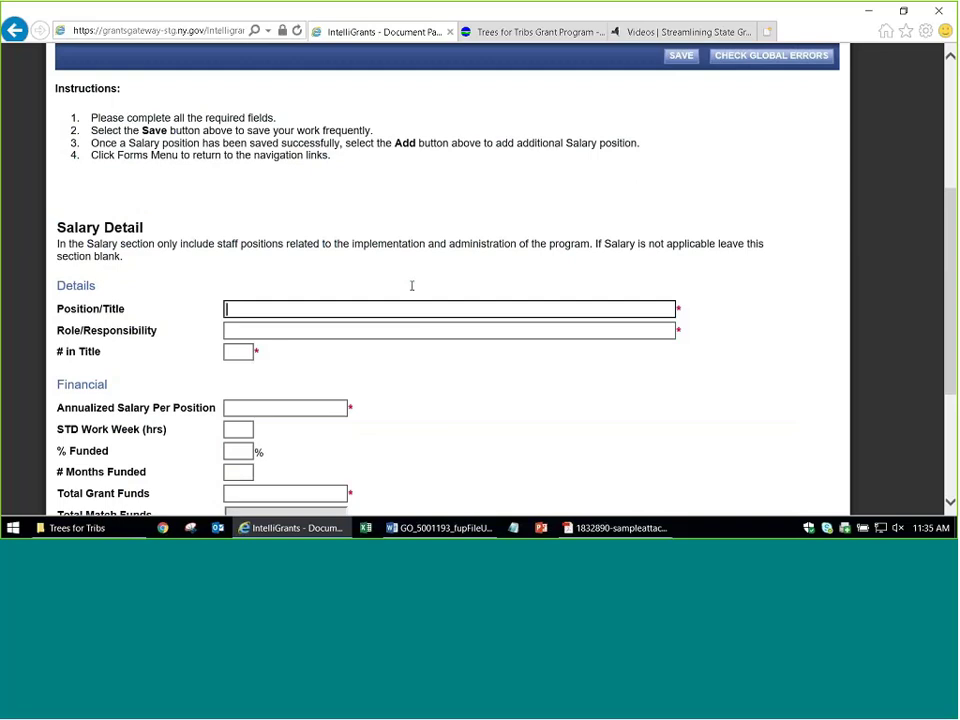
Enter 'Position A - obtain seedlings' as both position title and role, with 1 in title
text(Position A - obtain p)
text(eedlings)
key(Tab)
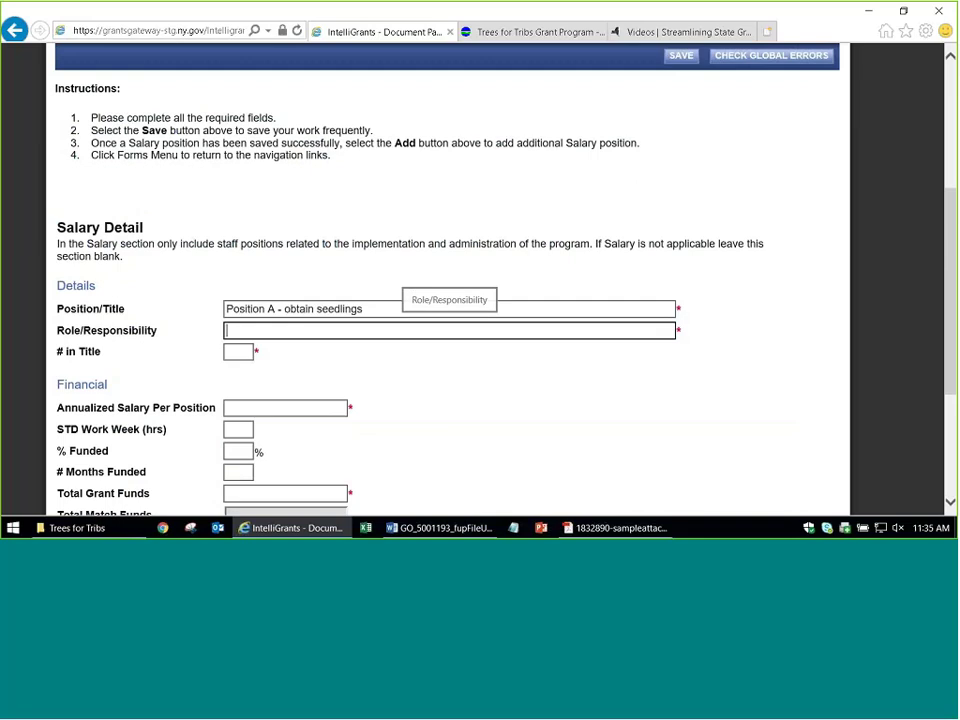
key(shift+Tab)
key(ctrl+a)
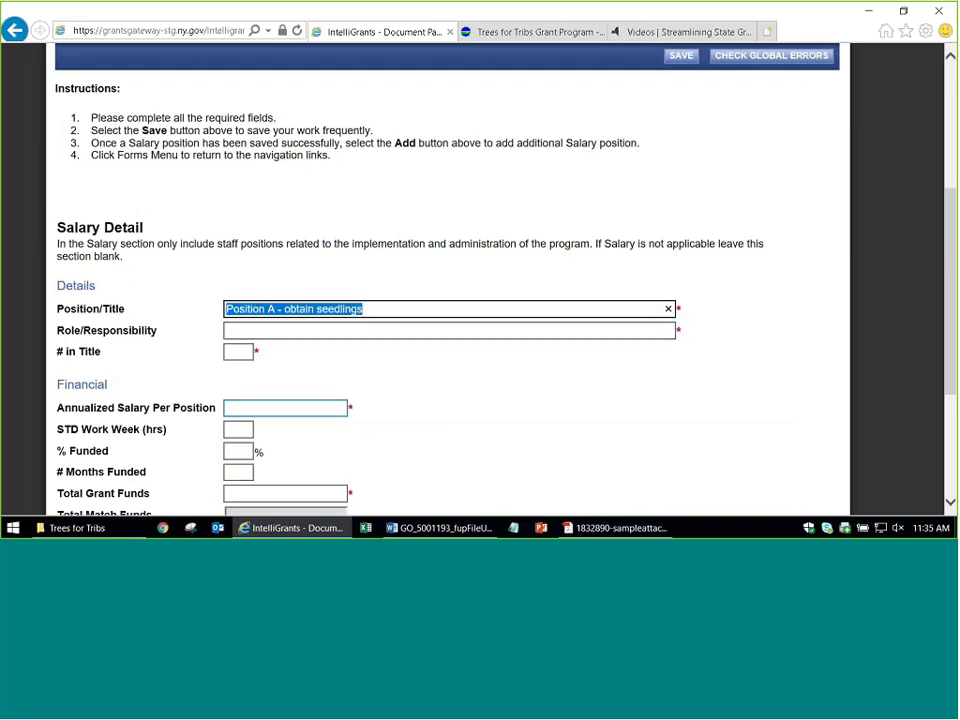
key(ctrl+c)
key(Tab)
key(ctrl+v)
key(Tab)
text(1)
scroll(359, 378, down, 1)
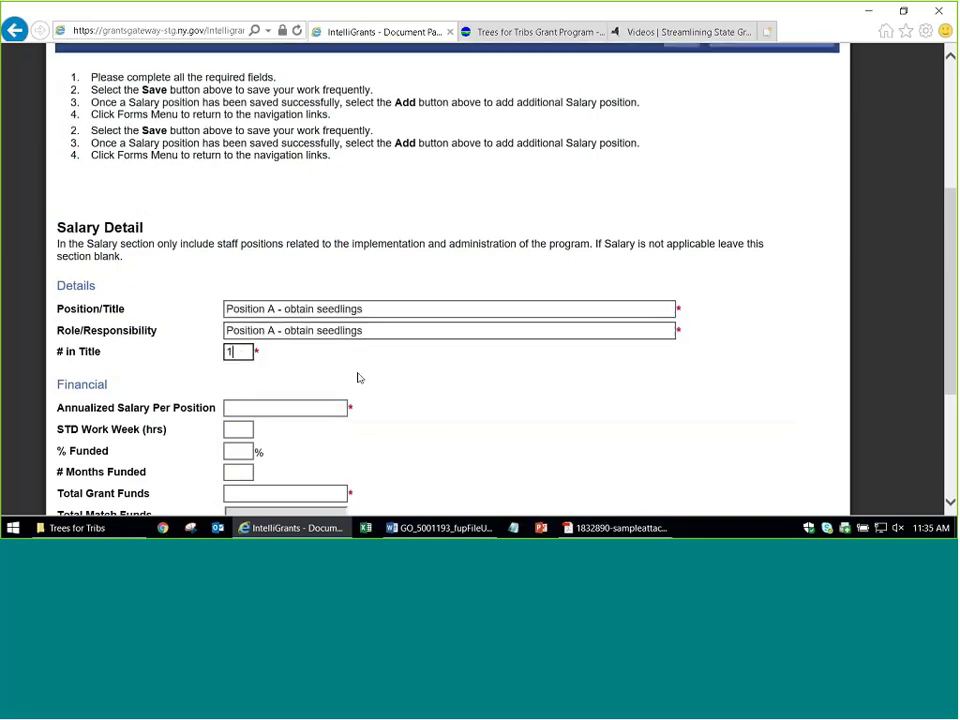
Enter a $50,000 salary, 40-hour work week, 3% funded, 24 months and 15 total grant funds
click(306, 272)
text(50)
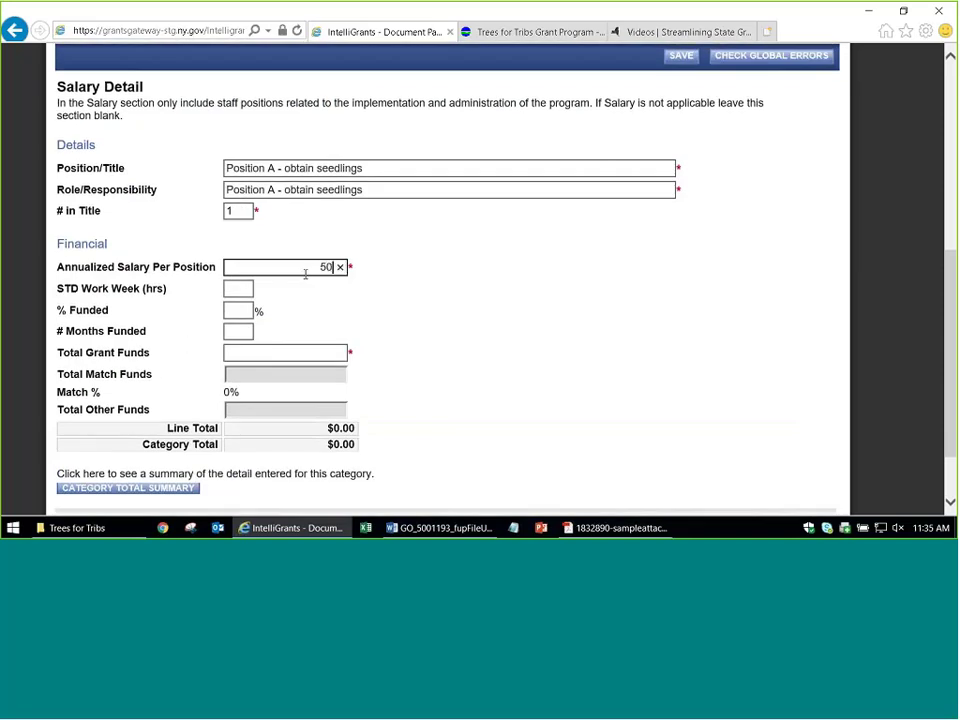
text(,000)
key(Tab)
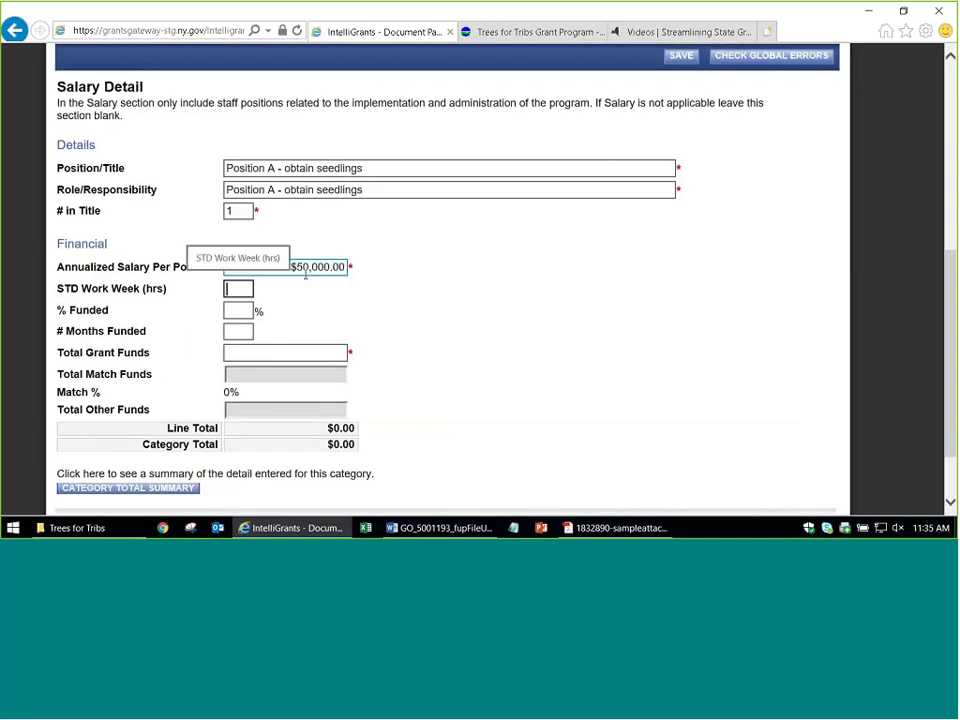
text(40)
key(Tab)
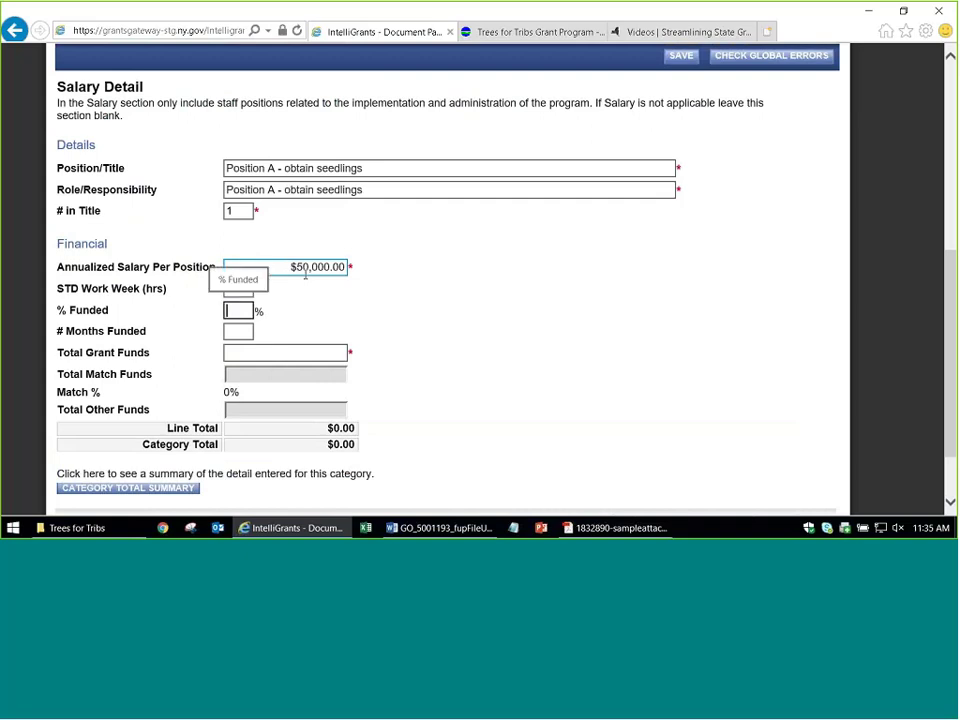
text(3)
key(Tab)
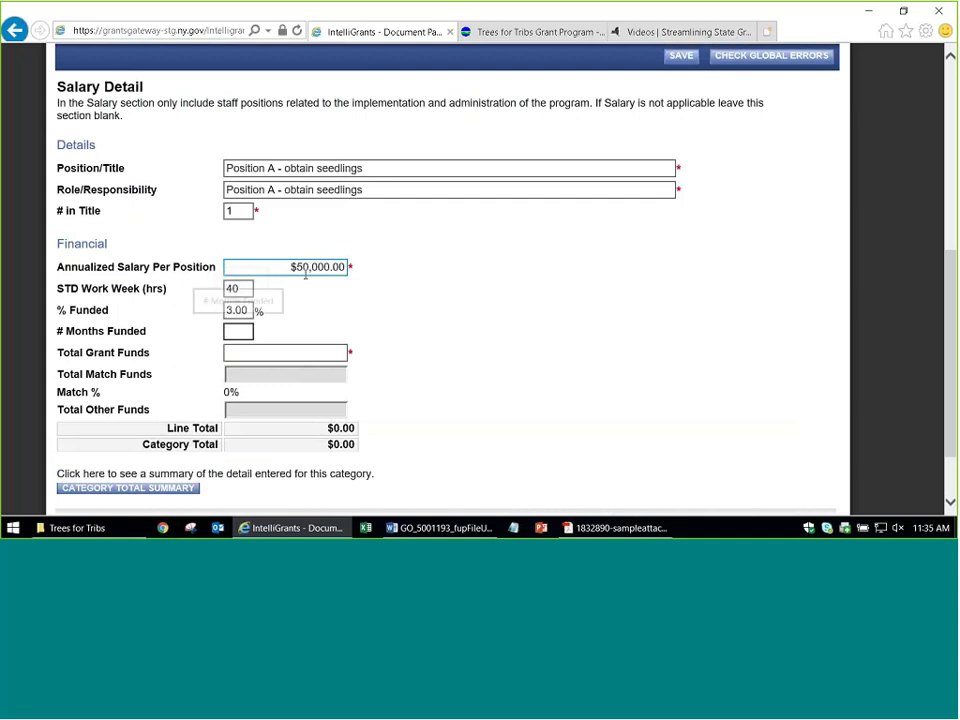
text(24)
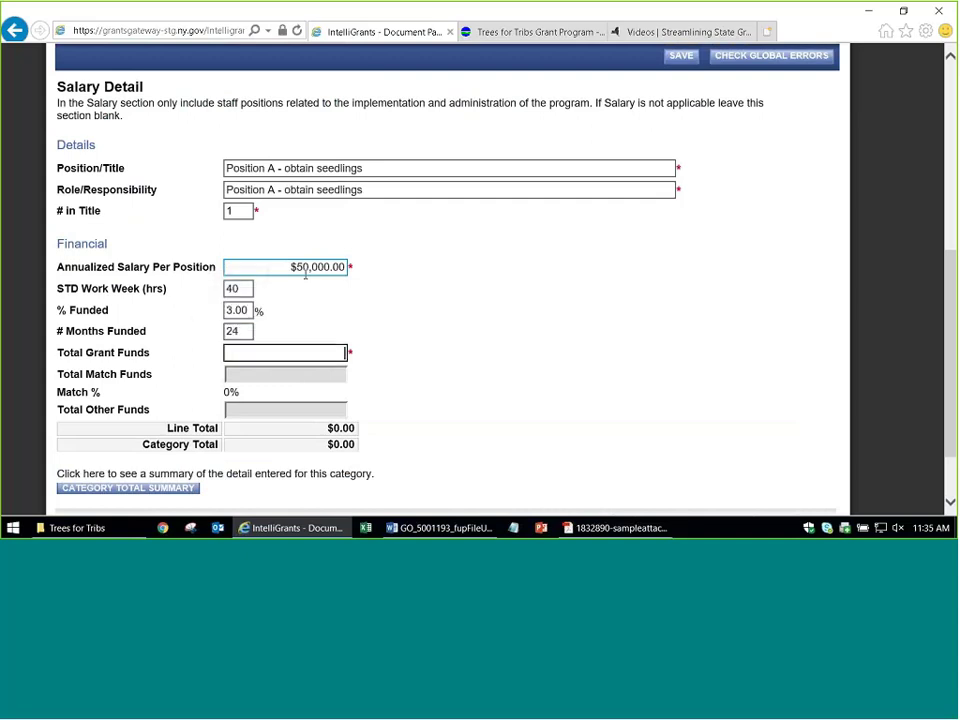
key(Tab)
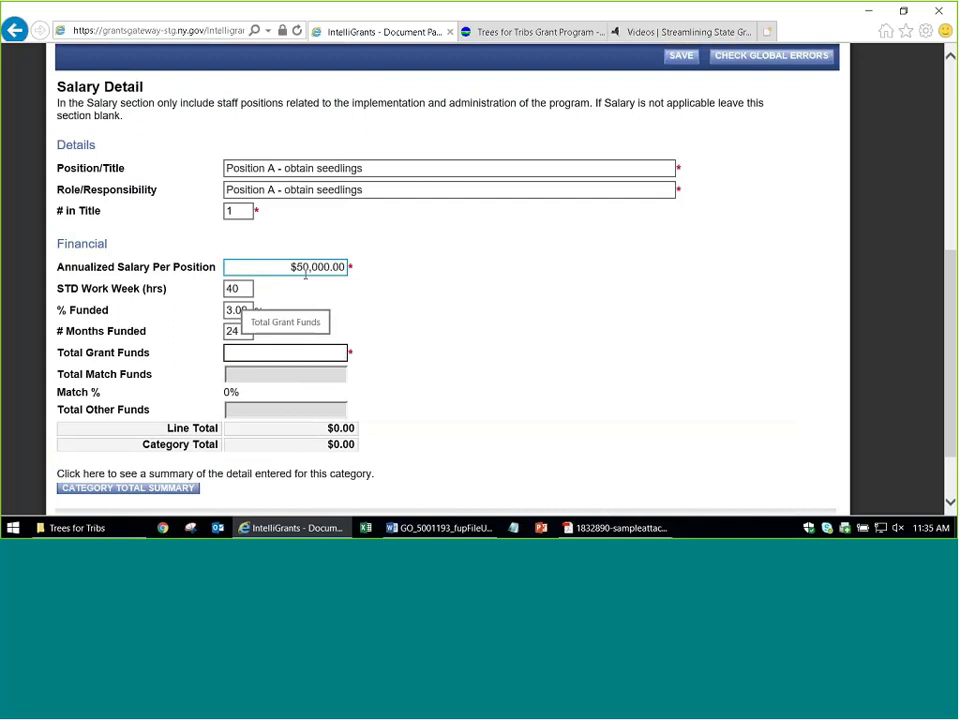
text(15)
click(305, 278)
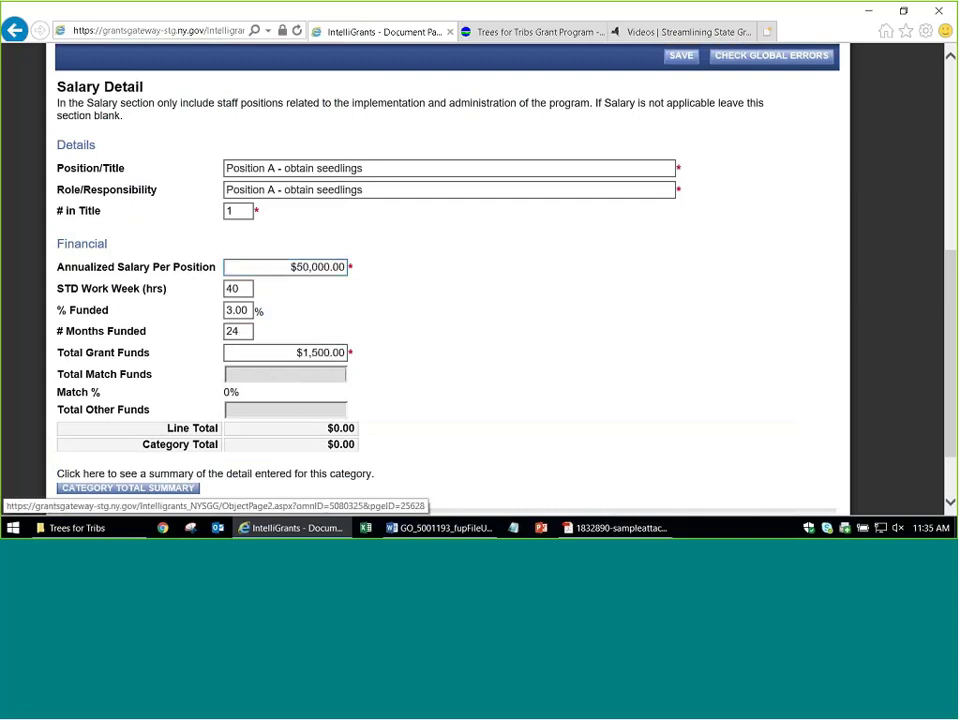
Save the salary line, then correct Total Grant Funds to 3000 and save again
click(681, 55)
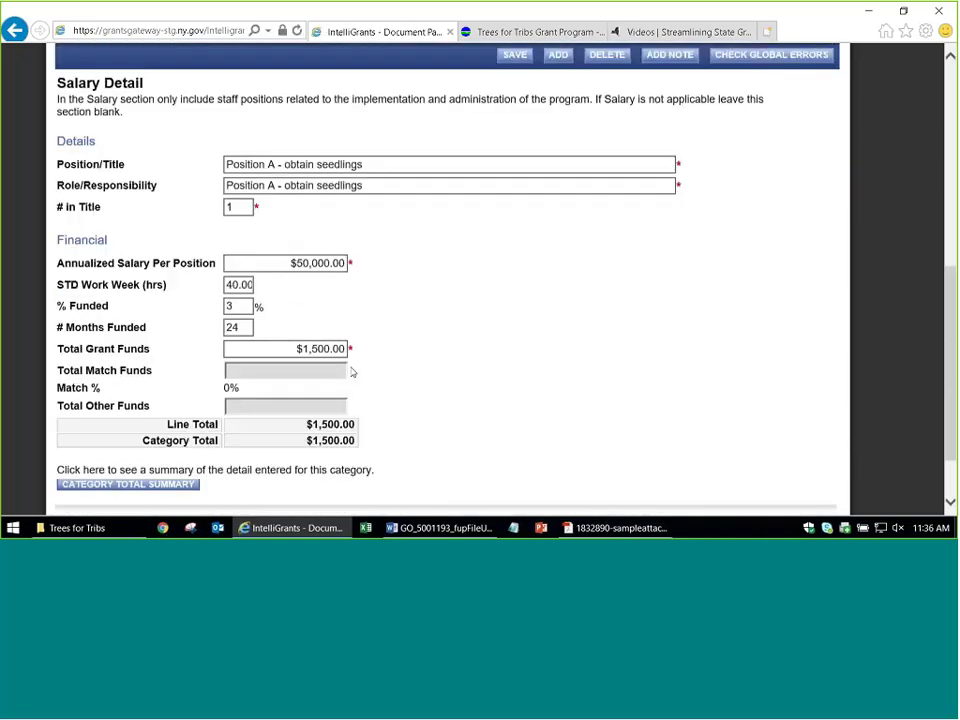
click(236, 305)
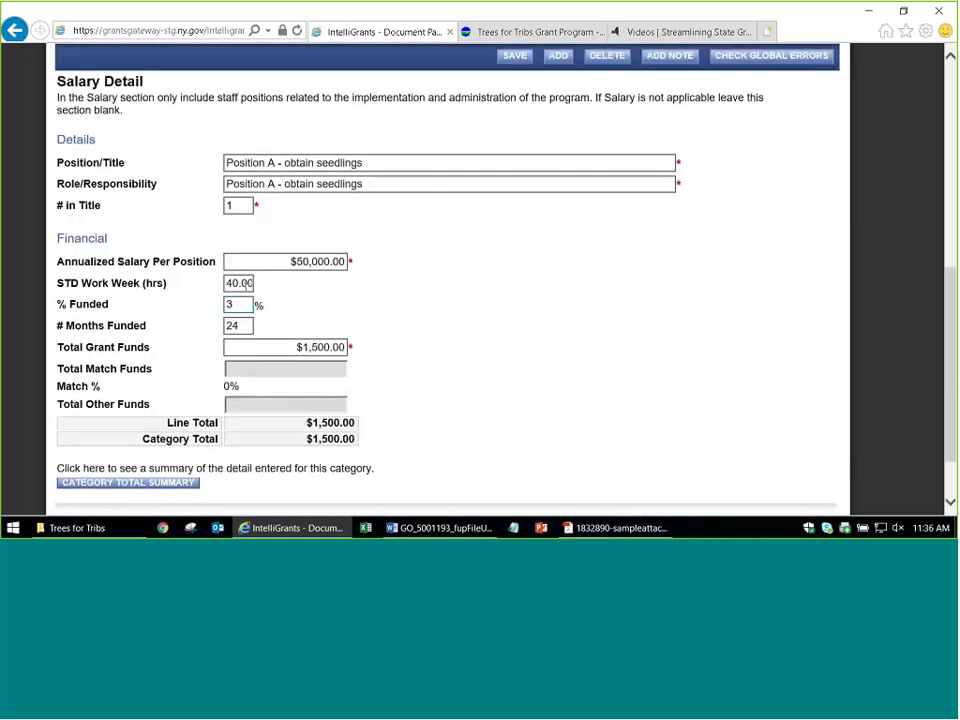
click(484, 325)
click(285, 347)
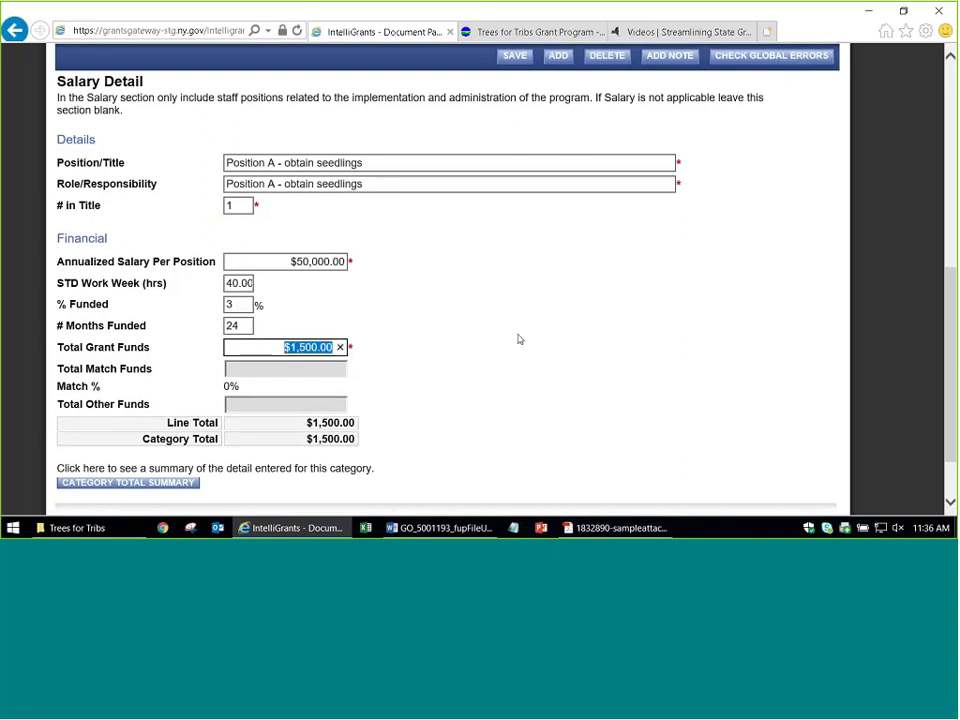
text(3000)
click(516, 337)
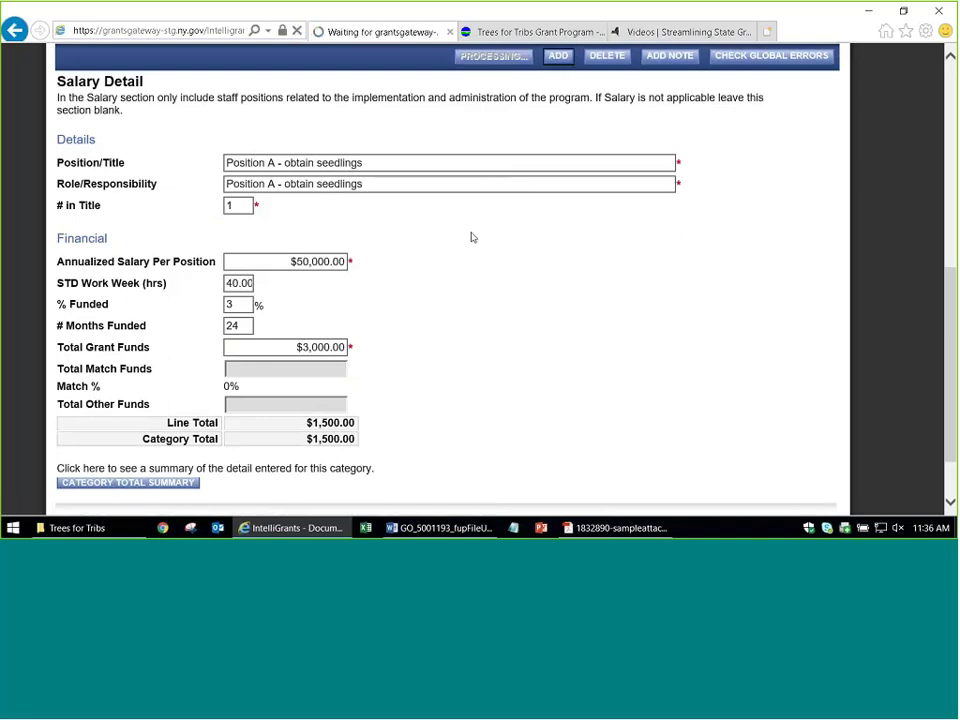
scroll(443, 280, down, 6)
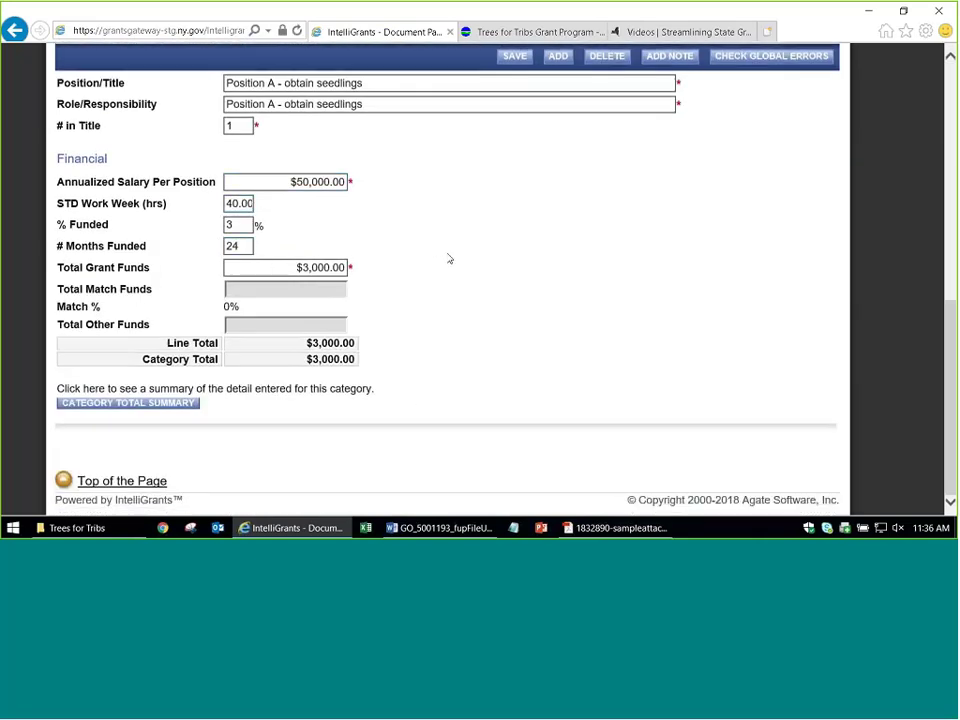
scroll(450, 278, up, 1)
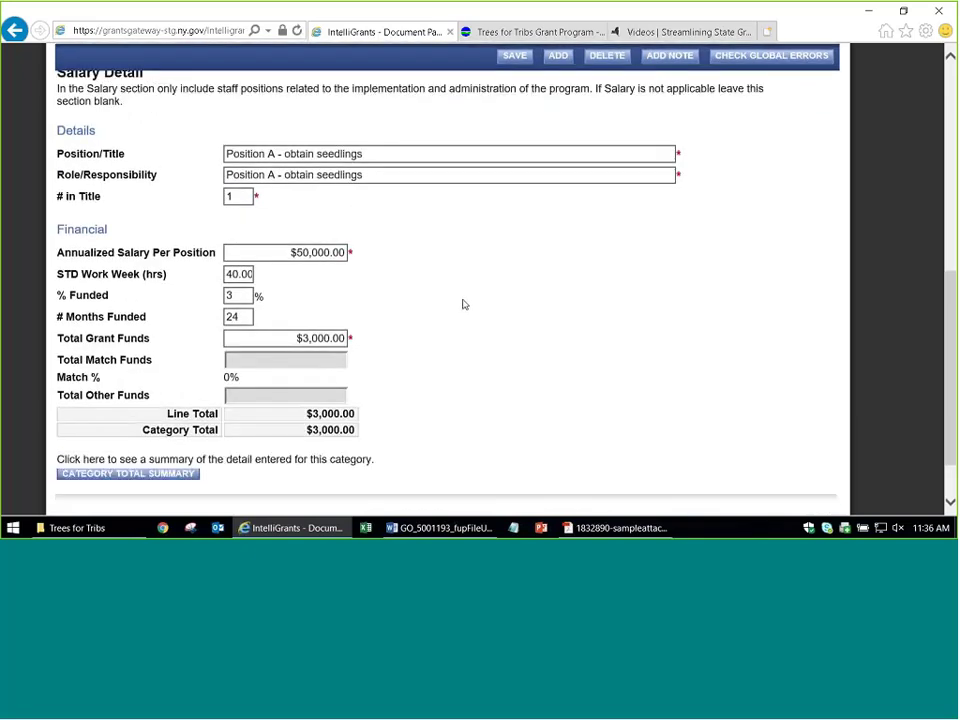
scroll(463, 304, down, 1)
scroll(422, 330, up, 1)
scroll(441, 367, up, 5)
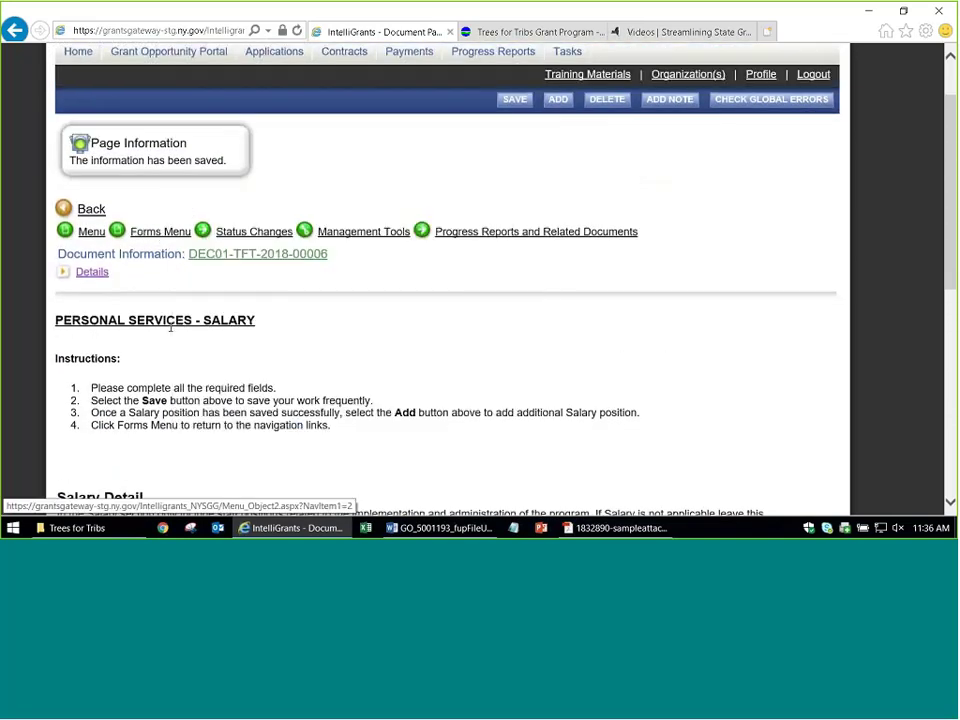
scroll(156, 317, down, 4)
scroll(278, 380, down, 4)
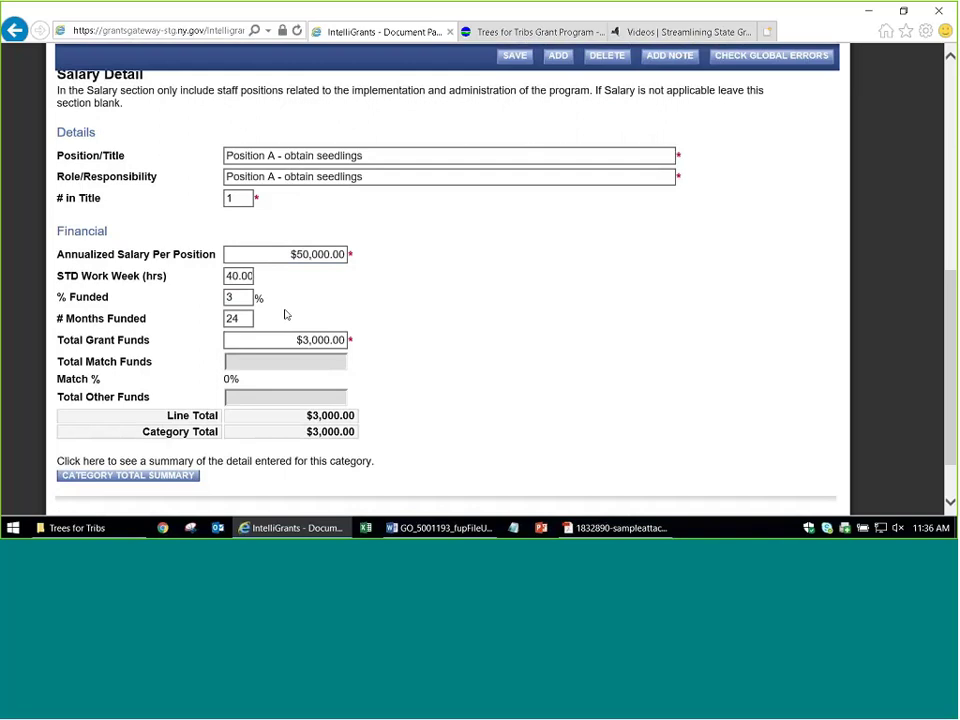
scroll(486, 330, up, 6)
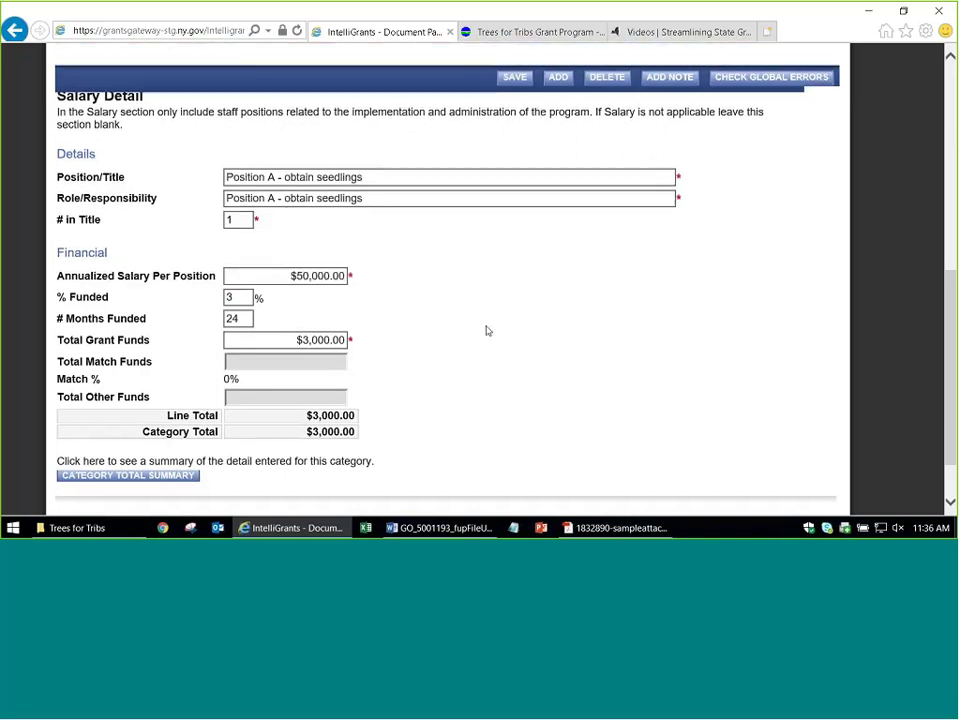
Return to the forms list and open the Personal Services - Salary Narrative page
click(145, 170)
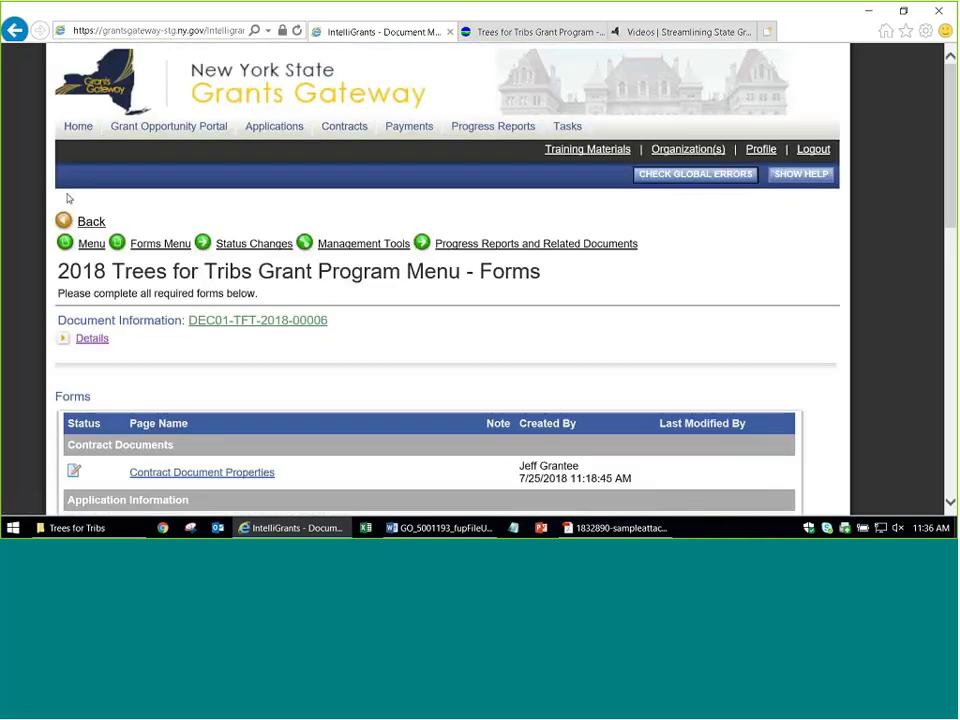
scroll(404, 292, down, 2)
scroll(404, 292, down, 5)
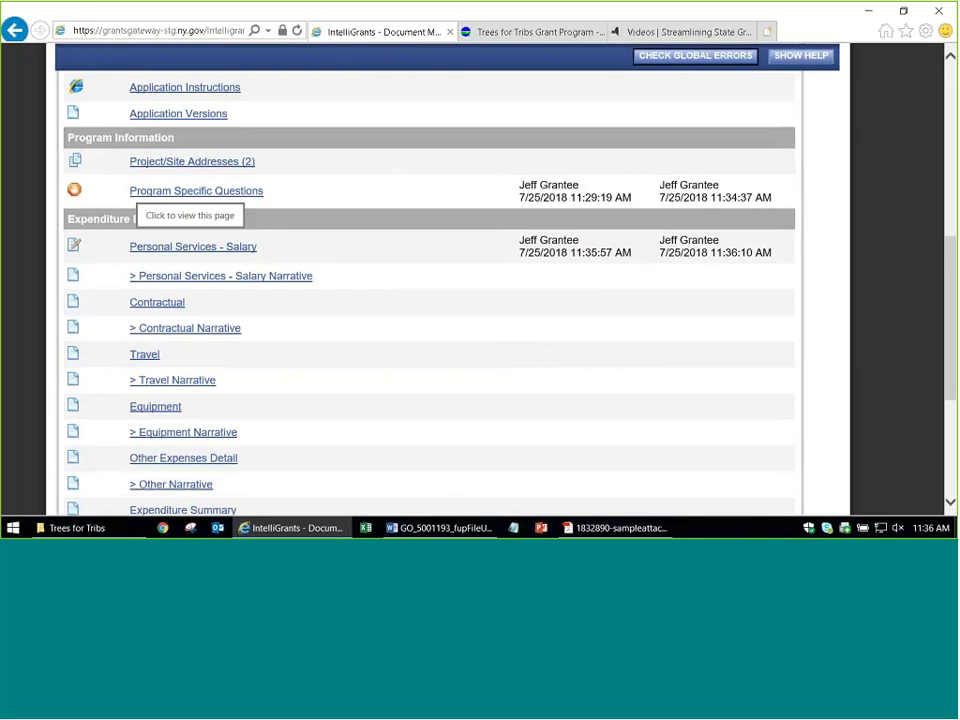
click(208, 278)
scroll(364, 319, down, 2)
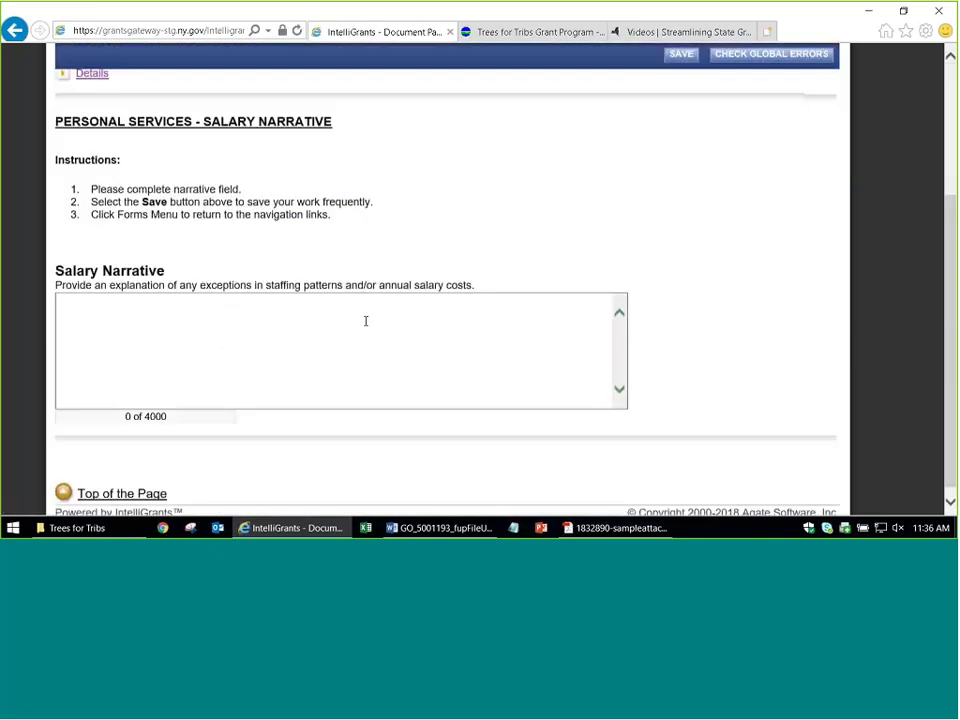
Write 'Here is the narrative.' in the Salary Narrative box and save the page
click(359, 327)
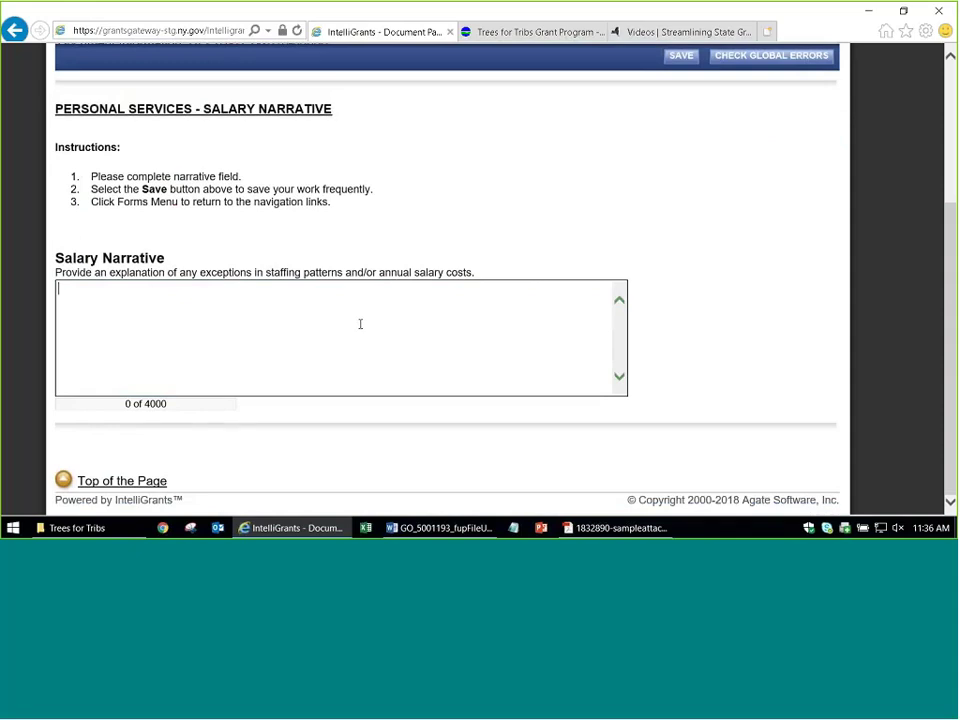
text(Here i sthe)
key(BackSpace)
key(BackSpace)
key(BackSpace)
key(BackSpace)
key(BackSpace)
text(s the narrative.)
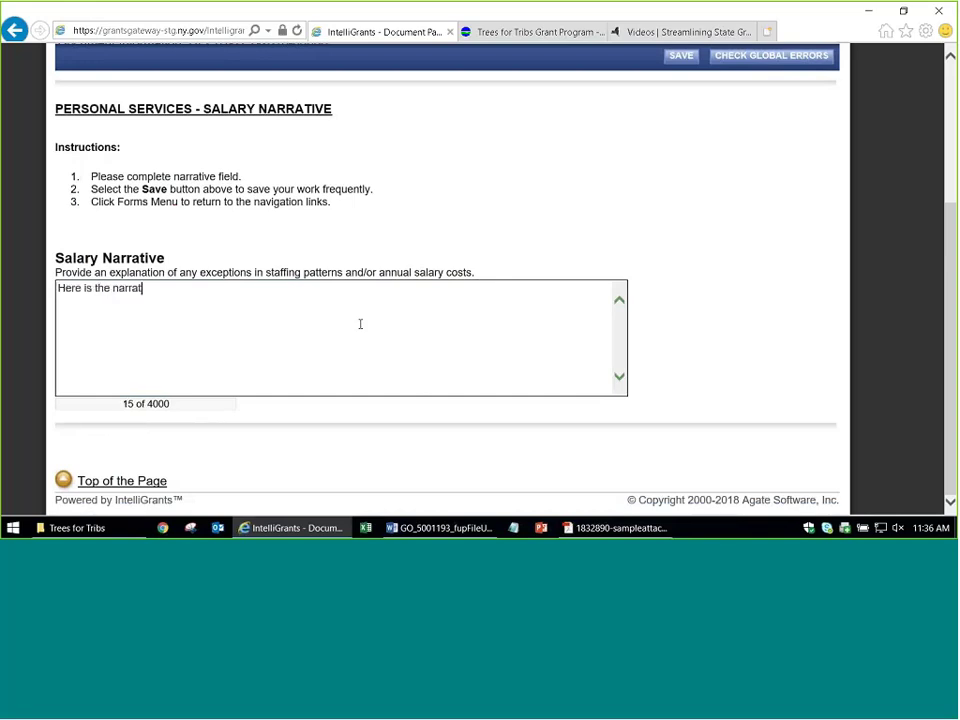
click(681, 55)
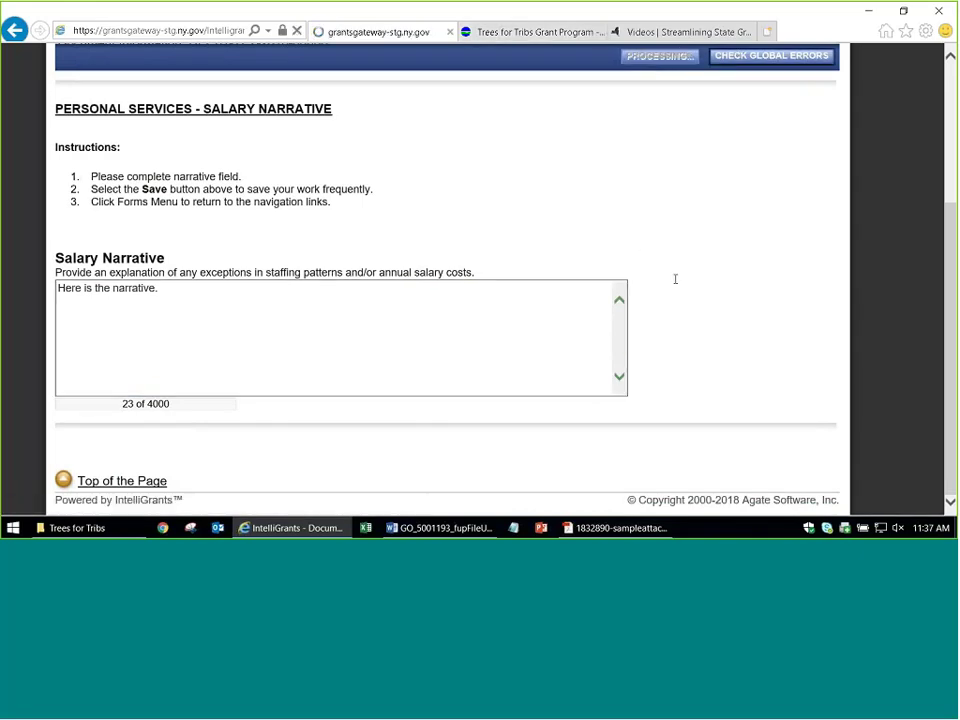
scroll(165, 377, down, 3)
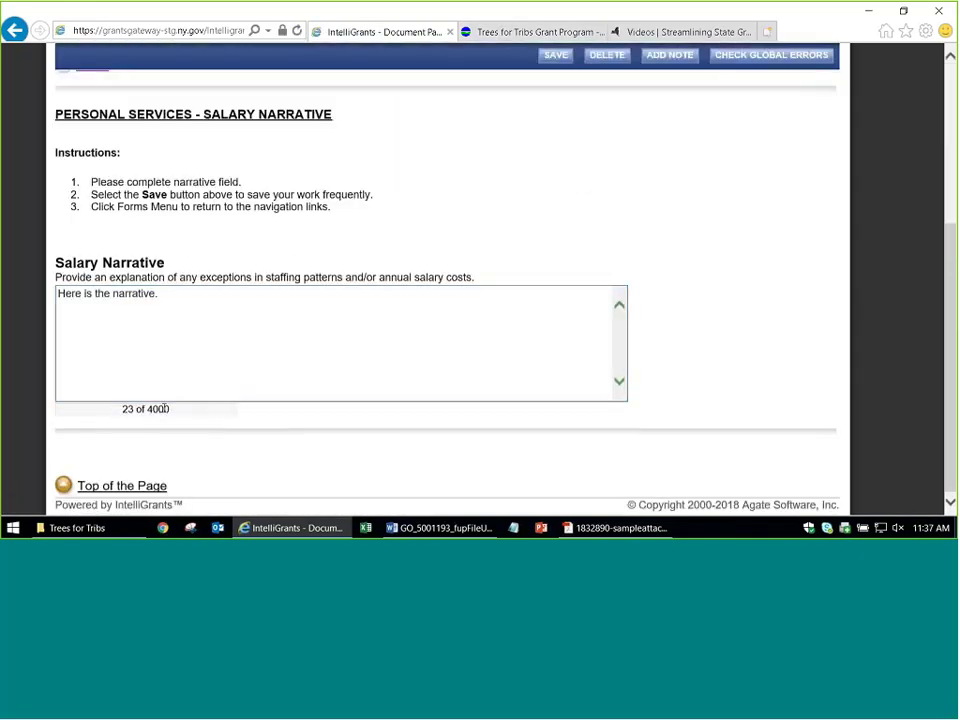
scroll(199, 381, up, 1)
scroll(175, 355, up, 2)
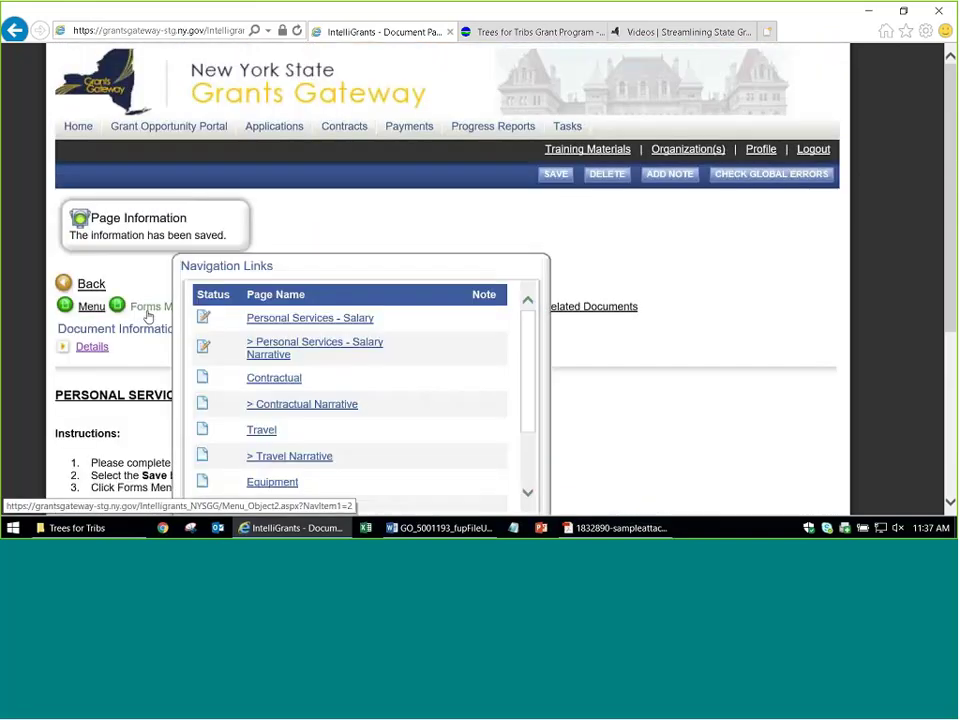
Go back to the forms list and open the Other Expenses Detail form
click(150, 312)
scroll(415, 339, down, 6)
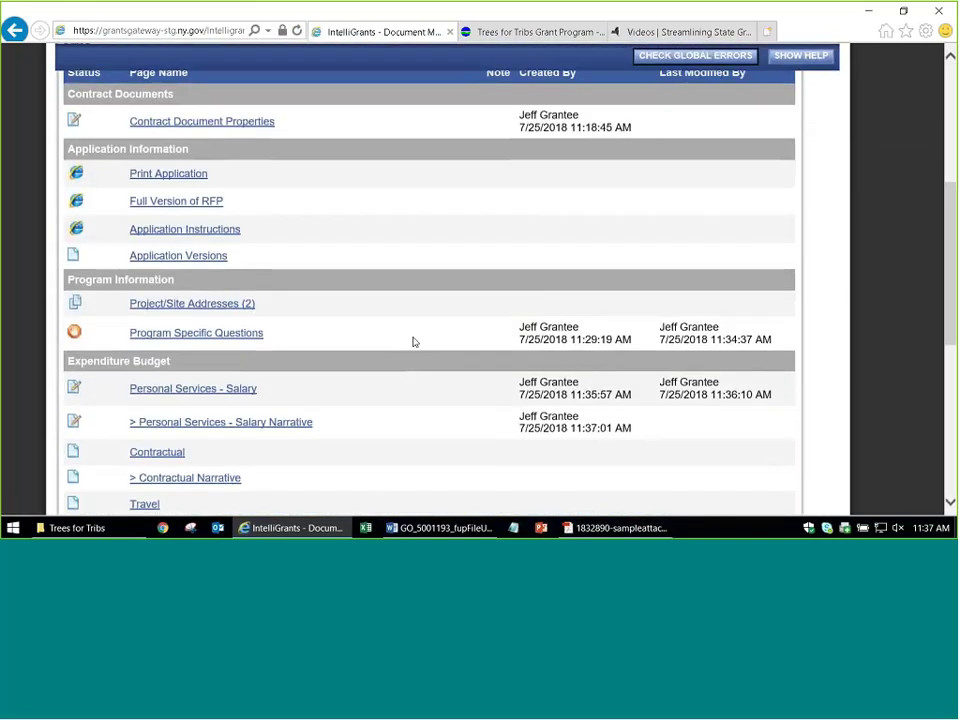
scroll(408, 342, down, 2)
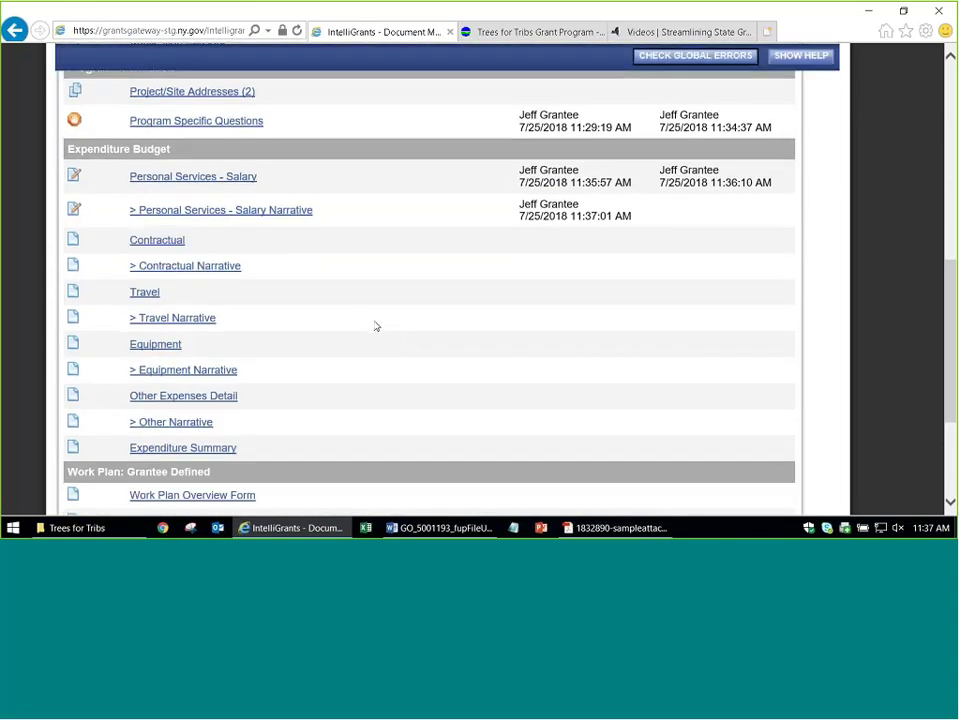
scroll(347, 317, down, 4)
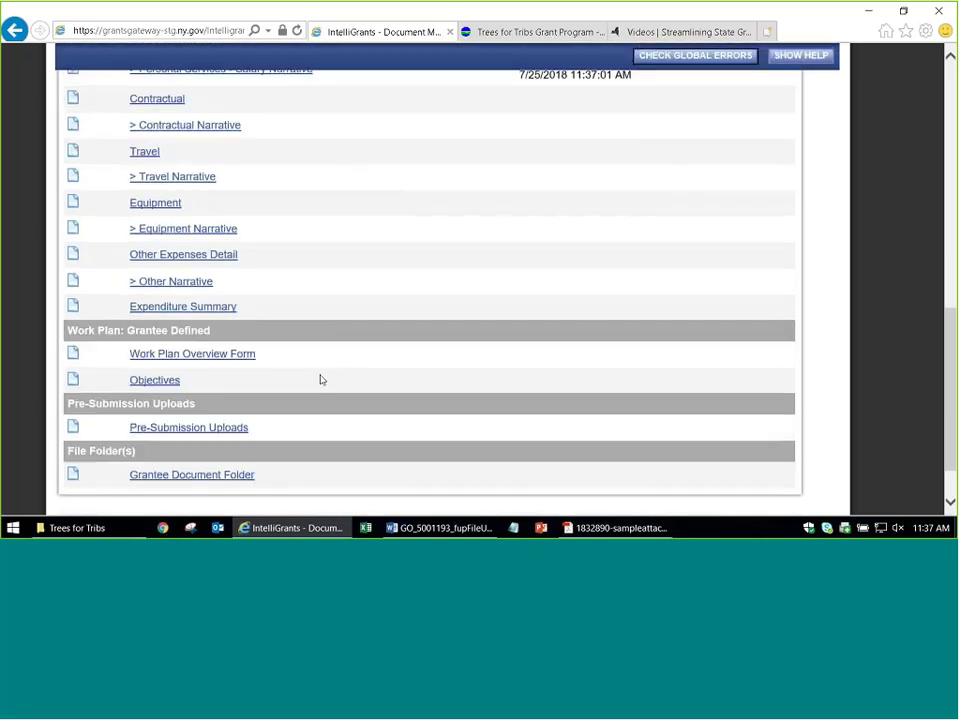
scroll(260, 360, up, 2)
click(234, 326)
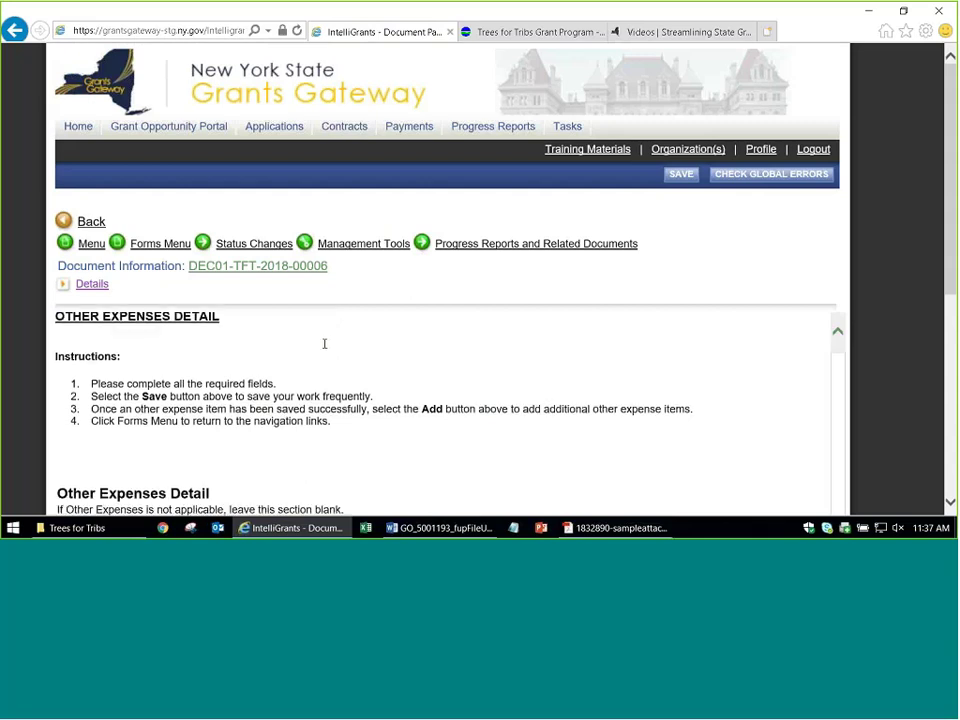
Enter the expense description 'Project A - swamp white oak bag of 25'
scroll(324, 343, down, 3)
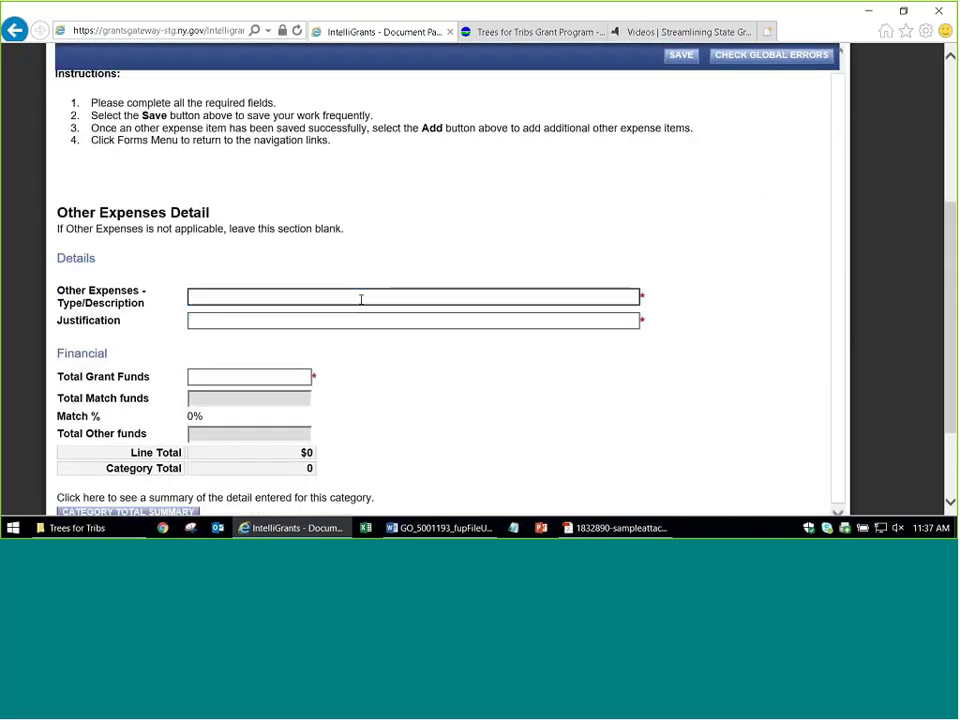
text(Seedlings for trees to be planted)
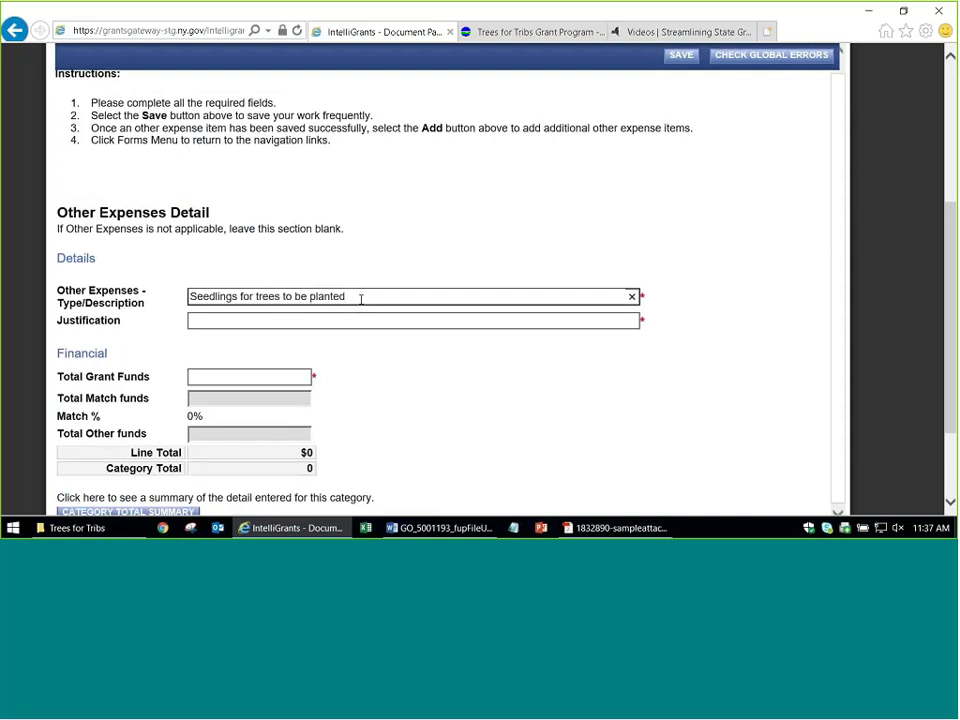
key(BackSpace)
key(BackSpace)
key(BackSpace)
key(BackSpace)
key(BackSpace)
key(BackSpace)
key(BackSpace)
key(BackSpace)
key(BackSpace)
key(BackSpace)
key(BackSpace)
key(BackSpace)
key(BackSpace)
key(BackSpace)
key(BackSpace)
key(BackSpace)
key(BackSpace)
key(BackSpace)
key(BackSpace)
key(BackSpace)
key(BackSpace)
key(BackSpace)
key(BackSpace)
key(BackSpace)
key(BackSpace)
key(BackSpace)
key(BackSpace)
key(BackSpace)
key(BackSpace)
key(BackSpace)
key(BackSpace)
key(BackSpace)
key(BackSpace)
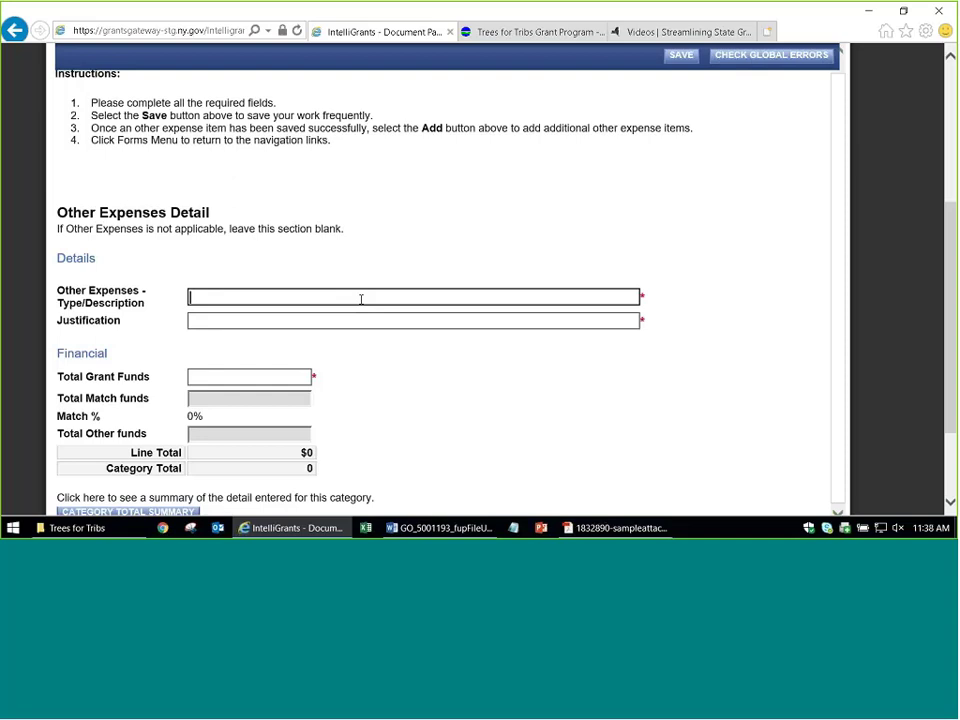
text(Project A )
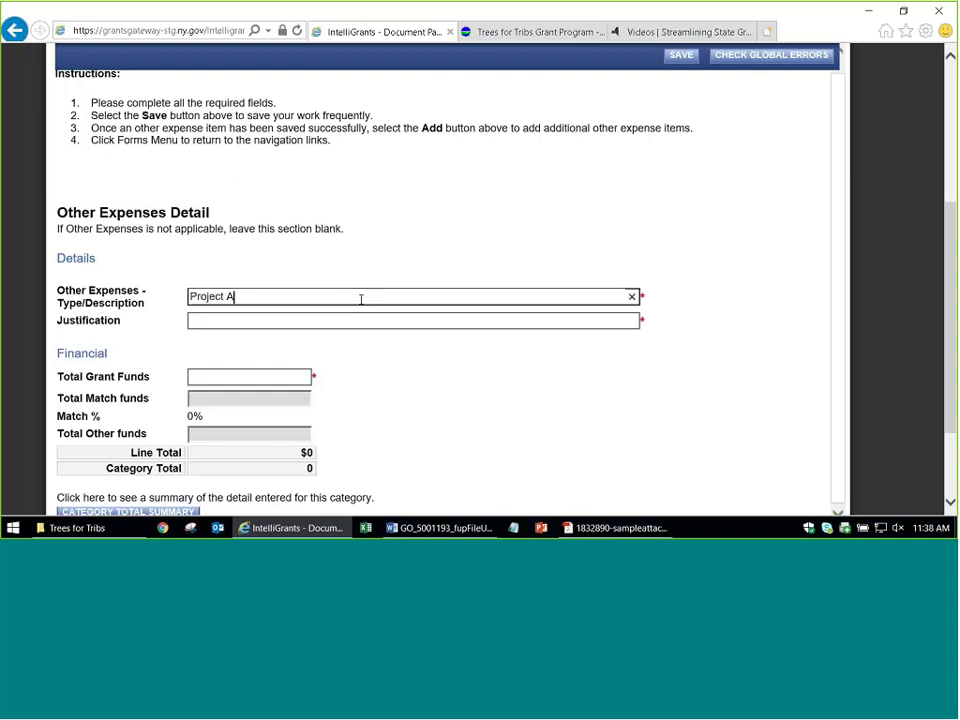
text(-)
text( swamp white oak)
text( @)
text(bag o)
text(f 25)
Paste the description into Justification, enter $30 grant funds and save the item
key(Tab)
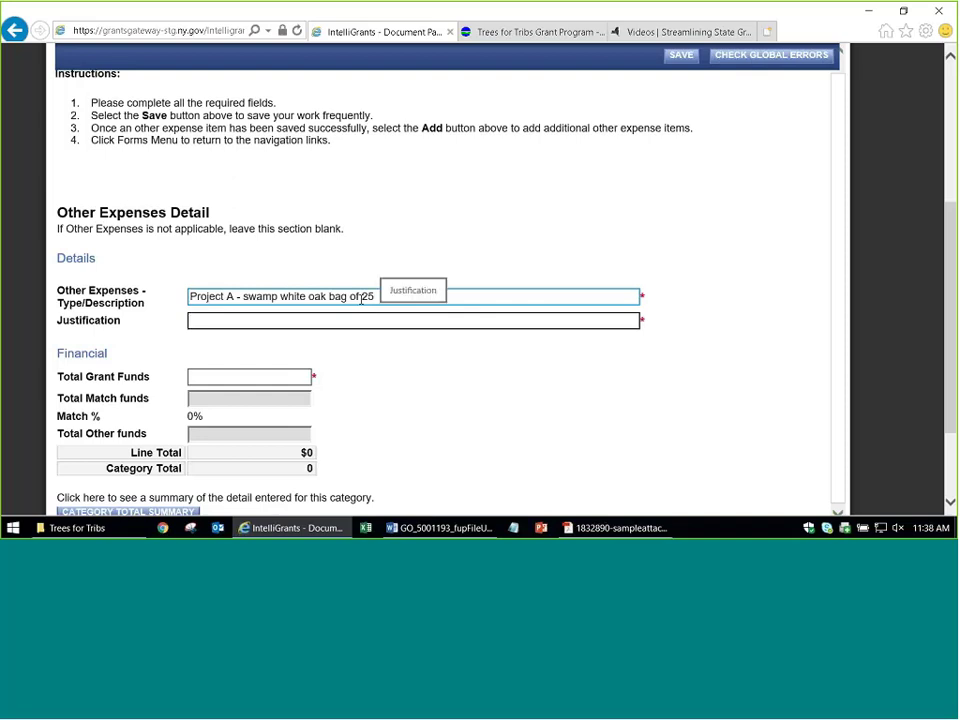
key(shift+Tab)
key(ctrl+c)
click(209, 321)
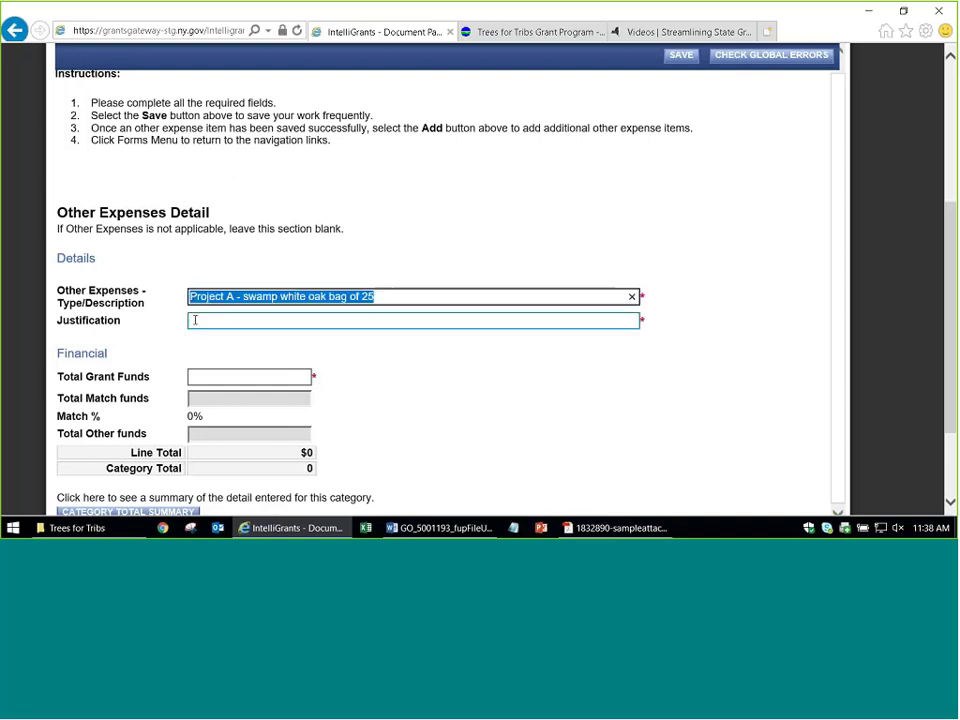
key(ctrl+v)
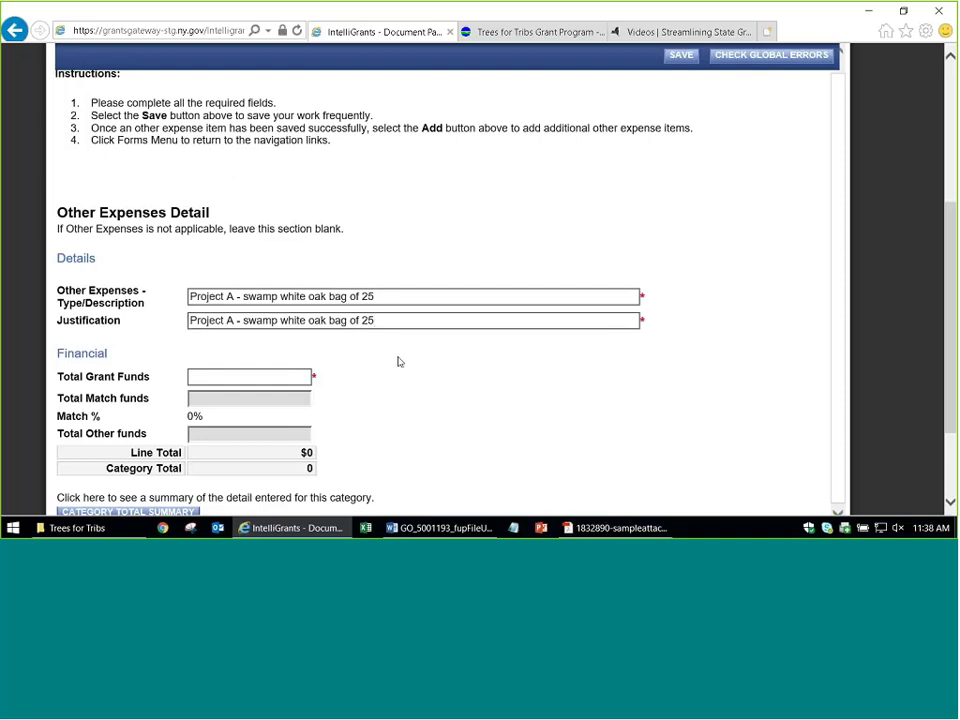
click(386, 320)
click(281, 342)
drag(394, 296, 189, 296)
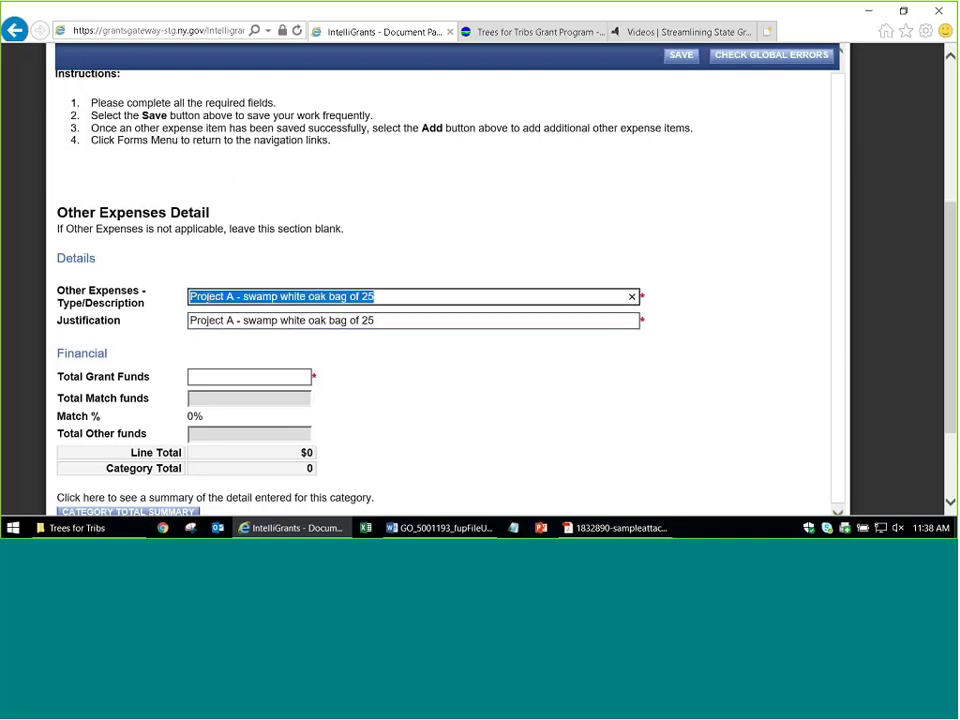
click(293, 377)
scroll(293, 306, down, 2)
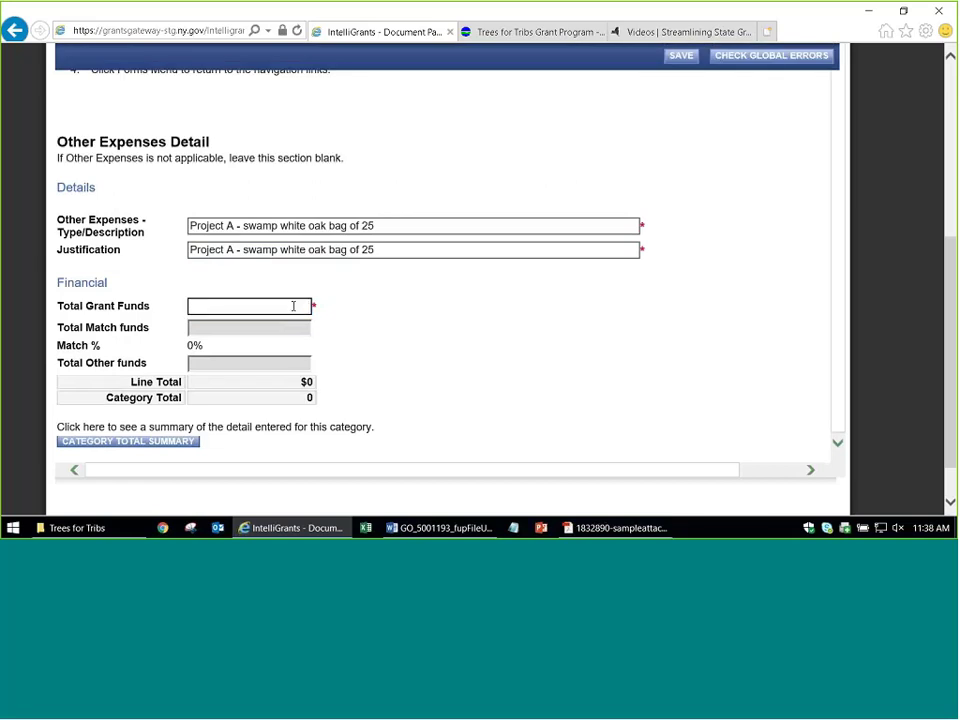
text(30)
click(681, 56)
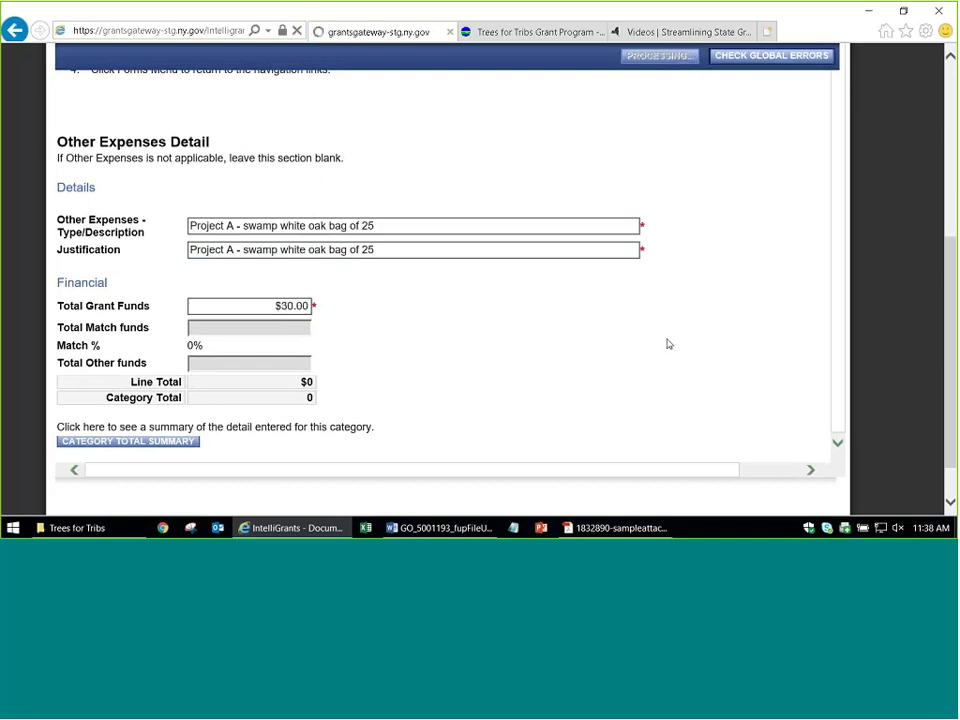
scroll(543, 363, down, 4)
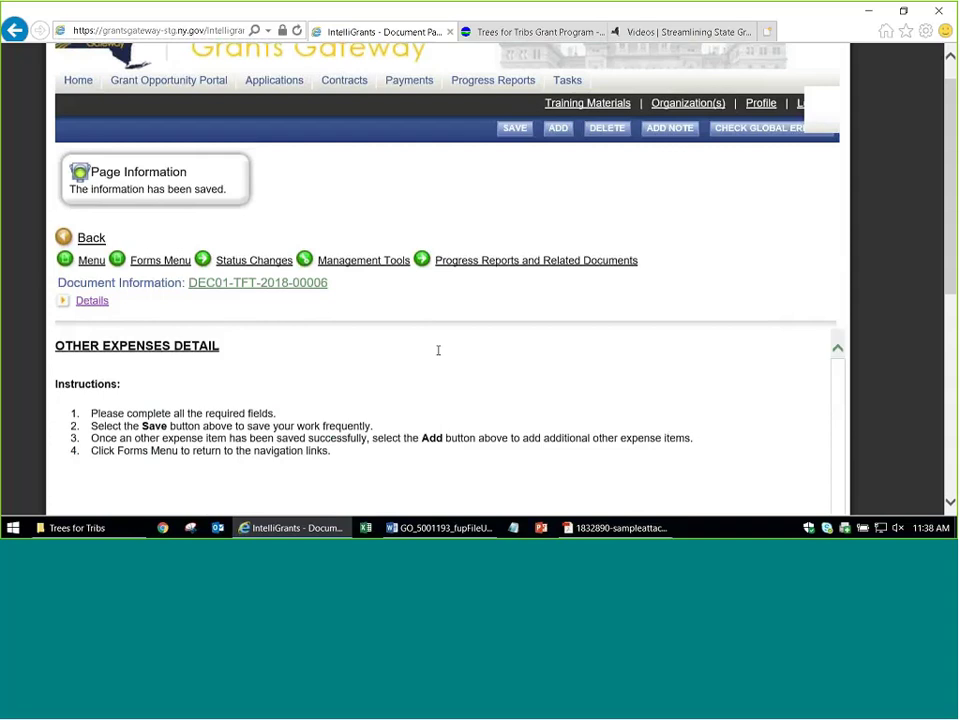
Add a new Other Expenses item described as 'Project A - 25 red maple'
scroll(430, 388, up, 1)
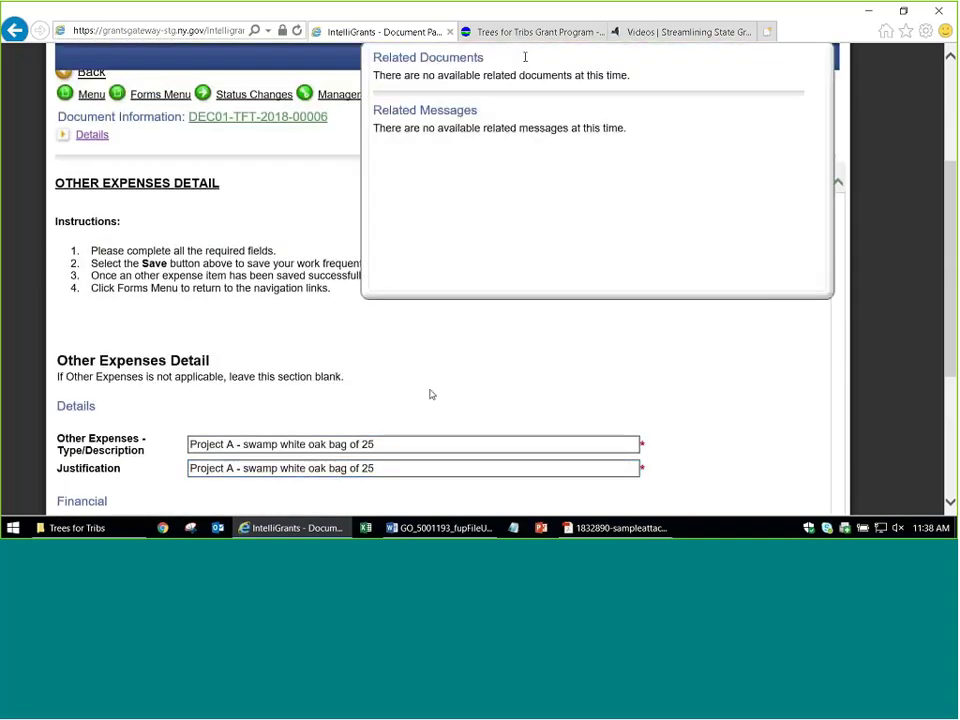
scroll(385, 122, up, 1)
click(558, 56)
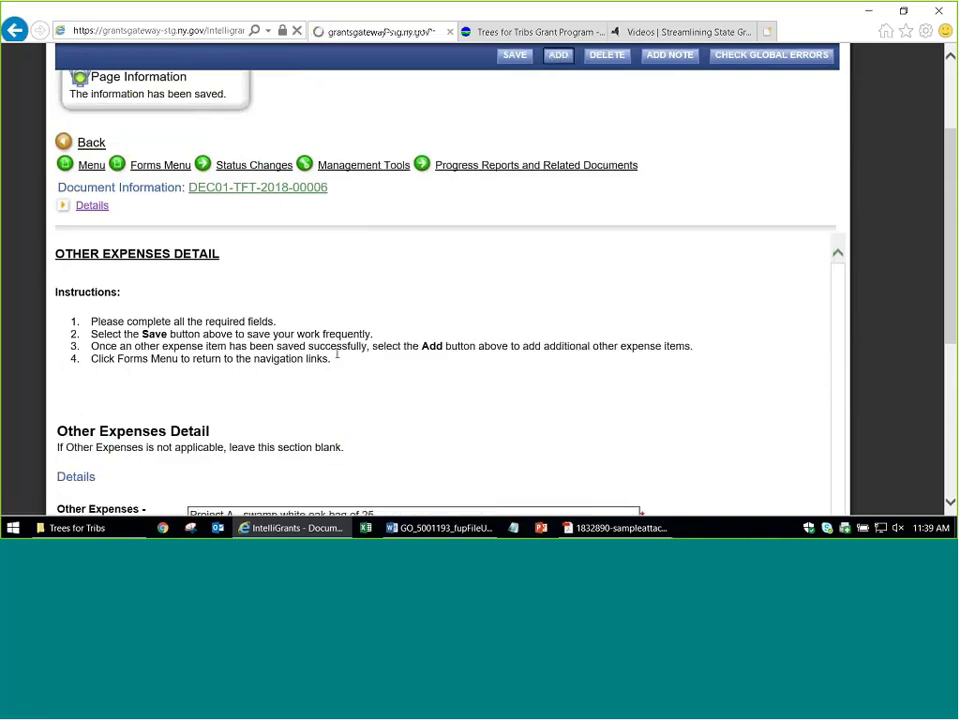
scroll(337, 363, down, 2)
click(338, 295)
text(Projedt A)
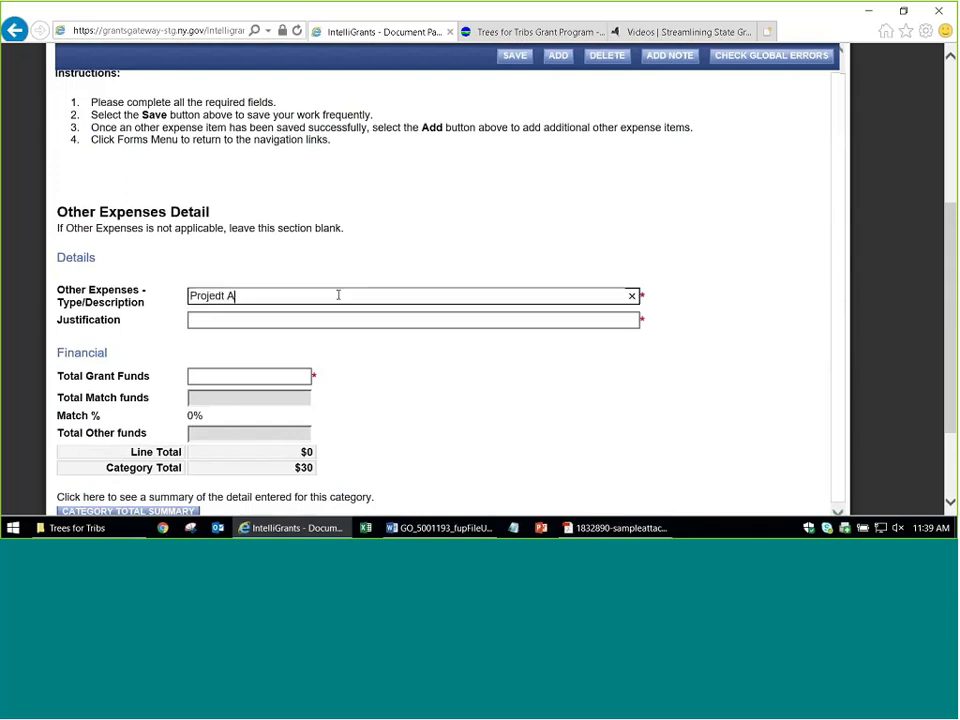
key(BackSpace)
key(BackSpace)
key(BackSpace)
key(BackSpace)
text(ct A -)
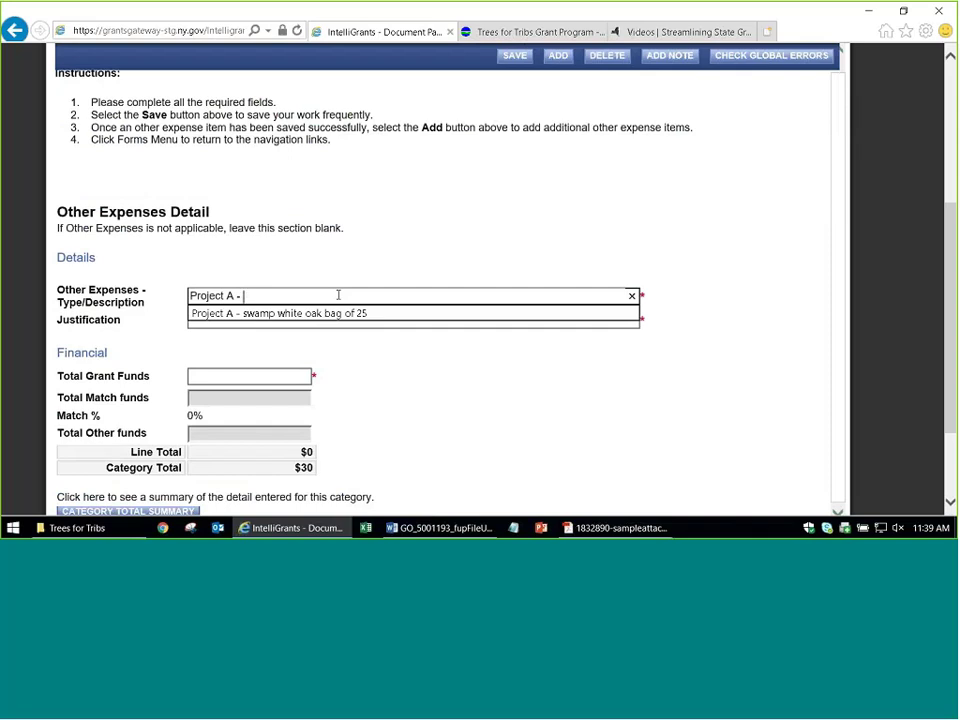
text( 25 red maple)
Copy the description into Justification, enter $30 grant funds and save
key(Tab)
key(shift+Tab)
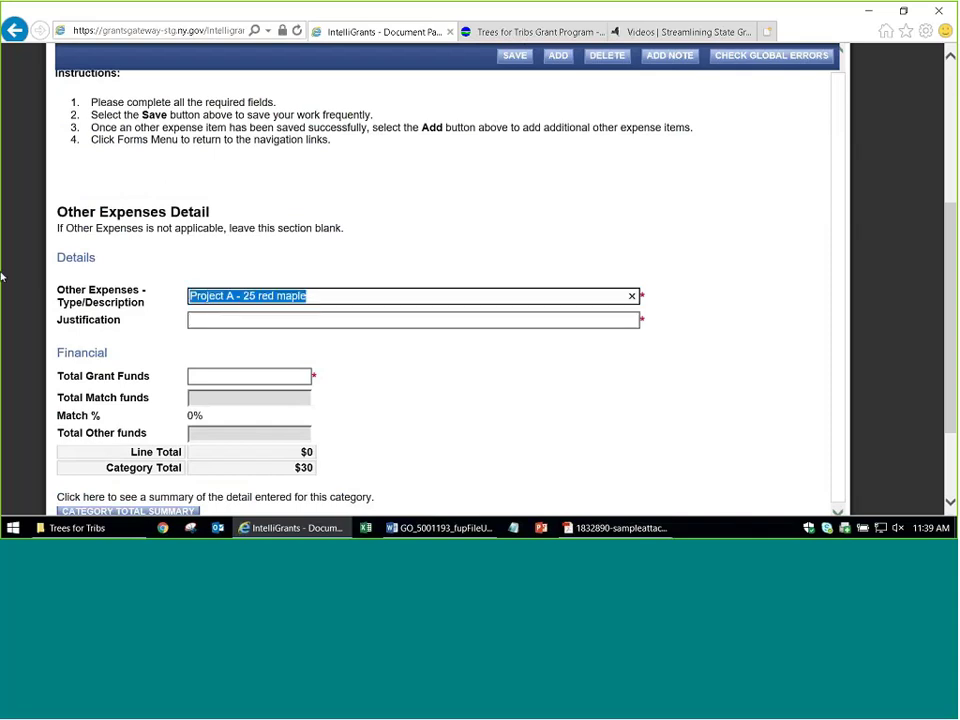
key(ctrl+c)
click(226, 318)
key(ctrl+v)
click(258, 377)
text(3)
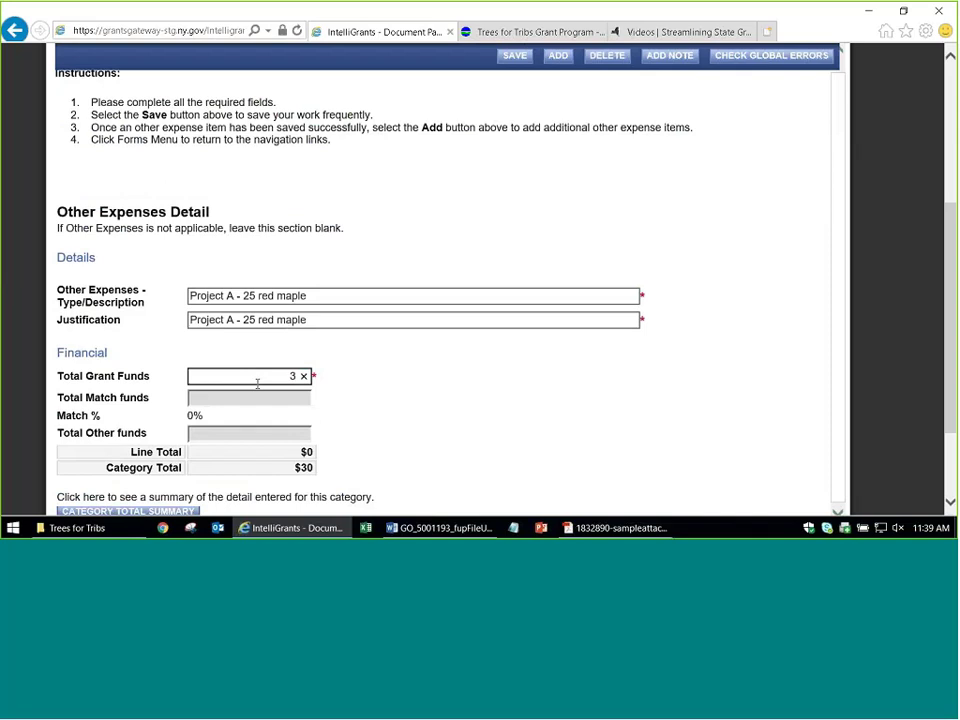
text(0)
key(Return)
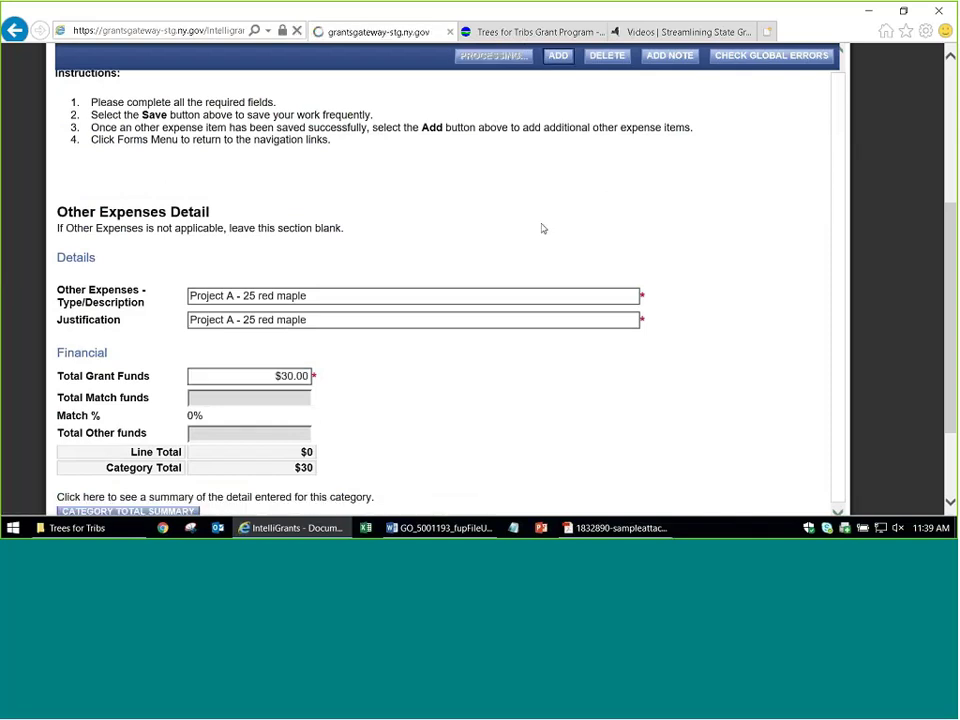
click(558, 174)
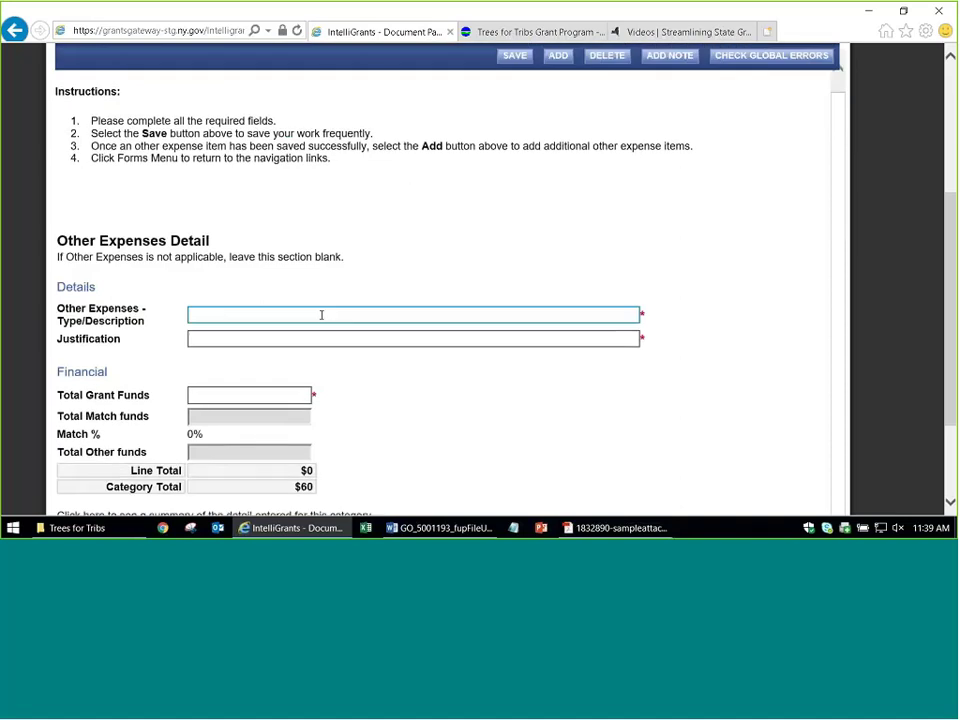
Save 'Project A - 25 red stem dogwood' with matching justification and $20 grant funds
text(Project A - 25 red stem do)
key(Down)
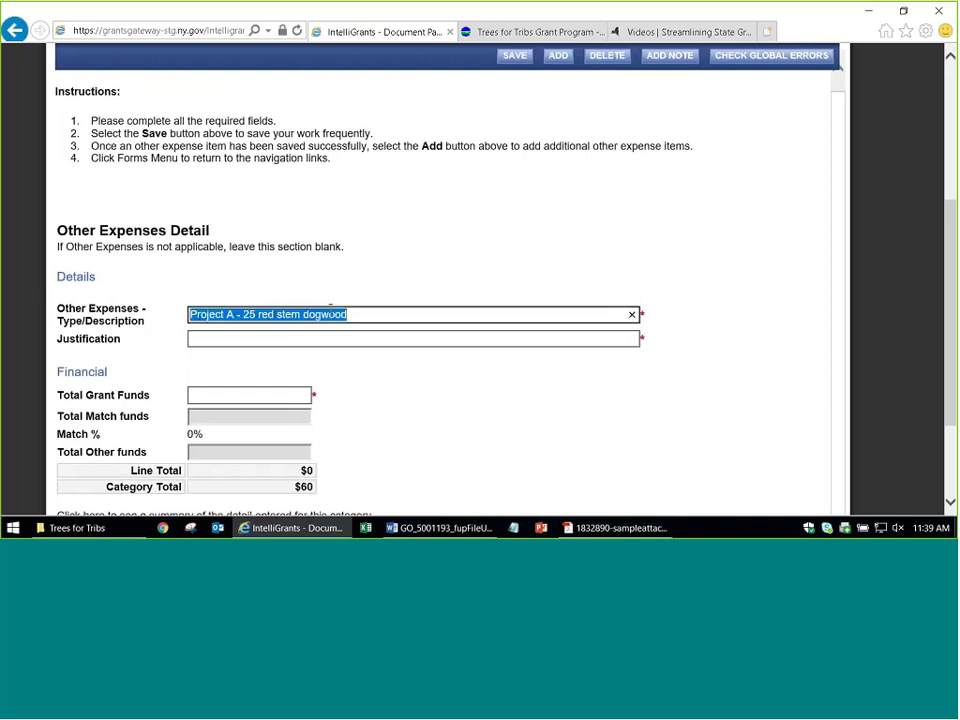
key(Tab)
key(ctrl+v)
key(Tab)
text(20)
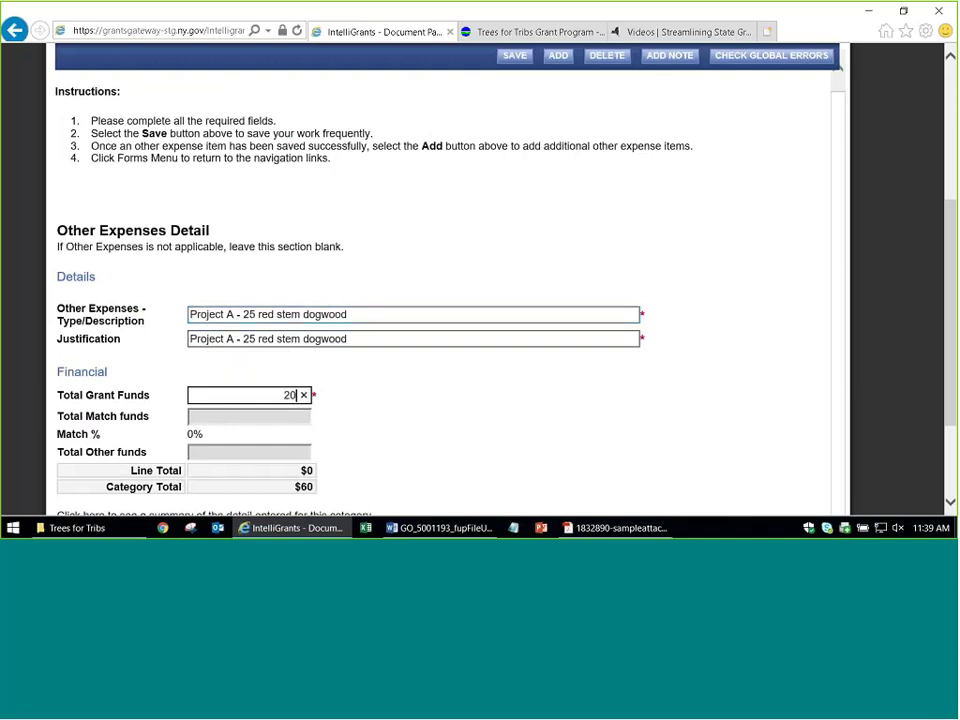
click(429, 135)
click(516, 57)
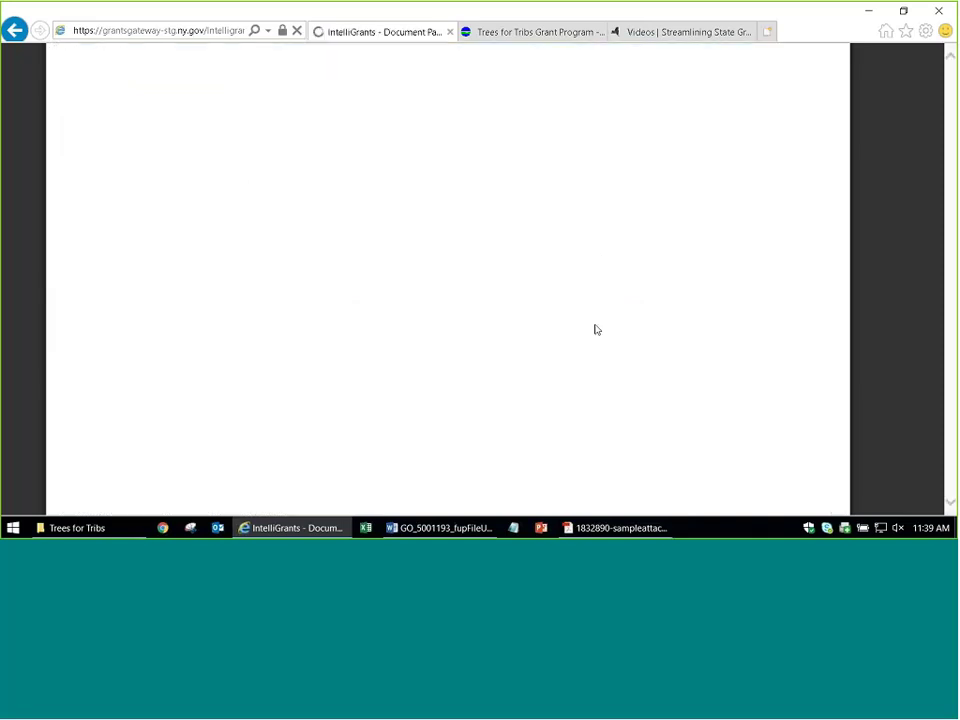
Add a new blank Other Expenses item and place the cursor in its description
scroll(434, 345, down, 5)
scroll(435, 349, up, 2)
scroll(621, 379, up, 3)
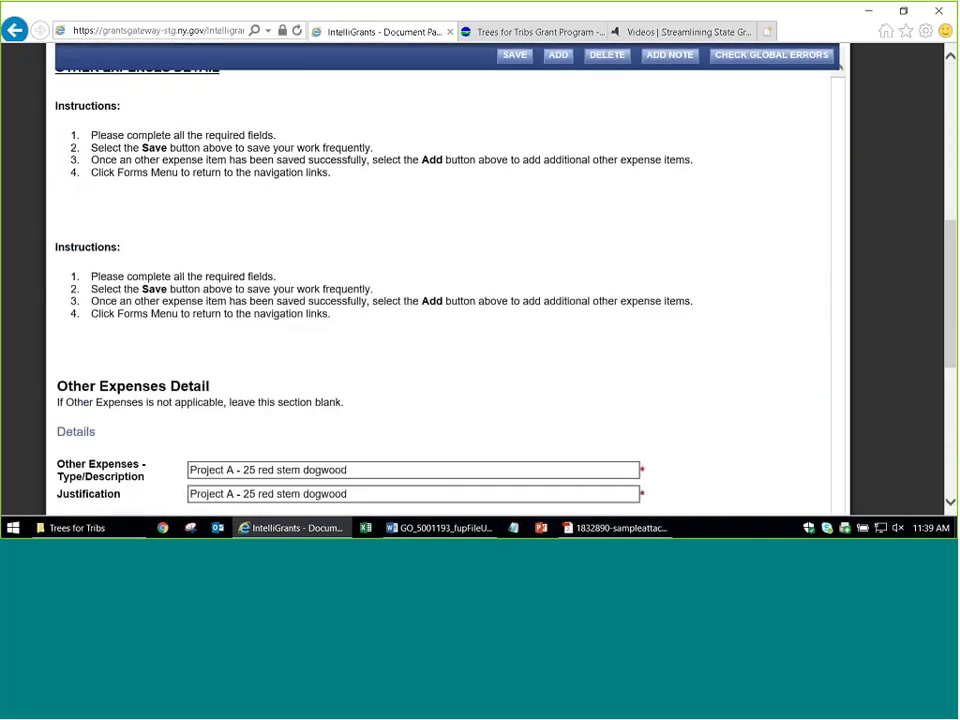
mouse_move(565, 67)
scroll(546, 137, up, 2)
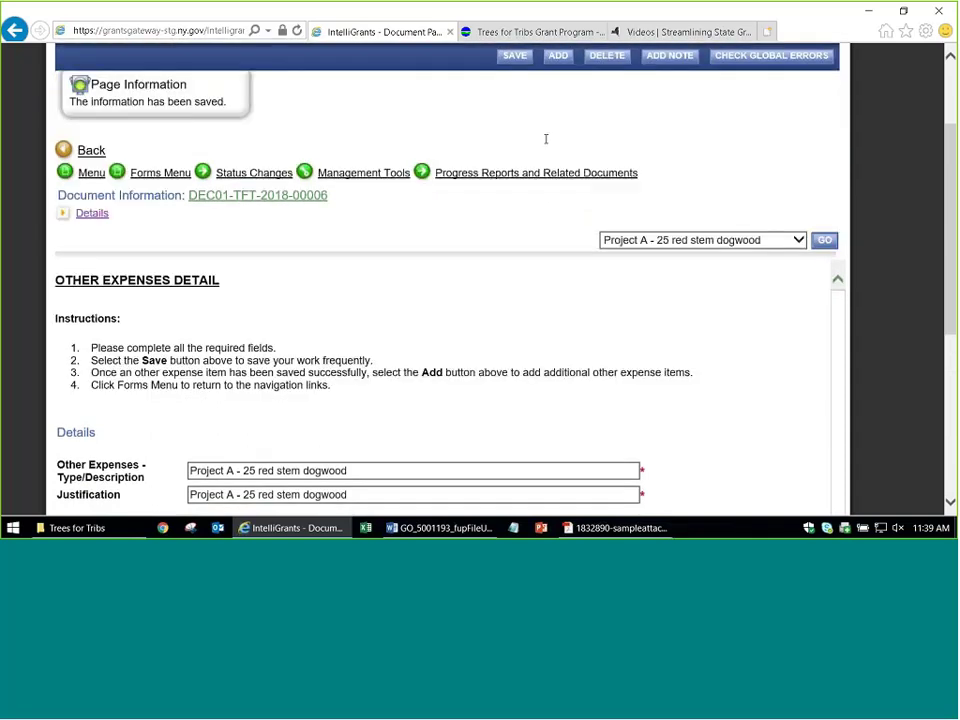
click(555, 58)
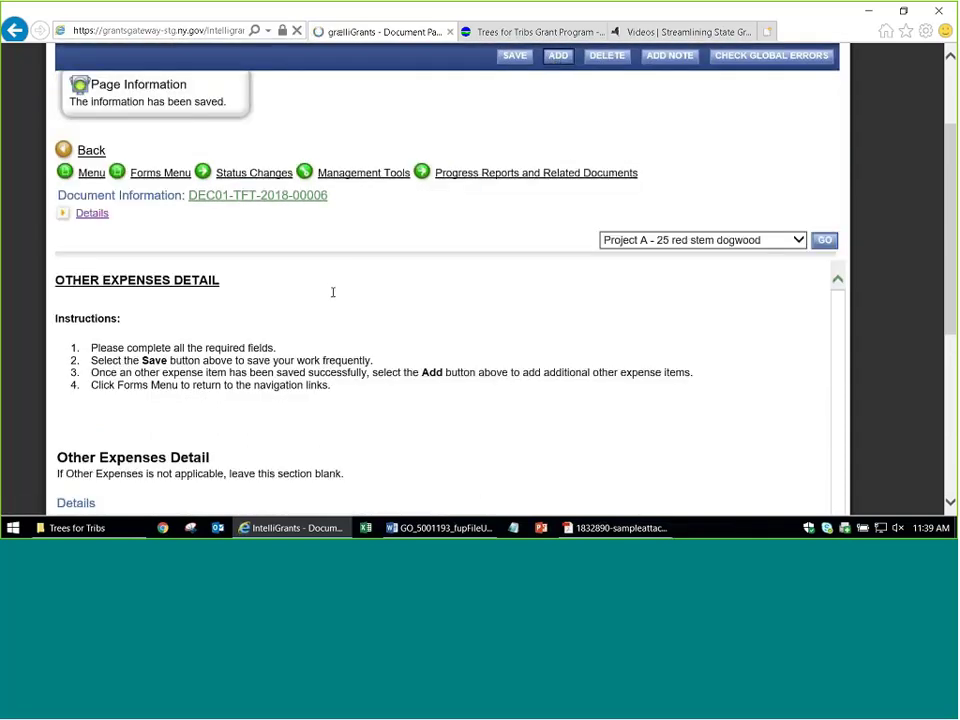
scroll(323, 342, down, 5)
click(339, 313)
Save 'Project B - more trees and shrubs' as description and justification with $120 grant funds
text(Projec t)
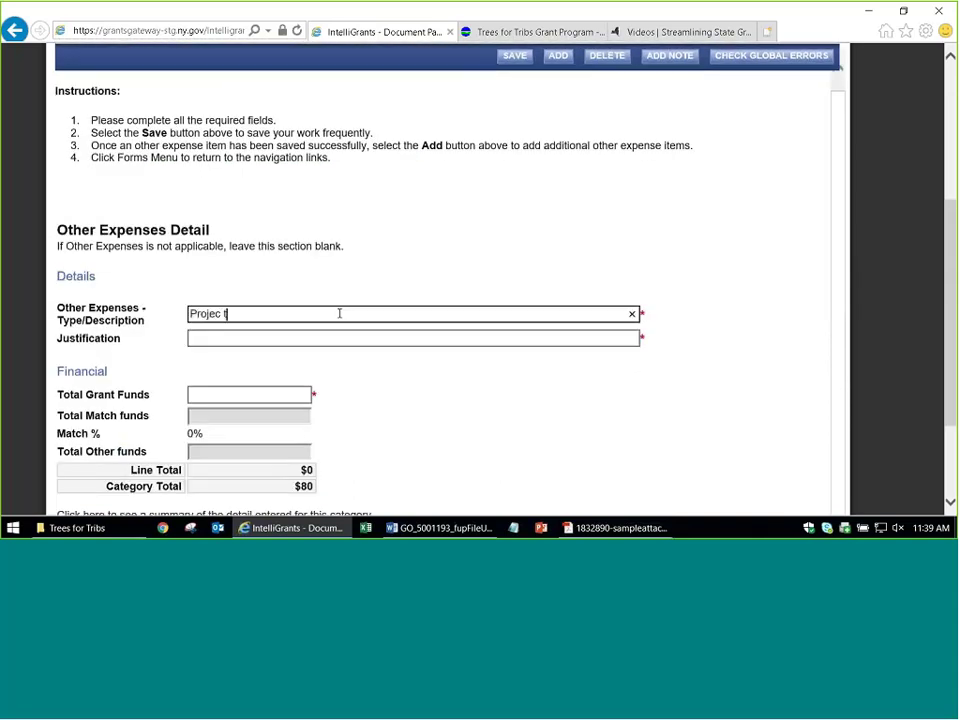
key(BackSpace)
key(BackSpace)
text(t)
text( B )
text(- more s)
text(eed)
key(BackSpace)
key(BackSpace)
key(BackSpace)
key(BackSpace)
text(trees and shrubs)
key(Tab)
key(ctrl+v)
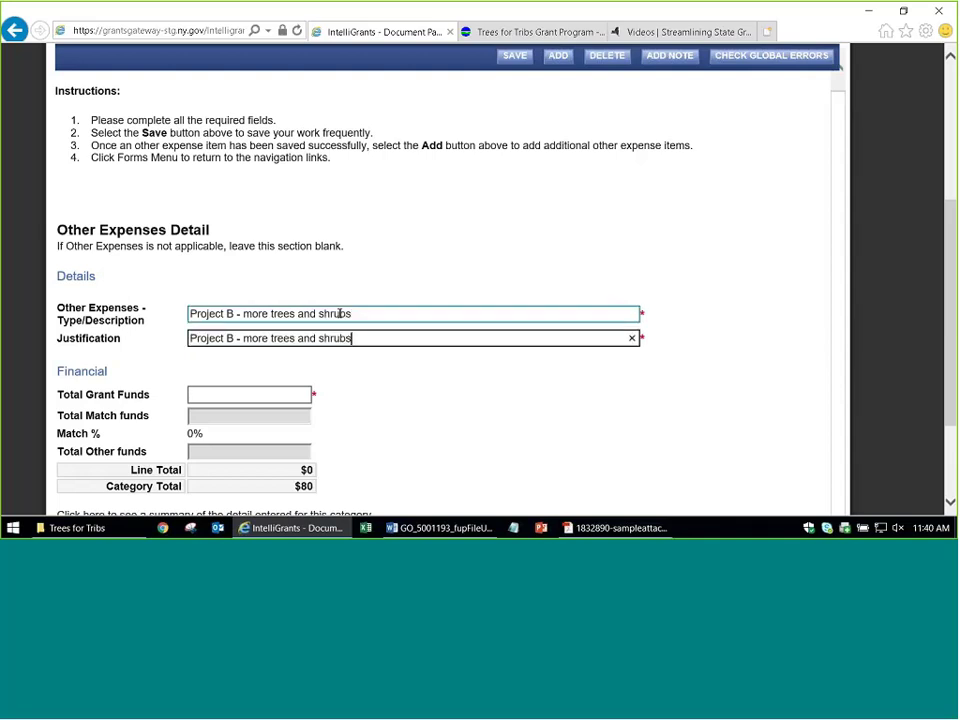
scroll(435, 279, down, 1)
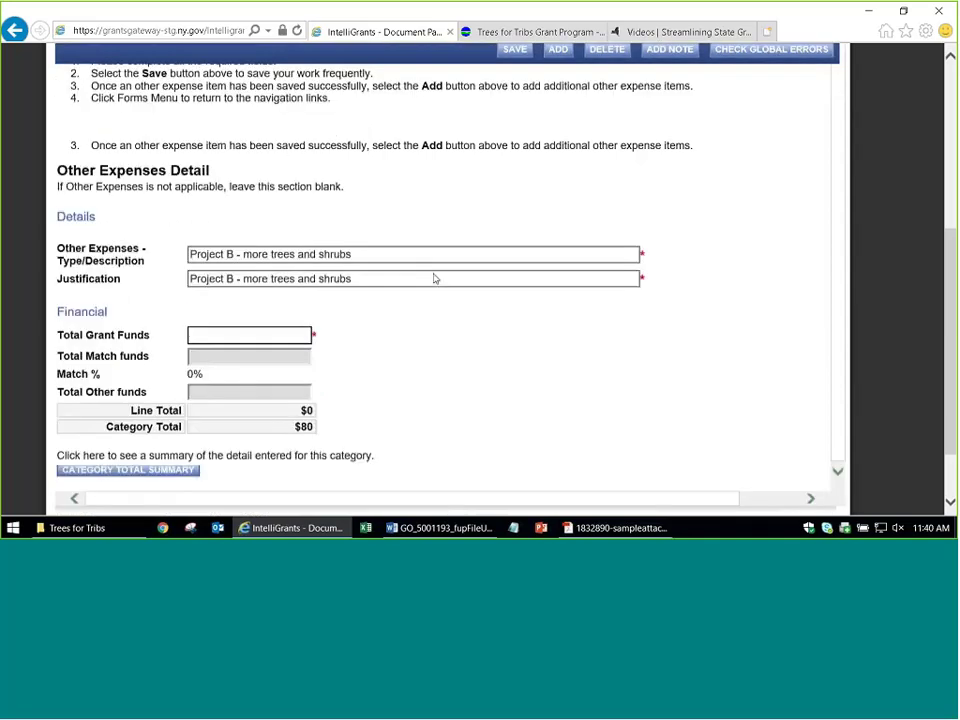
scroll(435, 279, down, 1)
text(120)
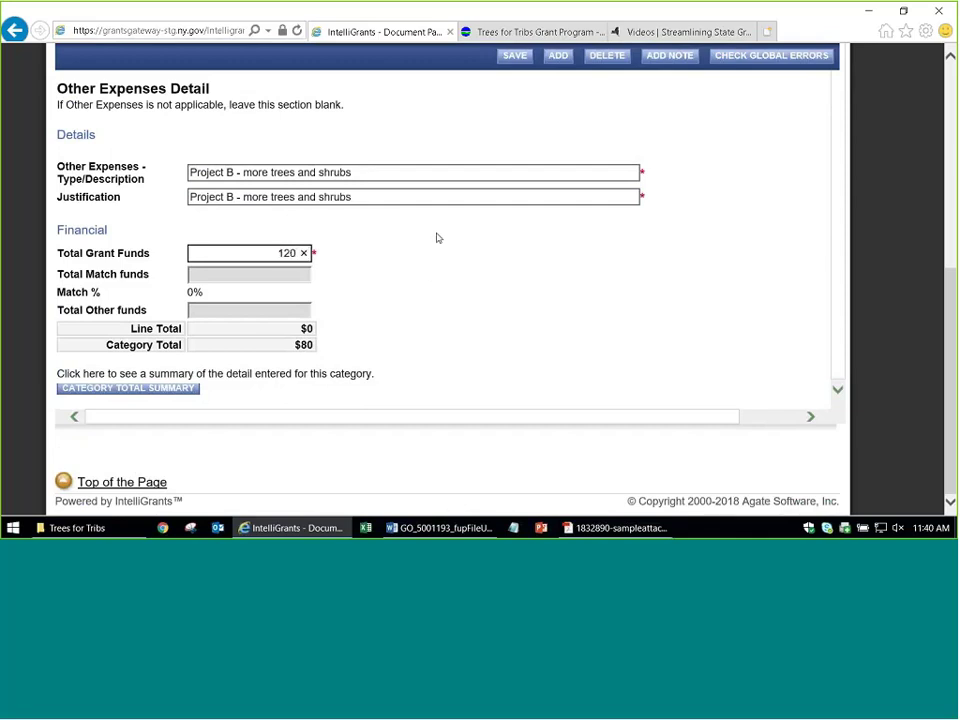
click(514, 55)
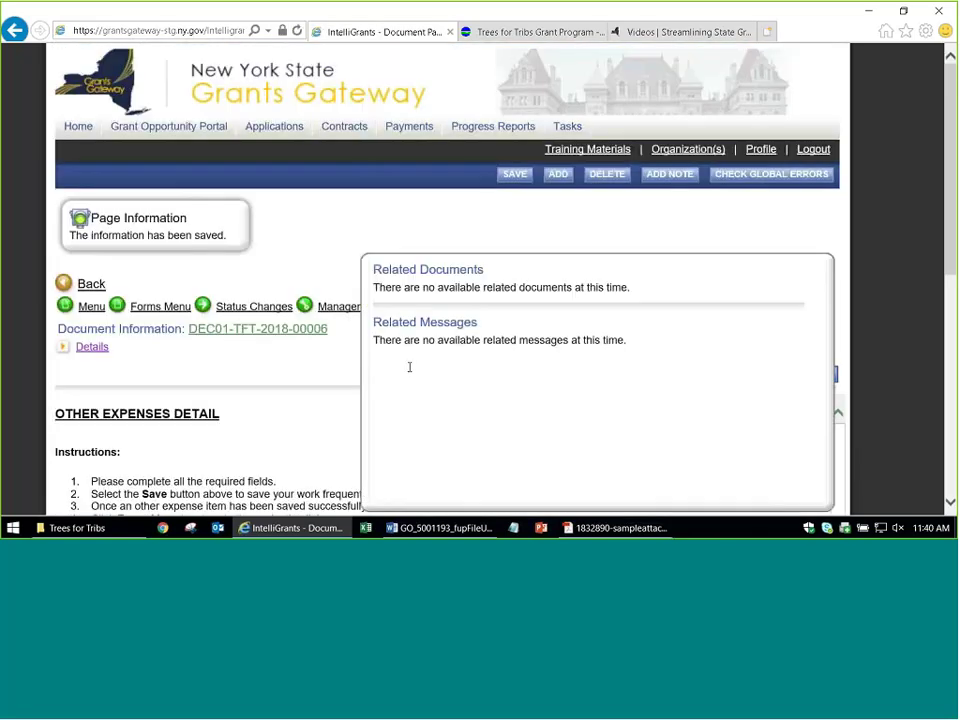
Return to the budget forms list and open the Equipment form
scroll(338, 369, down, 3)
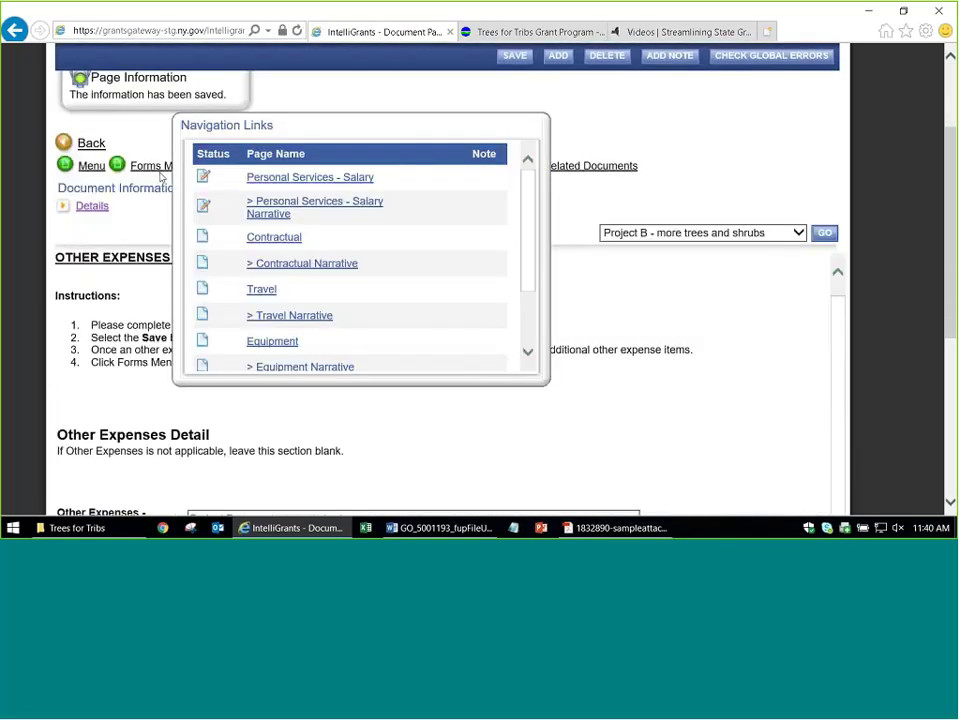
click(155, 174)
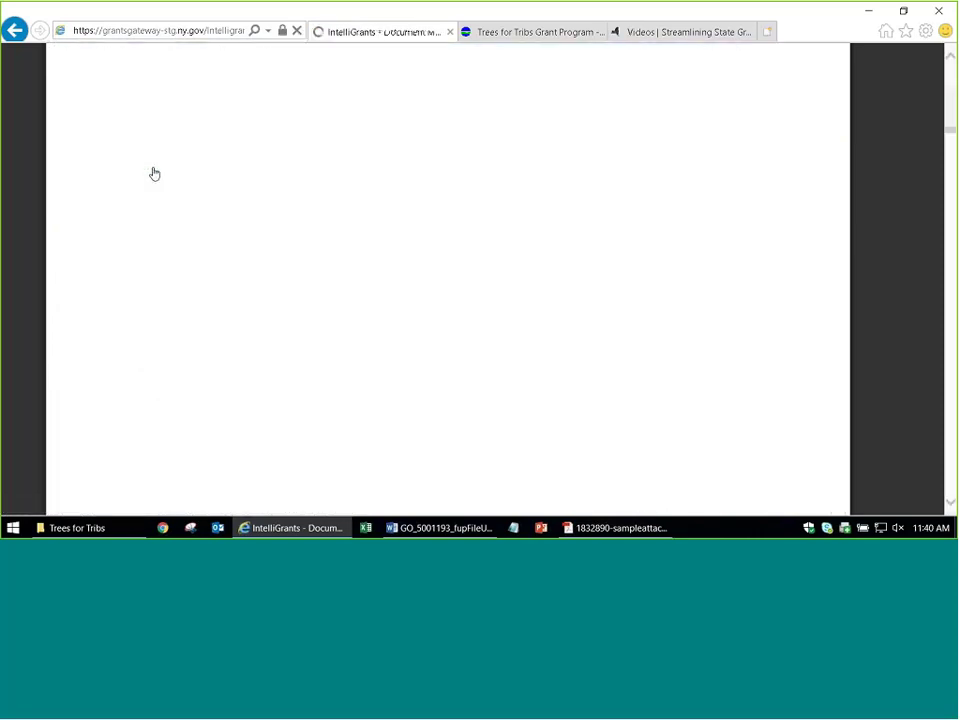
scroll(323, 294, down, 5)
scroll(323, 294, down, 5)
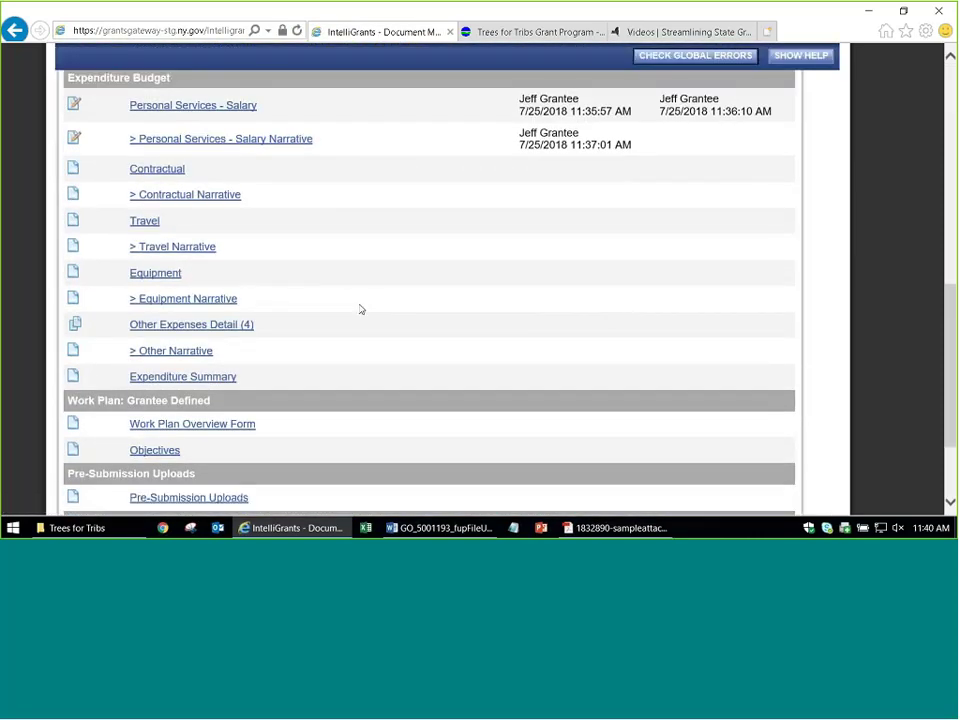
scroll(361, 310, up, 1)
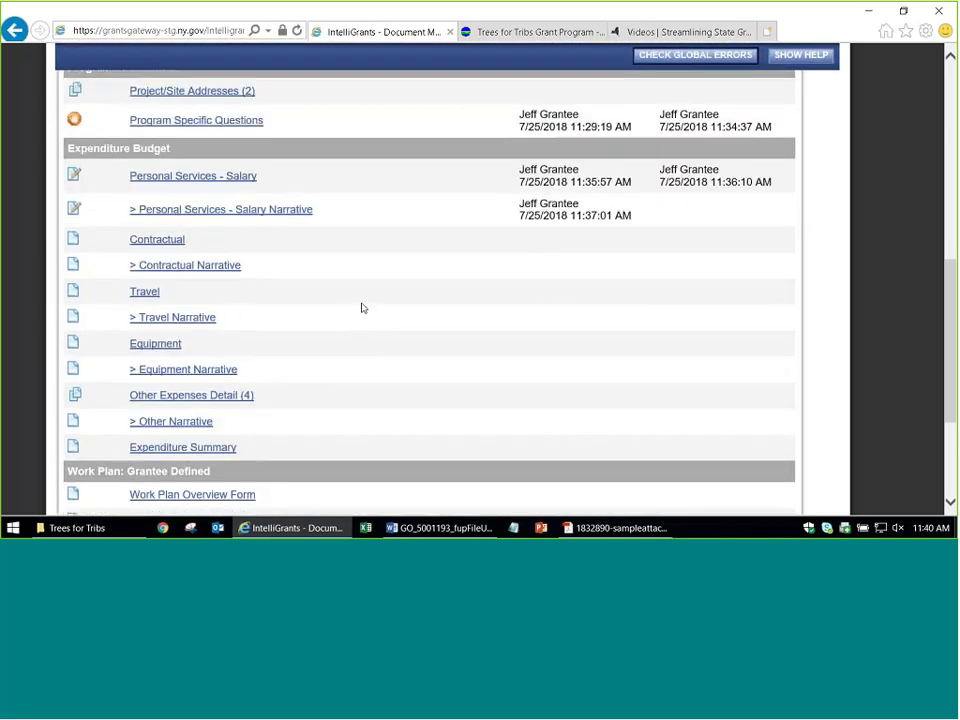
click(174, 345)
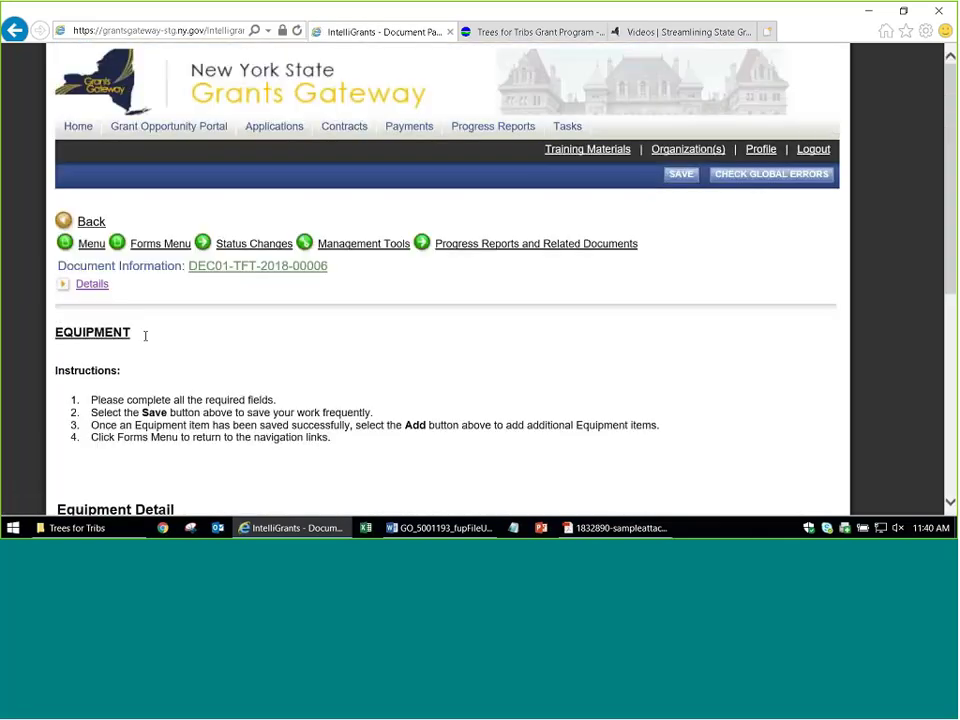
Enter the equipment description 'Project A - 5 foot stakes (75 @ $1.15 each)'
scroll(390, 379, down, 2)
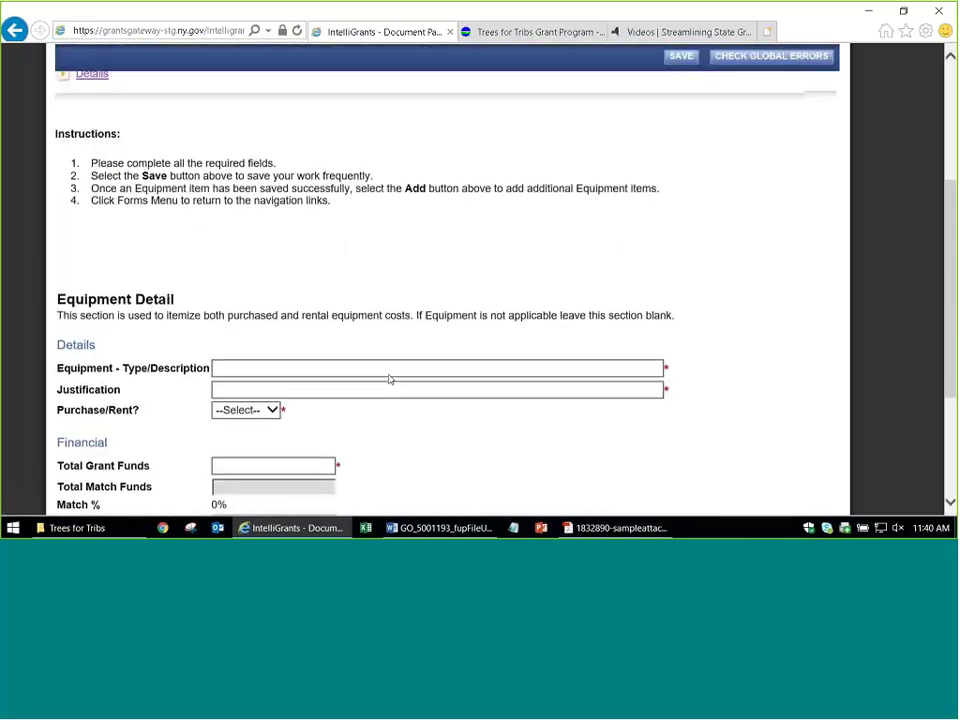
scroll(390, 379, down, 3)
click(332, 170)
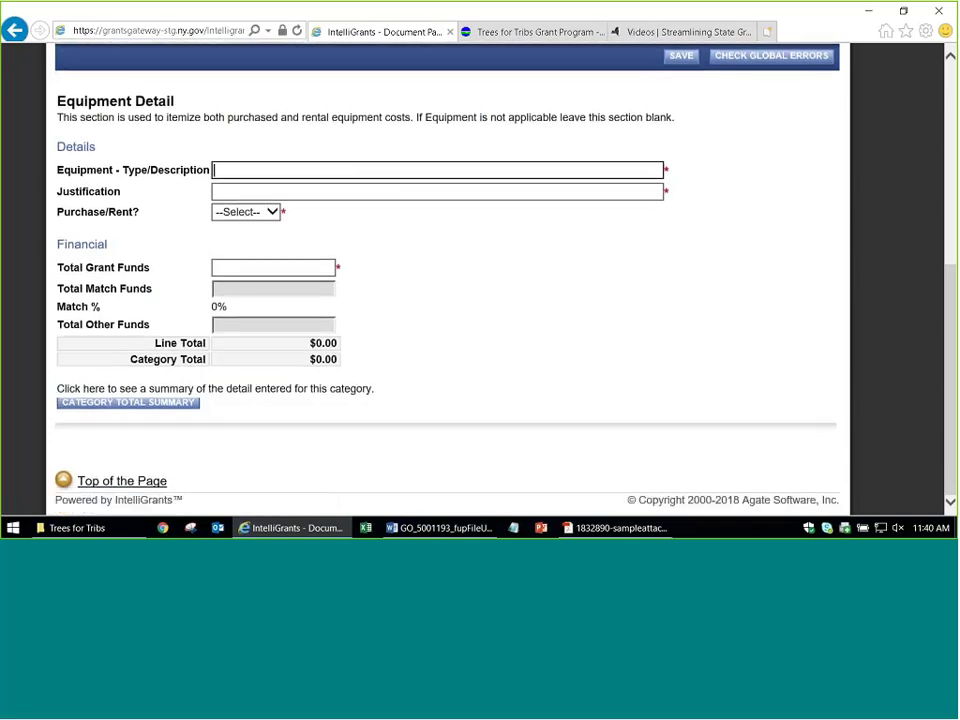
text(5 foot stakes (75 @ 1.15 each))
click(333, 170)
key(Left)
key(Left)
key(Left)
key(Left)
text($)
key(Home)
text(Pro)
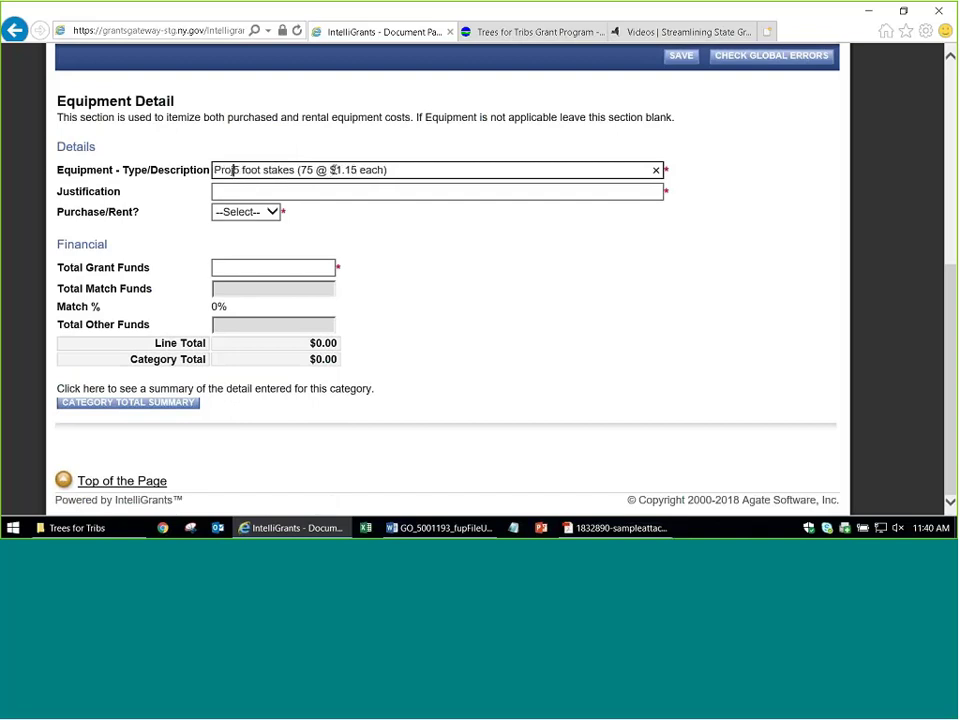
text(ject A -)
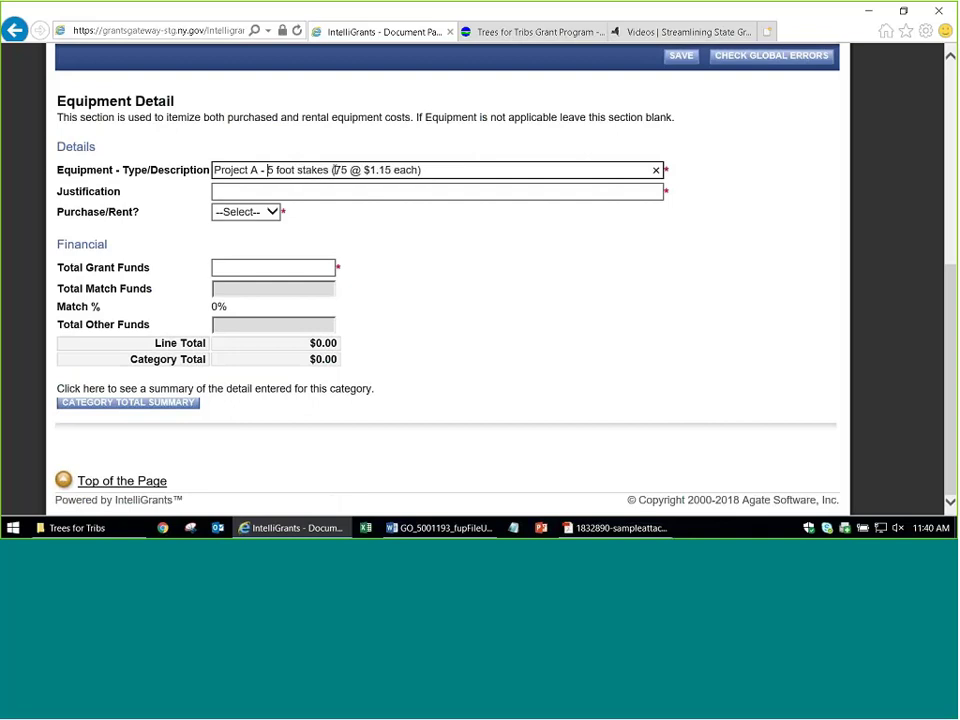
drag(418, 173, 213, 172)
key(ctrl+c)
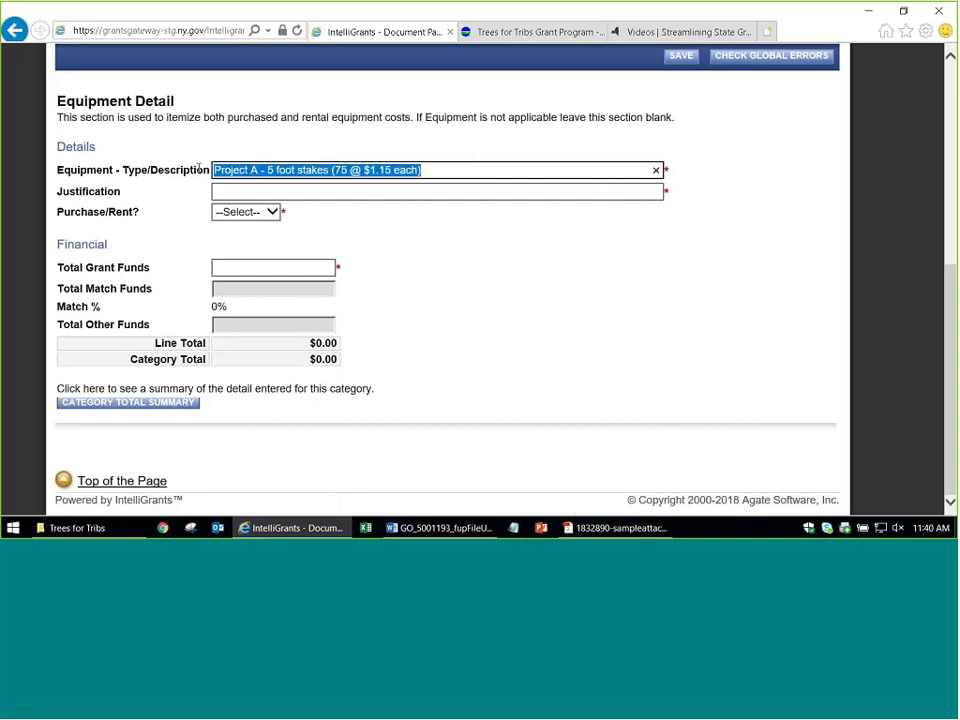
Paste the description as justification, mark it Purchase, enter $86.25 and save
click(257, 197)
key(ctrl+v)
click(245, 212)
click(238, 223)
key(Tab)
text(86.)
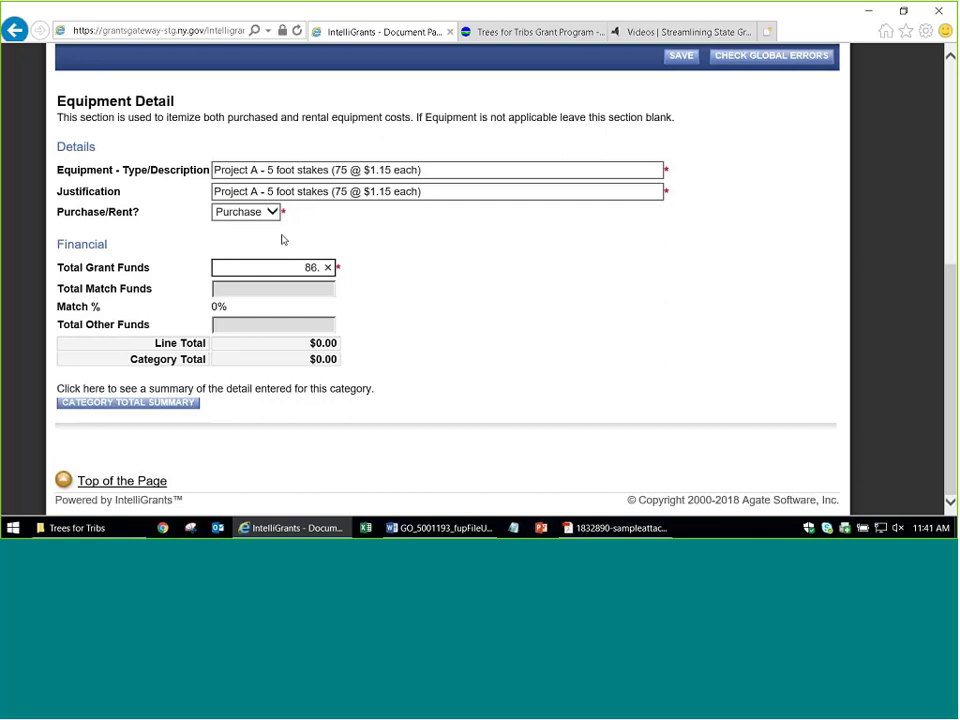
text(25)
click(681, 55)
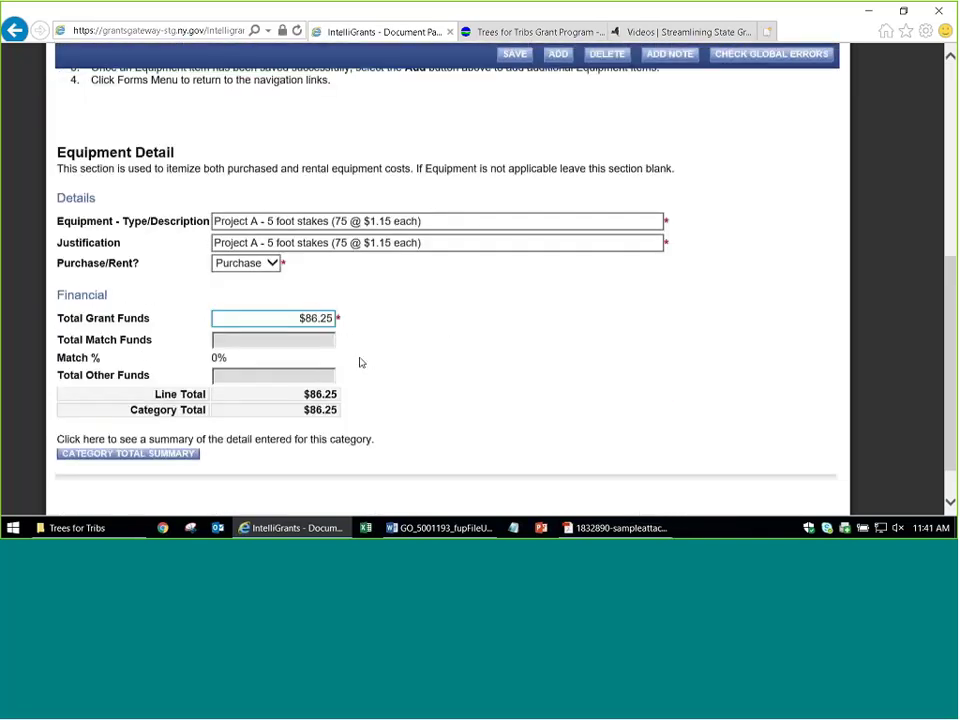
click(558, 55)
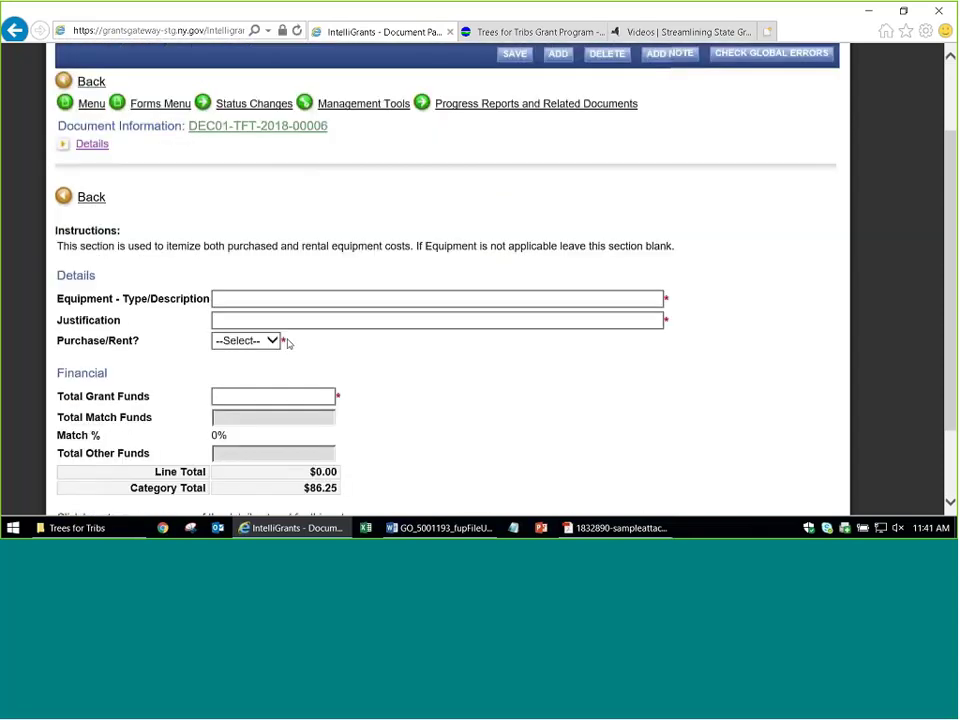
Save equipment purchase 'Project A - Tree tribes (50 @ 2.00 each)' at $100, then start another item
click(298, 296)
text(Project A )
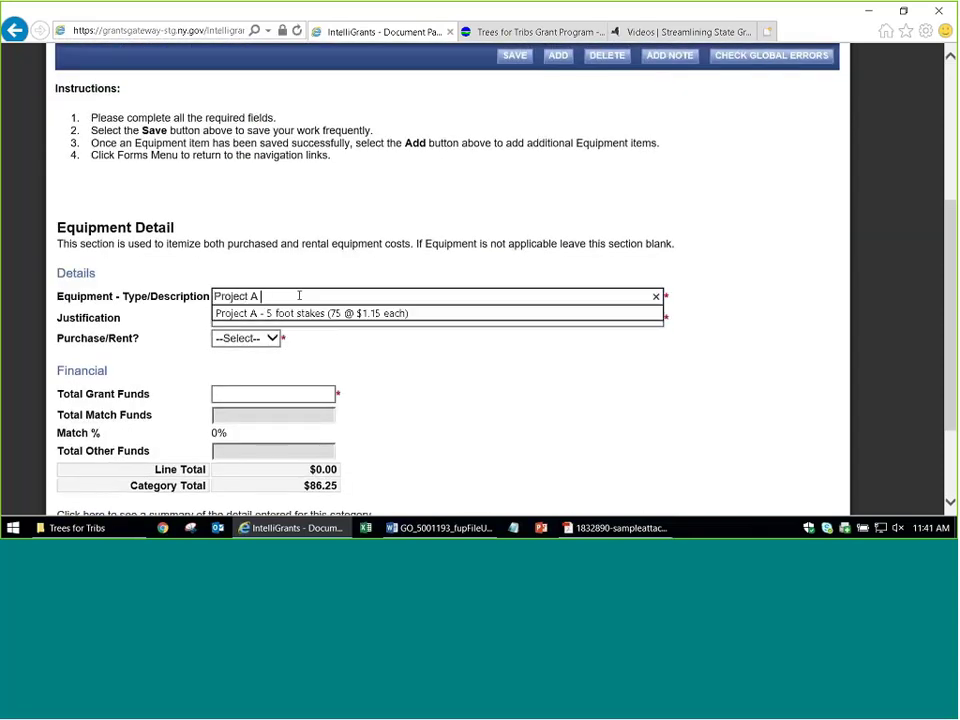
text(- Tree)
text( tribes )
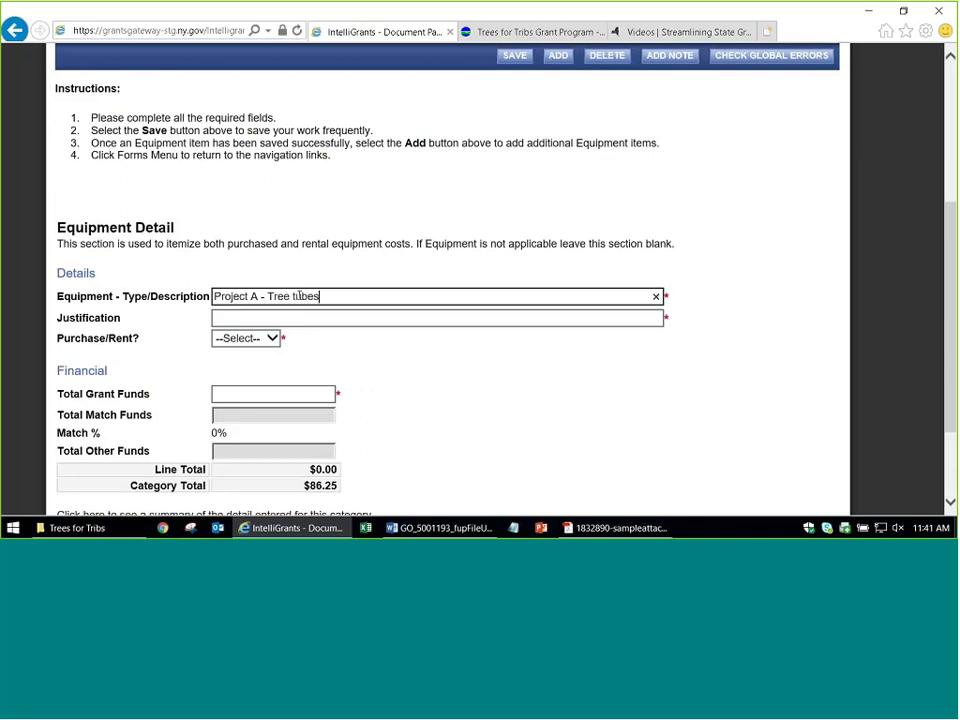
text((50 @ 2.00 each))
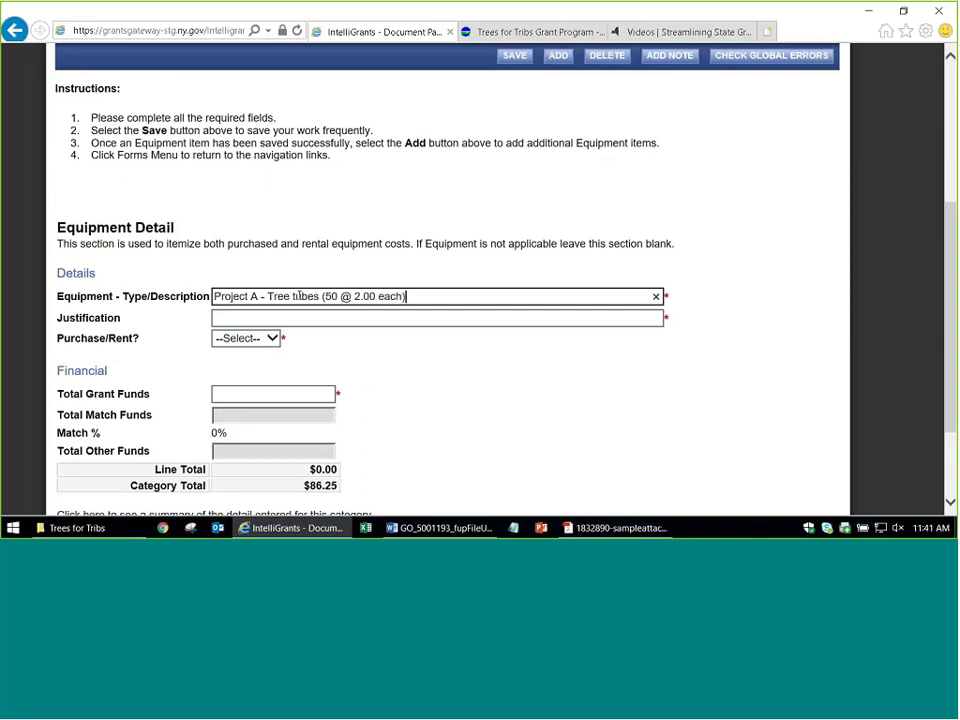
key(Tab)
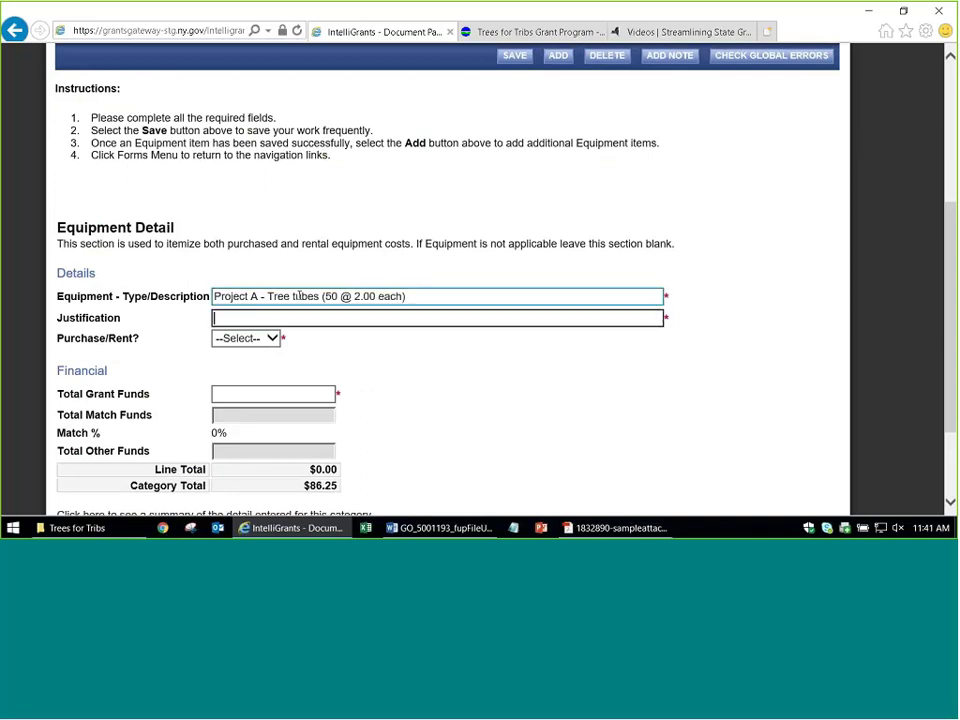
text(Project A - Tree tubes (50 @ 2.00 each))
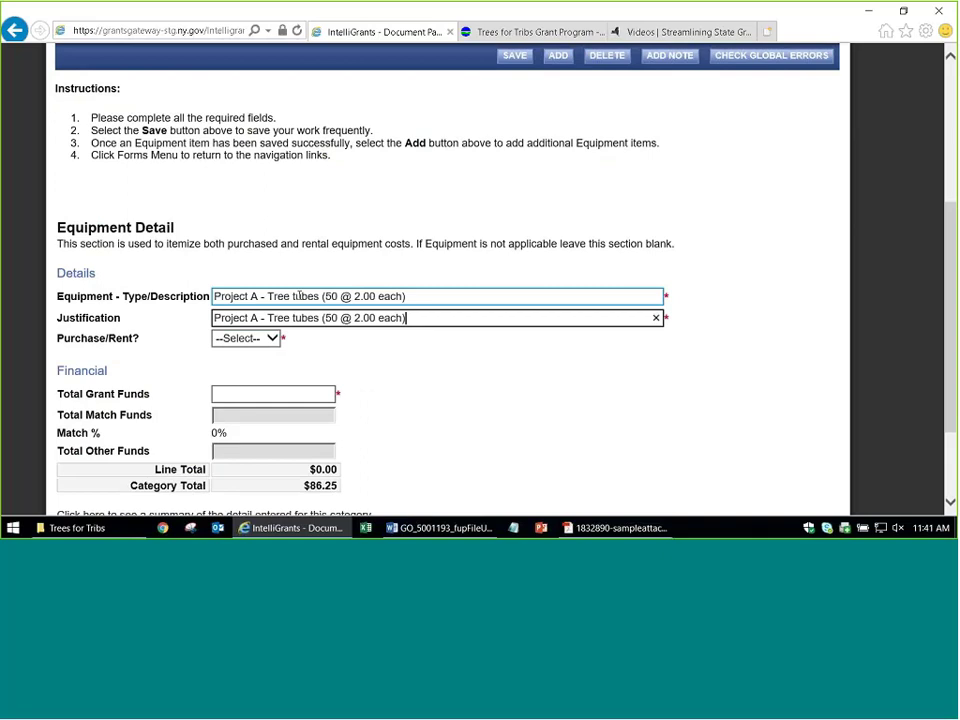
key(Tab)
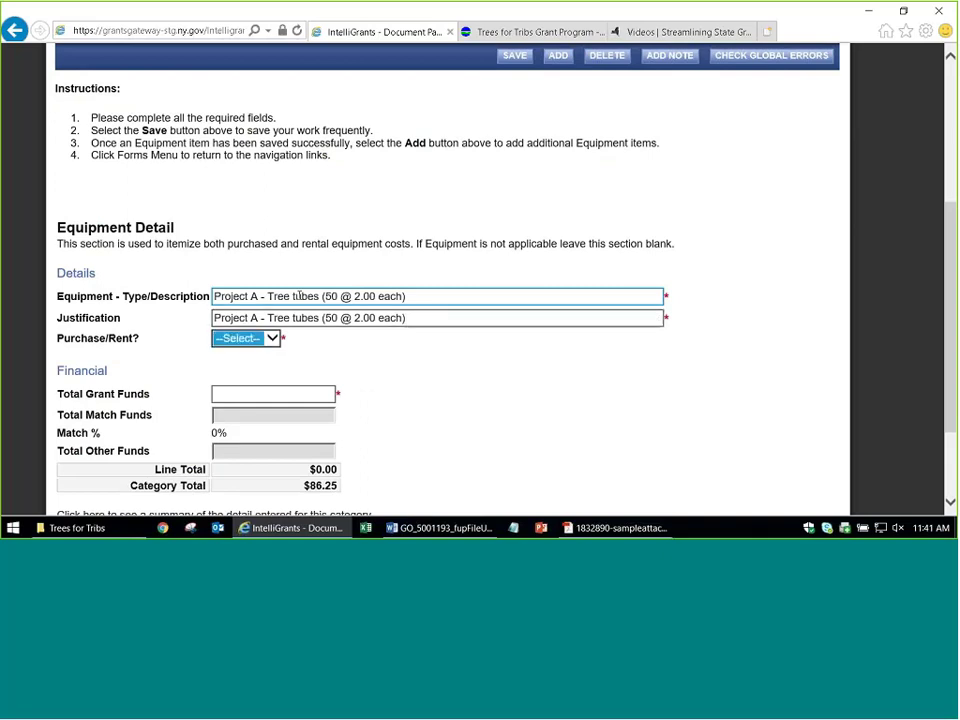
key(Down)
key(Tab)
text(100)
key(Tab)
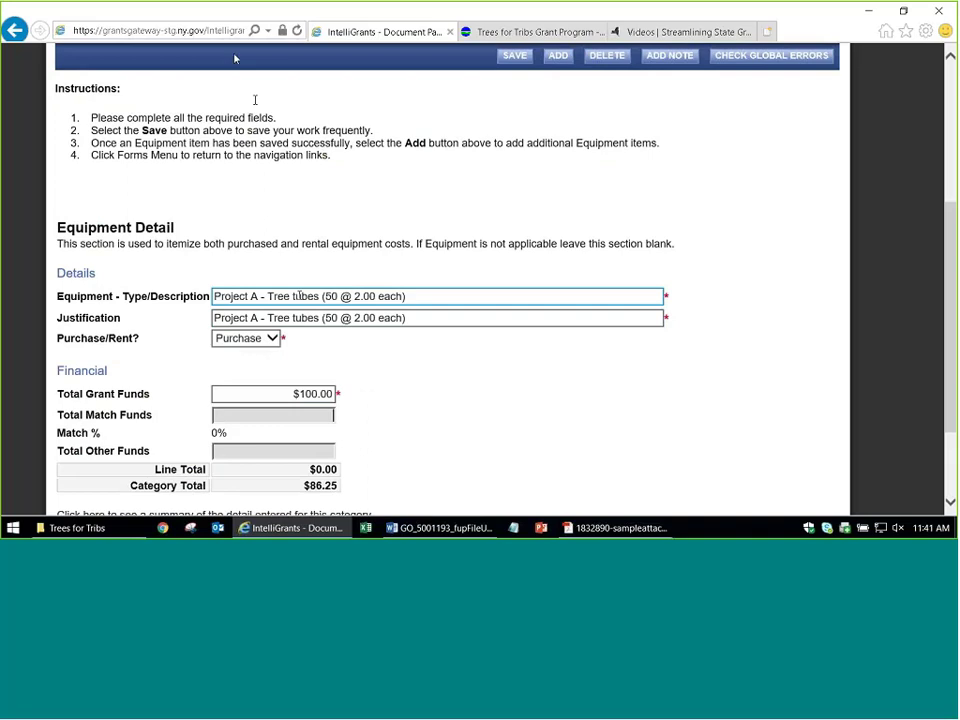
click(514, 56)
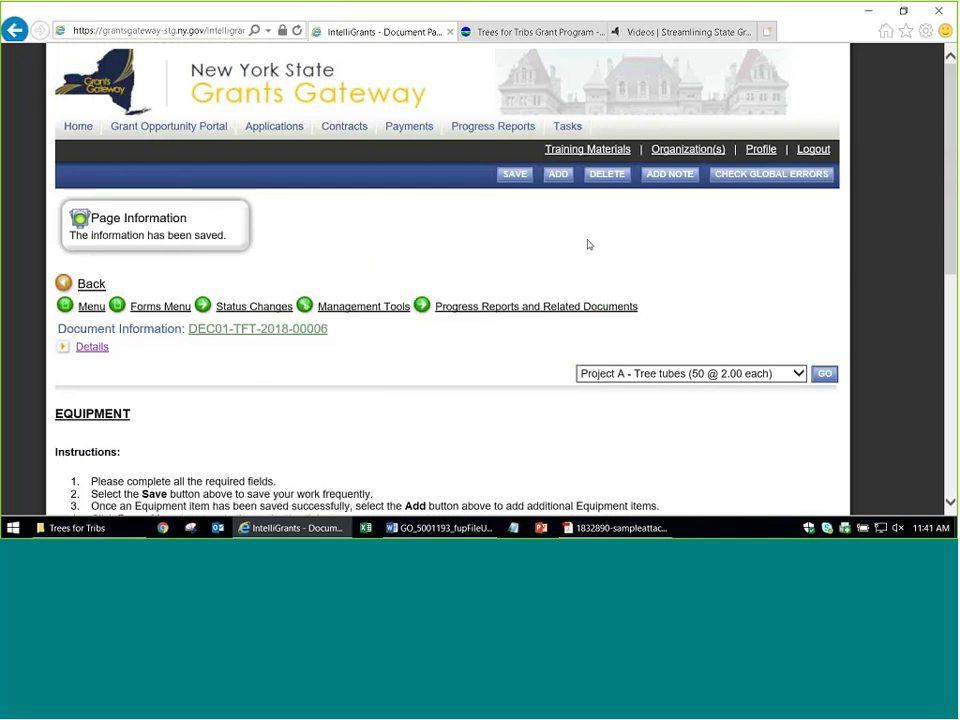
scroll(588, 244, down, 10)
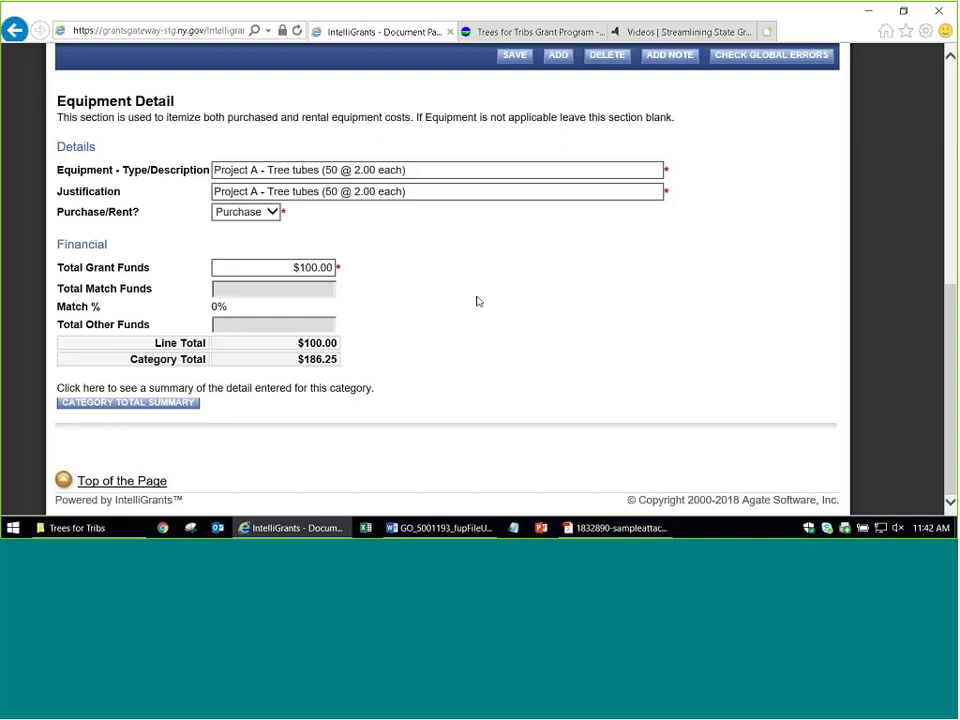
click(560, 55)
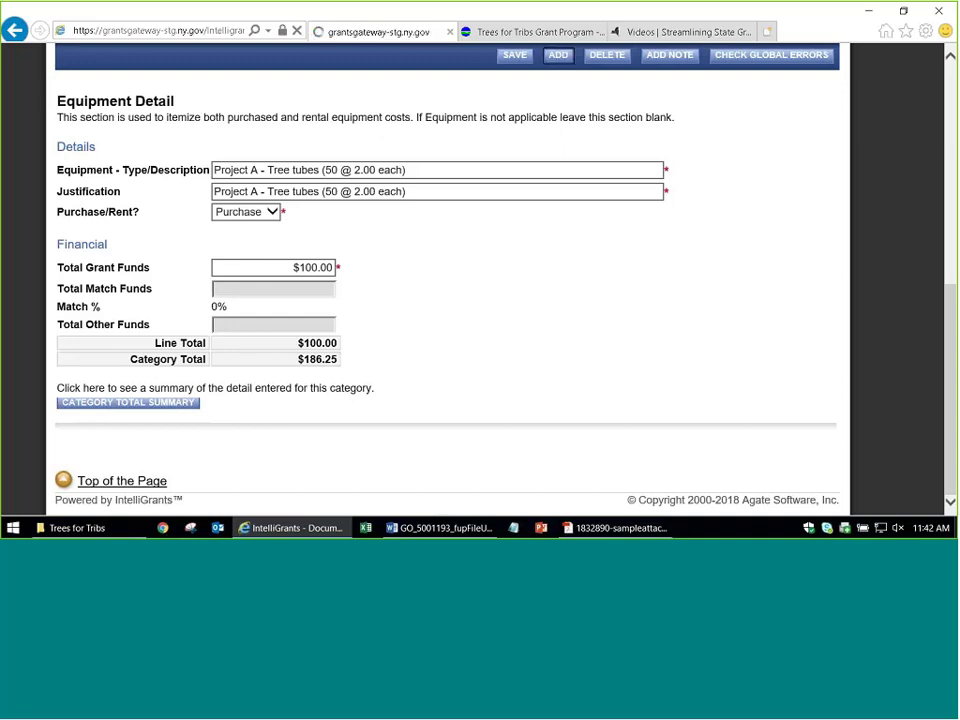
Describe the equipment item as 'Project B - 5000 stakes @ 1.15' and copy it into Justification
scroll(180, 328, down, 4)
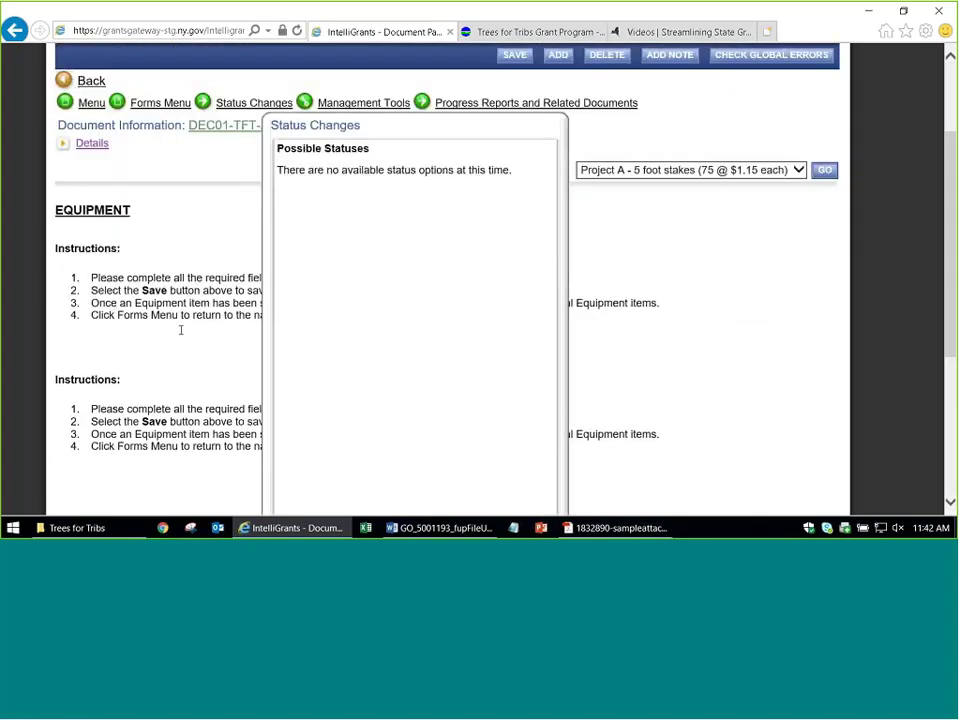
click(309, 384)
text(P)
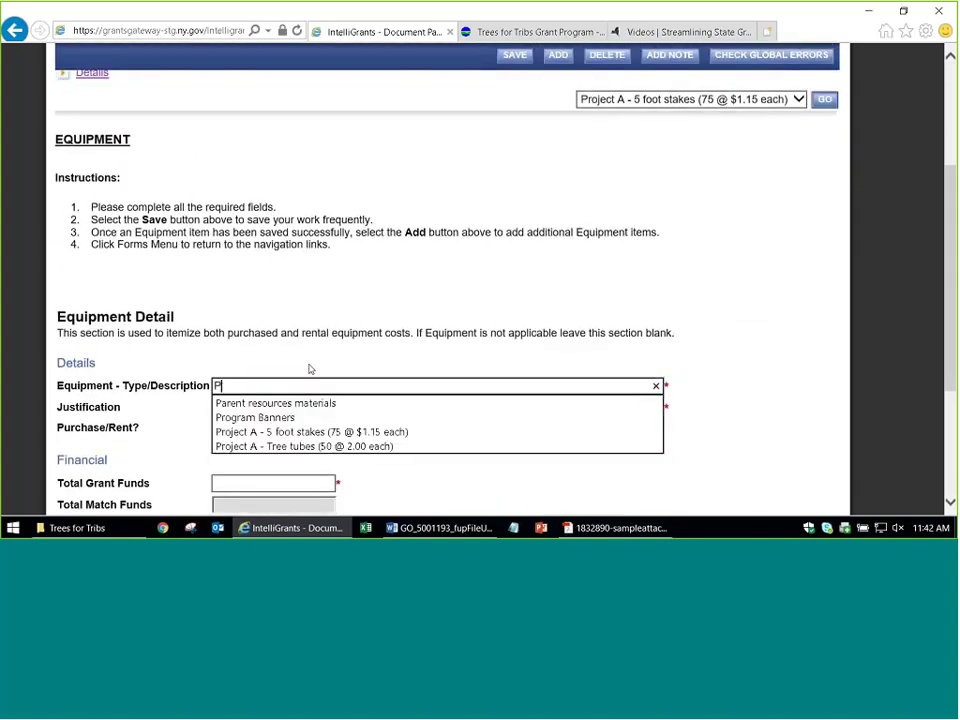
text(roject B -)
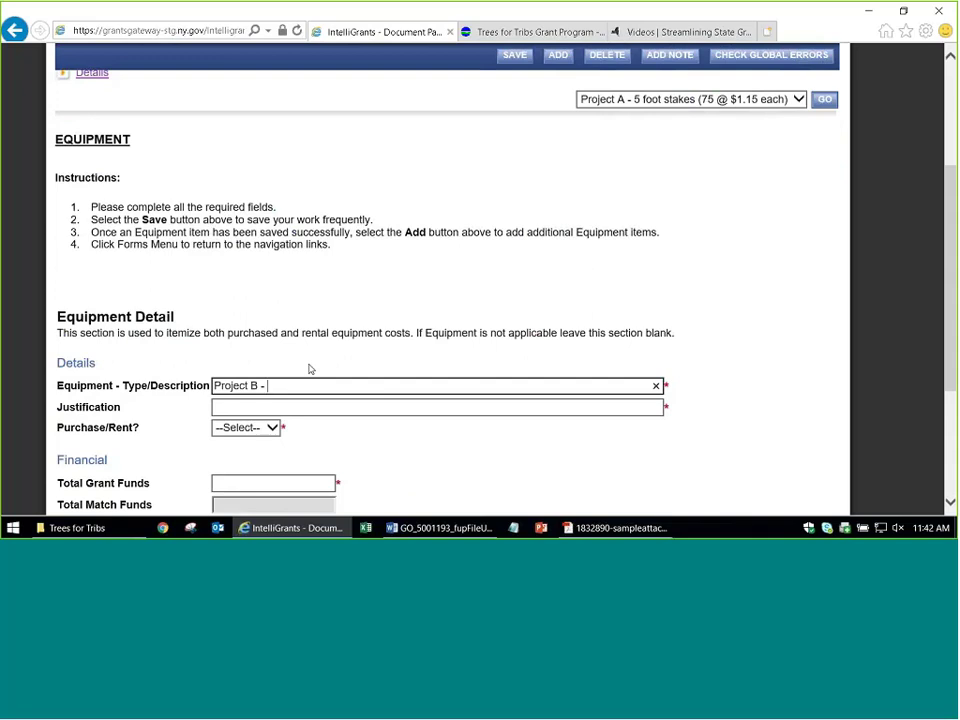
text( 5000 stakes @ 1.15)
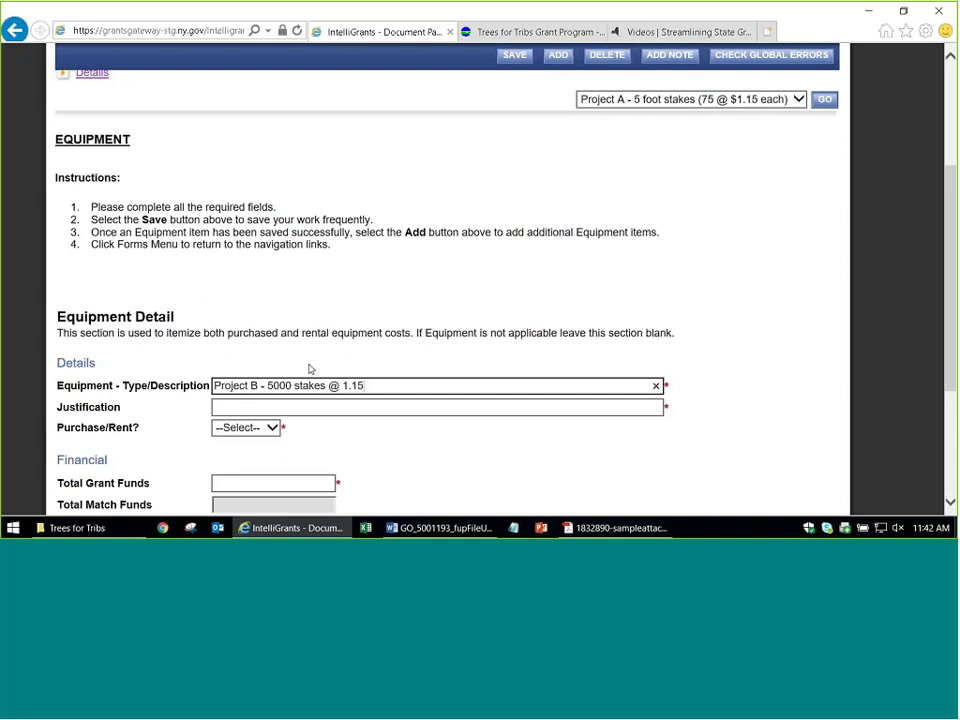
key(ctrl+a)
key(ctrl+c)
key(Tab)
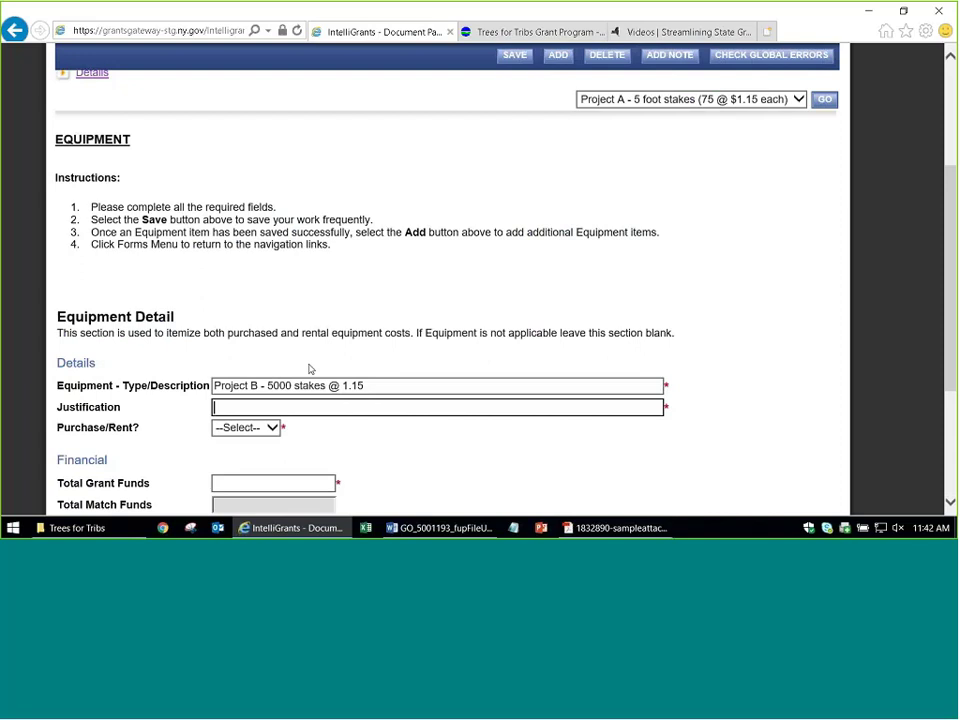
key(ctrl+v)
key(Tab)
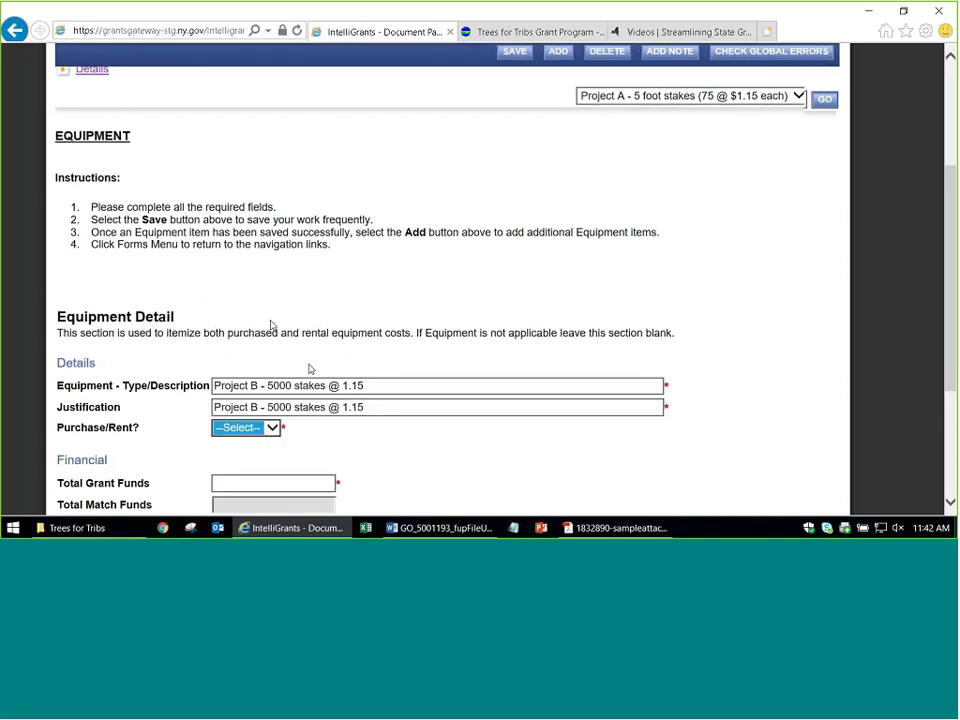
Mark the stakes as a purchase, enter 5740 in total grant funds, and save the item
key(Down)
scroll(270, 338, down, 2)
click(270, 342)
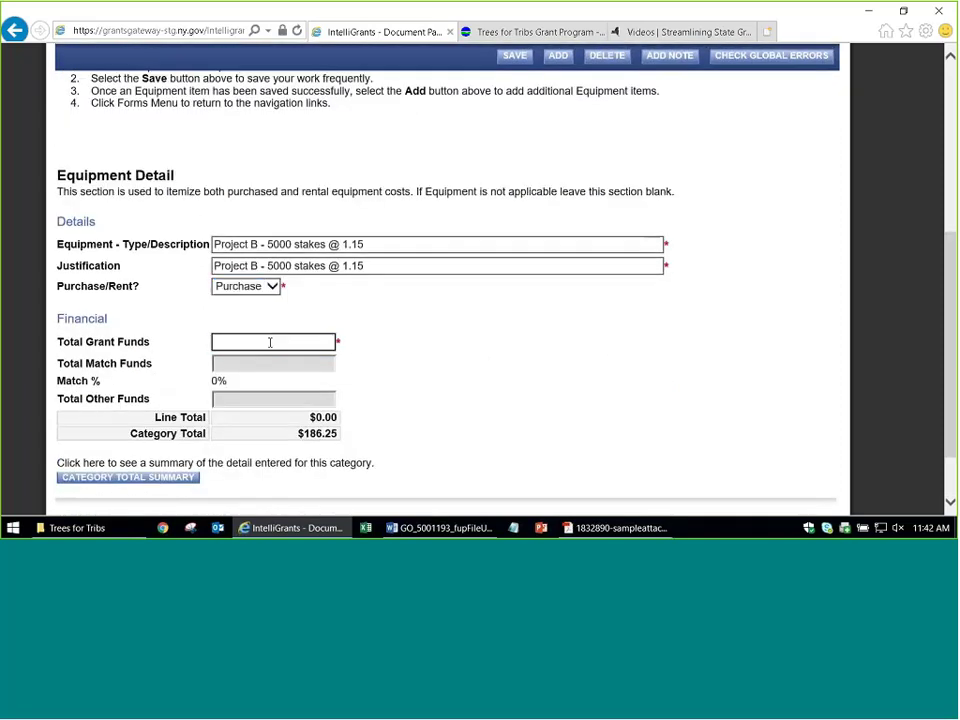
text(5740)
key(Tab)
key(Return)
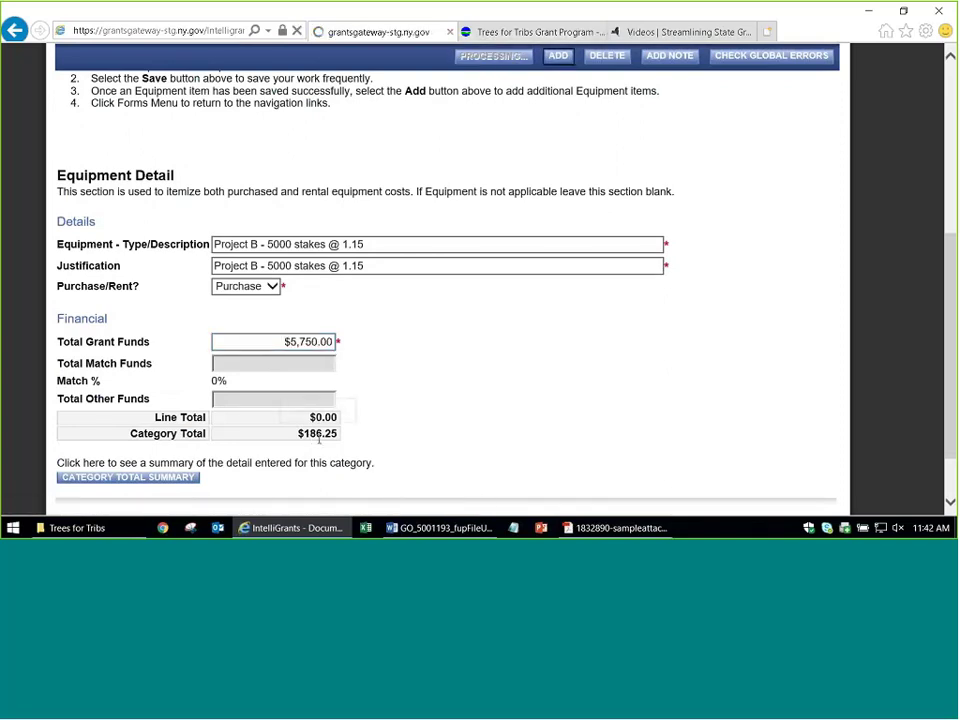
scroll(424, 373, down, 6)
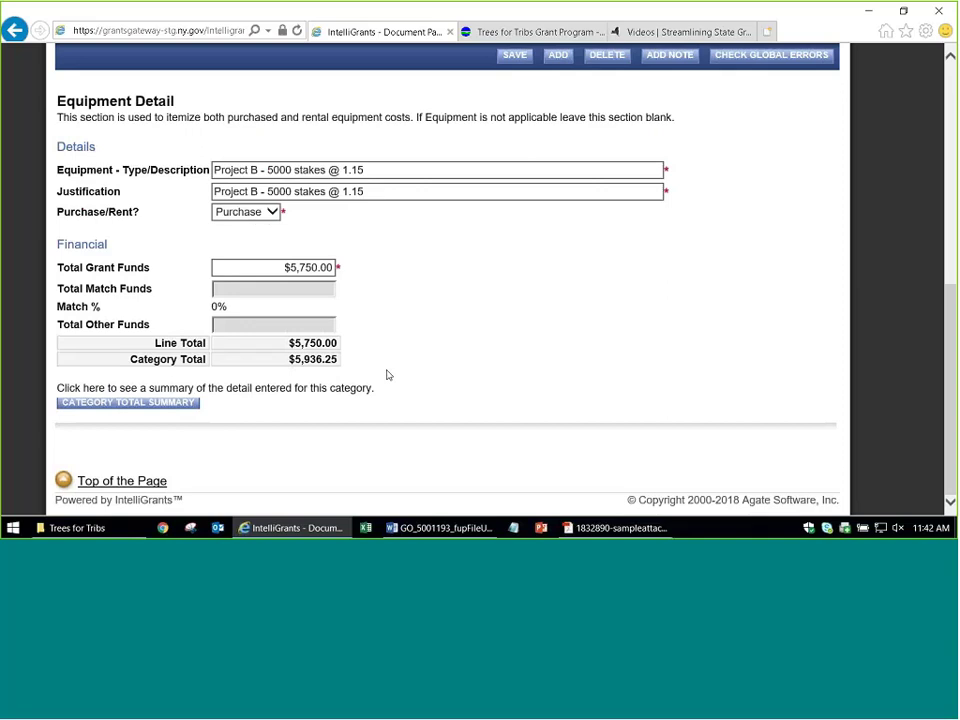
scroll(389, 376, up, 3)
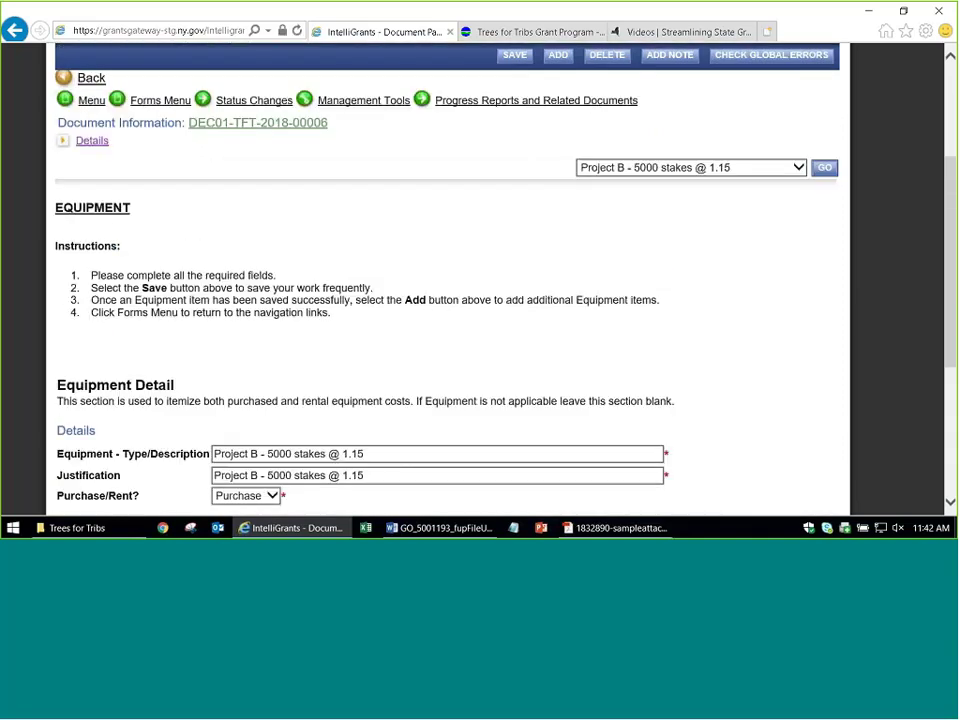
Go through the Forms Menu and Other Expenses Detail to the Contractual budget form
click(92, 101)
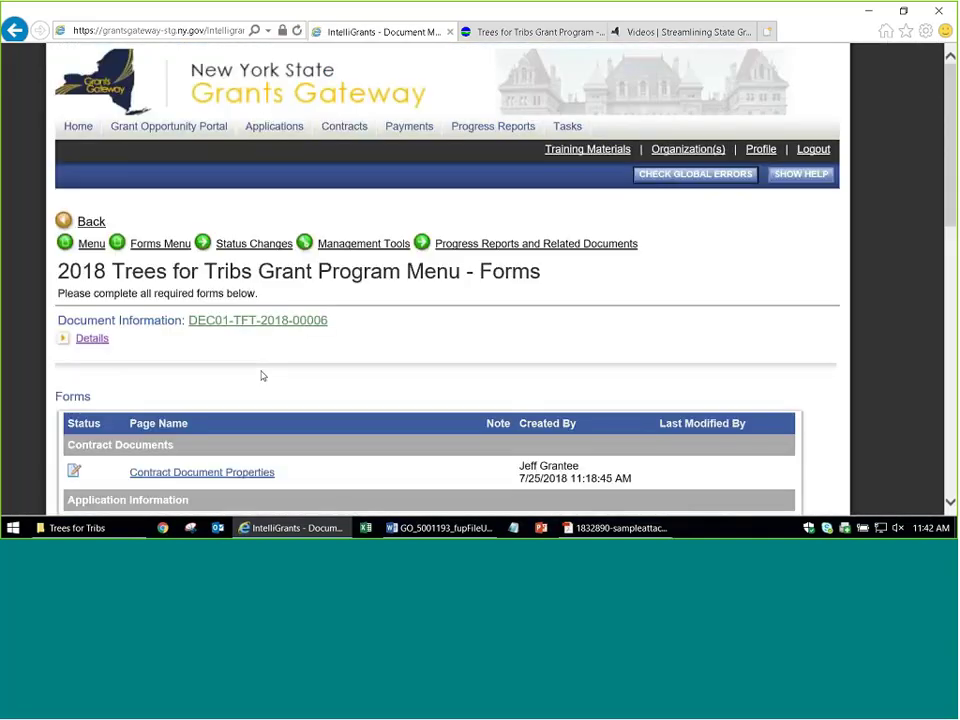
scroll(257, 373, down, 10)
scroll(256, 373, up, 1)
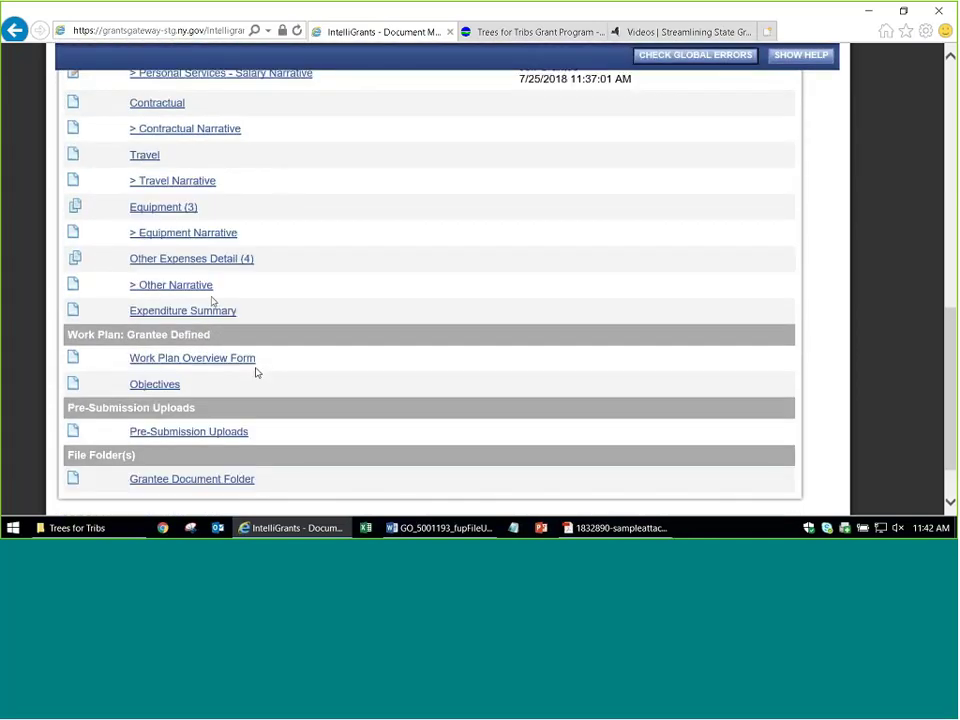
click(196, 263)
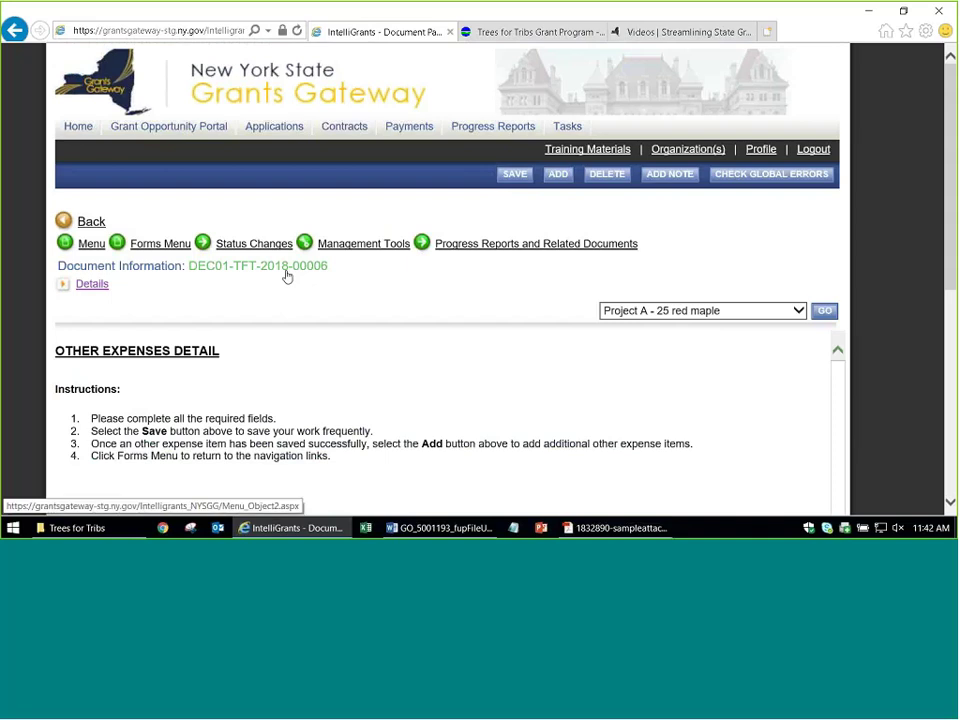
scroll(290, 280, down, 1)
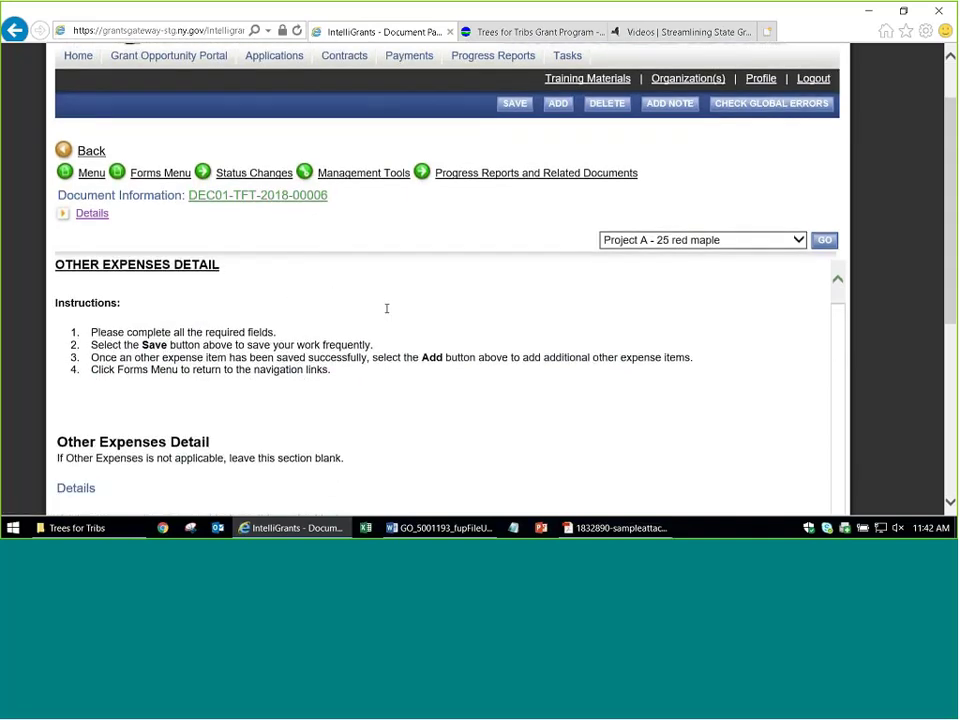
click(155, 172)
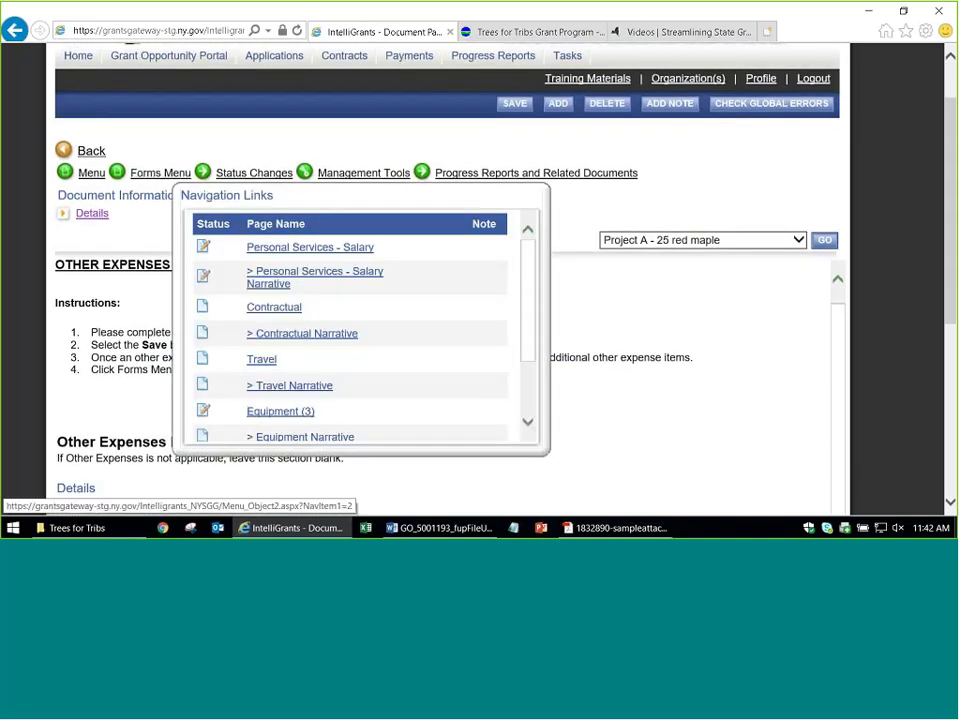
click(266, 310)
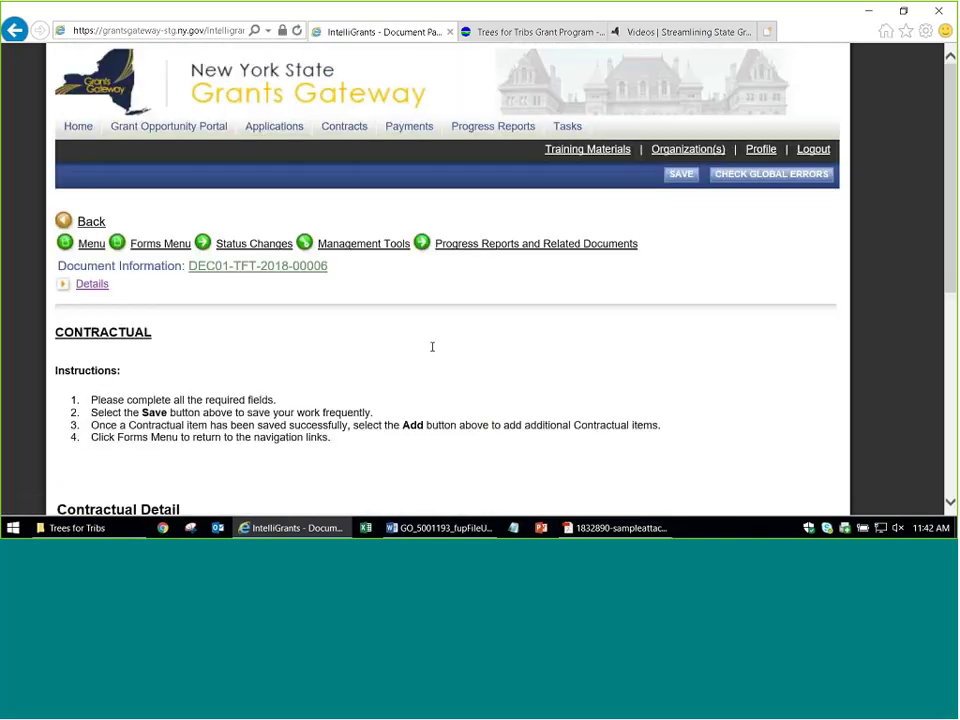
Enter 'Arborist - Name of Arborist' as the contractual description and copy it into Justification
scroll(433, 345, down, 3)
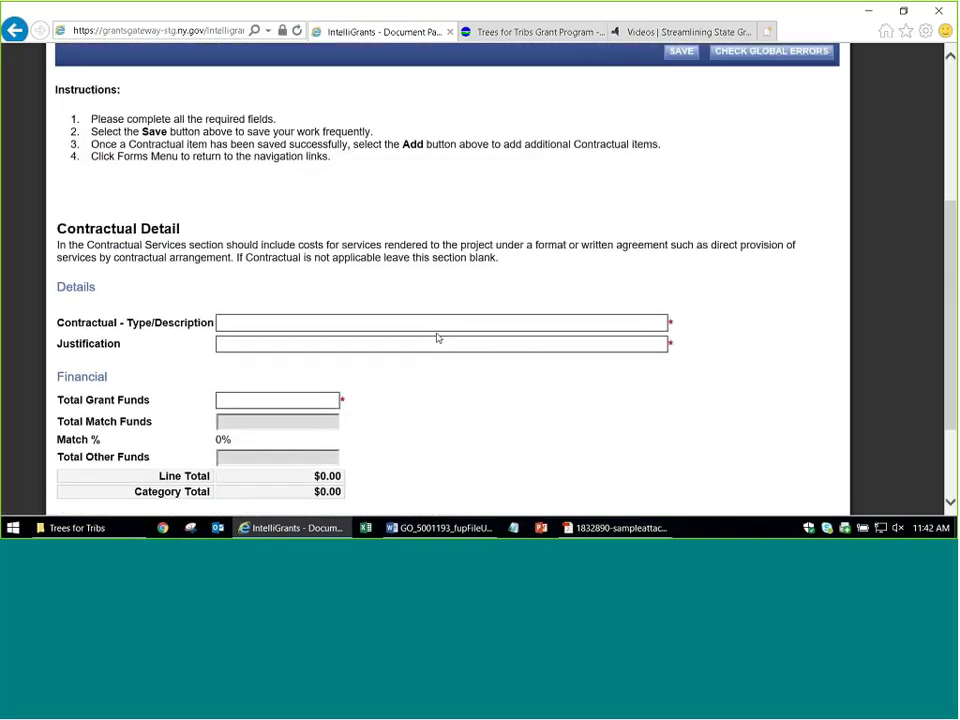
click(432, 323)
text(A)
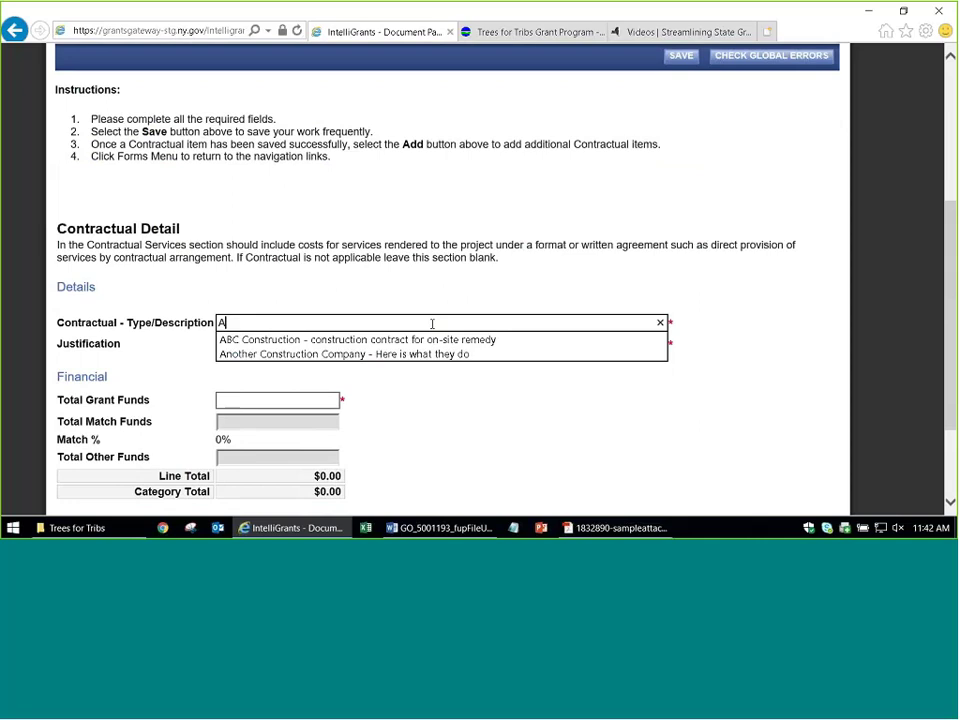
text(rborist - )
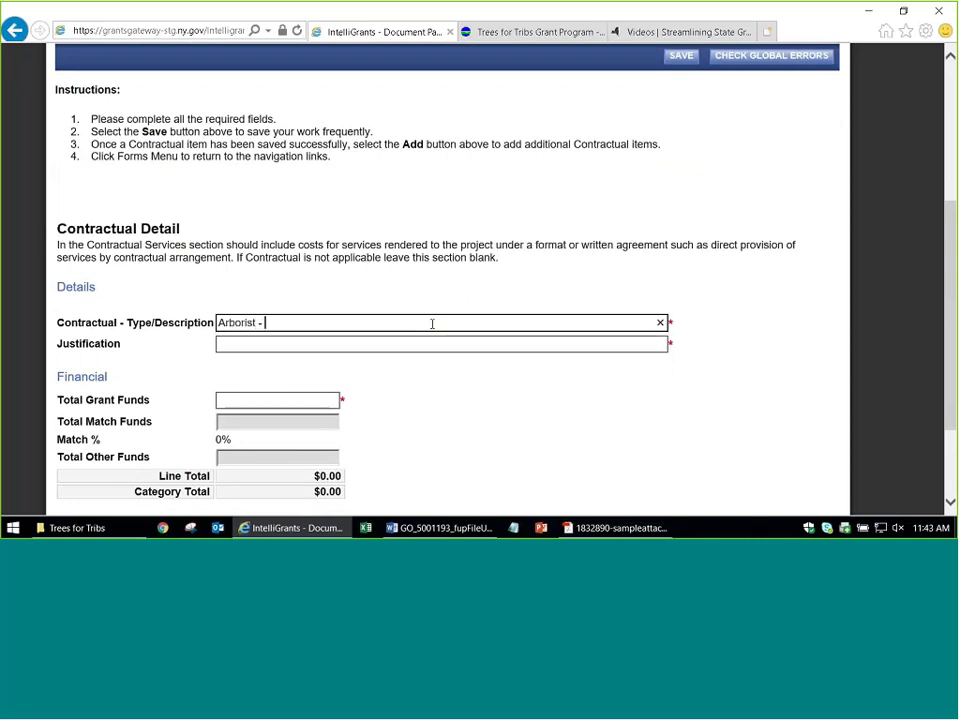
text(Name of Arborist)
key(ctrl+a)
key(ctrl+c)
key(Tab)
key(ctrl+v)
key(Tab)
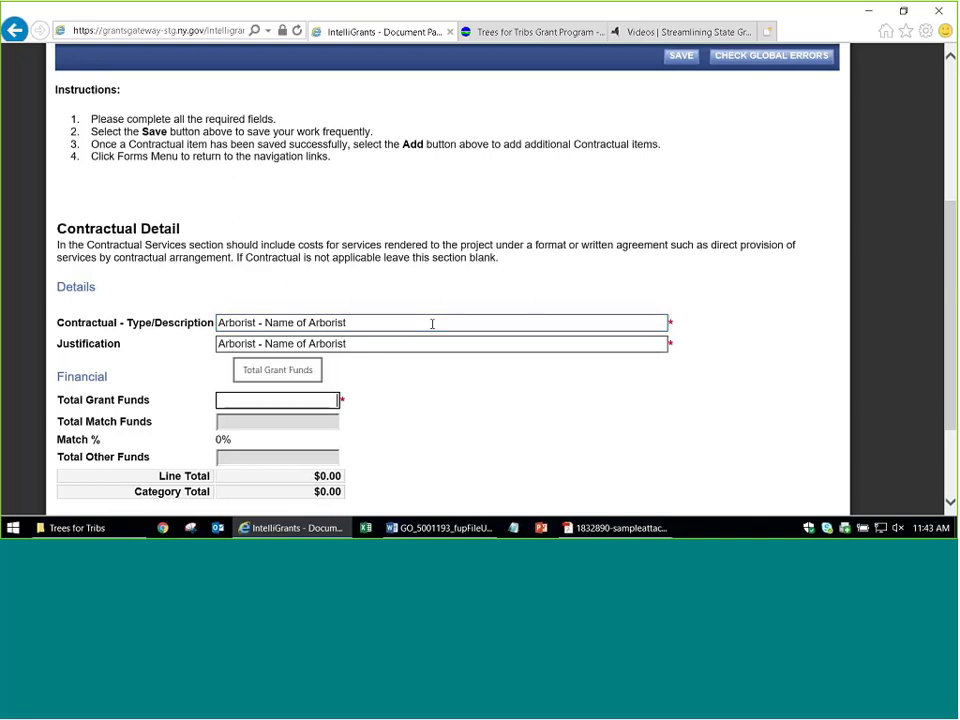
Enter $1,500 in total grant funds and save the contractual item
click(446, 322)
click(288, 398)
text(1,50)
text(0)
key(Tab)
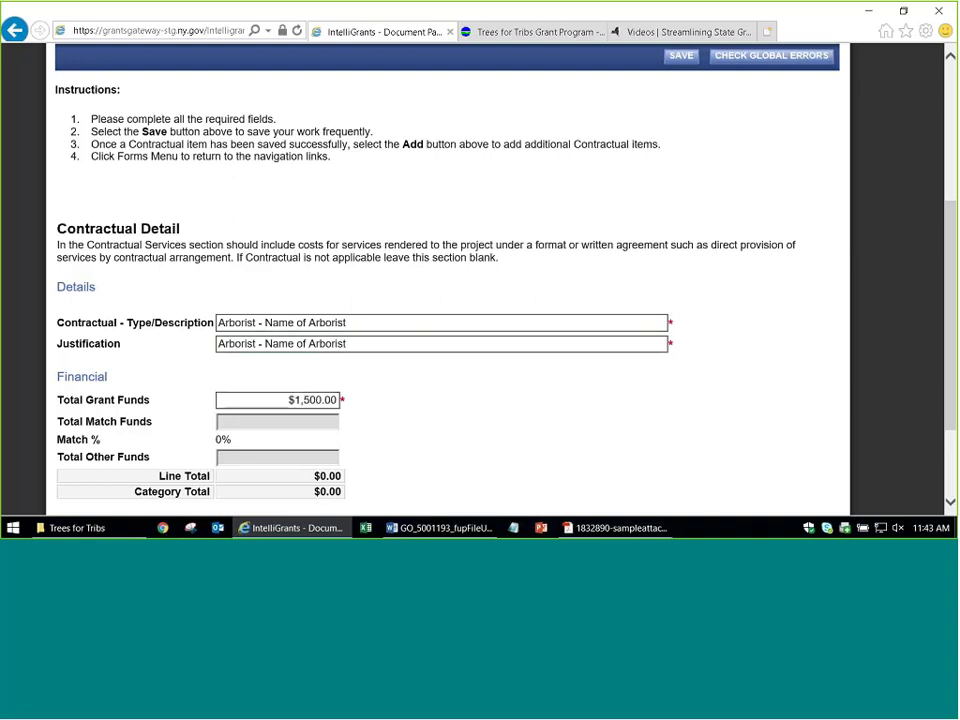
click(681, 55)
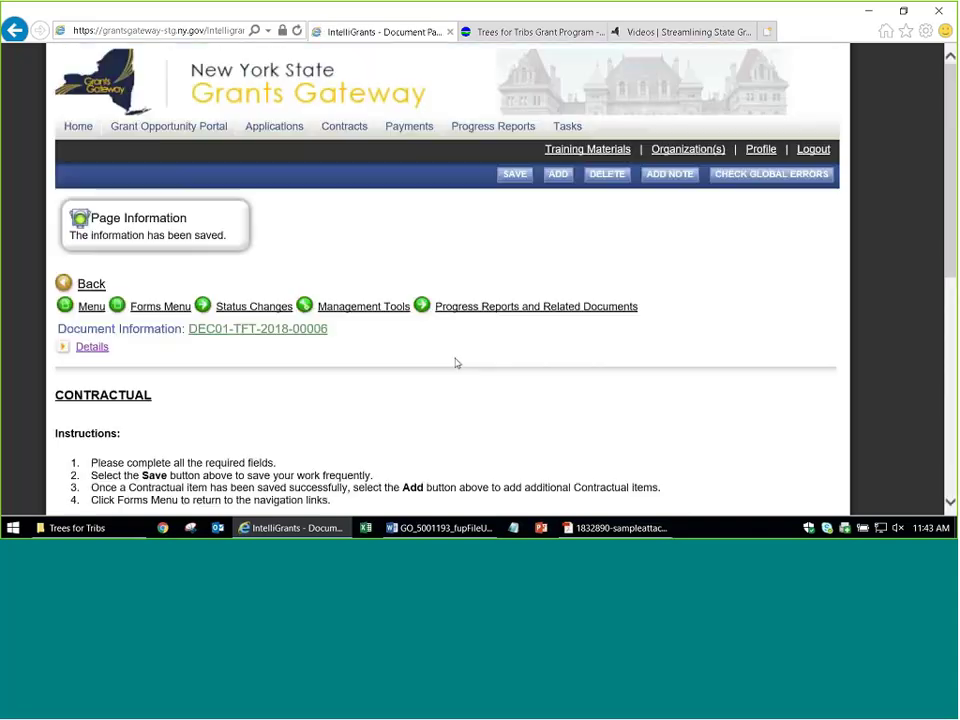
mouse_move(166, 311)
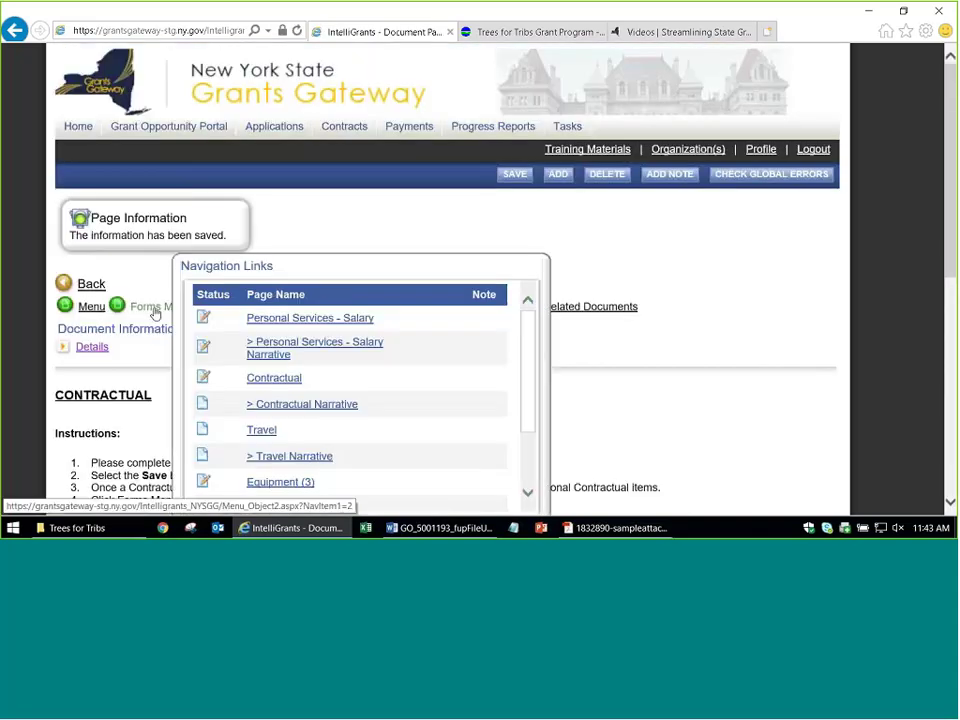
Open the Expenditure Summary from the Forms Menu and view the $10,636.25 budget table
click(356, 321)
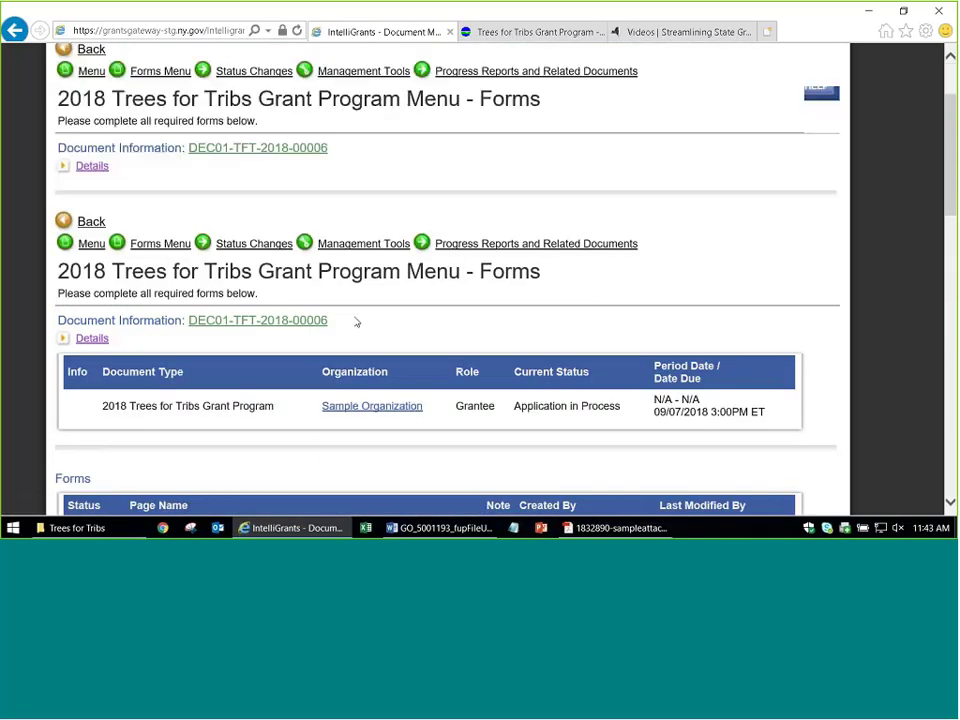
scroll(350, 325, down, 5)
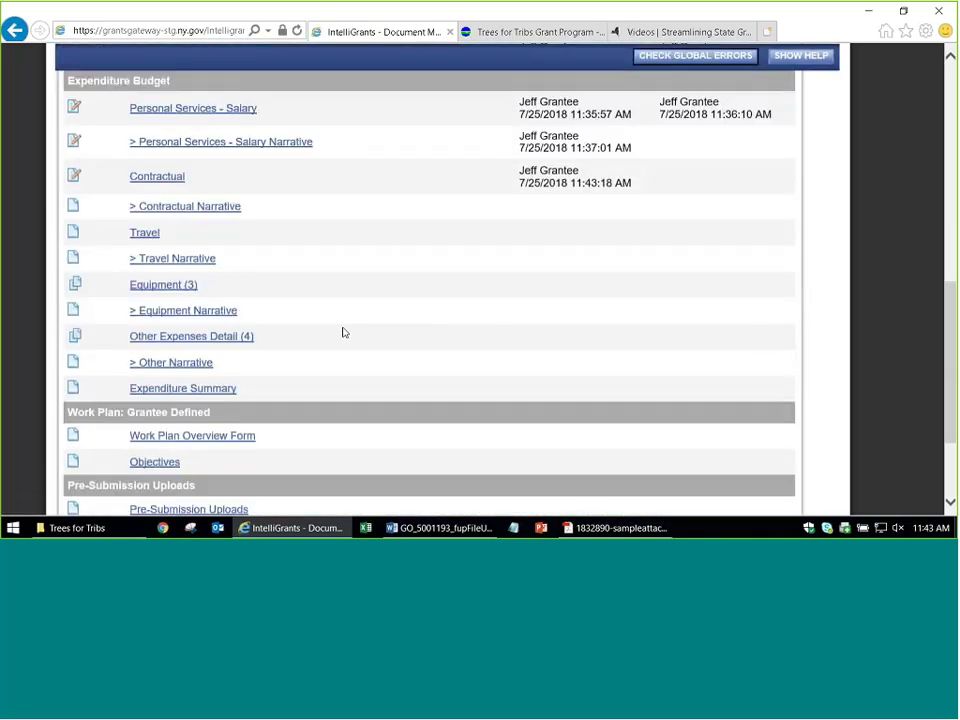
click(194, 391)
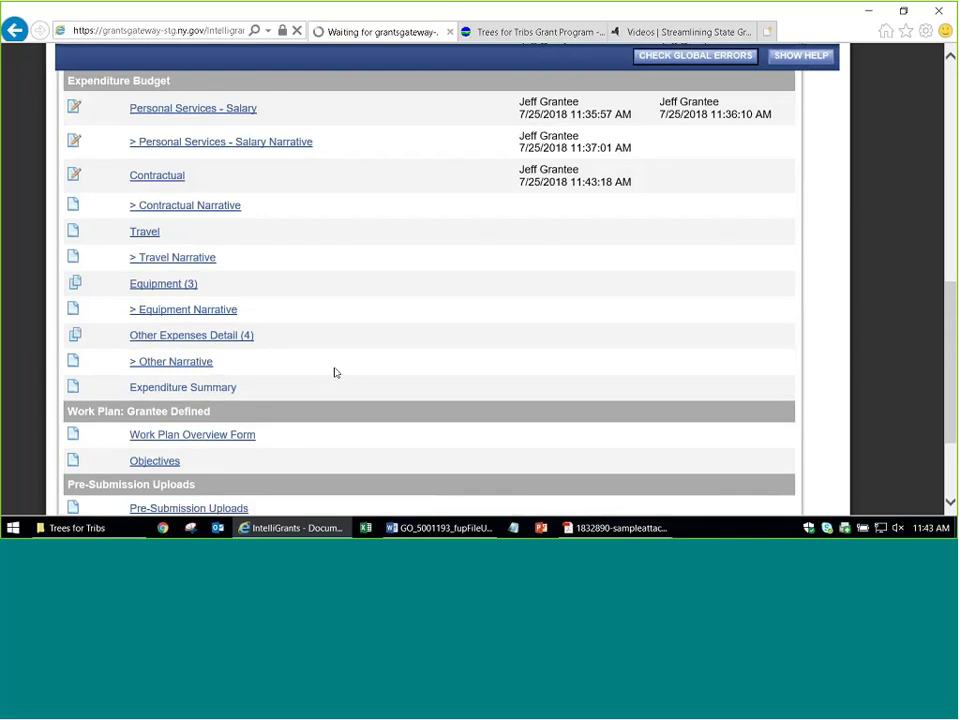
scroll(345, 360, down, 3)
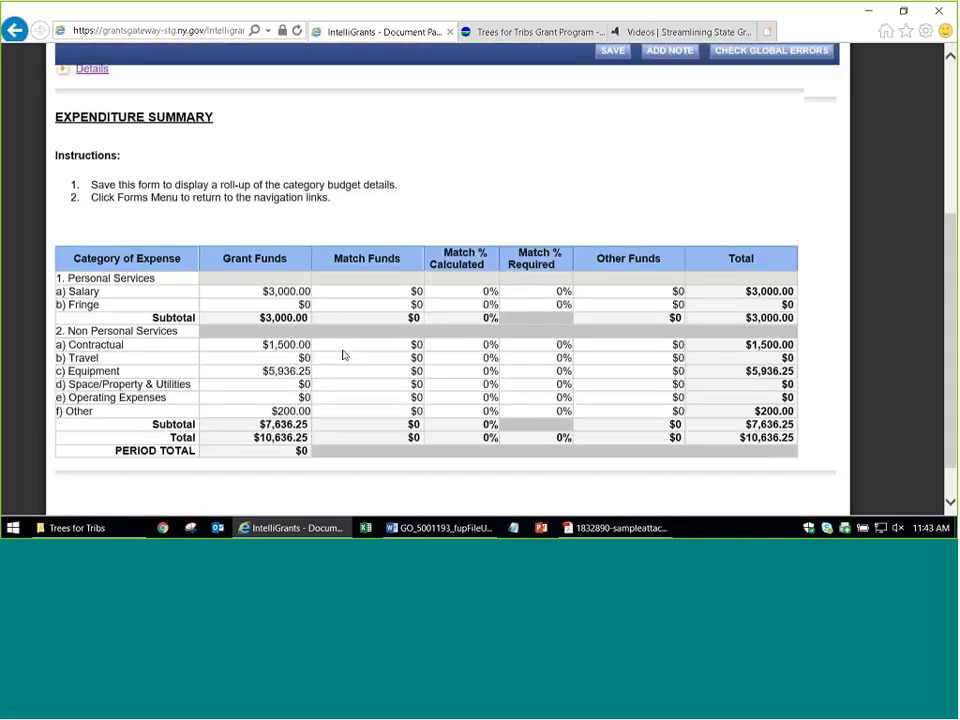
scroll(342, 355, down, 1)
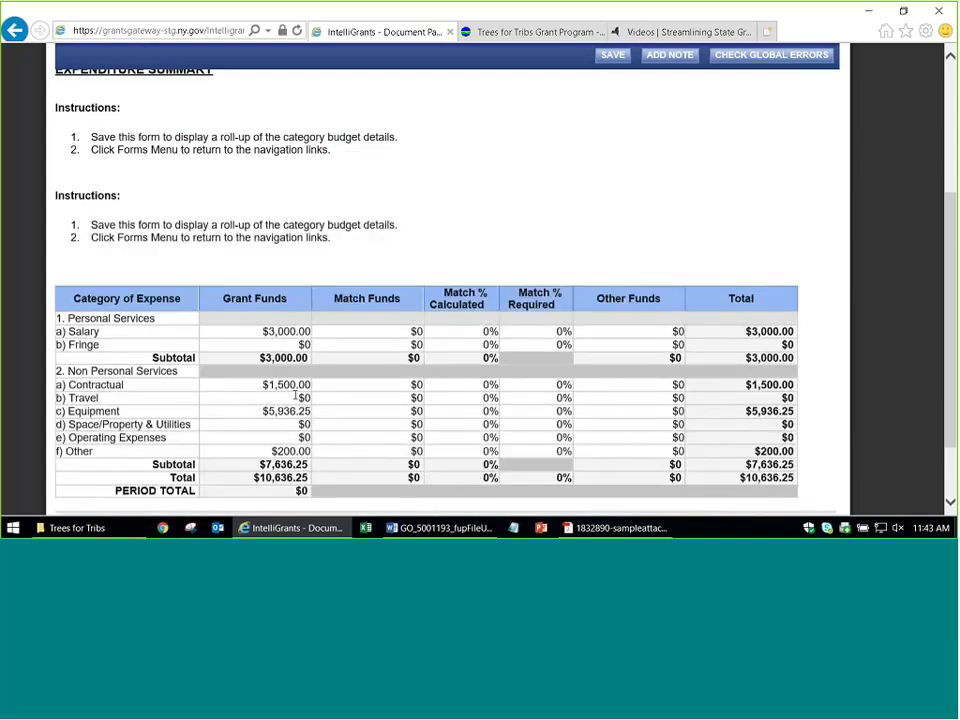
Return to the Forms Menu and open the Other Expenses Detail pages
click(146, 310)
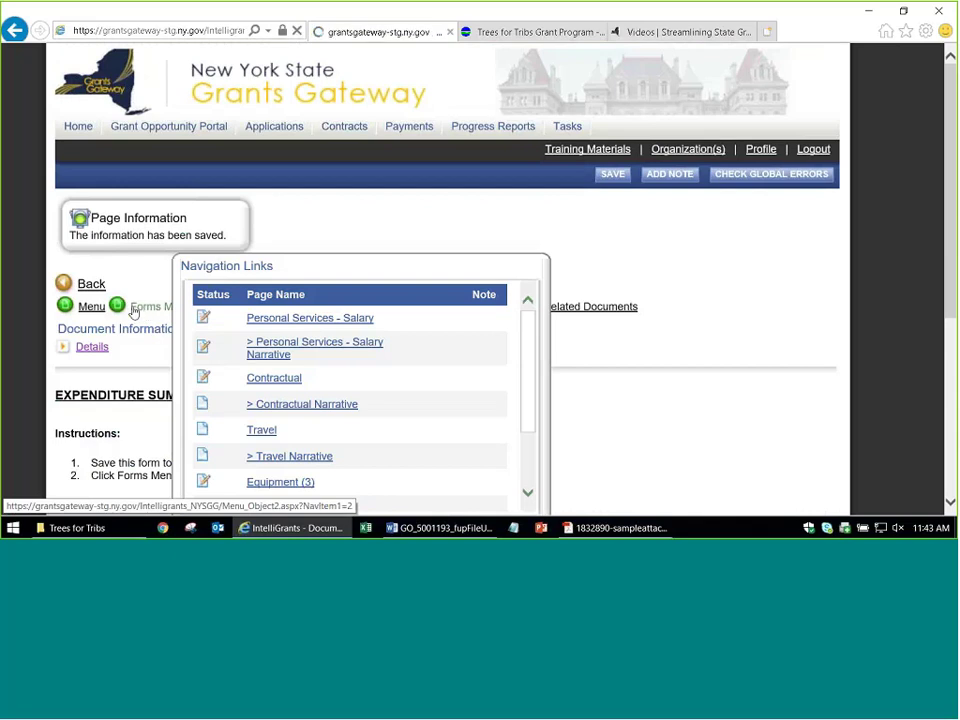
scroll(378, 337, down, 7)
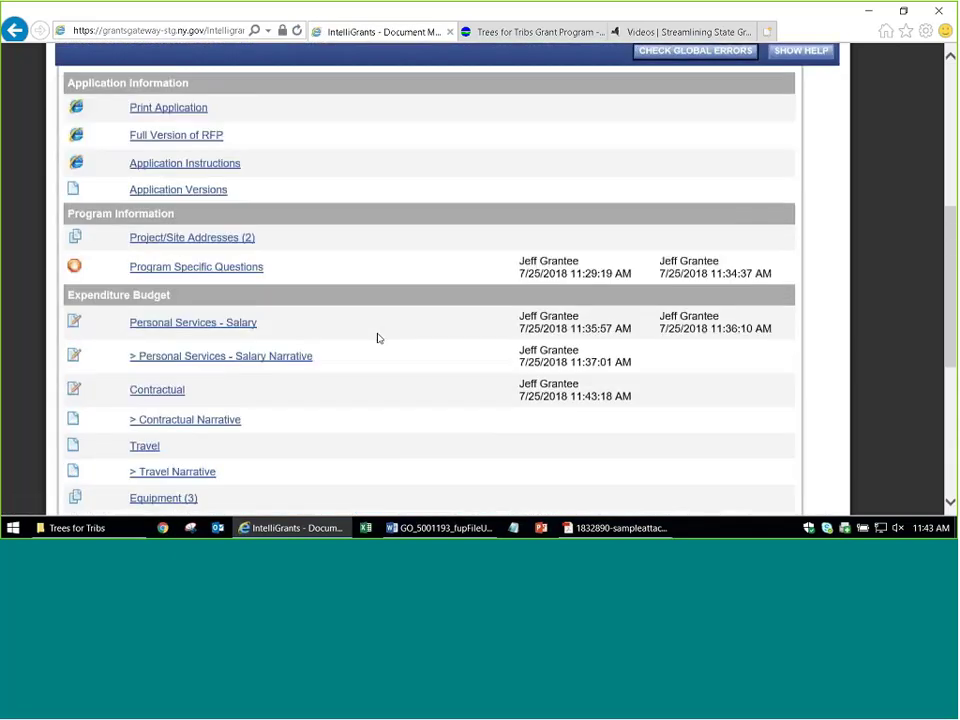
scroll(356, 321, up, 3)
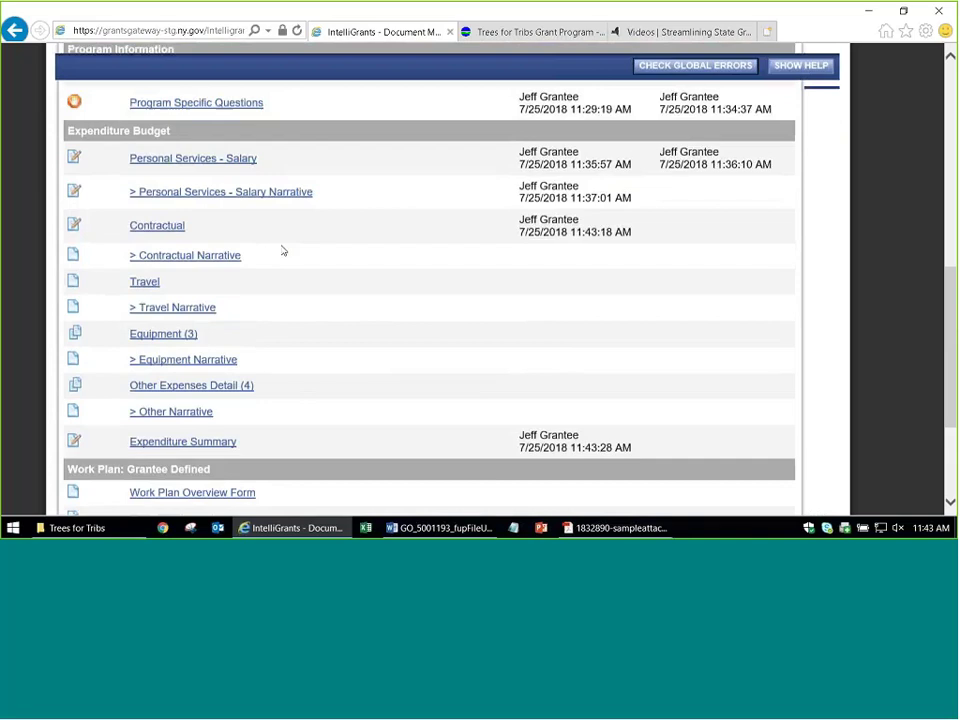
scroll(300, 324, down, 4)
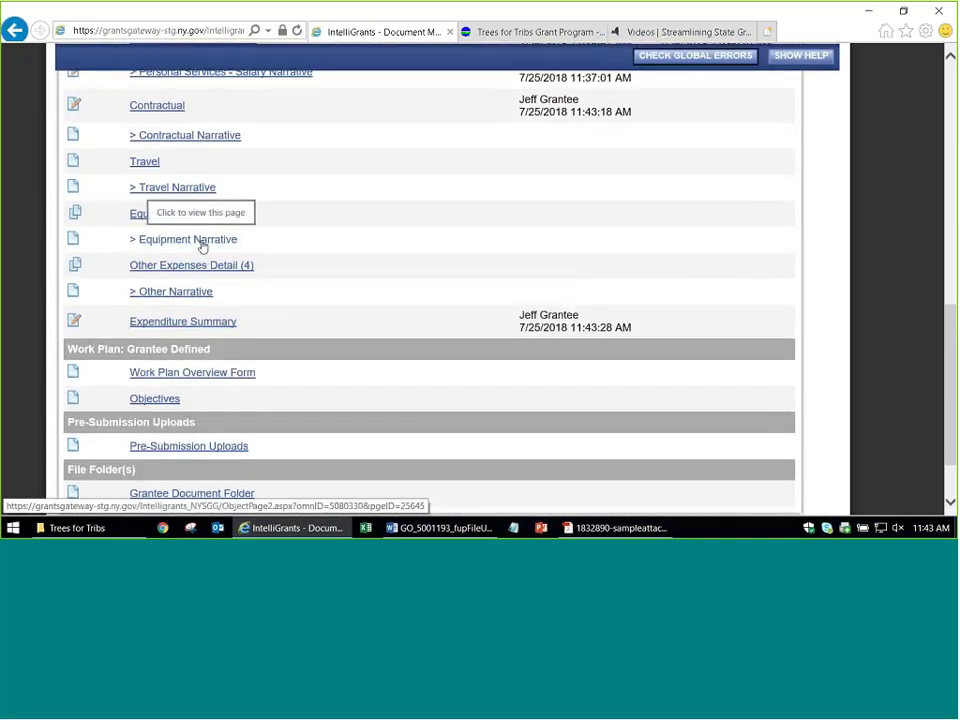
mouse_move(175, 270)
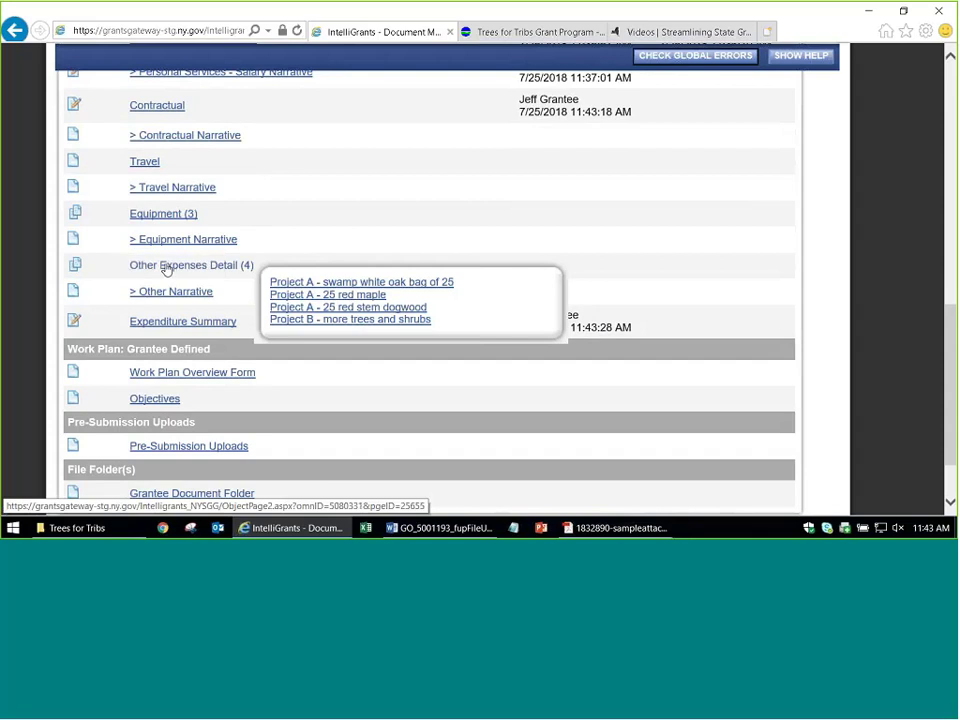
click(167, 270)
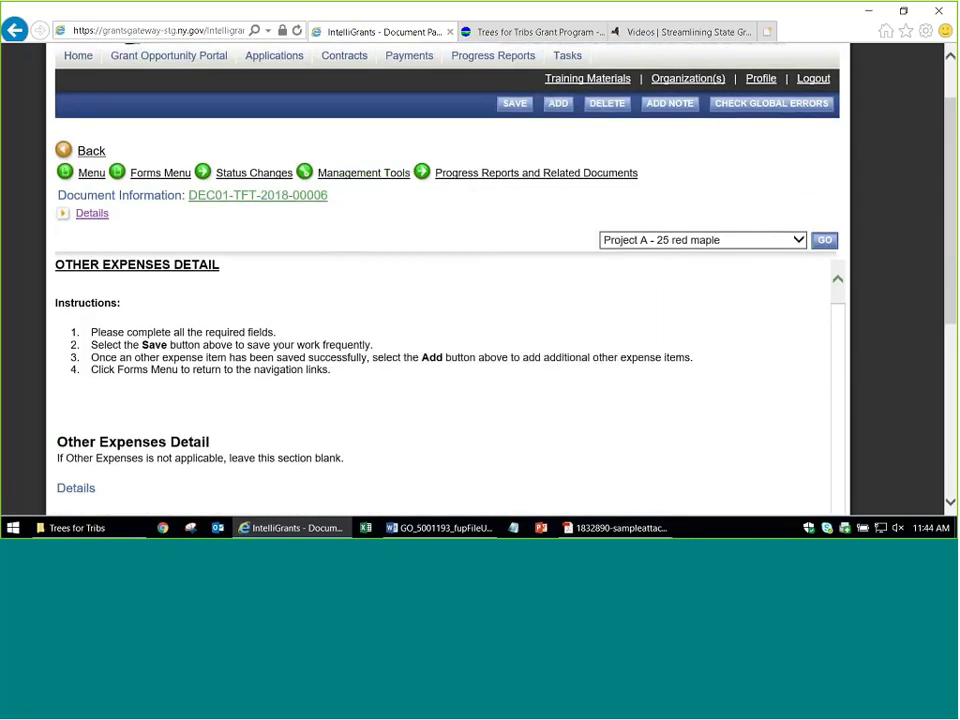
Add other expense 'A bunch of other things' with matching justification and $19,000 in grant funds
click(558, 104)
click(293, 245)
text(A bunch of)
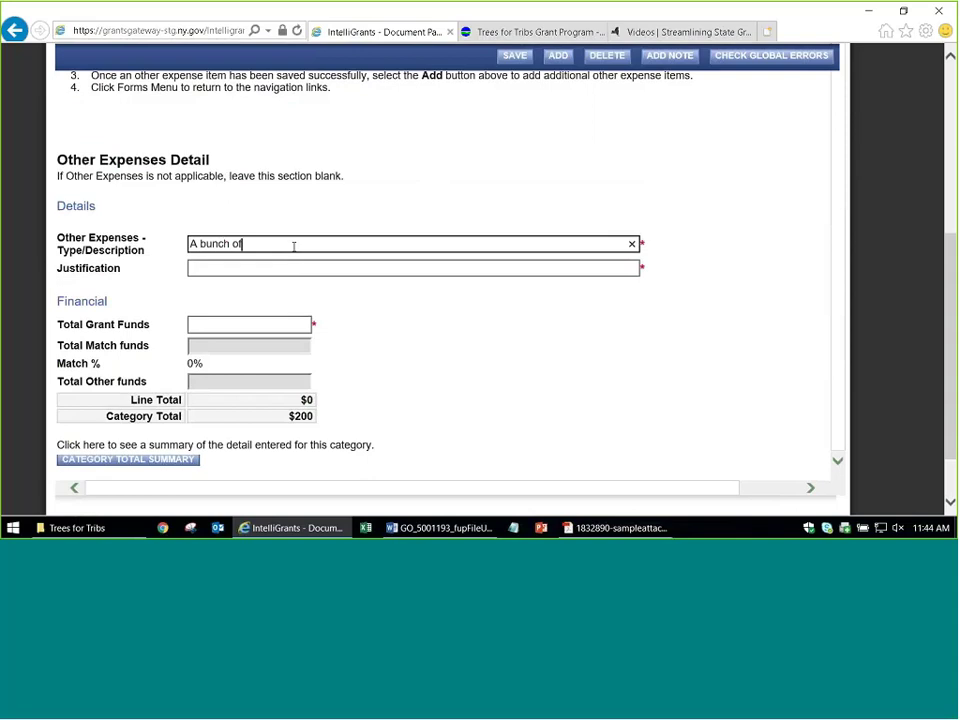
text( other things)
key(ctrl+a)
key(ctrl+c)
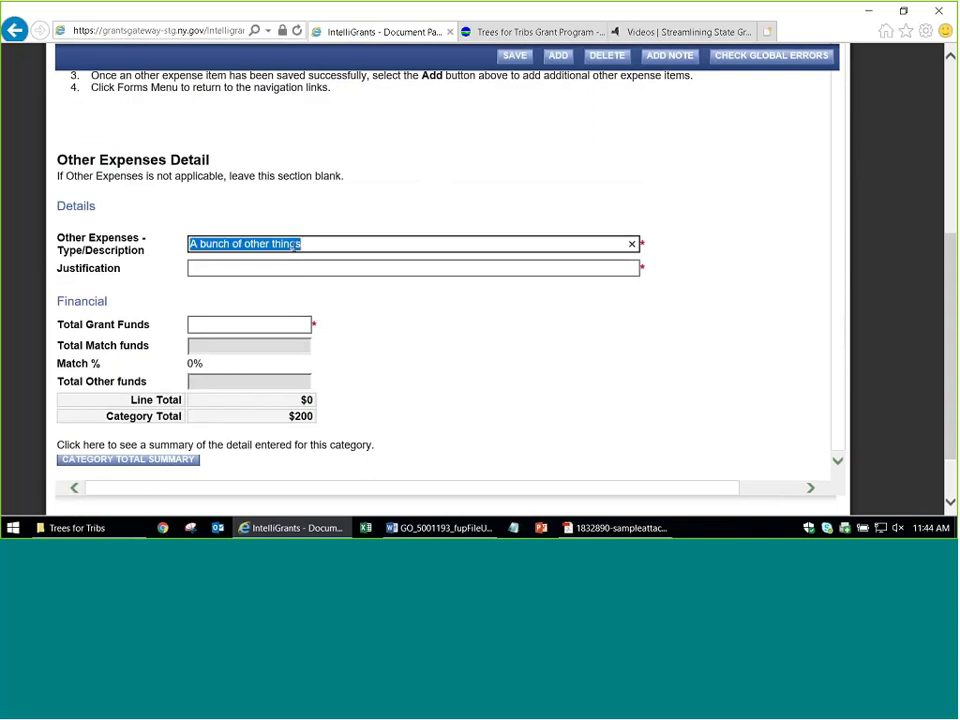
key(Tab)
key(ctrl+v)
key(Tab)
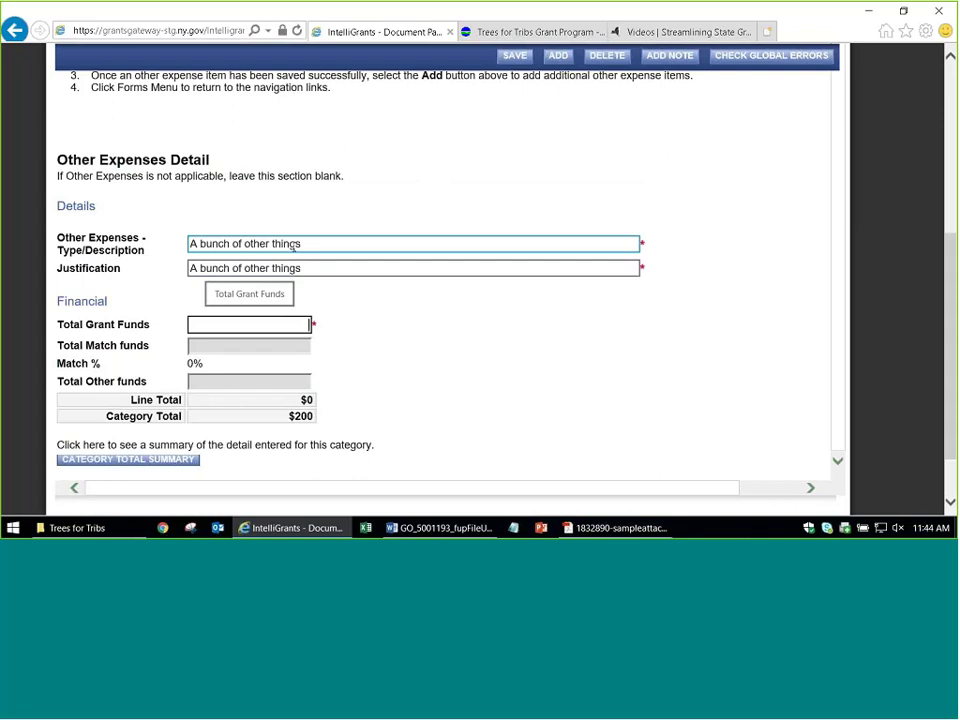
text(19000)
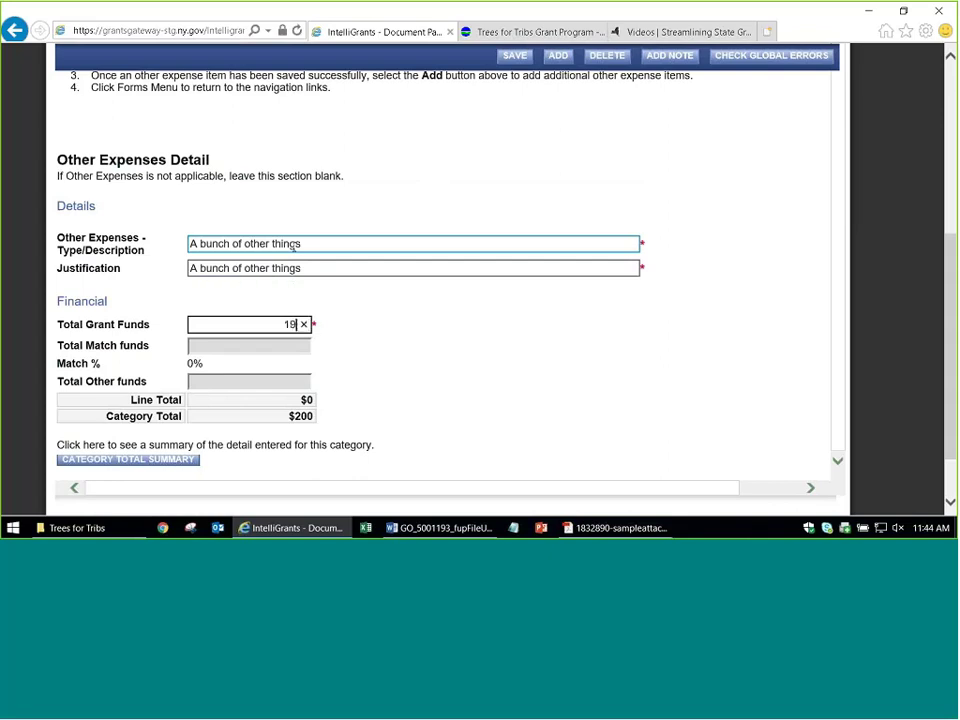
key(Tab)
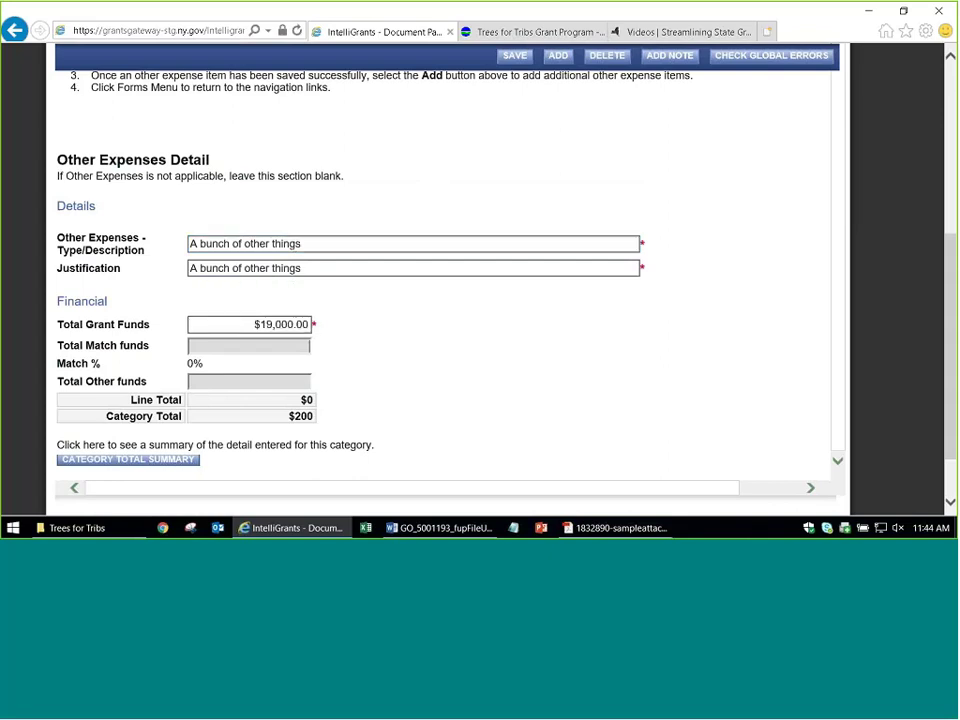
click(514, 56)
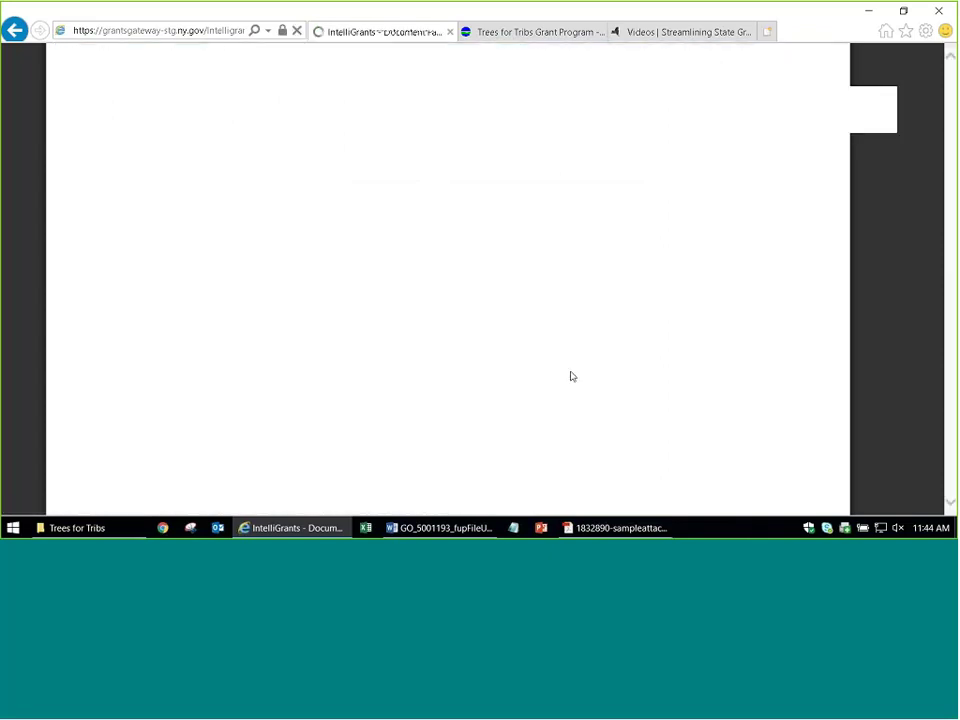
Export the Category Total Summary of all other expenses
scroll(420, 360, down, 1)
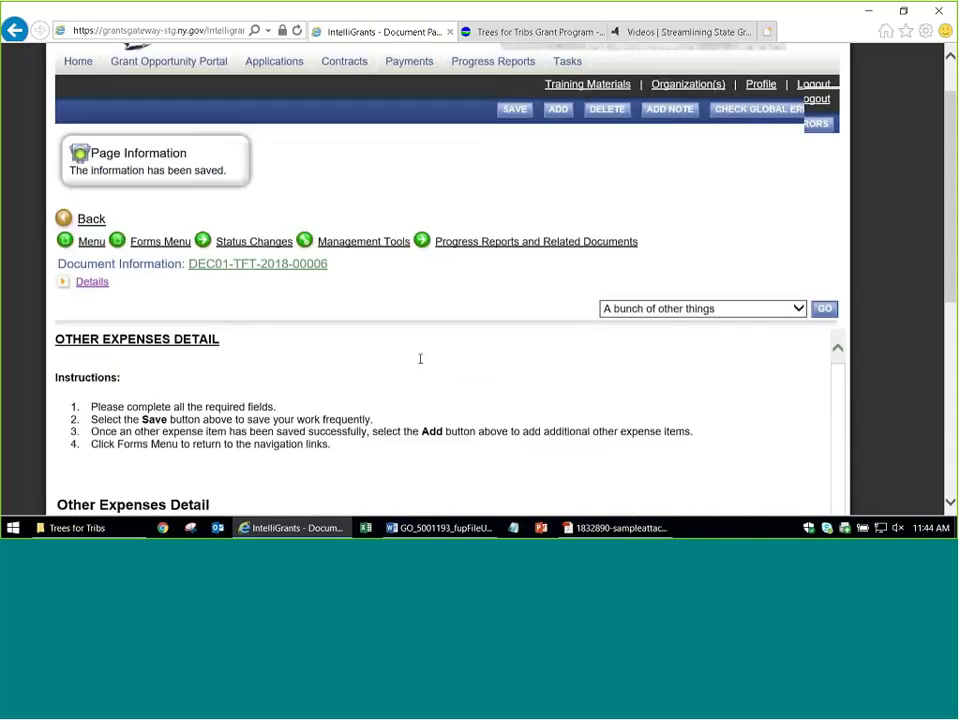
scroll(860, 365, down, 4)
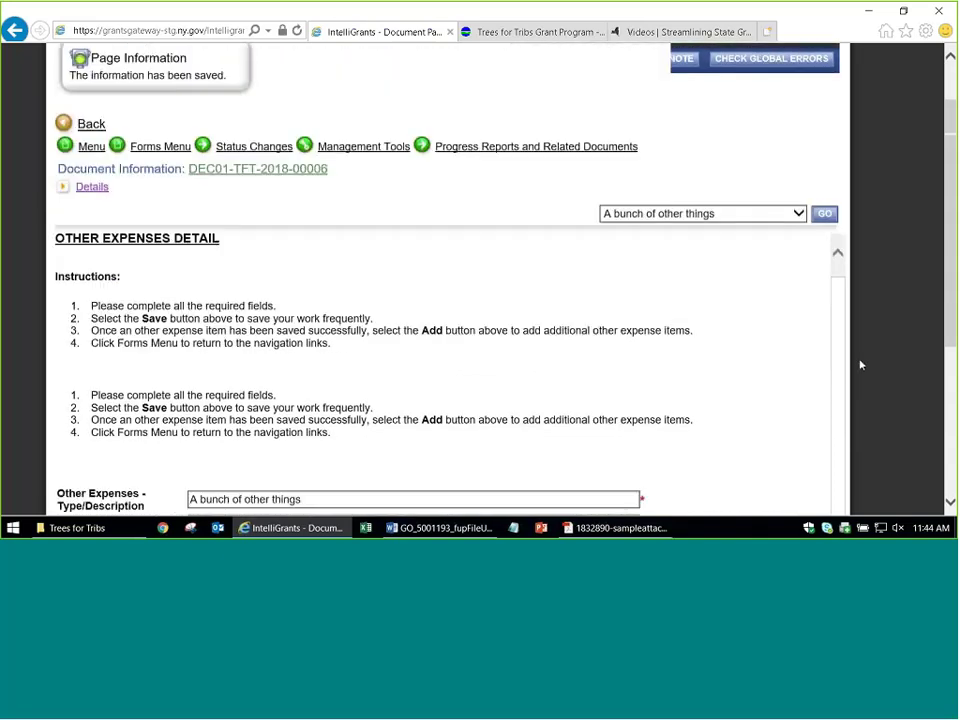
scroll(860, 365, down, 2)
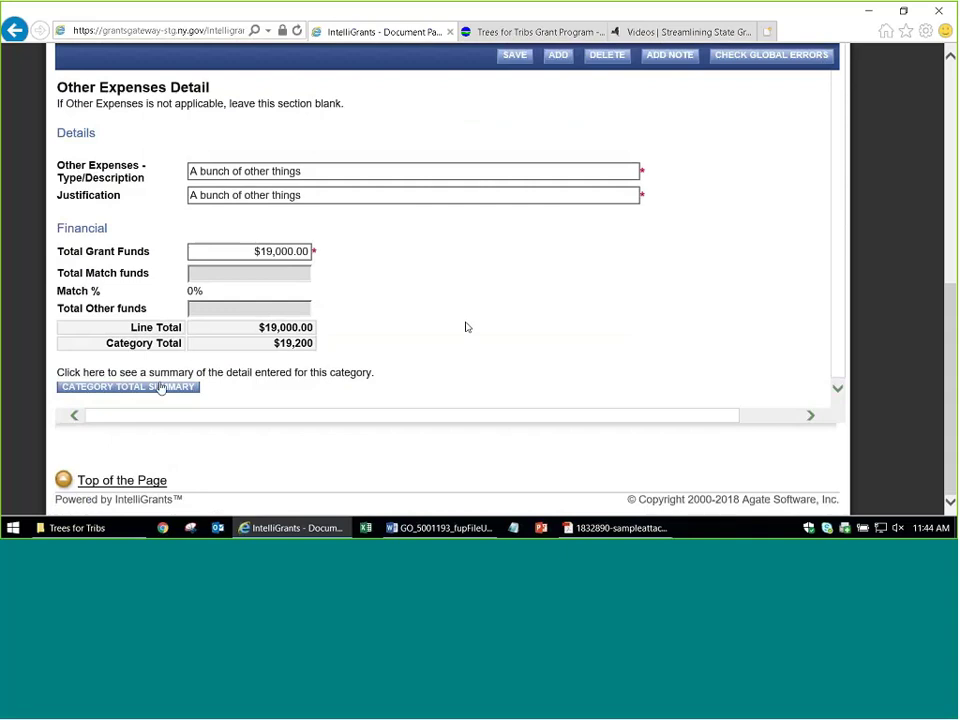
click(196, 390)
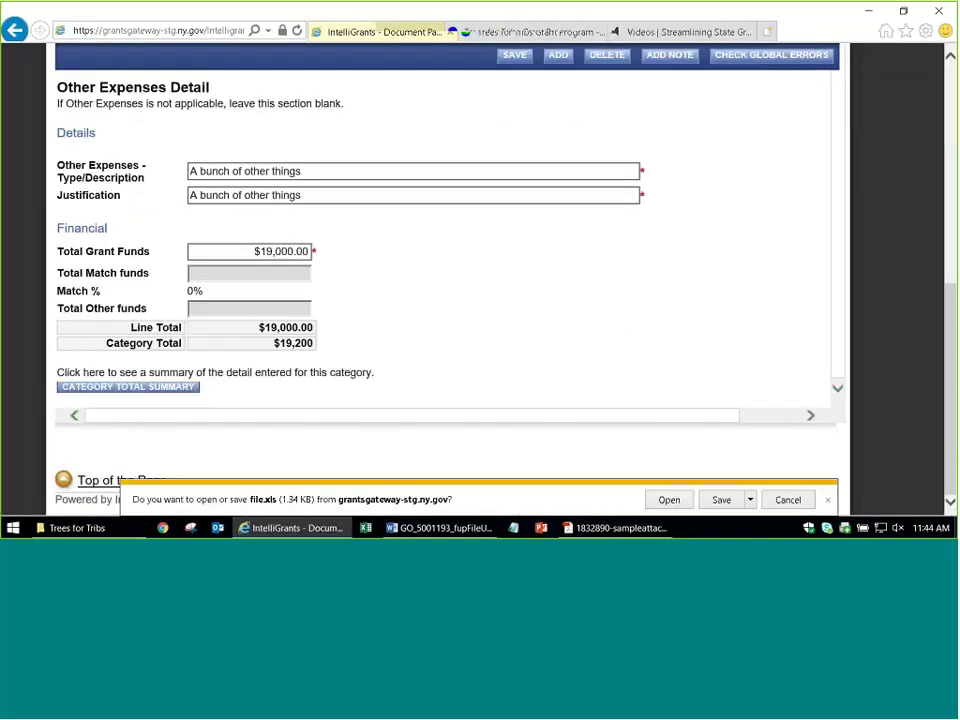
Open the downloaded summary in Excel, accepting the format warning and enabling editing
click(667, 499)
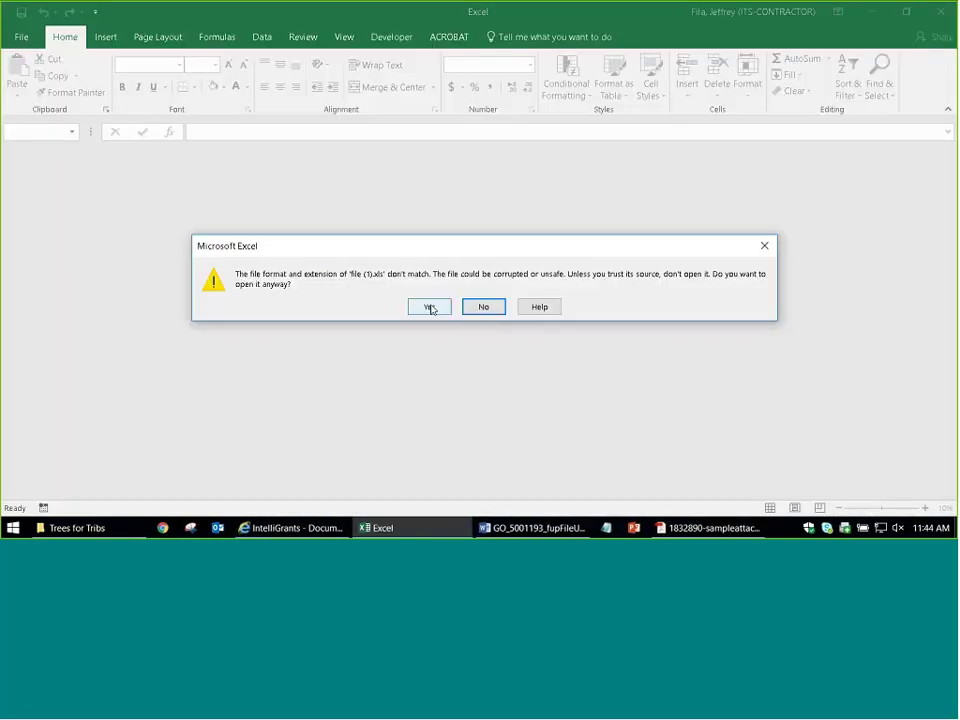
click(431, 307)
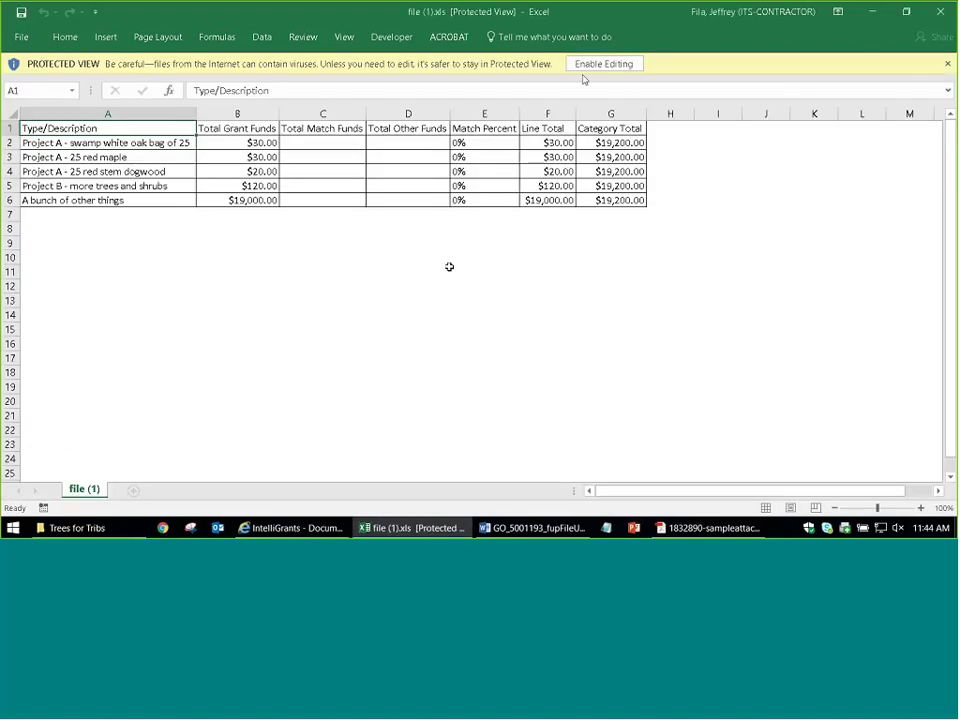
click(600, 64)
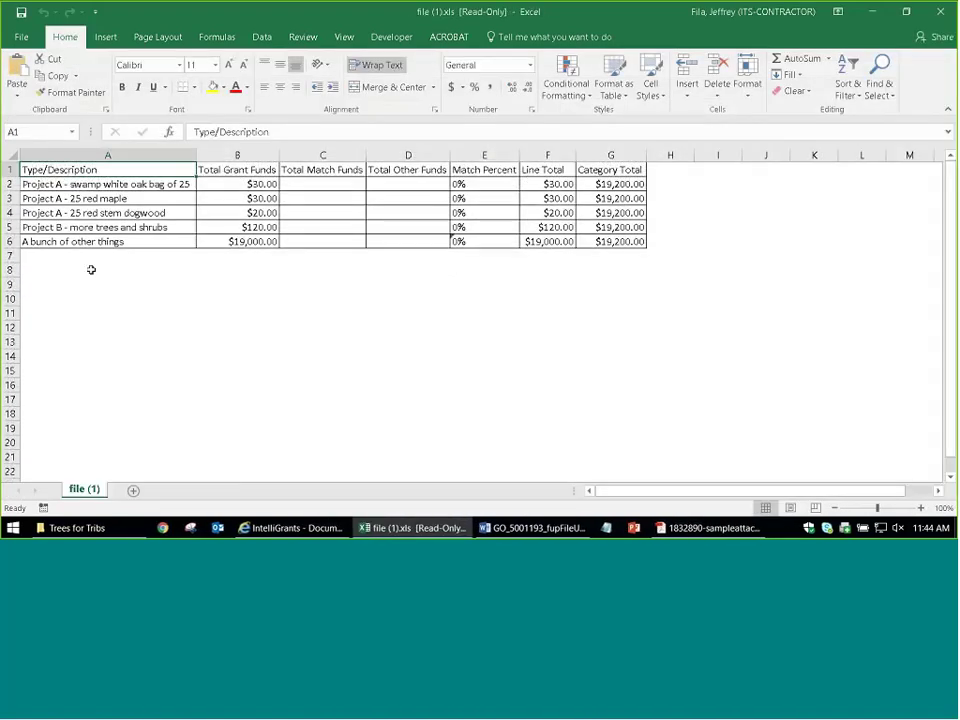
Review the exported expense items and the $19,200 category total in the spreadsheet
click(111, 268)
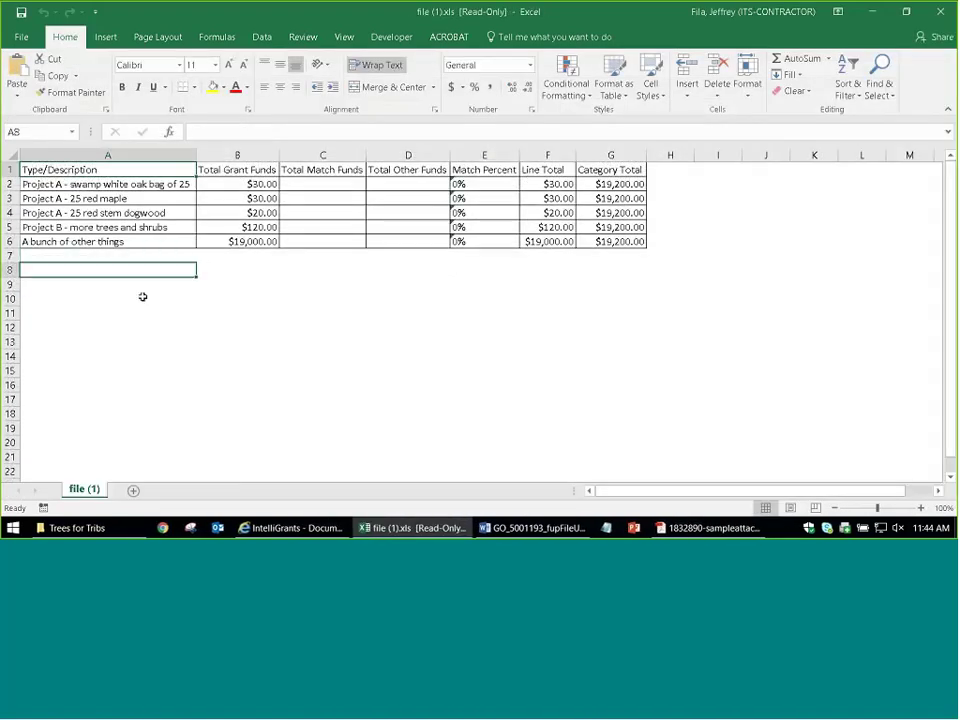
click(79, 184)
click(75, 212)
click(62, 240)
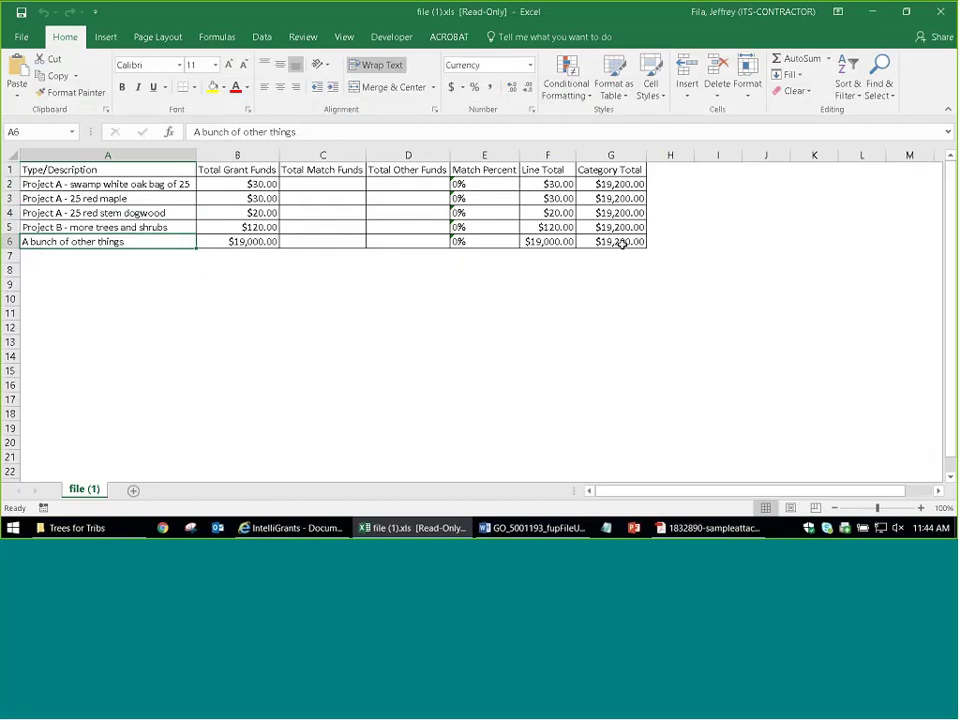
click(621, 243)
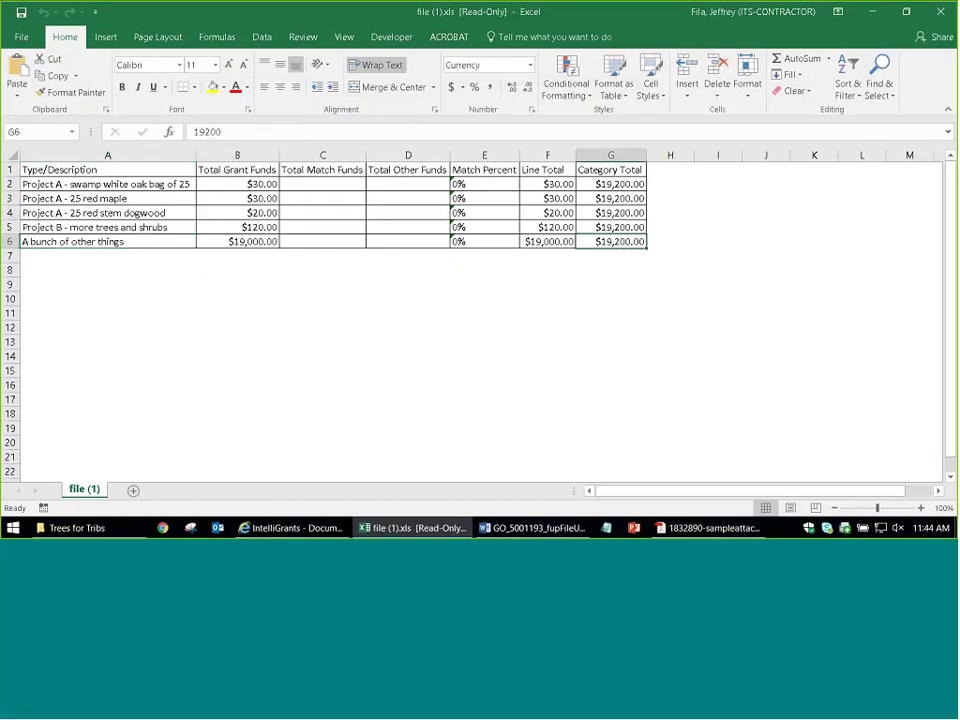
click(411, 313)
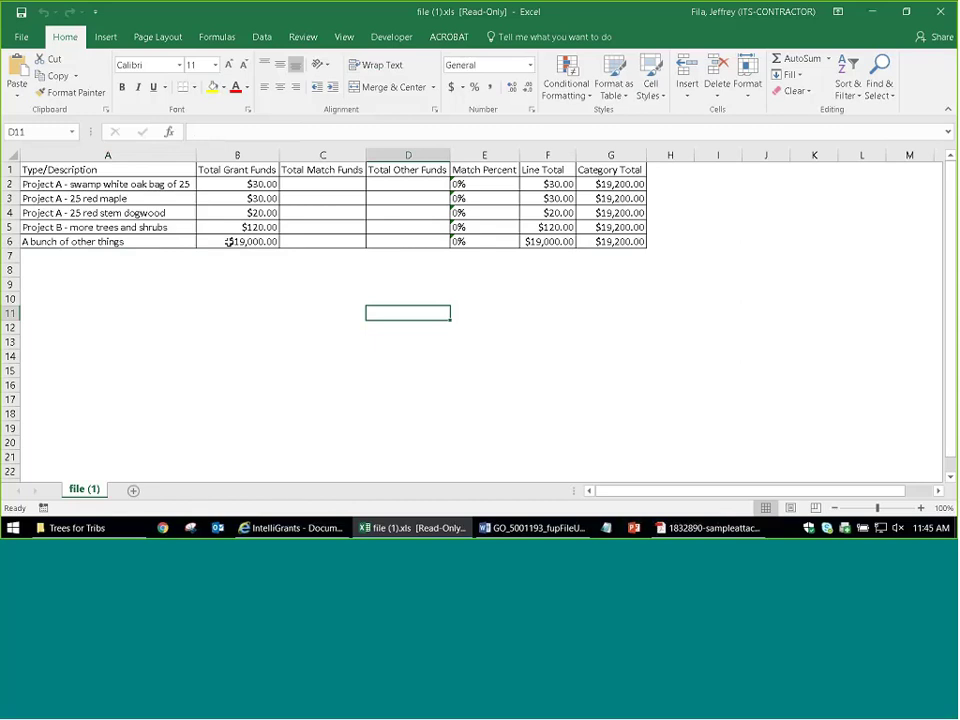
key(alt+Tab)
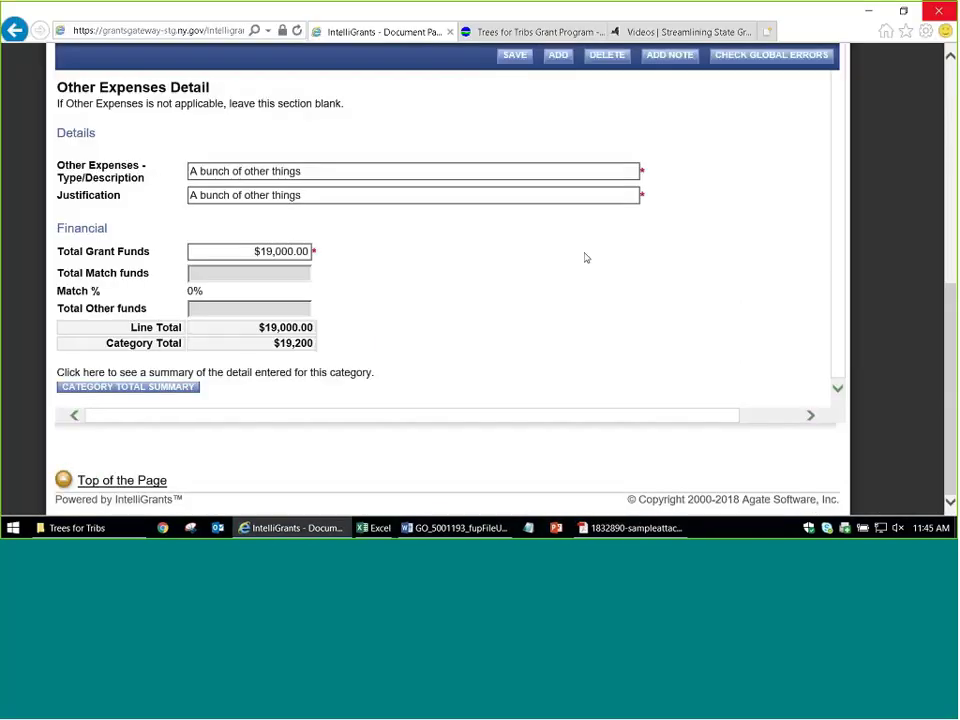
click(129, 390)
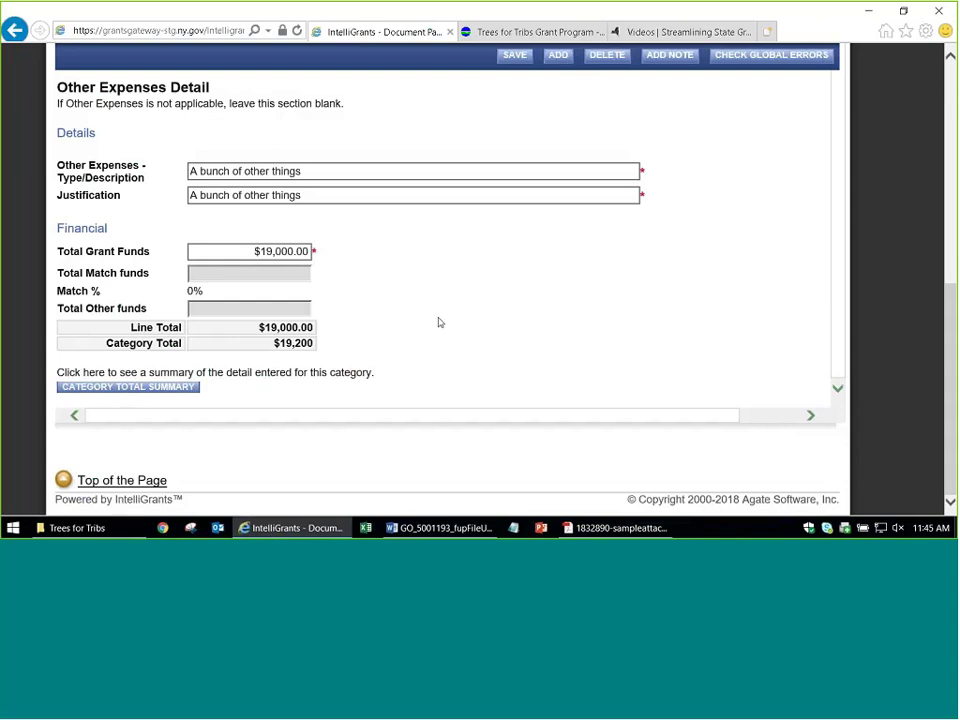
scroll(438, 322, up, 1)
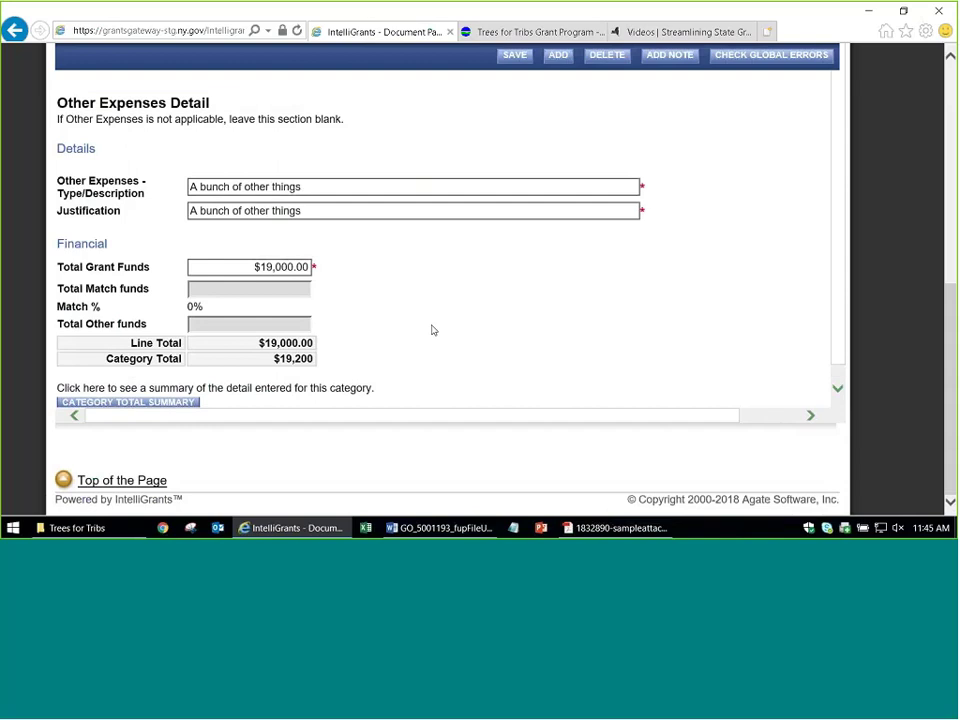
Save, check the Expenditure Summary's $29,636.25 grant total, and return to the Forms Menu
click(180, 402)
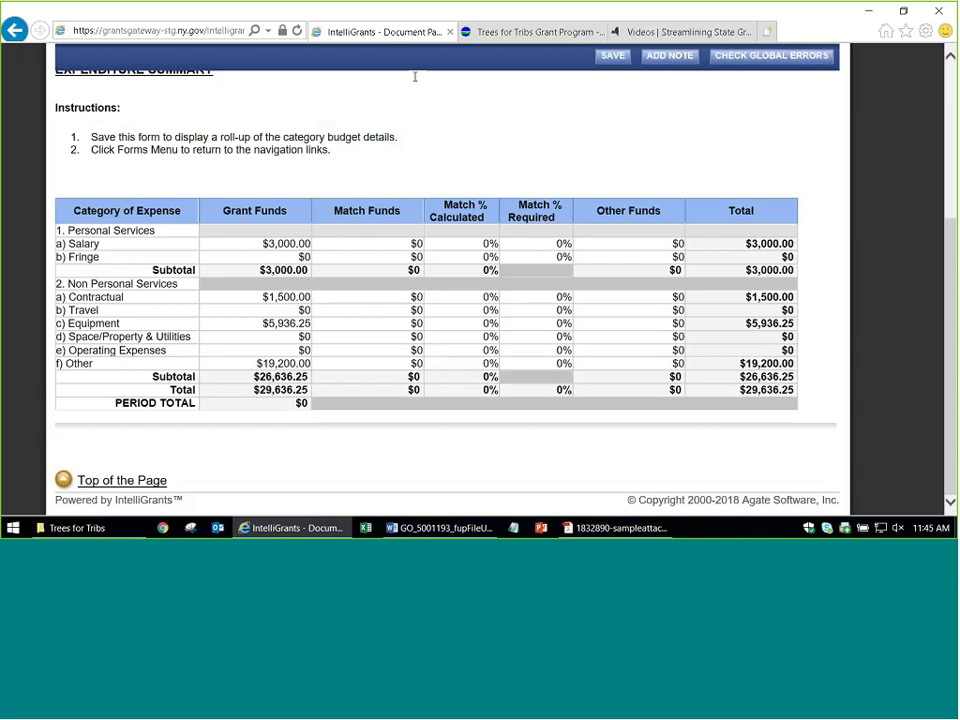
scroll(495, 130, up, 3)
mouse_move(167, 193)
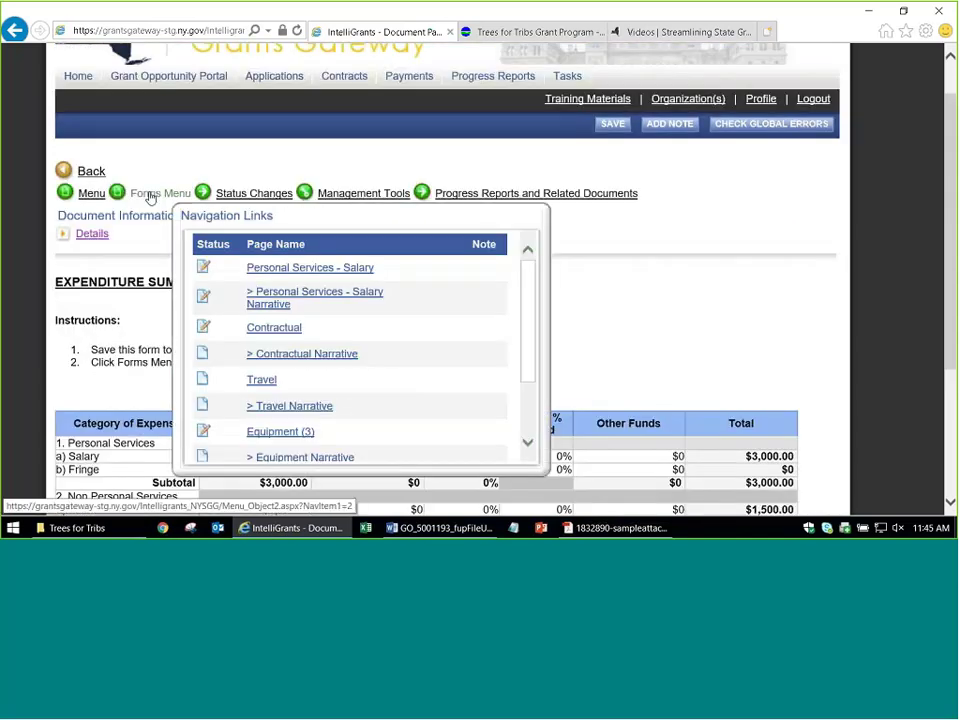
scroll(216, 319, down, 3)
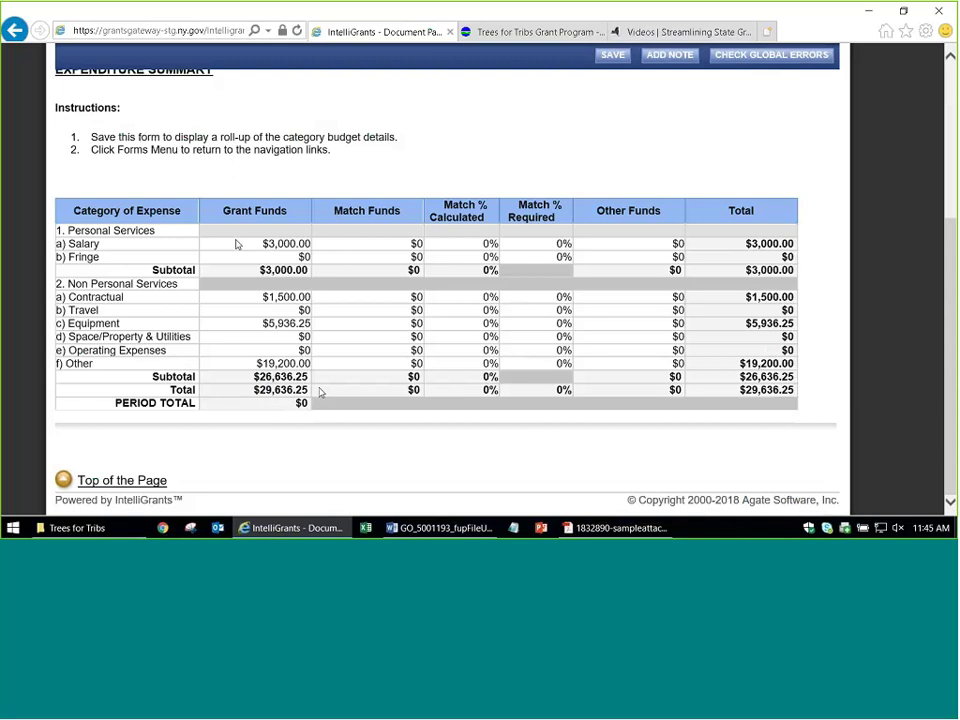
double_click(262, 390)
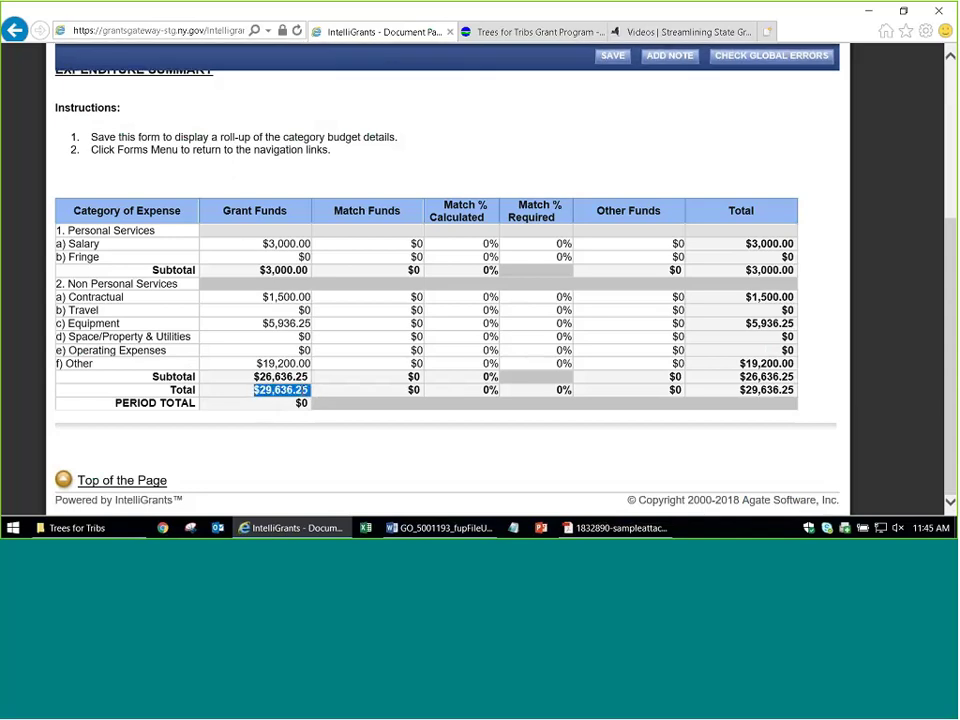
click(211, 293)
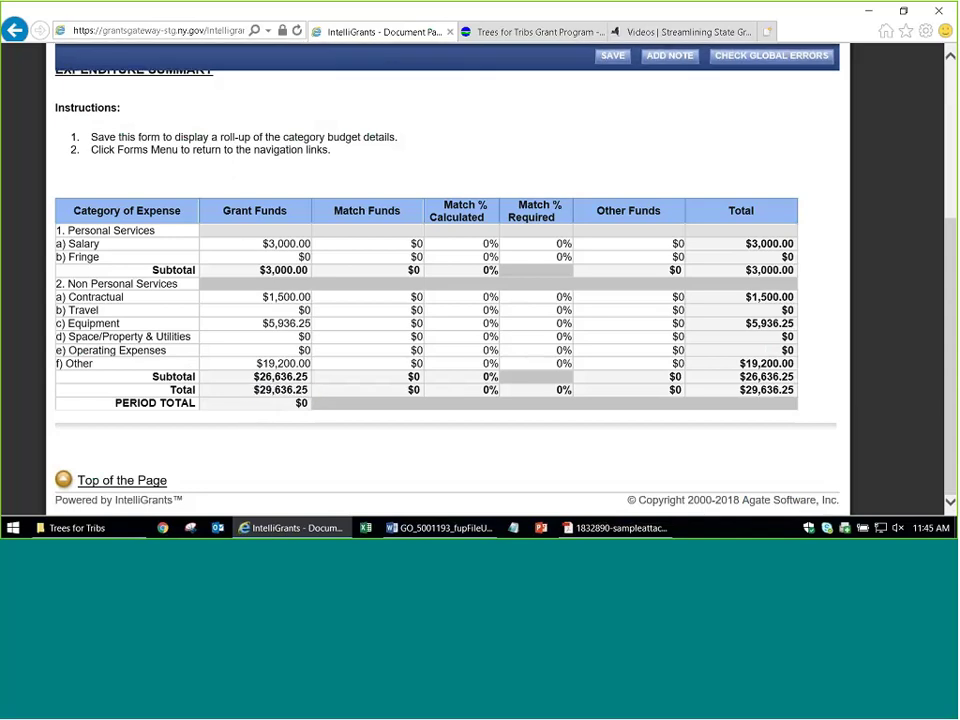
scroll(317, 422, up, 4)
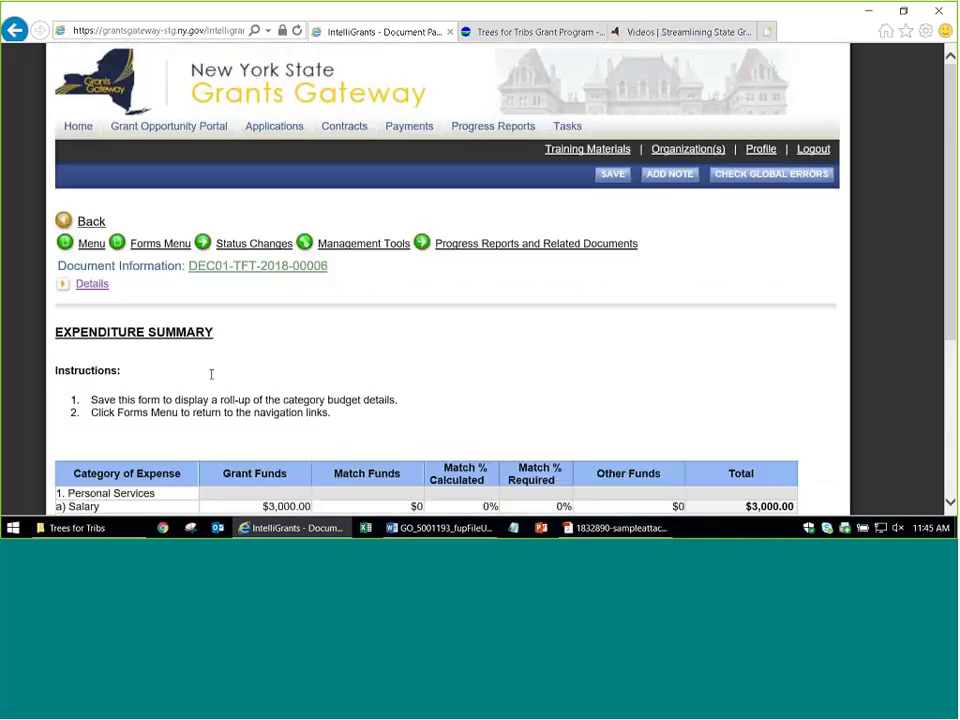
click(153, 247)
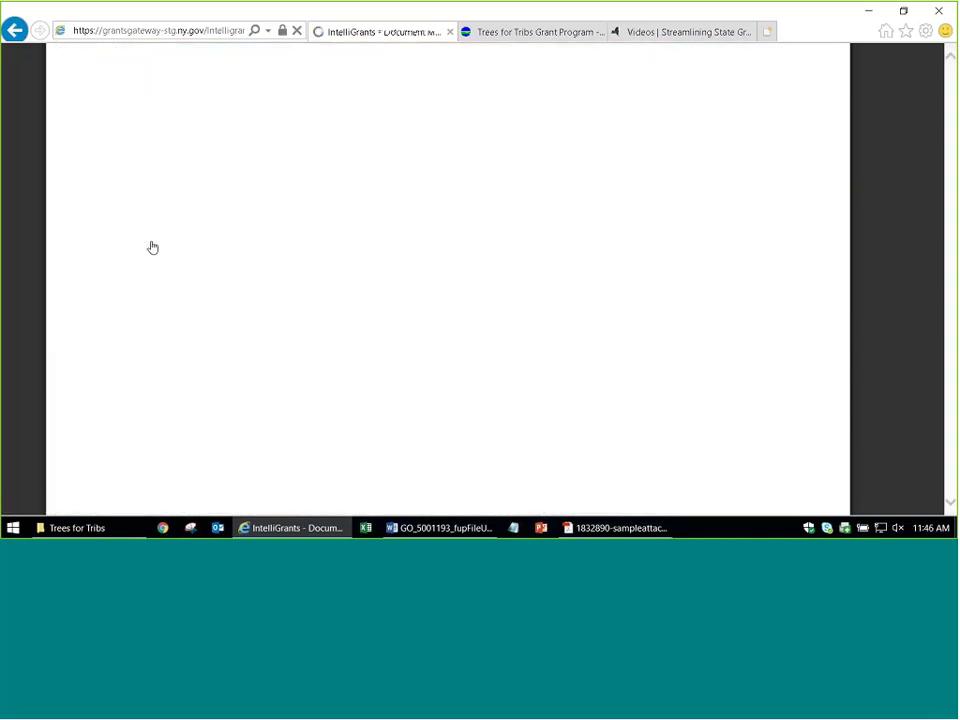
Enter the Work Plan Period from 3/01/2018 to 2/28/2021
scroll(396, 362, down, 6)
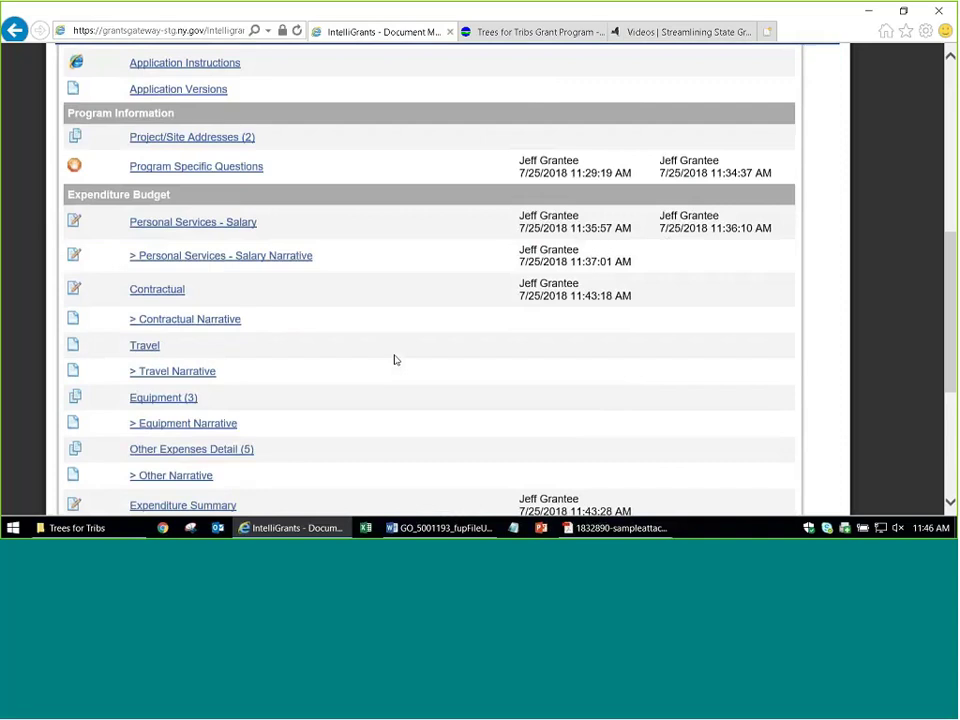
scroll(394, 360, down, 3)
scroll(339, 343, down, 3)
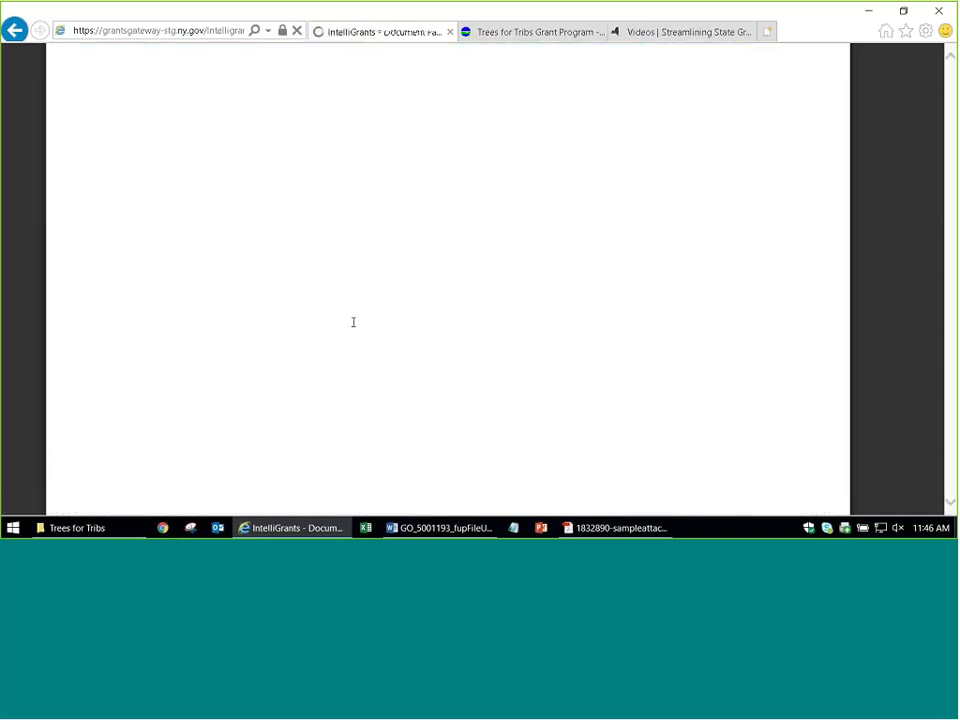
scroll(368, 336, down, 5)
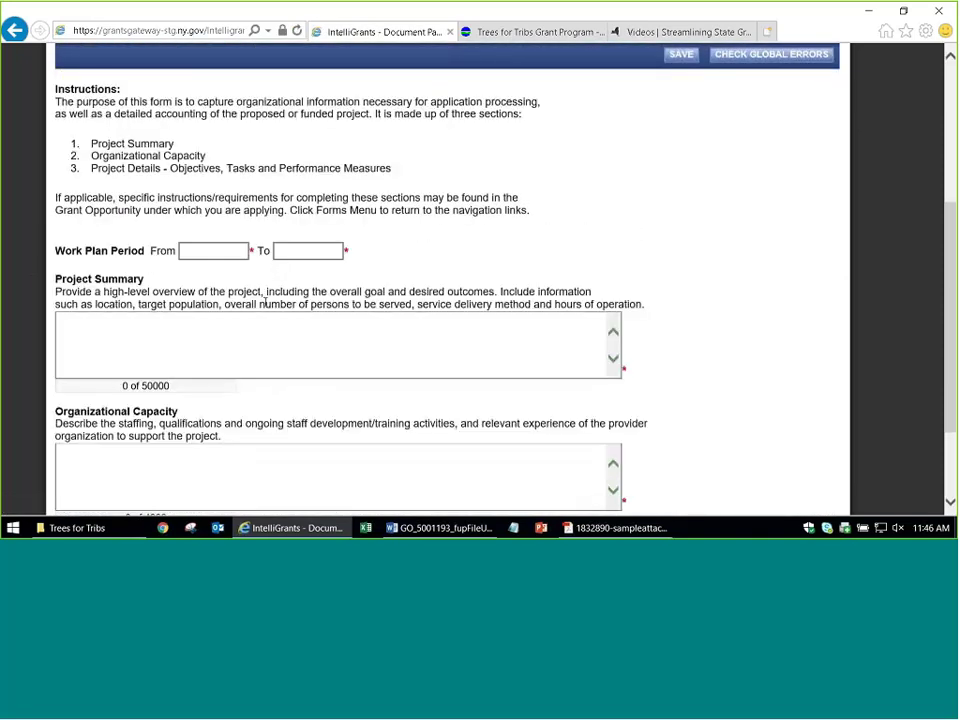
click(230, 248)
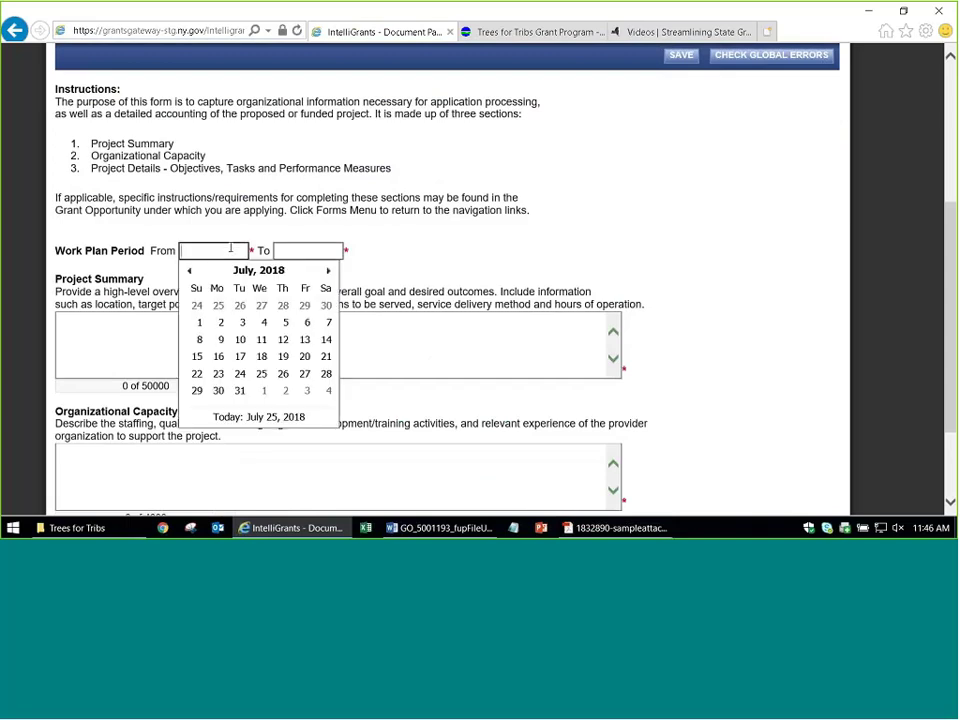
text(3/01/2018)
key(Tab)
text(2/2/)
key(BackSpace)
text(8/20)
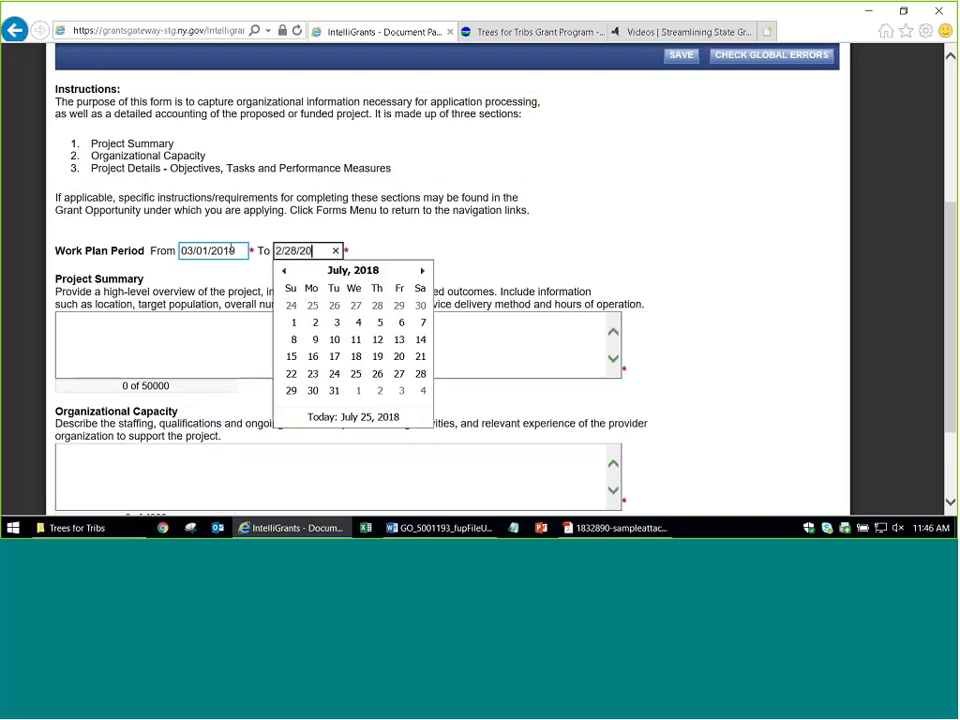
text(21)
key(Tab)
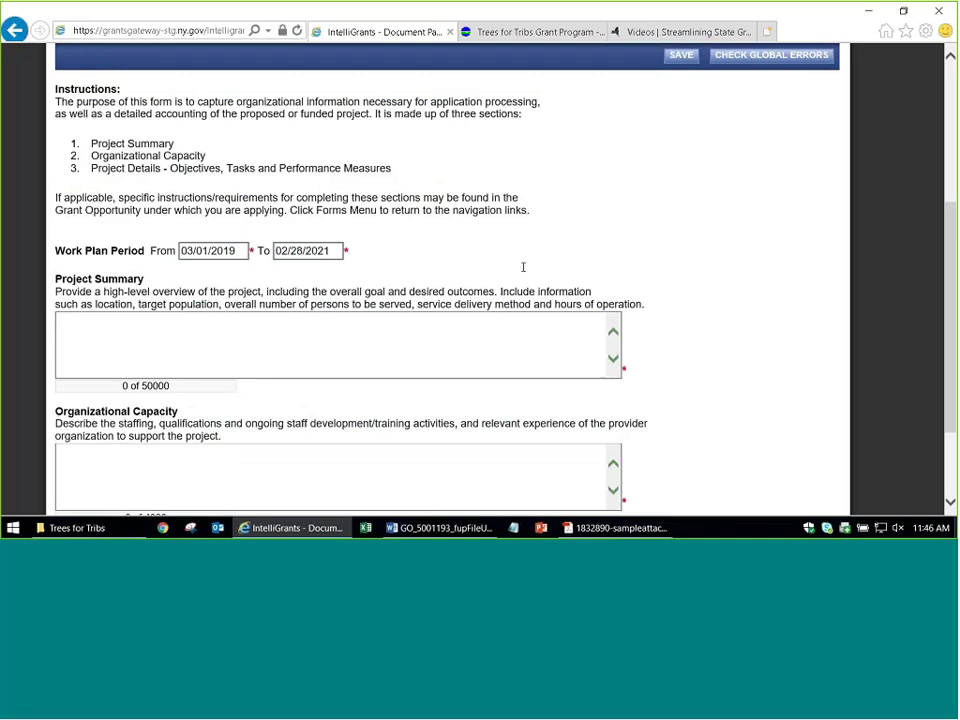
Fill Project Summary with repeated copies of 'here is our project summary.'
click(296, 332)
text(h)
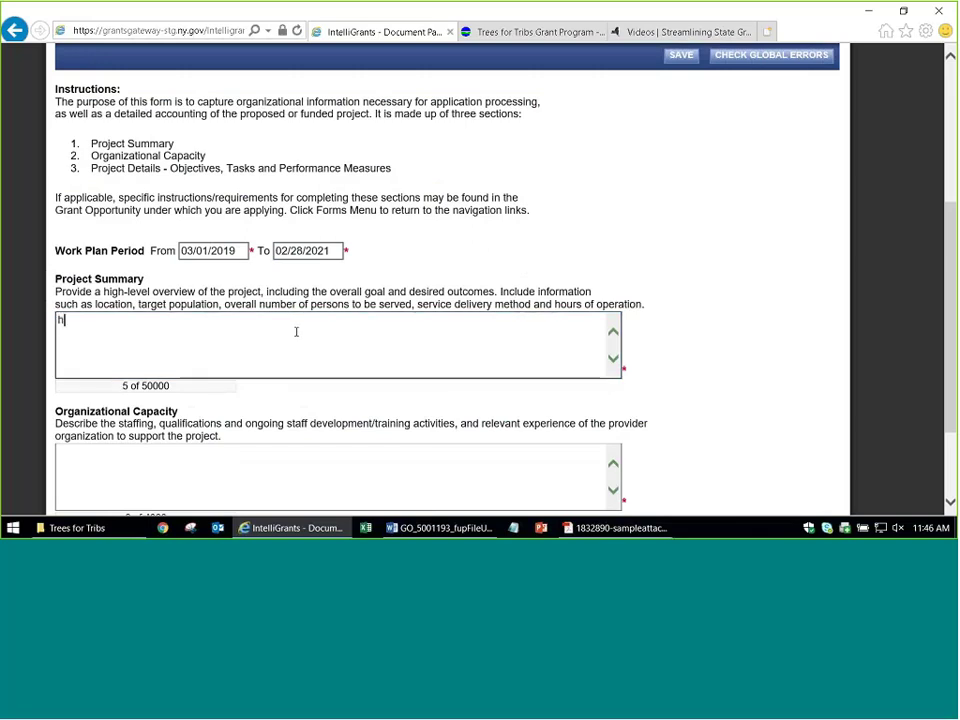
text(ere is our project summary.)
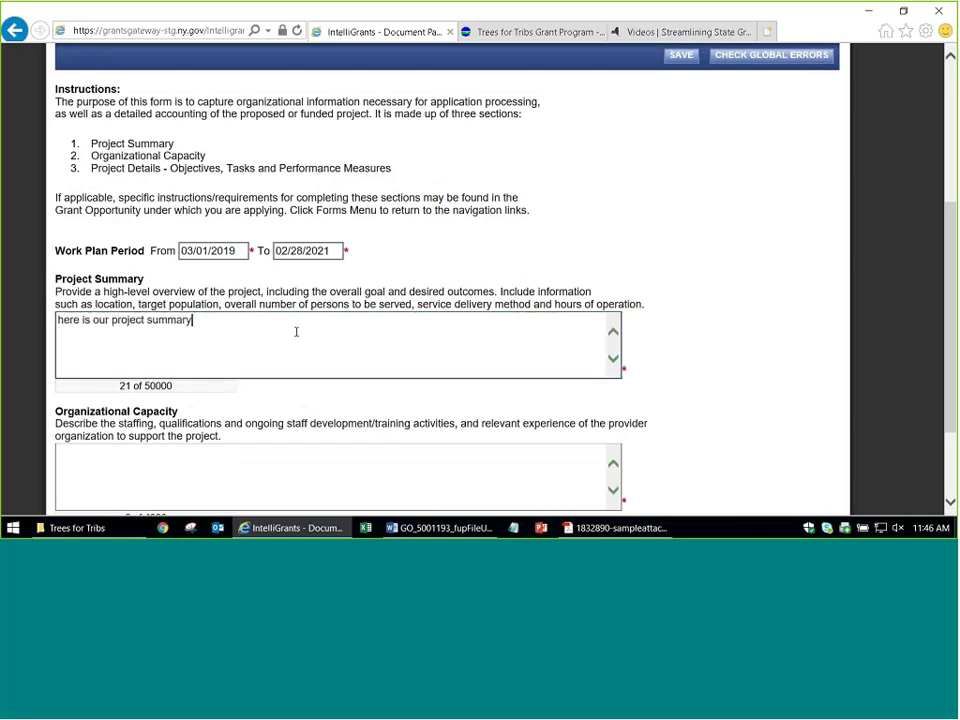
text(here is our project summary.)
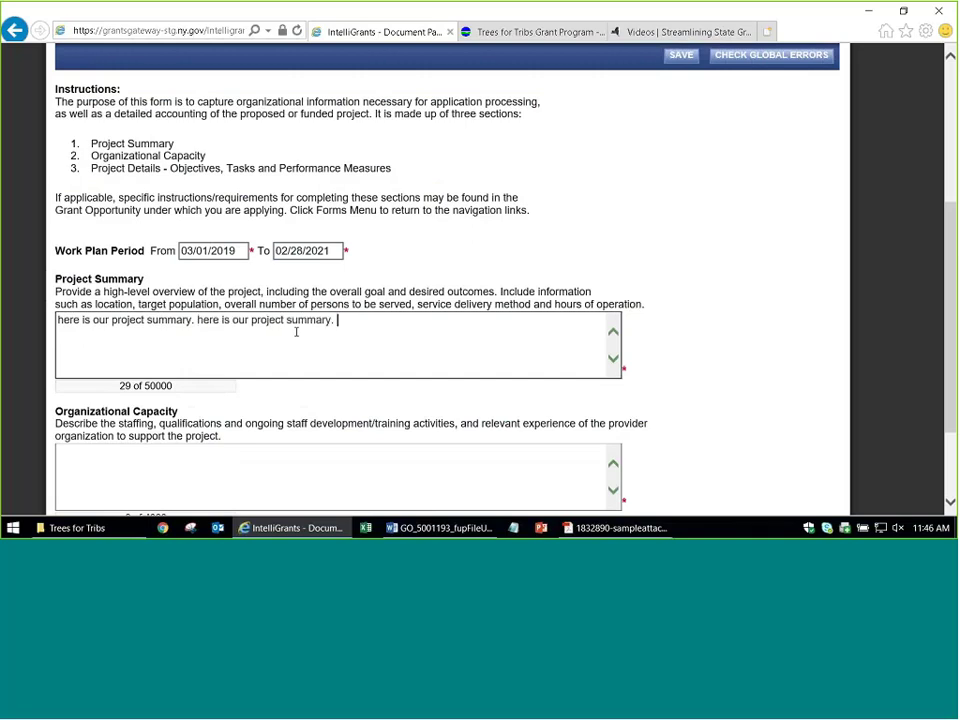
key(ctrl+v)
key(ctrl+v)
key(ctrl+v)
key(ctrl+v)
key(ctrl+v)
key(ctrl+v)
key(ctrl+v)
key(ctrl+v)
key(ctrl+v)
key(ctrl+v)
key(ctrl+v)
key(ctrl+v)
key(ctrl+v)
key(ctrl+v)
key(ctrl+v)
key(ctrl+v)
key(ctrl+v)
key(ctrl+v)
key(ctrl+v)
key(ctrl+v)
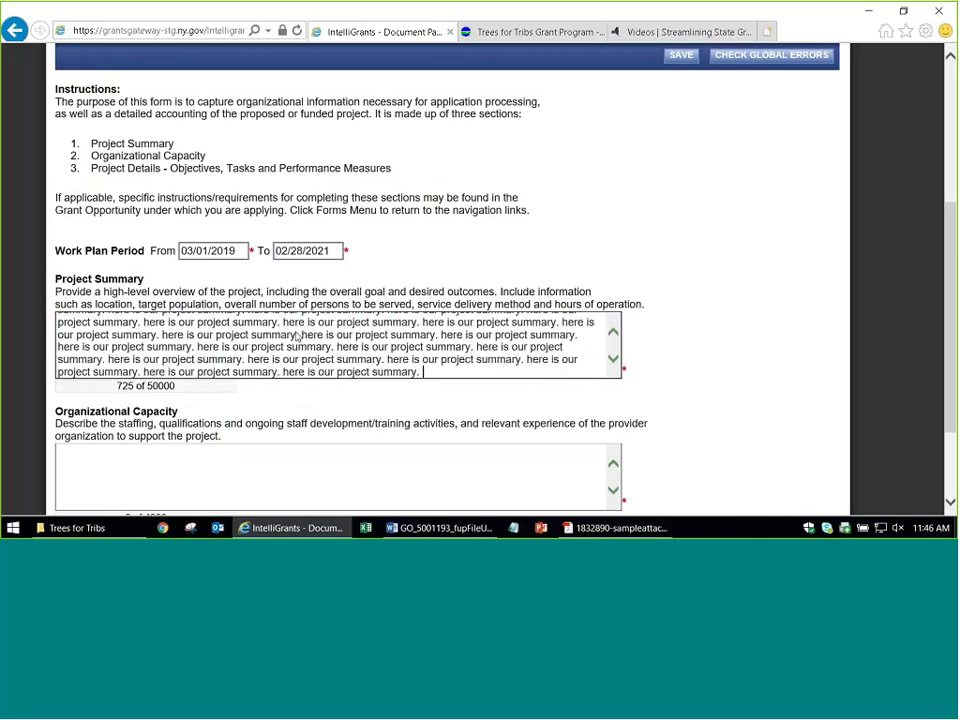
key(ctrl+v)
key(ctrl+v)
key(ctrl+v)
key(ctrl+v)
key(ctrl+v)
key(ctrl+v)
key(ctrl+v)
key(ctrl+v)
key(ctrl+v)
text(here is our project summary. here is our project summary. here is our project summary. here is our project summary. here is our project summary. here is our project summary. here is our project summary. here is our project summary. here is our project summary. here is our project summary. here is our project summary. here is our project summary. here is our project summary. here is our project summary. here is our project summary. here is our project summary. here is our project summary. here is our project summary. here is our project summary. here is our project summary. here is our project summary. here is our project summary. here is our project summary. here is our project summary. here is our project summary.)
text(here is our project summary. here is our project summary. here is our project summary. here is our project summary. here is our project summary. here is our project summary. here is our project summary. here is our project summary. here is our project summary. here is our project summary. here is our project summary. here is our project summary. here is our project summary. here is our project summary. here is our project summary. here is our project summary. here is our project summary. here is our project summary. here is our project summary. here is our project summary. here is our project summary. here is our project summary. here is our project summary. here is our project summary. here is our project summary.)
scroll(306, 334, down, 2)
Fill Organizational Capacity with two paragraphs of 'here is our org capacity.'
click(264, 343)
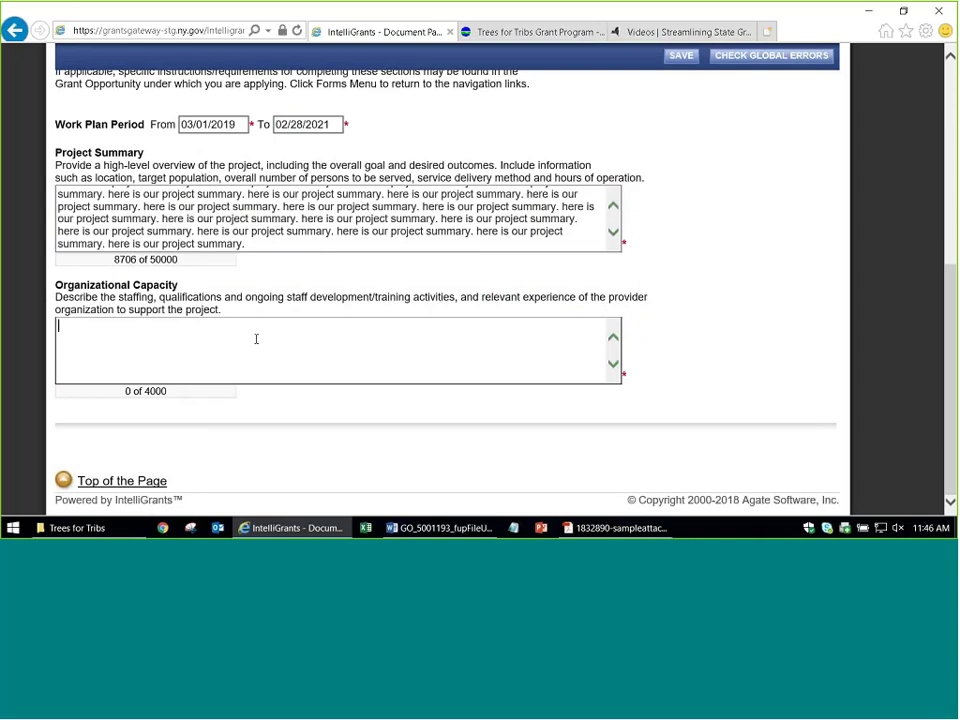
text(here is our org capacity.)
key(ctrl+a)
key(ctrl+c)
key(ctrl+v)
key(ctrl+v)
key(ctrl+v)
key(ctrl+v)
key(ctrl+v)
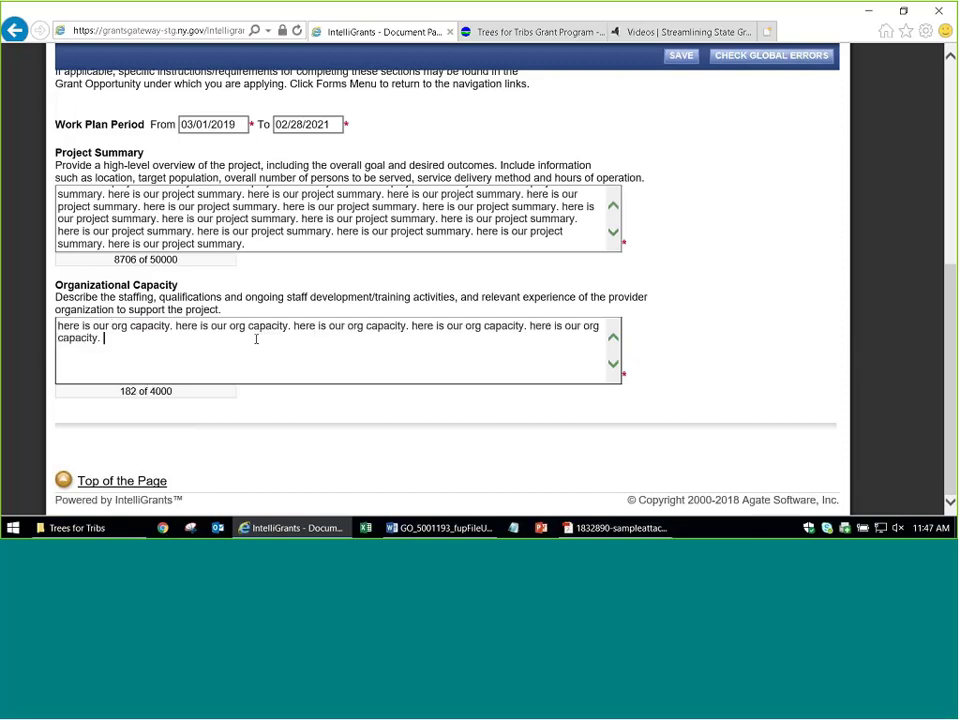
key(Return)
key(Return)
key(ctrl+v)
key(ctrl+v)
key(ctrl+v)
key(ctrl+v)
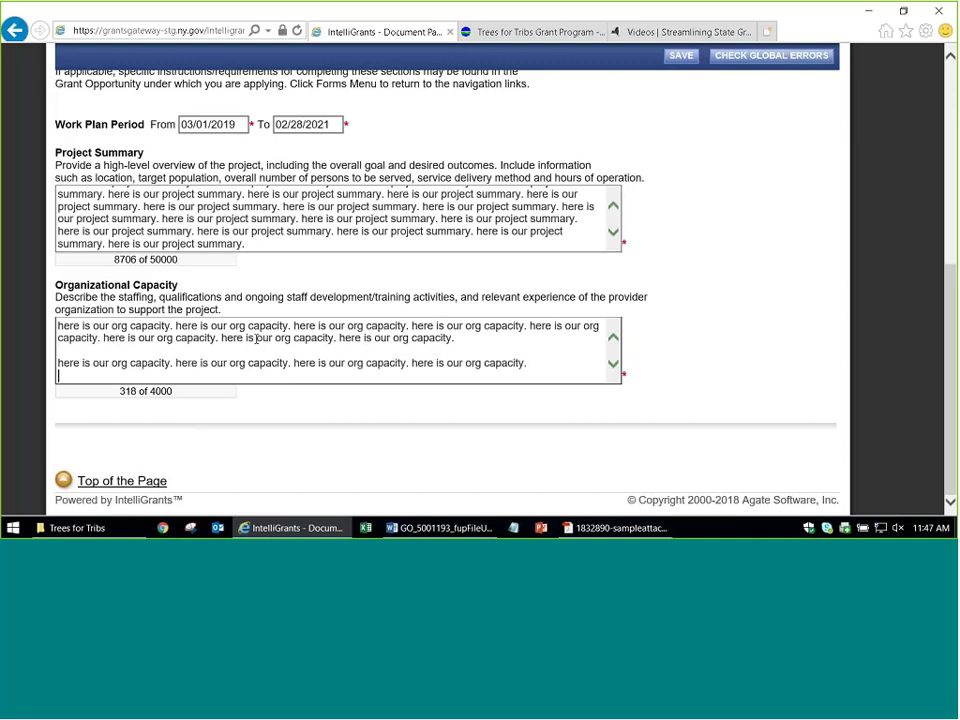
Save the Work Plan Overview Form
click(106, 205)
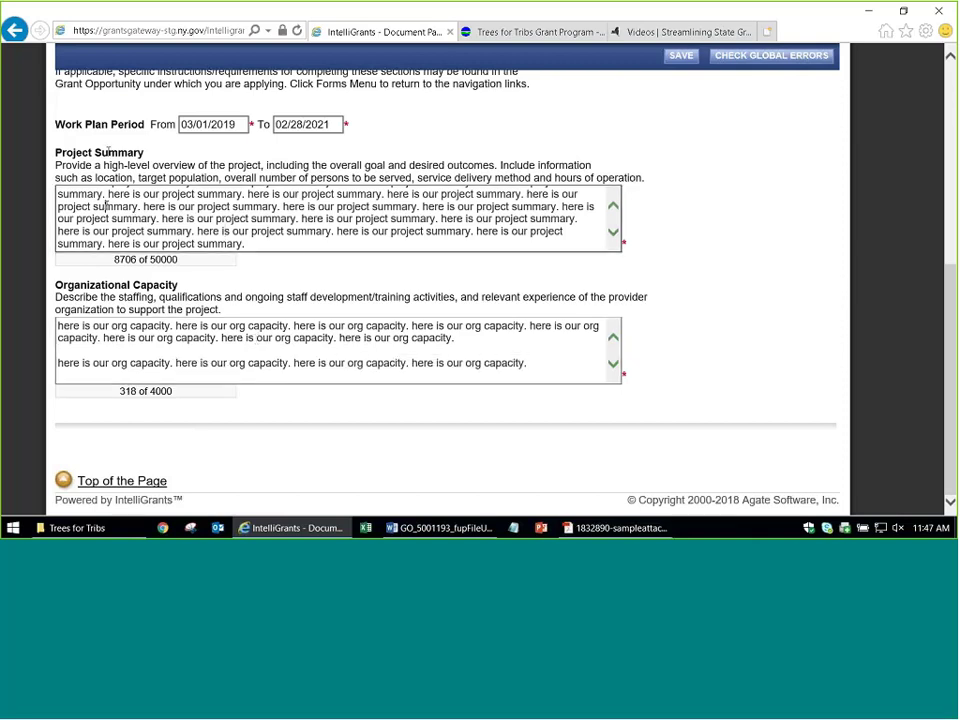
drag(106, 205, 155, 218)
click(281, 234)
key(alt+s)
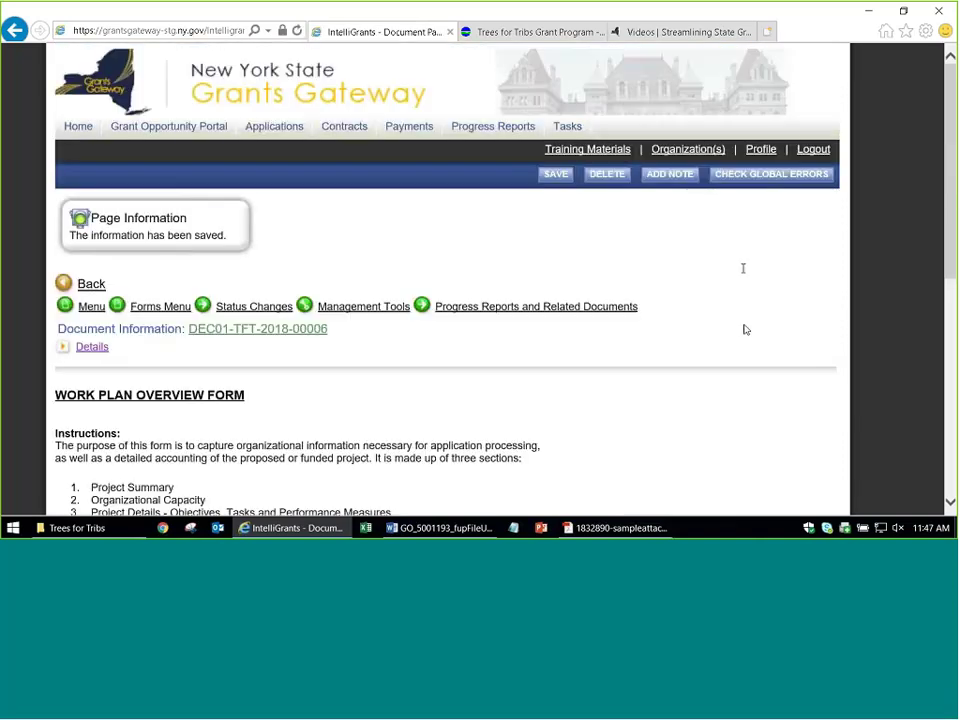
Return to the forms list and open the Pre-Submission Uploads page
scroll(733, 306, down, 3)
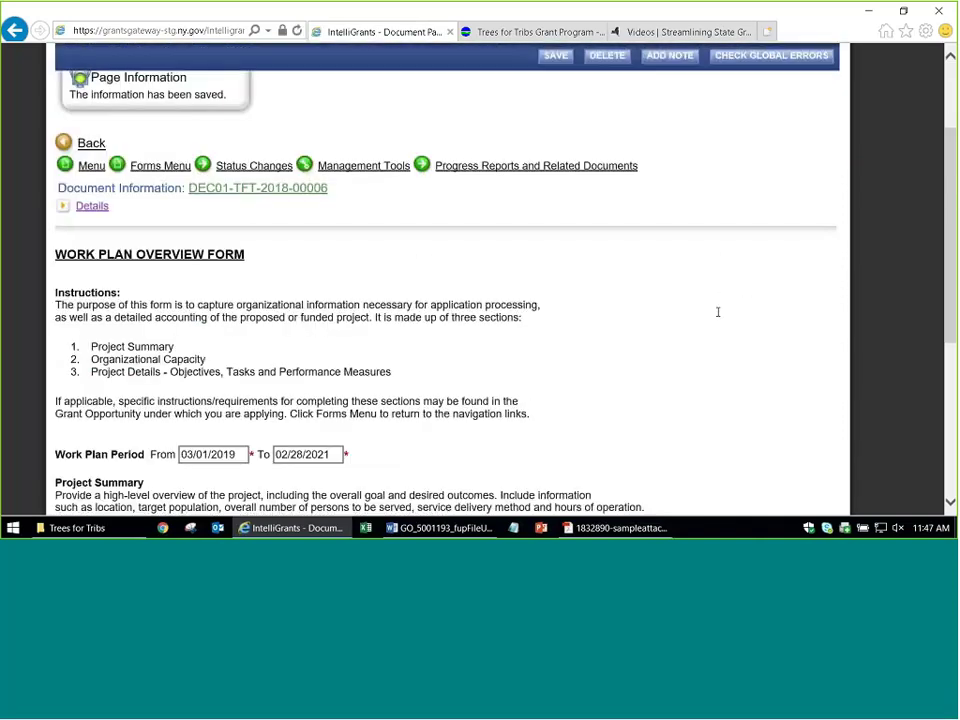
scroll(664, 339, down, 3)
scroll(667, 341, up, 4)
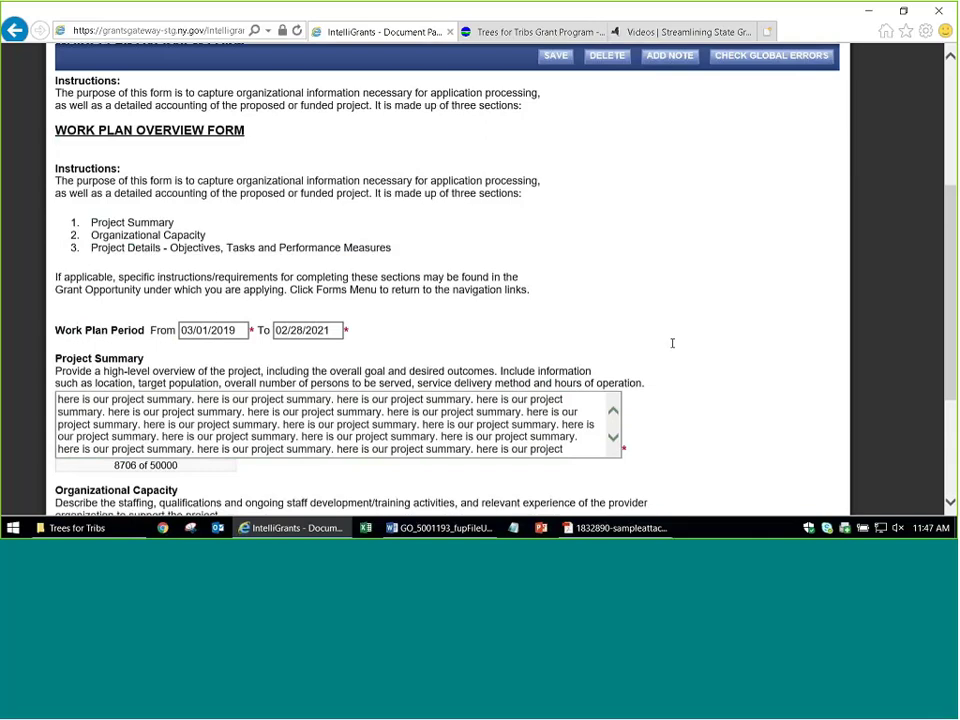
click(144, 242)
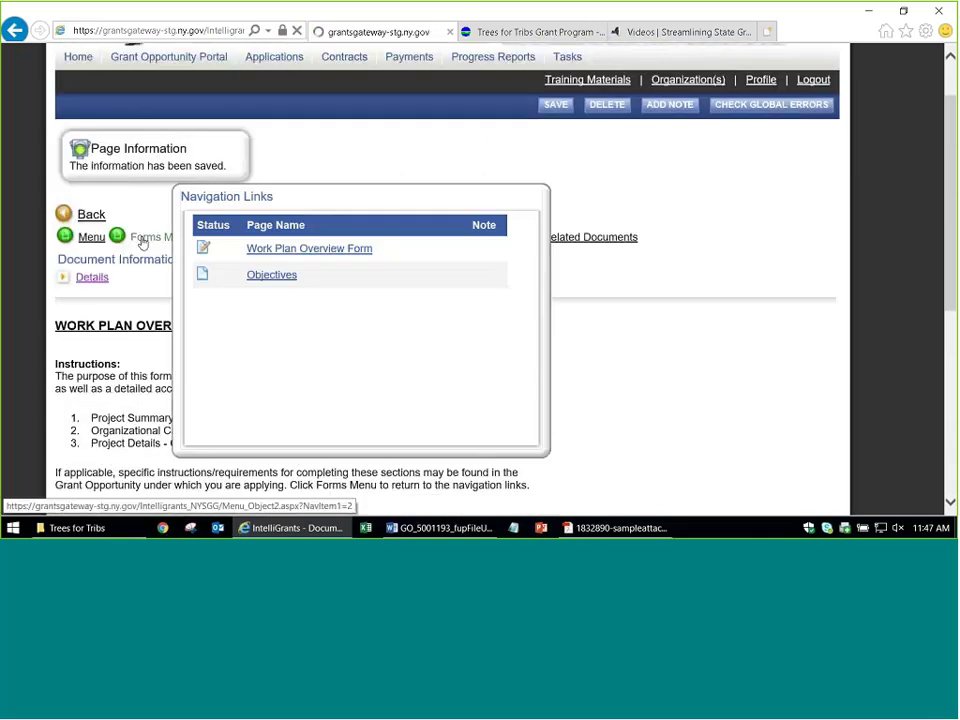
scroll(437, 296, down, 15)
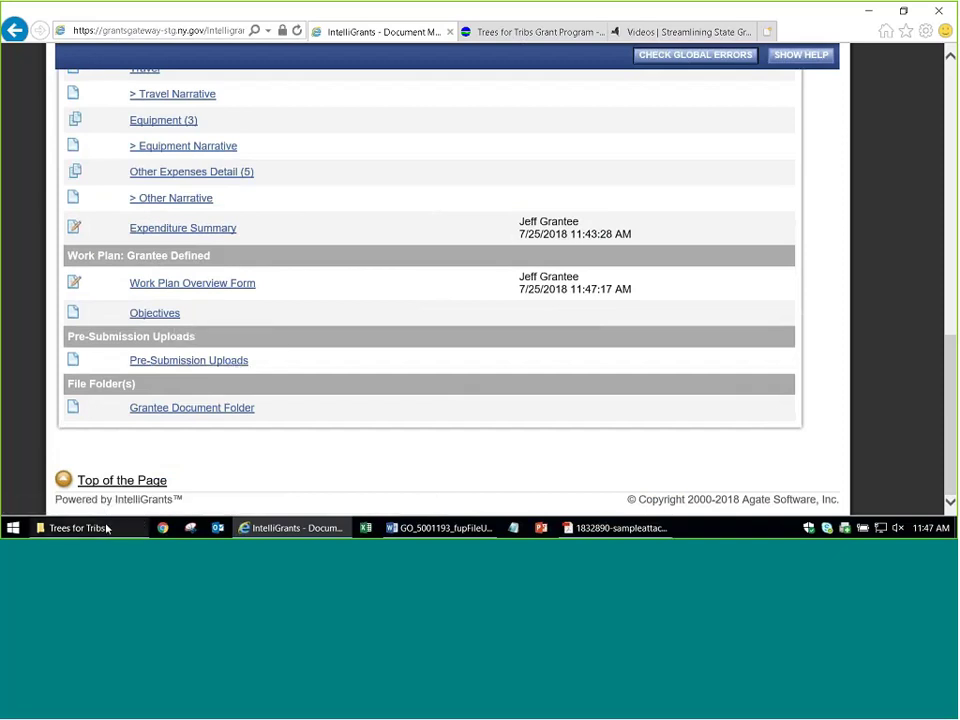
mouse_move(107, 529)
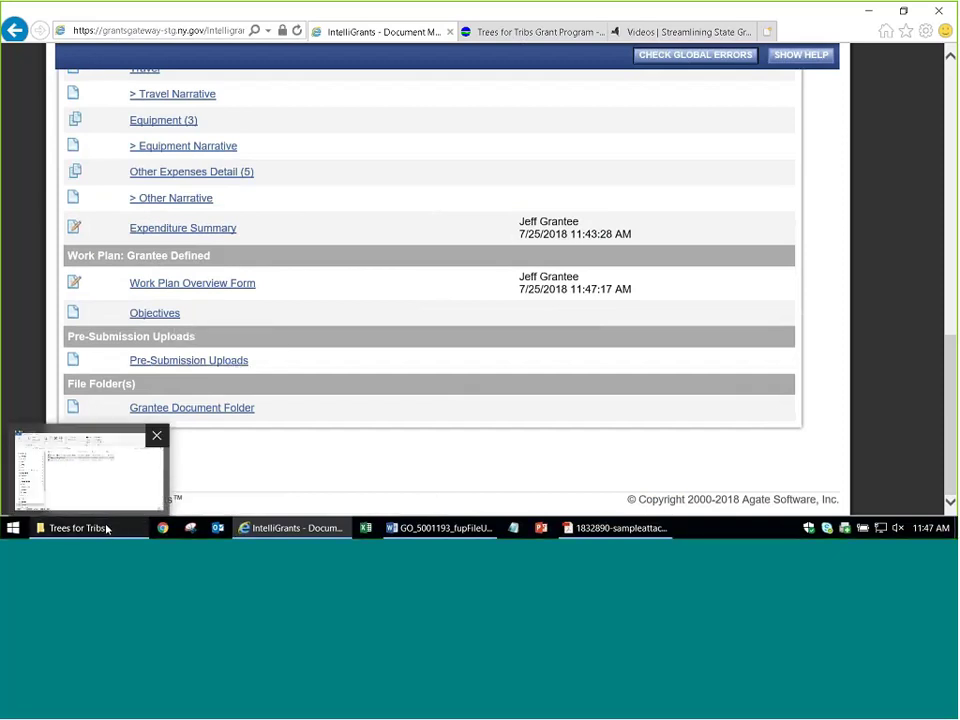
click(107, 529)
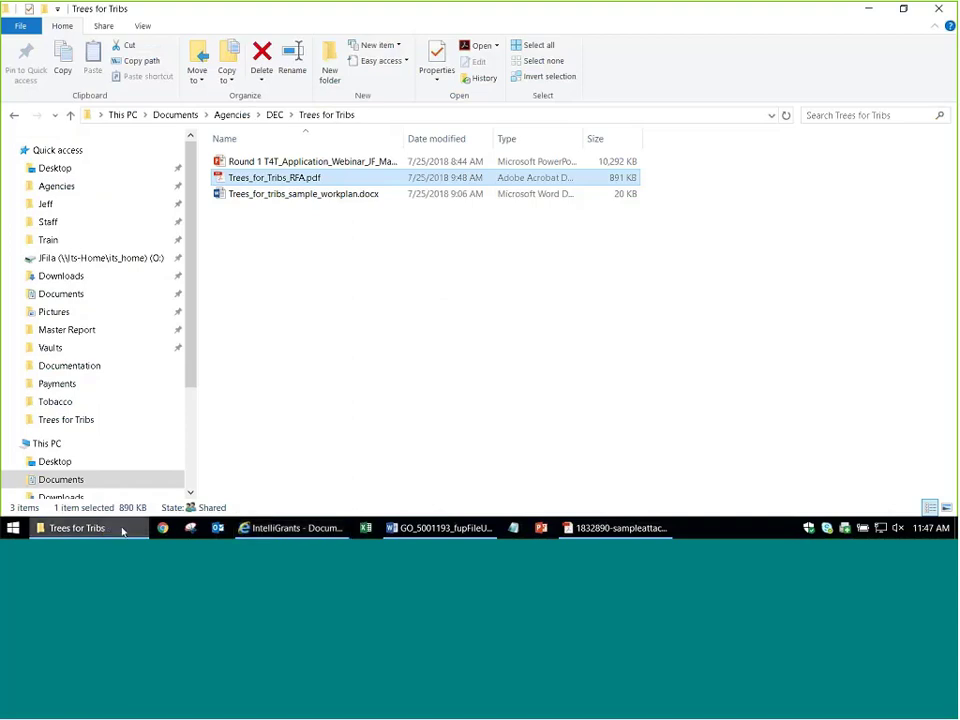
key(alt+Tab)
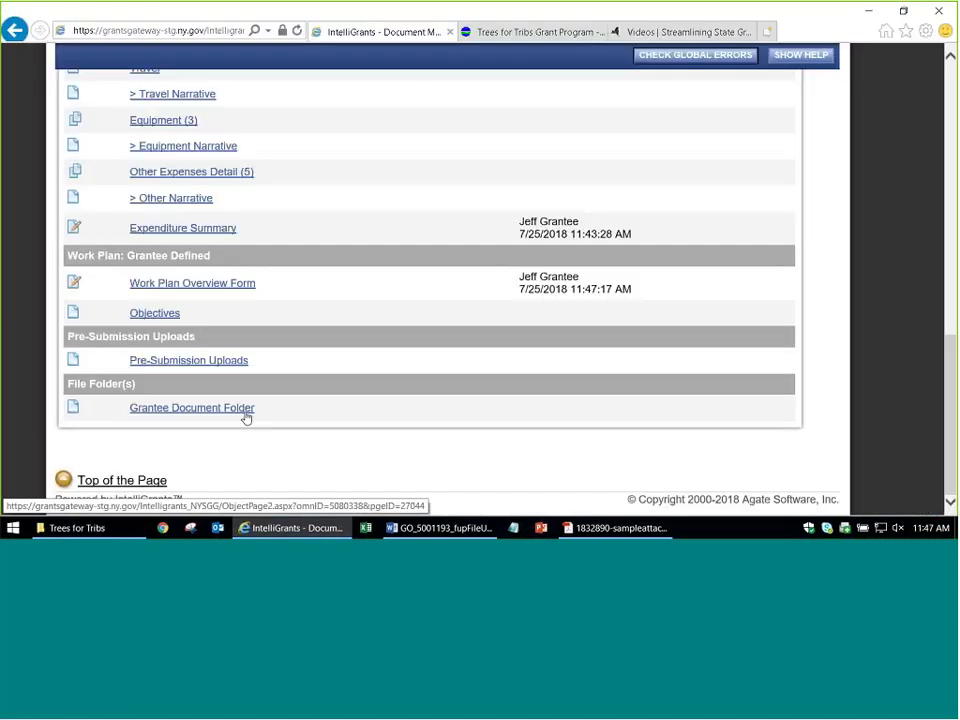
click(220, 366)
Open Trees_for_tribs_sample_workplan.docx from the Trees for Tribs folder in Word
scroll(231, 362, down, 5)
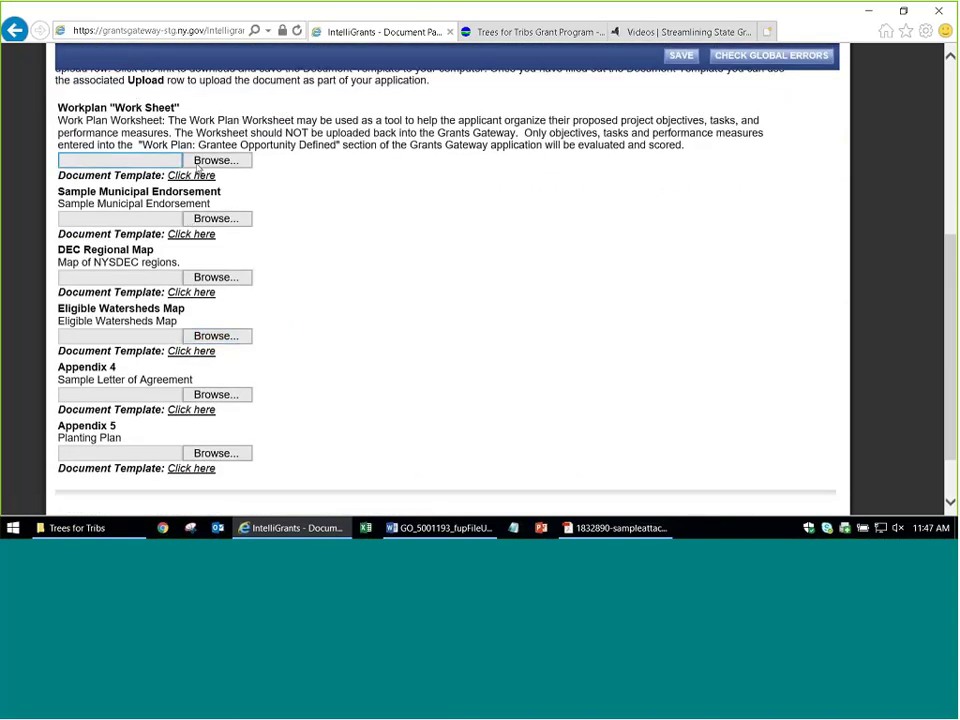
click(111, 527)
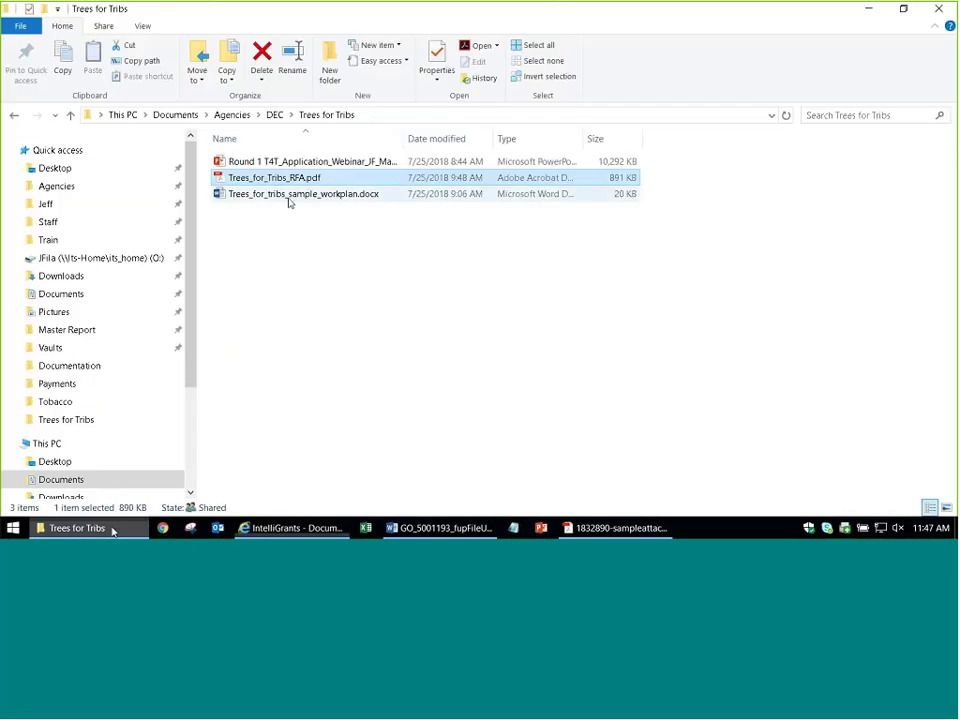
double_click(287, 199)
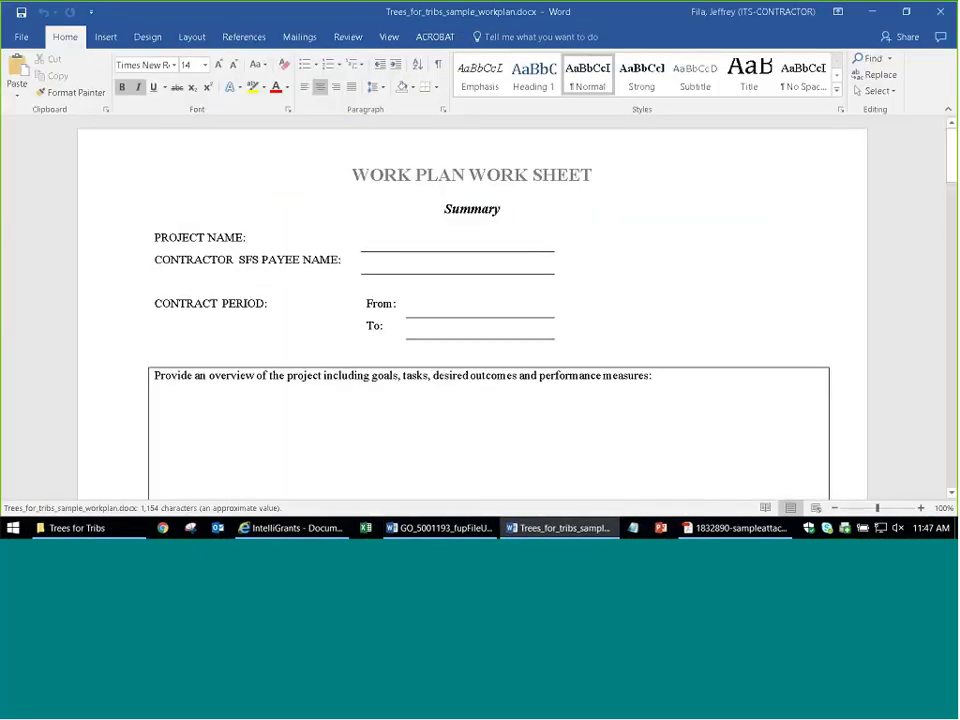
Scroll the workplan to the Detail table and inspect Objective 1's text
scroll(373, 419, down, 2)
click(229, 334)
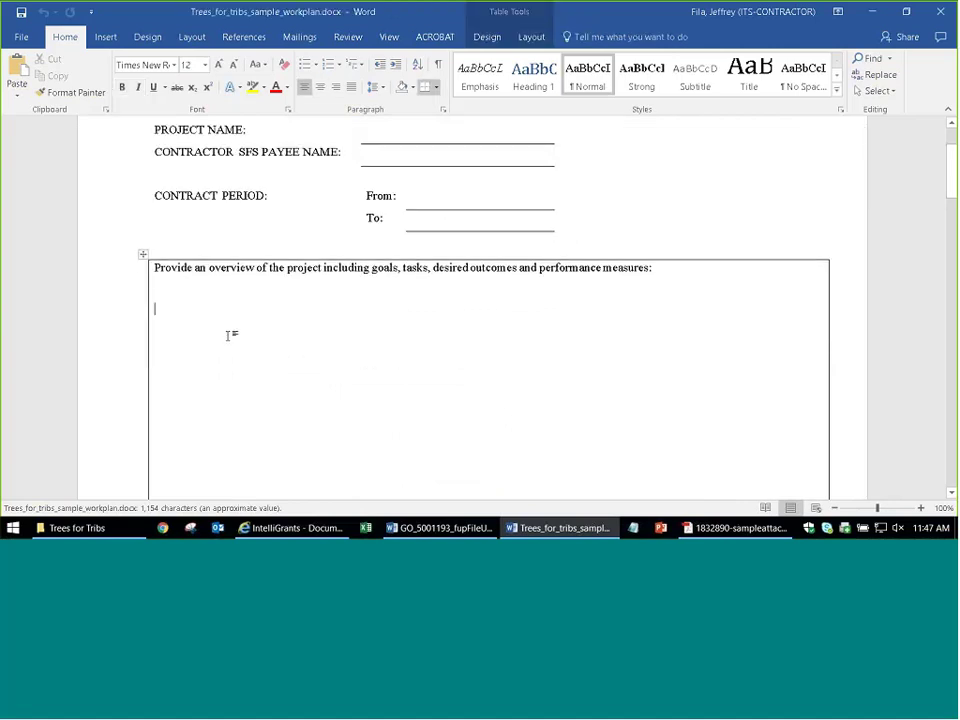
scroll(234, 336, down, 3)
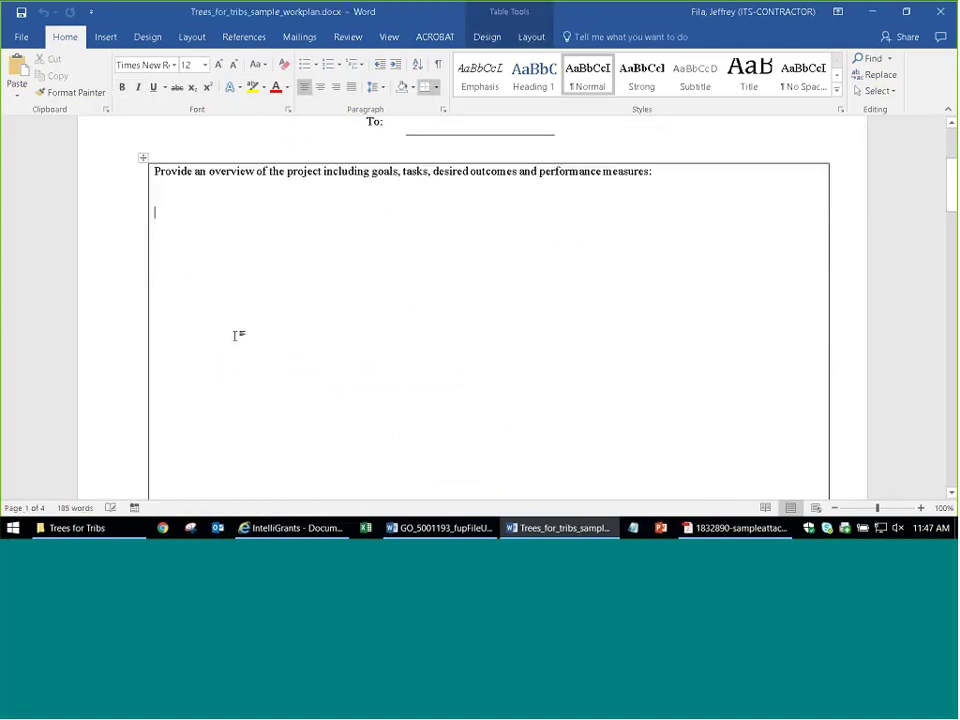
scroll(236, 341, down, 4)
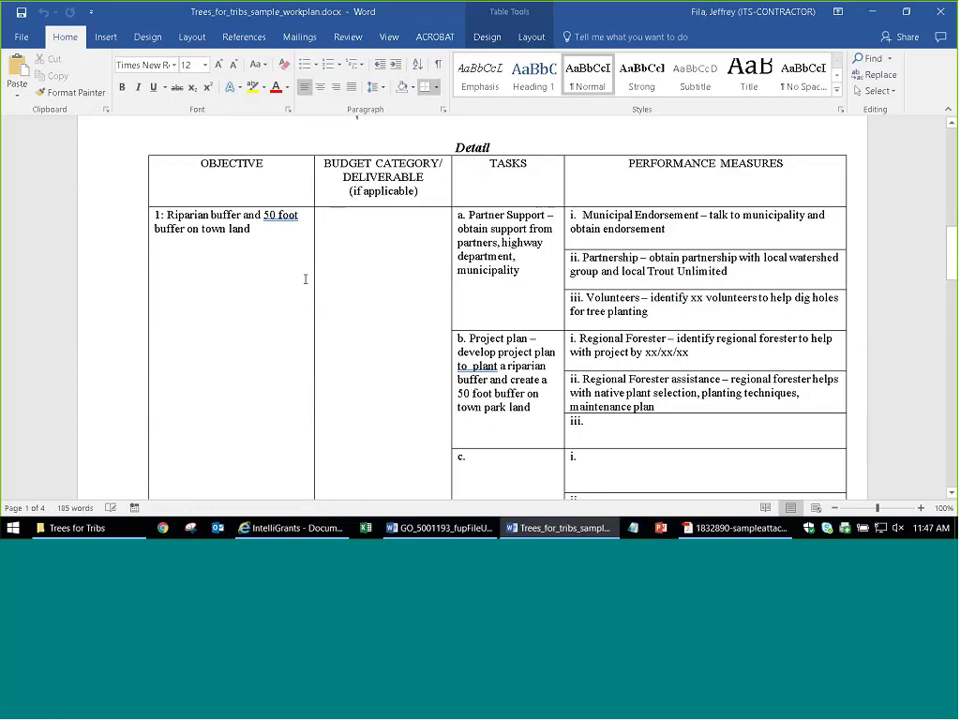
scroll(304, 280, up, 1)
scroll(303, 300, down, 1)
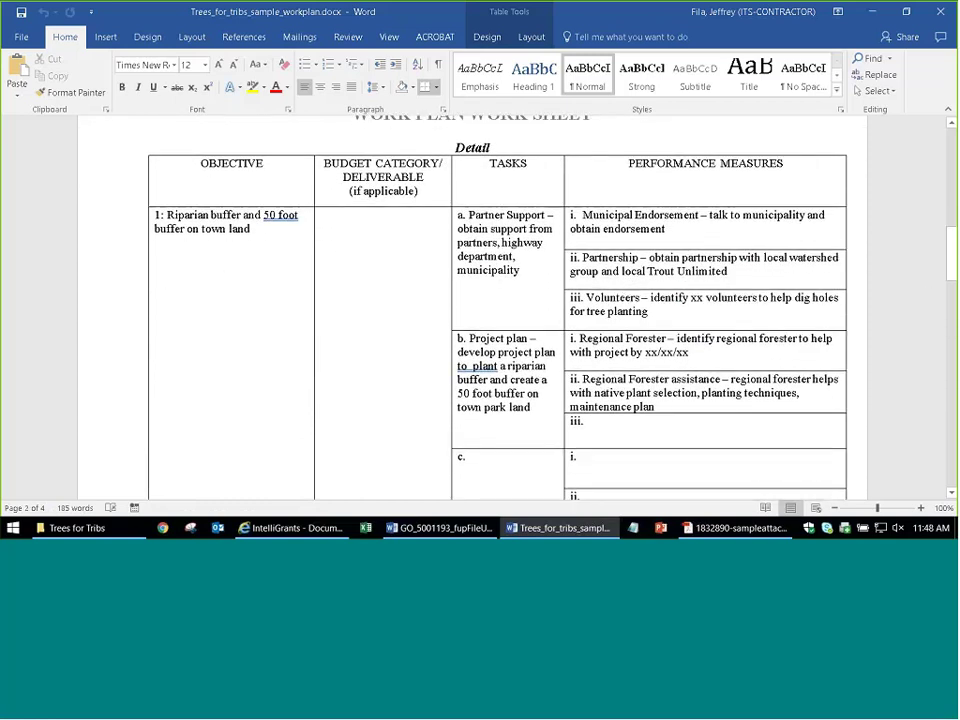
drag(257, 229, 156, 215)
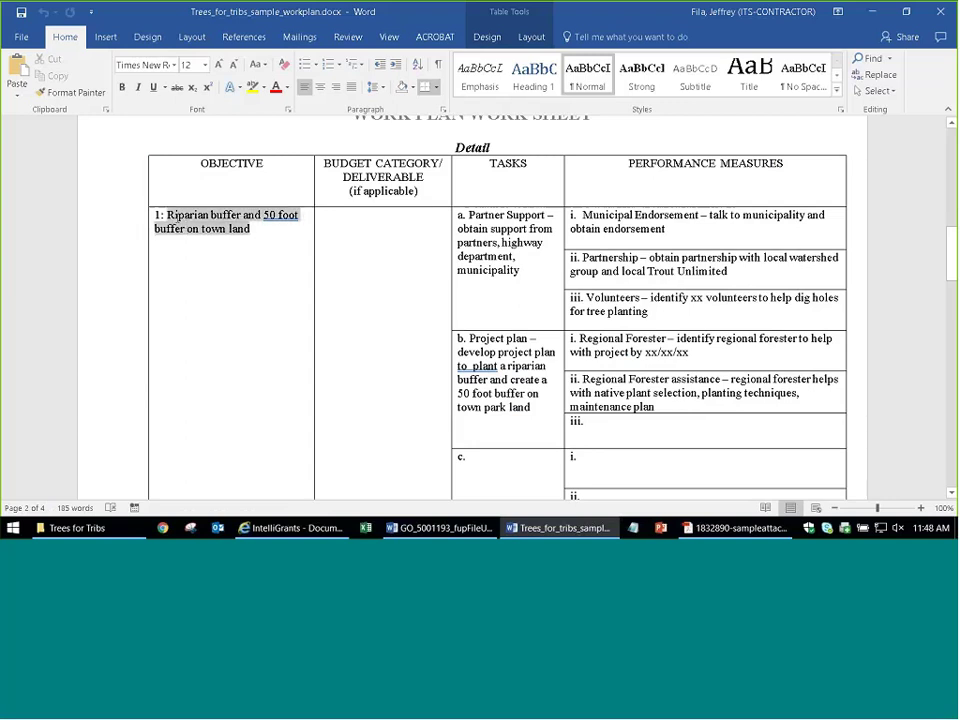
click(252, 230)
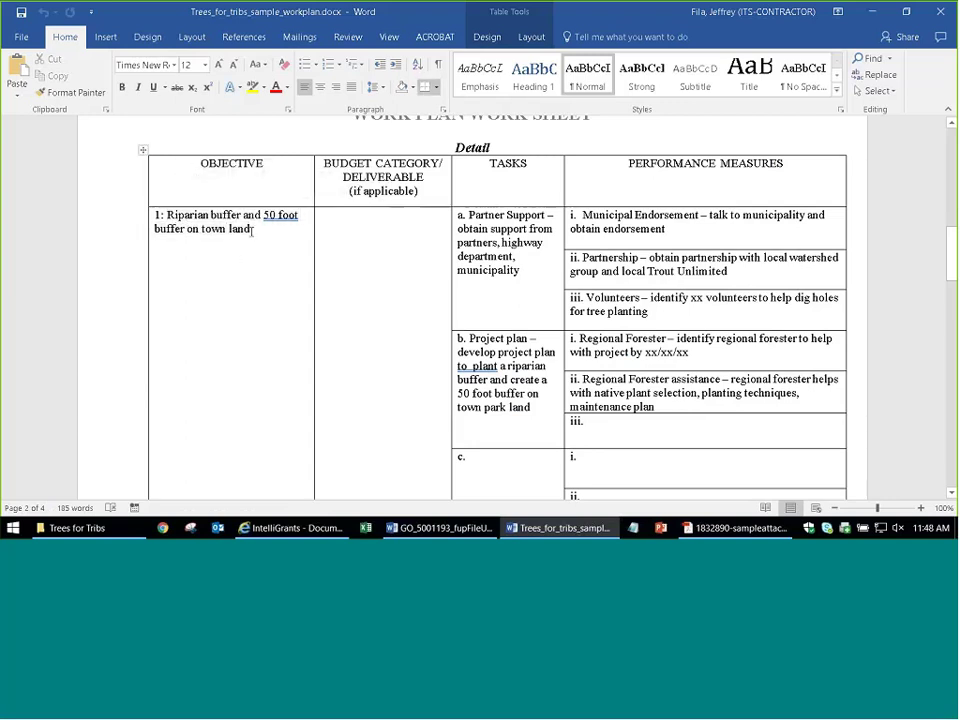
key(ctrl+Left)
Review the Partner Support and Project plan task text in the Detail table
drag(457, 228, 520, 270)
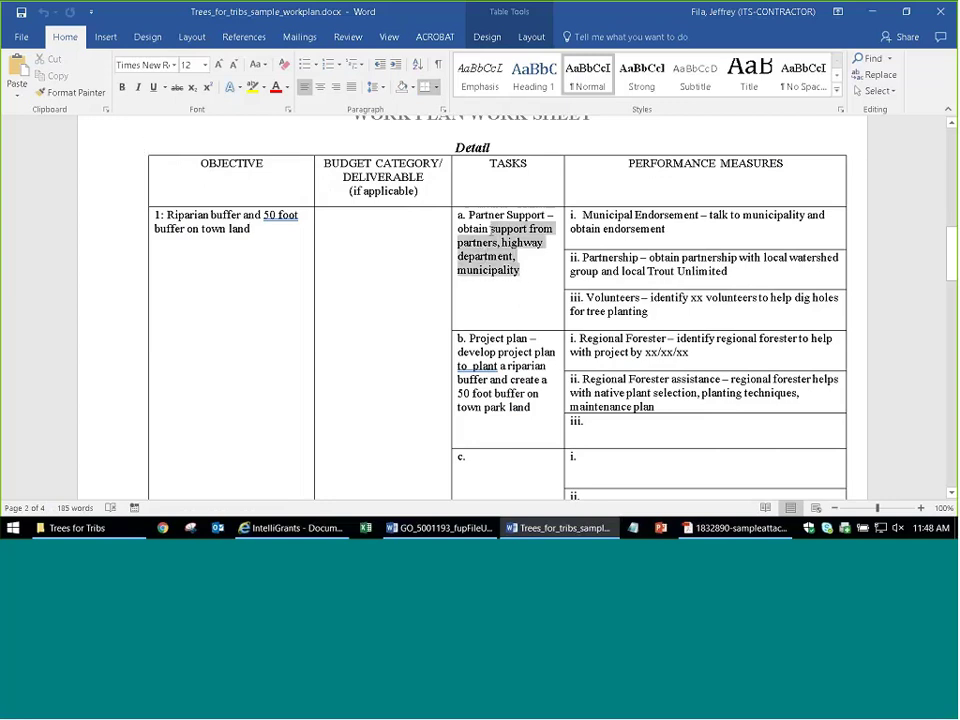
scroll(520, 335, down, 1)
drag(531, 372, 469, 302)
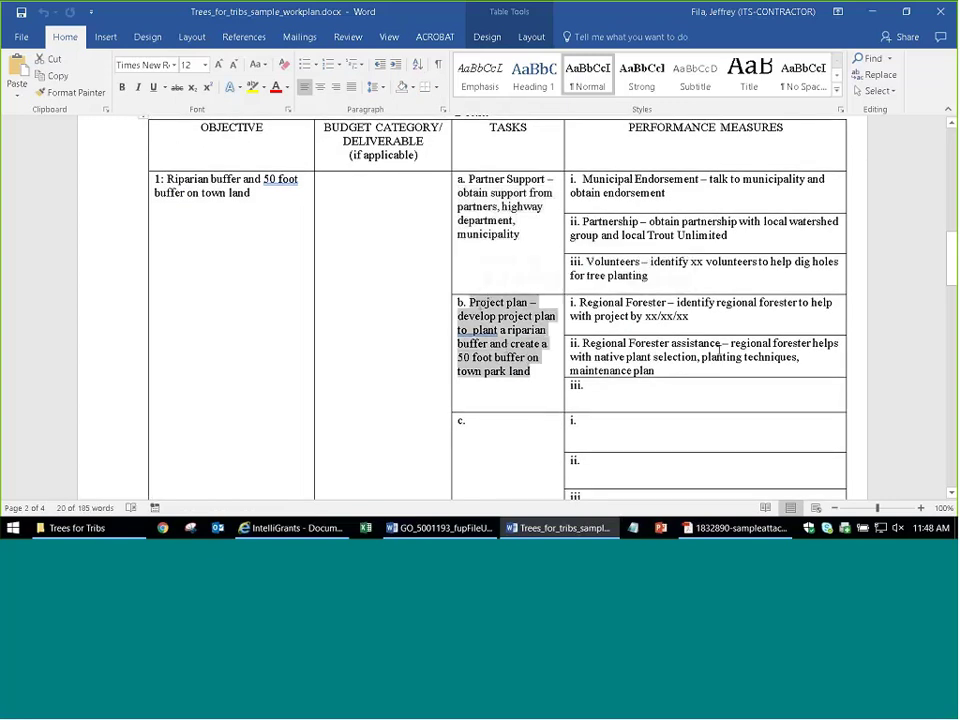
scroll(558, 262, up, 1)
click(662, 228)
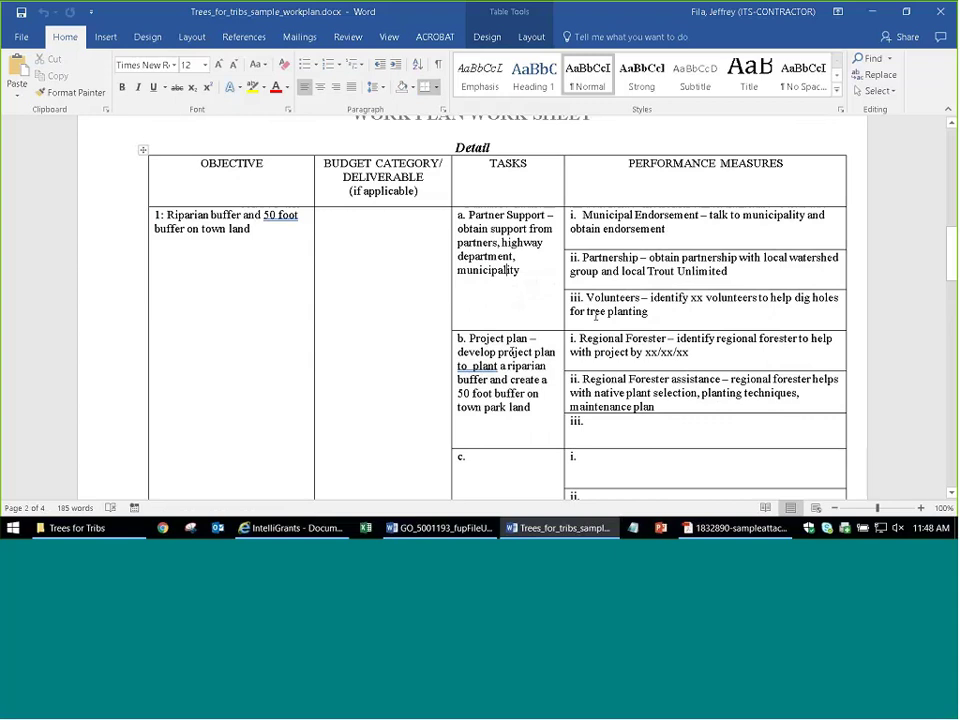
scroll(338, 366, down, 10)
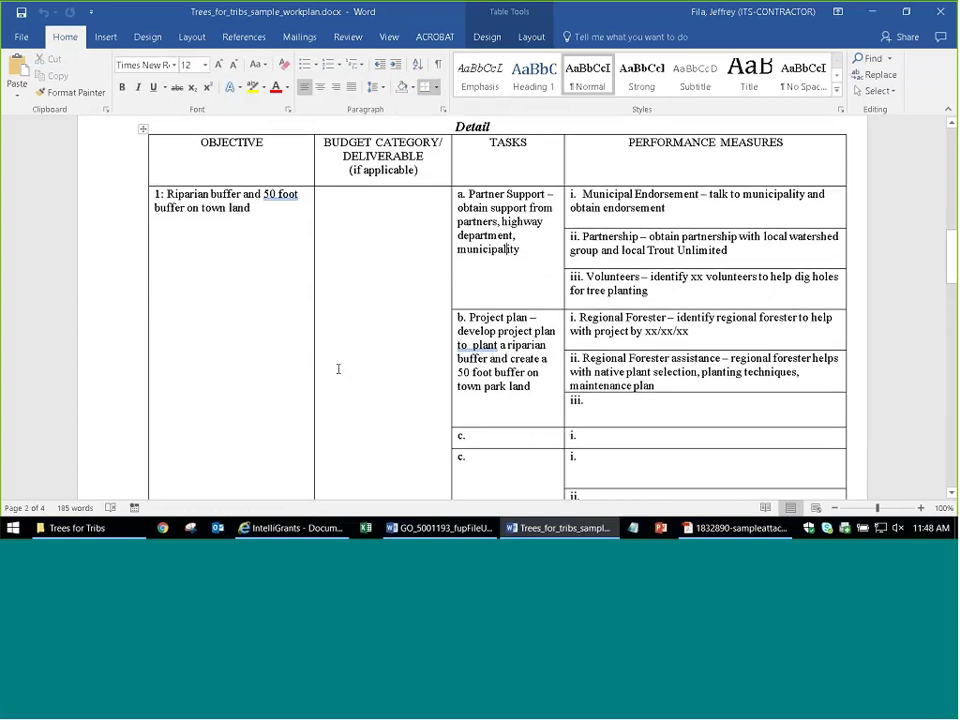
scroll(338, 366, down, 3)
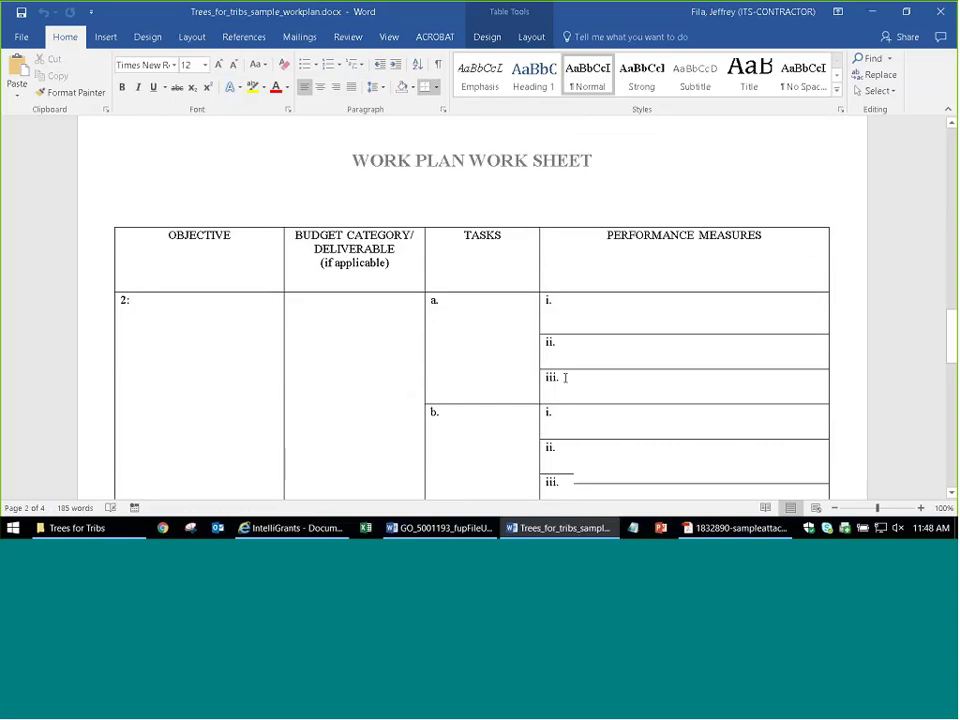
scroll(565, 377, up, 10)
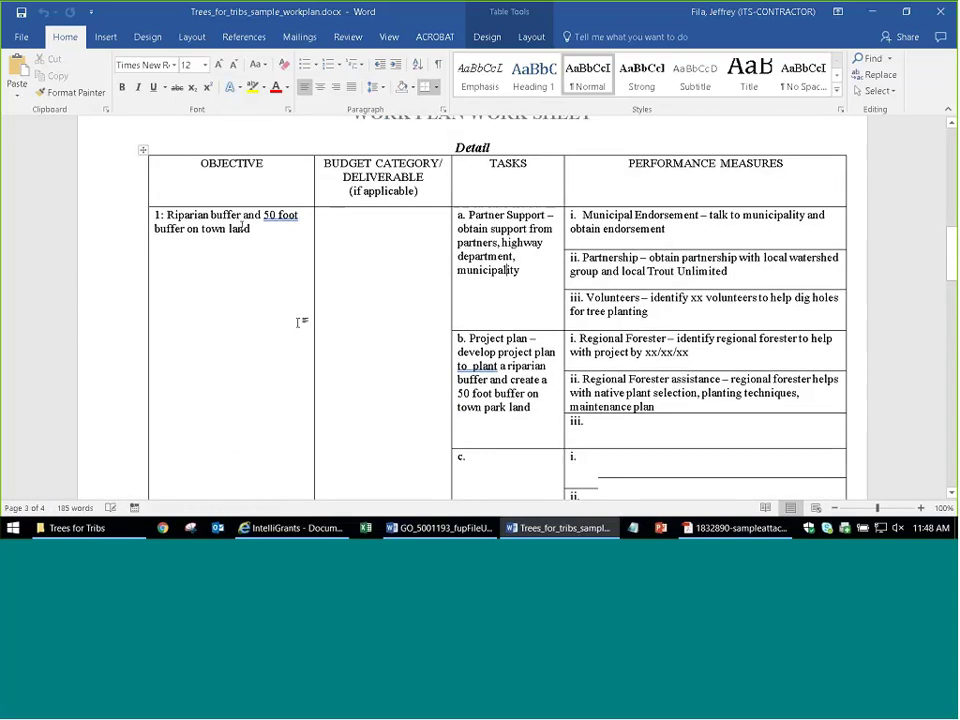
Copy Objective 1, 'Riparian buffer and 50 foot buffer on town land', for the grant form
drag(166, 215, 250, 229)
key(ctrl+c)
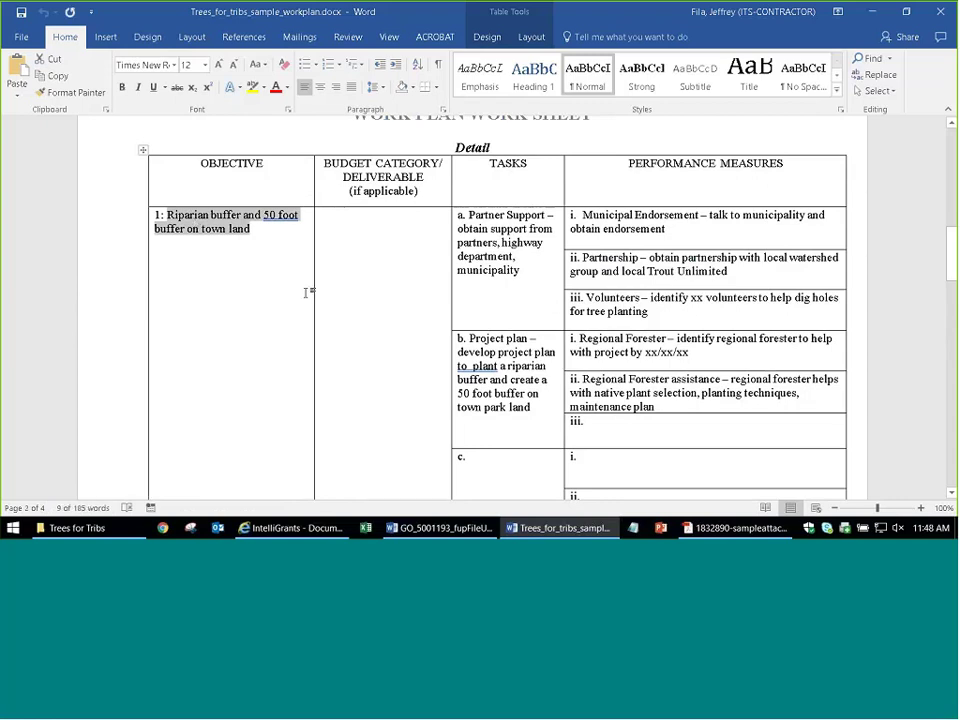
key(alt+Tab)
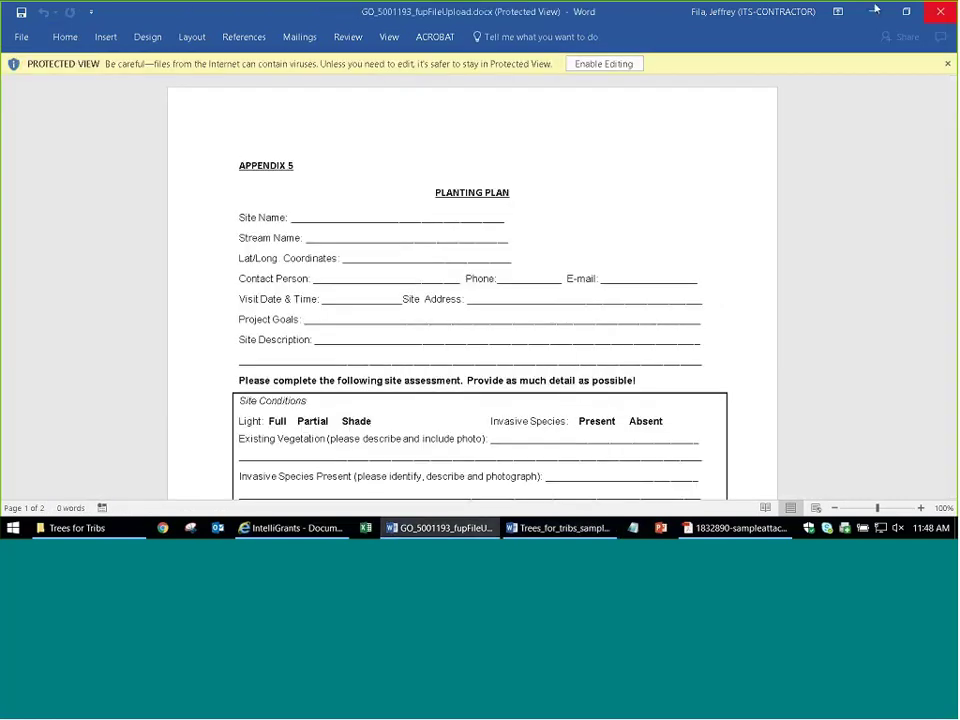
key(alt+Tab)
key(alt+Tab)
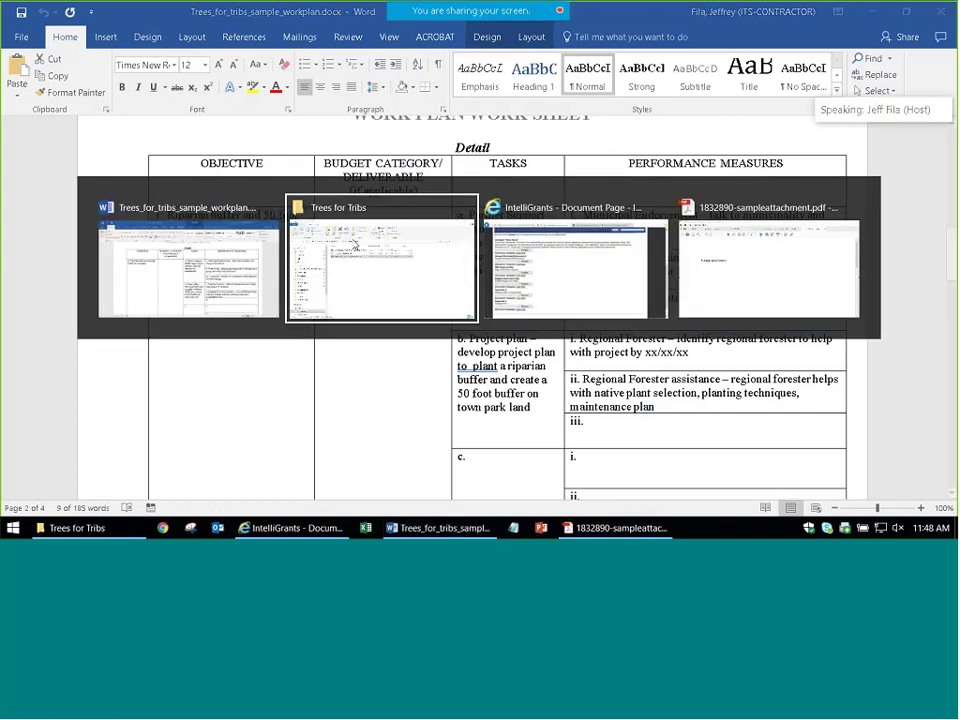
key(alt+Tab)
Open the Objectives form from the Forms Menu
scroll(386, 302, up, 5)
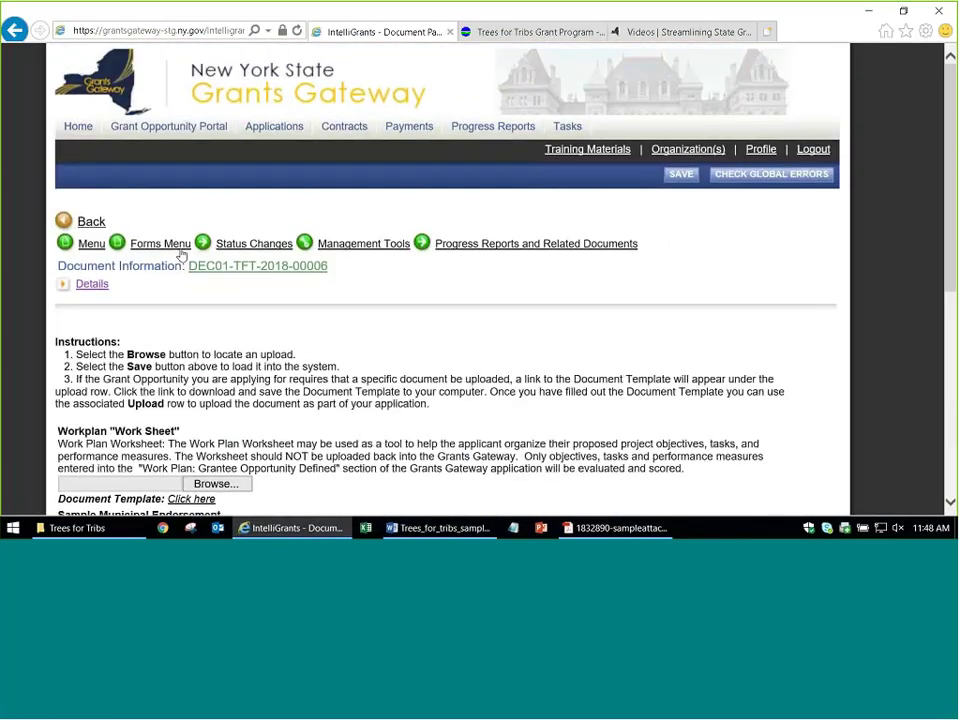
click(172, 249)
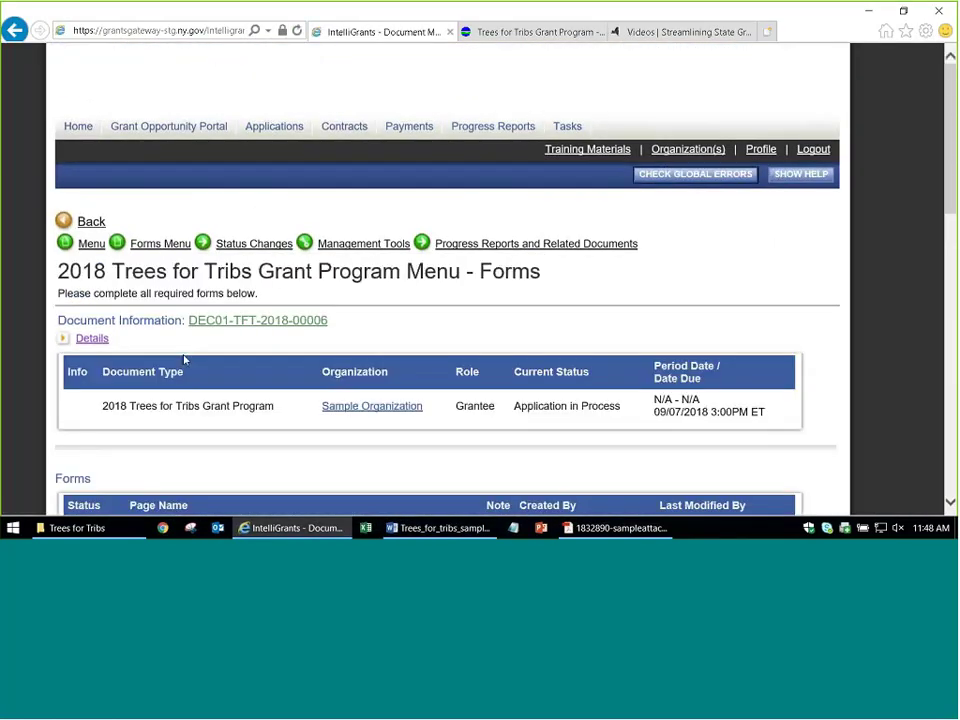
scroll(184, 360, down, 10)
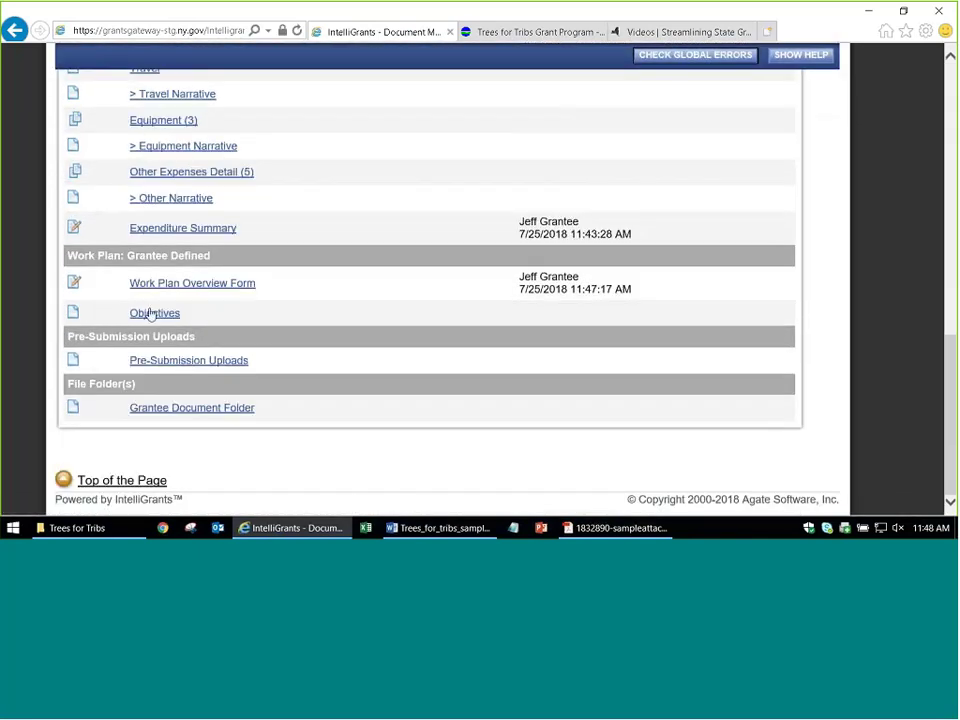
click(152, 313)
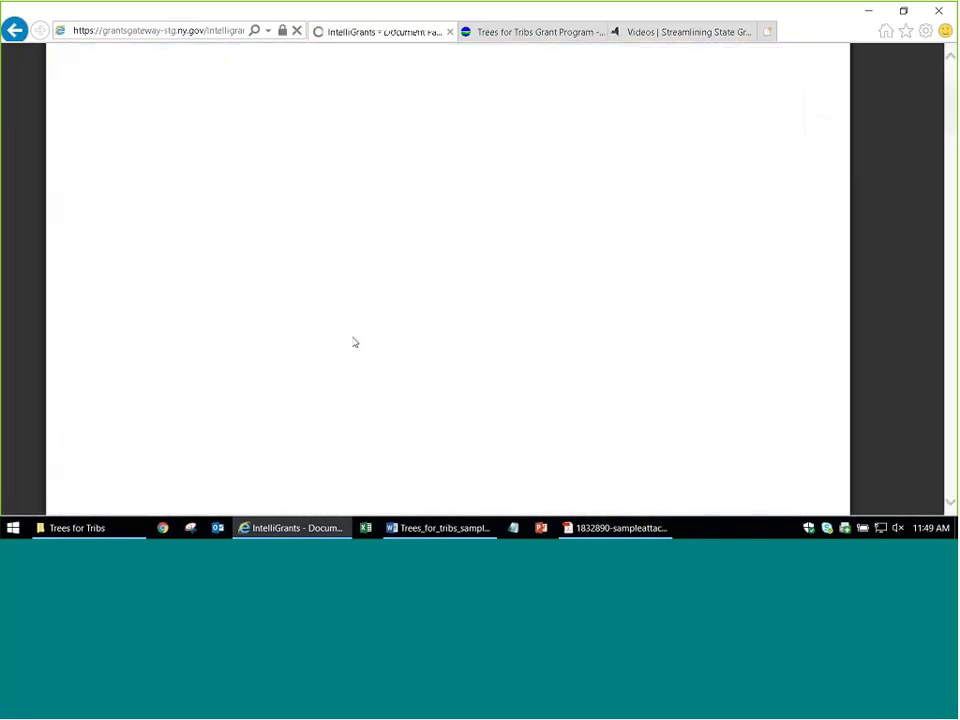
Save objective 'Riparian buffer and 50 foot buffer on town land' with description 'Description here.'
scroll(300, 330, down, 3)
click(259, 249)
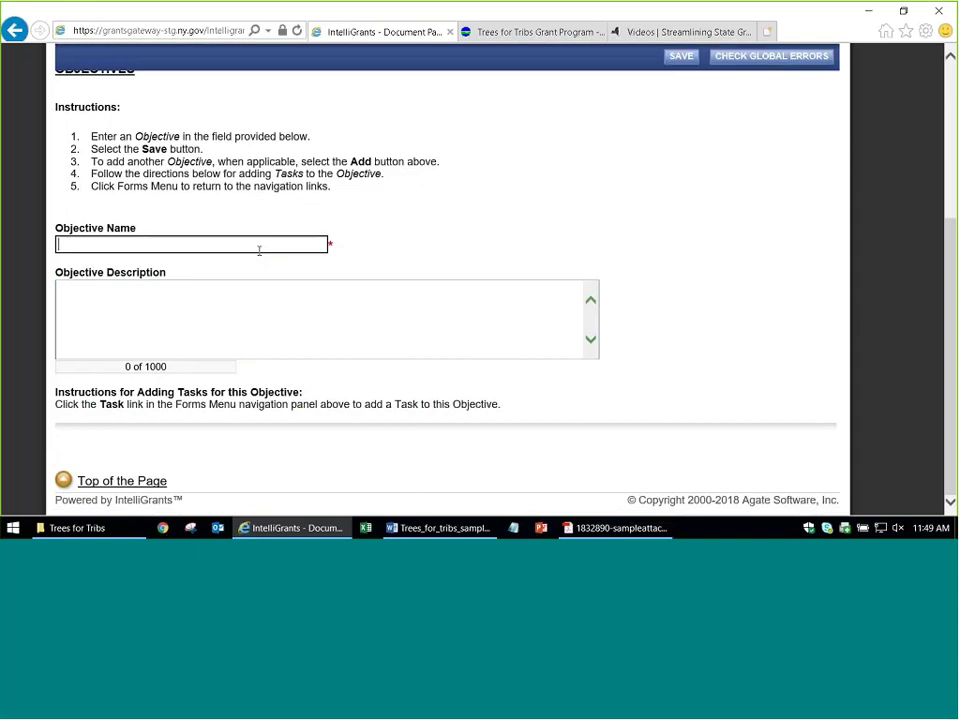
key(ctrl+v)
click(271, 301)
text(D)
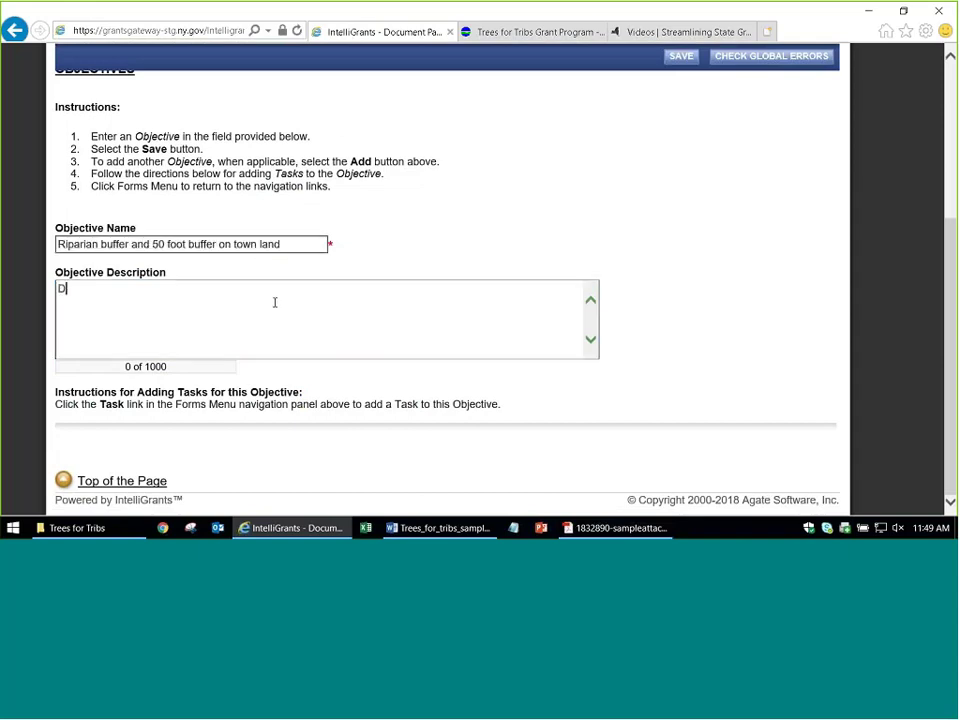
text(escription here.)
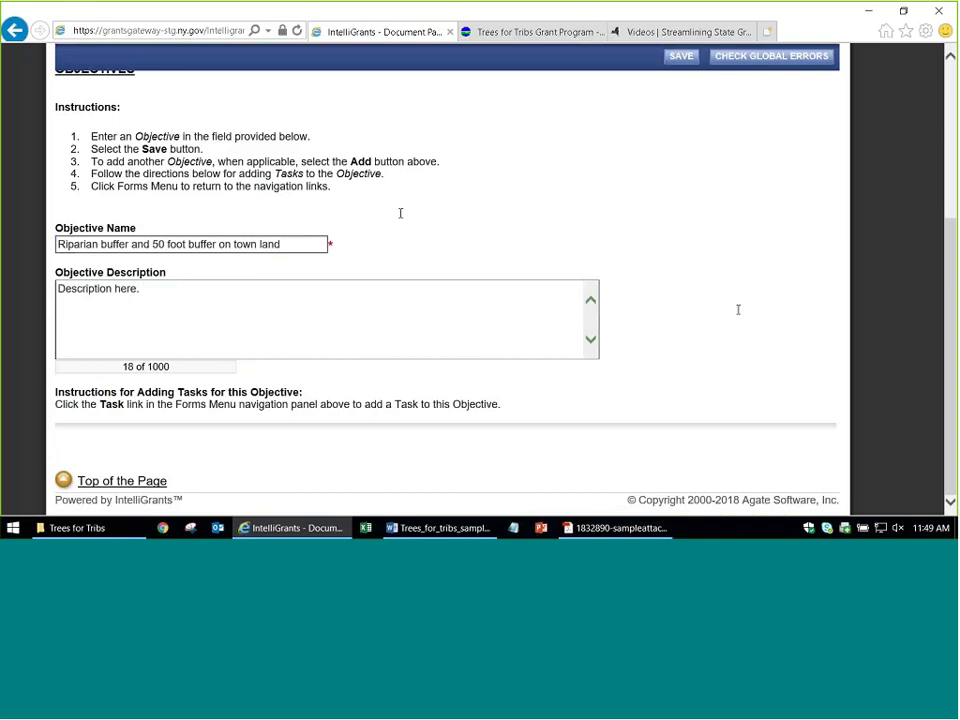
click(682, 57)
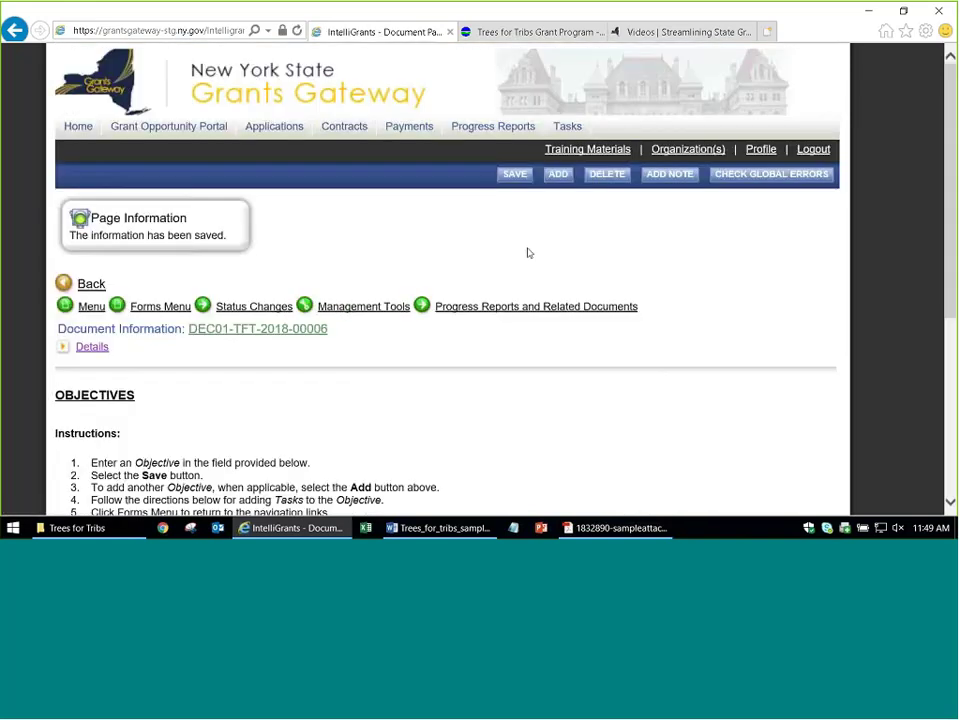
scroll(718, 264, down, 3)
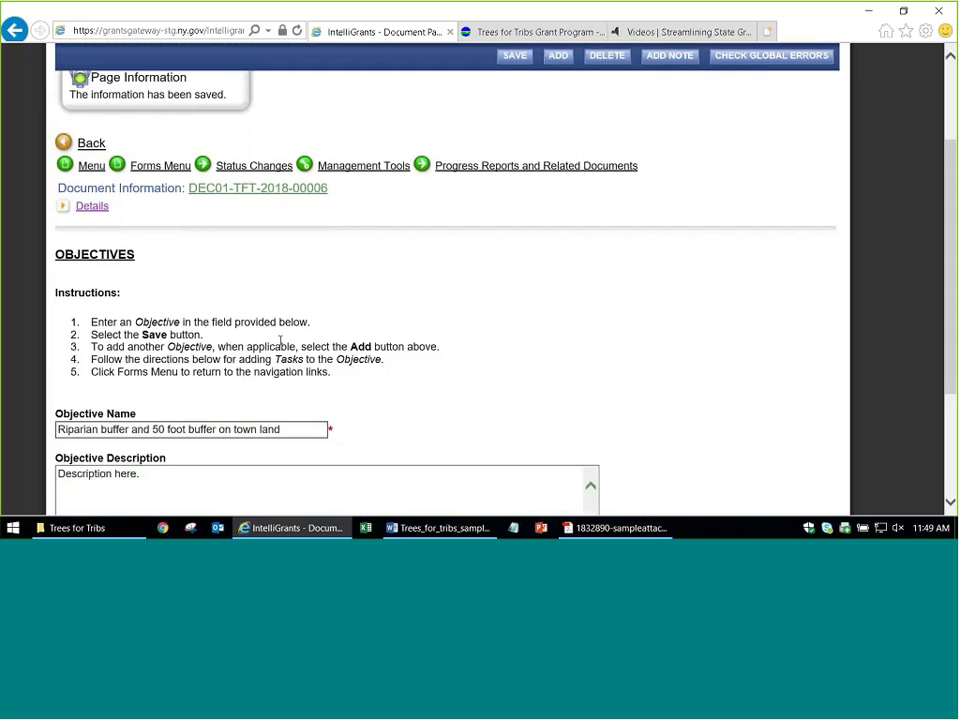
click(184, 168)
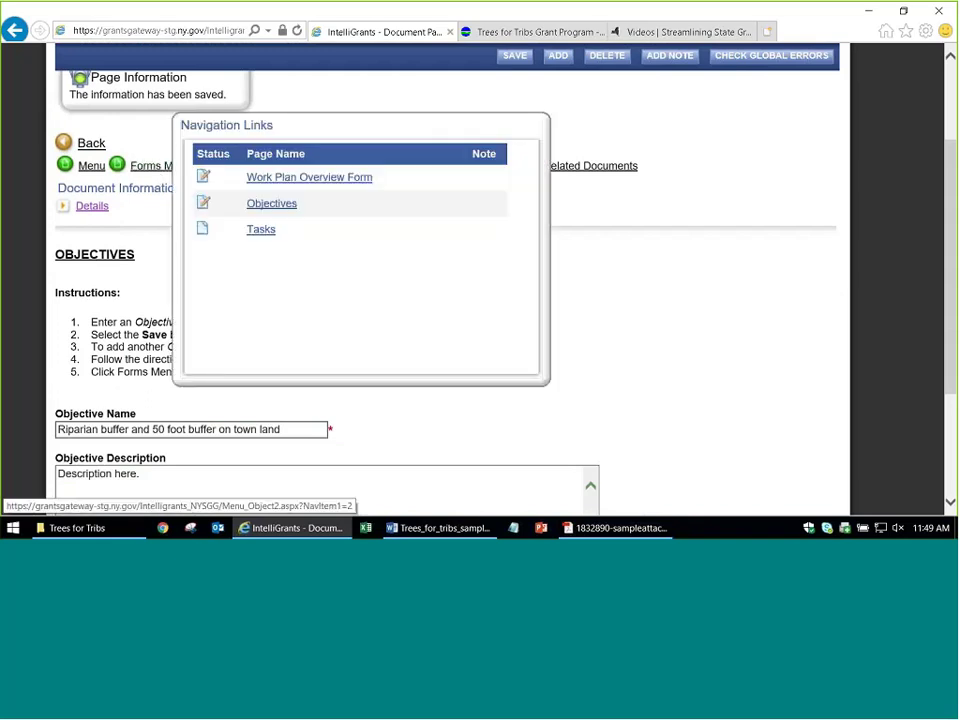
Open the Tasks page for the riparian buffer objective
click(260, 231)
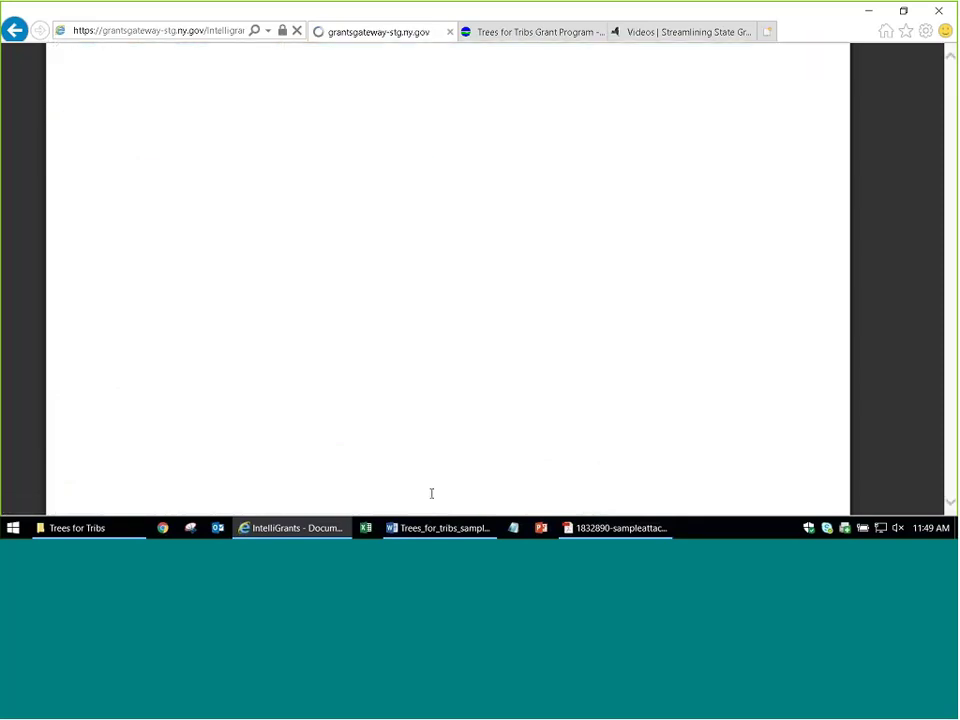
scroll(369, 319, down, 3)
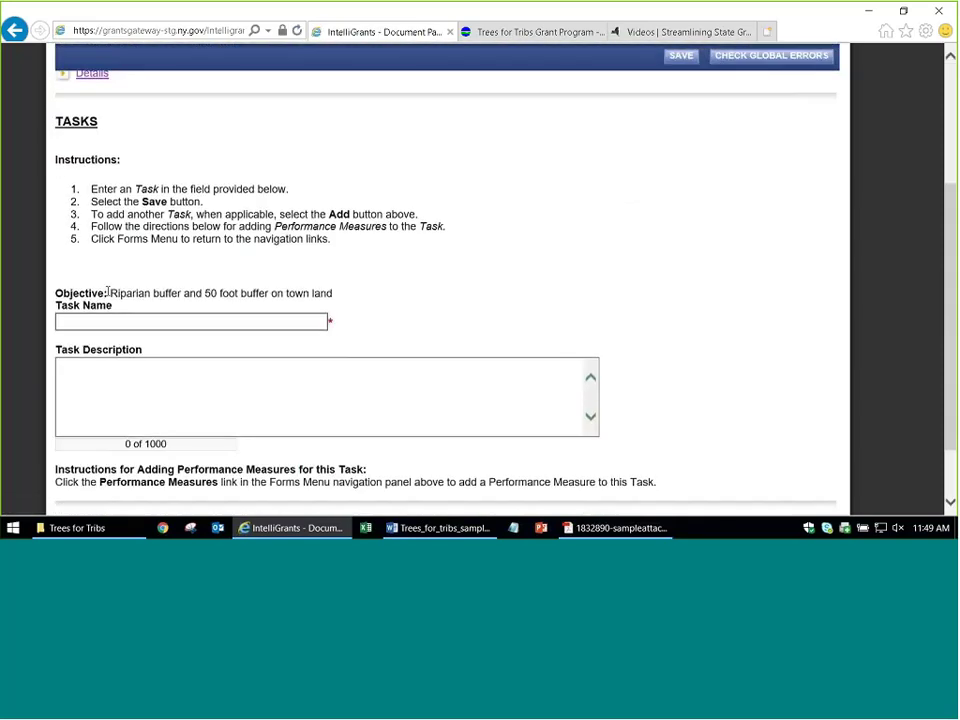
drag(110, 292, 312, 293)
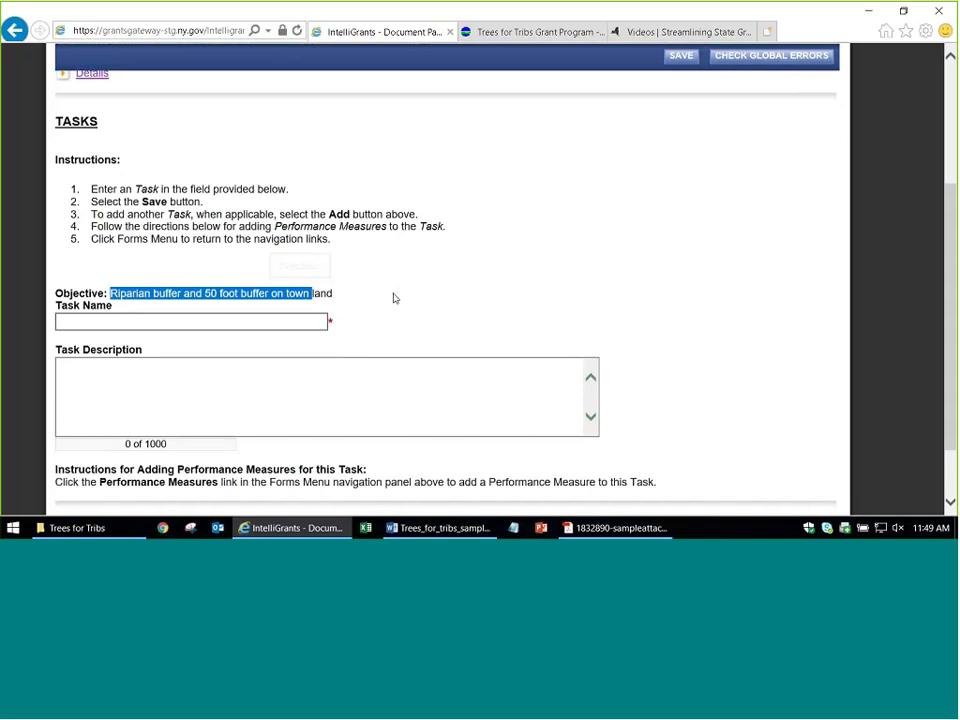
click(368, 398)
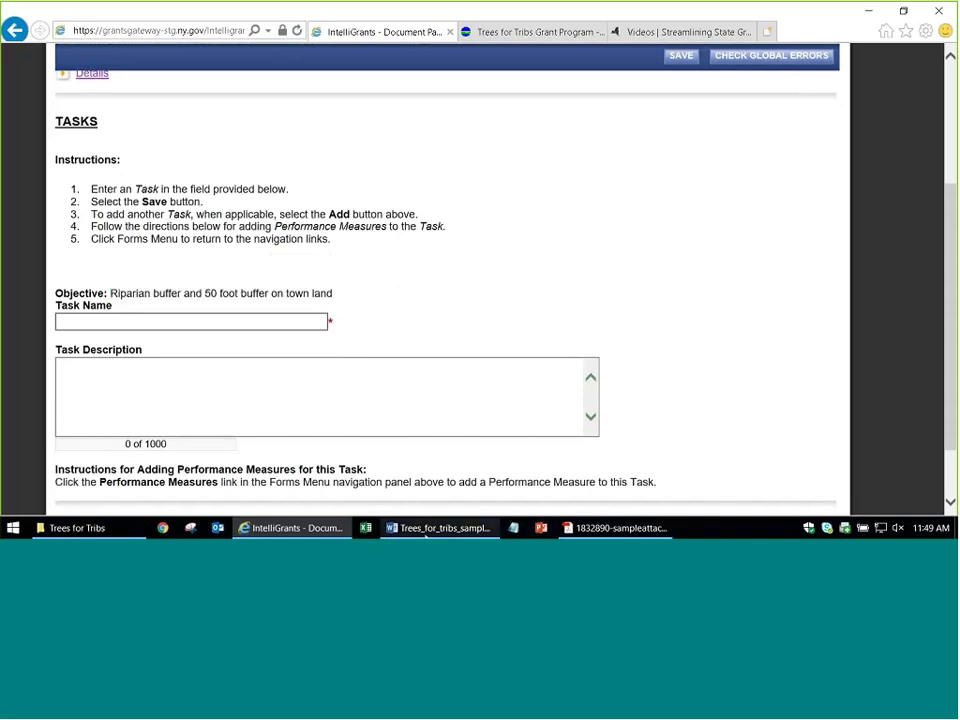
Copy 'Partner Support' from the Word workplan into Task Name
click(425, 536)
click(521, 289)
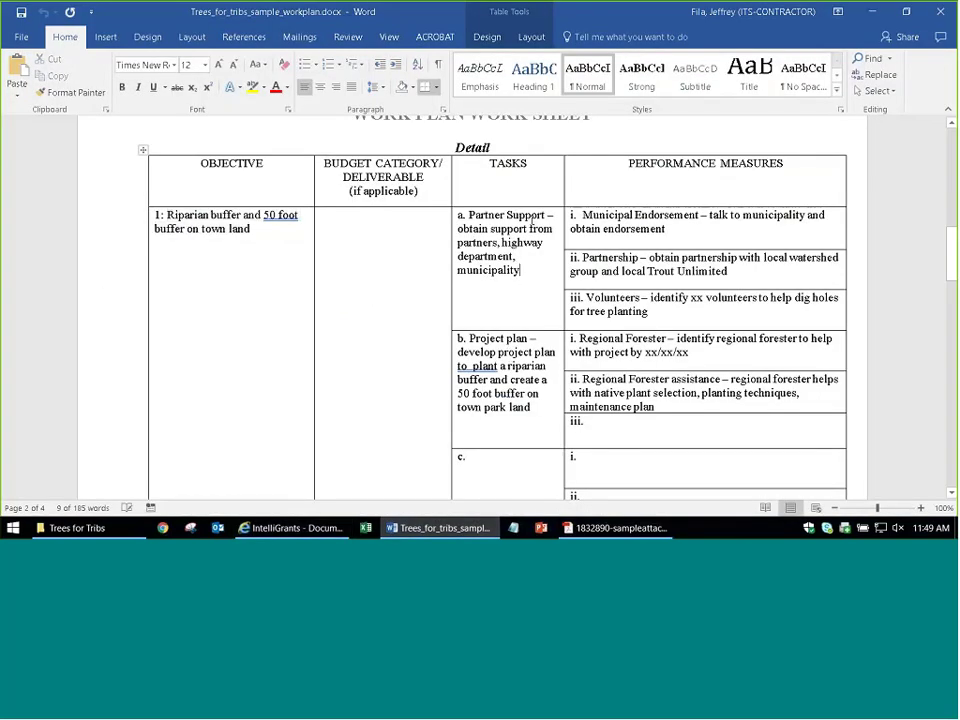
drag(534, 216, 470, 216)
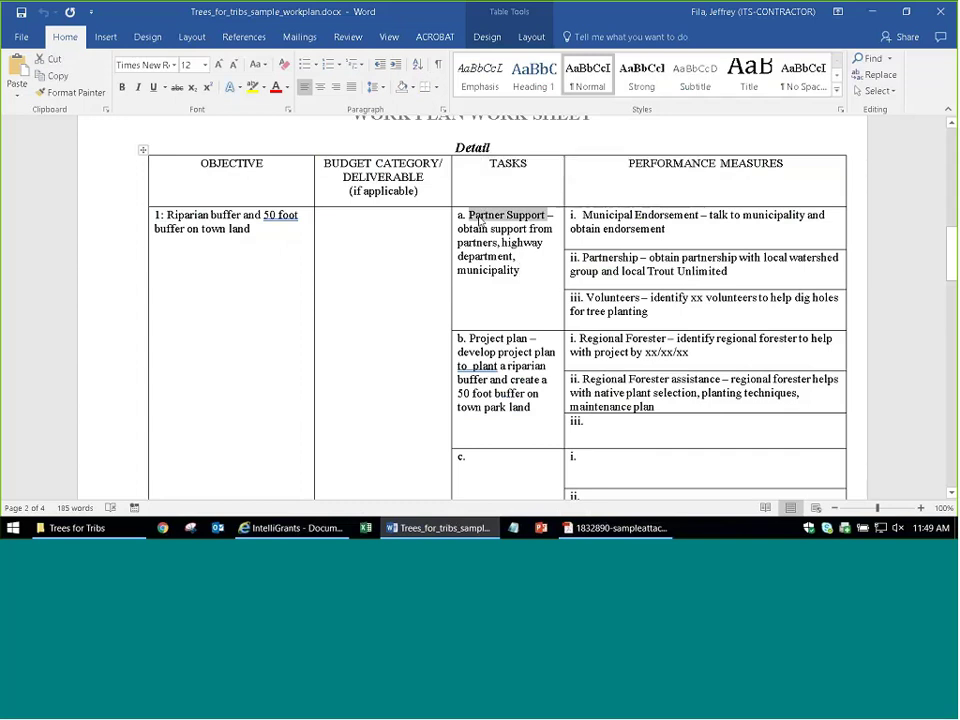
key(ctrl+c)
key(alt+Tab)
click(253, 323)
key(ctrl+v)
Paste the Partner Support description from Word into Task Description and save the task
click(255, 371)
key(alt+Tab)
drag(529, 272, 455, 232)
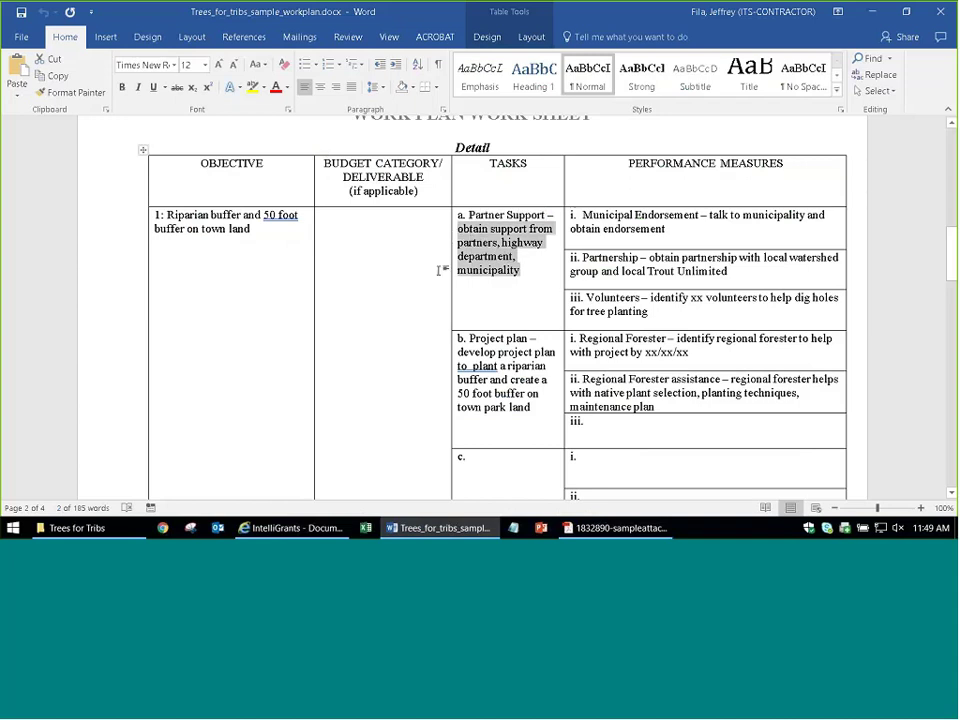
key(ctrl+c)
key(alt+Tab)
key(ctrl+v)
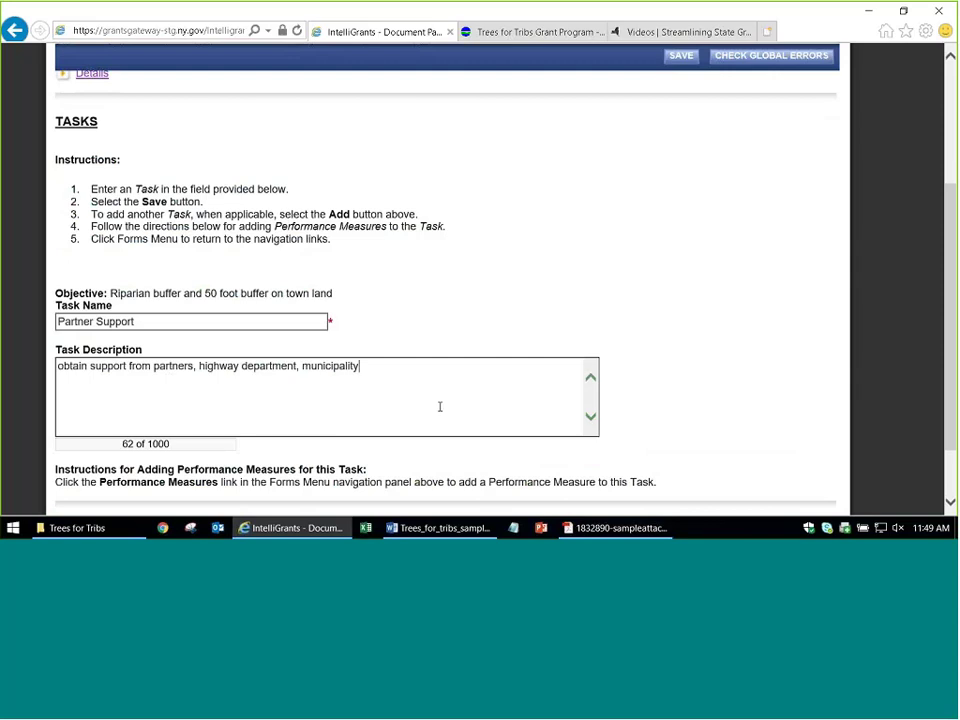
click(681, 55)
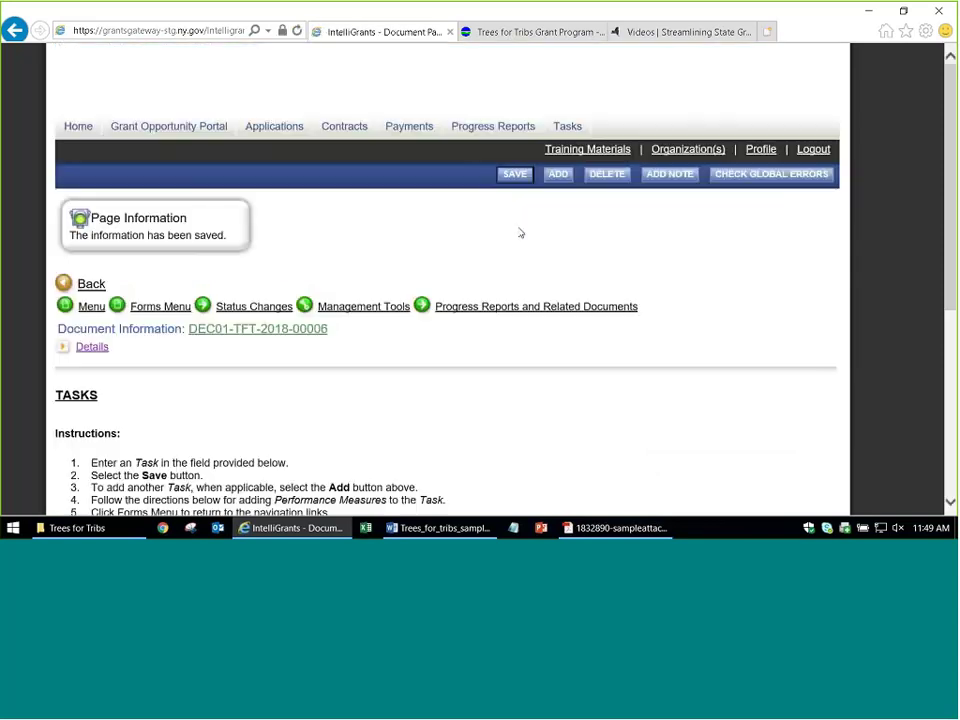
Go to the Performance Measure page from the Forms Menu
scroll(239, 382, down, 4)
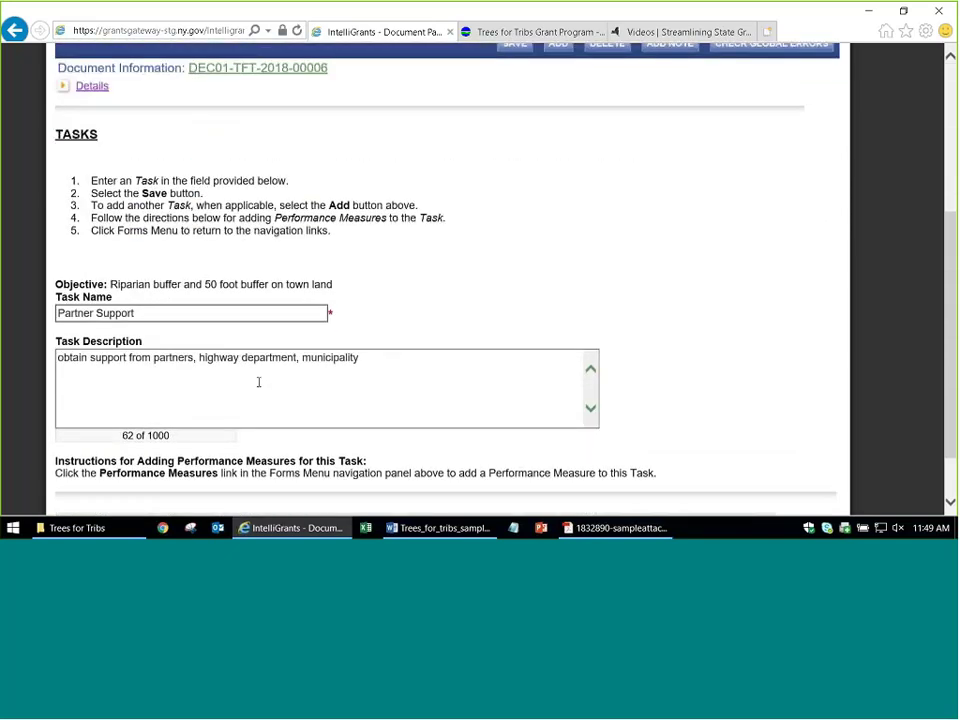
scroll(324, 381, up, 2)
click(155, 166)
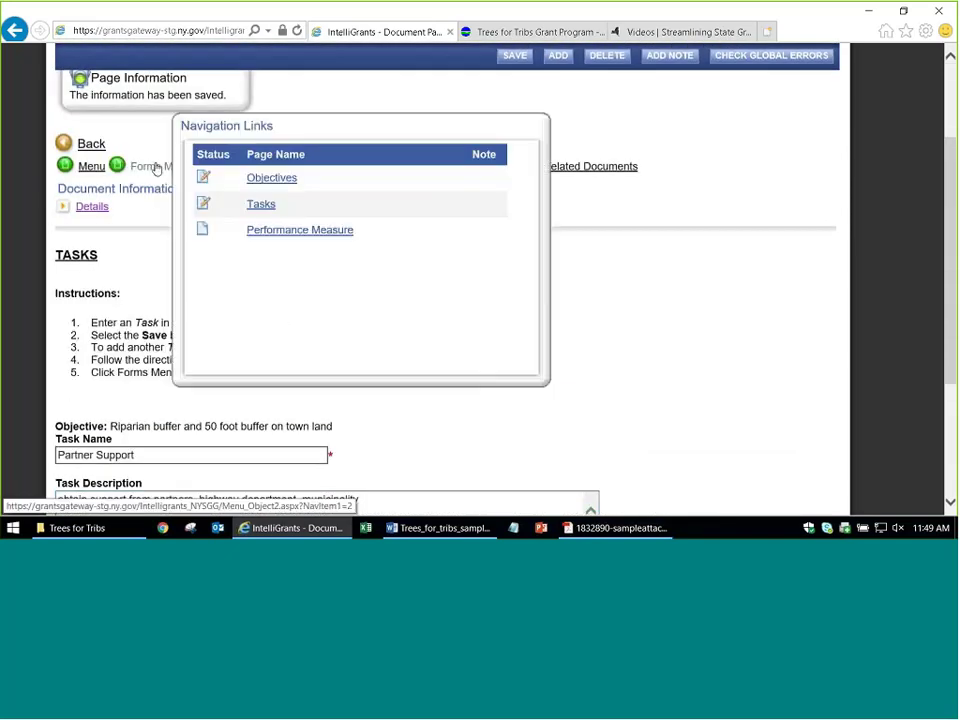
click(297, 234)
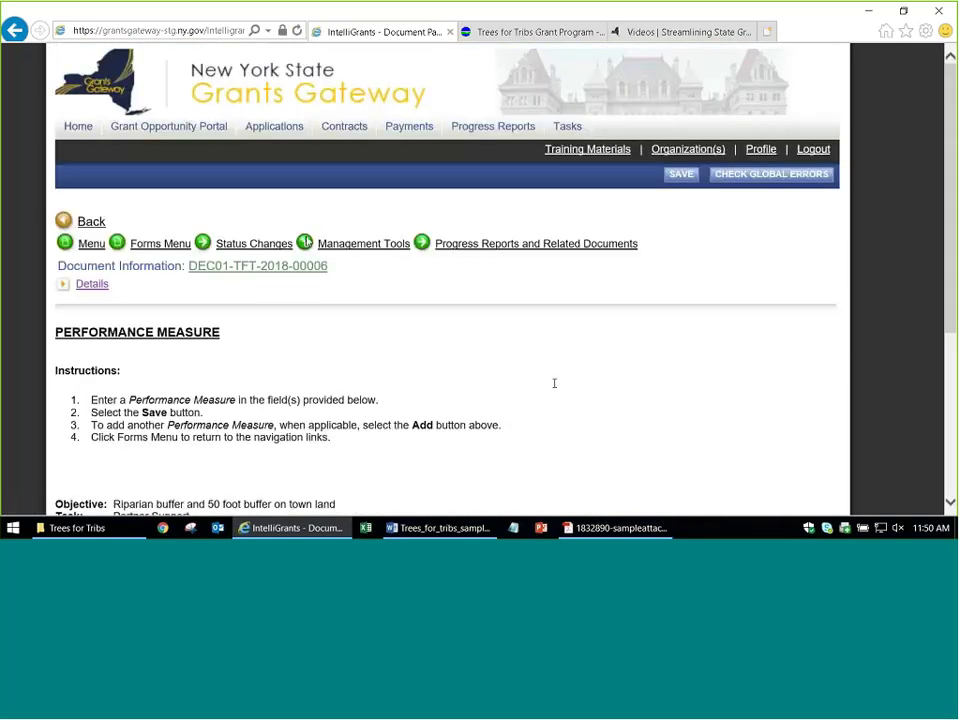
Copy 'Municipal Endorsement' from the workplan into Performance Measure Name
scroll(553, 384, down, 5)
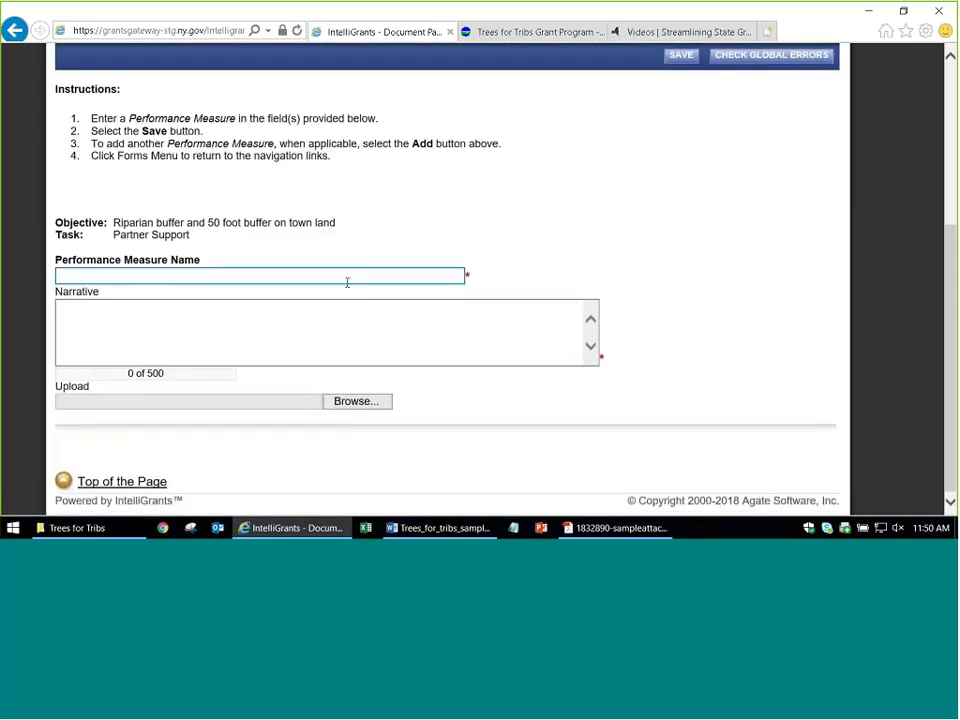
double_click(214, 222)
drag(190, 235, 152, 235)
click(461, 225)
key(alt+Tab)
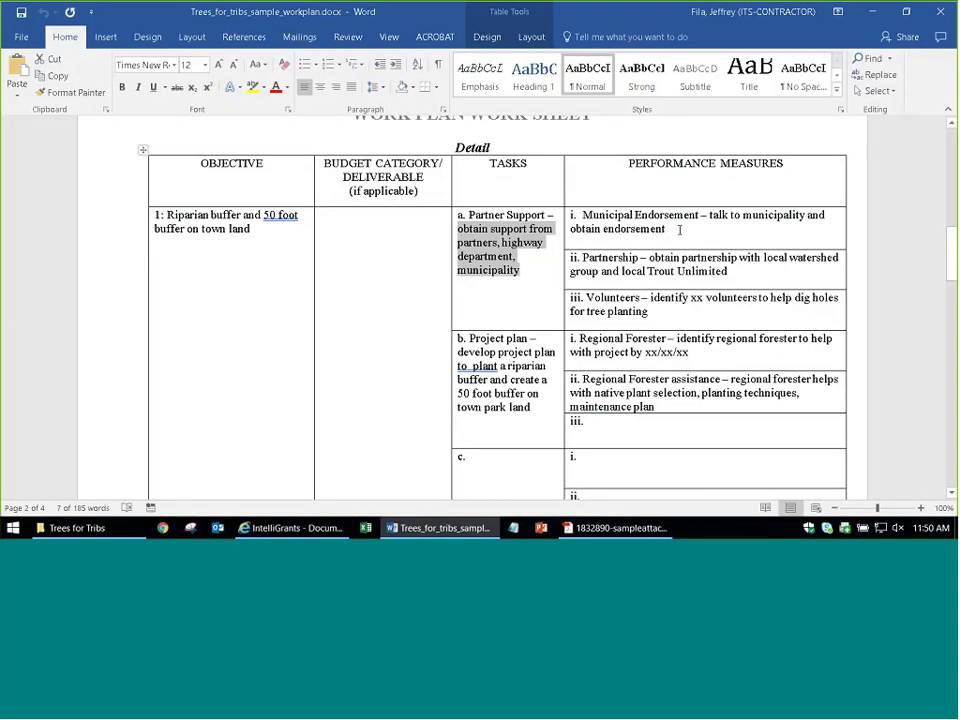
drag(698, 216, 591, 218)
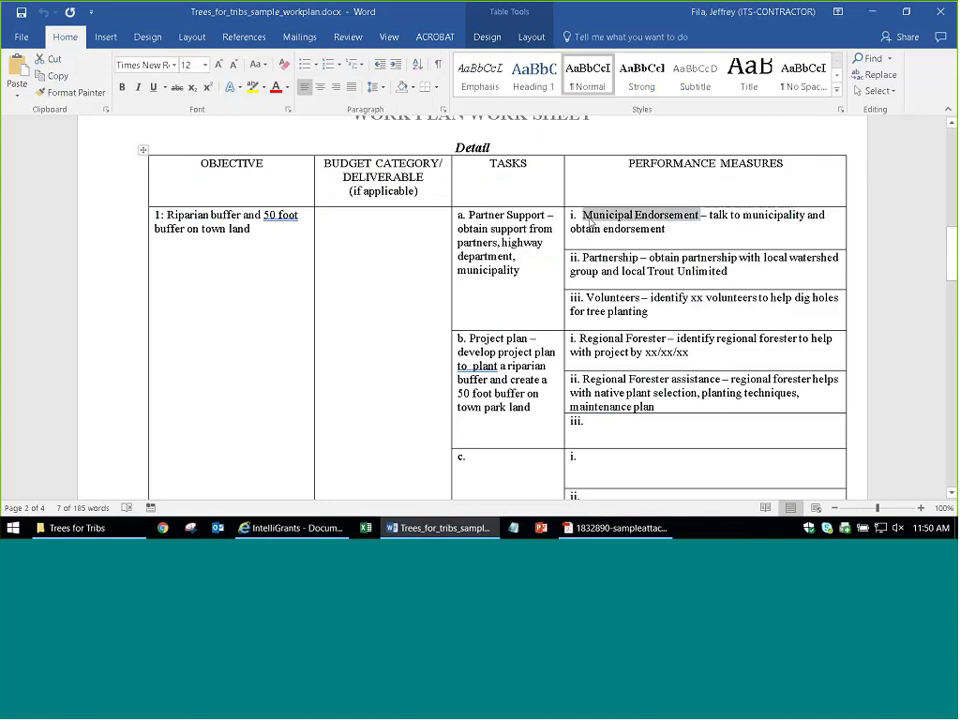
key(alt+Tab)
click(291, 277)
key(ctrl+v)
Paste 'talk to municipality and obtain endorsement' from the workplan into Narrative
click(266, 334)
key(alt+Tab)
click(701, 224)
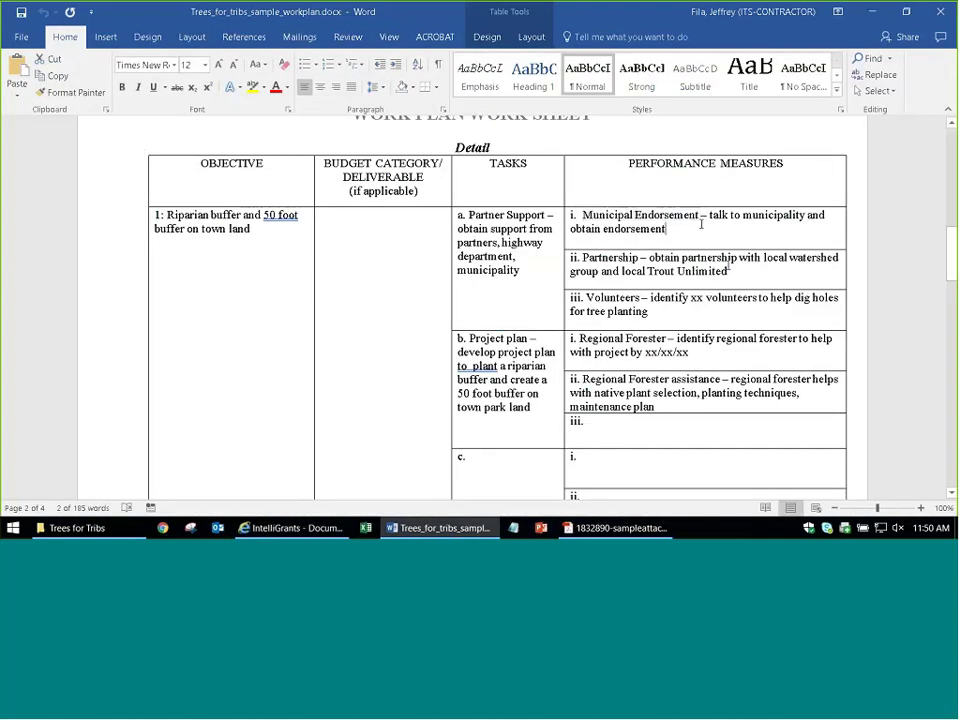
drag(701, 224, 706, 219)
key(ctrl+c)
key(alt+Tab)
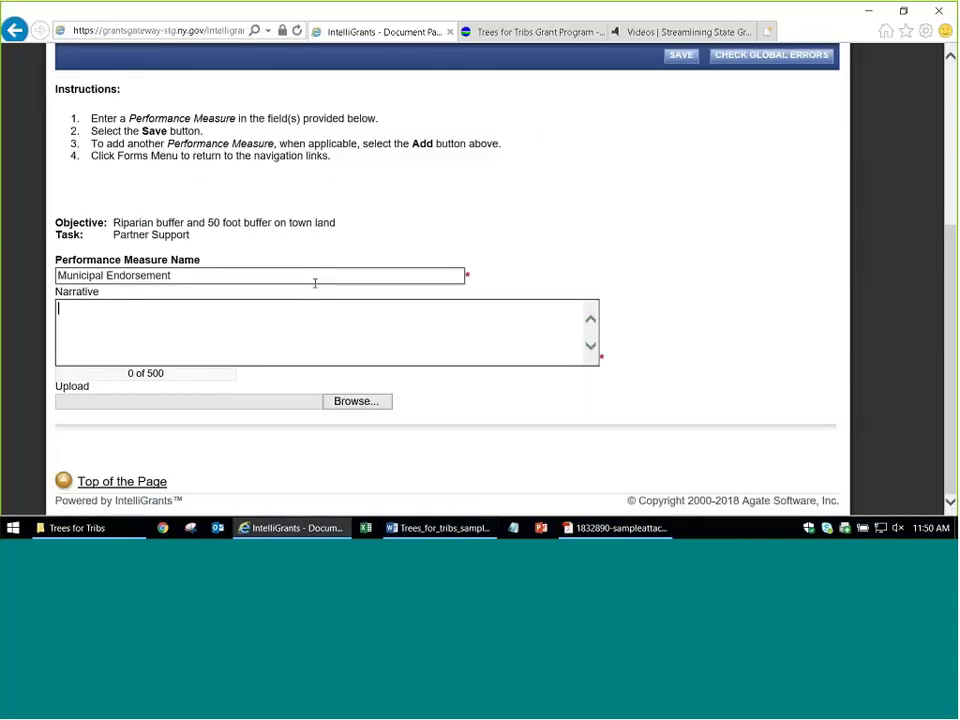
key(ctrl+v)
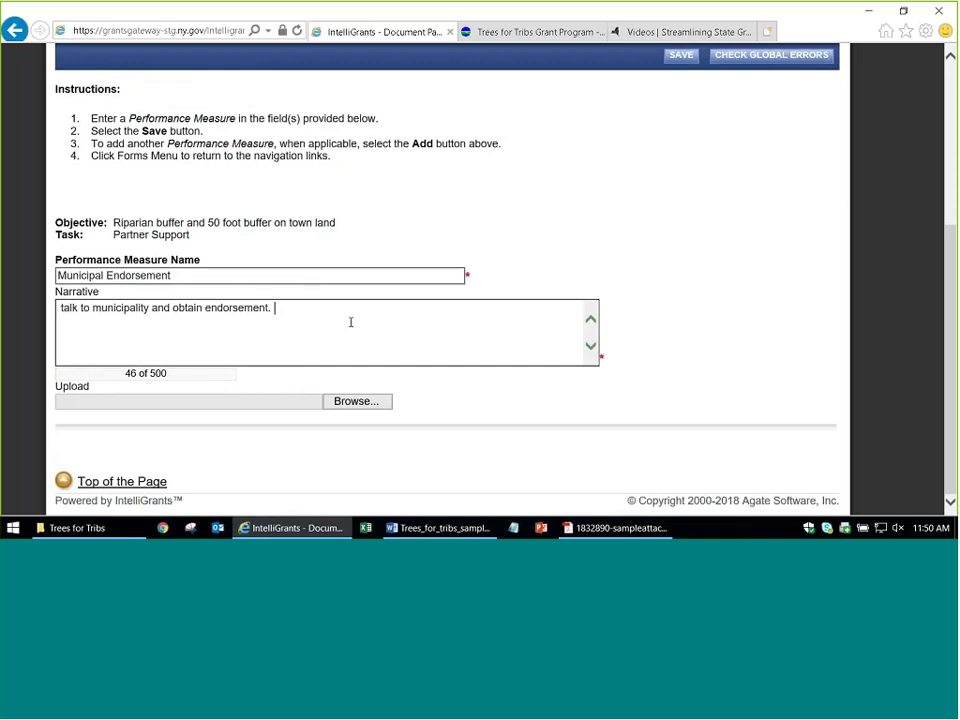
Add 'Endorsement obtained by 6/1/2019' to the narrative and save the measure
text(en)
key(BackSpace)
key(BackSpace)
text(Endores)
text(ment obtained b)
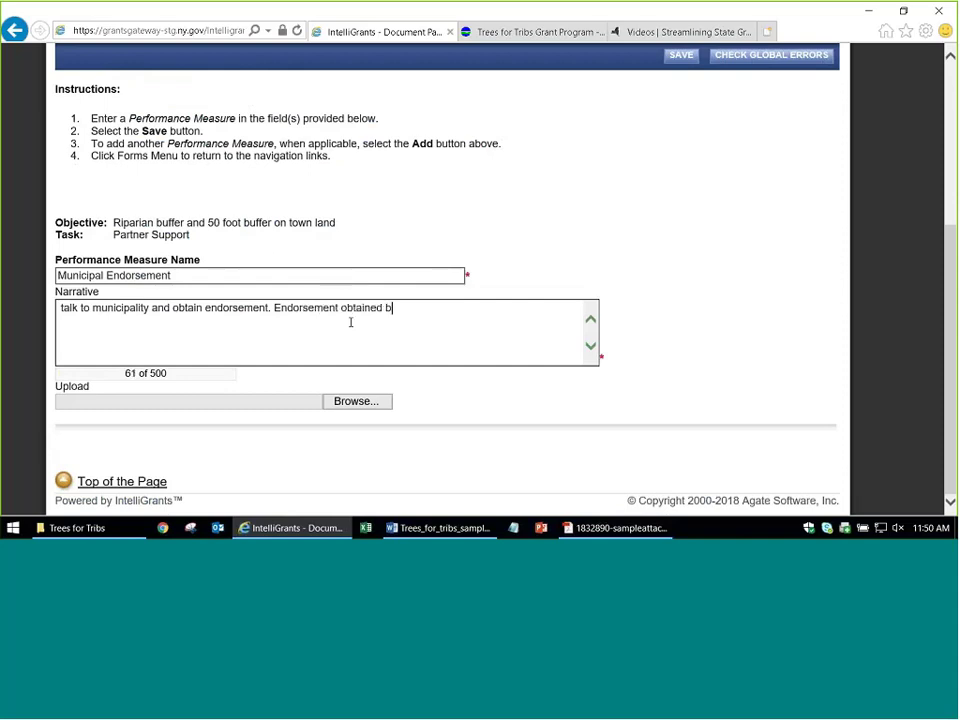
text(y 61/)
key(BackSpace)
text(/1/2019)
click(681, 55)
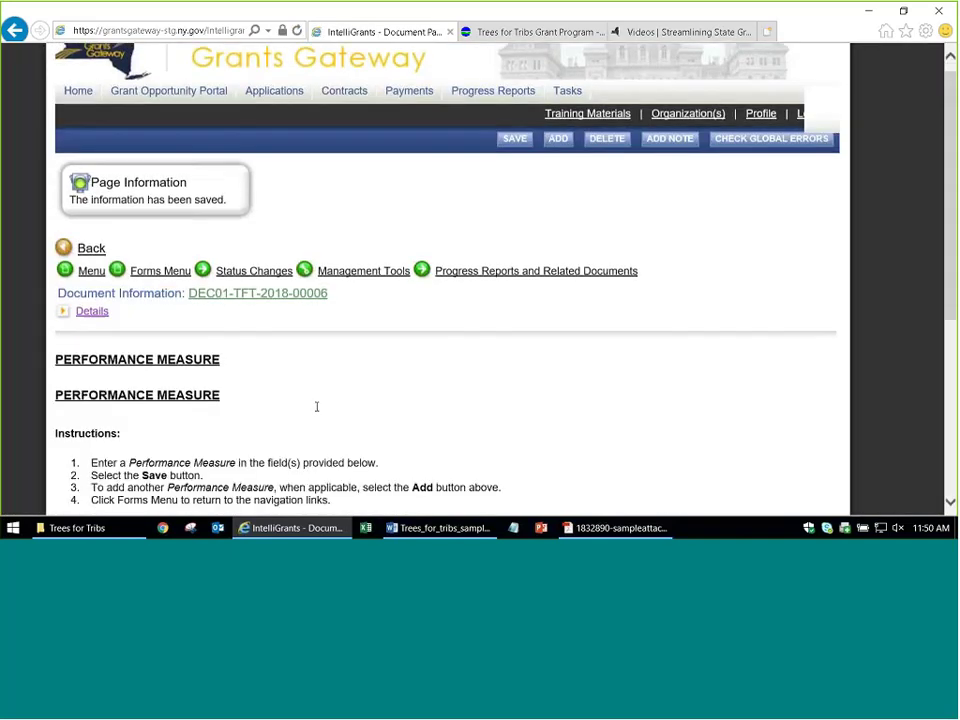
scroll(352, 401, down, 2)
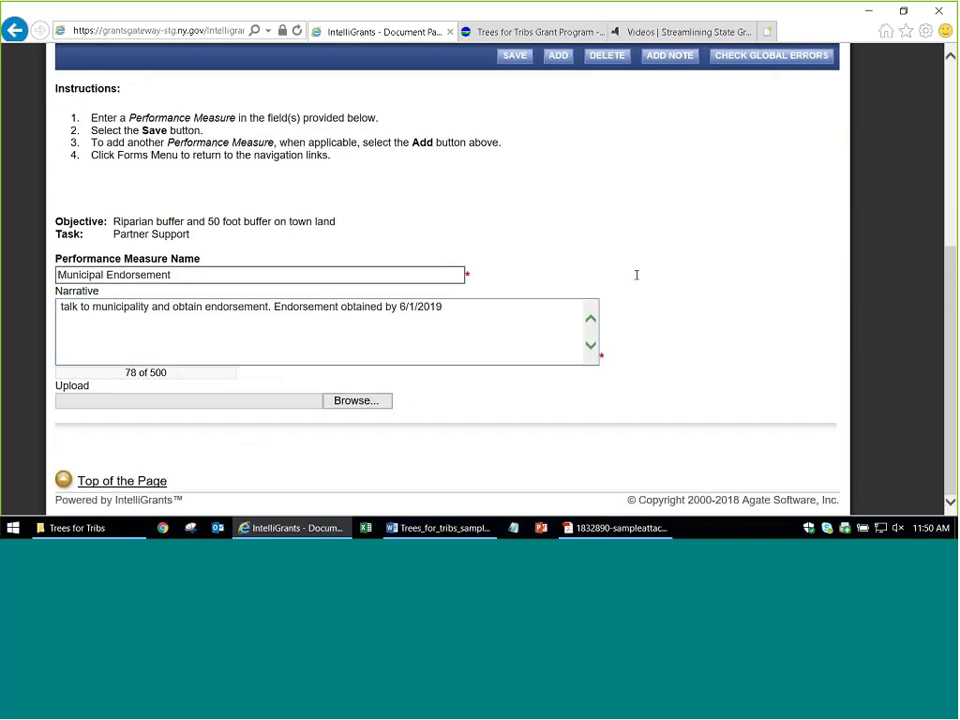
scroll(461, 264, up, 6)
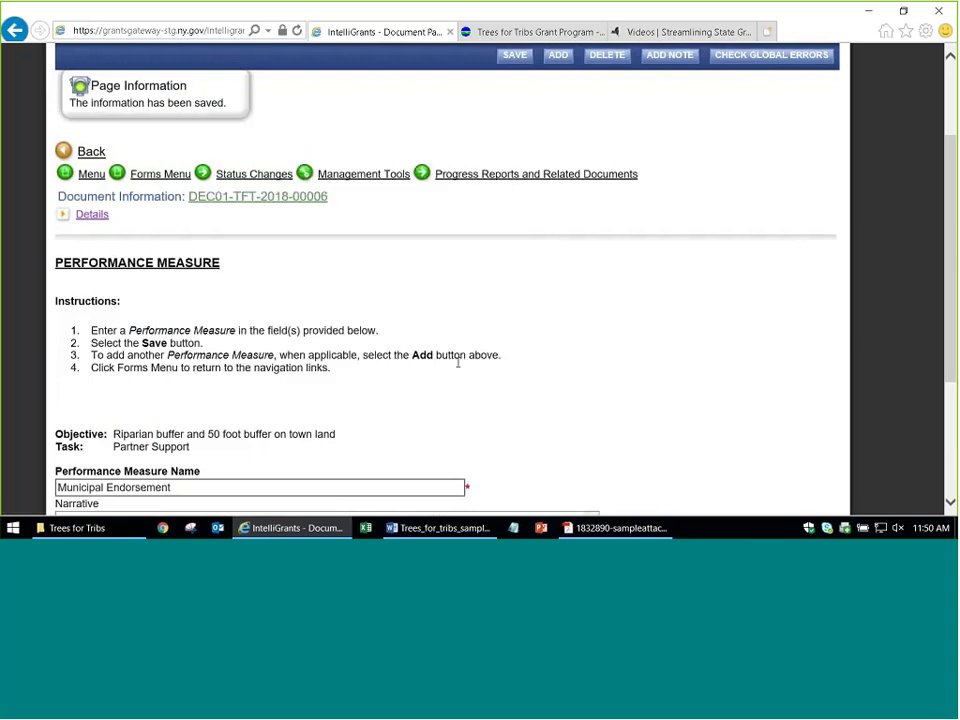
scroll(456, 364, down, 4)
Copy the measure name 'Partnership' from the workplan's Performance Measures cell
click(440, 528)
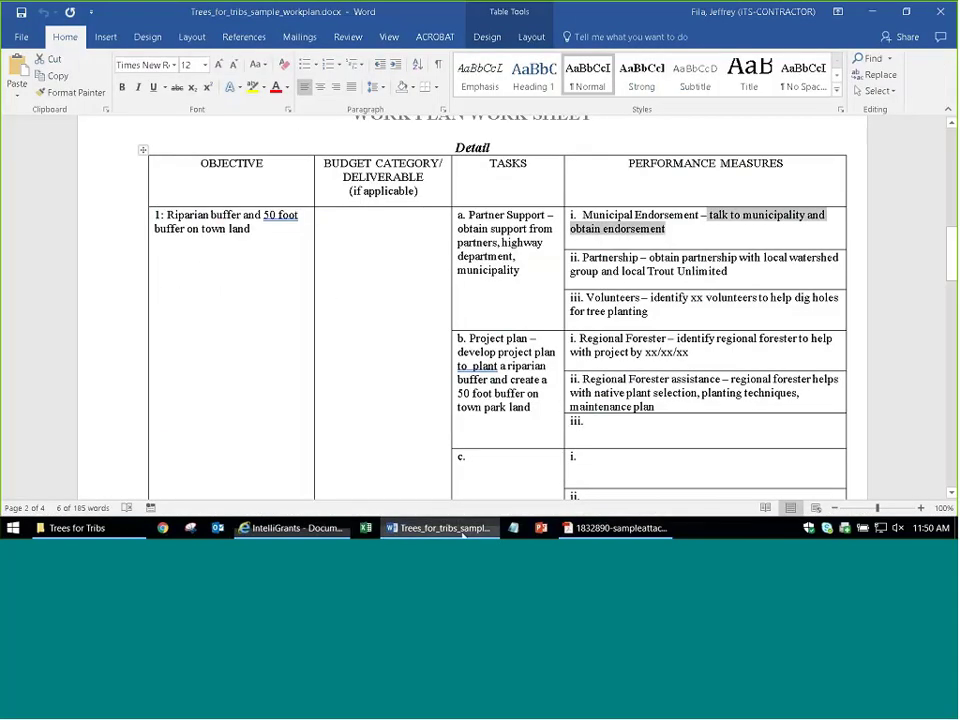
click(456, 251)
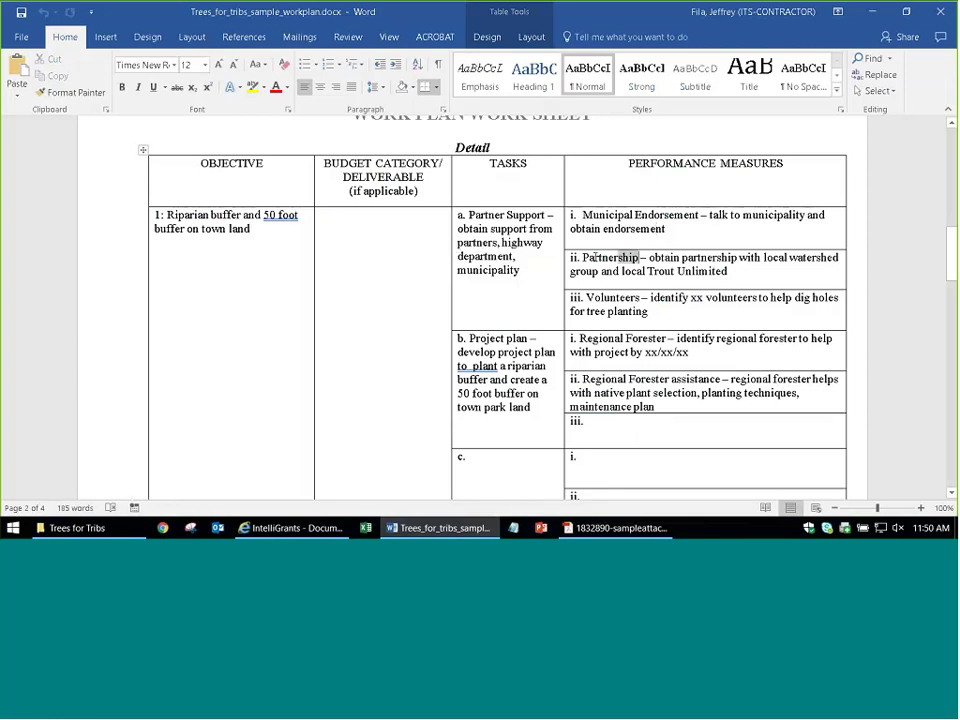
double_click(634, 258)
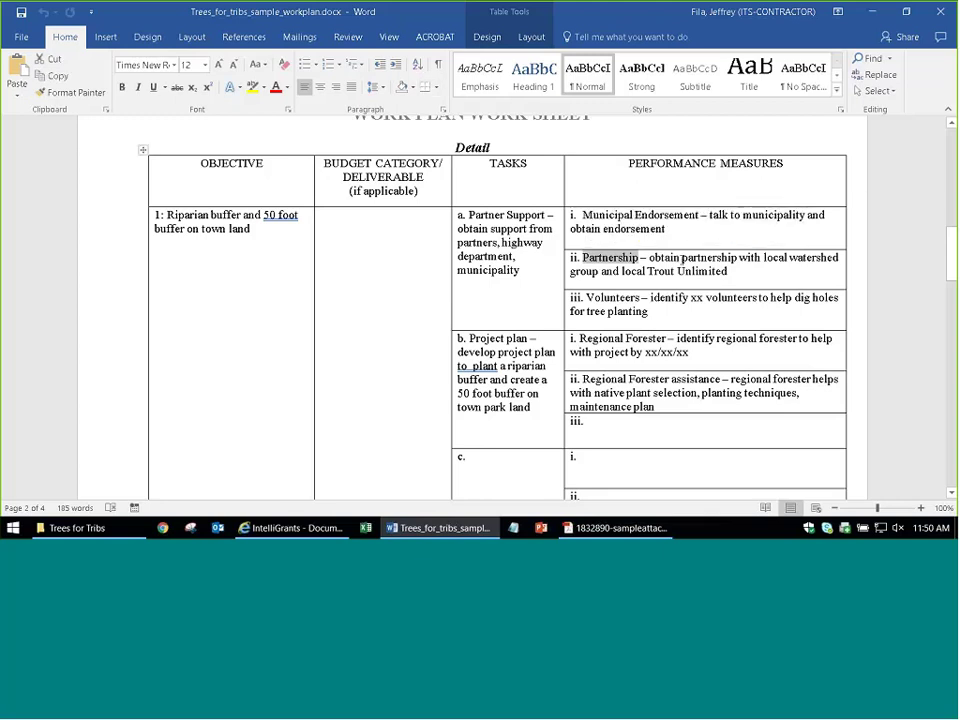
key(alt+Tab)
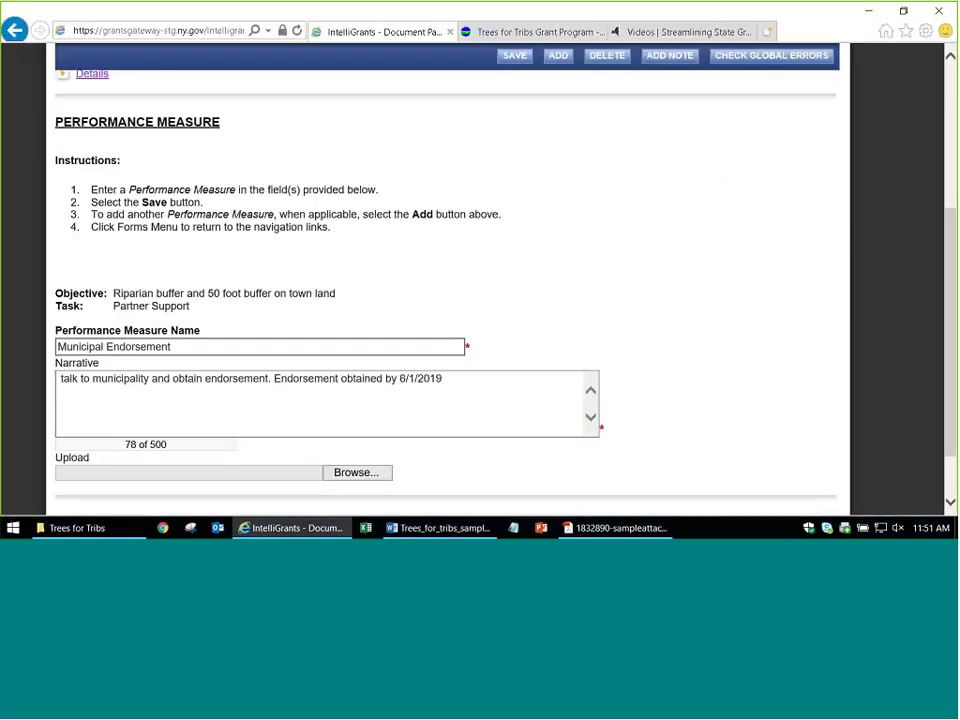
Add performance measure 'Partnership' with narrative 'obtain partnership with local watershed group and local Trout Unlimited'
click(555, 57)
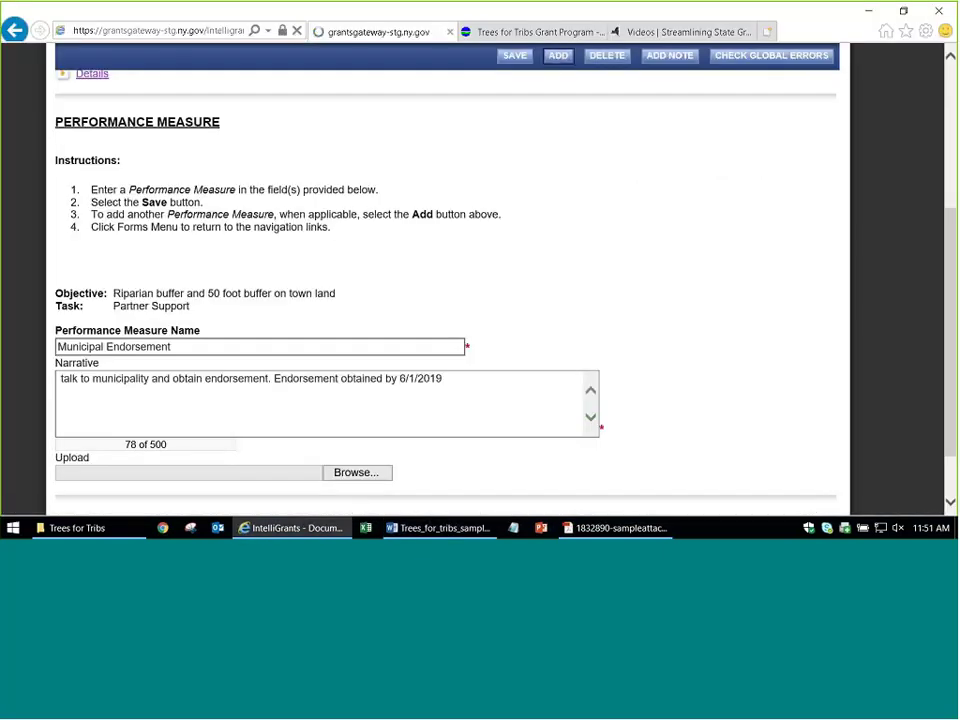
mouse_move(299, 252)
scroll(299, 252, down, 2)
click(197, 346)
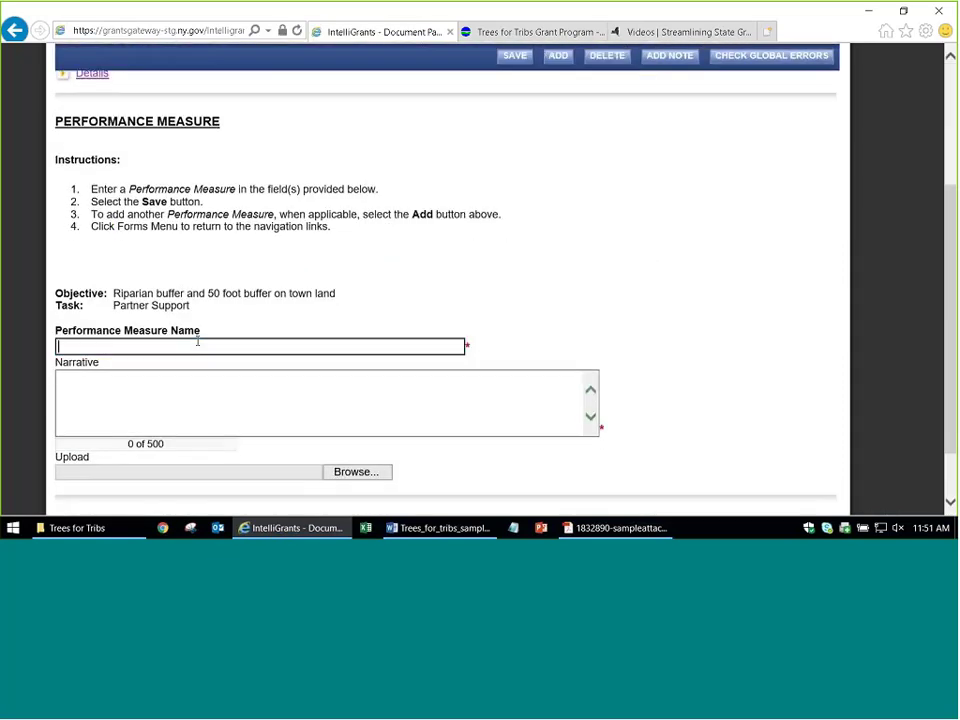
key(ctrl+v)
key(alt+Tab)
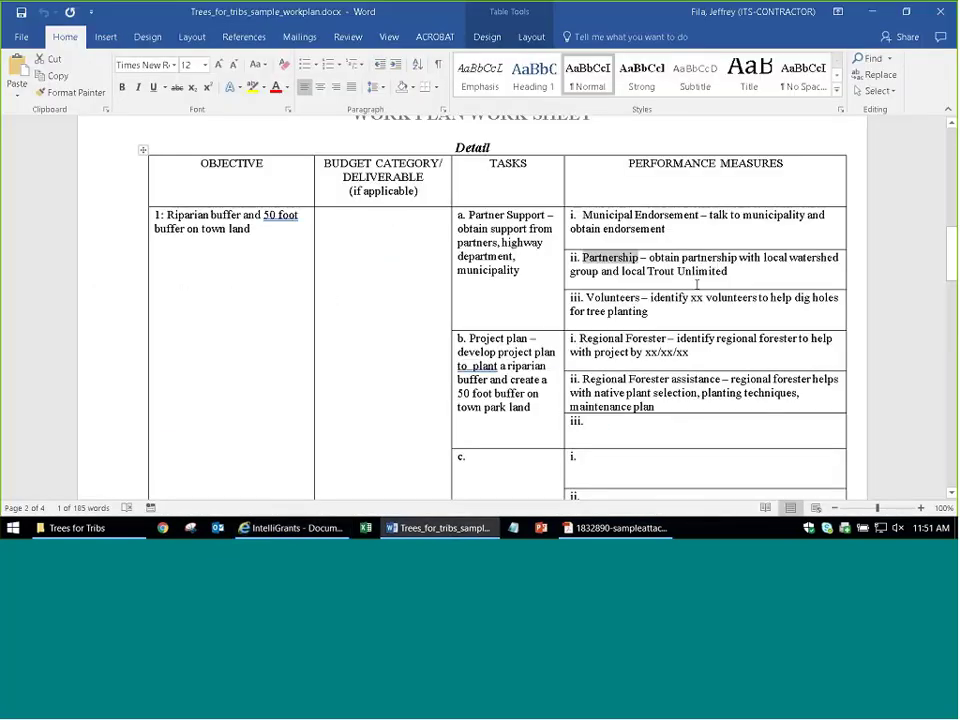
drag(735, 276, 649, 258)
key(ctrl+c)
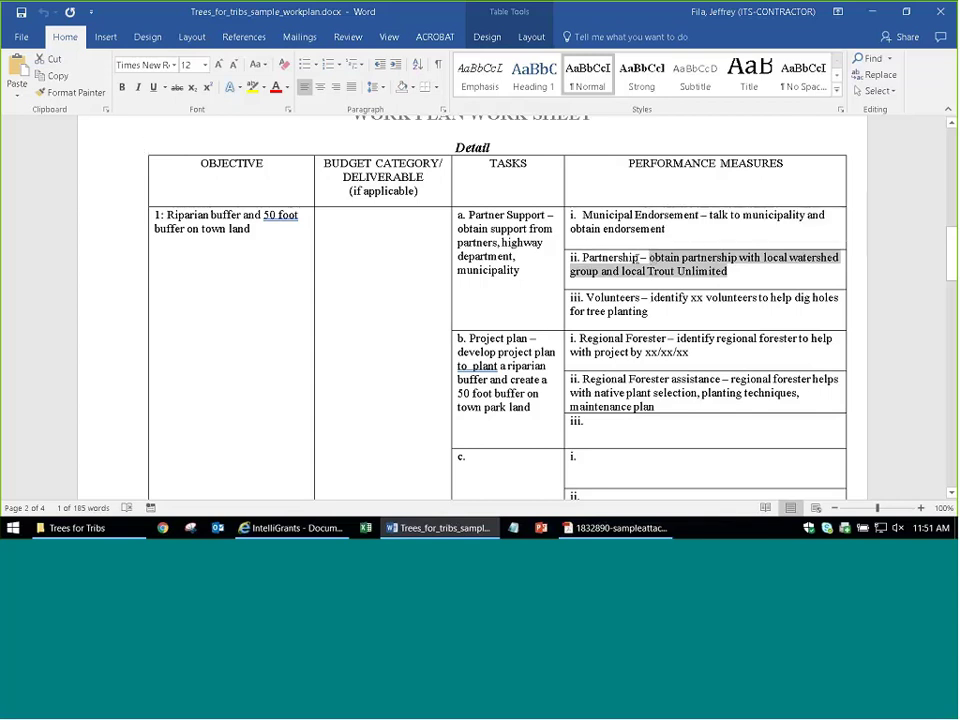
key(alt+Tab)
click(306, 403)
key(ctrl+v)
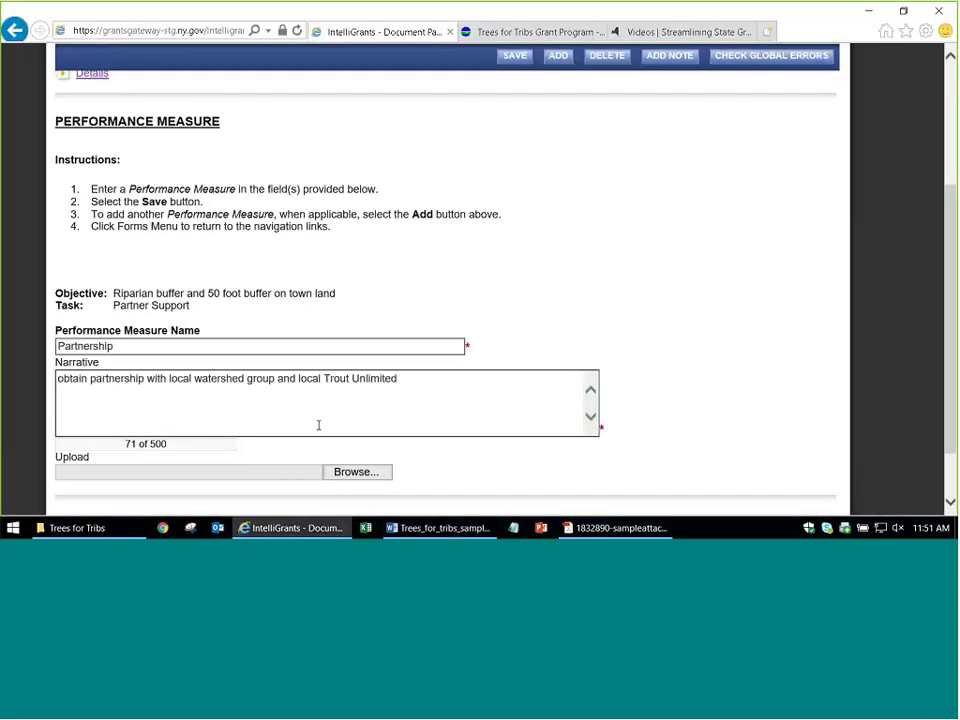
key(alt+s)
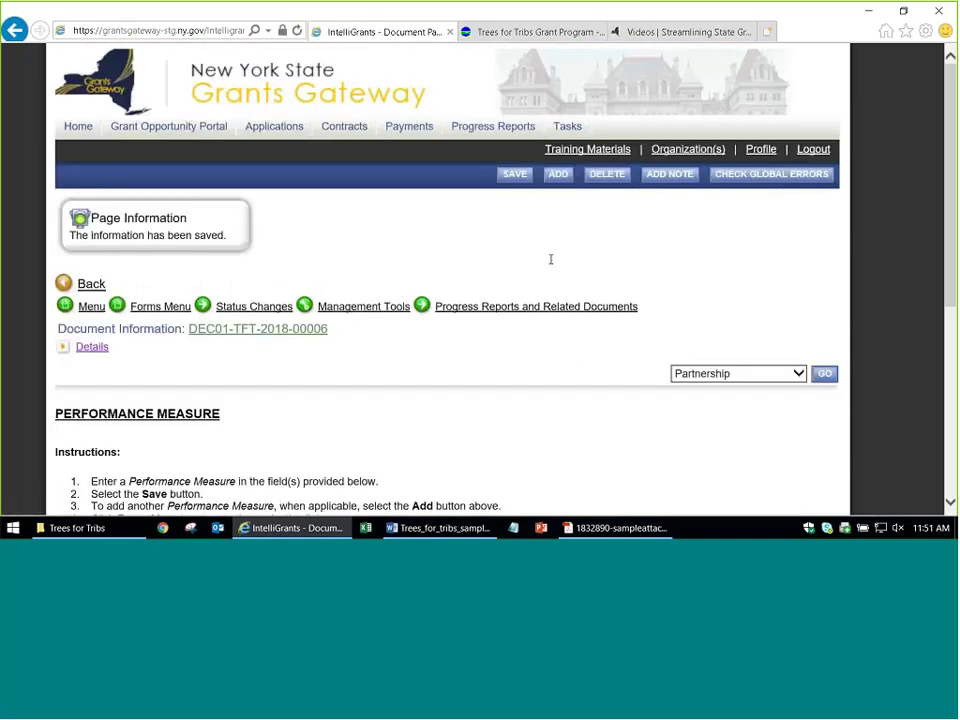
Save a 'Volunteers' measure with narrative 'identify xx volunteers to help dig holes for tree planting'
scroll(285, 386, down, 3)
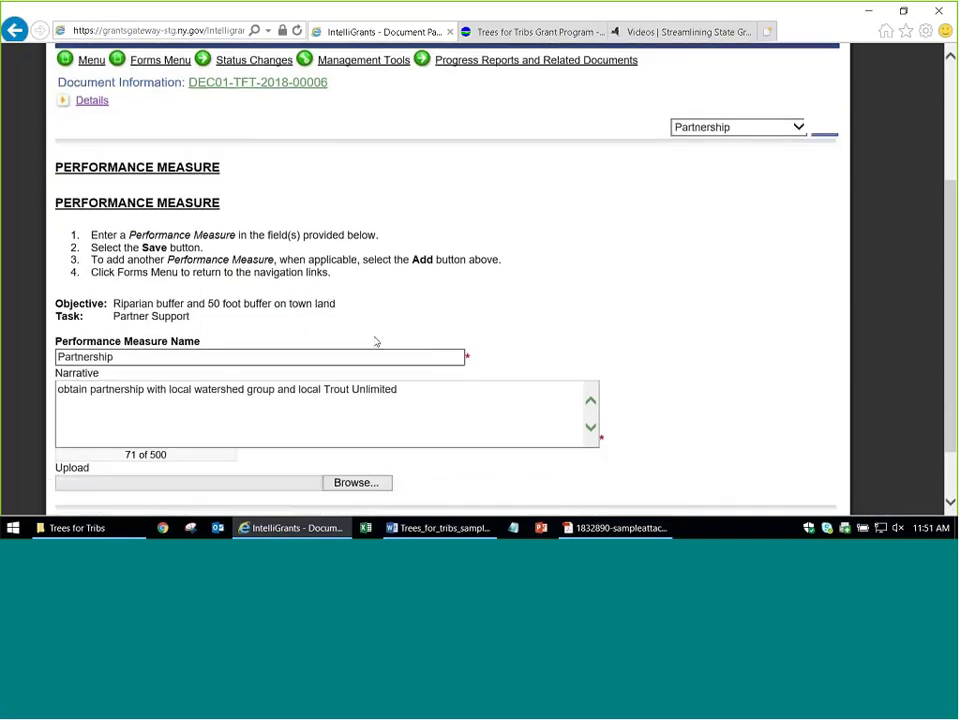
scroll(430, 348, up, 2)
mouse_move(531, 208)
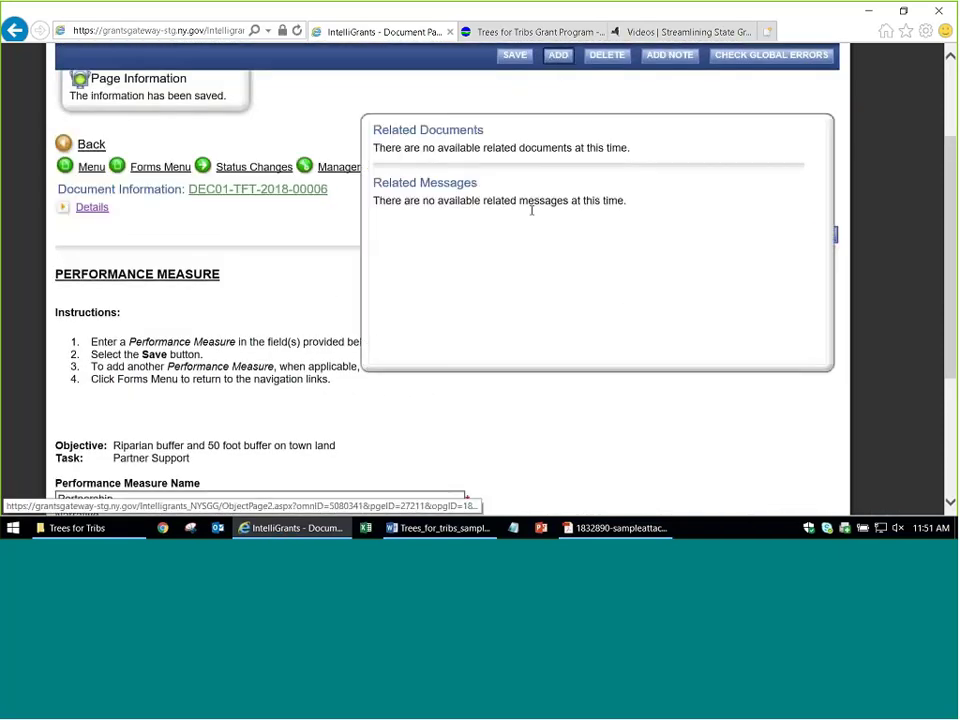
scroll(531, 75, up, 2)
key(alt+Tab)
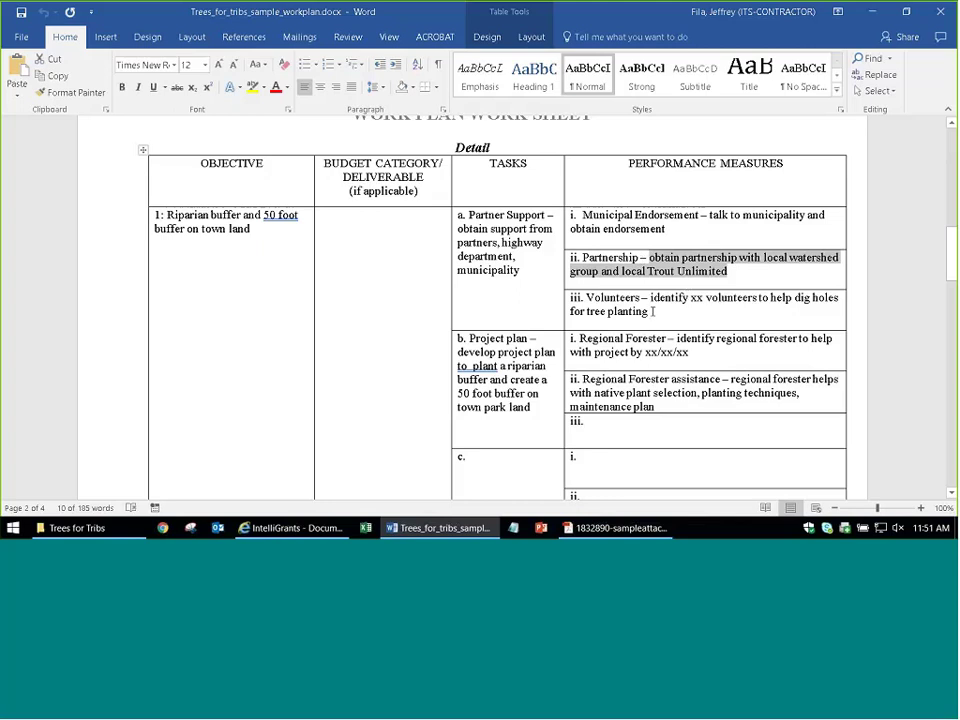
drag(653, 311, 652, 298)
key(alt+Tab)
scroll(267, 360, down, 3)
click(306, 275)
text(Volunteers)
key(Tab)
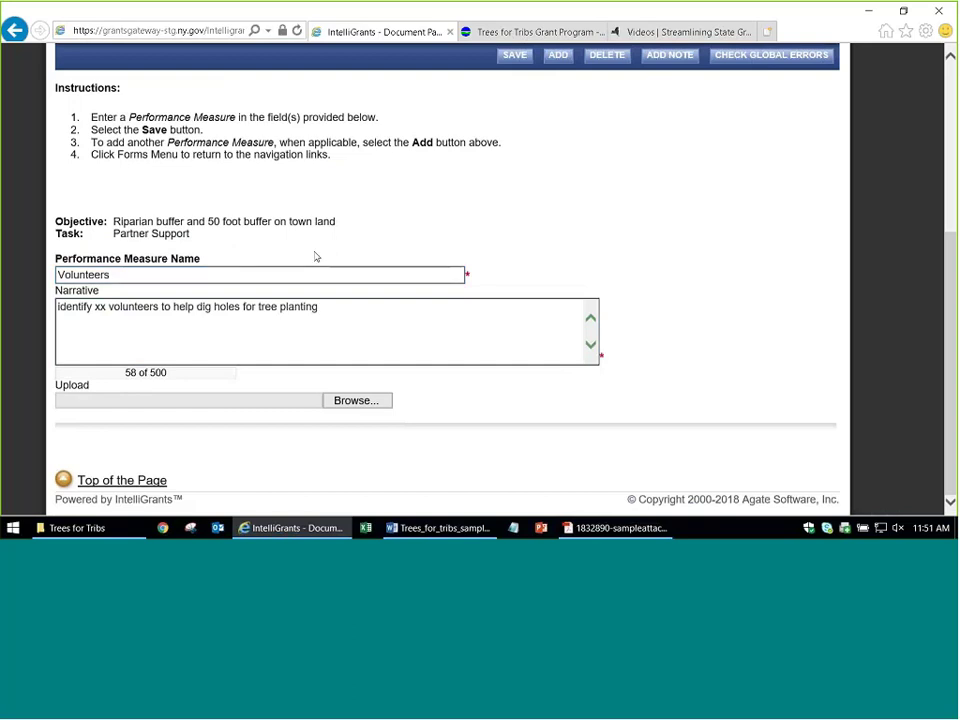
click(514, 55)
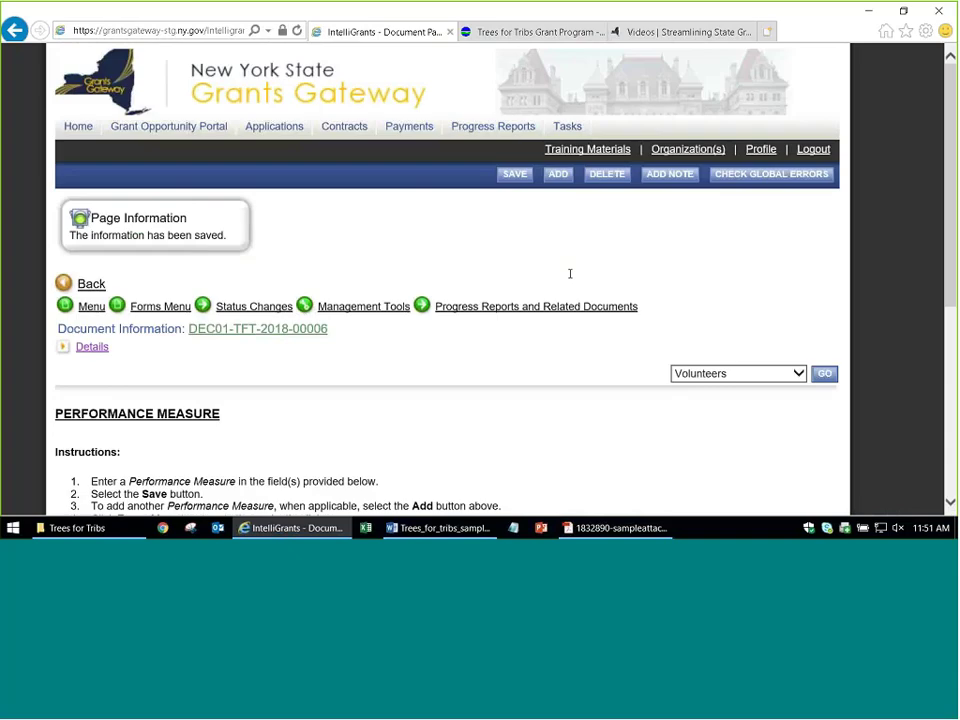
Review the list of saved performance measures for the Partner Support task
scroll(461, 358, down, 3)
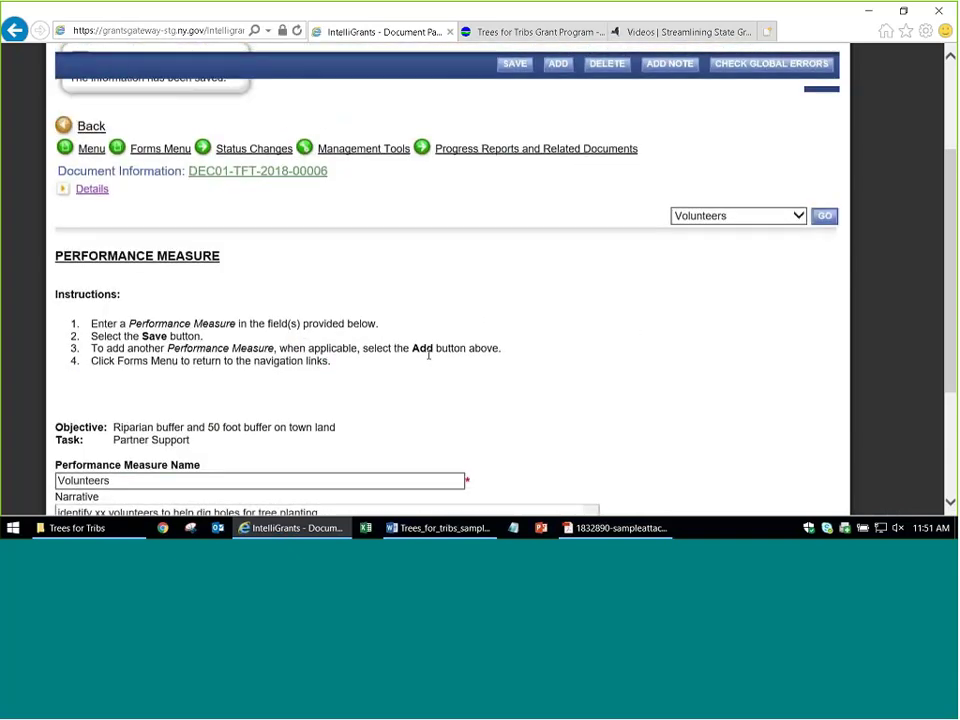
drag(127, 387, 178, 387)
triple_click(180, 387)
click(731, 163)
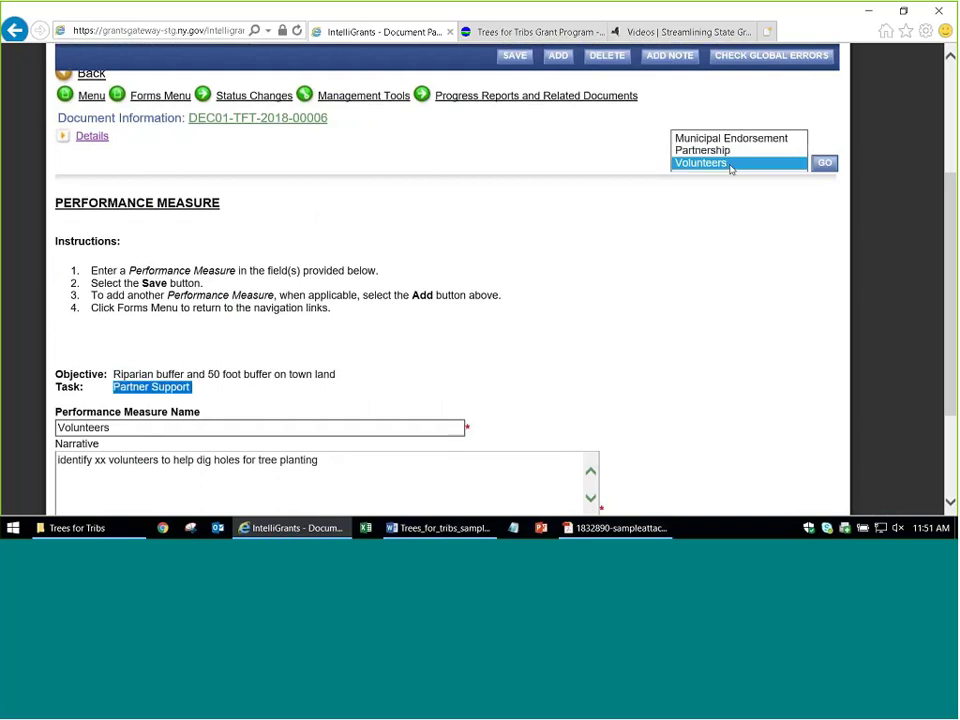
click(718, 272)
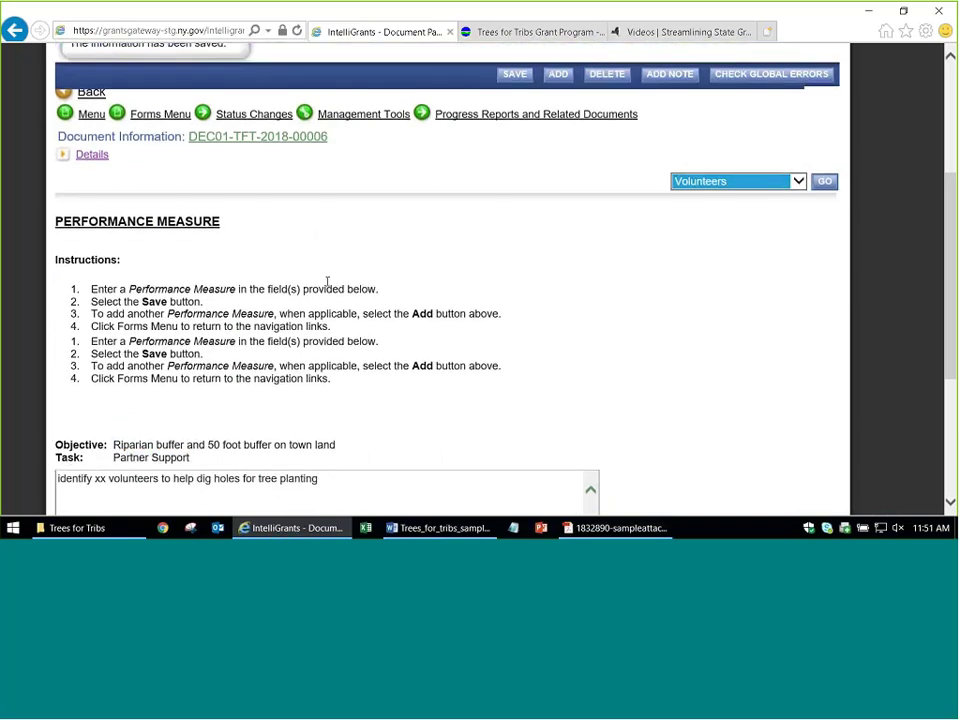
Add a new task on the Tasks page named 'Project plan', copied from the Word work plan
click(155, 168)
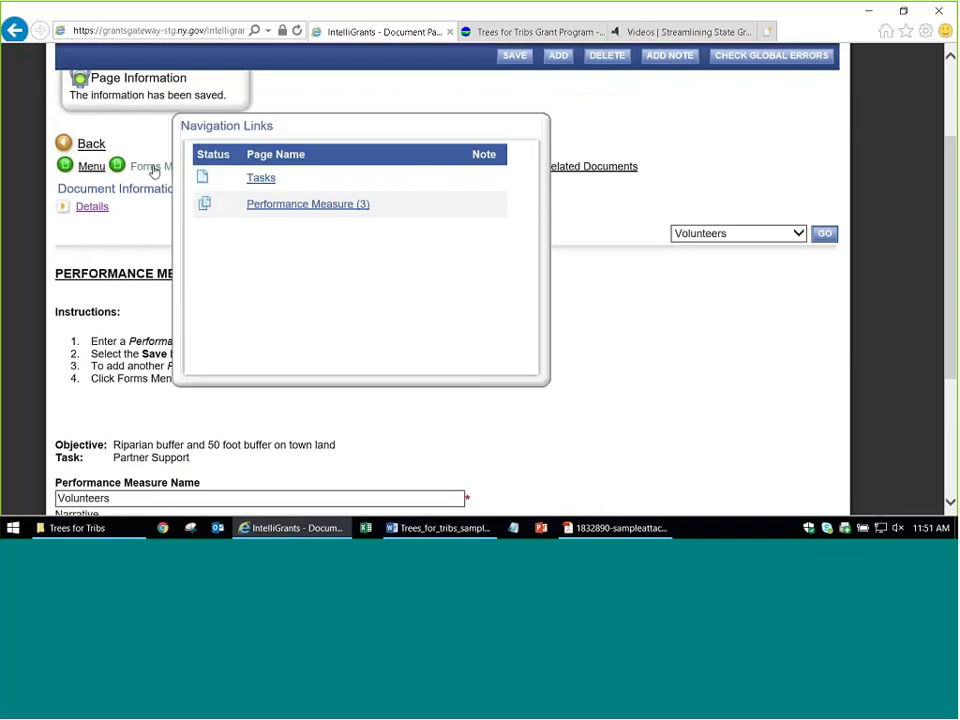
click(260, 180)
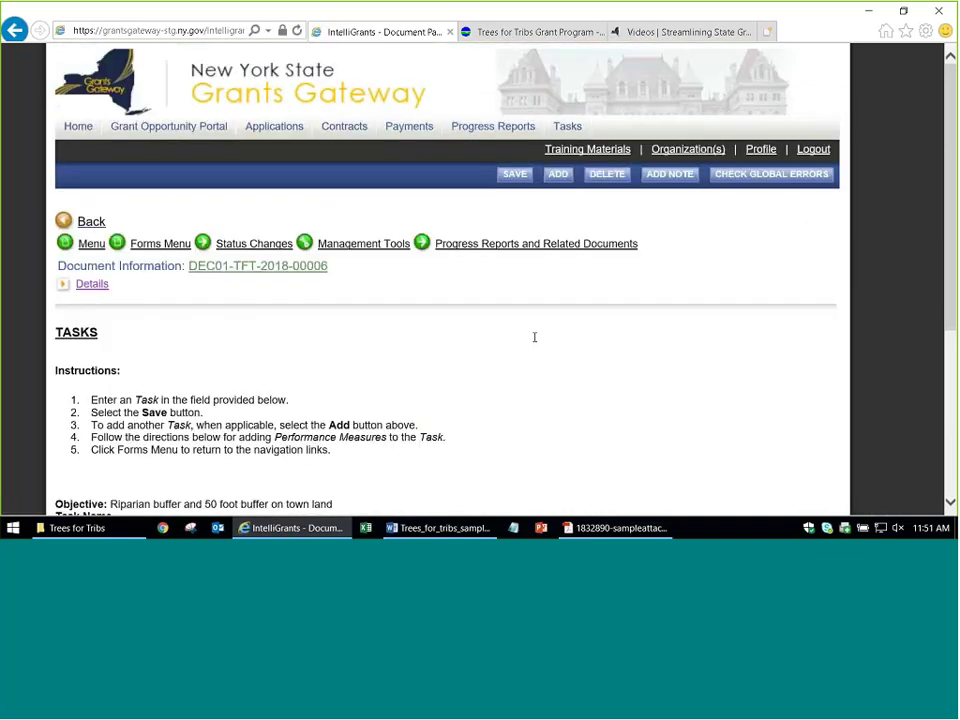
click(574, 246)
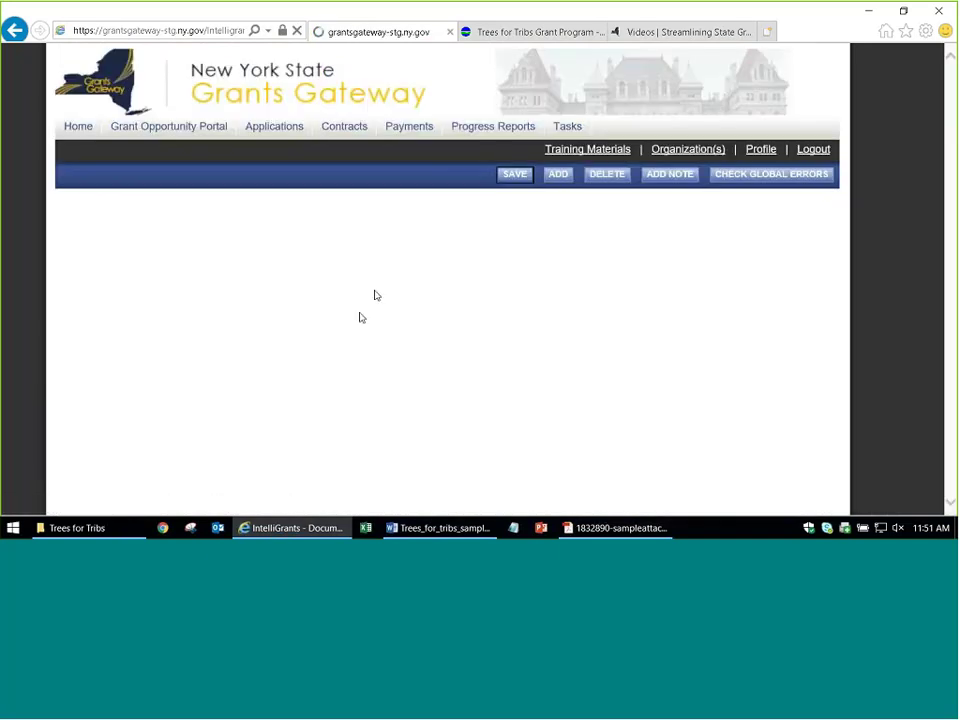
scroll(178, 303, down, 2)
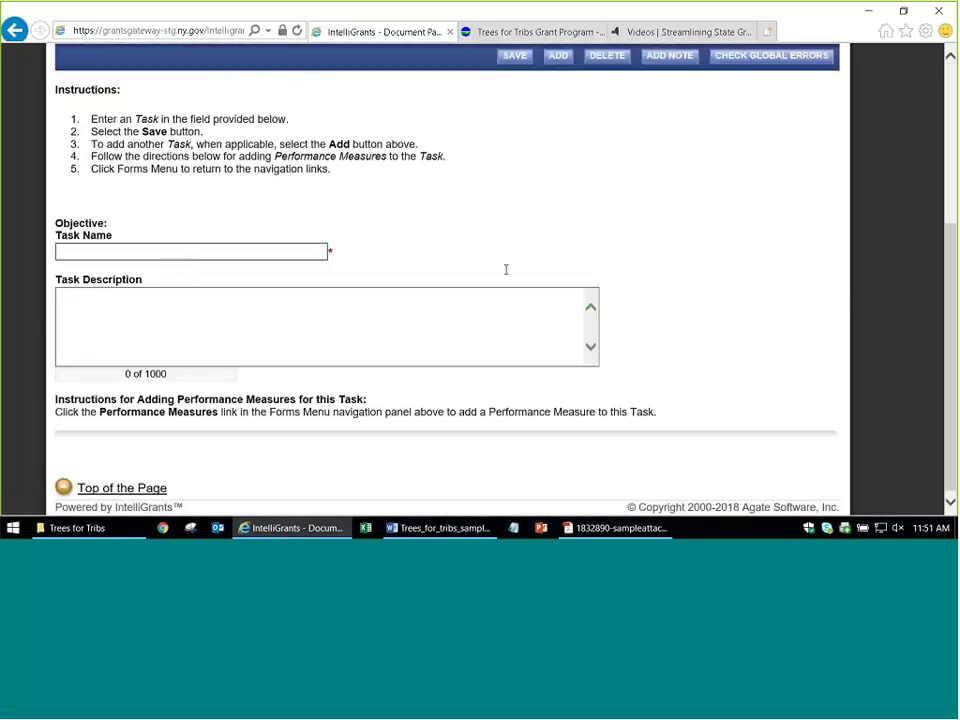
key(alt+Tab)
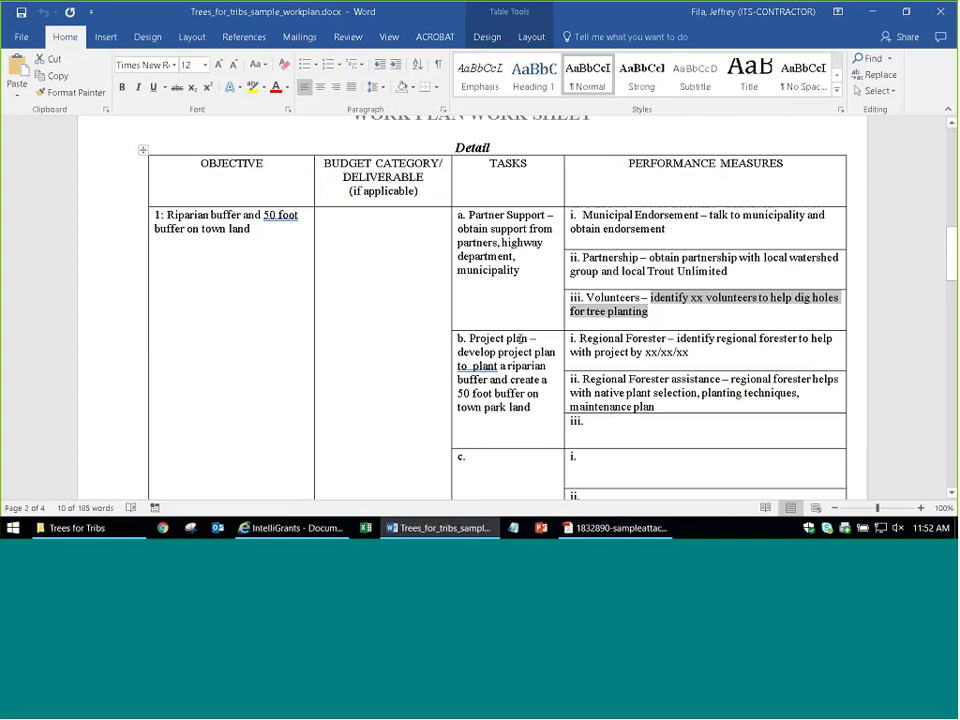
drag(521, 340, 469, 340)
key(ctrl+c)
key(alt+Tab)
click(219, 251)
key(ctrl+v)
Paste the Project plan description about a riparian buffer on town park land and save the task
key(alt+Tab)
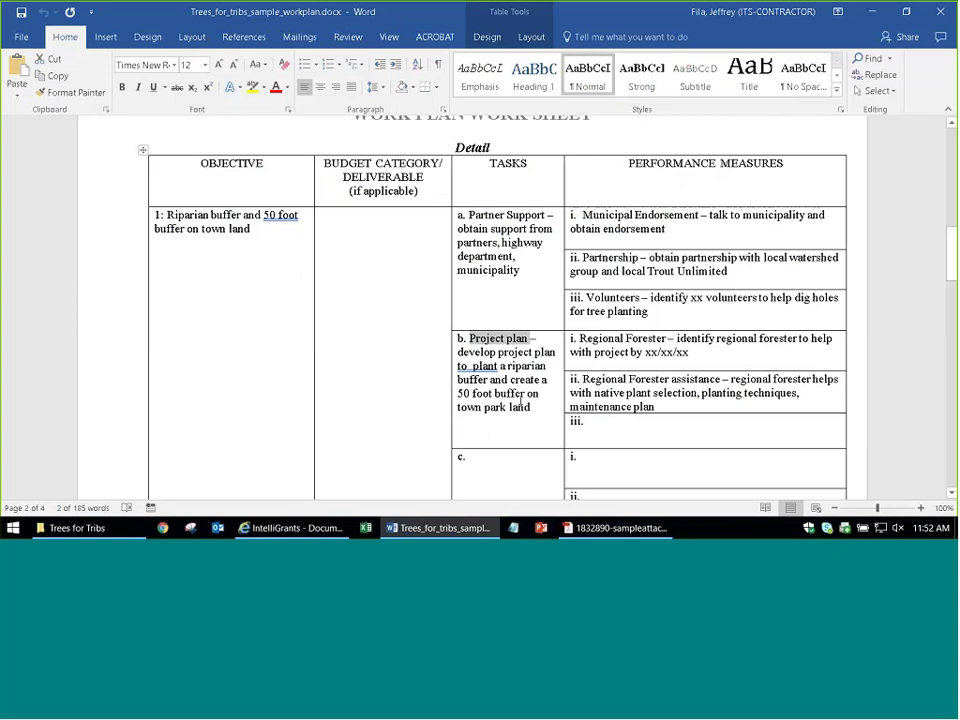
drag(546, 407, 429, 354)
key(ctrl+c)
key(alt+Tab)
click(264, 347)
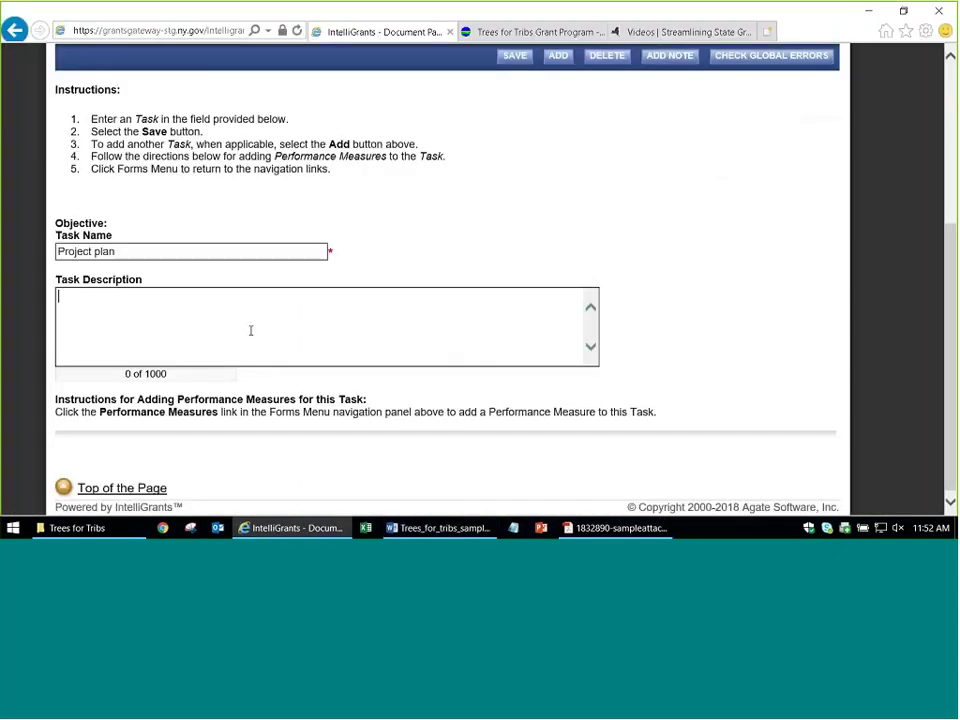
key(ctrl+v)
click(514, 55)
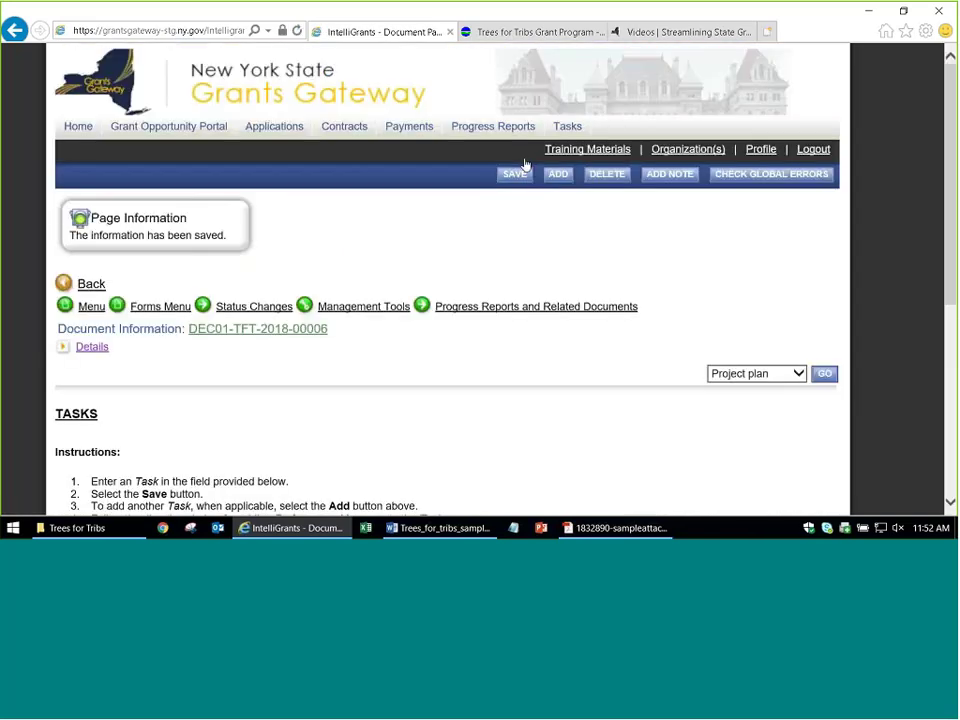
Keep Project plan selected in the saved tasks list
scroll(314, 210, down, 2)
click(763, 233)
click(763, 233)
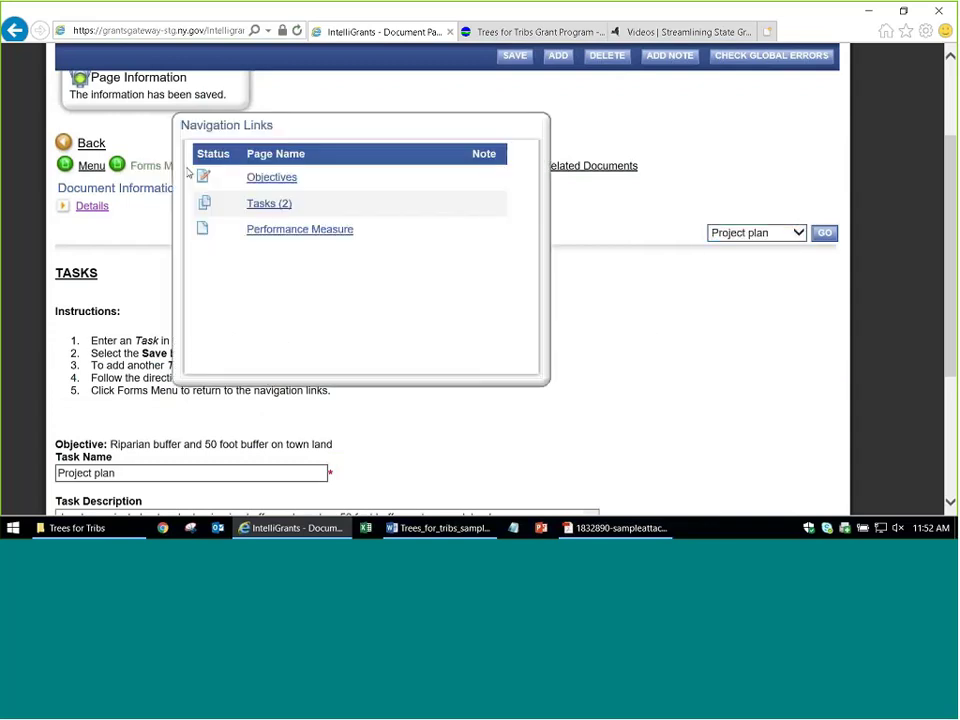
mouse_move(185, 166)
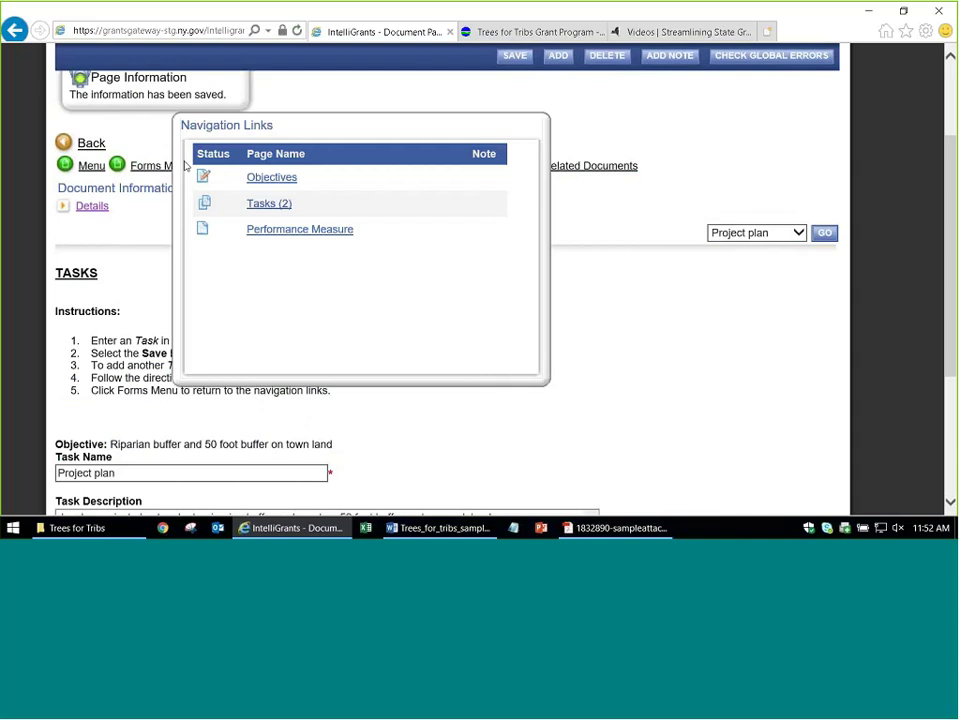
Save measure 'Regional Forester' with narrative 'identify regional forester to help with project by xx/xx/xx'
click(261, 232)
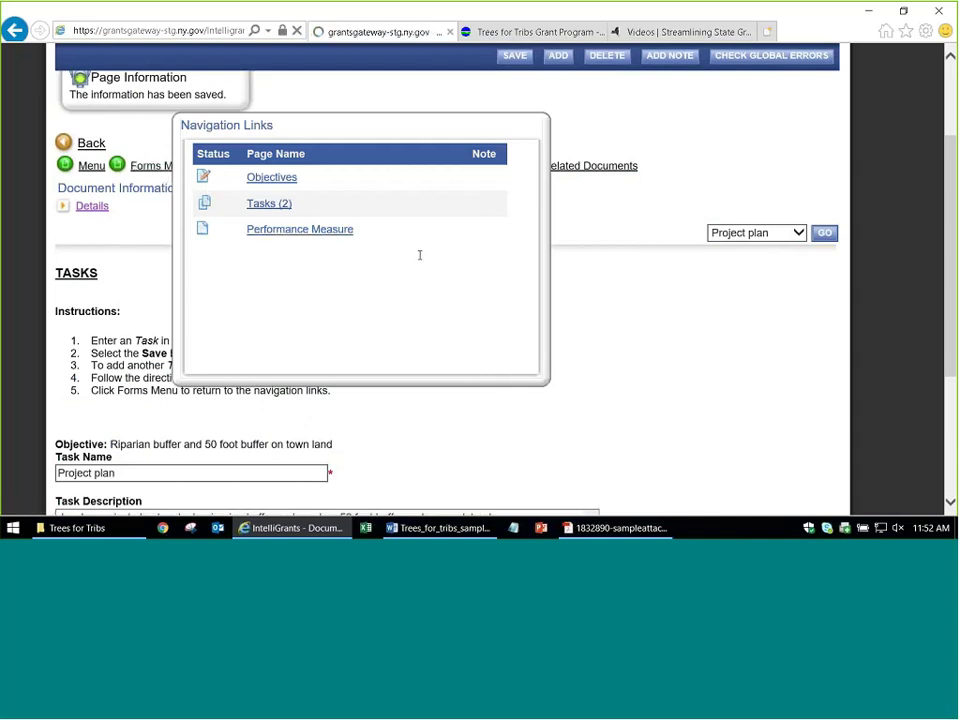
scroll(606, 349, down, 3)
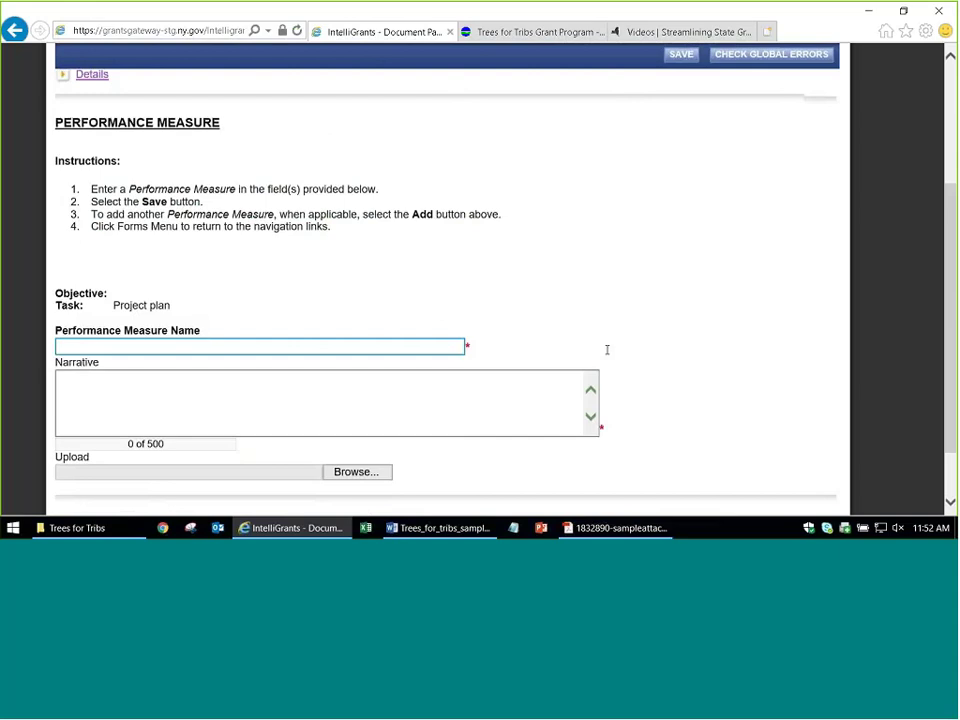
key(alt+Tab)
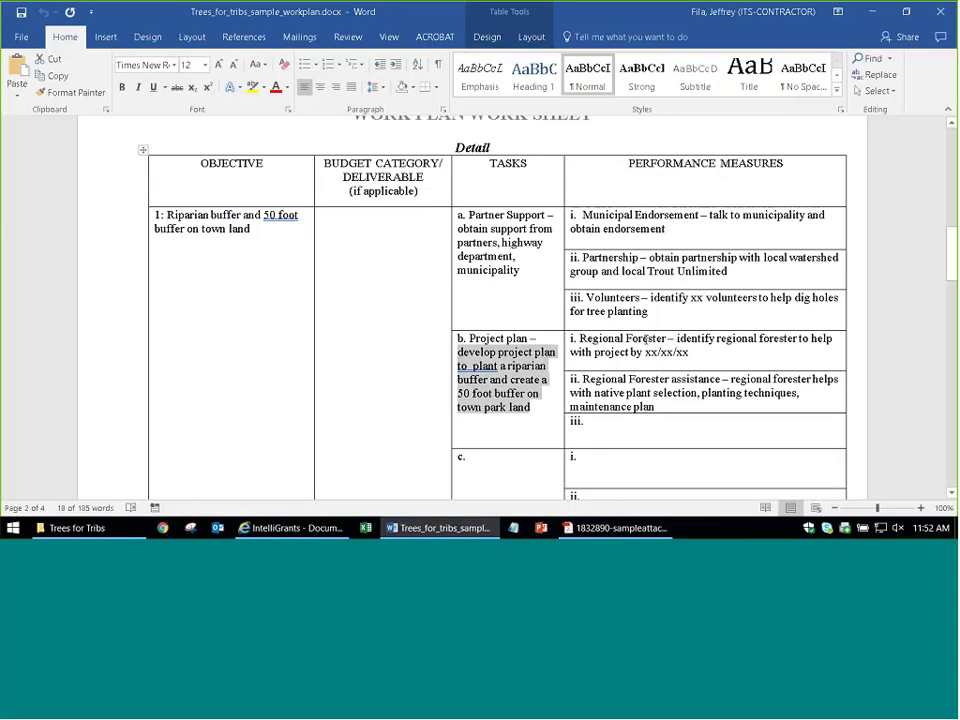
drag(647, 340, 580, 340)
key(alt+Tab)
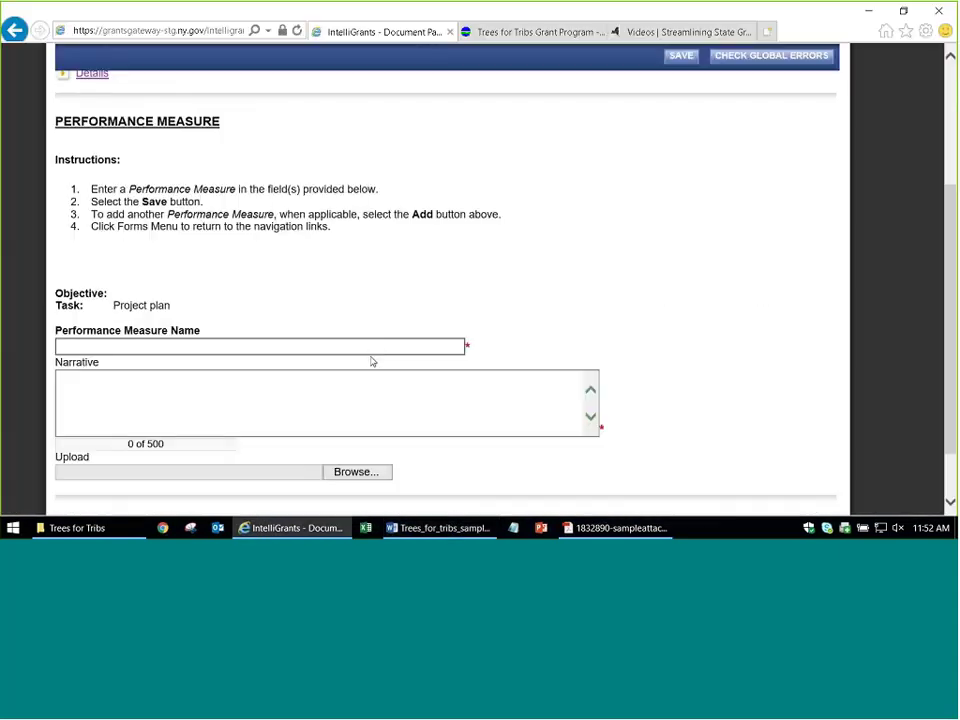
key(ctrl+v)
key(alt+Tab)
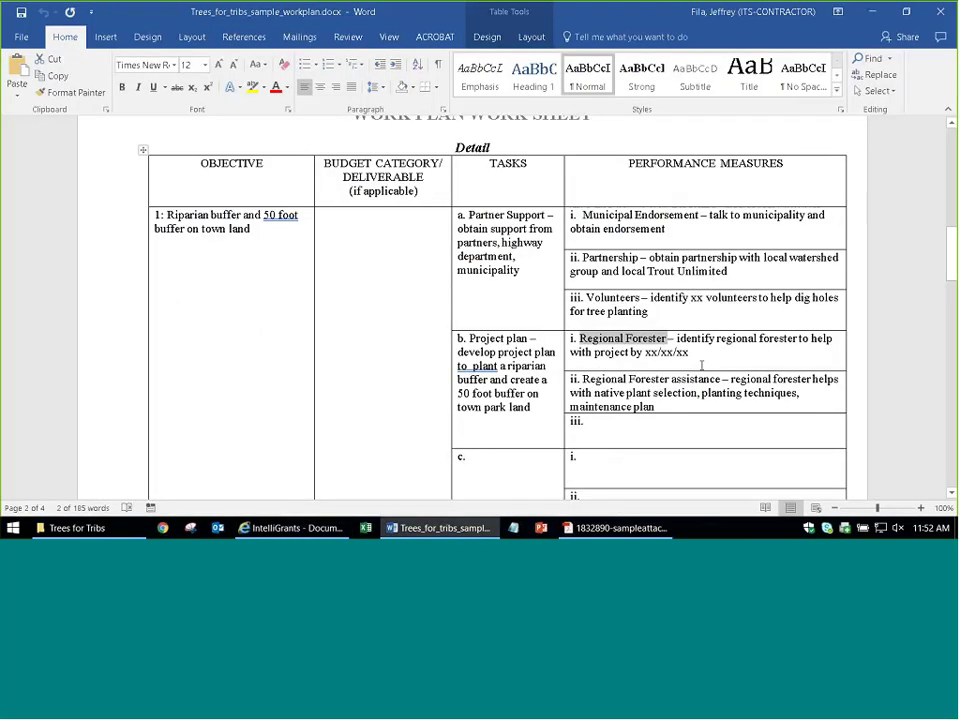
click(701, 351)
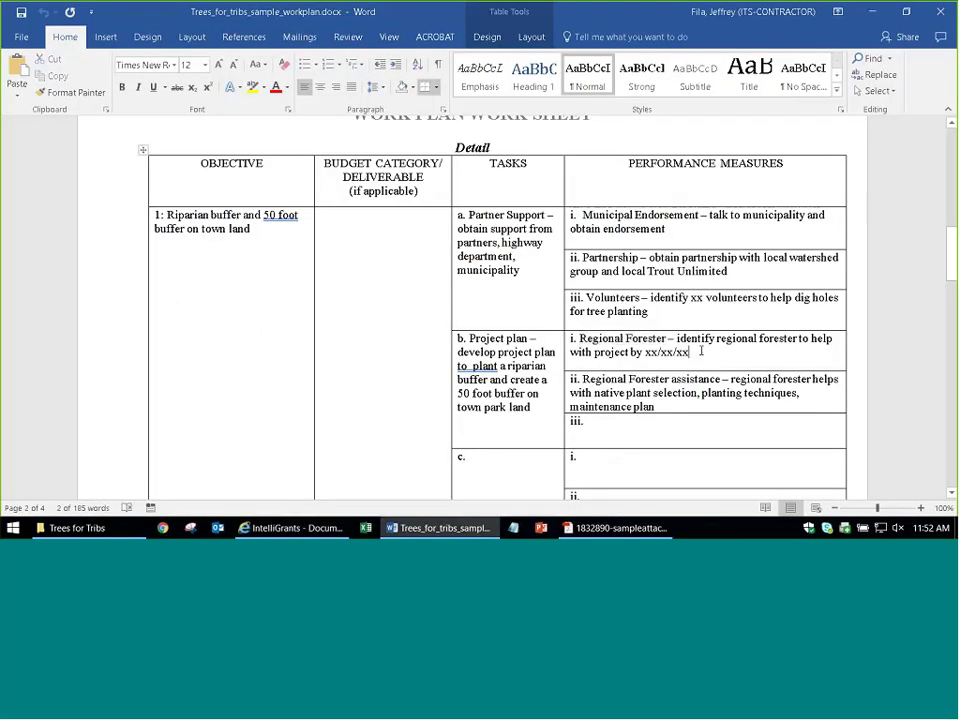
drag(701, 351, 677, 338)
key(alt+Tab)
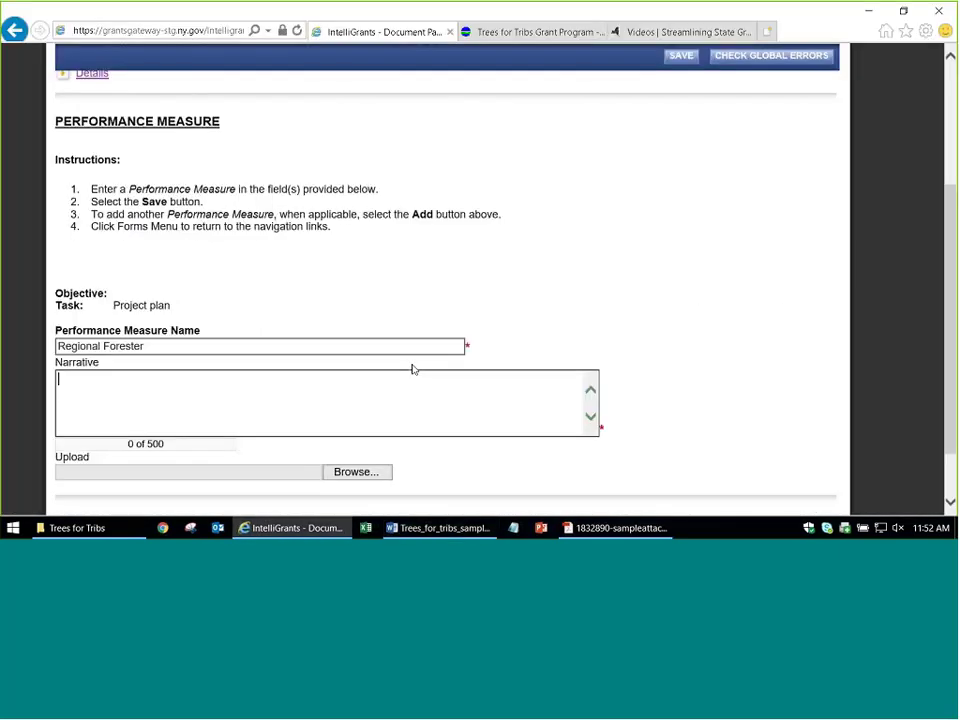
key(ctrl+v)
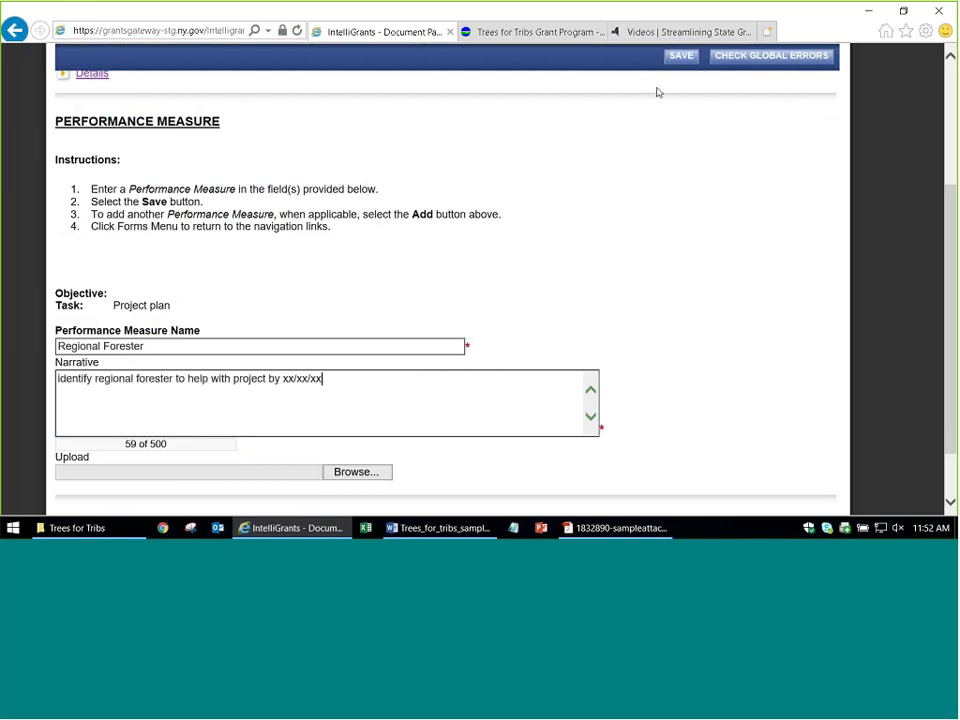
click(681, 56)
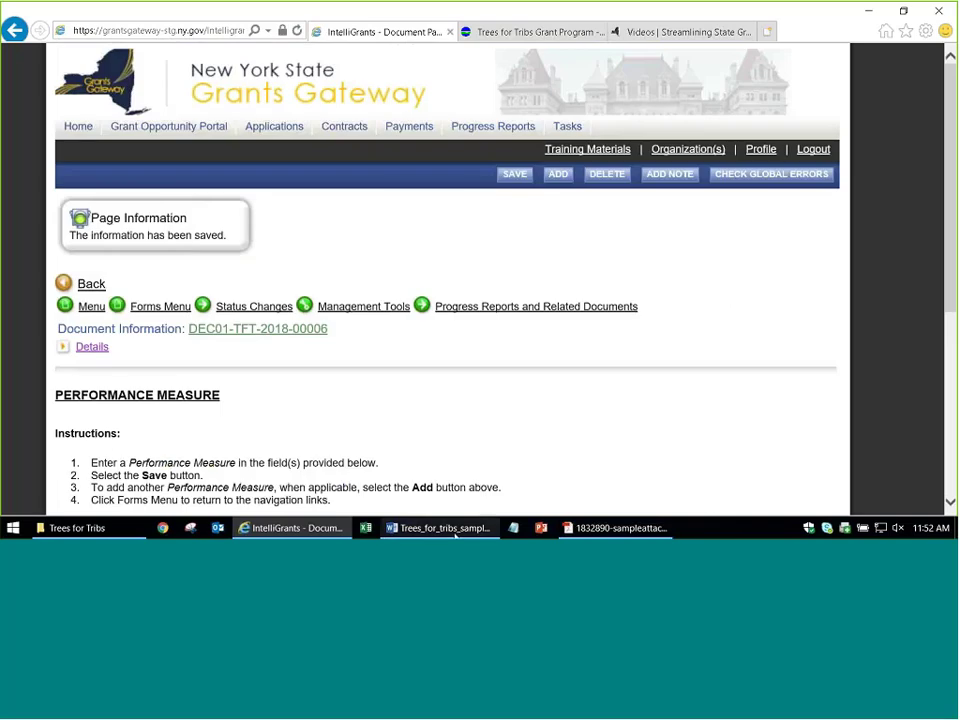
Switch back to the grant form and bring up the Forms Menu links
key(alt+Tab)
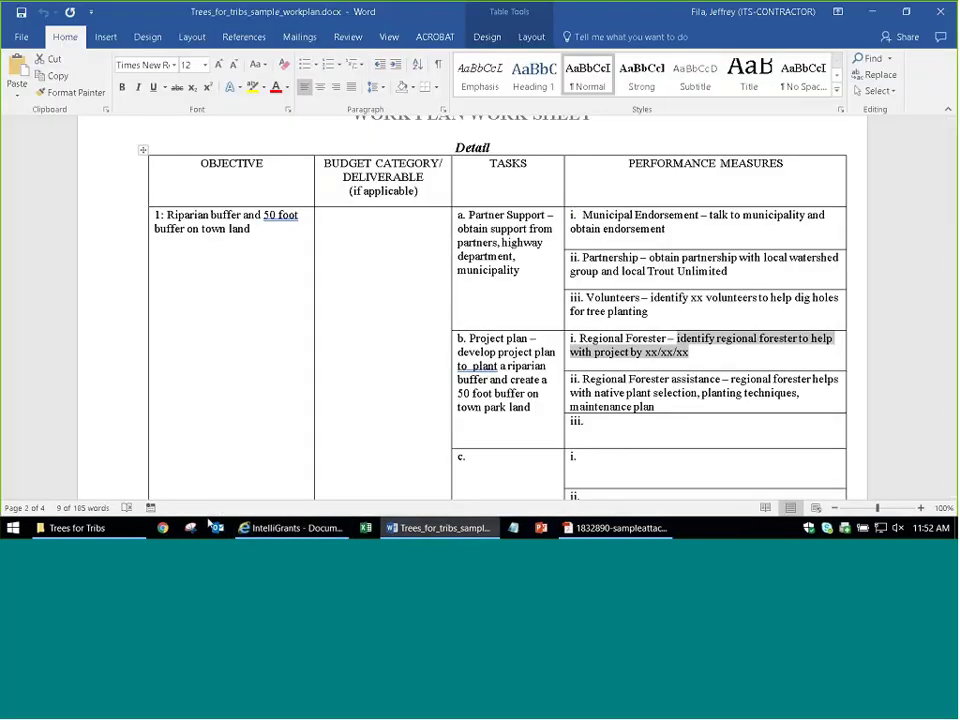
click(295, 528)
scroll(411, 386, down, 3)
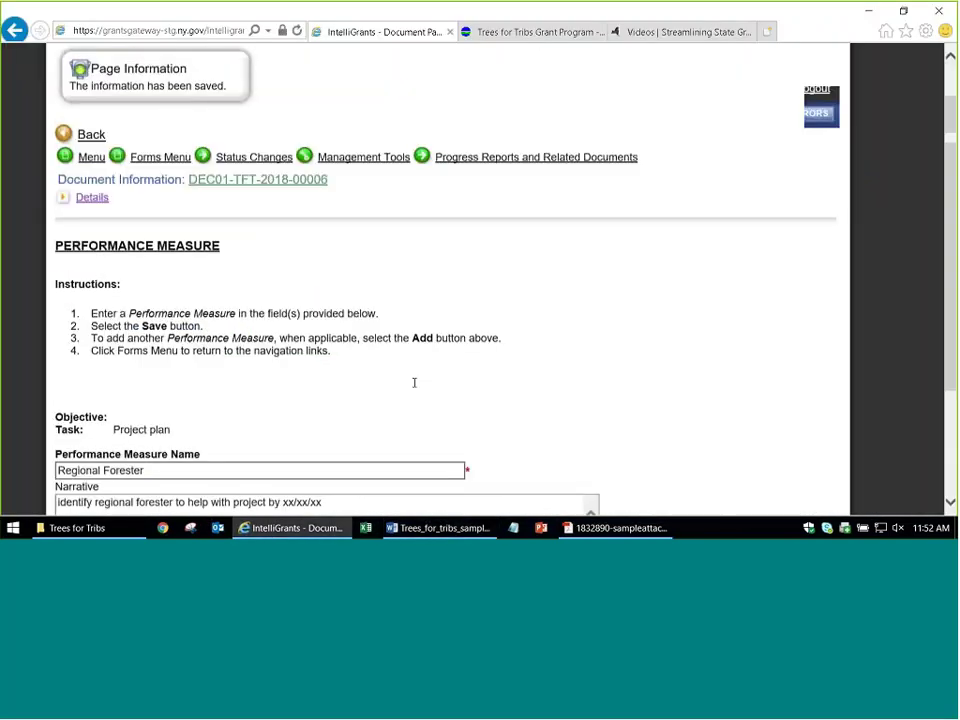
scroll(420, 386, up, 2)
click(152, 167)
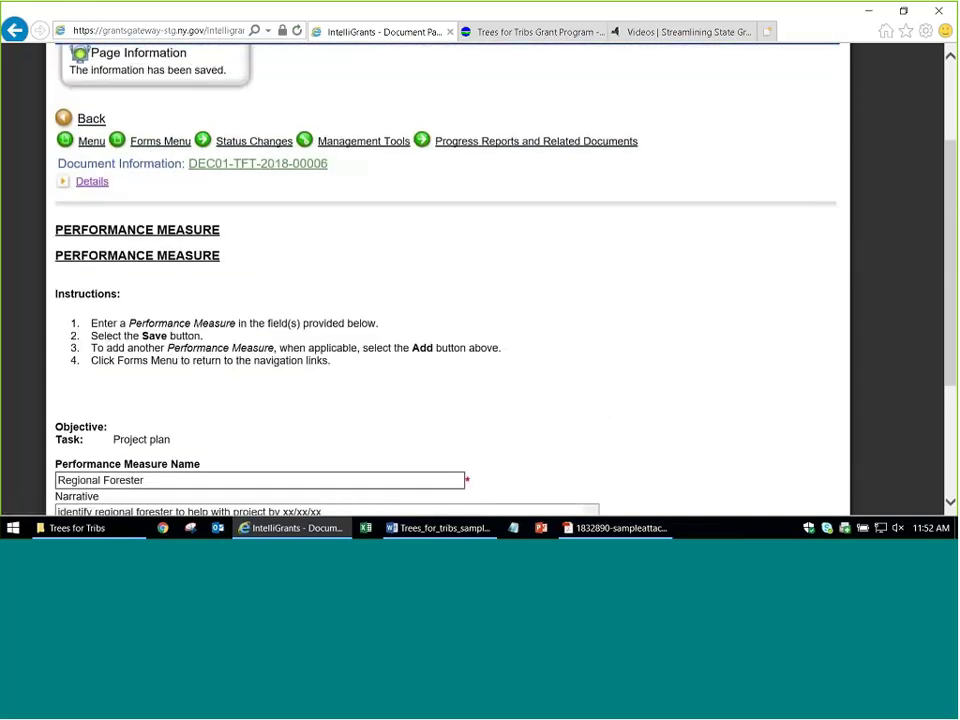
scroll(157, 333, down, 3)
scroll(157, 333, up, 5)
Navigate through the Tasks page to the Objectives page
click(155, 306)
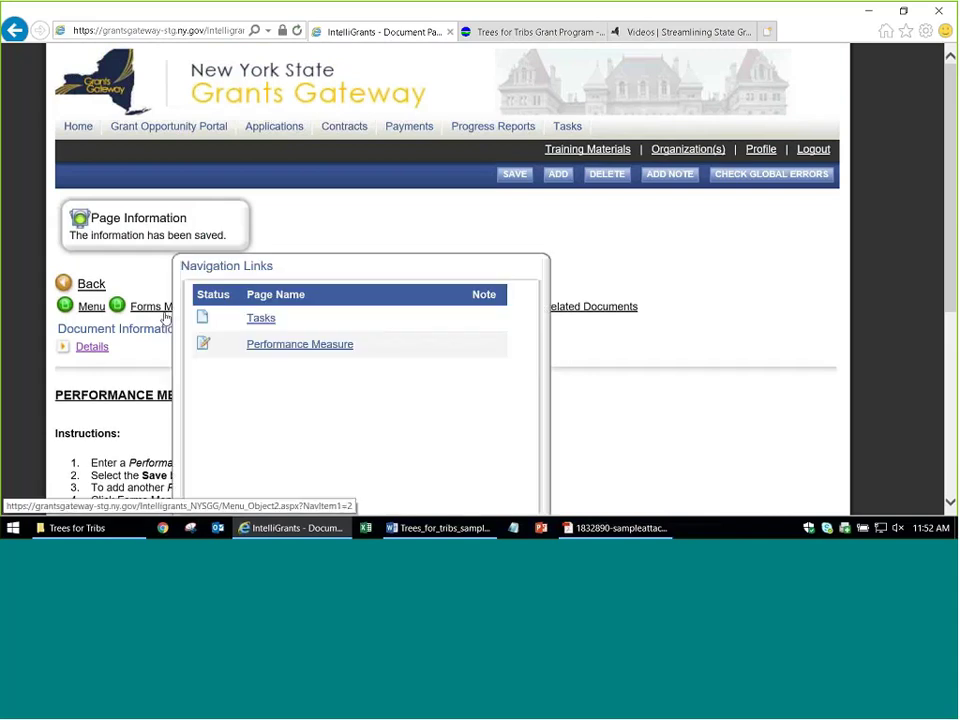
click(261, 319)
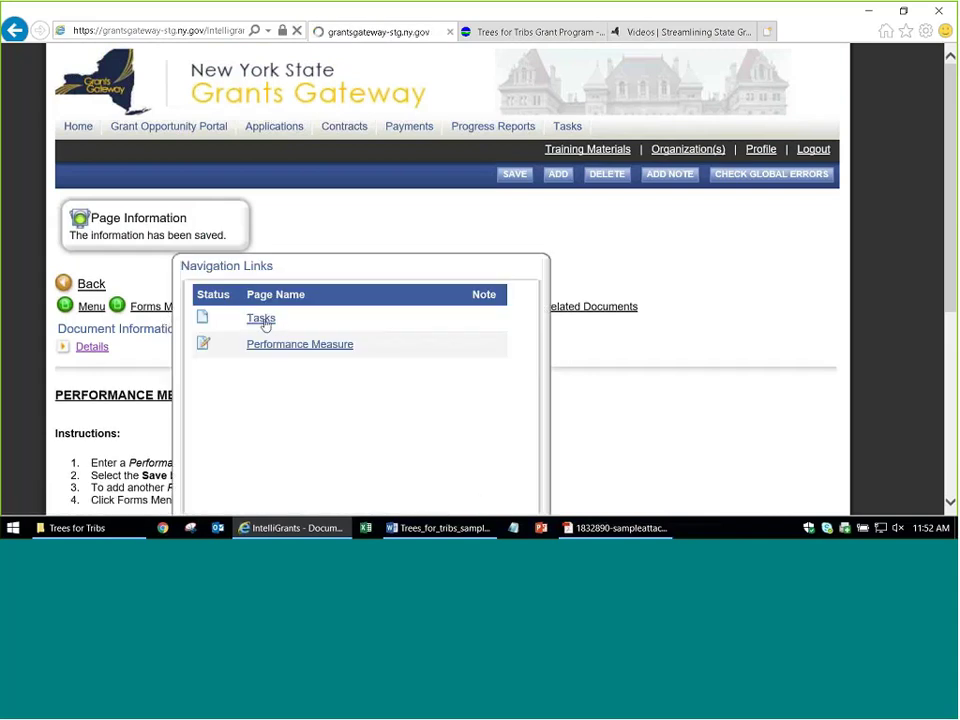
click(181, 245)
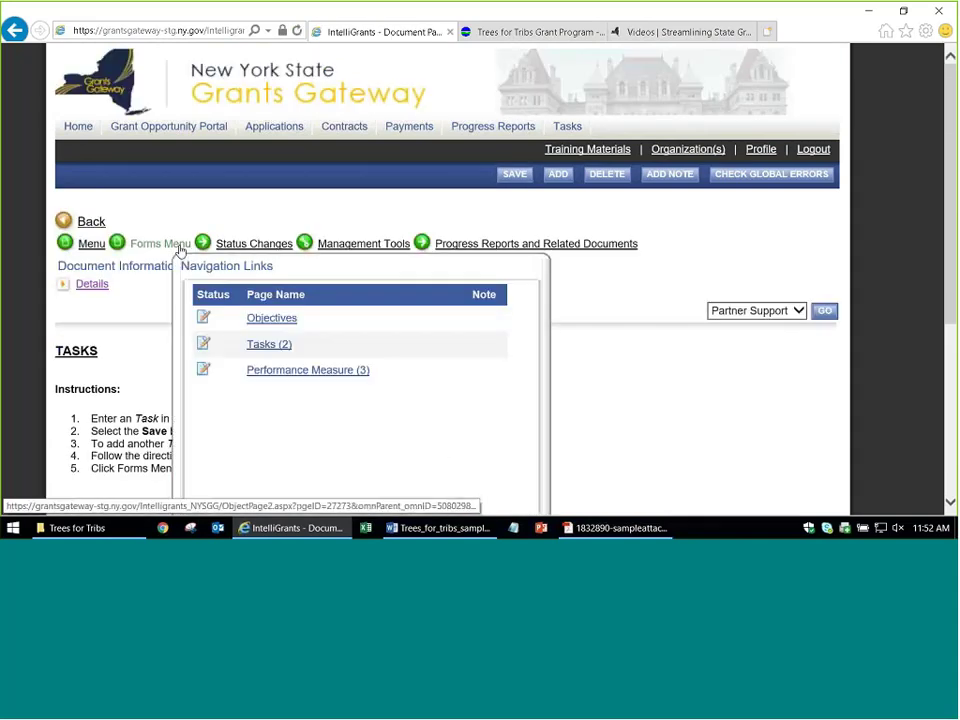
scroll(401, 360, down, 4)
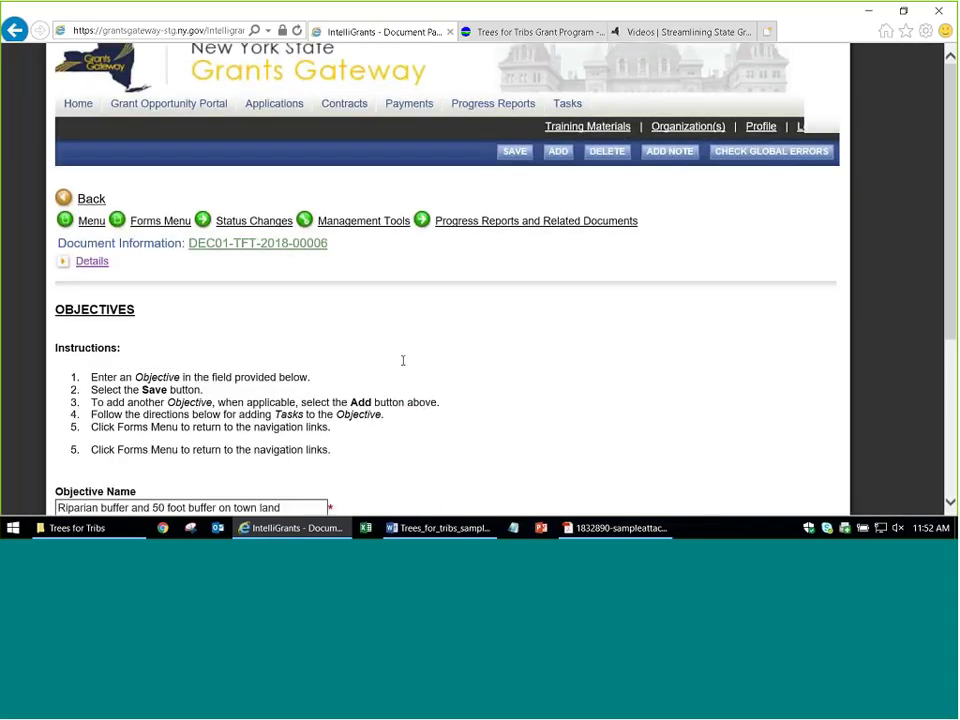
scroll(339, 369, up, 3)
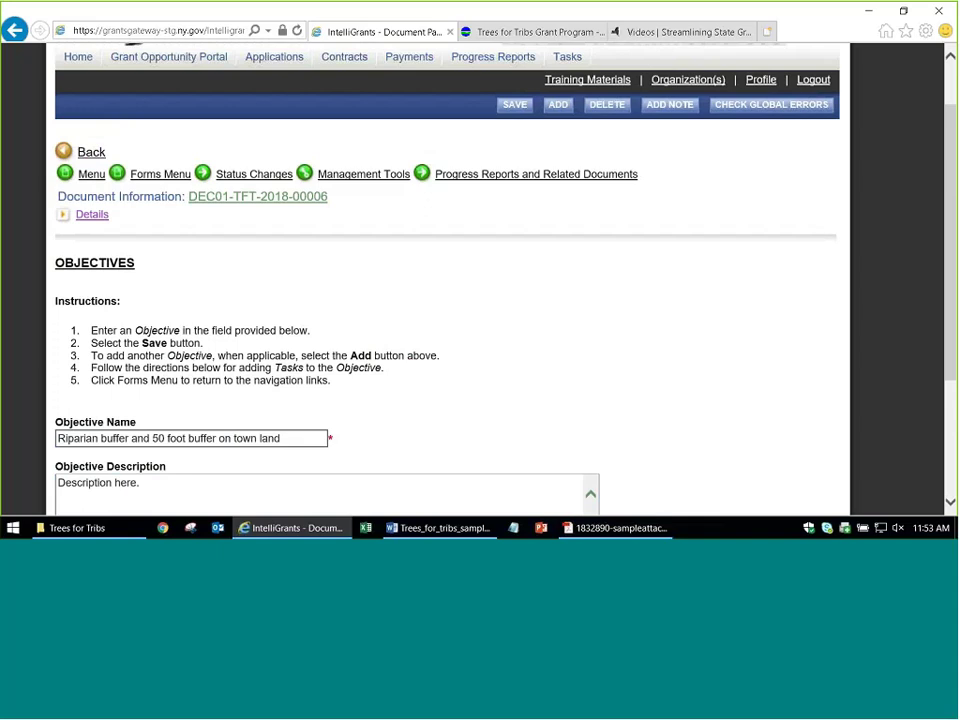
Check the Word work plan, then return to the IntelliGrants Objectives page
key(alt+Tab)
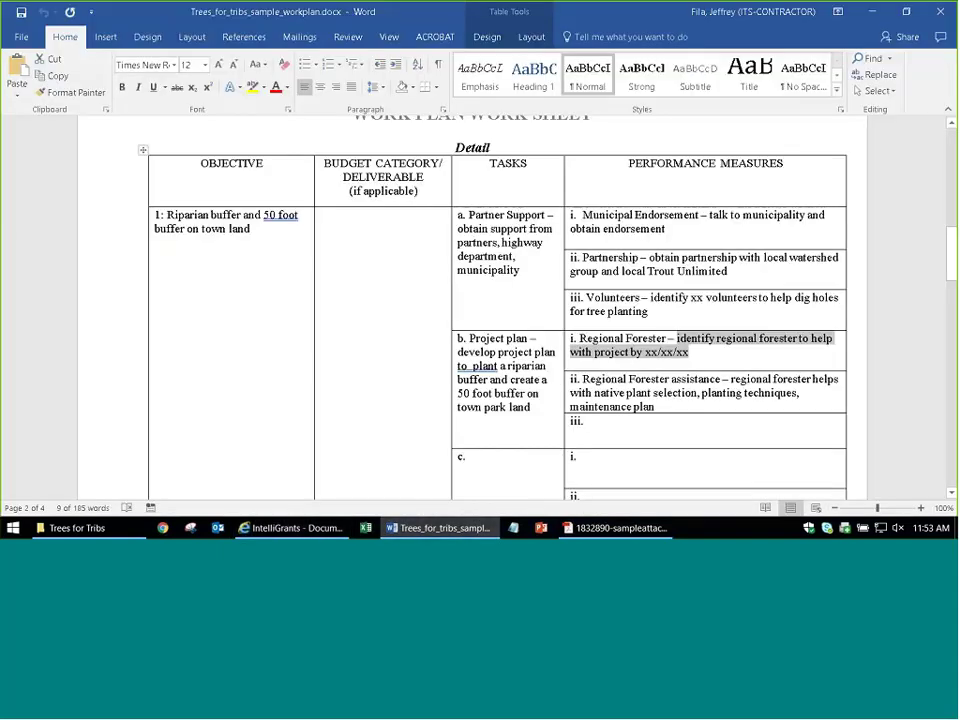
click(297, 528)
click(125, 470)
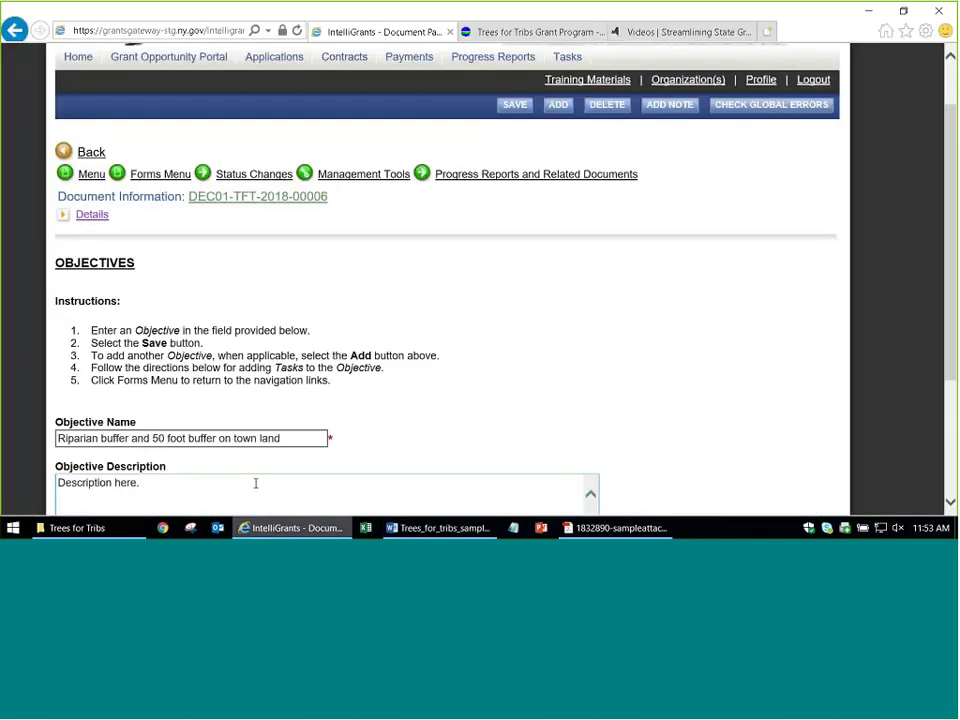
scroll(507, 331, down, 2)
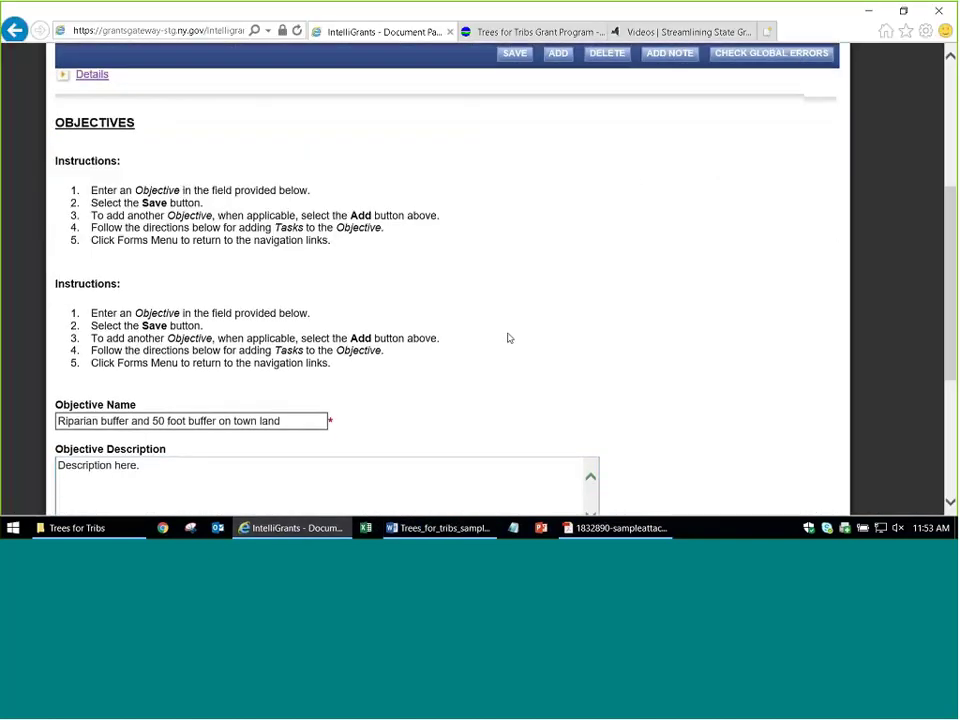
scroll(163, 257, up, 3)
Go to the full 2018 Trees for Tribs forms list and choose Pre-Submission Uploads
click(150, 246)
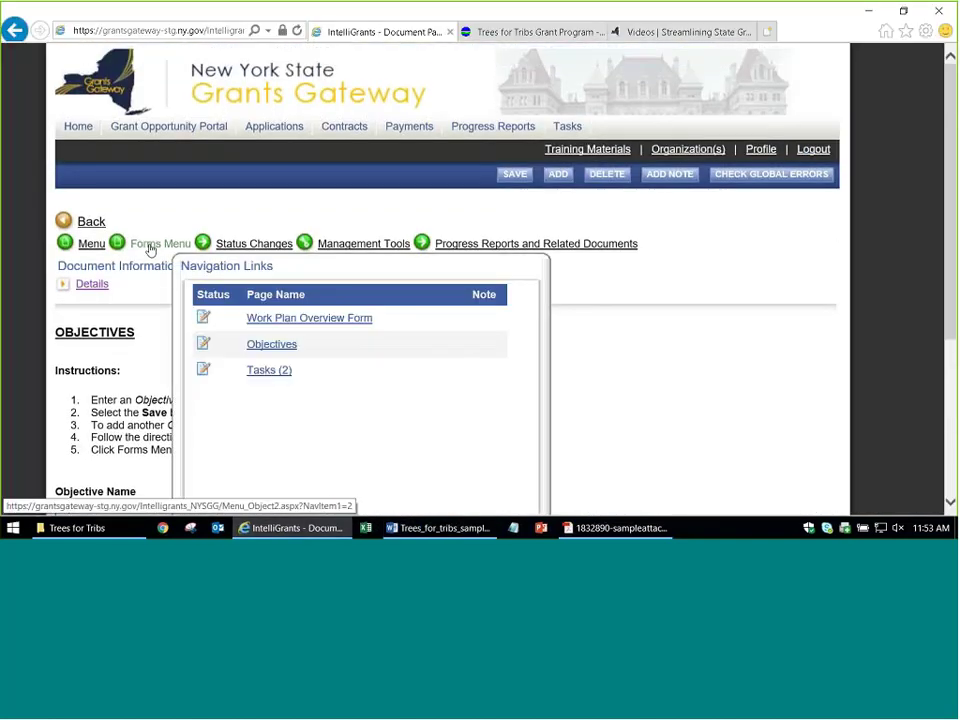
click(139, 248)
scroll(748, 354, down, 1)
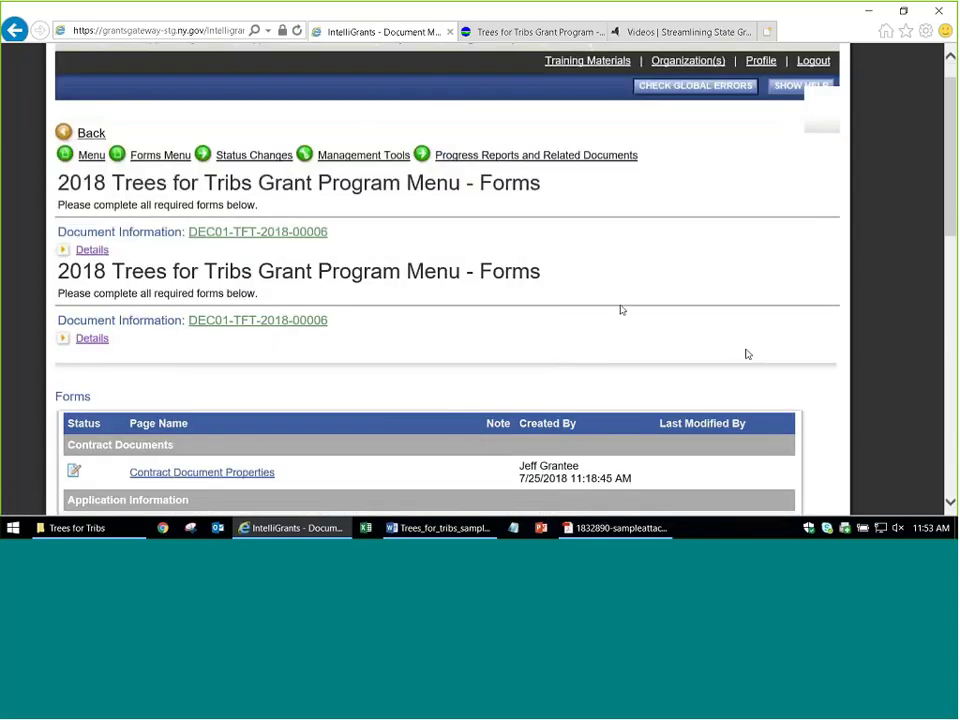
scroll(474, 302, down, 8)
scroll(226, 348, down, 1)
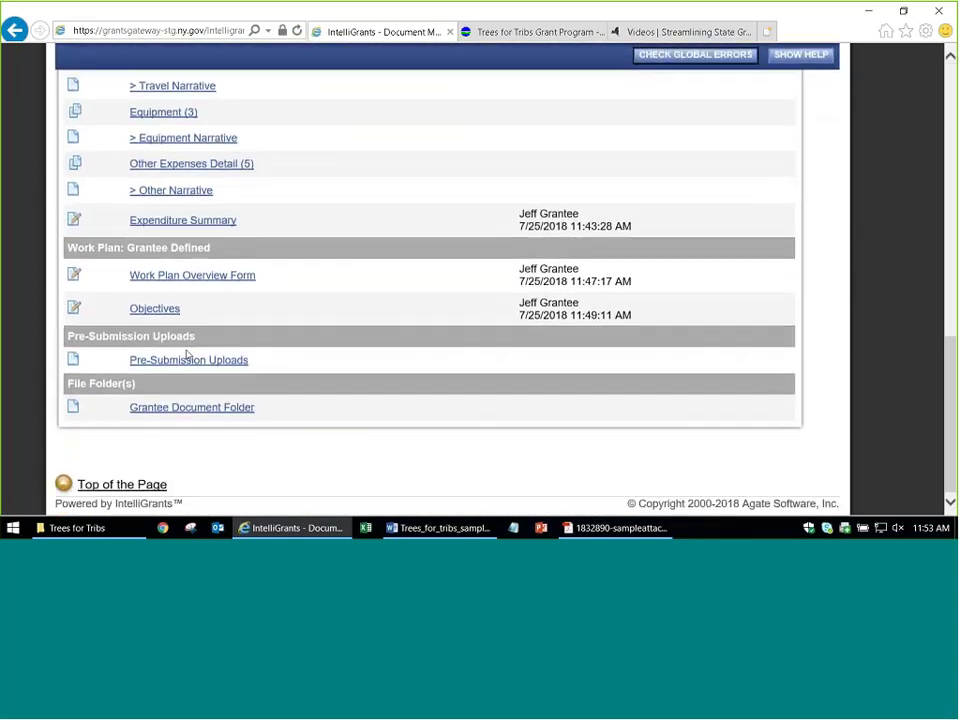
click(366, 353)
scroll(327, 342, down, 3)
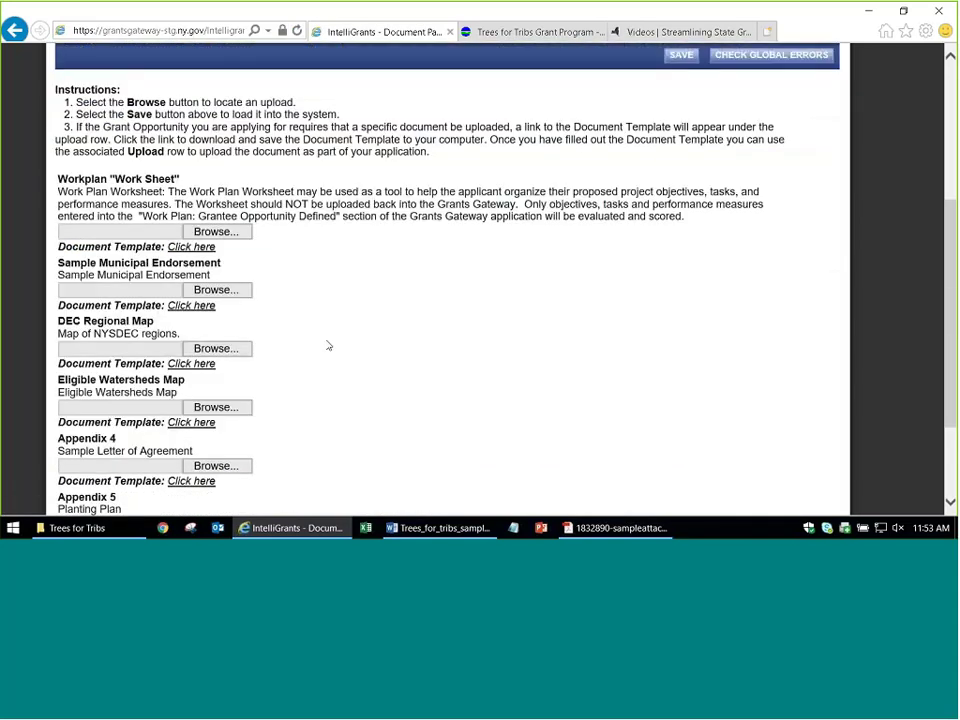
scroll(328, 345, down, 2)
scroll(321, 373, up, 2)
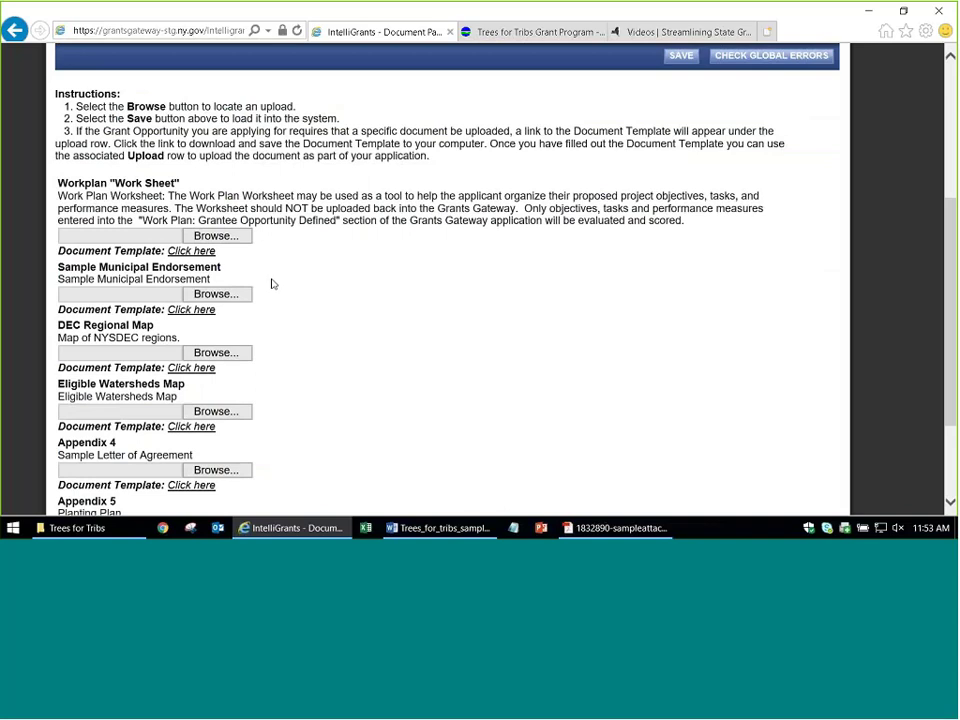
click(214, 296)
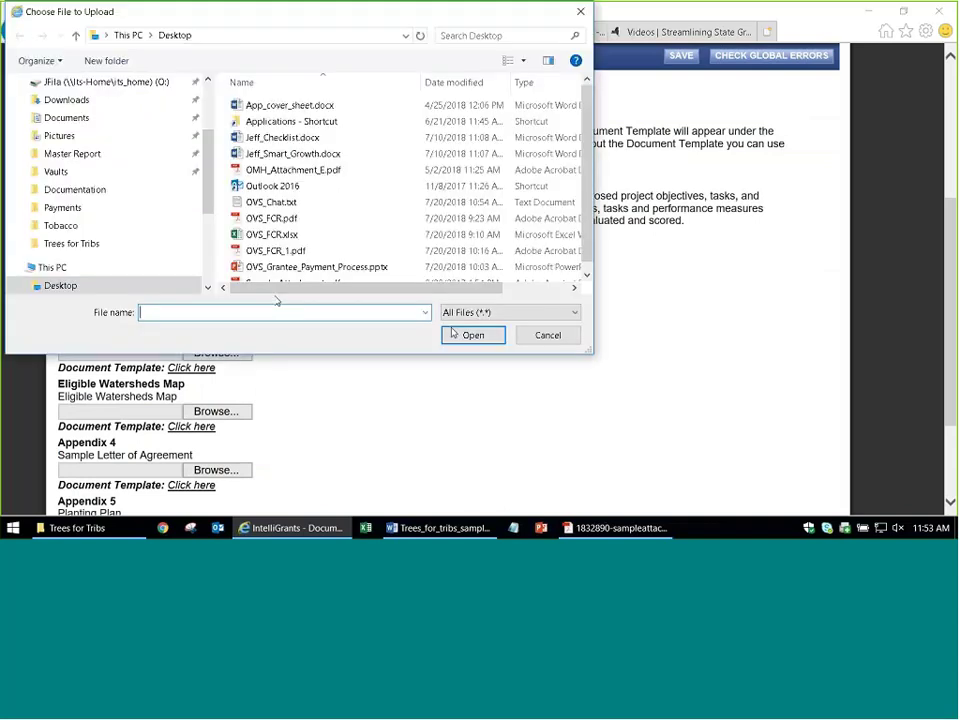
key(Escape)
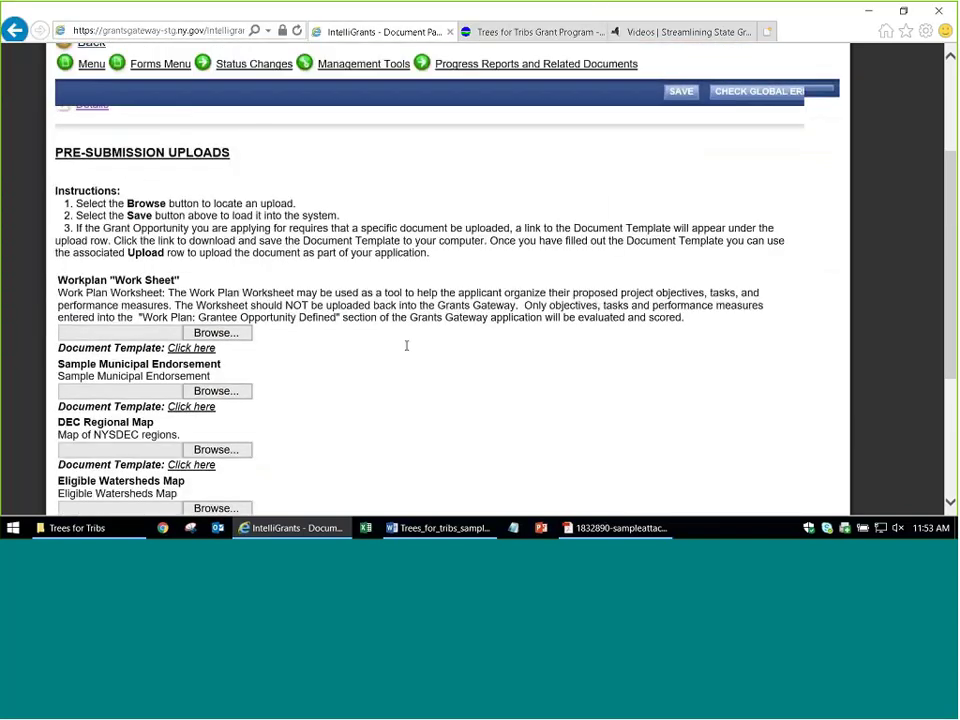
scroll(406, 345, up, 3)
click(160, 244)
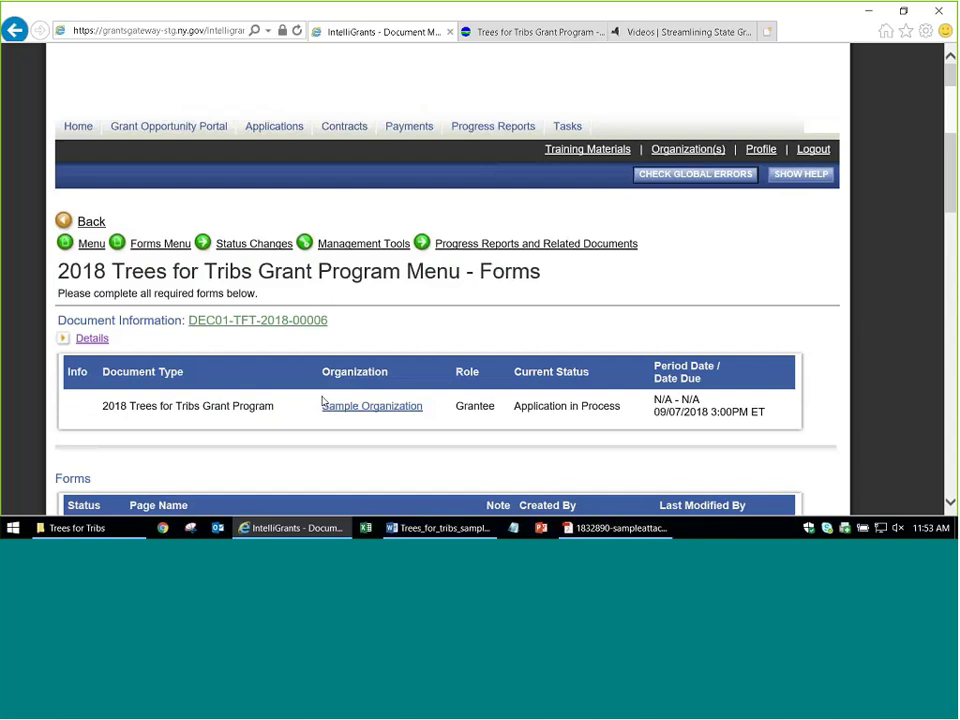
scroll(322, 402, down, 10)
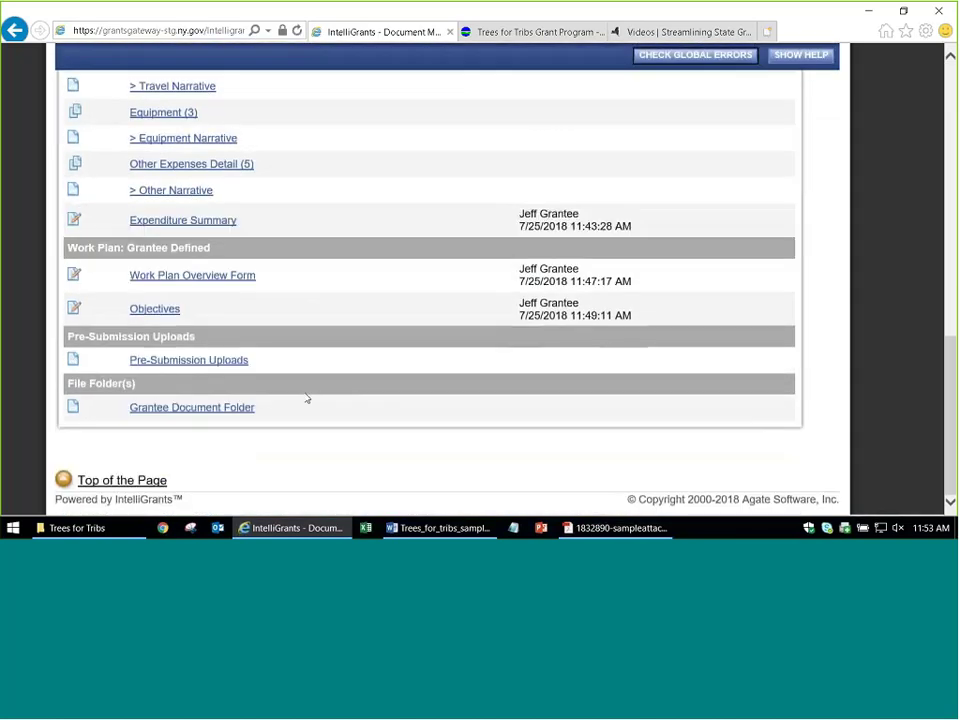
click(207, 410)
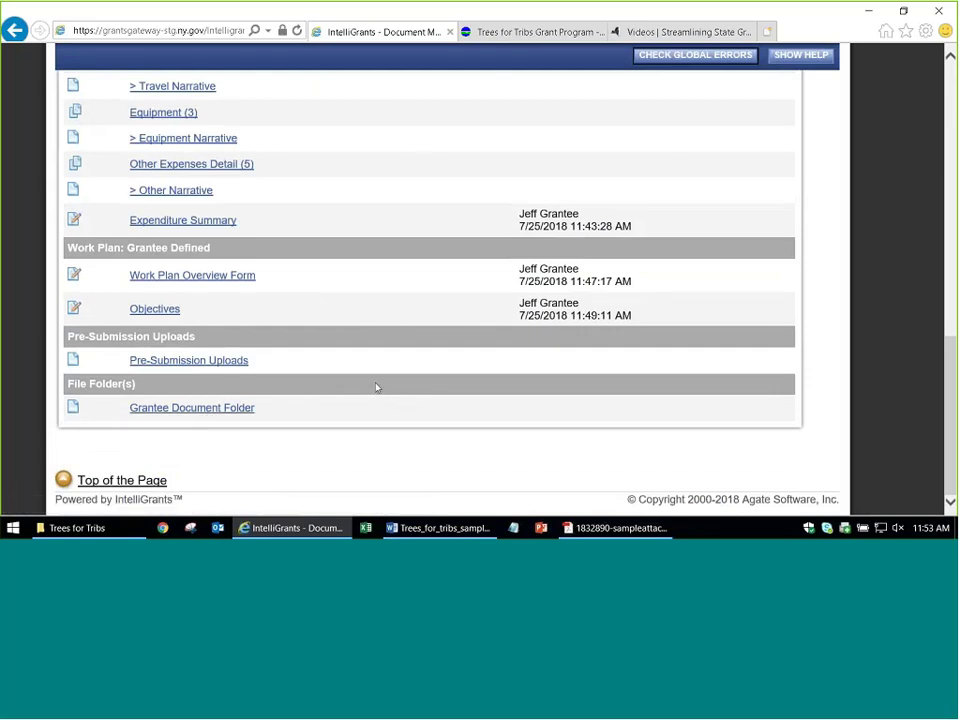
scroll(346, 376, down, 4)
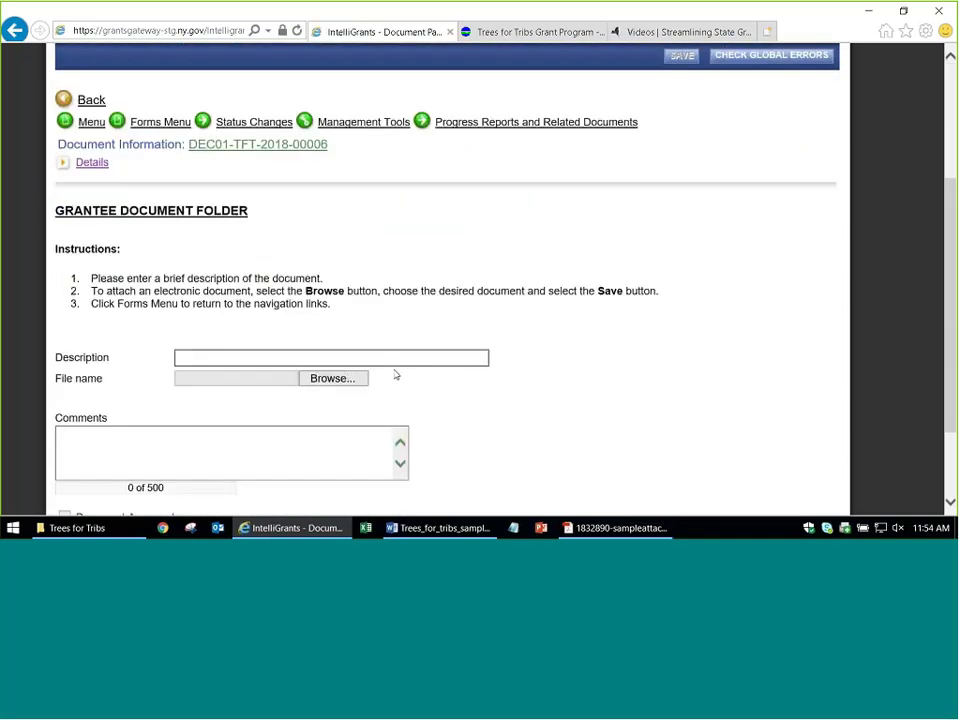
click(361, 359)
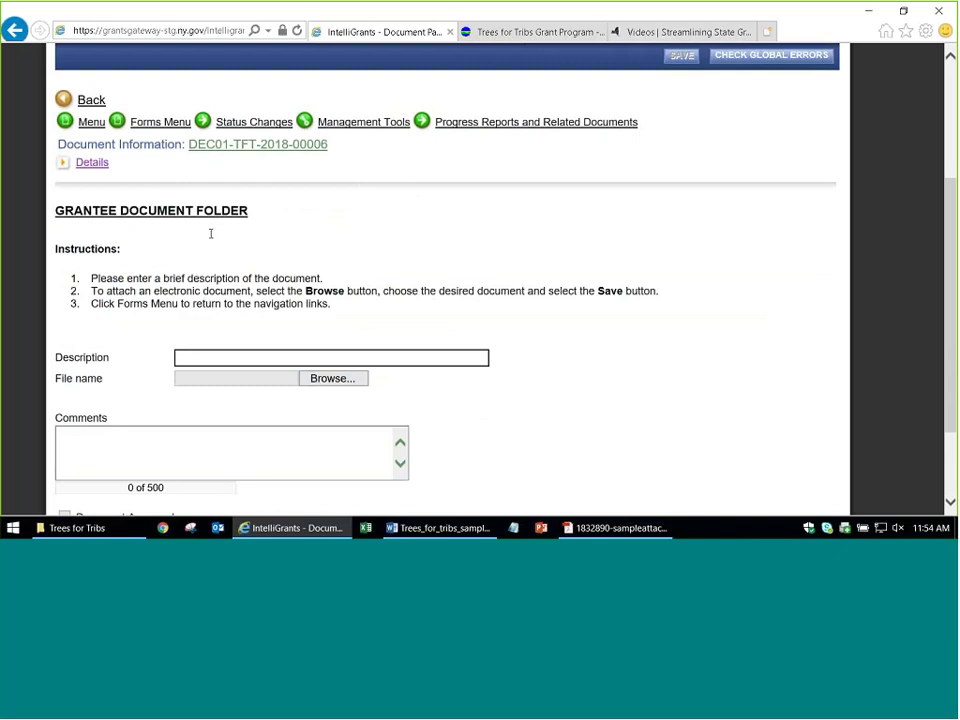
click(16, 32)
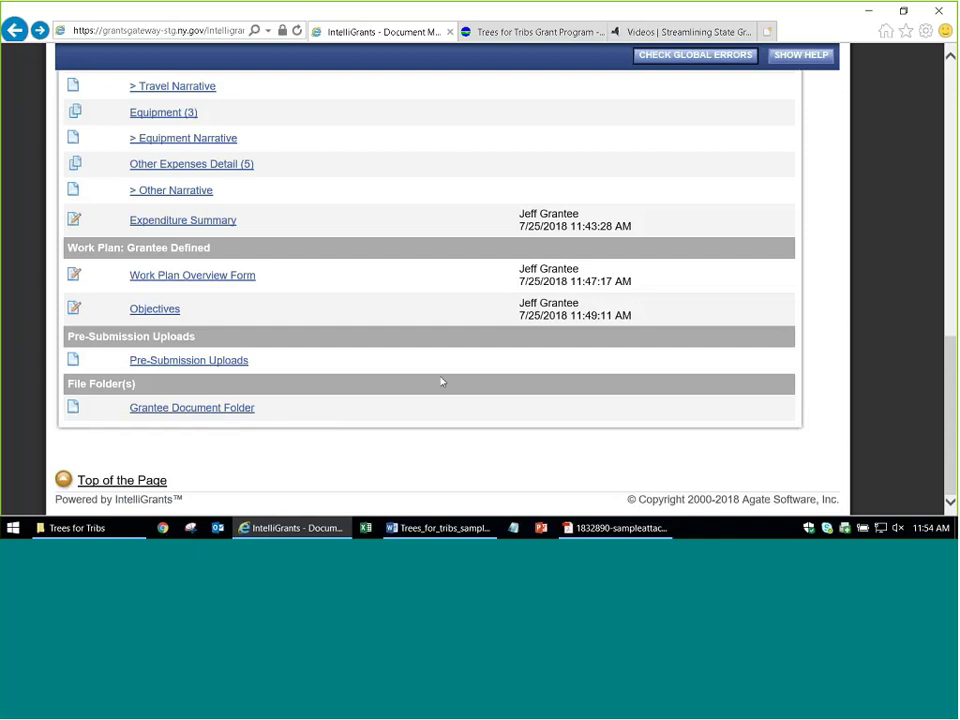
scroll(441, 381, up, 1)
scroll(413, 383, up, 4)
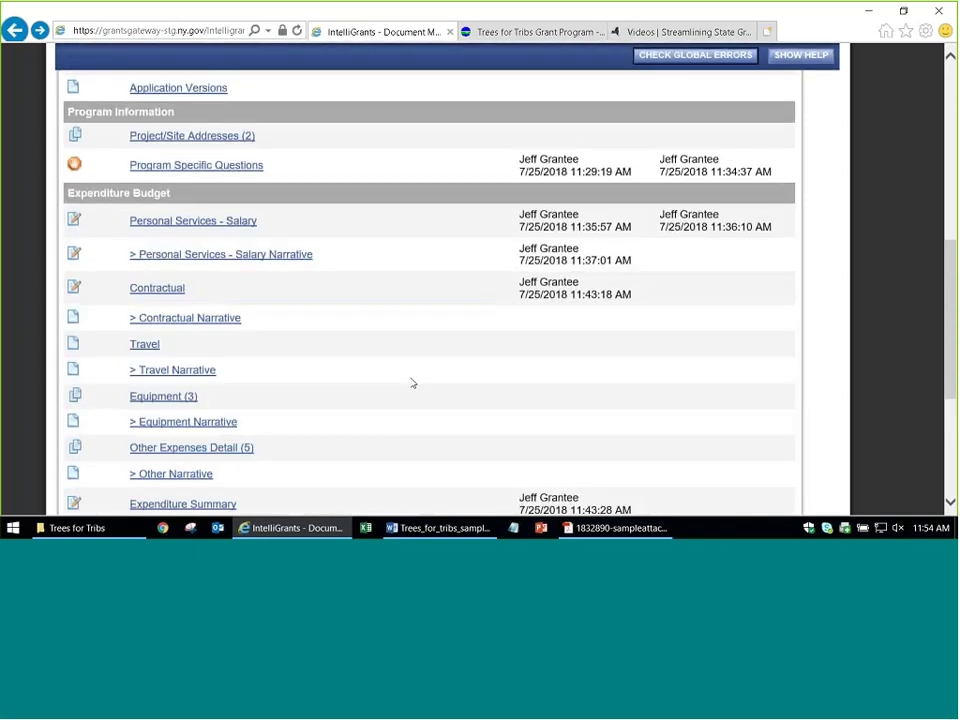
scroll(306, 313, up, 1)
scroll(306, 313, up, 1)
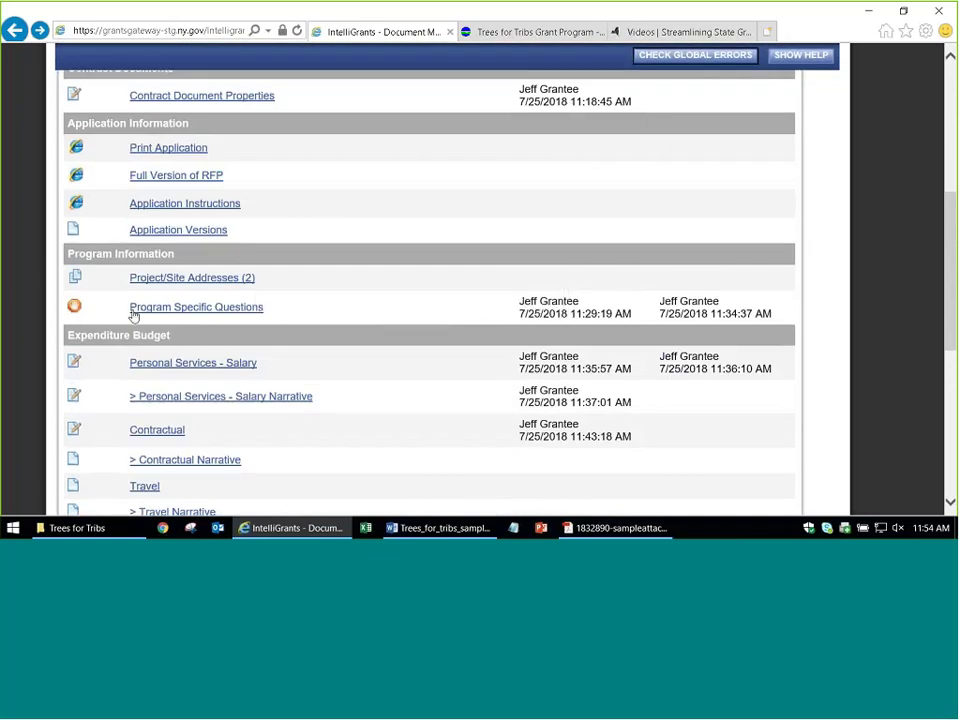
scroll(435, 401, up, 4)
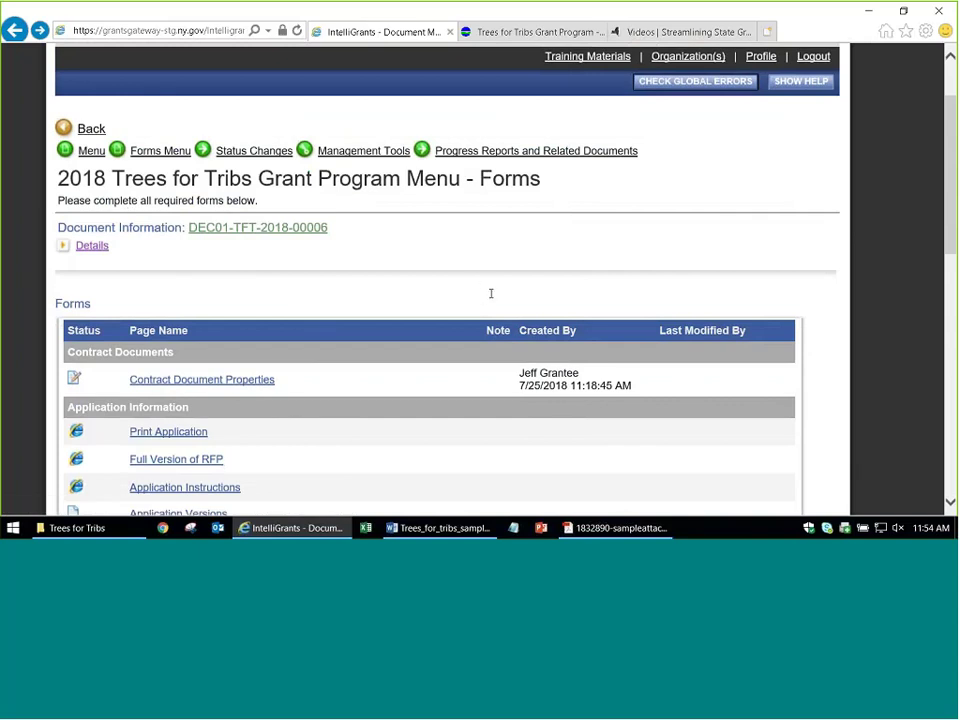
On Add/Edit People, tick the second Grantee Contract Signatory for the application
mouse_move(345, 155)
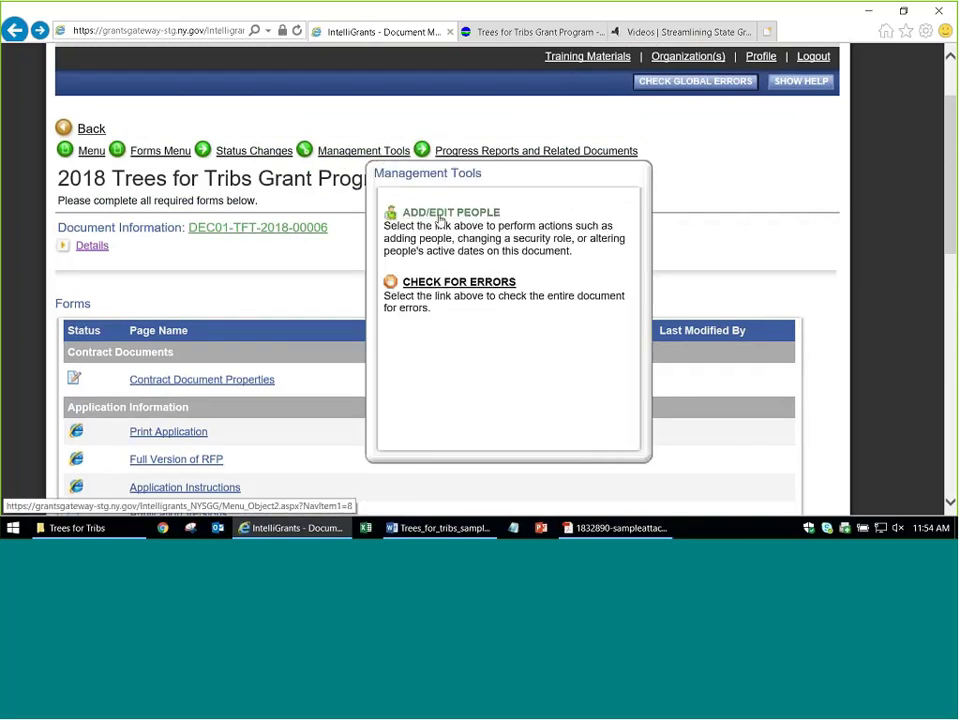
click(440, 220)
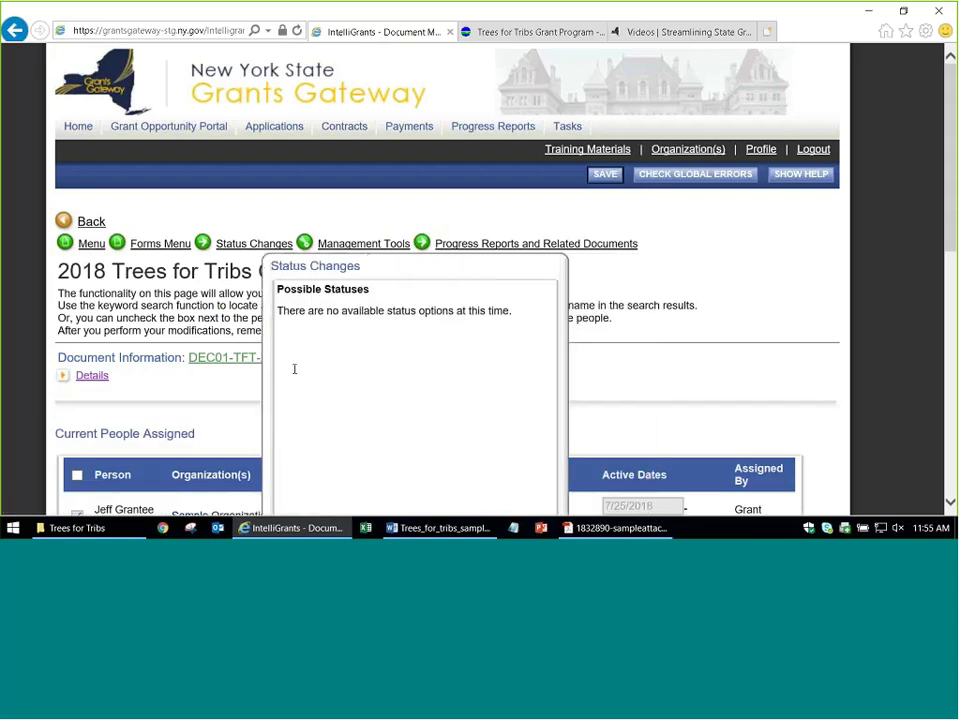
scroll(191, 369, down, 2)
scroll(193, 370, down, 3)
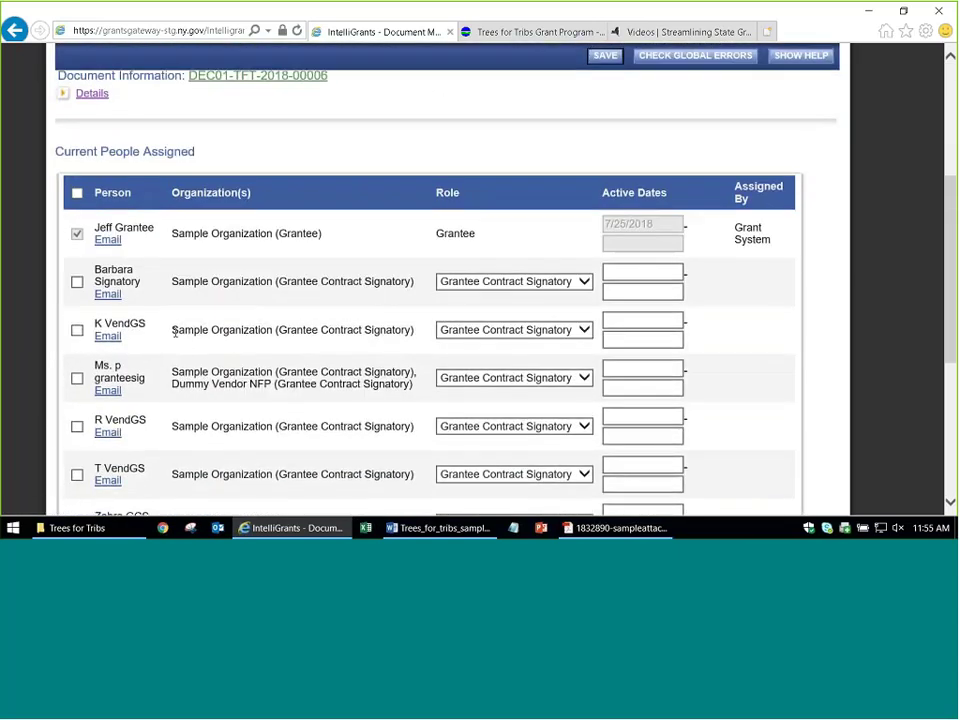
click(77, 282)
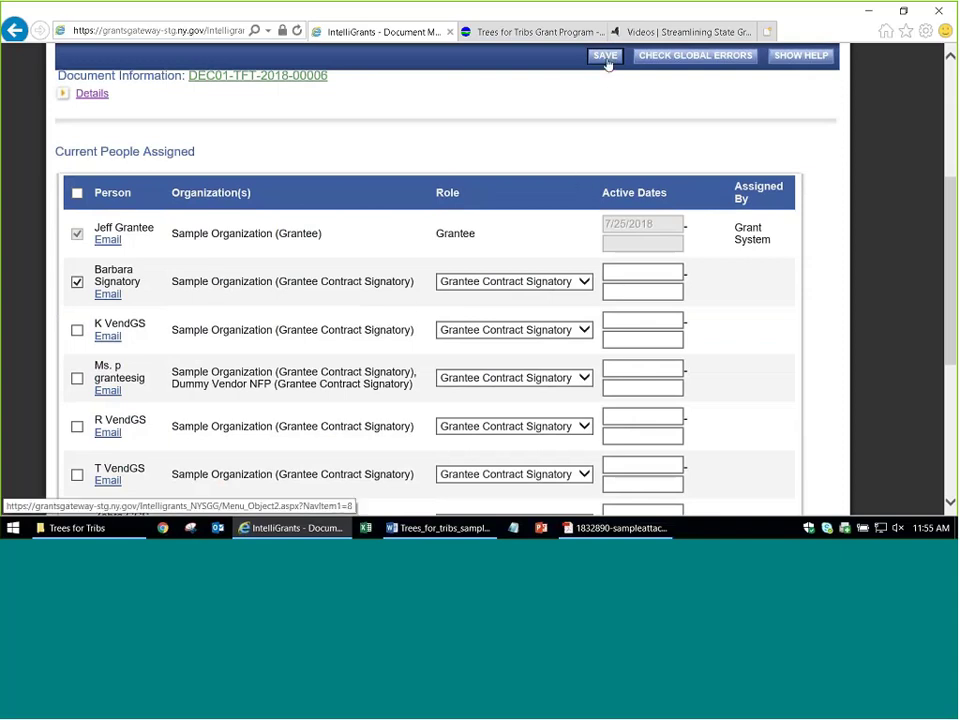
Confirm the People page saved, then log out of Grants Gateway
scroll(474, 309, up, 3)
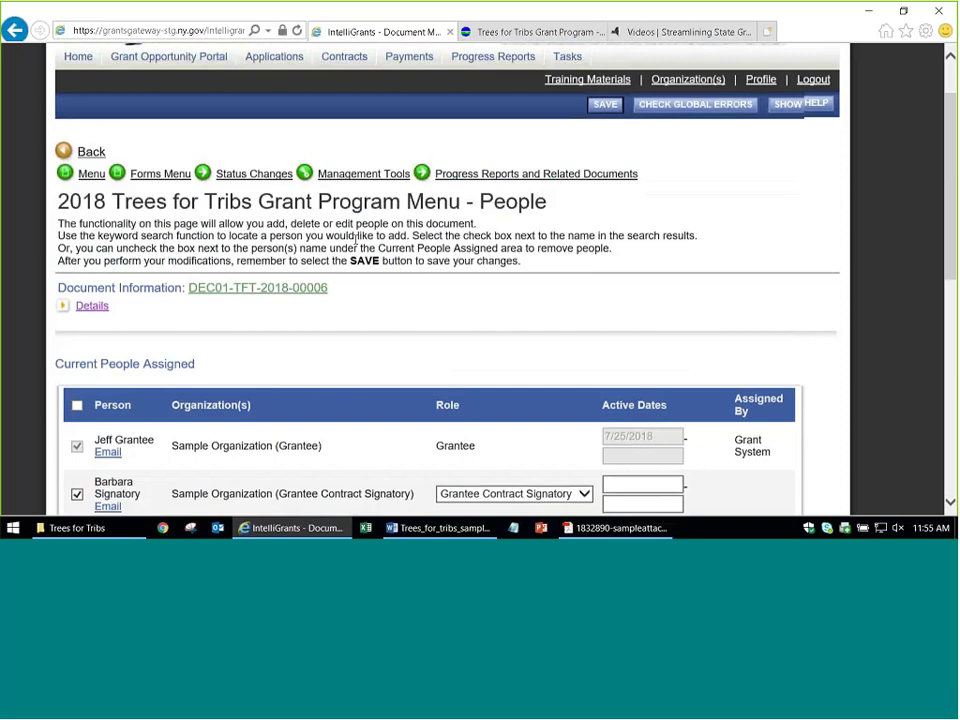
scroll(287, 259, down, 3)
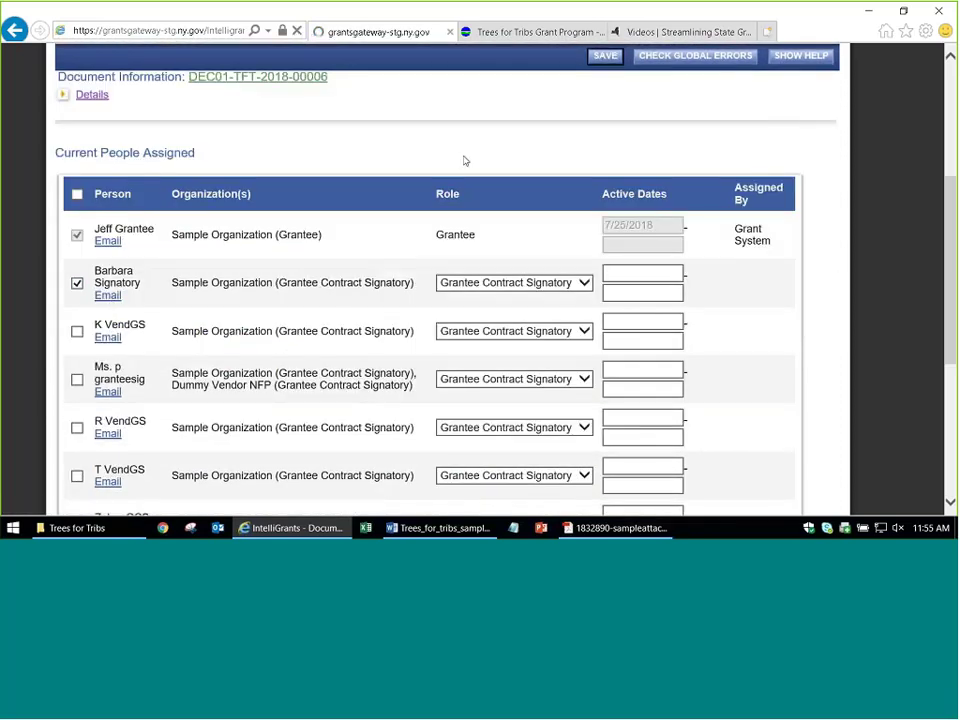
scroll(355, 325, up, 5)
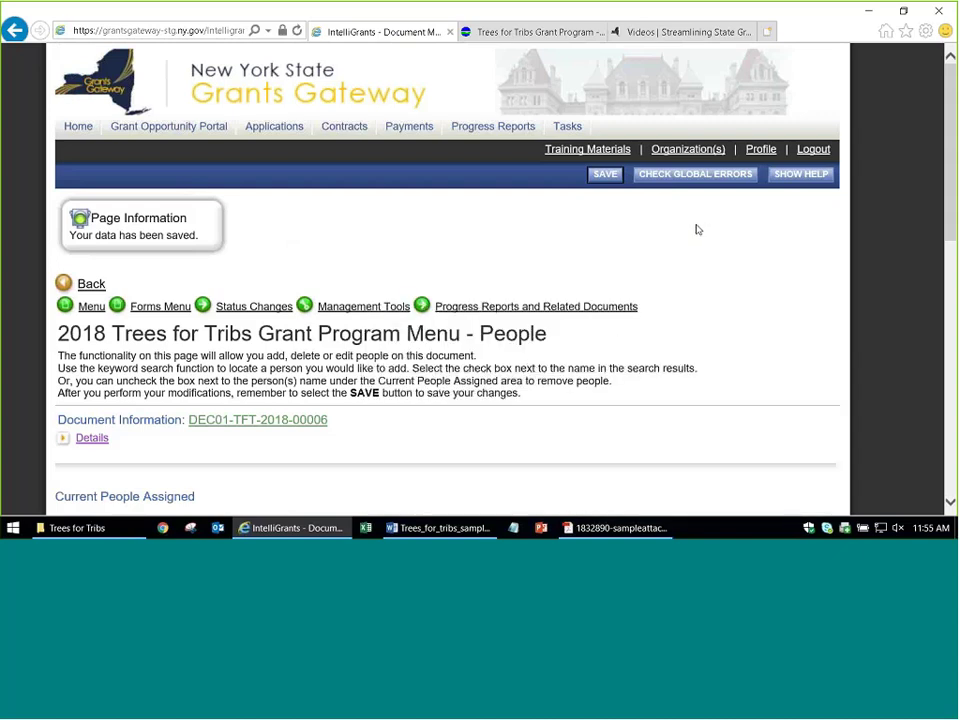
click(818, 150)
Sign back in as the Grantee Contract Signatory using the saved signatory username
click(475, 214)
text(b)
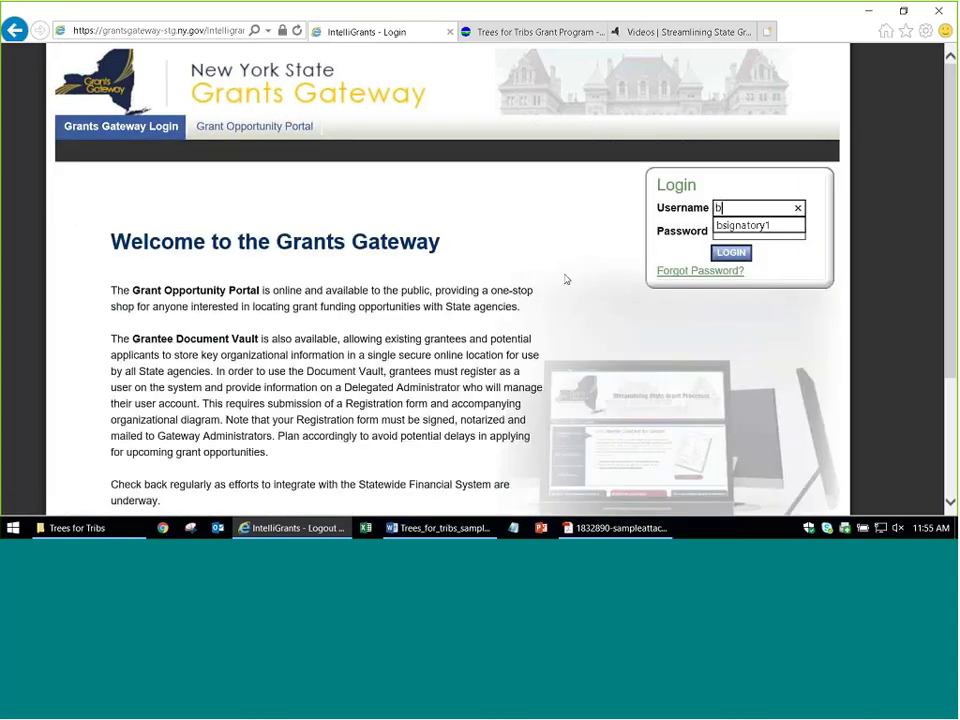
text(sig)
key(Down)
key(Return)
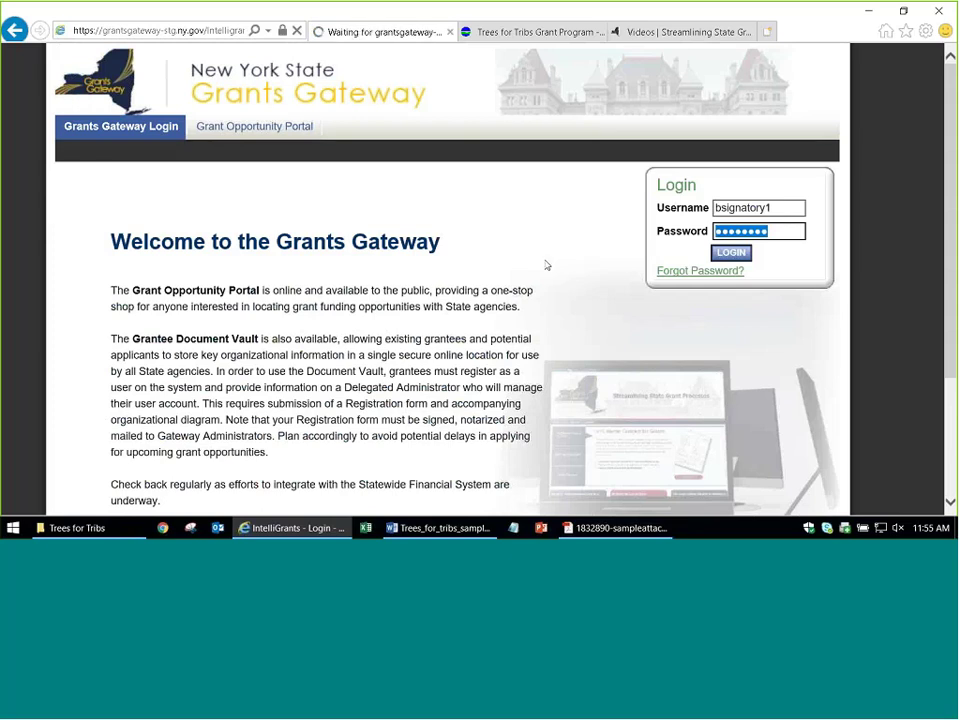
scroll(225, 347, down, 3)
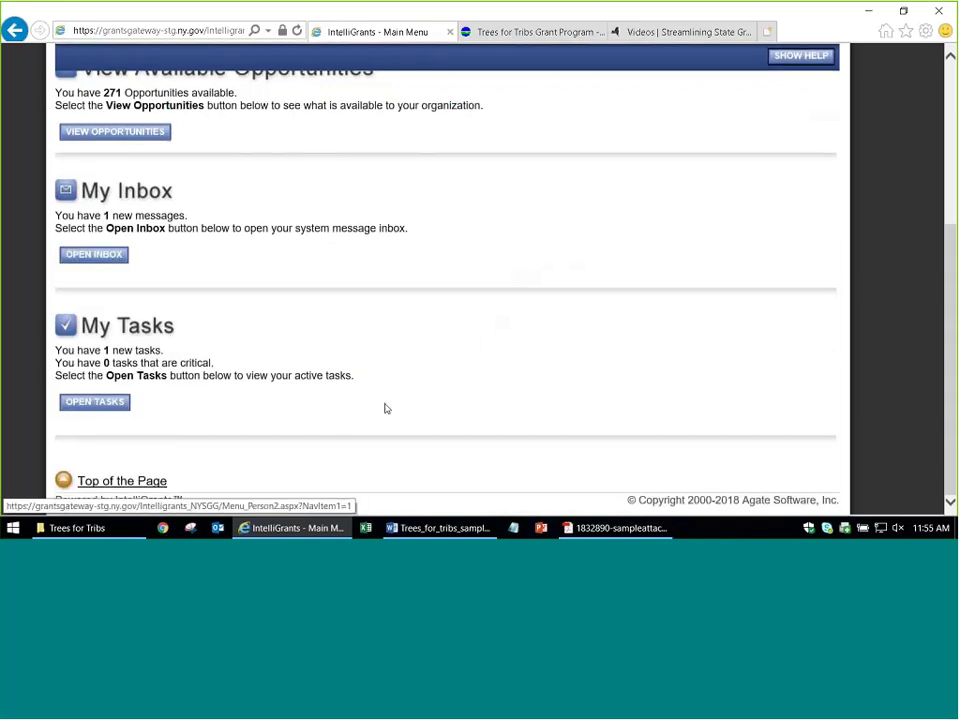
scroll(386, 407, up, 3)
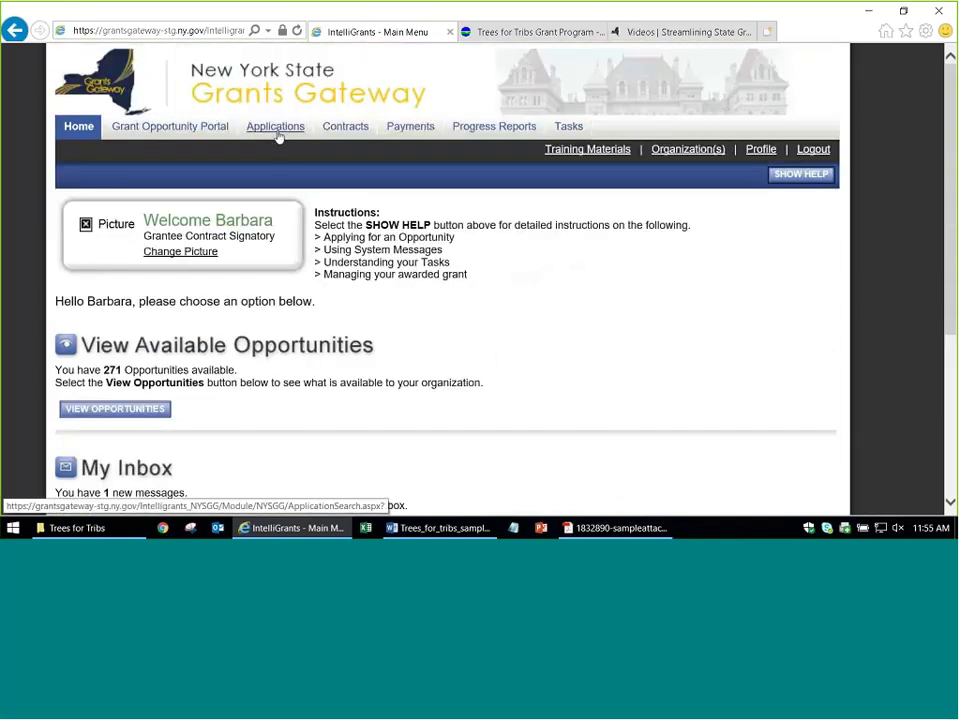
Search applications for 'tribs', open the Trees for Tribs application, and open its current task
click(277, 128)
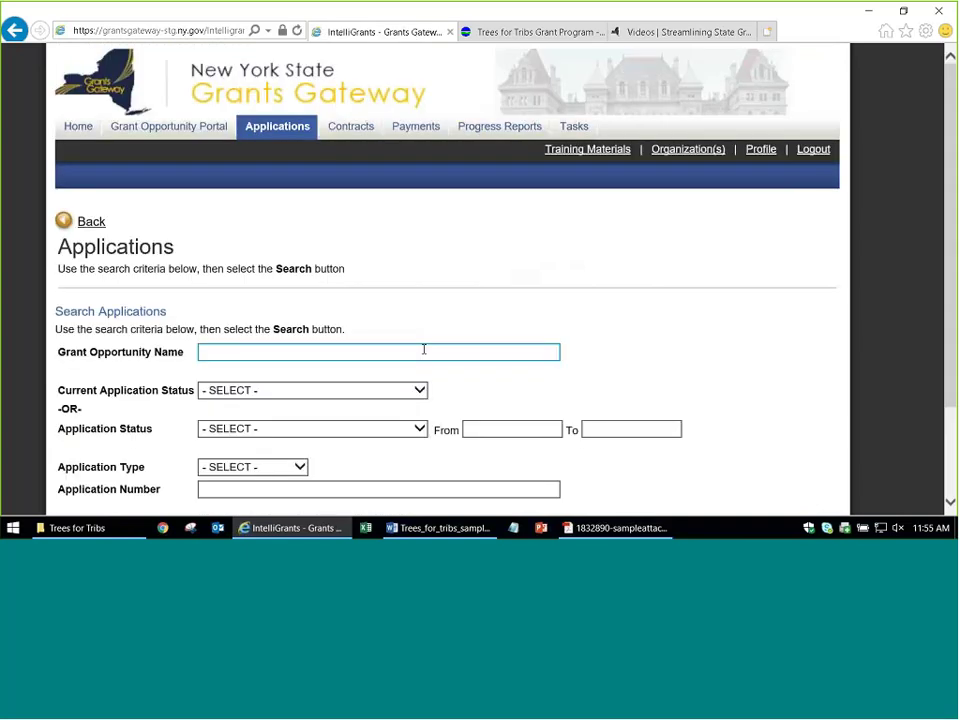
scroll(291, 304, down, 2)
text(tribs)
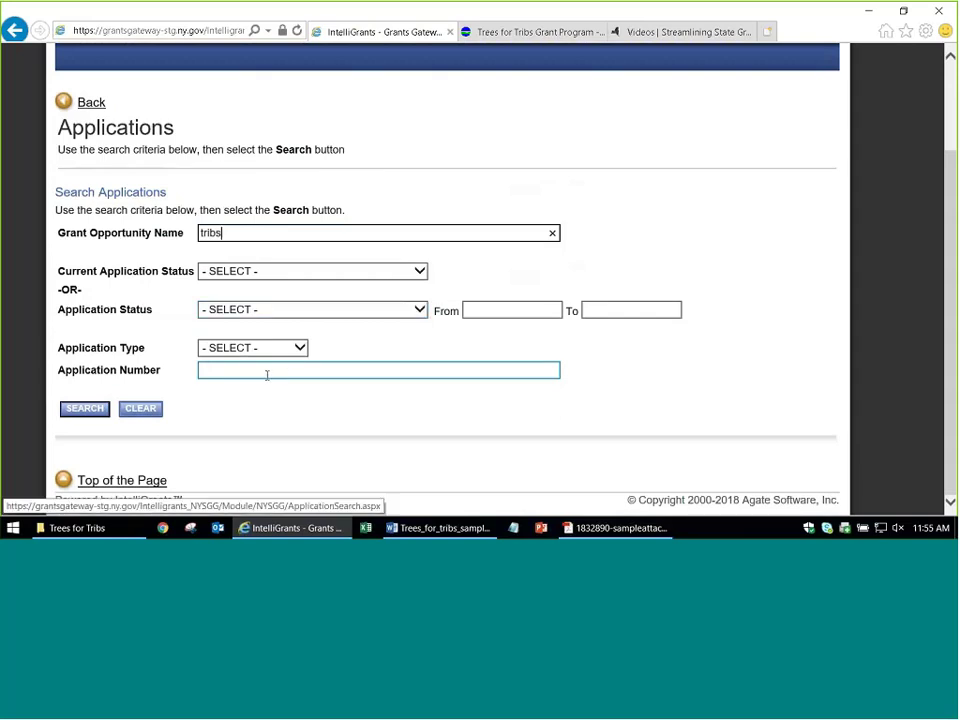
click(85, 409)
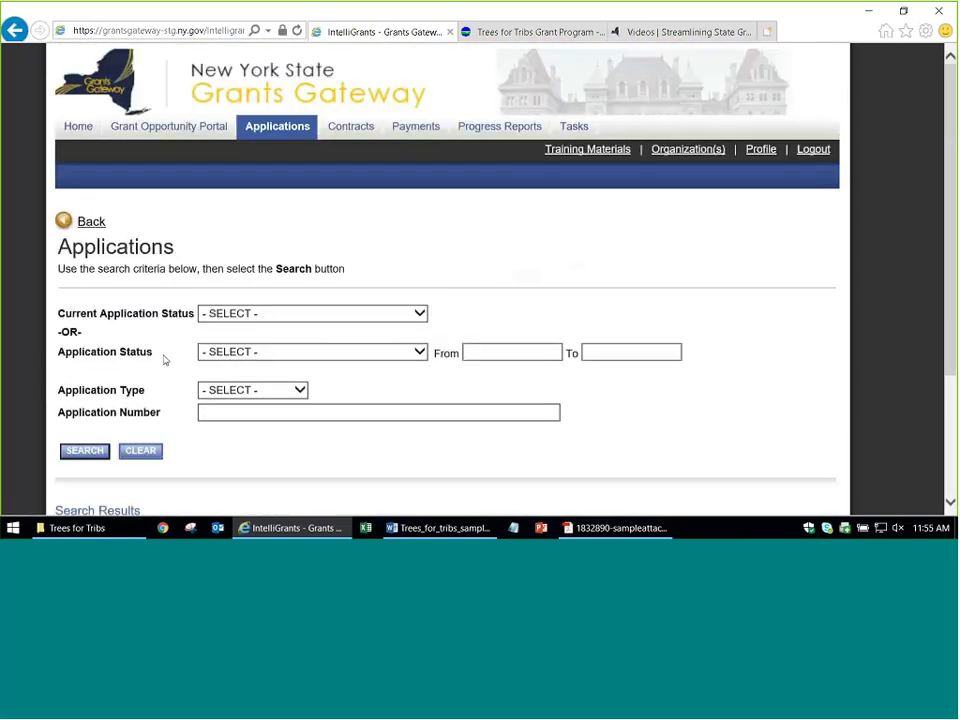
scroll(163, 360, down, 3)
click(163, 416)
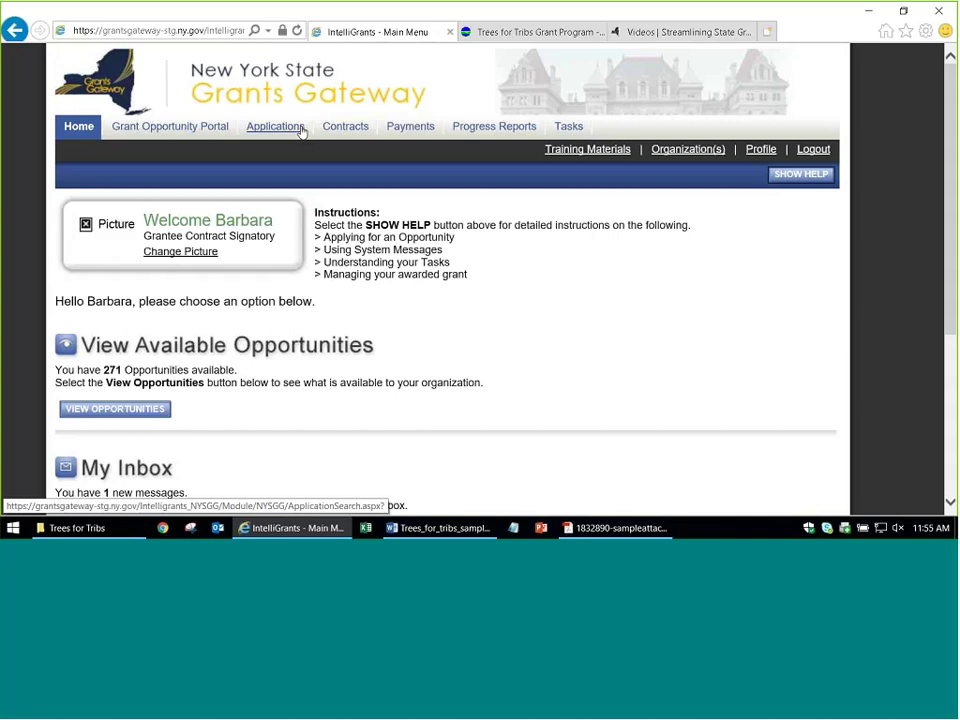
scroll(371, 313, down, 3)
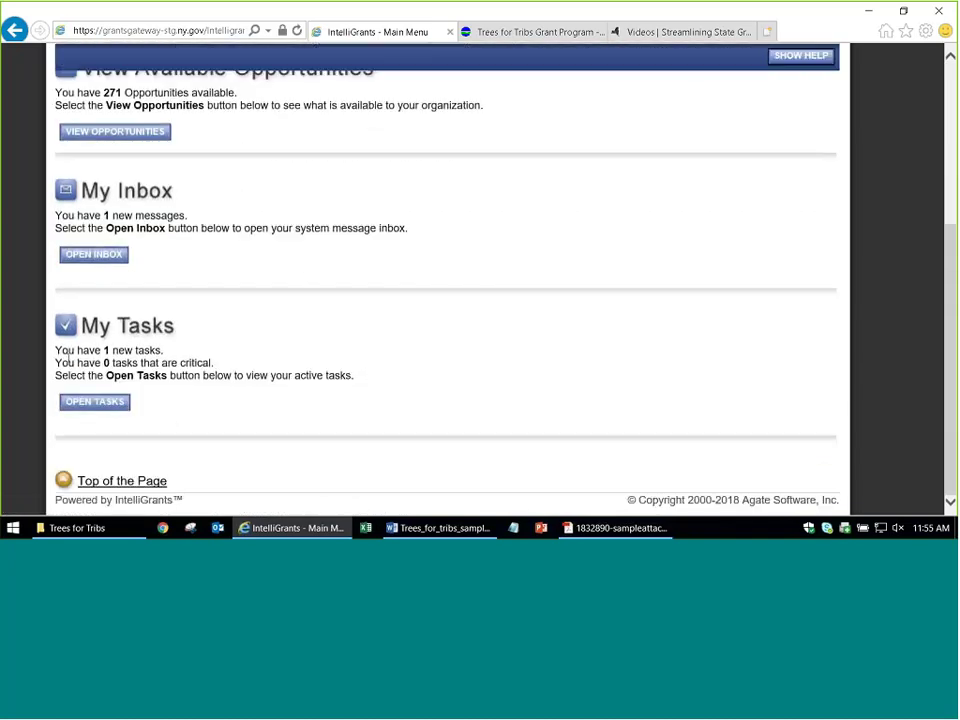
click(89, 406)
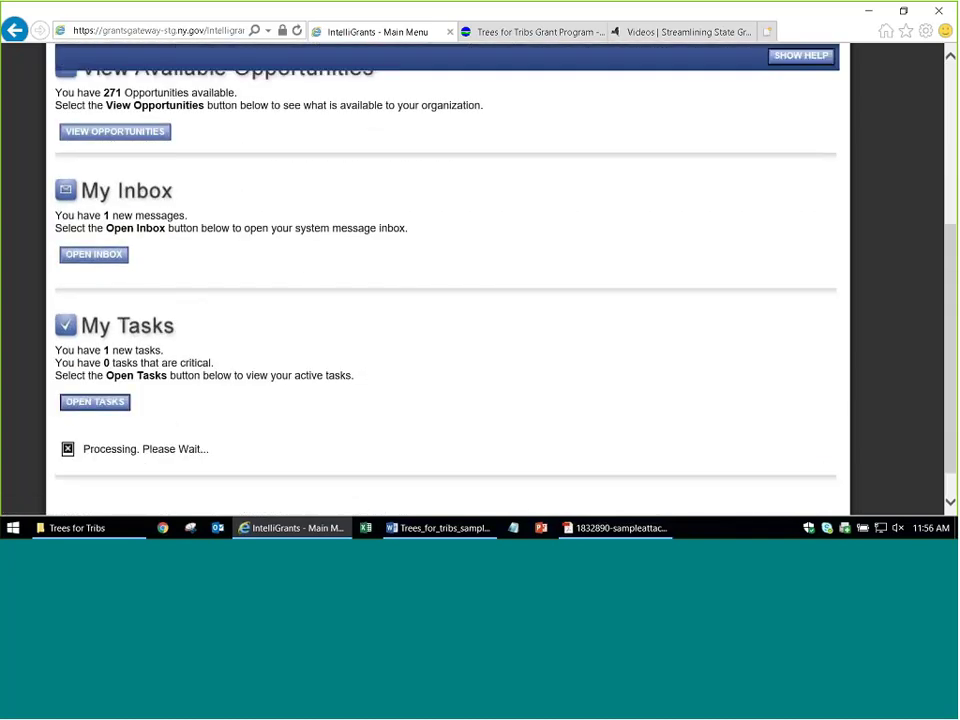
scroll(349, 349, down, 2)
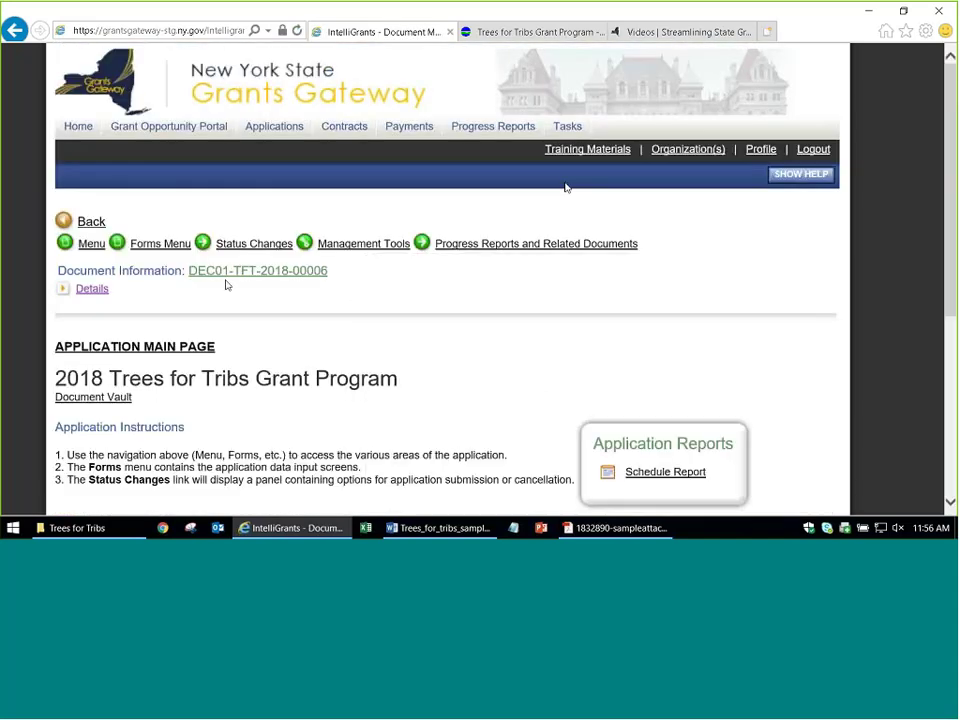
Bring up the printable version of the application, cancelling the Print dialog
mouse_move(154, 253)
click(295, 389)
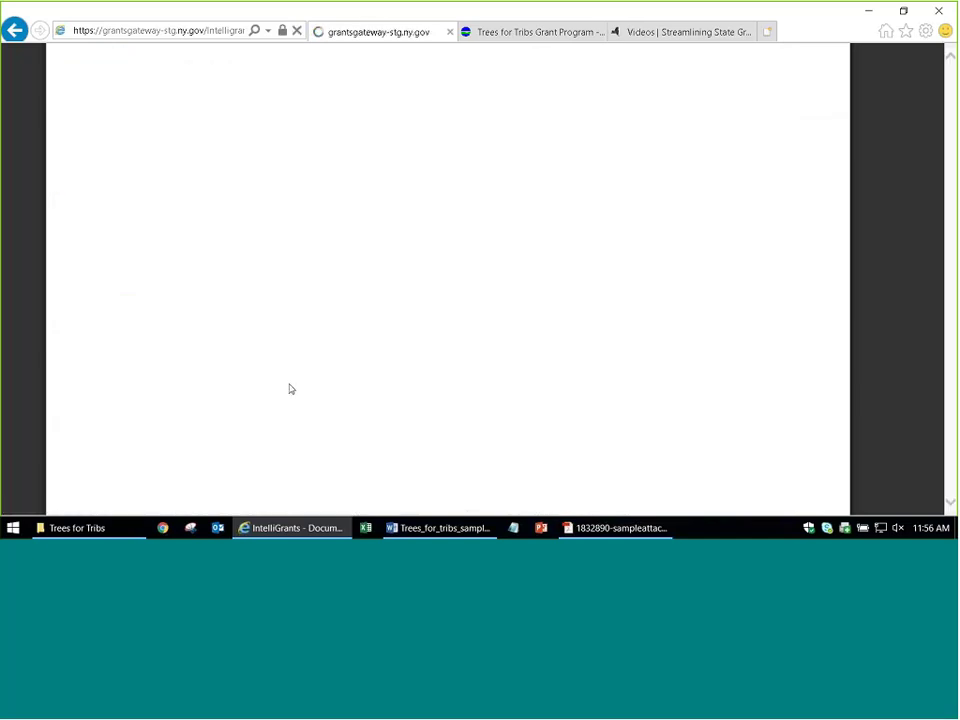
scroll(291, 385, down, 5)
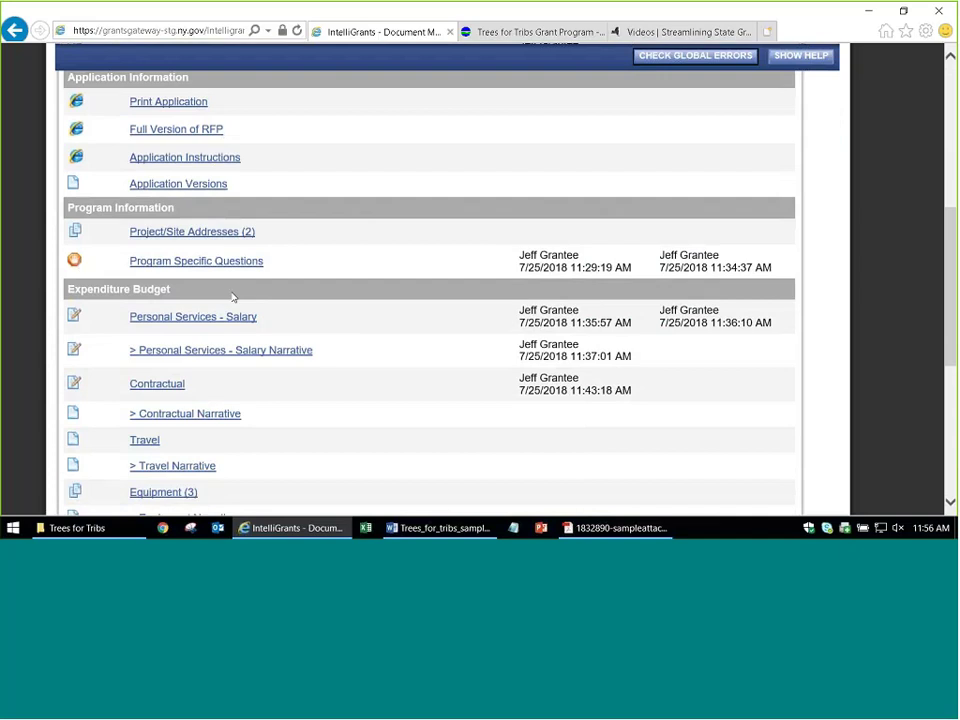
scroll(349, 364, up, 3)
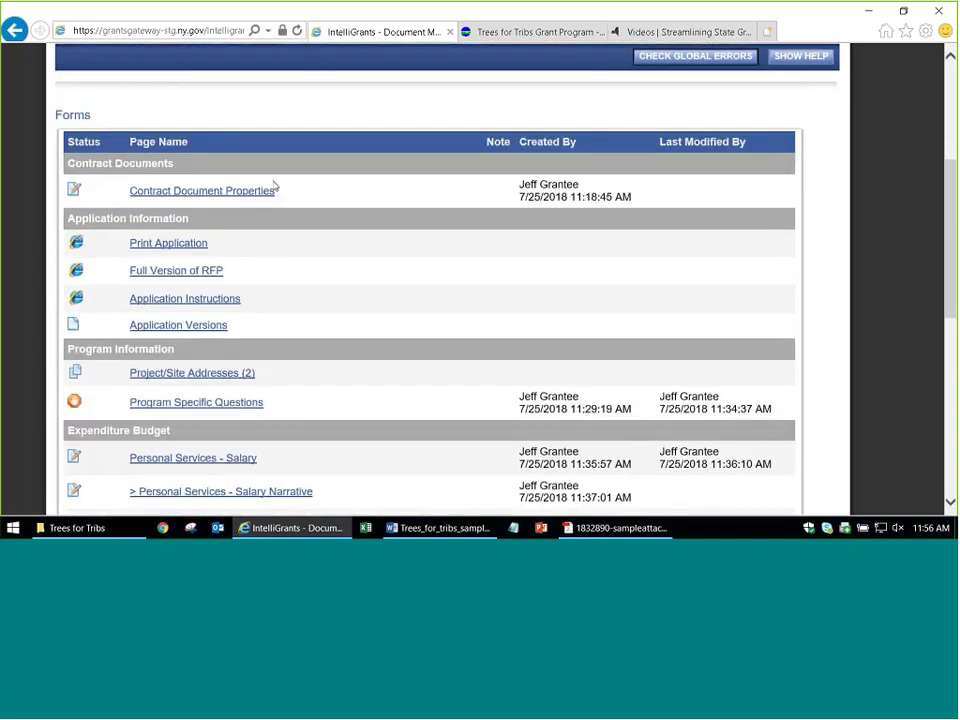
click(187, 249)
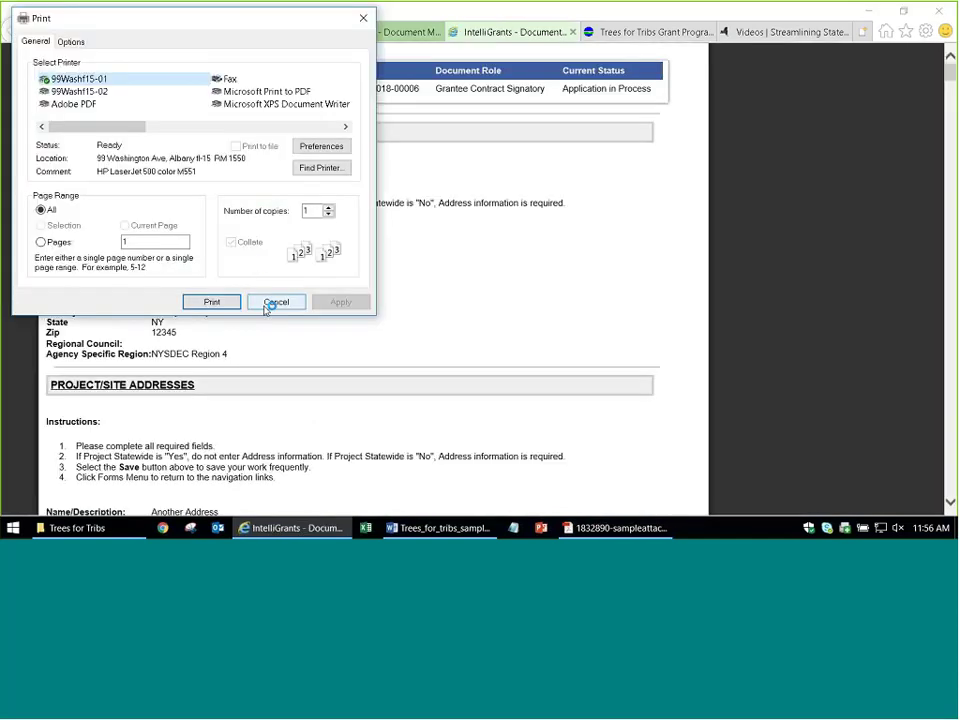
click(276, 302)
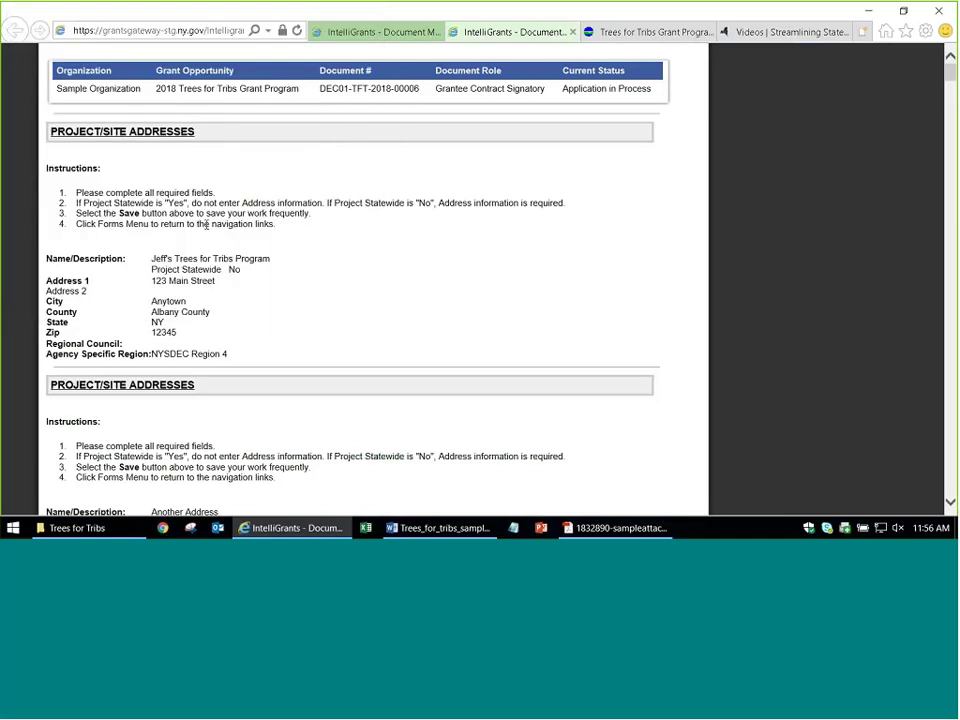
Read through the printable application's answers, budget details, performance measures and the question 18 upload
scroll(250, 287, down, 5)
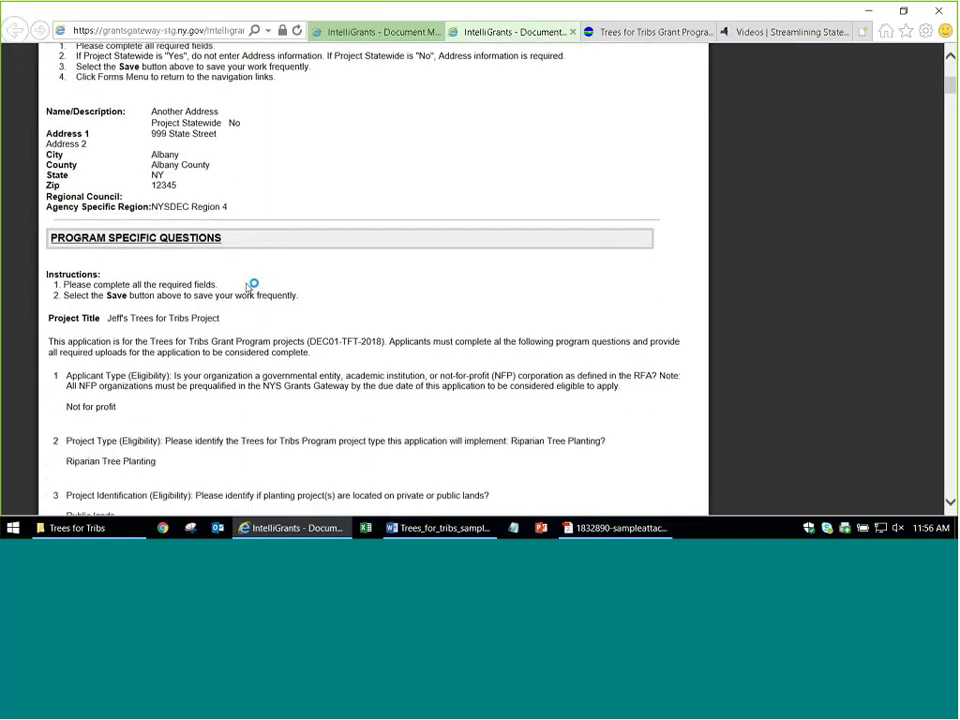
scroll(250, 287, down, 10)
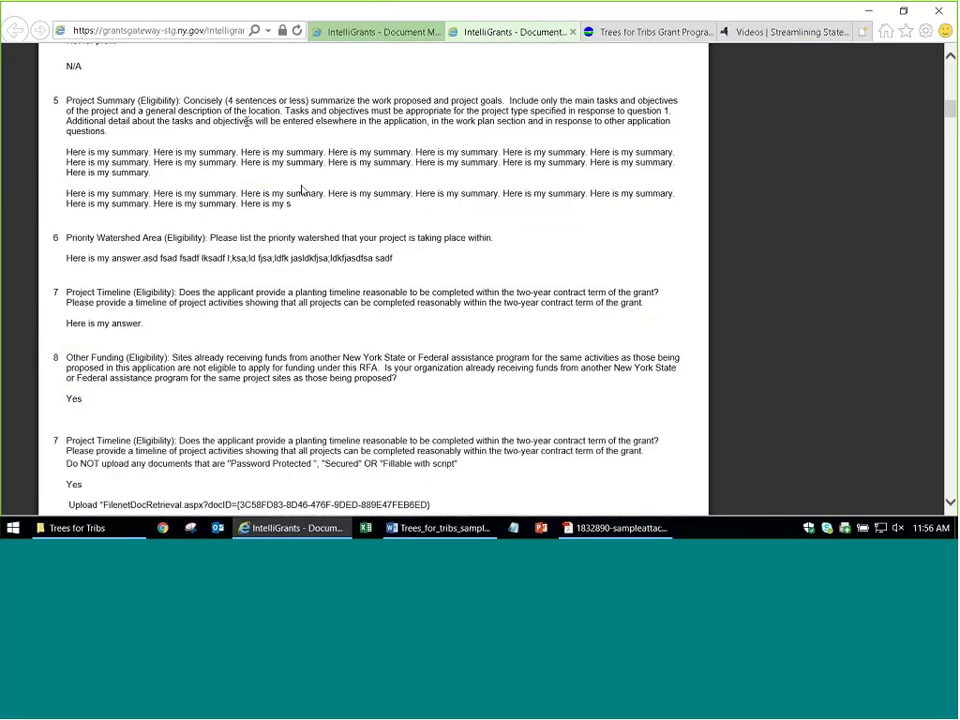
scroll(301, 189, down, 15)
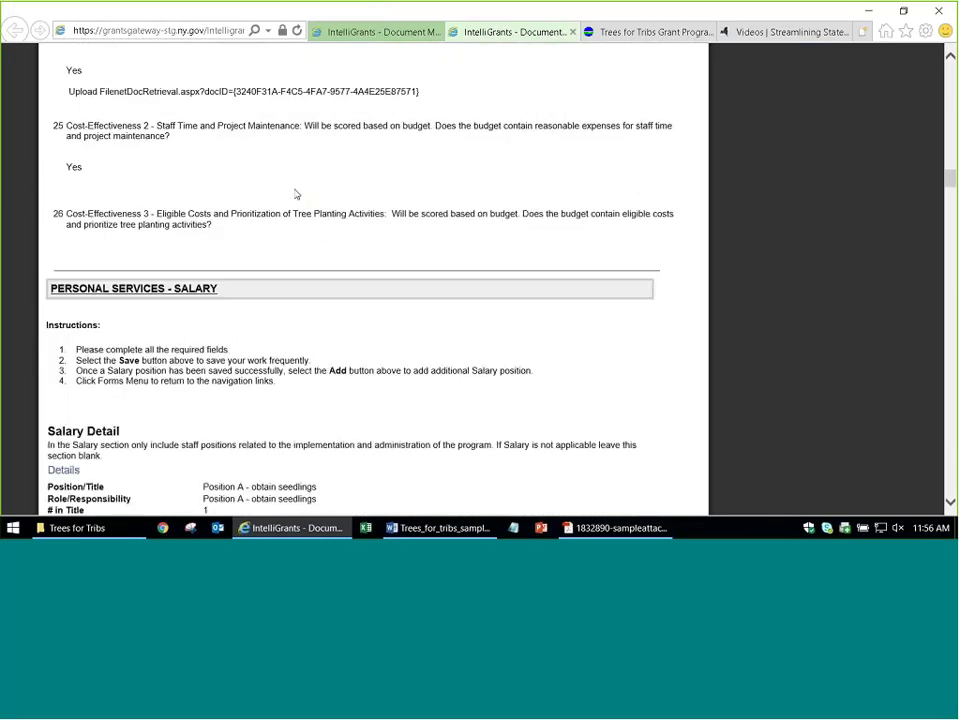
scroll(296, 190, down, 4)
scroll(245, 306, down, 5)
scroll(245, 304, down, 12)
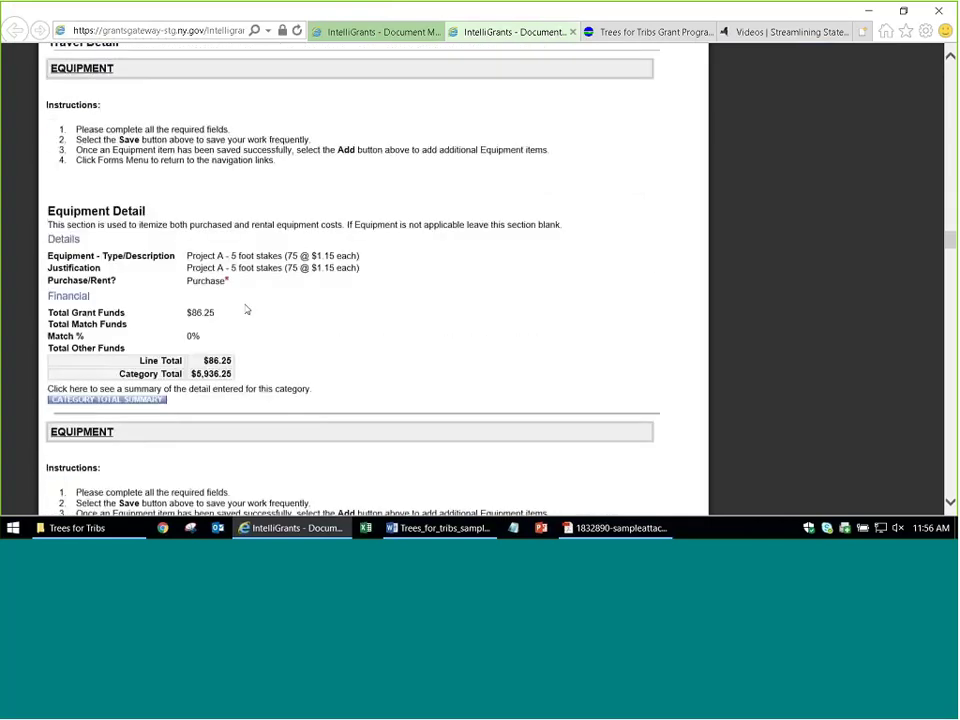
scroll(246, 310, down, 15)
scroll(247, 310, down, 15)
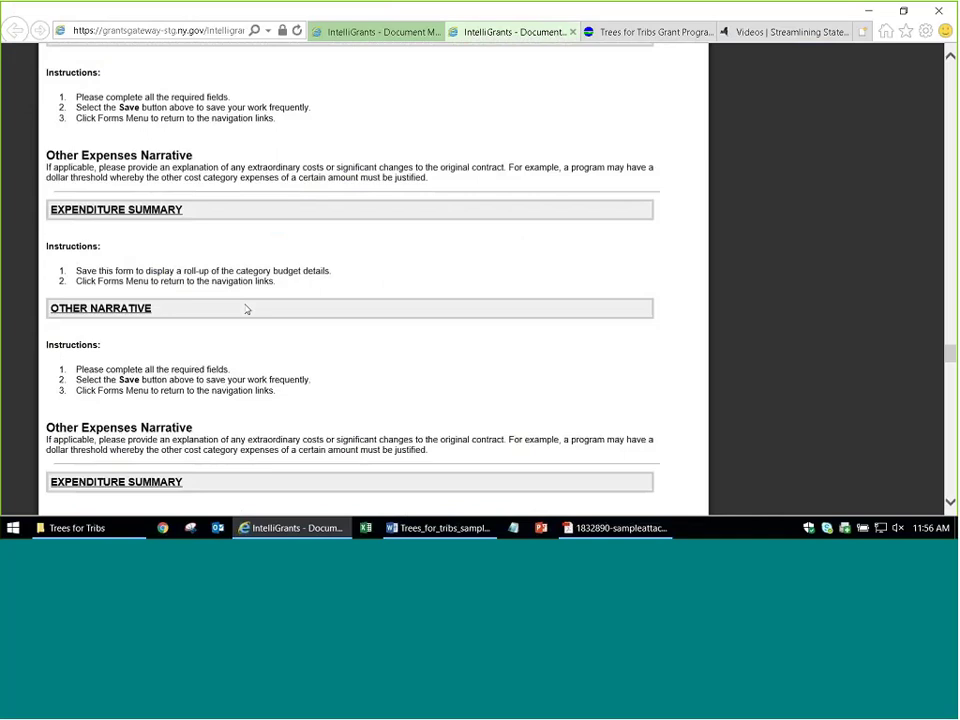
scroll(247, 310, down, 5)
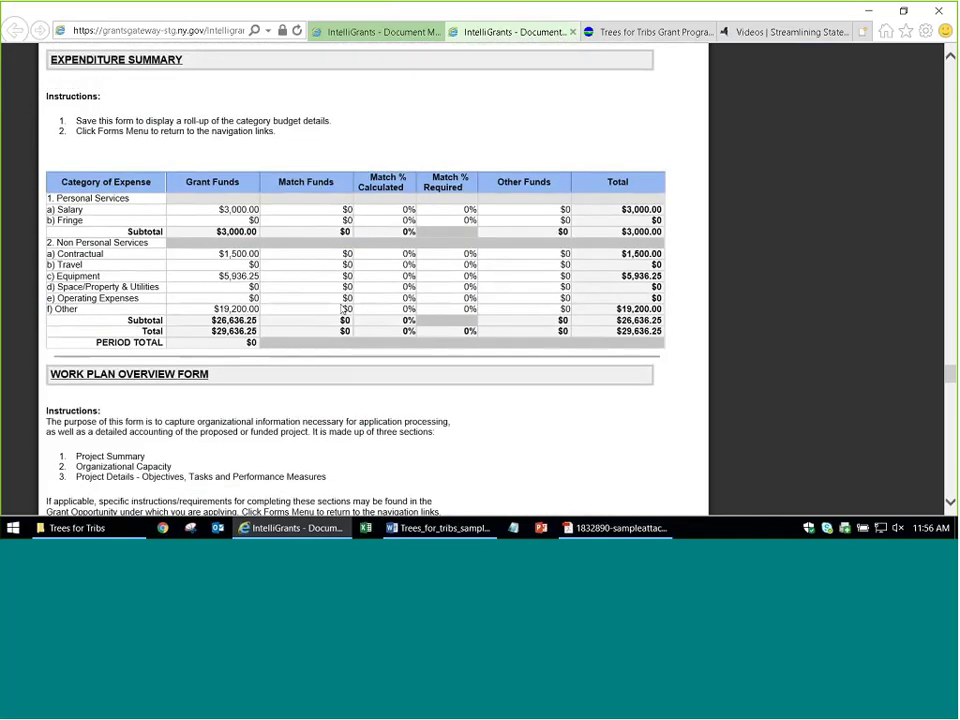
scroll(344, 311, down, 15)
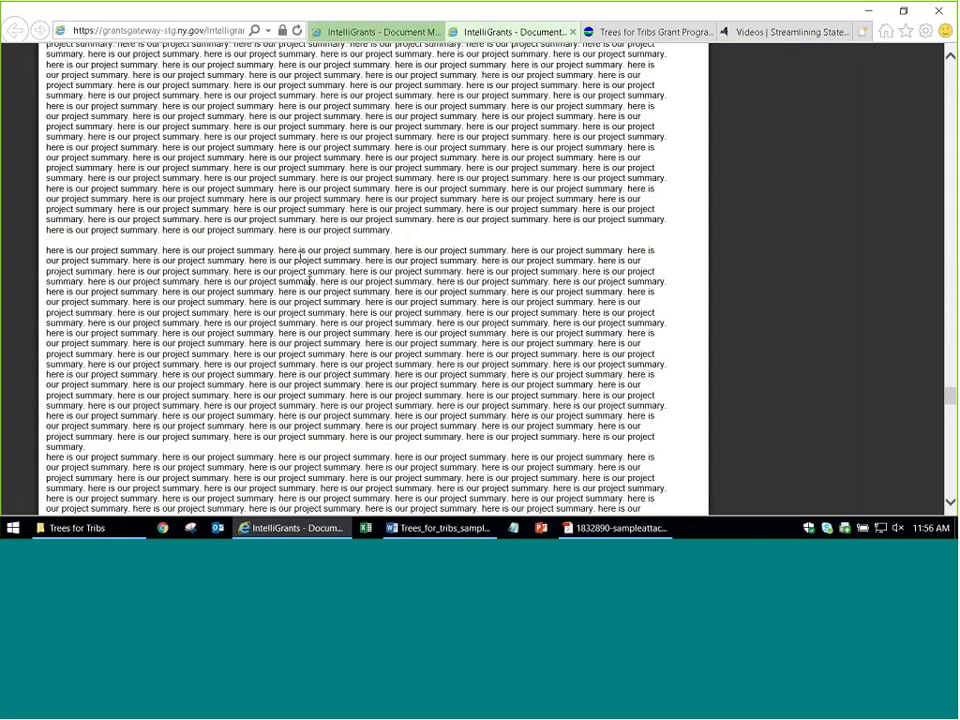
scroll(307, 276, down, 15)
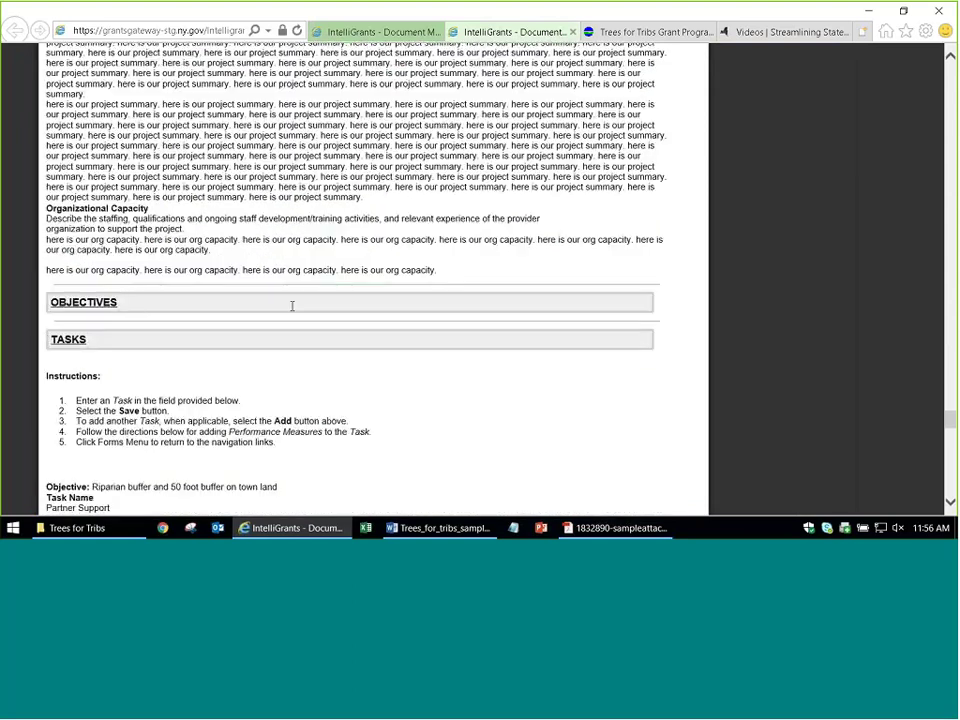
scroll(292, 307, down, 8)
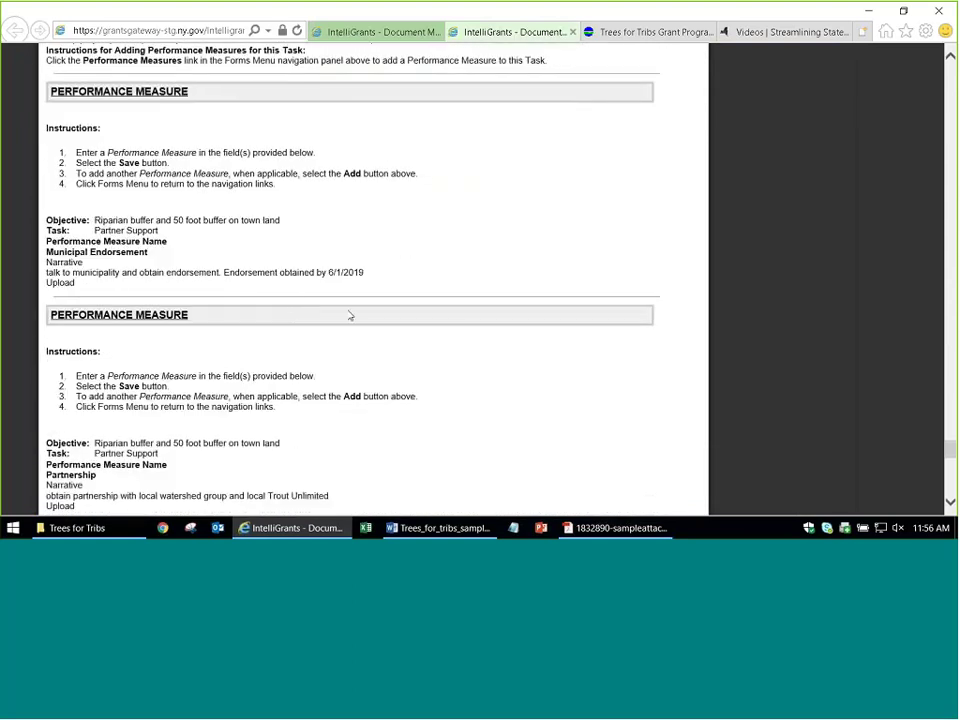
scroll(350, 316, up, 20)
scroll(350, 315, up, 20)
scroll(352, 312, up, 20)
scroll(352, 315, up, 2)
triple_click(77, 211)
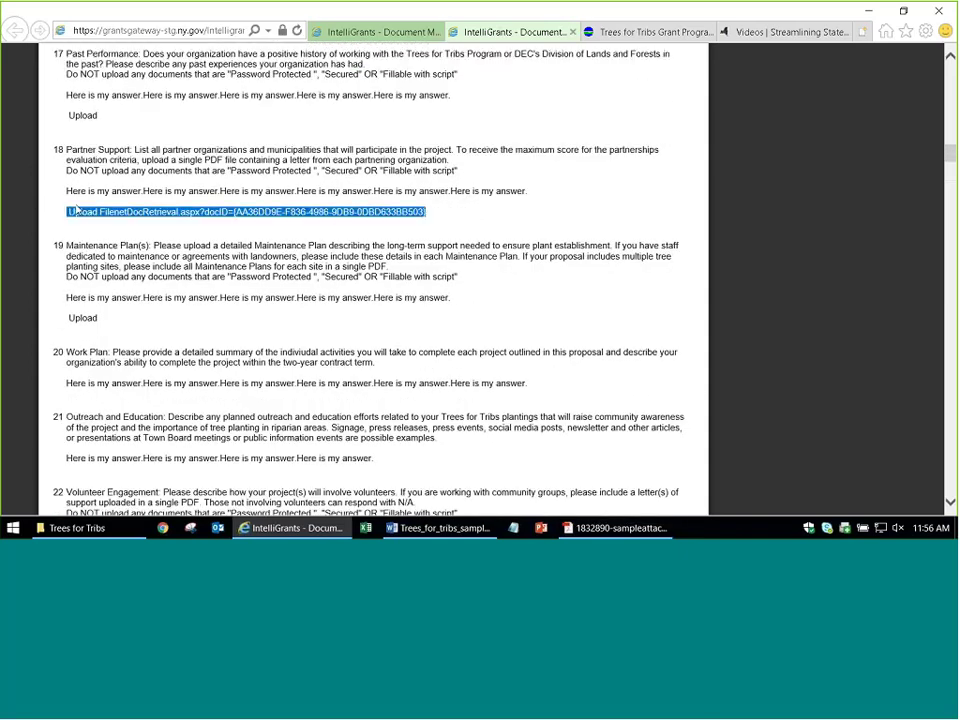
click(154, 236)
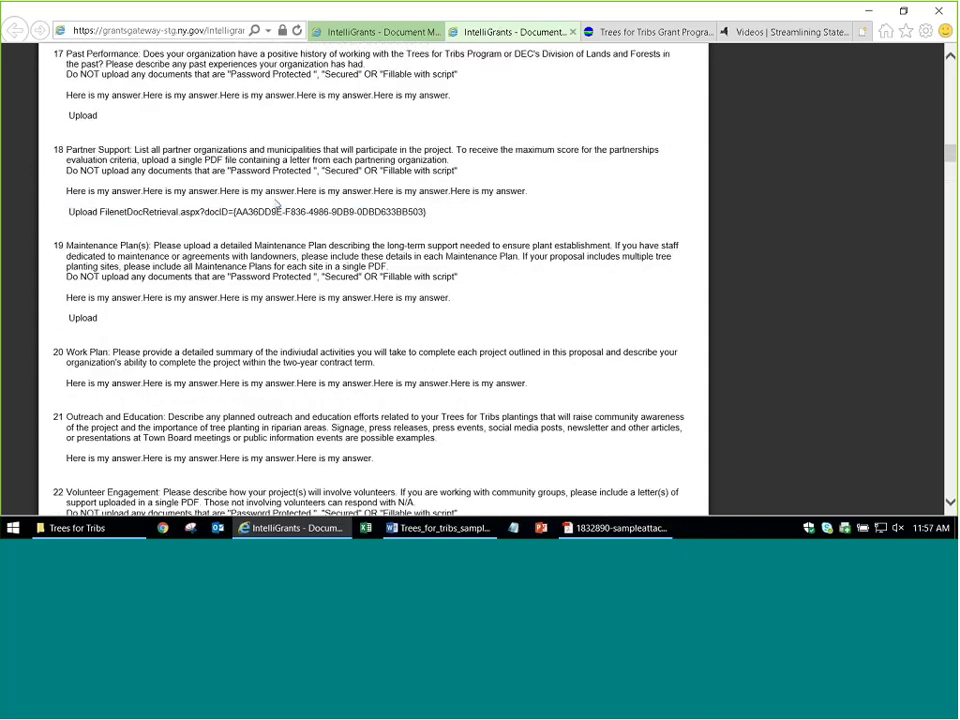
click(573, 33)
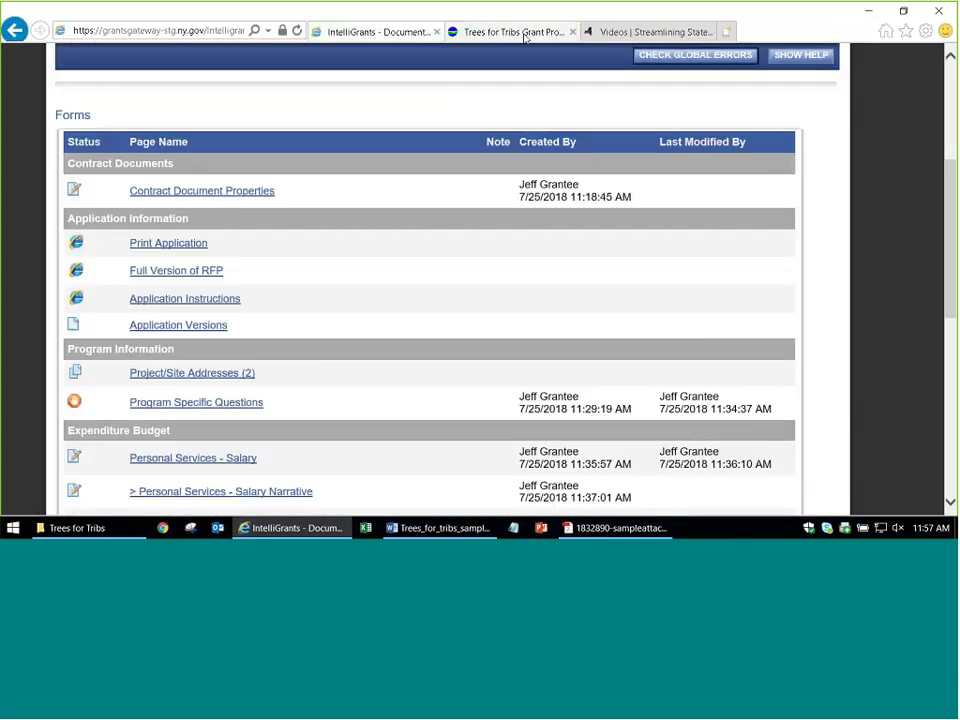
scroll(300, 285, down, 2)
click(249, 270)
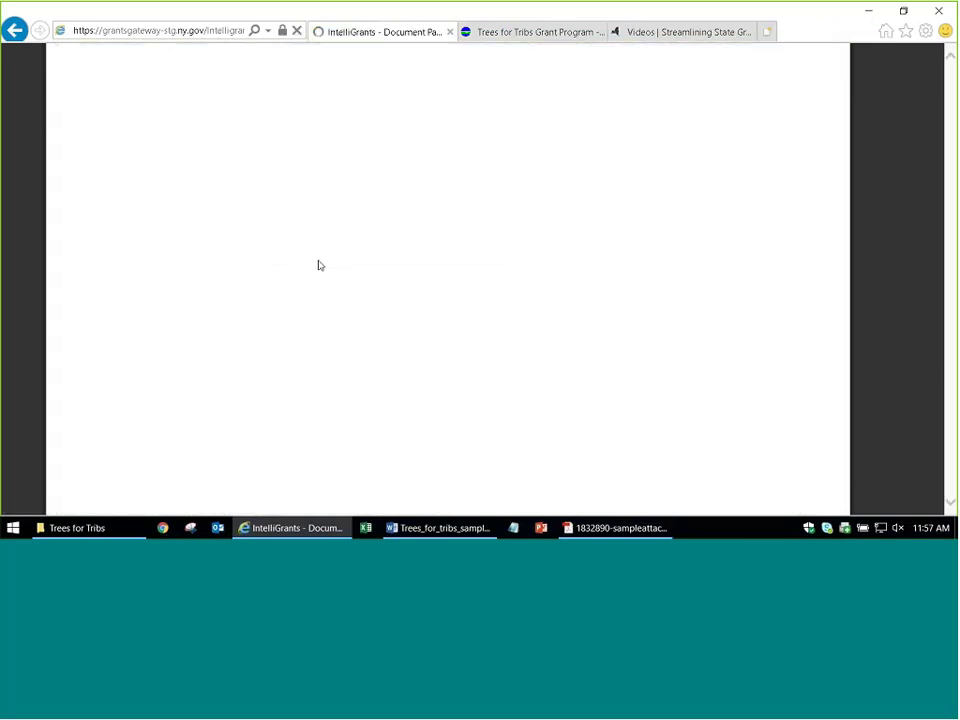
scroll(267, 297, down, 4)
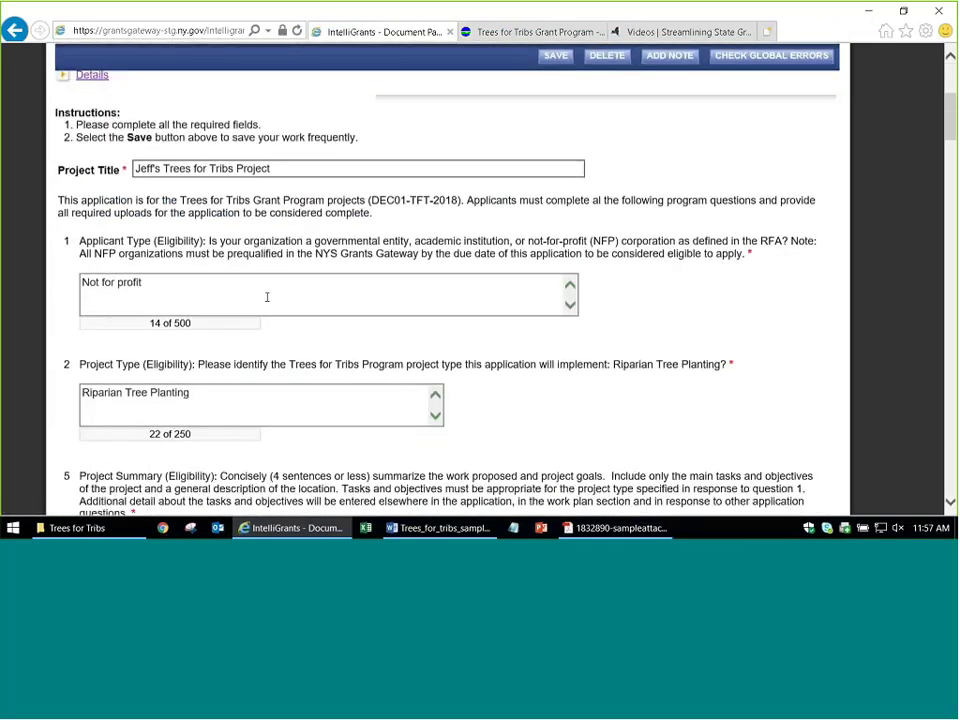
scroll(375, 309, down, 15)
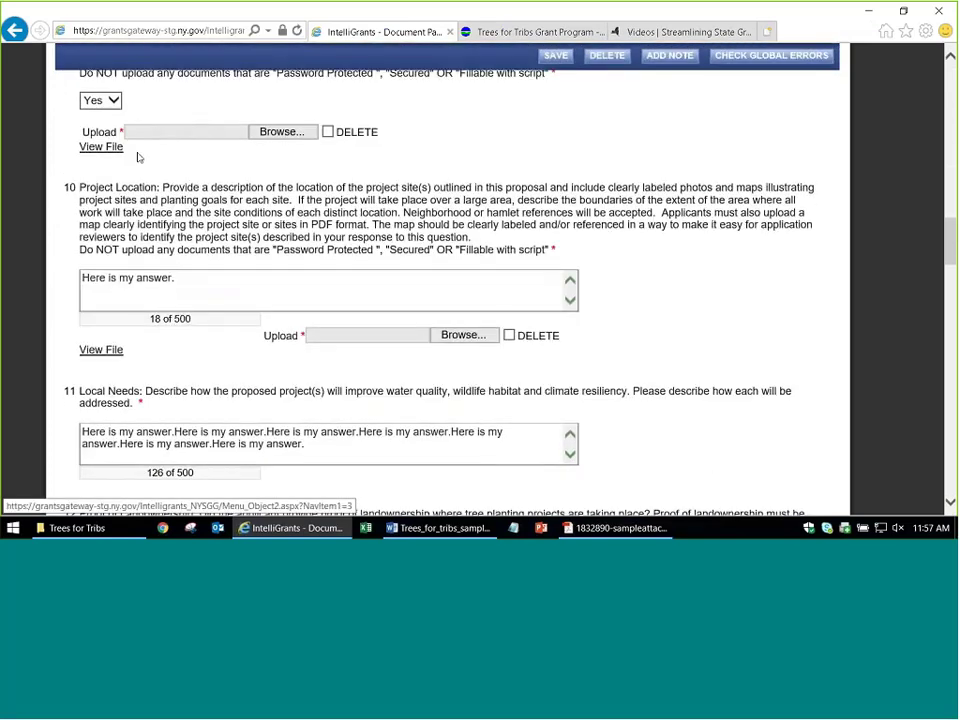
click(103, 147)
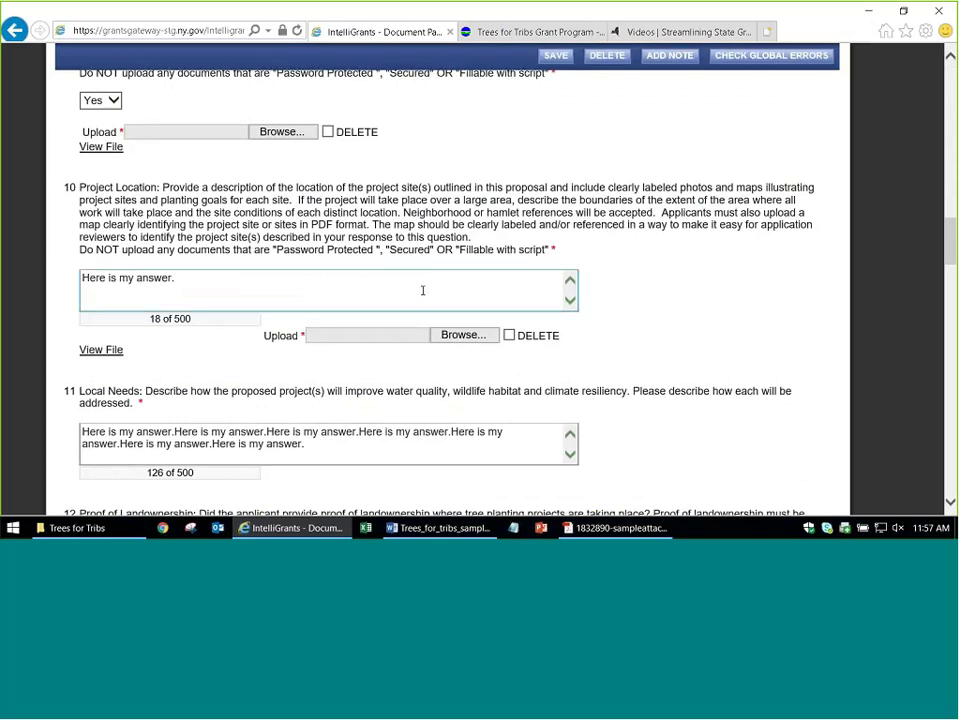
scroll(428, 295, up, 15)
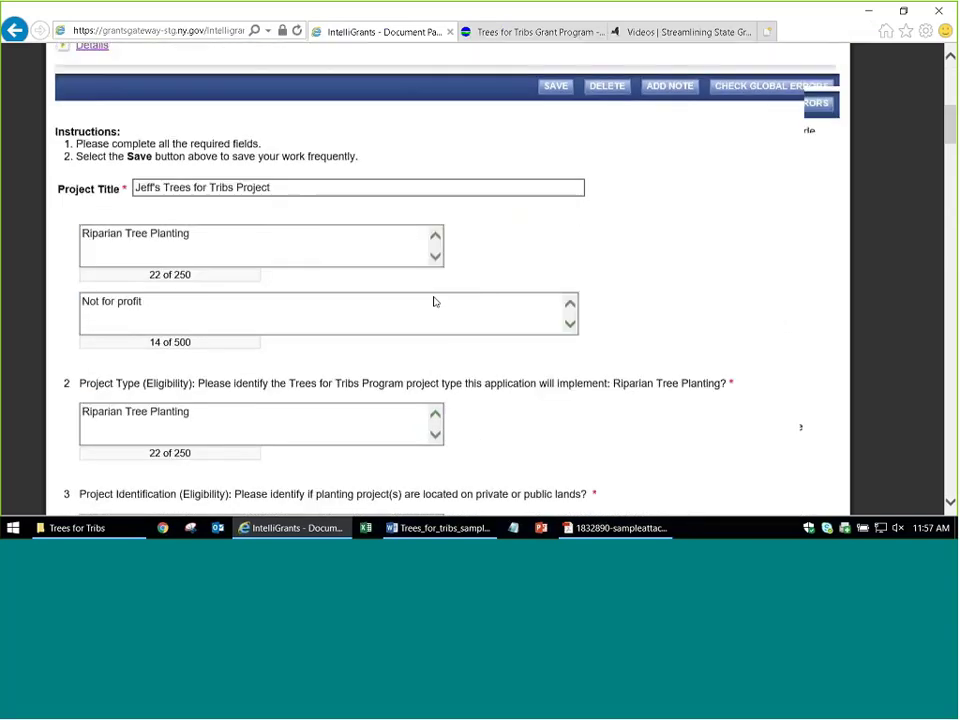
click(141, 319)
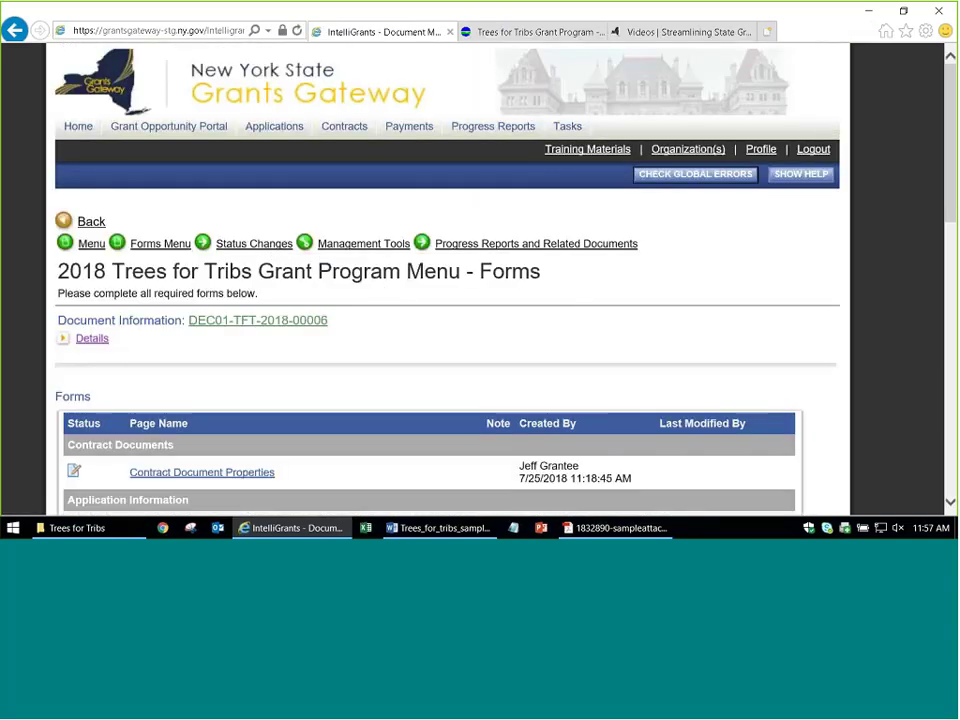
Check the current status, Application in Process, and try submitting through Apply Status
scroll(596, 321, down, 7)
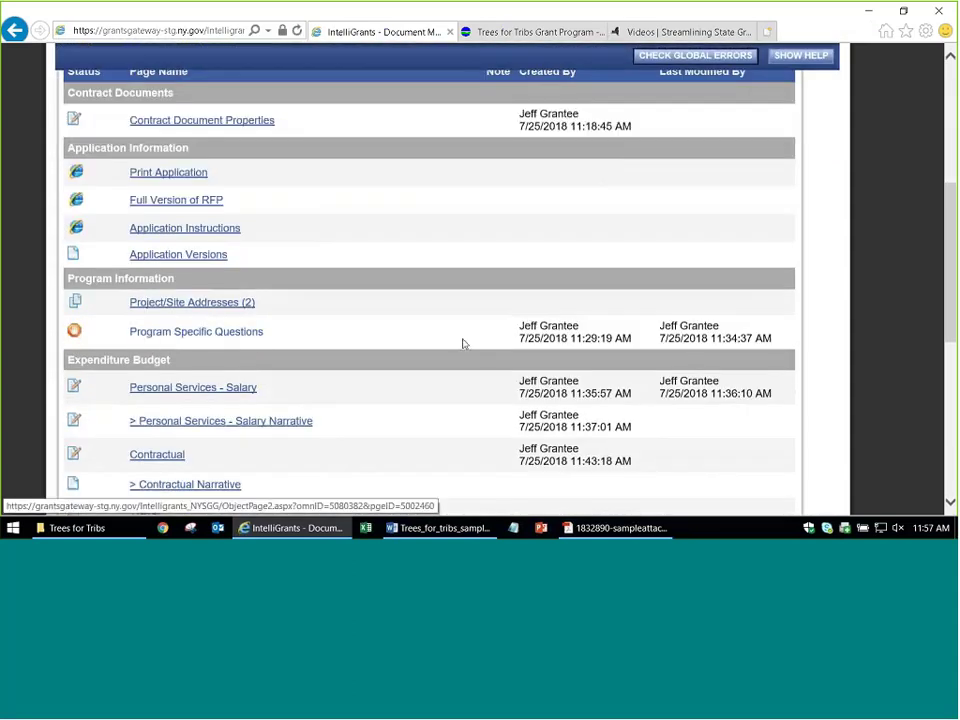
scroll(463, 344, up, 6)
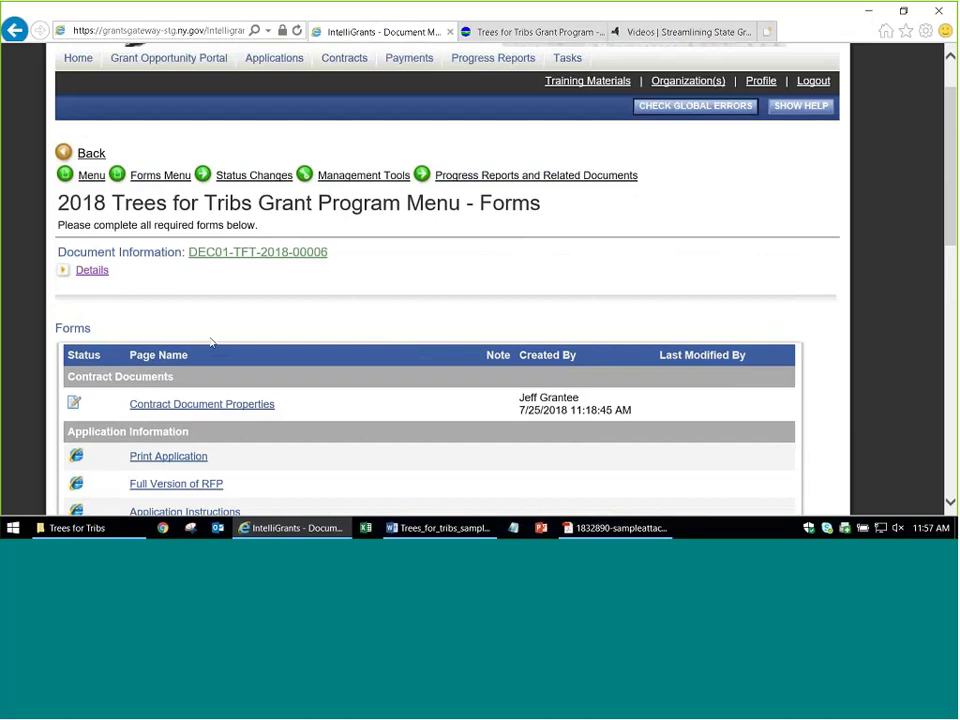
click(92, 270)
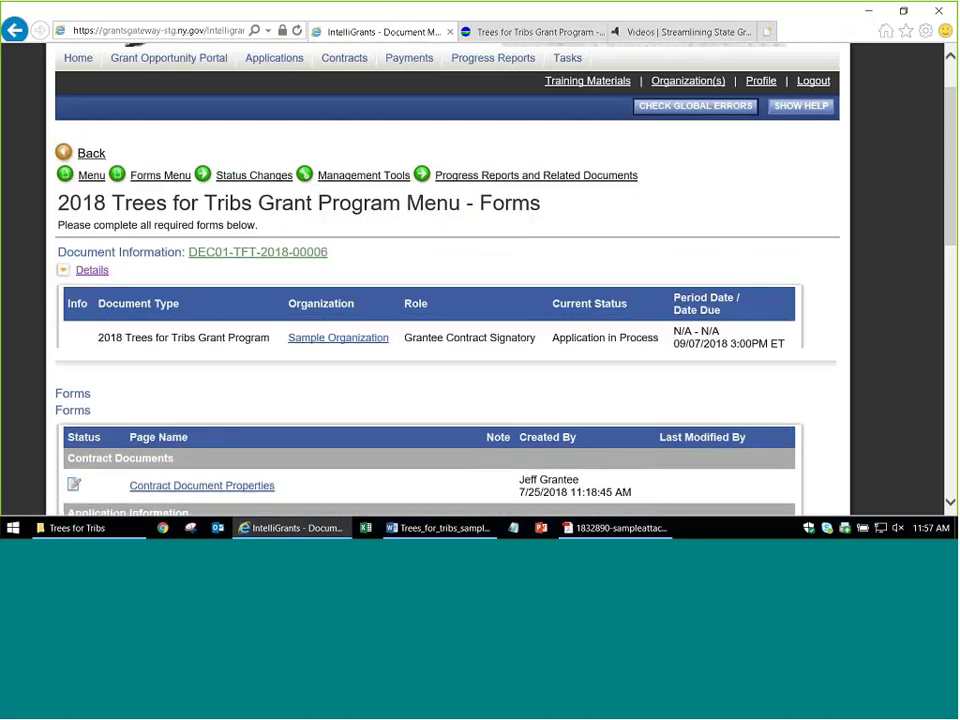
drag(661, 342, 563, 355)
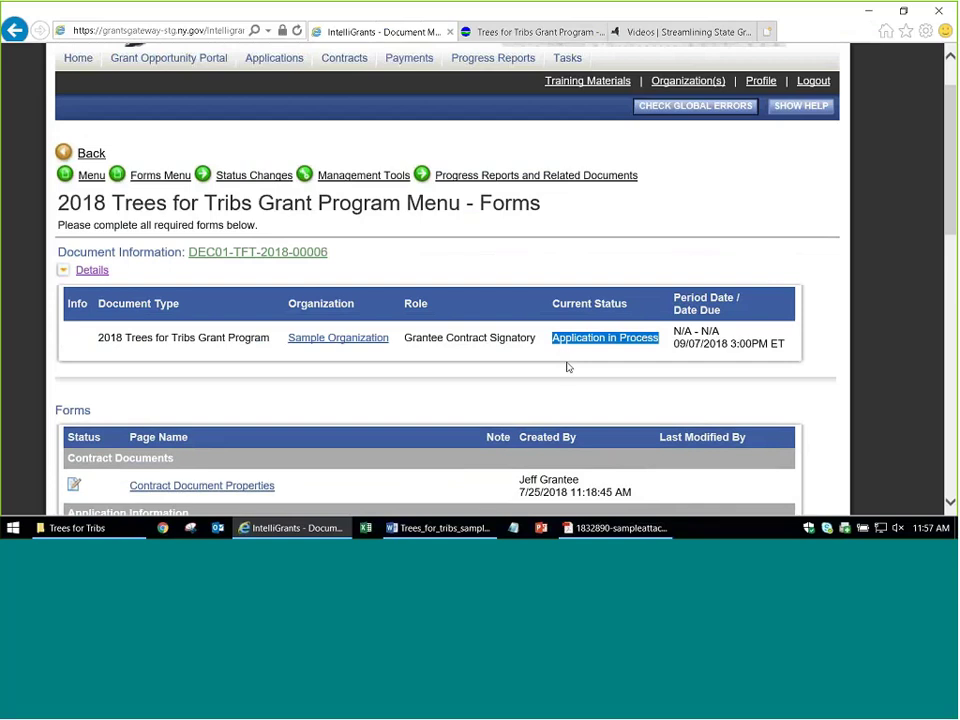
click(567, 367)
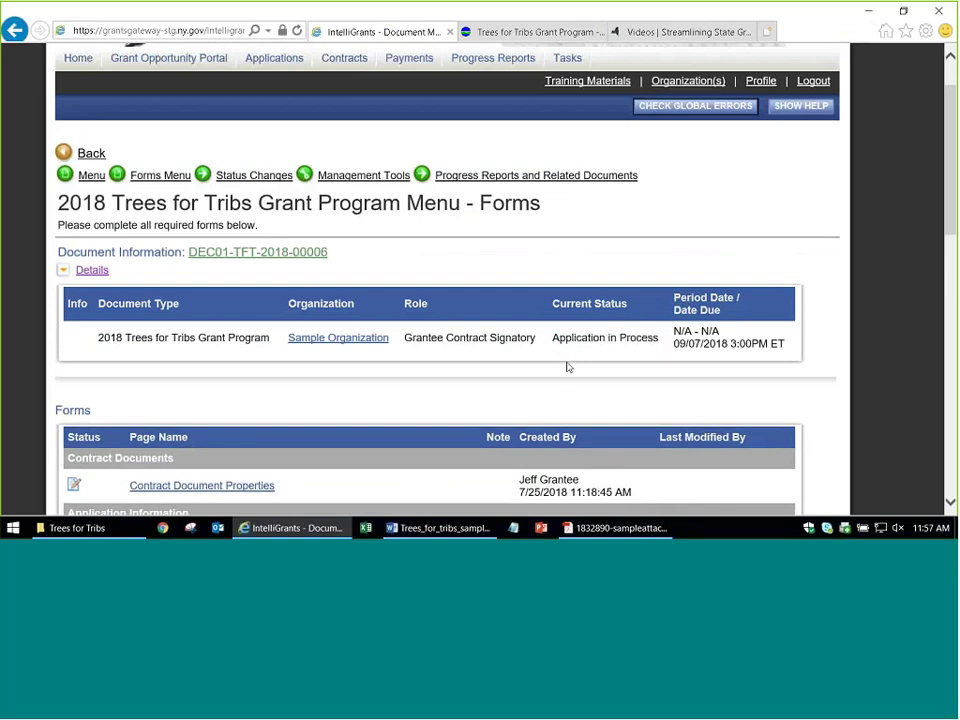
click(254, 176)
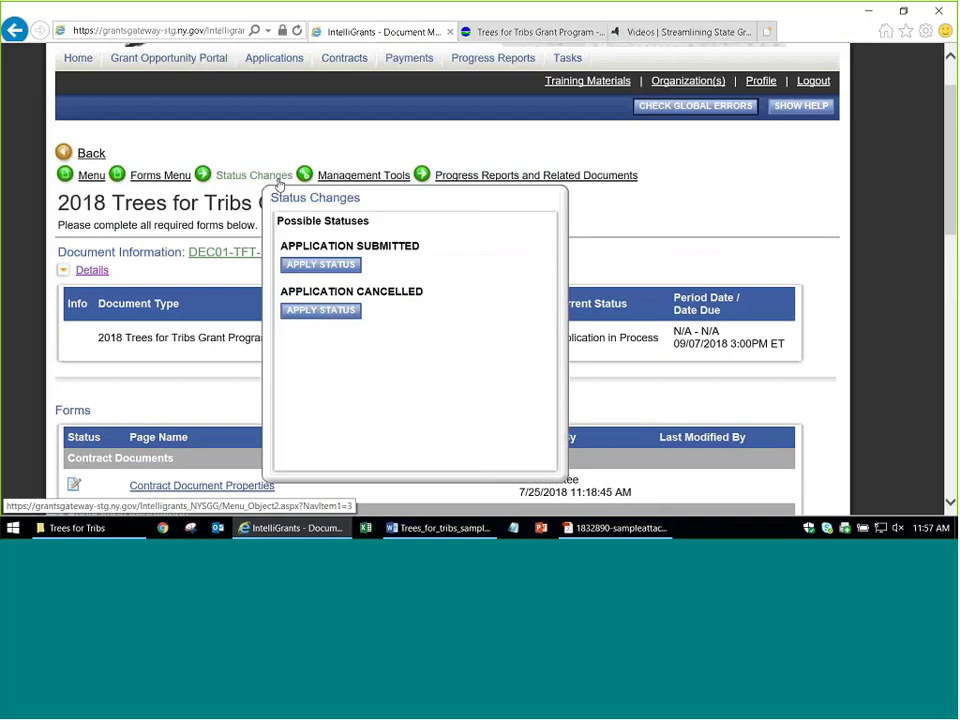
click(326, 273)
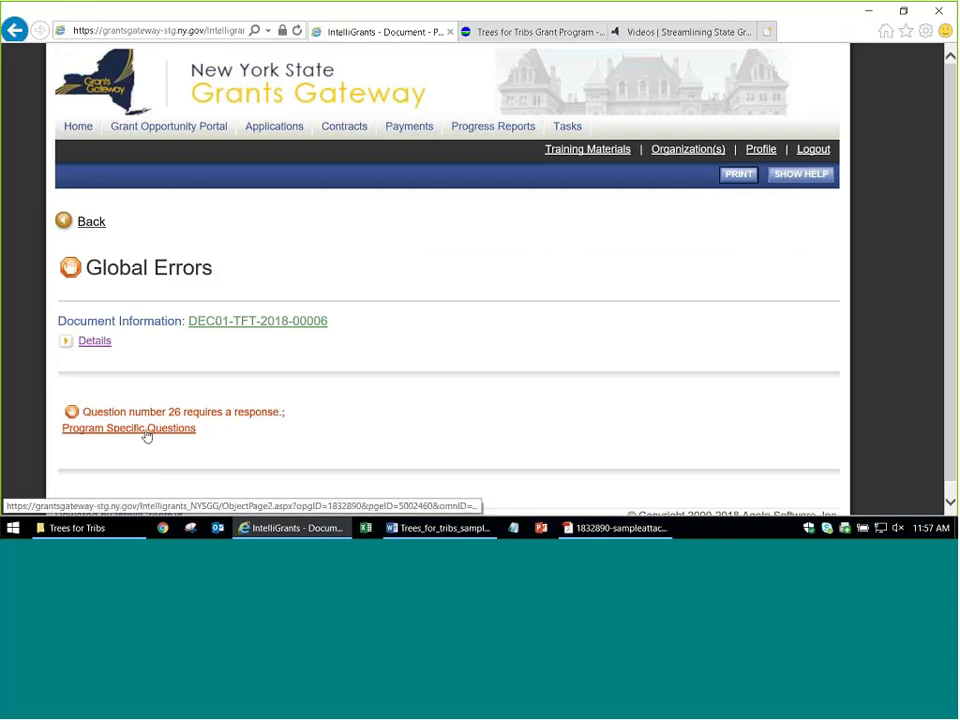
Answer question 26 with Yes in Program Specific Questions, save, and return to the forms menu
click(111, 429)
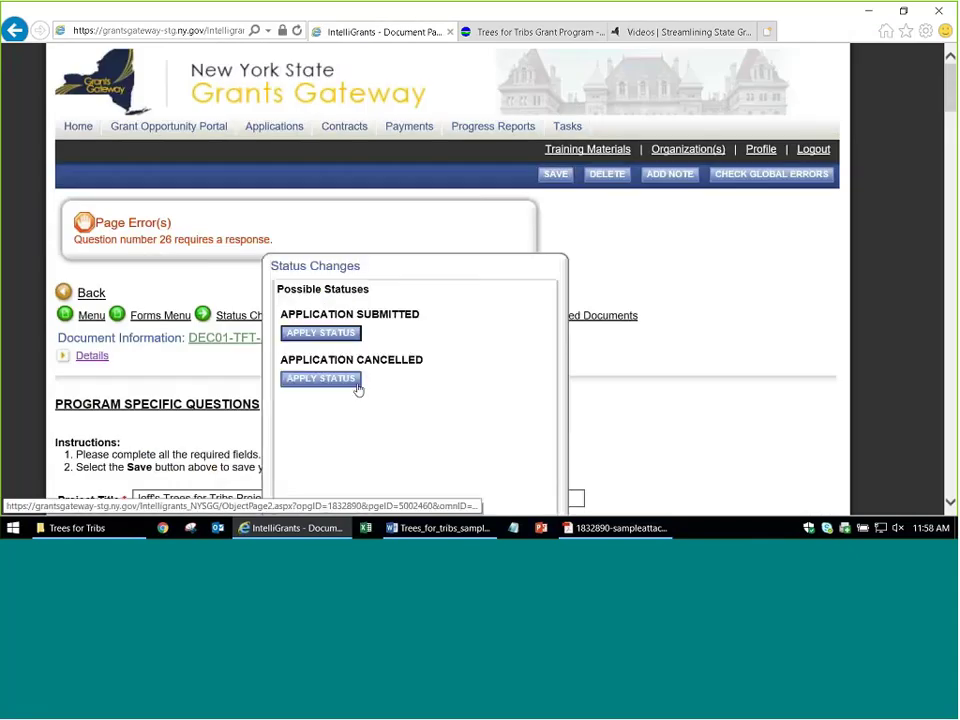
scroll(205, 415, down, 20)
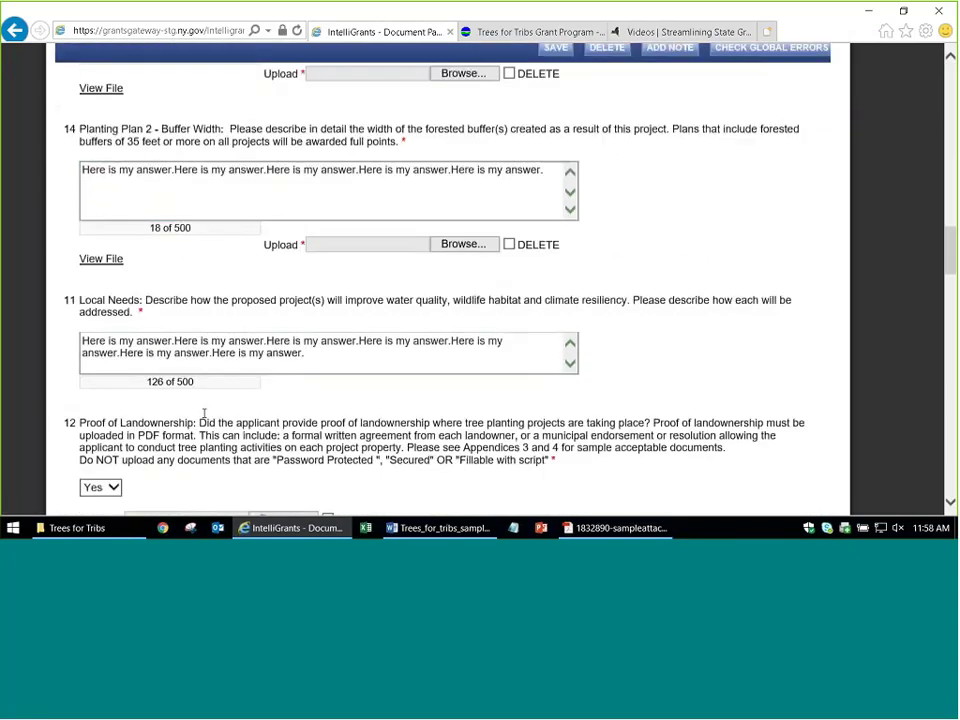
scroll(207, 418, down, 15)
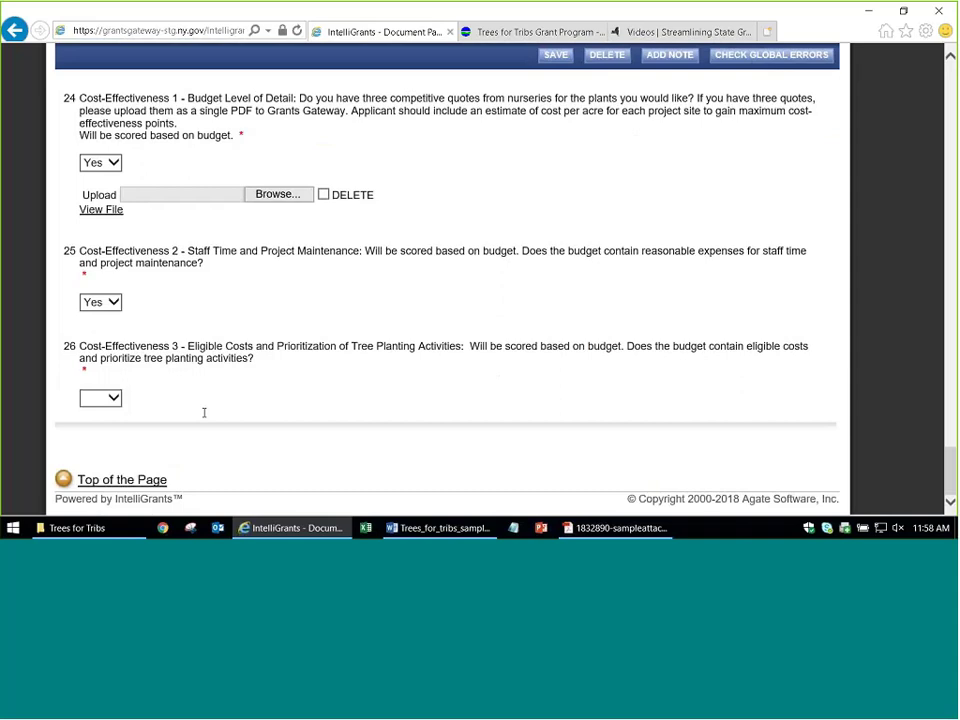
click(114, 399)
click(100, 409)
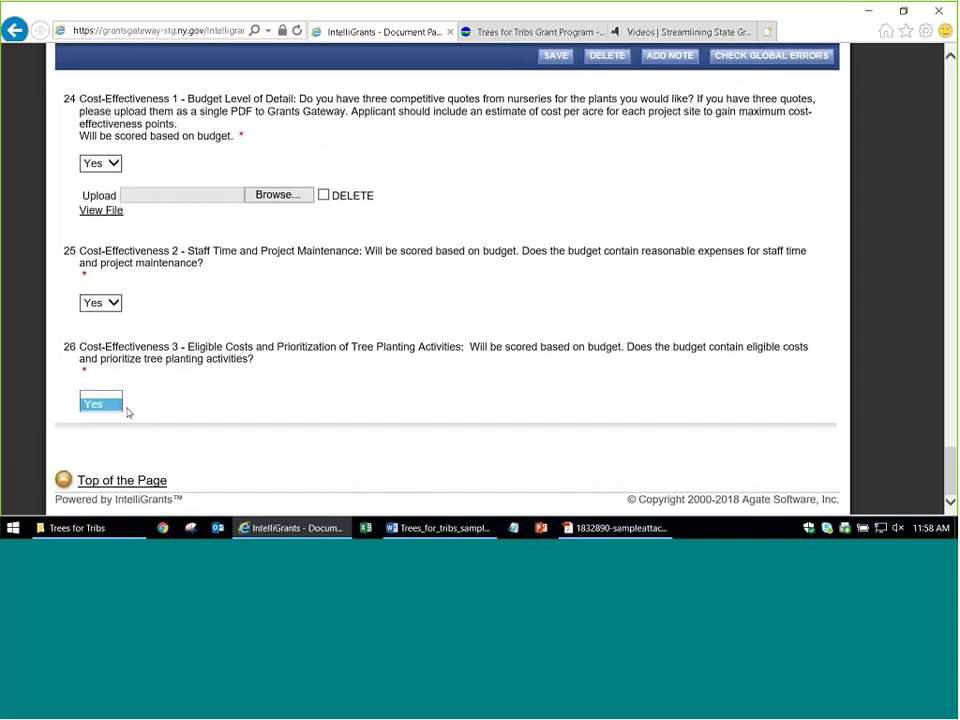
click(556, 55)
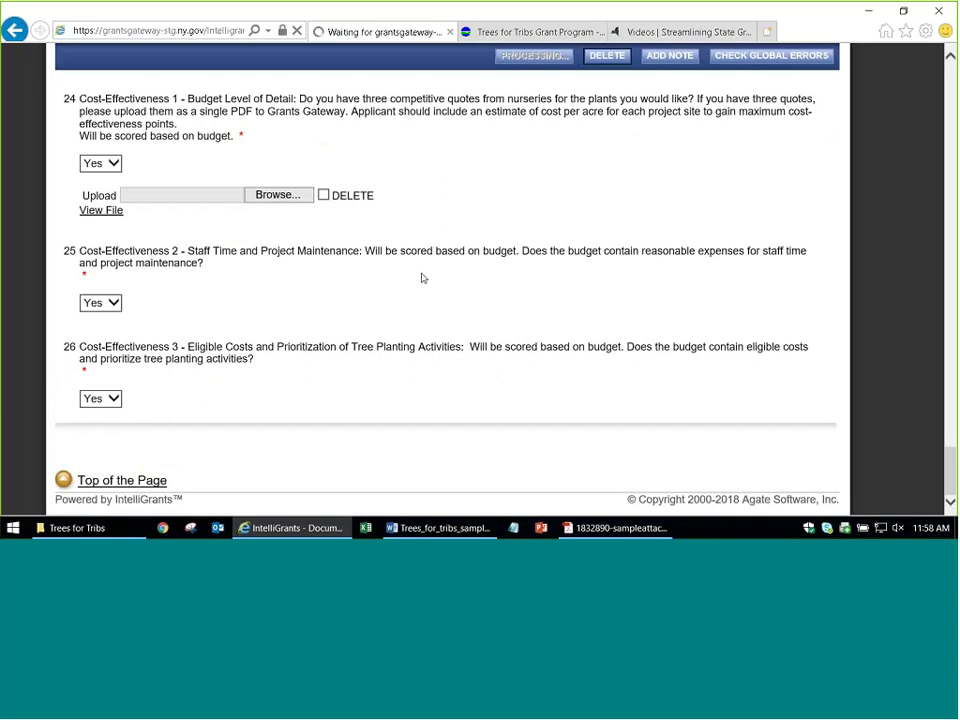
click(167, 308)
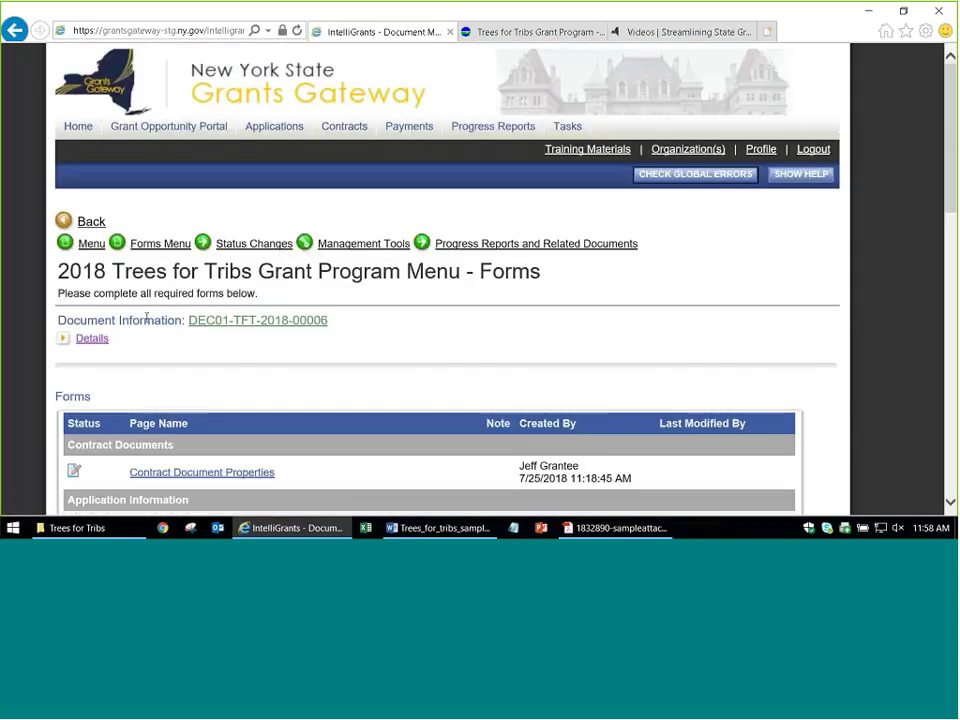
Apply the Application Submitted status, accept the agreement, and confirm the status reads Assignment of Reviewers
scroll(130, 340, down, 7)
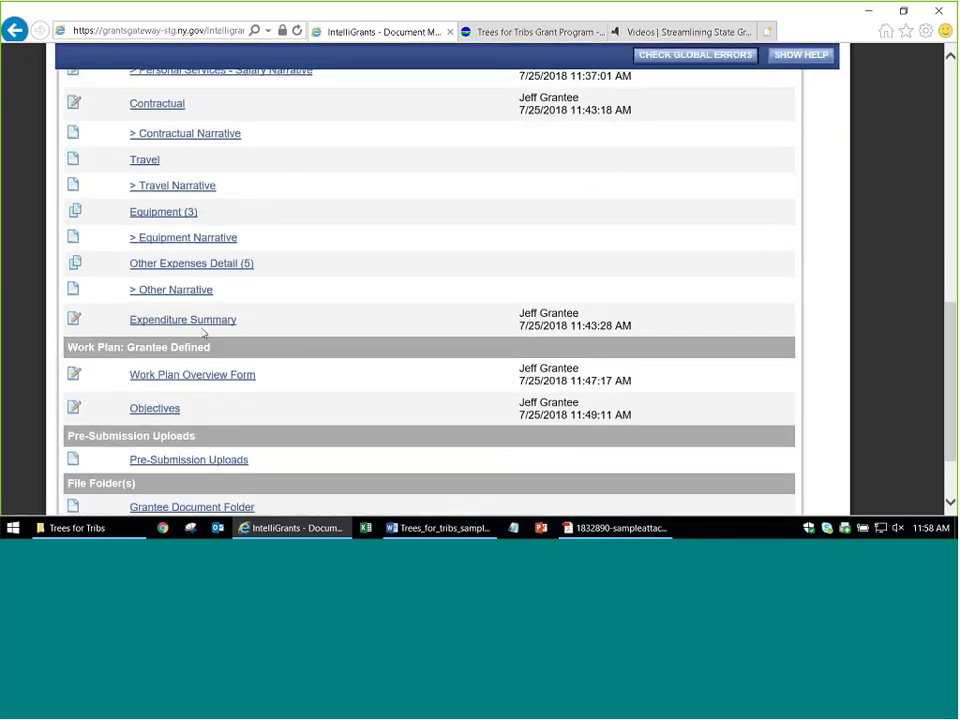
scroll(291, 352, up, 1)
scroll(300, 360, up, 5)
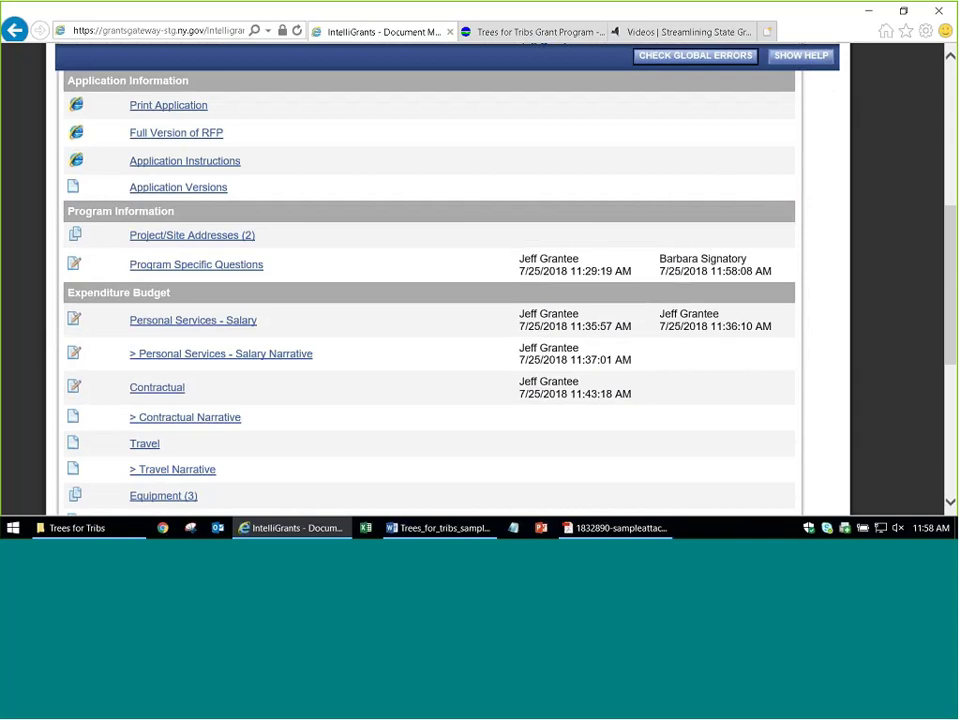
scroll(356, 392, up, 5)
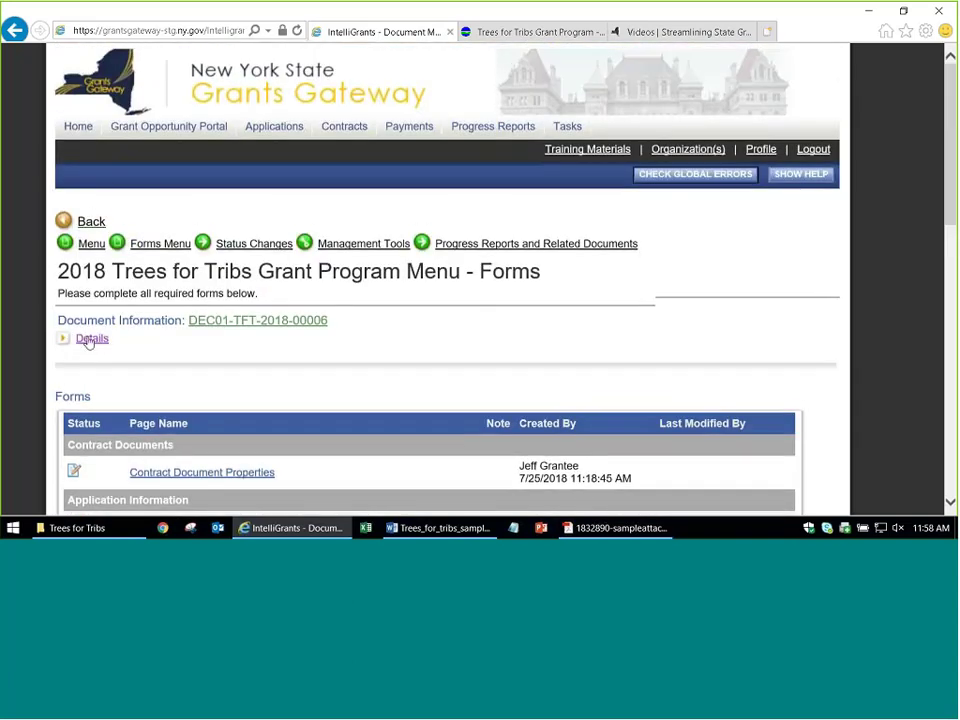
click(89, 340)
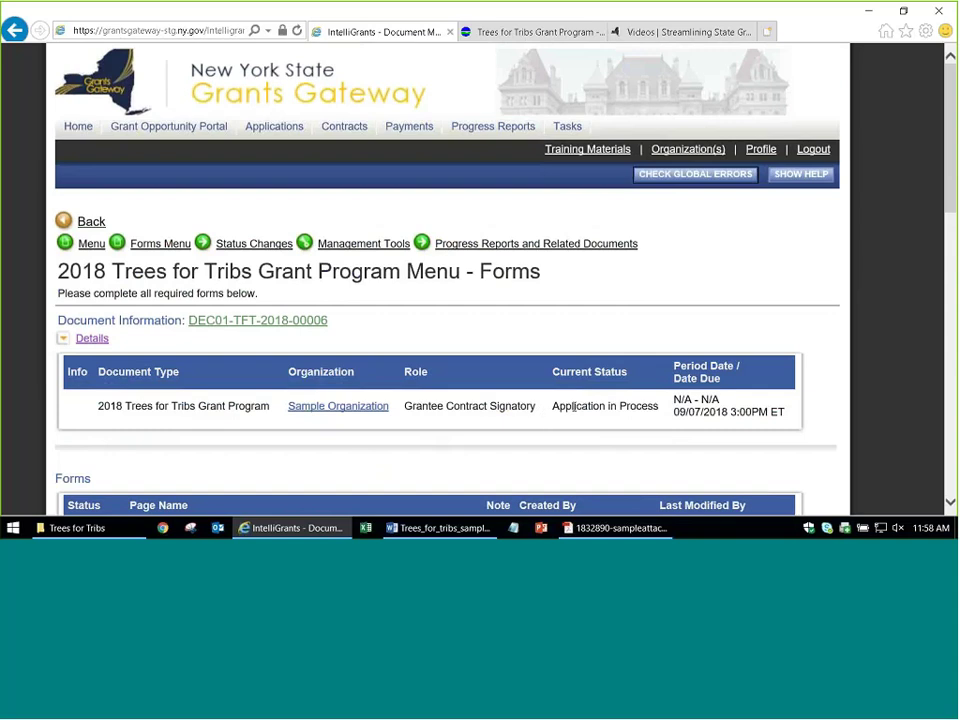
click(250, 244)
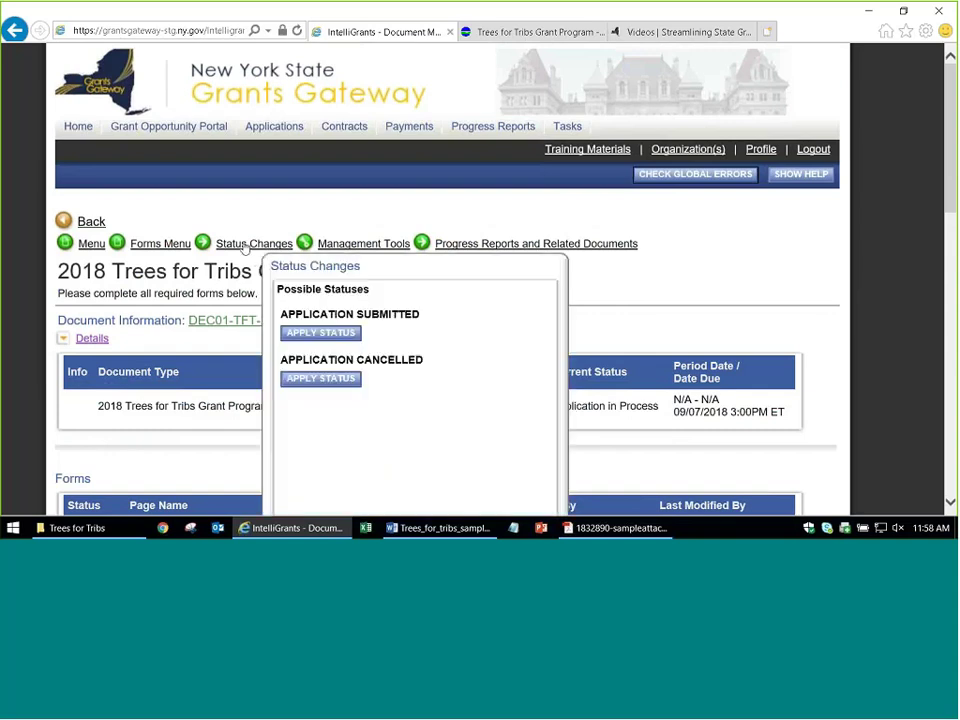
click(320, 332)
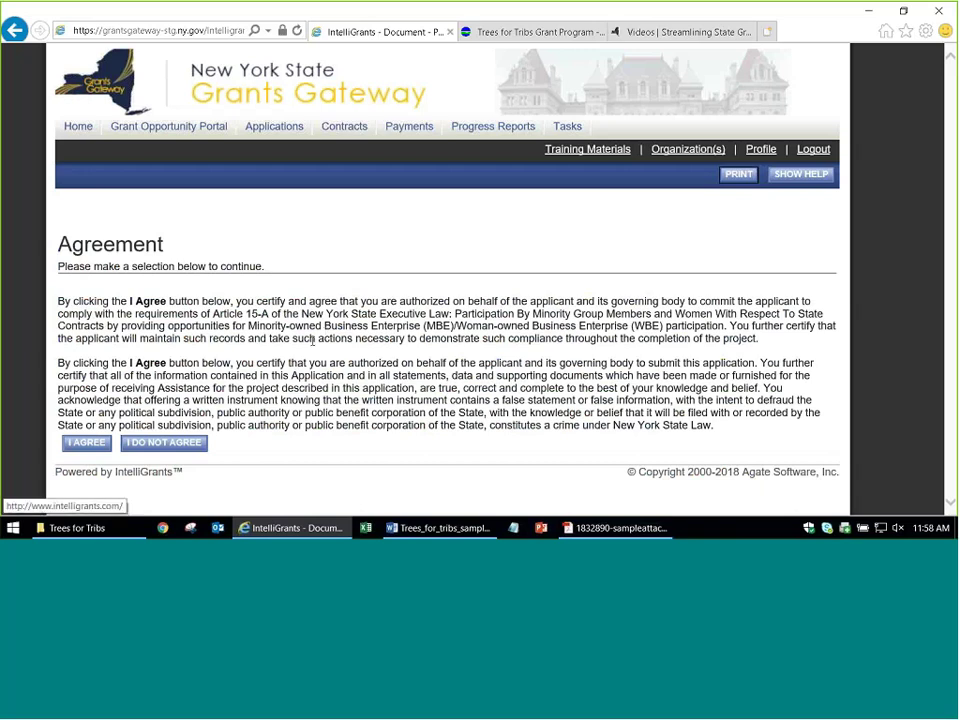
click(78, 450)
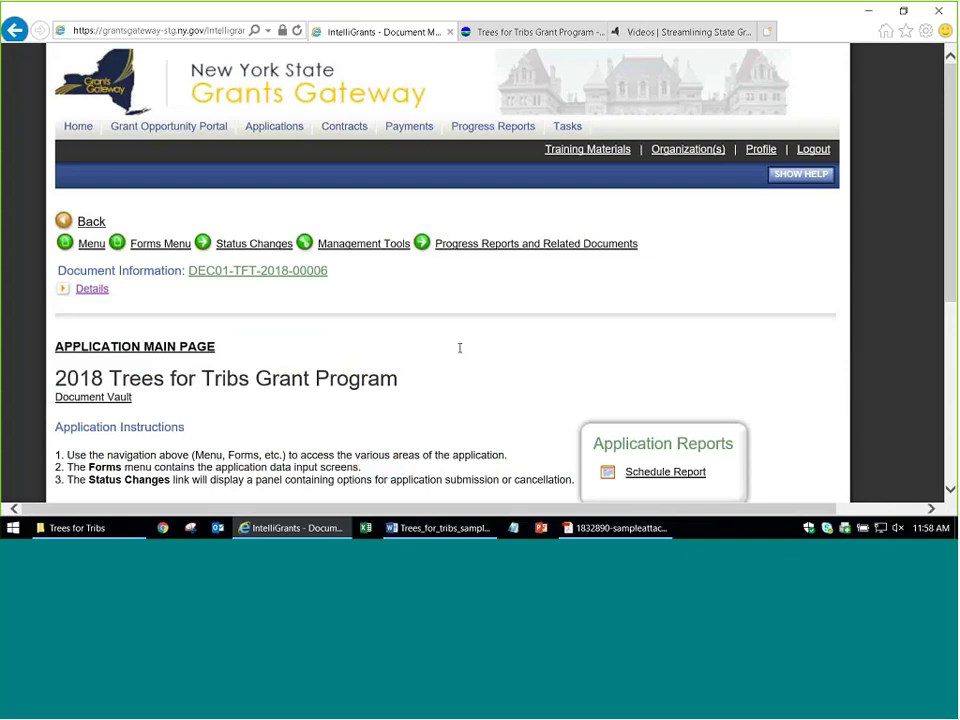
click(88, 289)
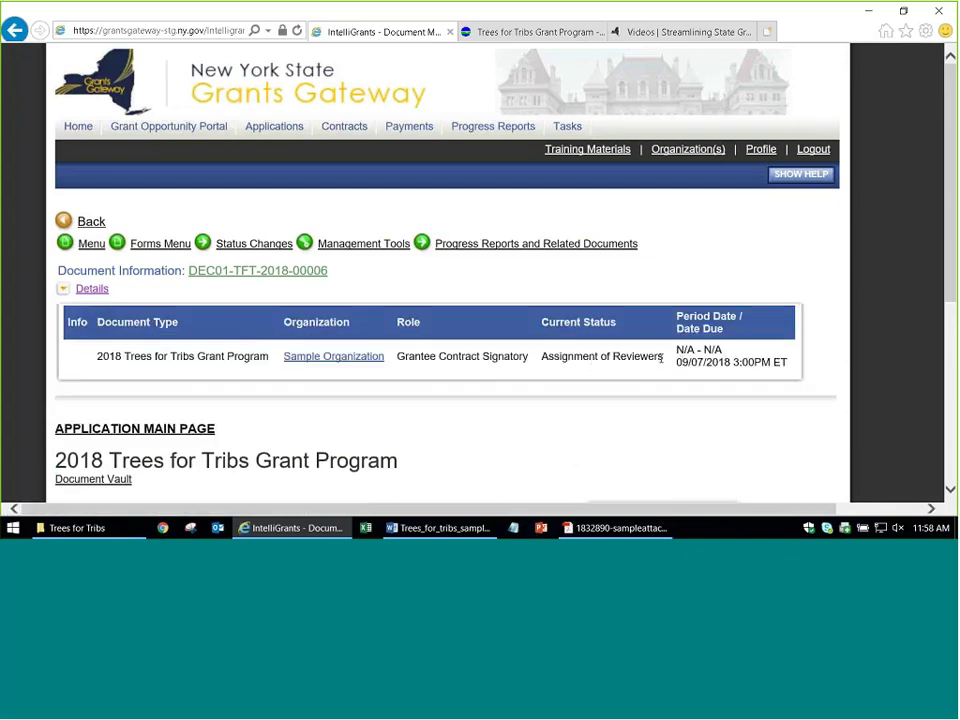
drag(661, 358, 541, 357)
click(570, 377)
click(78, 126)
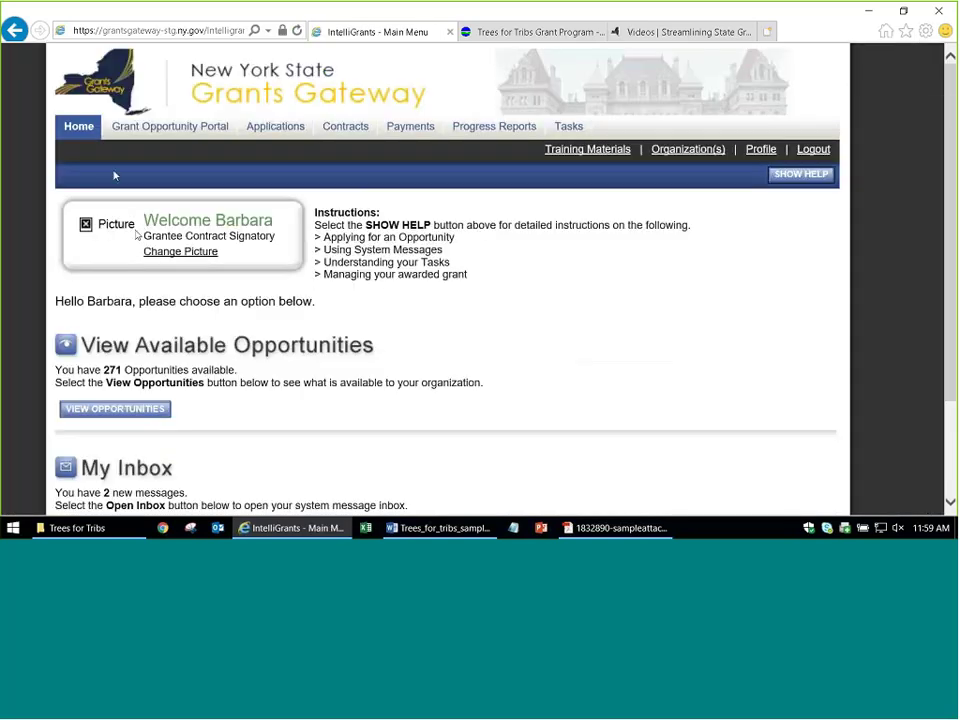
scroll(150, 250, down, 3)
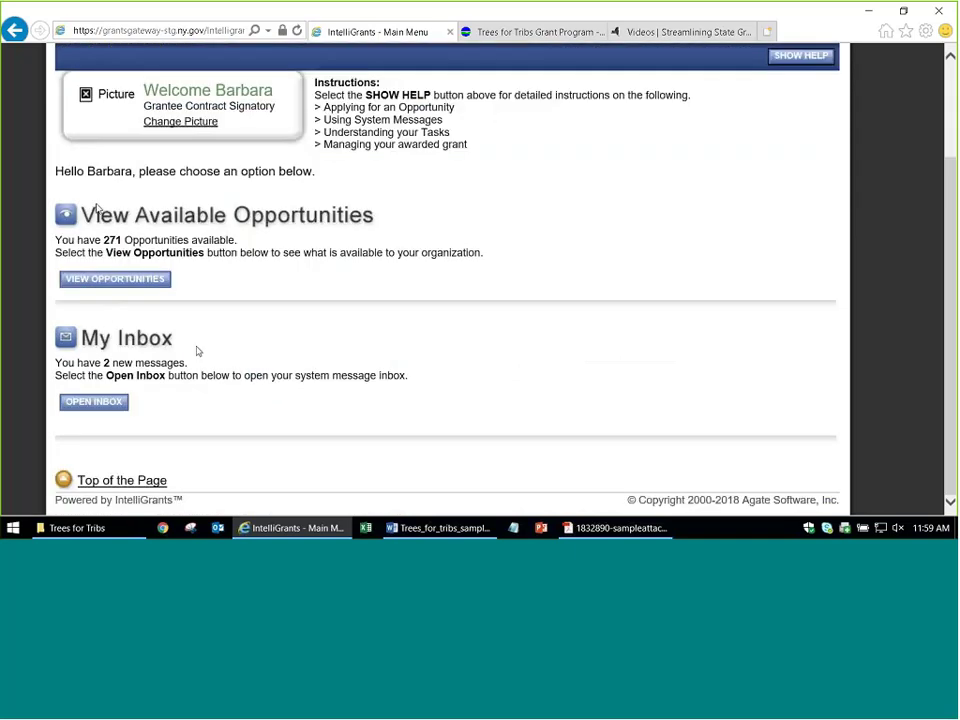
scroll(372, 388, up, 3)
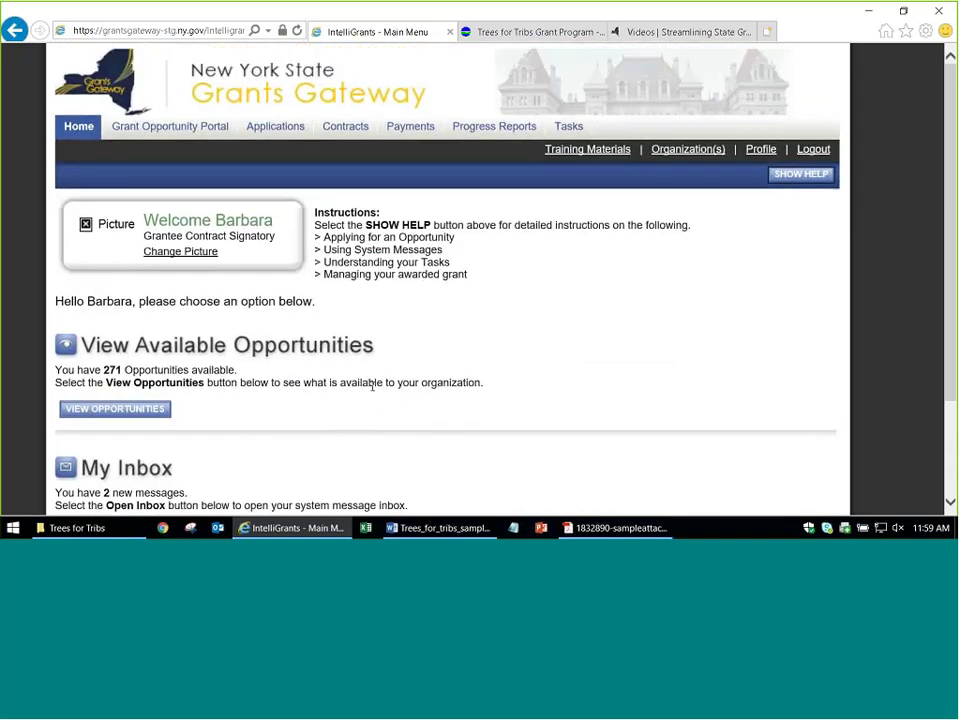
click(289, 133)
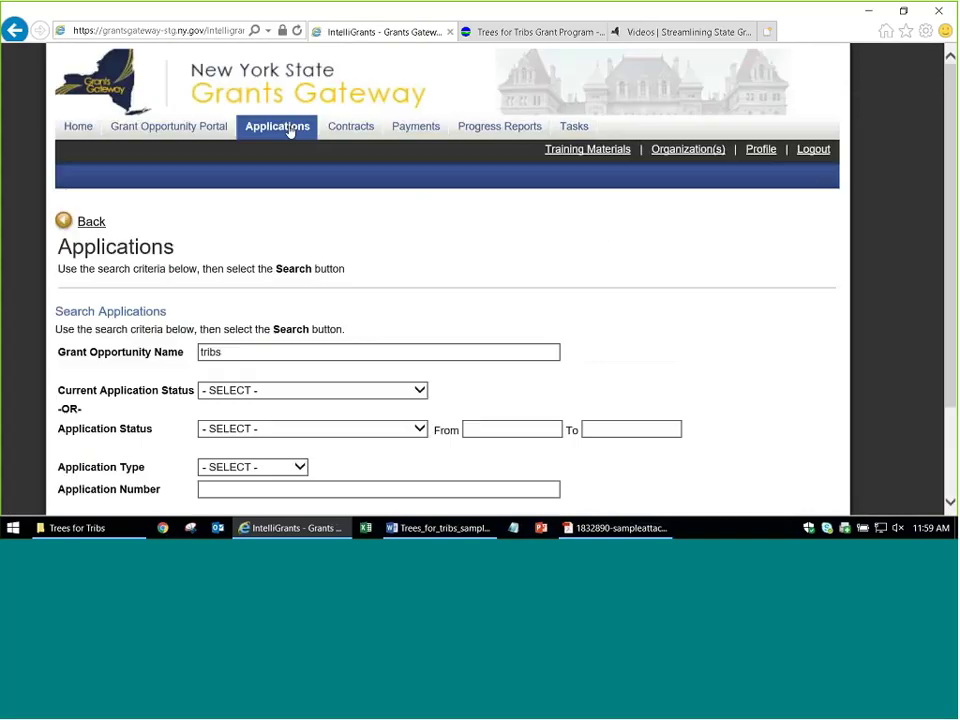
scroll(364, 315, down, 1)
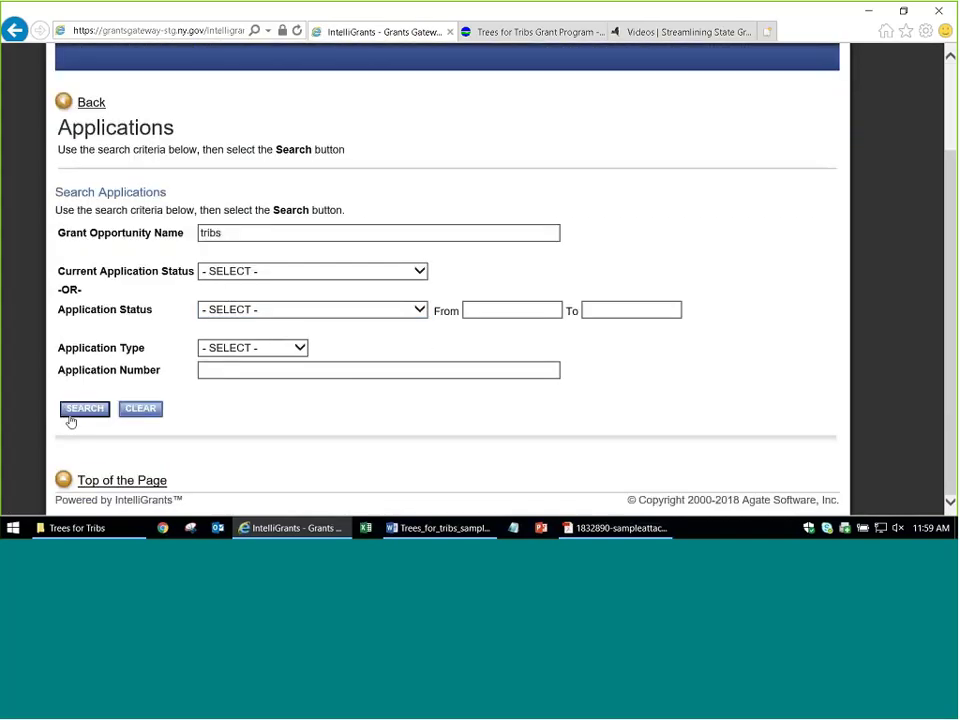
click(85, 409)
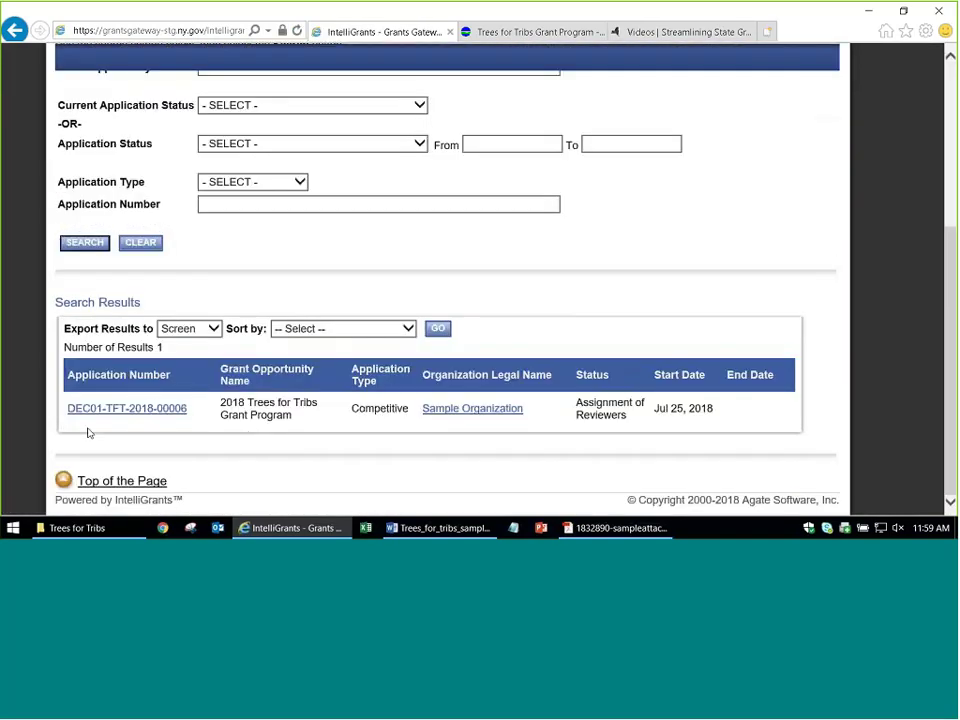
click(120, 412)
click(104, 290)
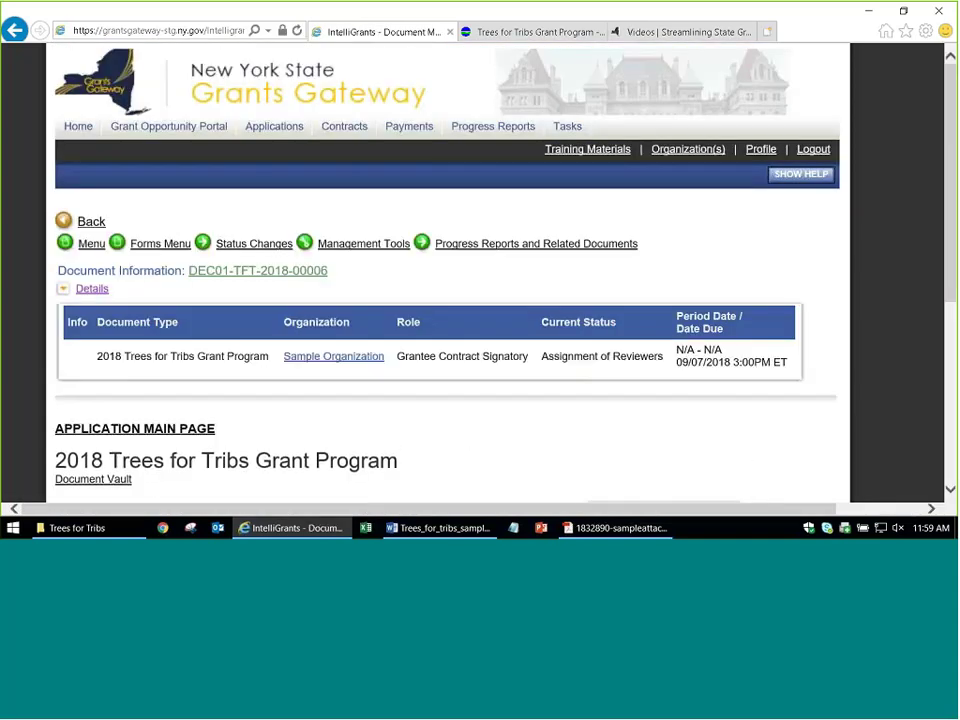
click(137, 244)
Browse the Program Specific Questions form, test typing in the applicant type answer, then reopen the forms list
click(139, 244)
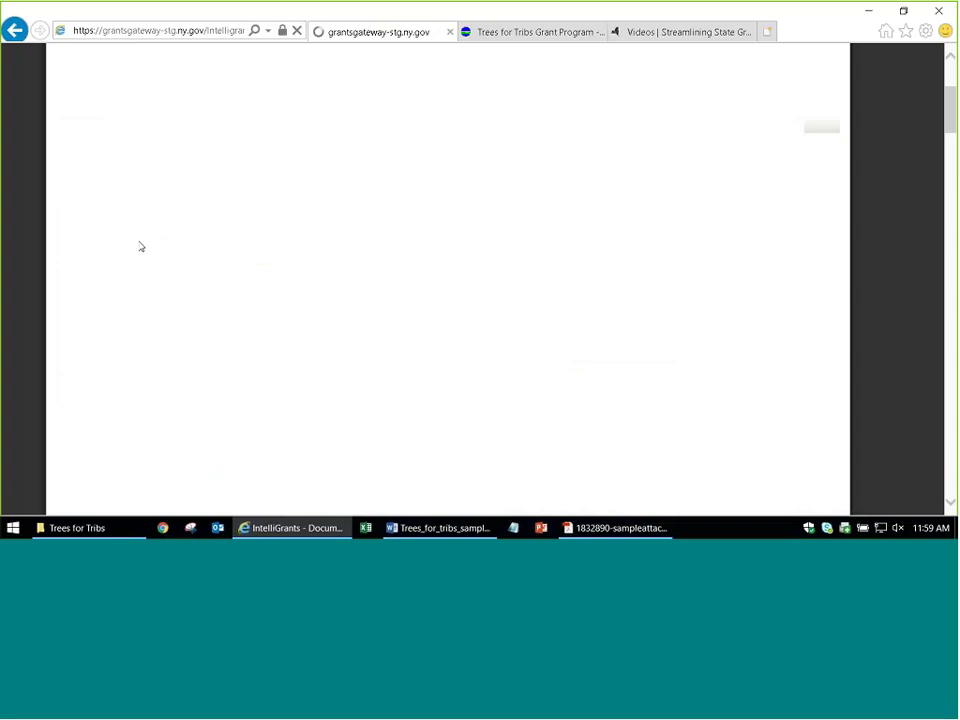
scroll(340, 350, down, 3)
scroll(335, 349, down, 3)
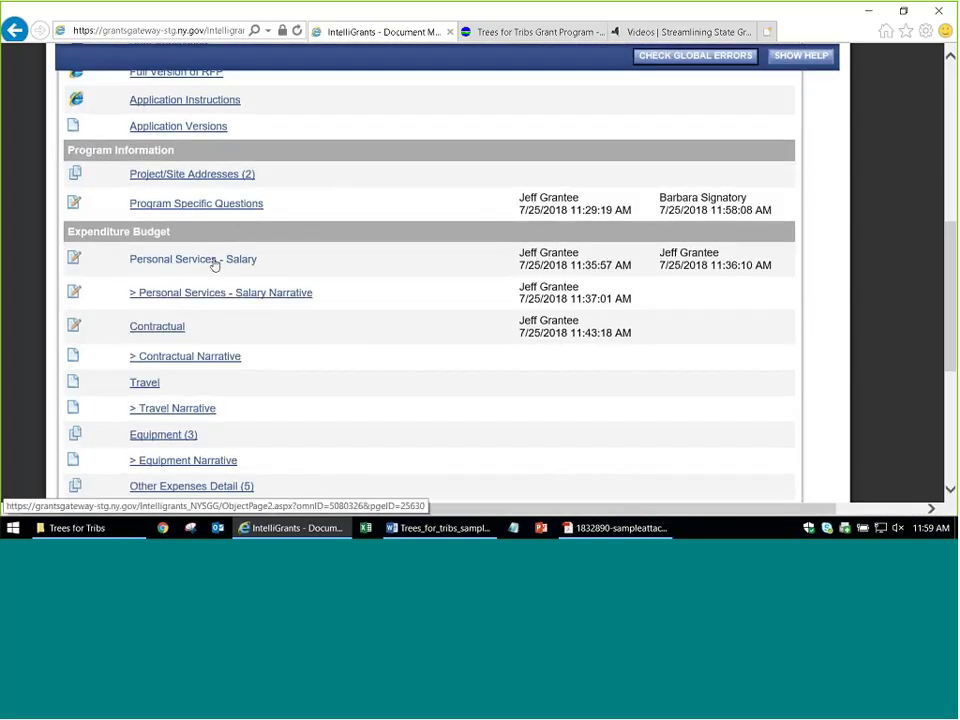
click(234, 213)
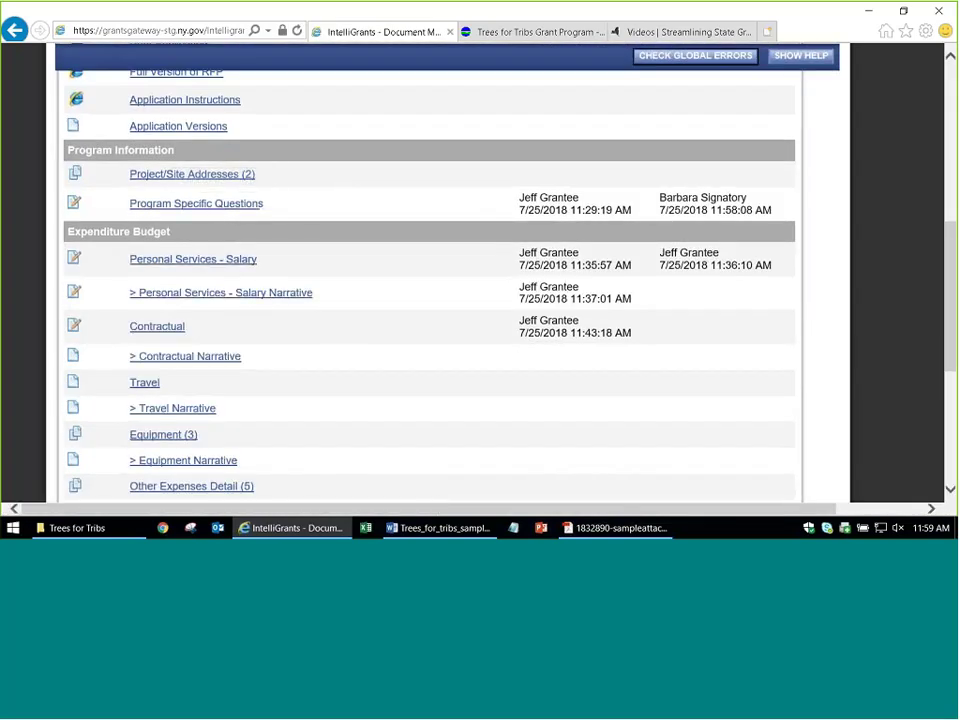
scroll(378, 330, down, 6)
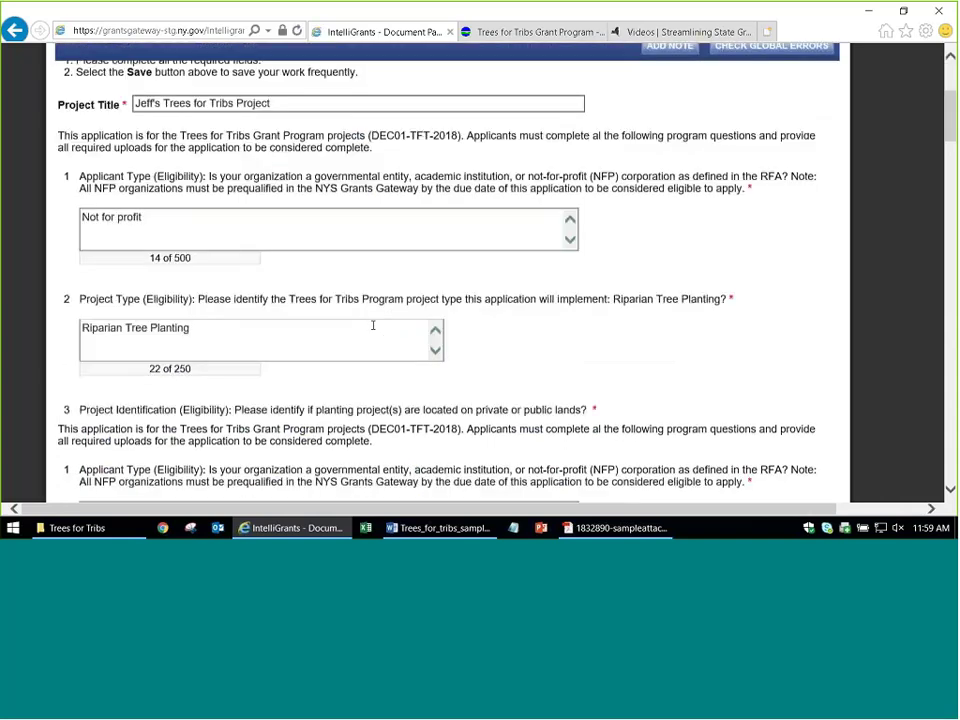
click(296, 212)
text(asd fsadfsdfsafda)
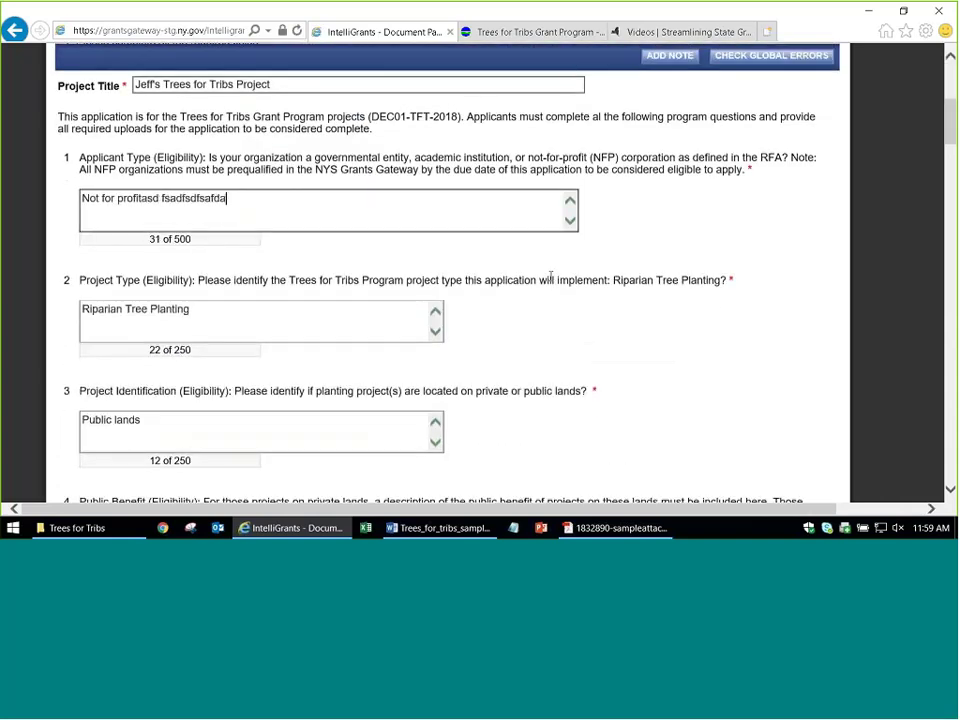
scroll(550, 277, up, 5)
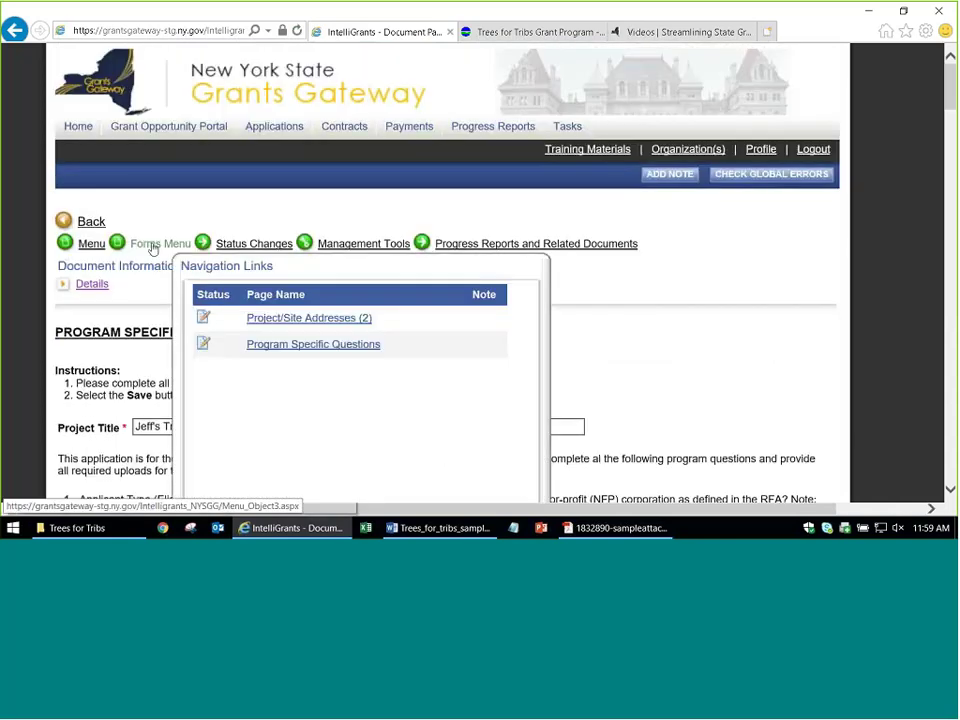
click(153, 246)
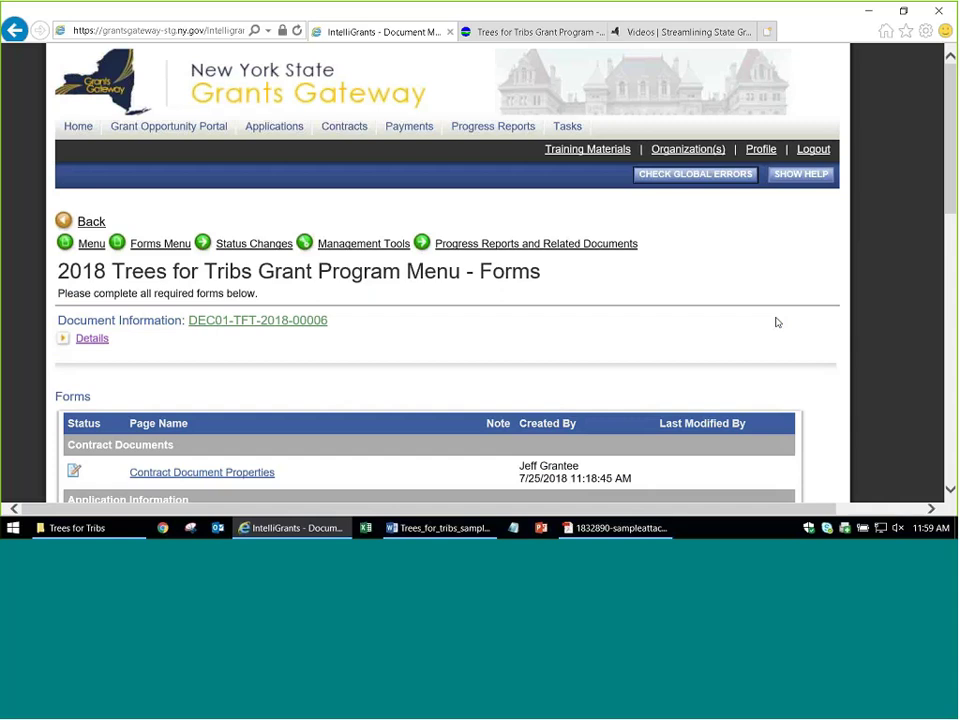
Reload the application's forms list and scroll through it
scroll(515, 332, down, 1)
scroll(515, 332, down, 5)
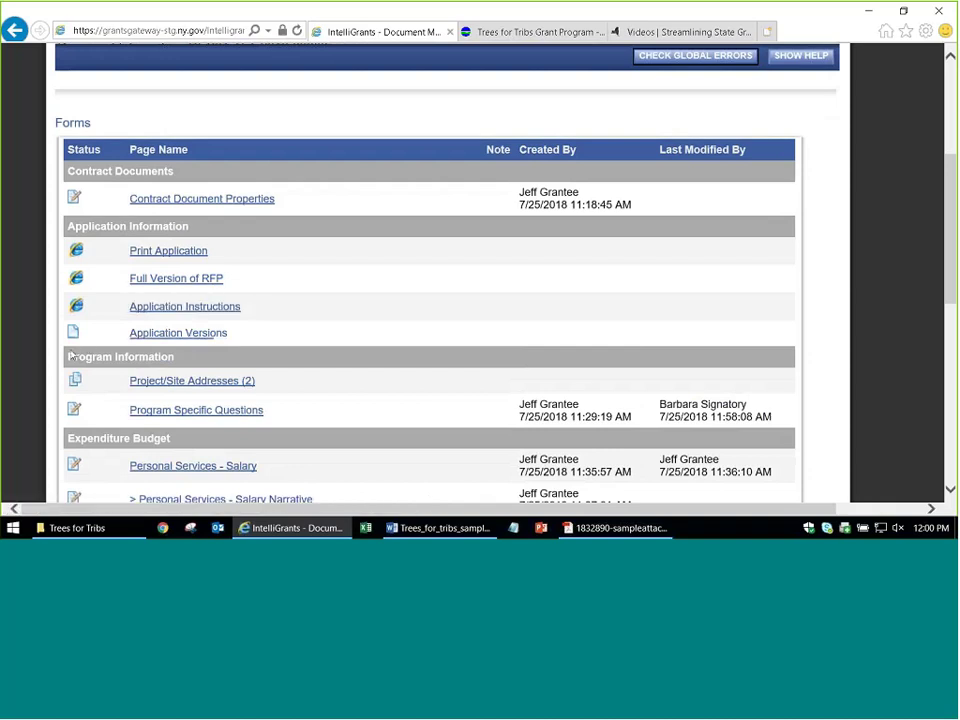
scroll(189, 373, up, 6)
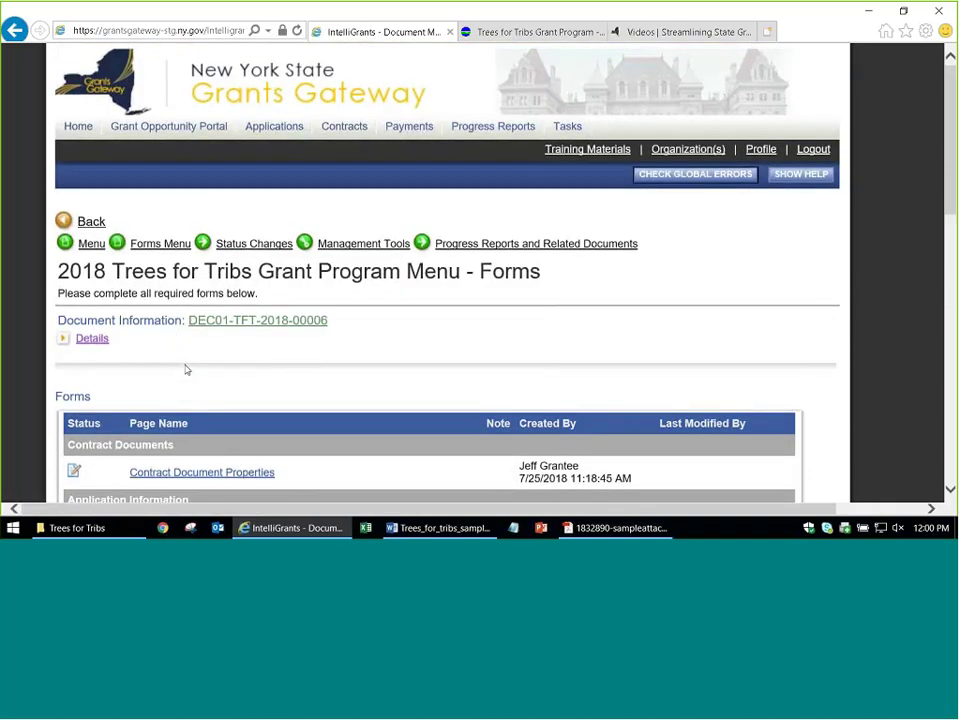
click(155, 246)
scroll(317, 392, down, 7)
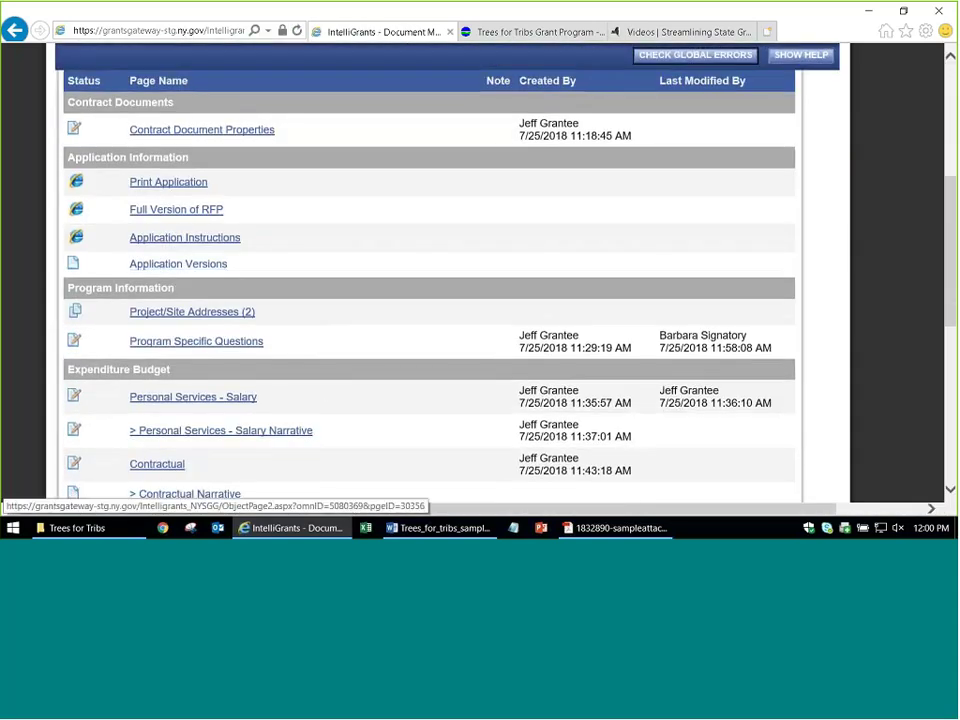
scroll(350, 363, up, 5)
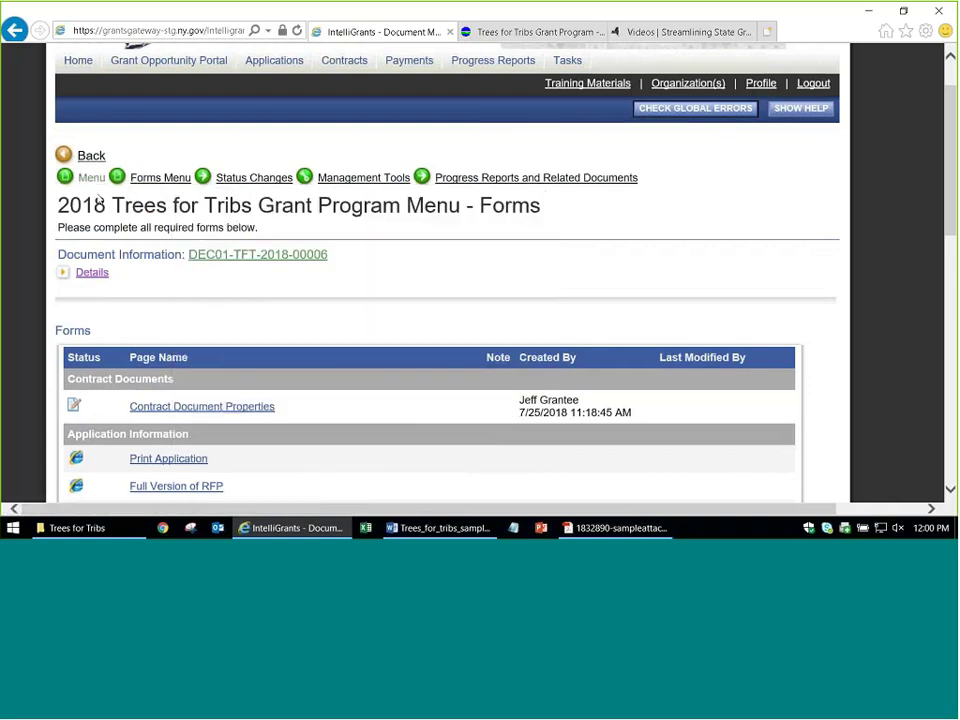
From the application's main page, check the project title and funds requested, then open the Submission 1 PDF
click(60, 178)
scroll(310, 356, down, 5)
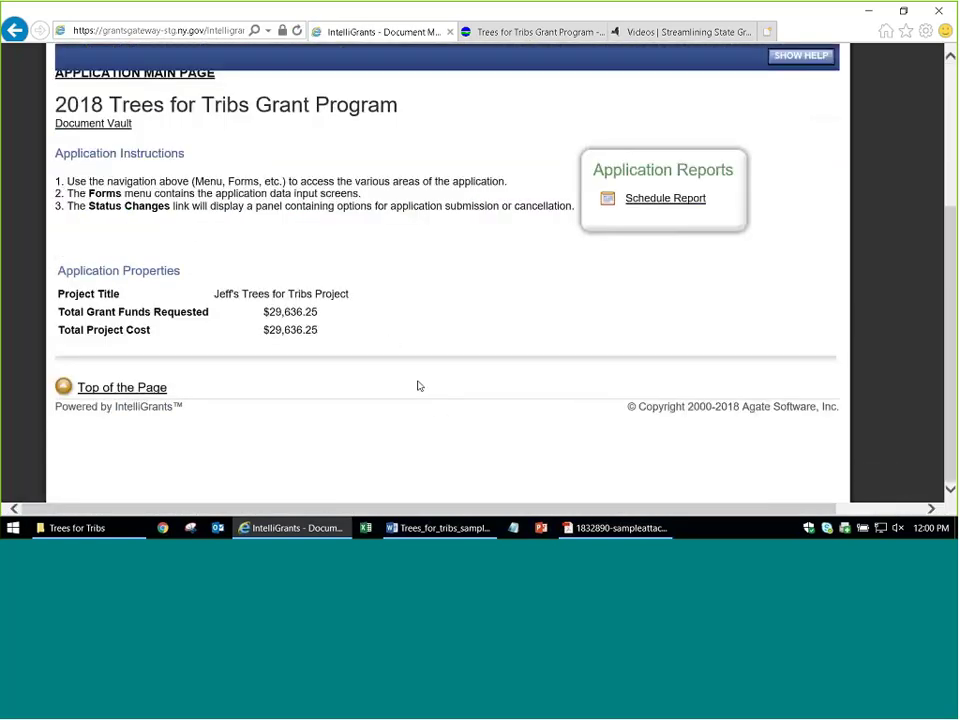
drag(214, 223, 349, 223)
click(275, 242)
double_click(275, 242)
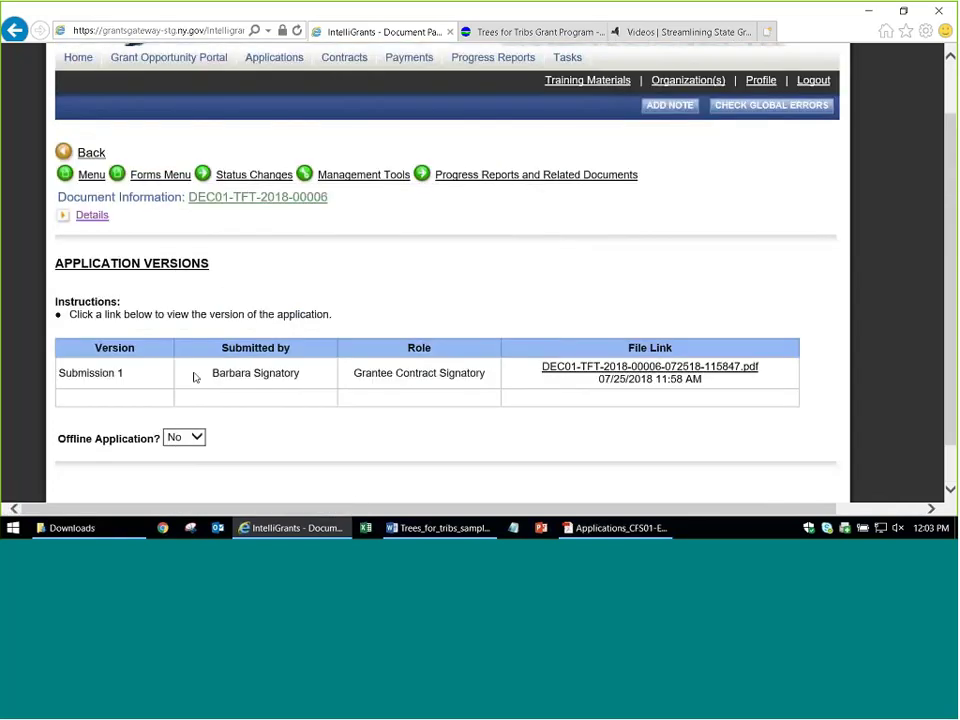
click(652, 368)
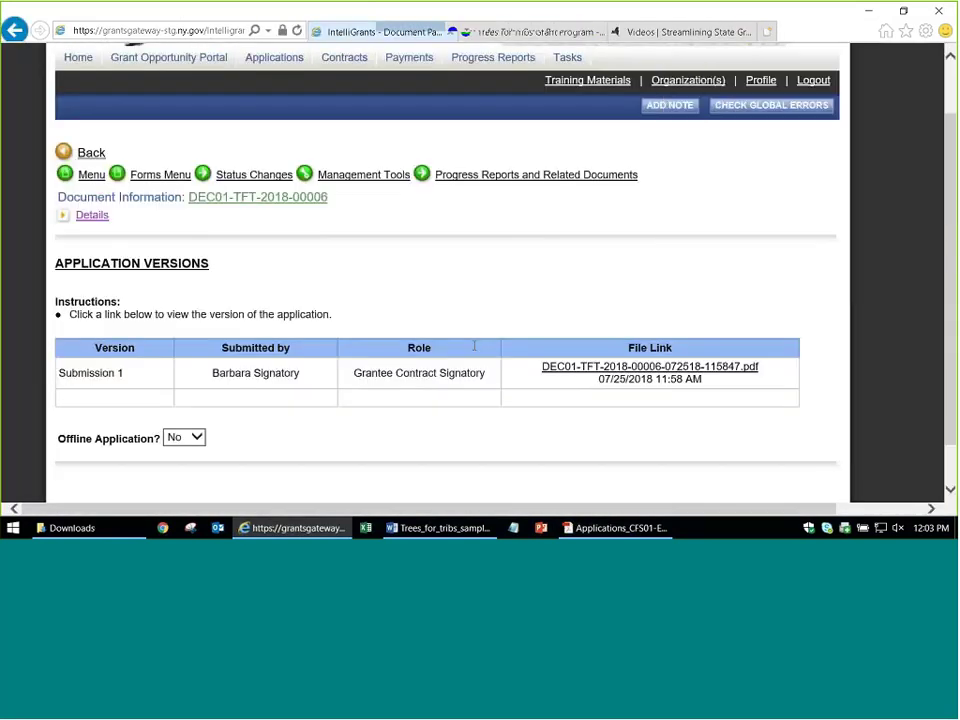
click(681, 499)
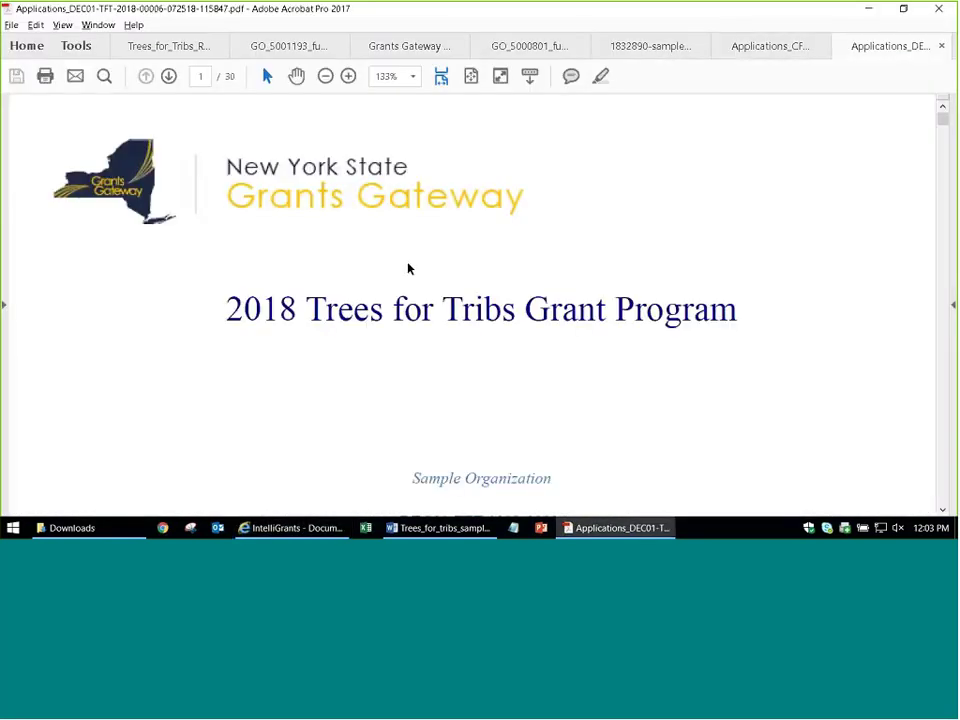
Zoom the PDF out to 75% and review the cover page and Submission Information
click(325, 77)
click(325, 77)
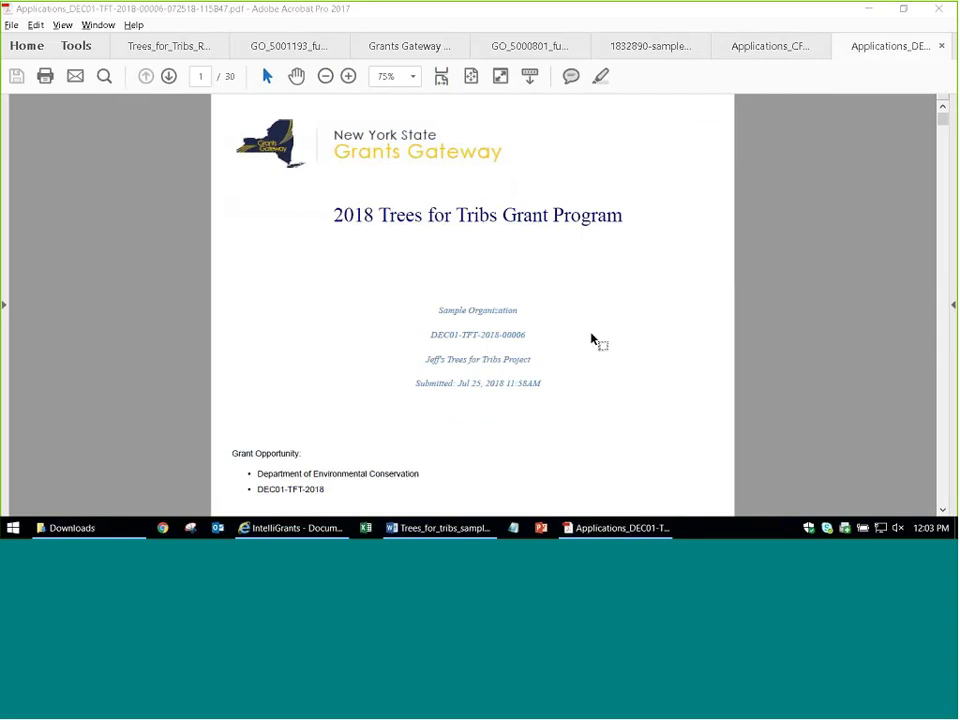
scroll(588, 360, down, 2)
drag(526, 277, 448, 281)
click(828, 292)
scroll(611, 328, down, 3)
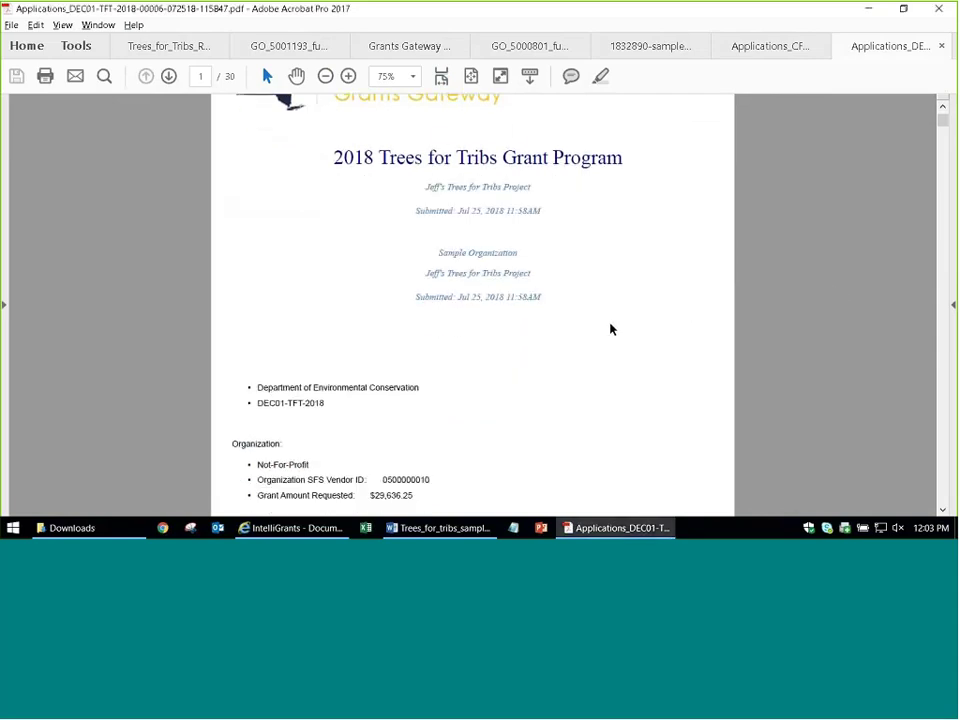
scroll(381, 291, down, 2)
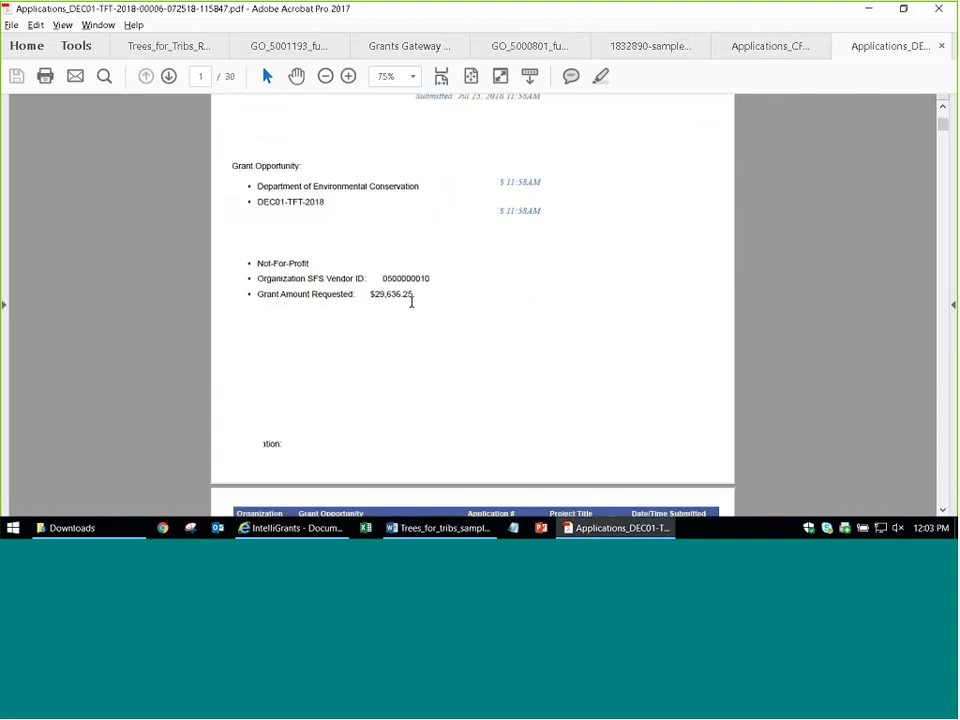
scroll(486, 314, down, 7)
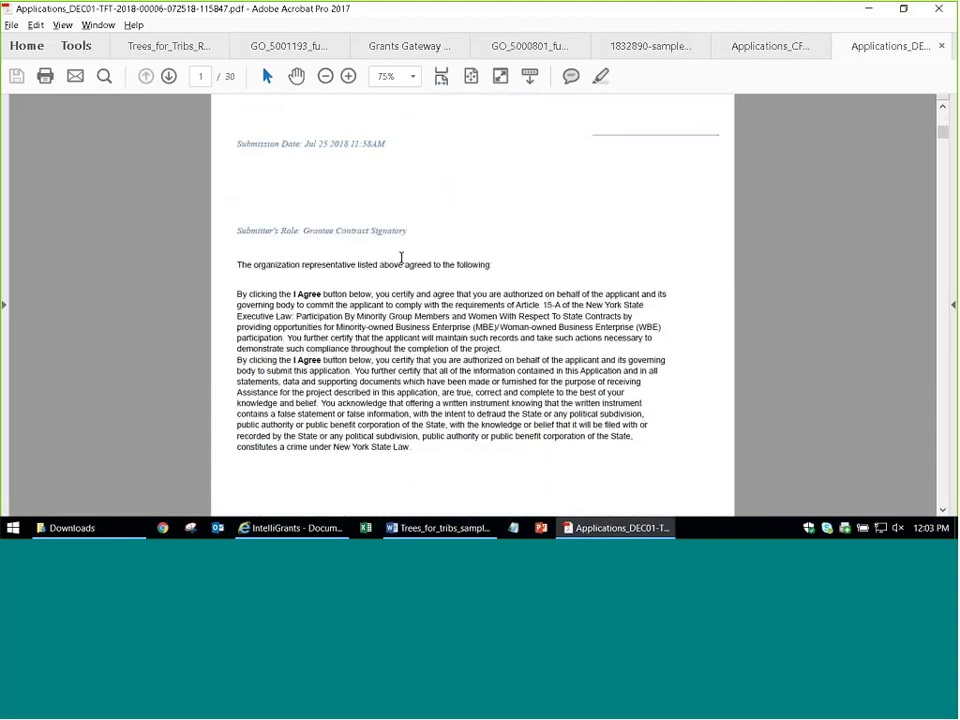
Zoom to 100% and read down into the Program Specific Questions answers
click(348, 76)
scroll(376, 344, down, 7)
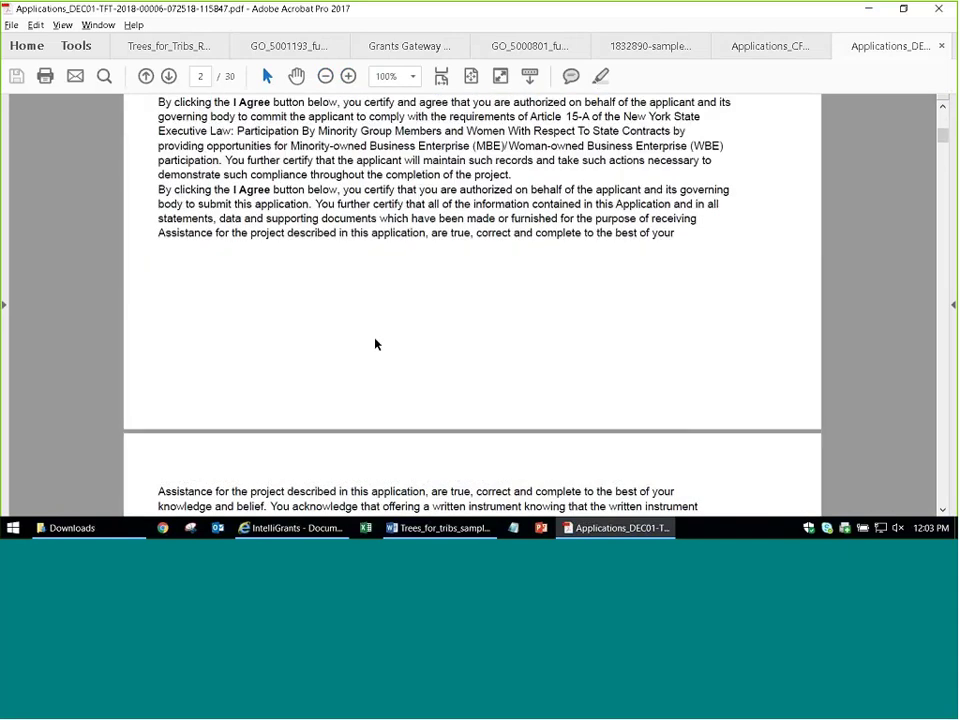
scroll(376, 344, down, 10)
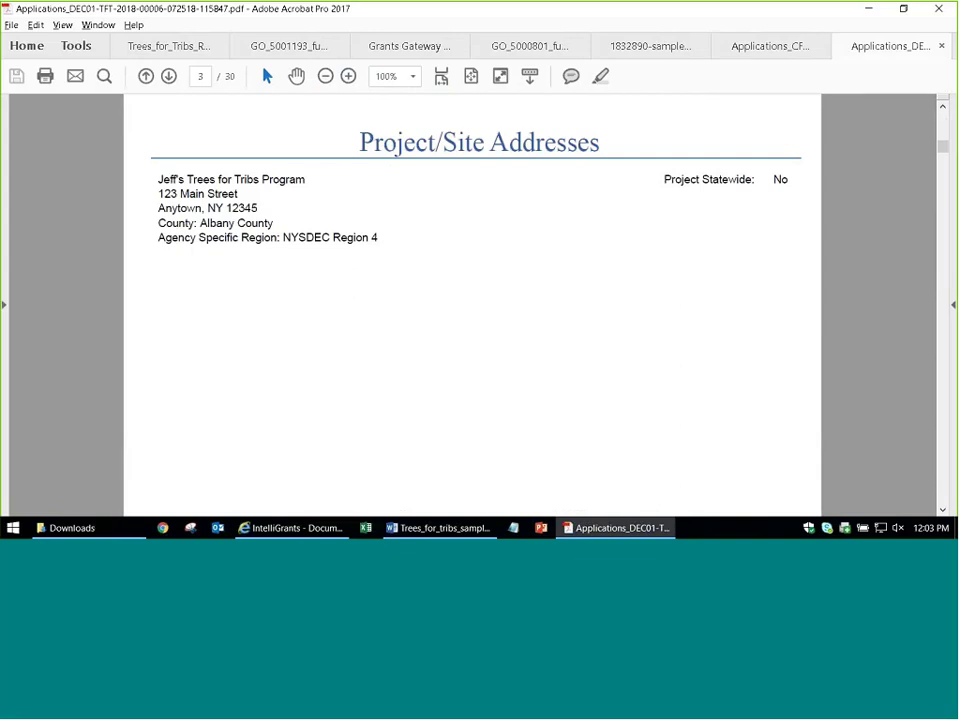
scroll(287, 368, down, 6)
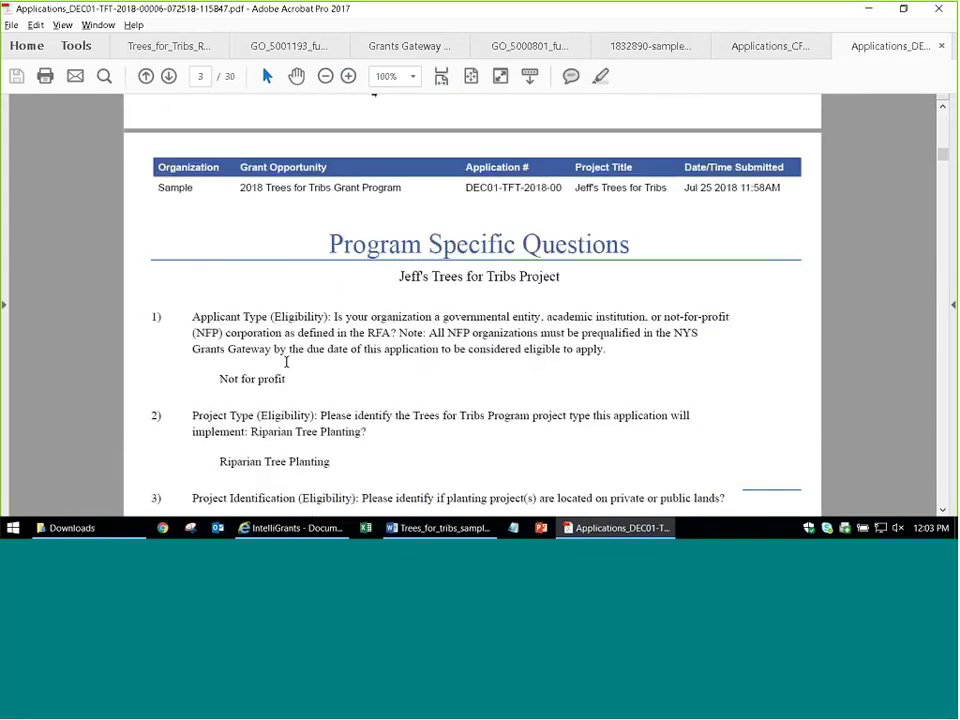
scroll(286, 362, down, 4)
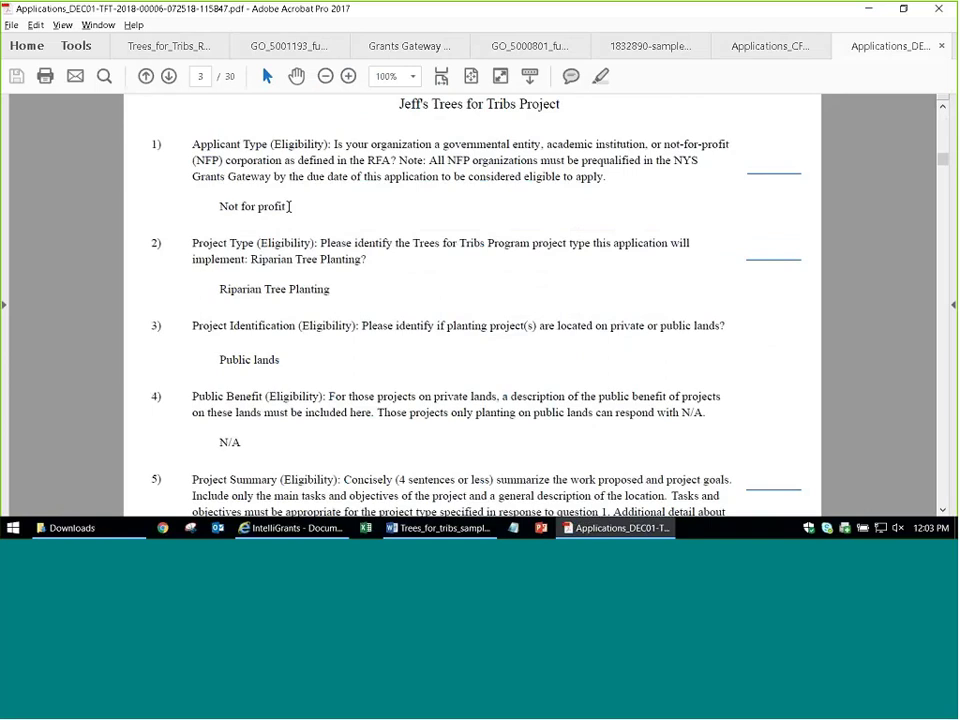
scroll(280, 220, down, 3)
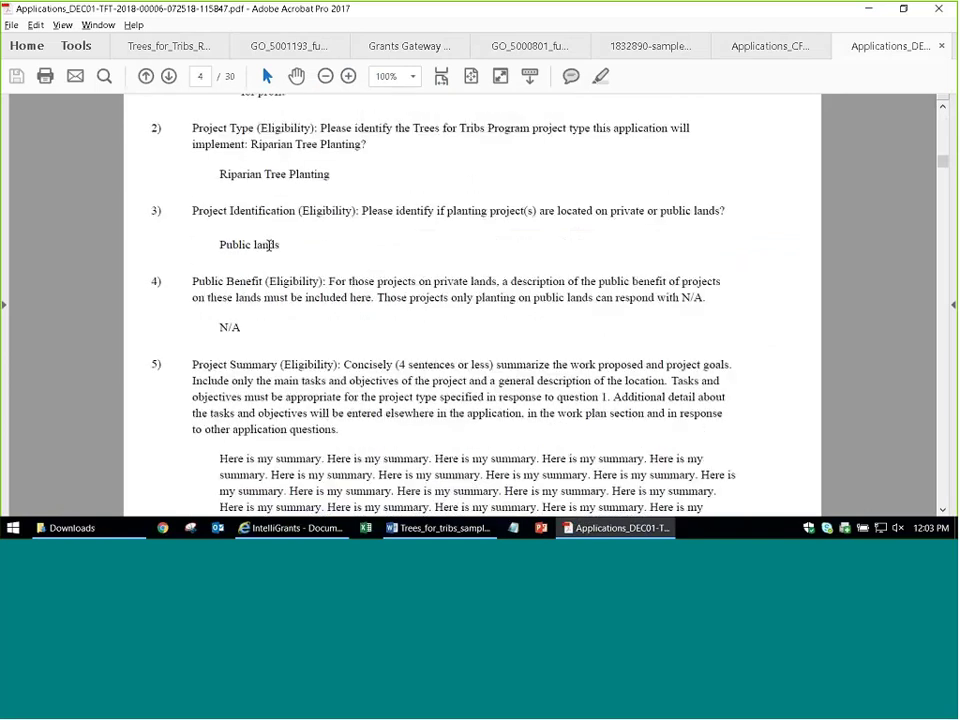
scroll(269, 245, down, 8)
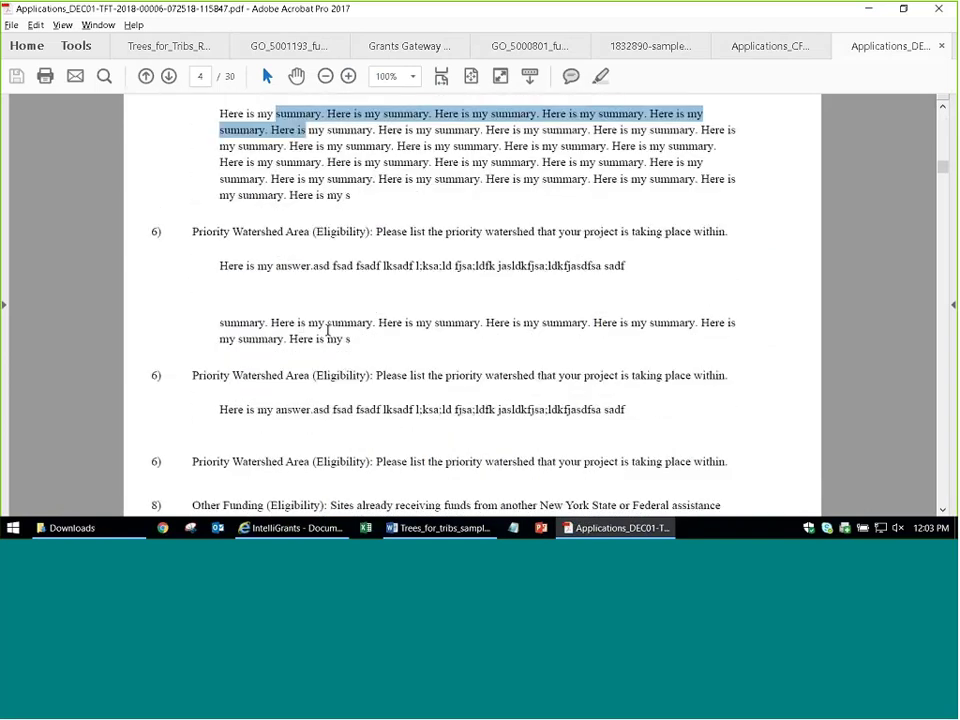
Scroll through answers to questions 9–26 and the Sample Attachment pages, up to page 10 of 30
scroll(327, 330, down, 10)
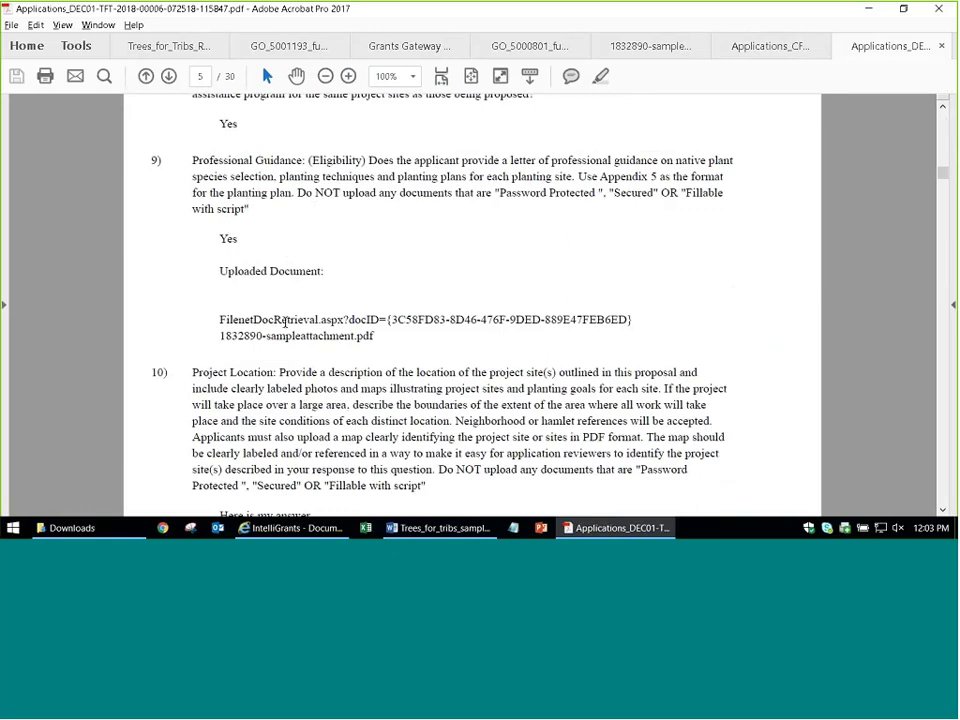
scroll(285, 322, down, 10)
scroll(285, 322, down, 15)
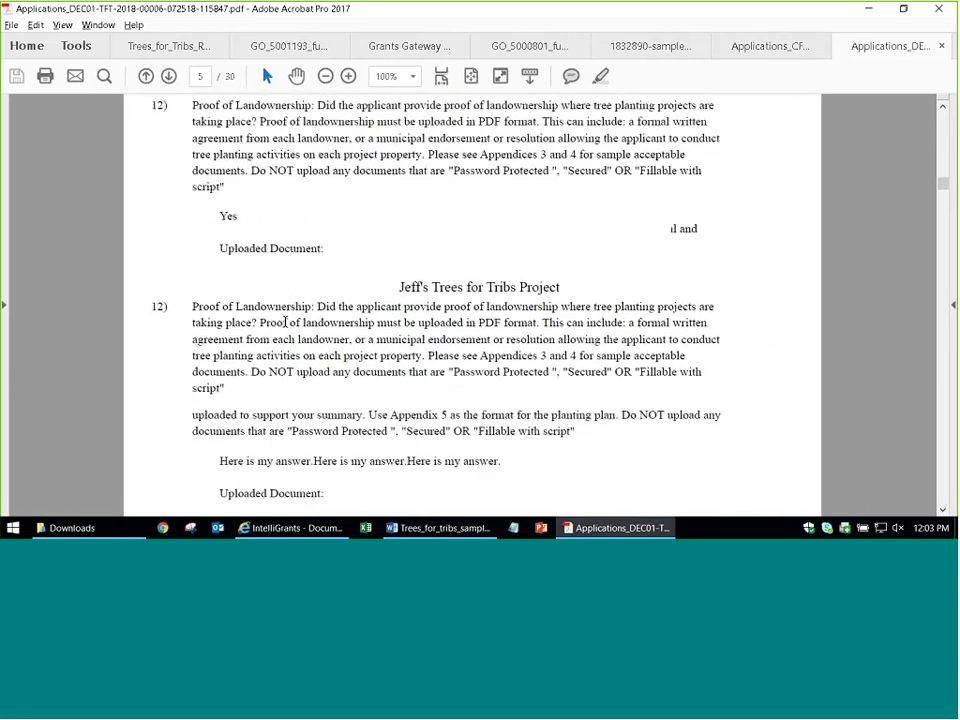
scroll(285, 322, down, 20)
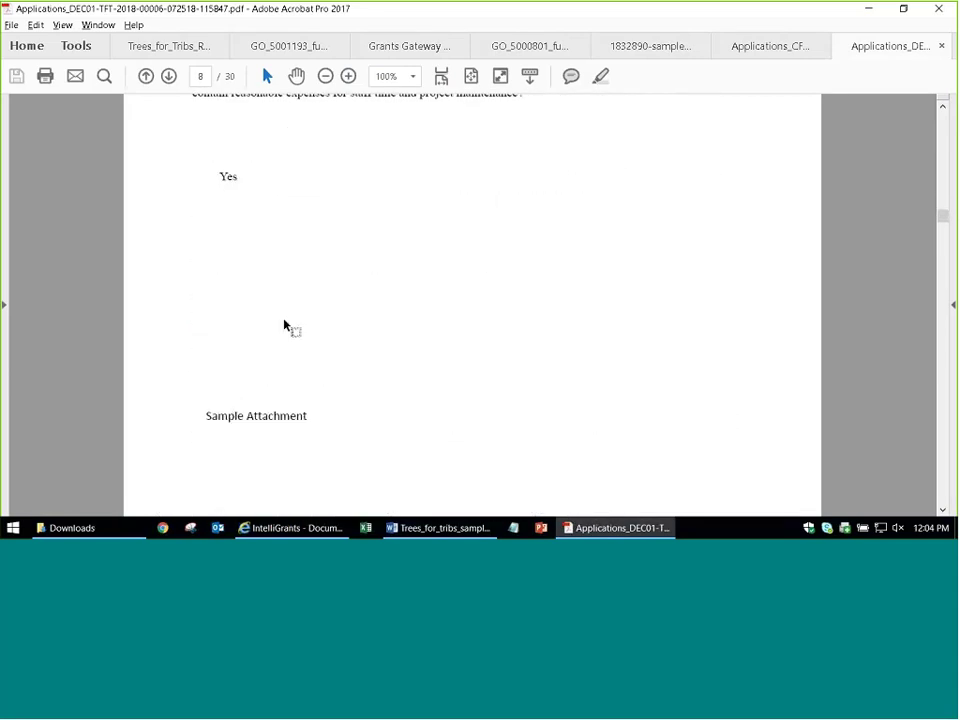
scroll(270, 305, down, 3)
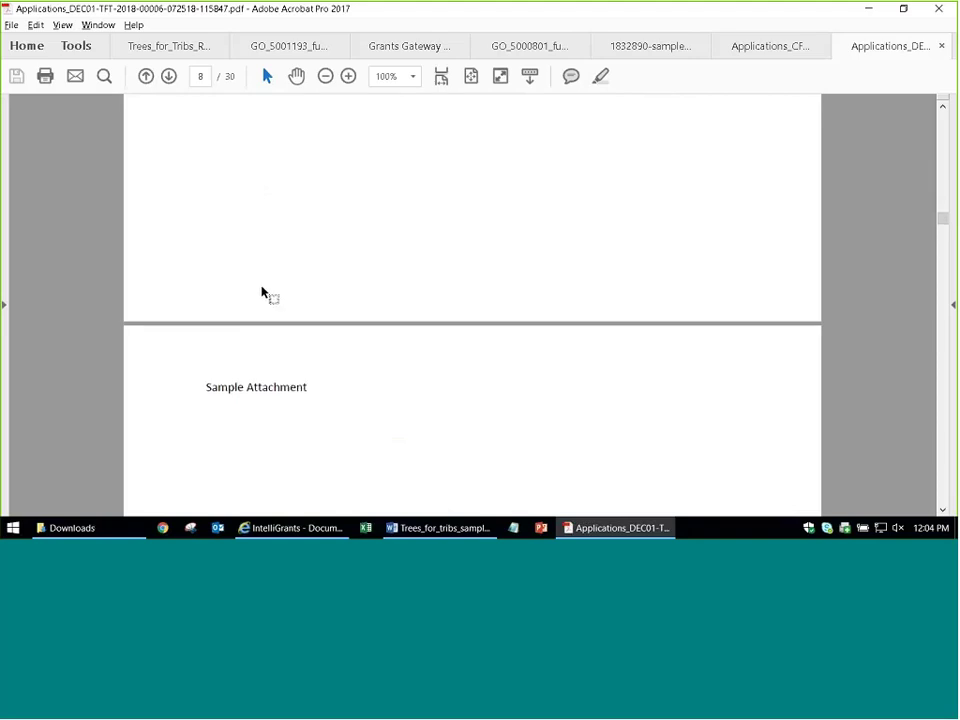
scroll(275, 298, down, 3)
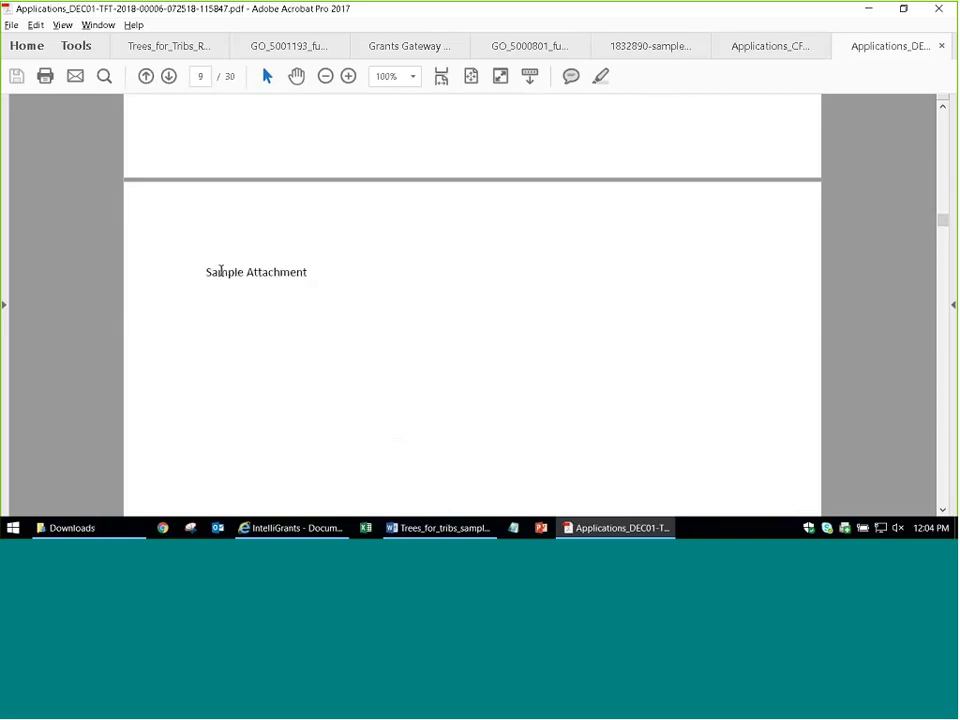
drag(221, 271, 310, 271)
scroll(310, 271, down, 5)
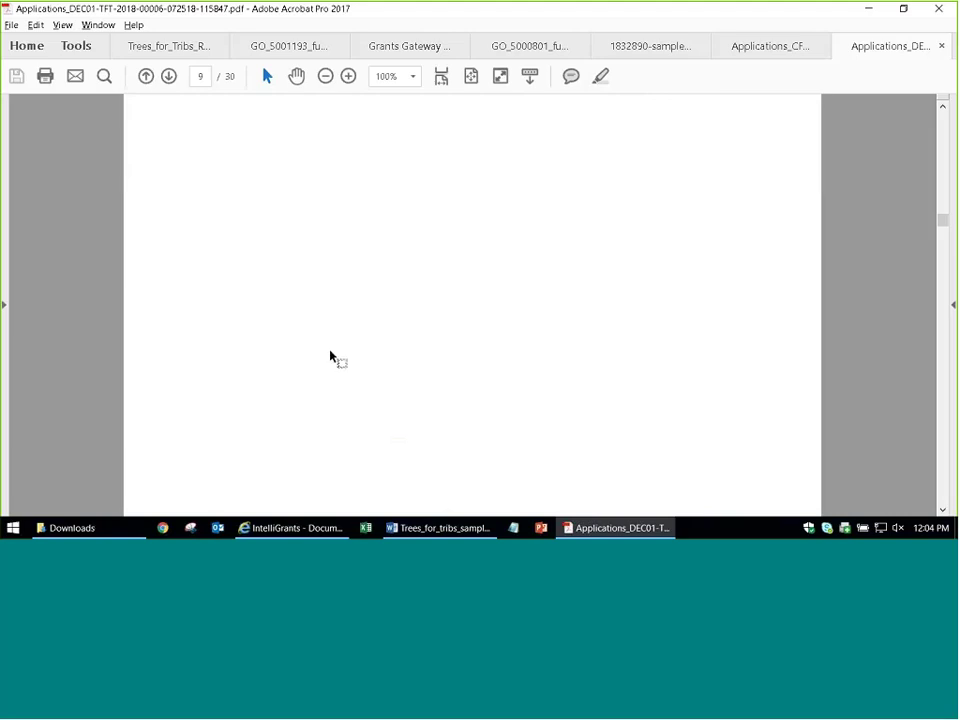
scroll(266, 258, down, 1)
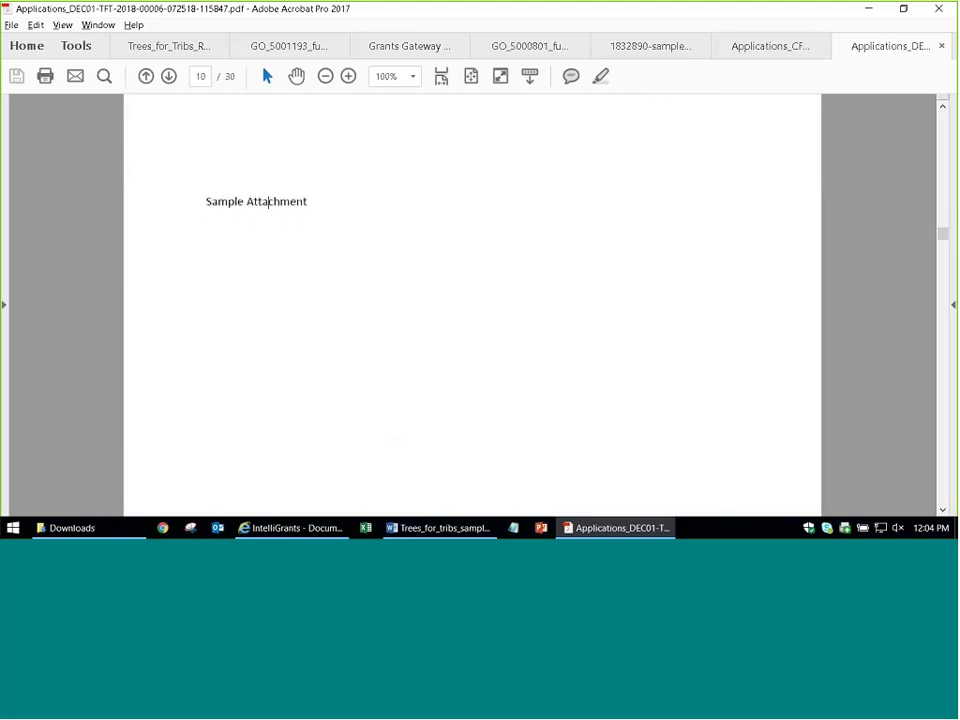
scroll(284, 251, down, 3)
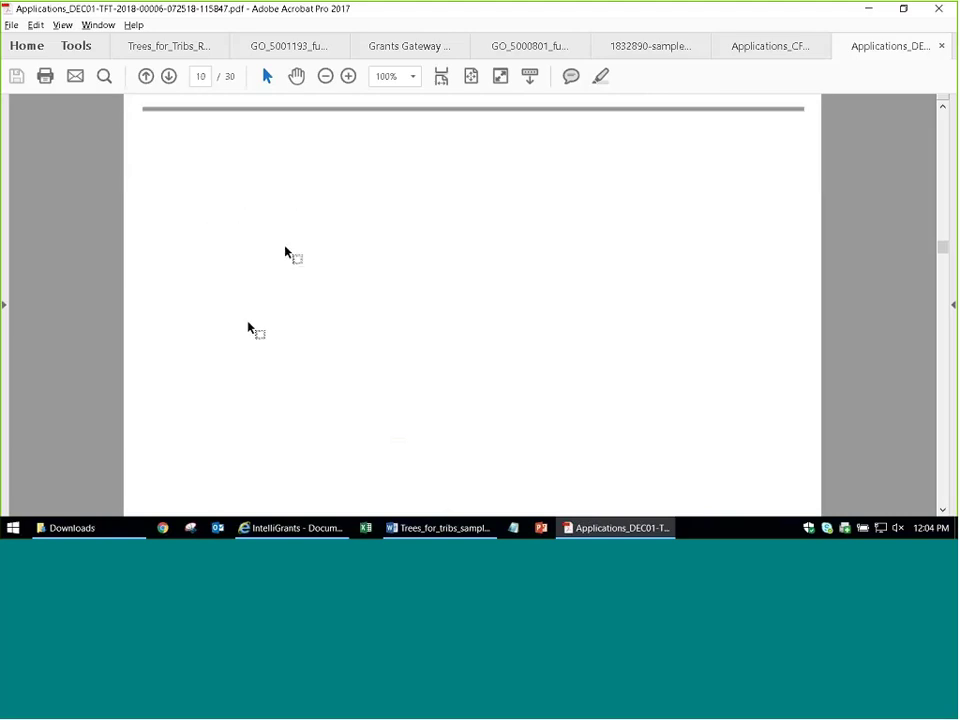
scroll(287, 253, down, 3)
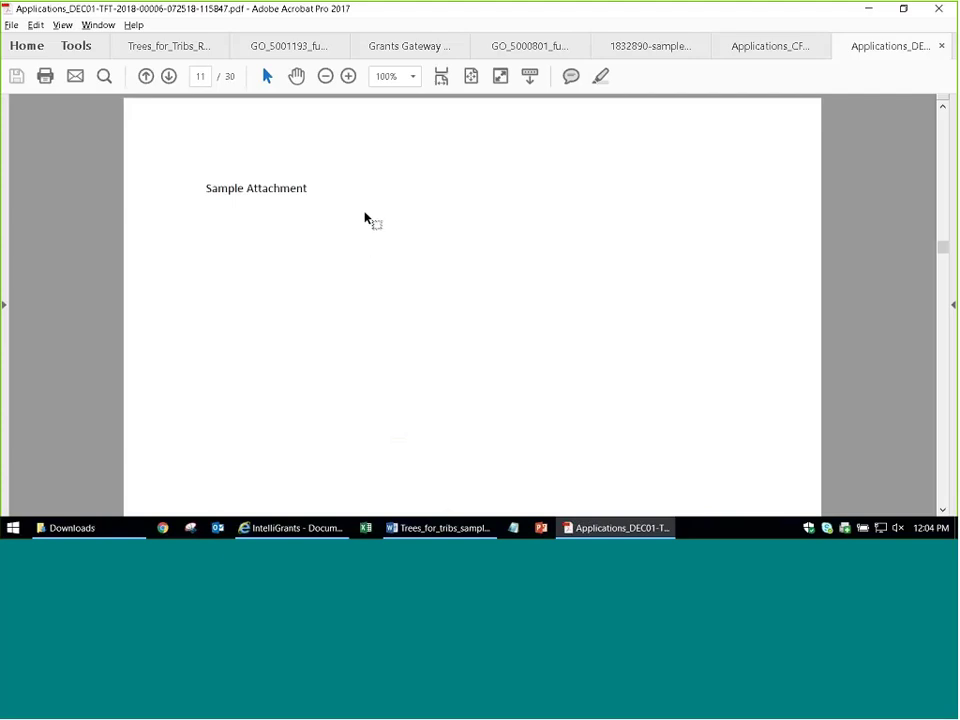